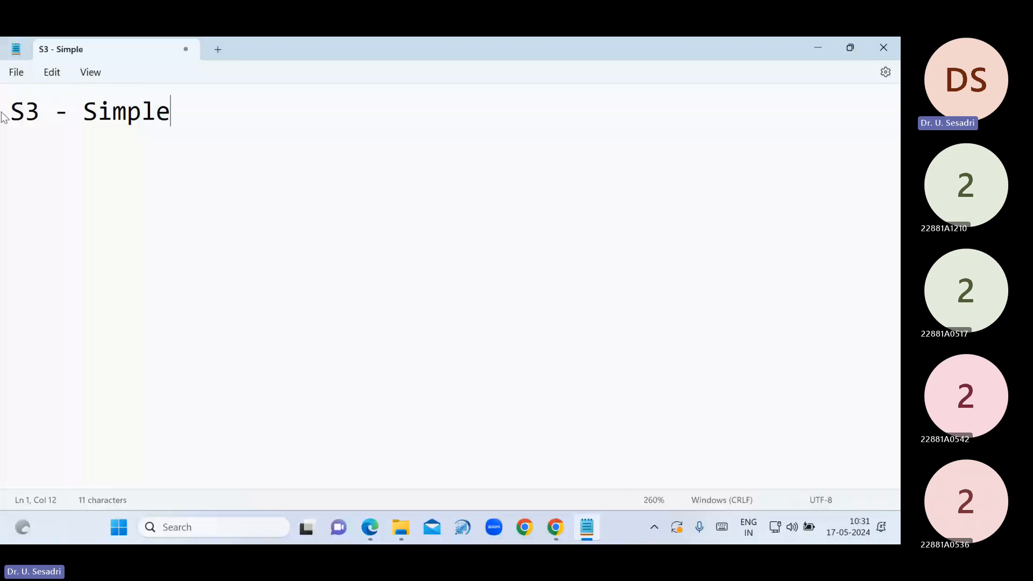
Finish the 'S3 - Simple Storage Service' title and underline it with a row of = signs
text(Storage Se)
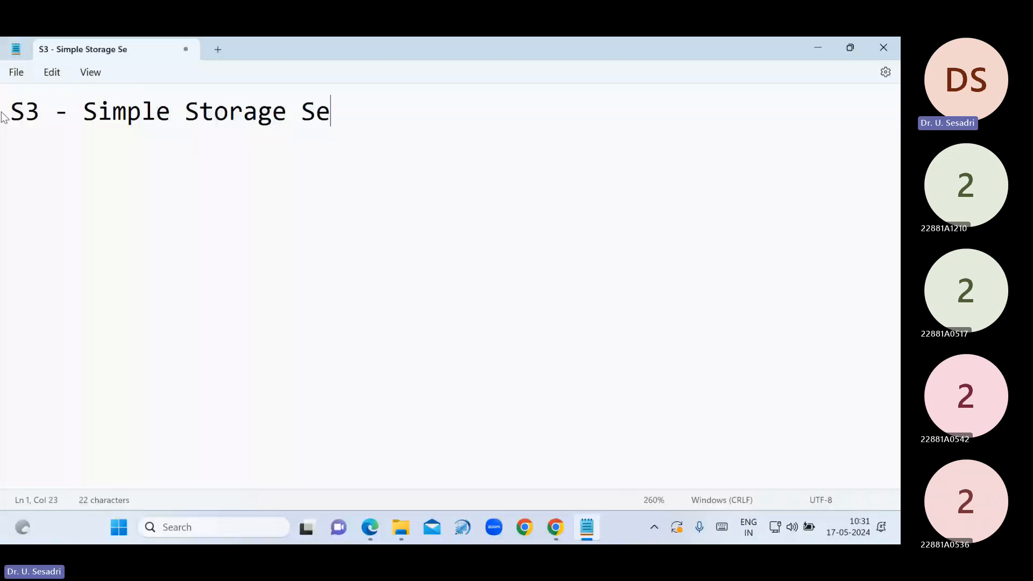
text(rvice)
key(Return)
text(=)
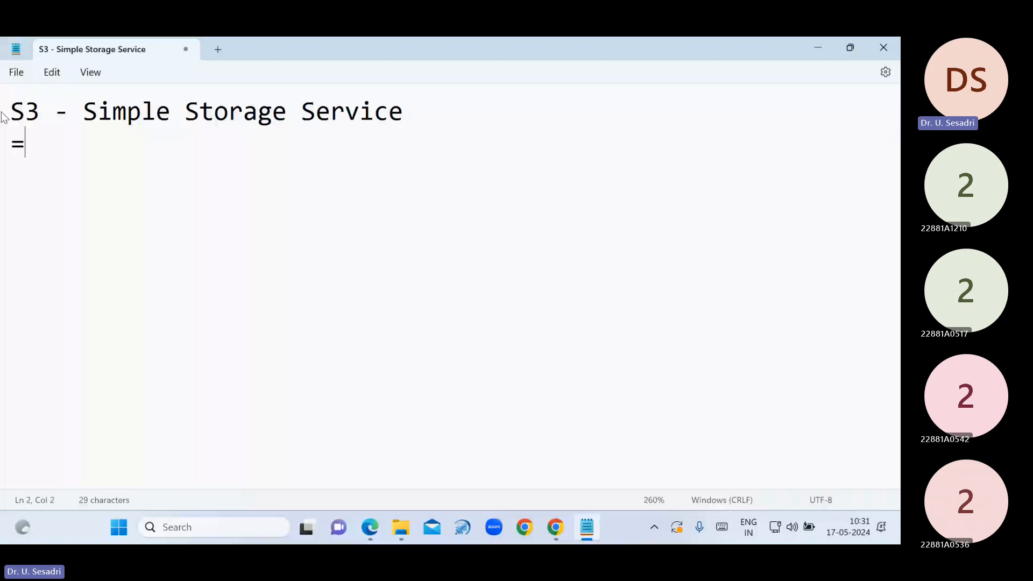
text(===========================)
key(Return)
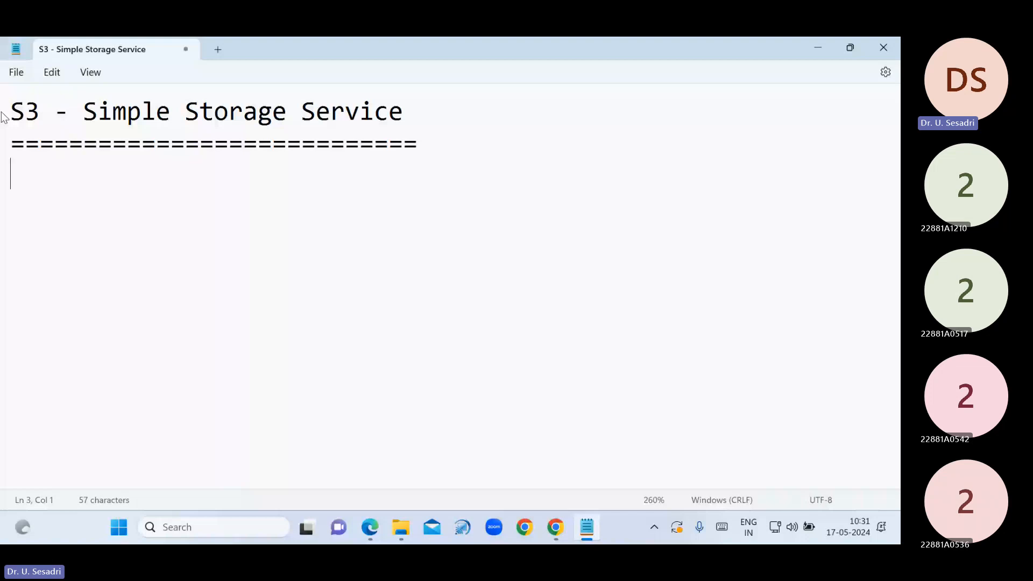
List topics 1-4: Bucket - Objects, Bucket Versioning, Replication - SRR & CRR, Life Management
text(1. Buc)
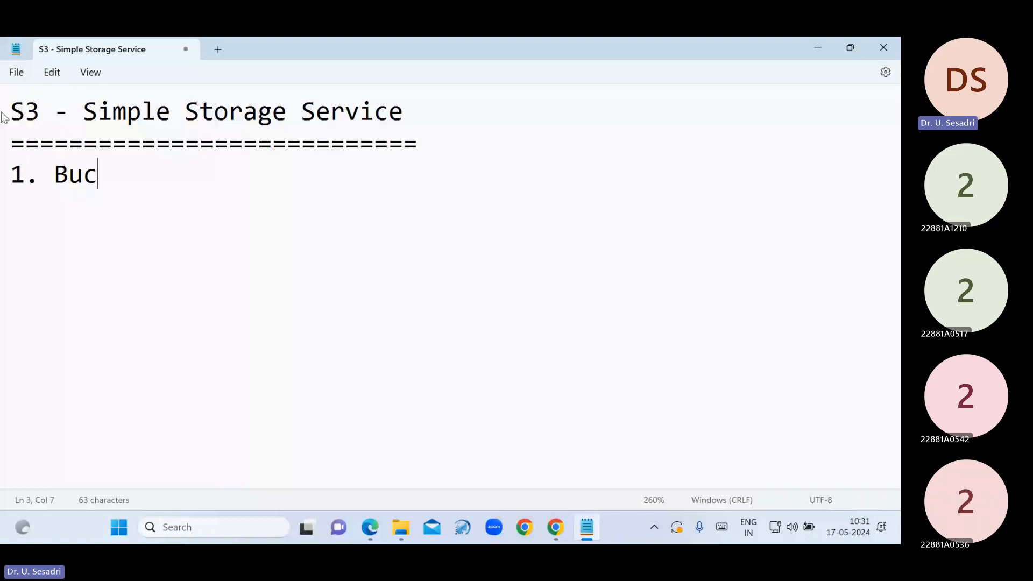
text(ket - Objects)
key(Return)
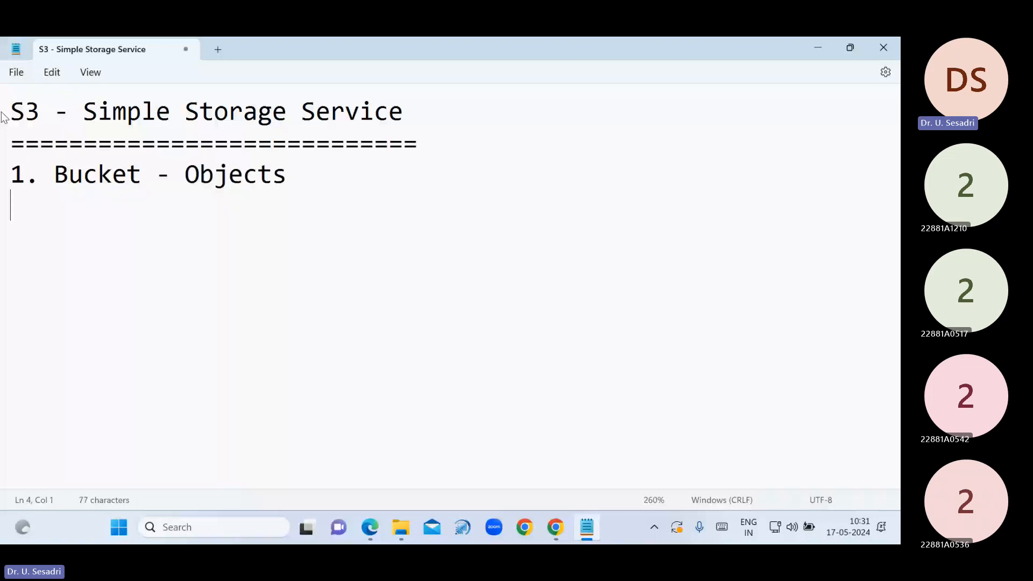
text(2. Buc)
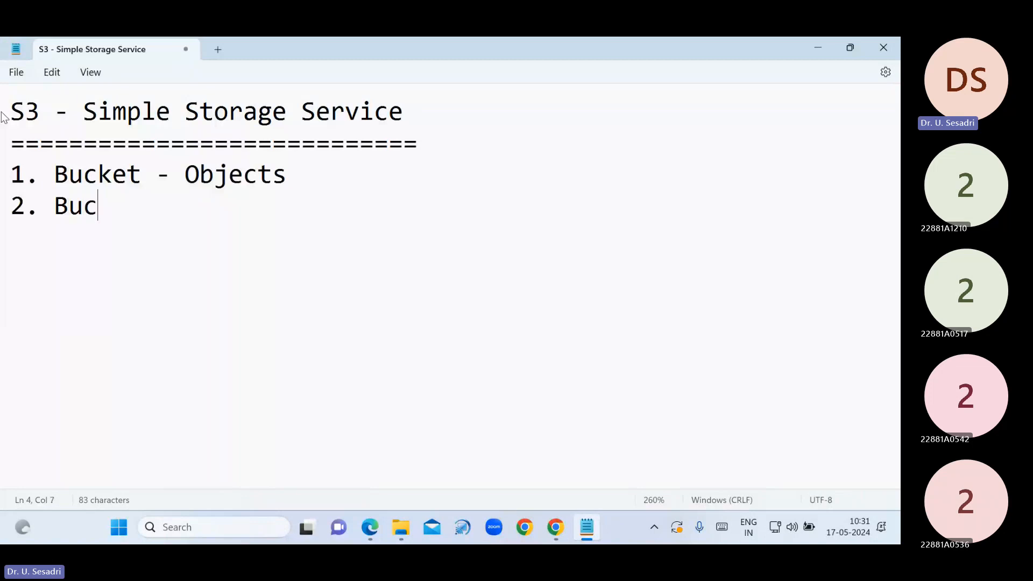
text(ket V)
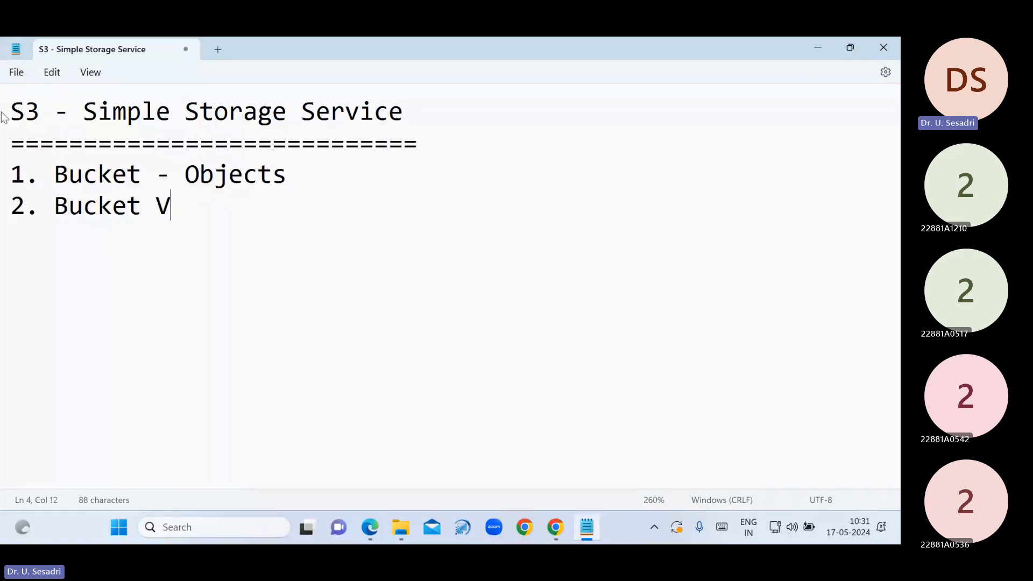
text(ersioning)
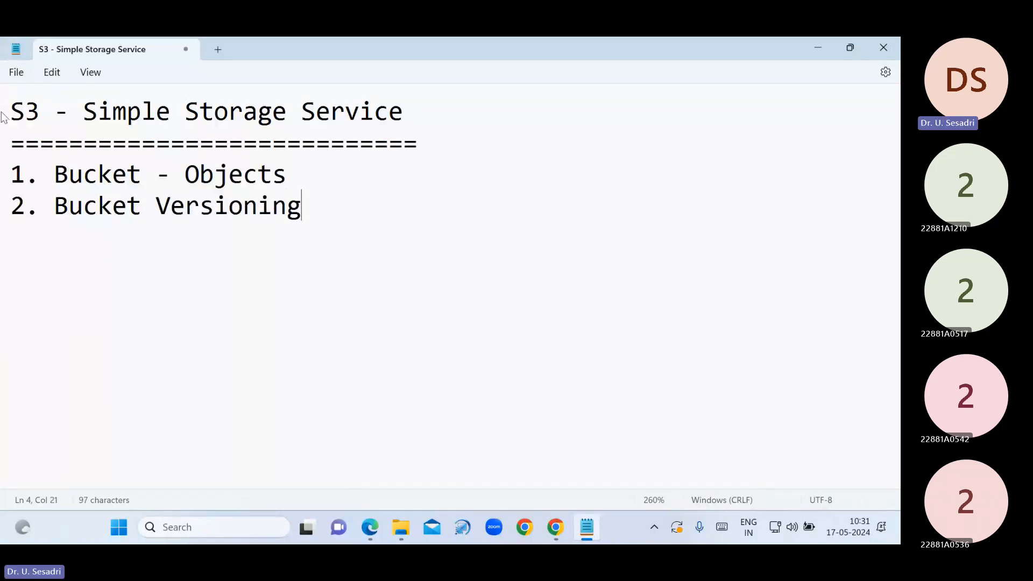
key(Return)
text(3.  Rep)
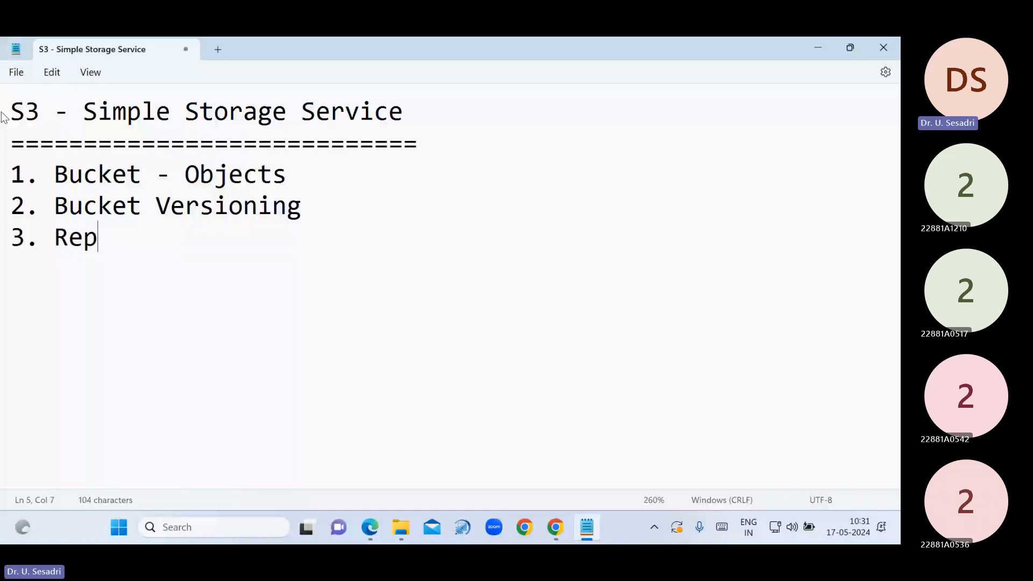
text(lication )
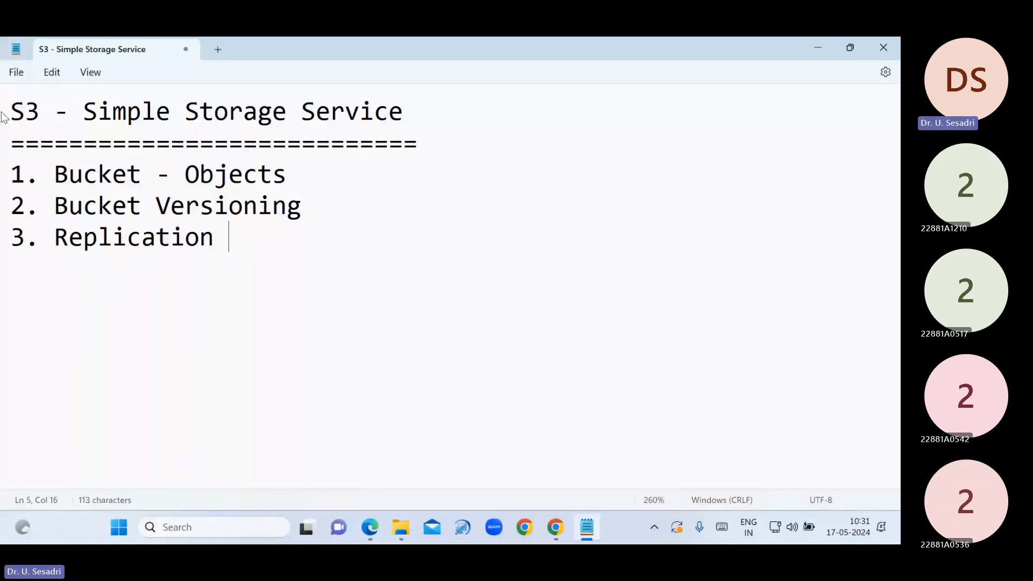
text(- SRR )
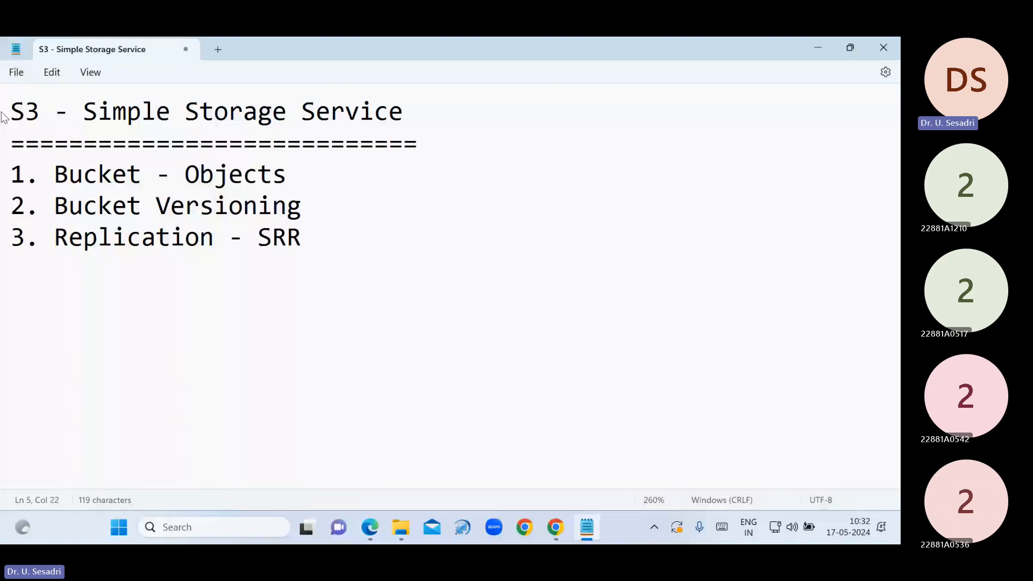
text(& CRR)
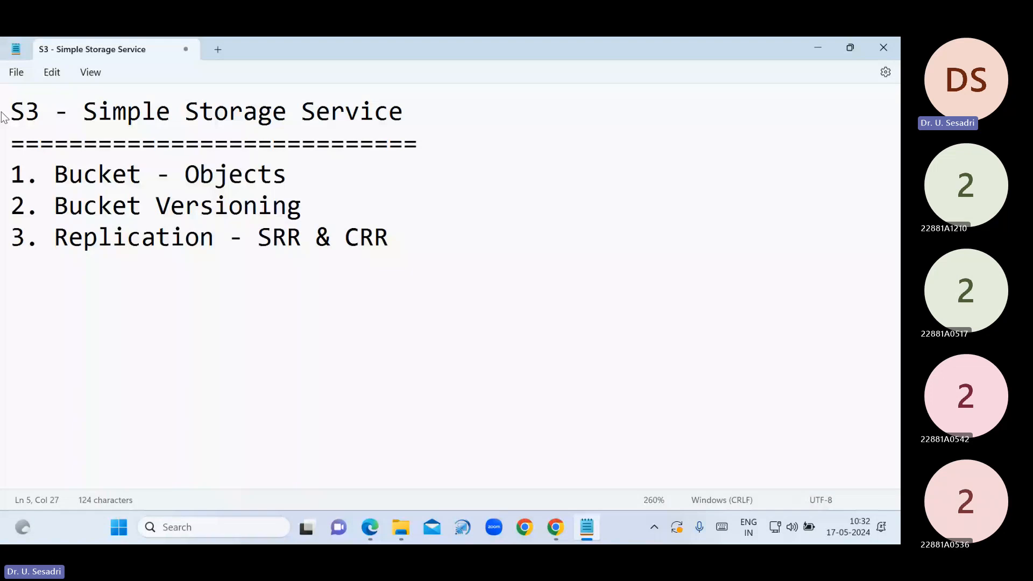
key(Return)
text(4. Life Ma)
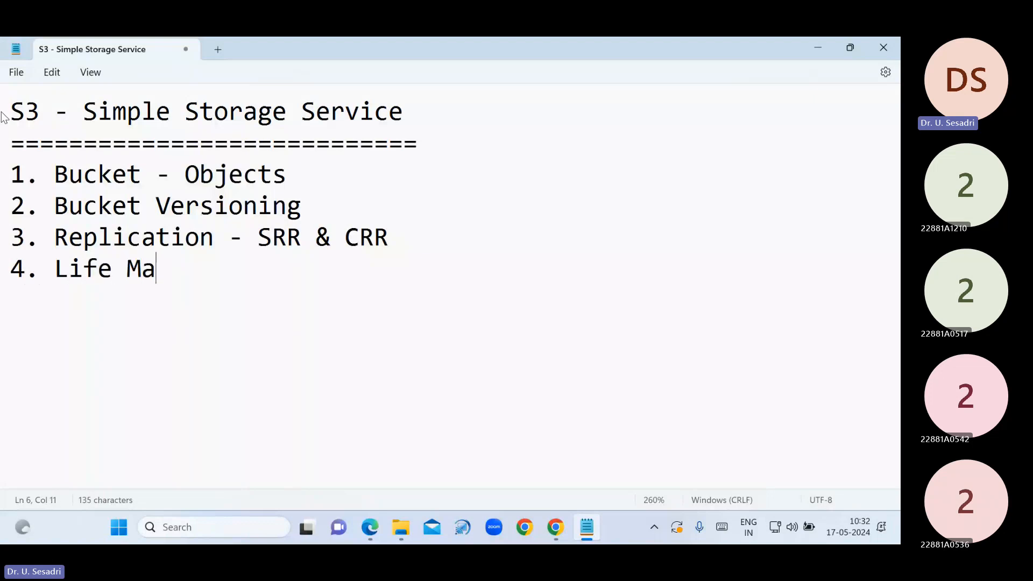
text(nagement)
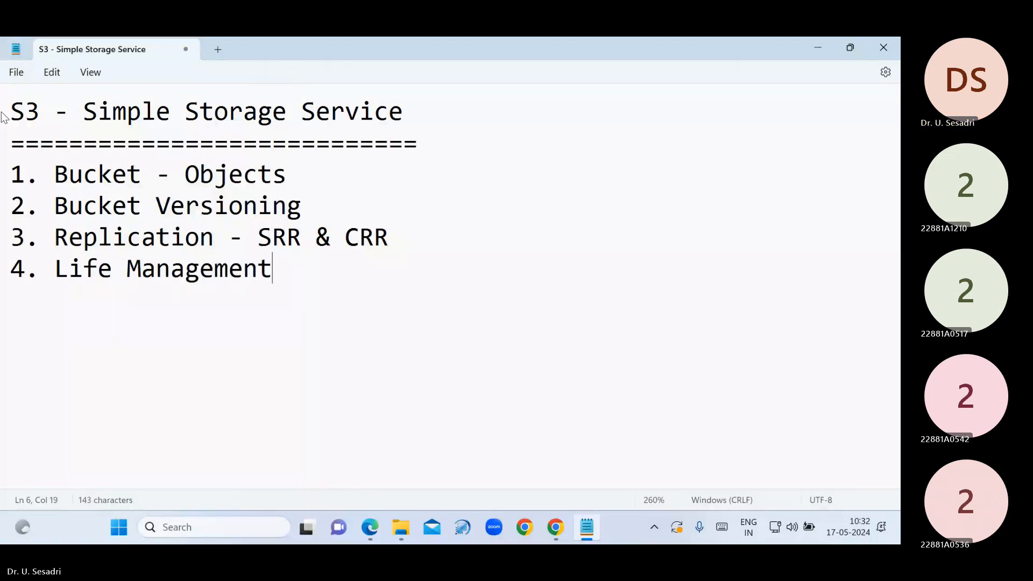
key(Return)
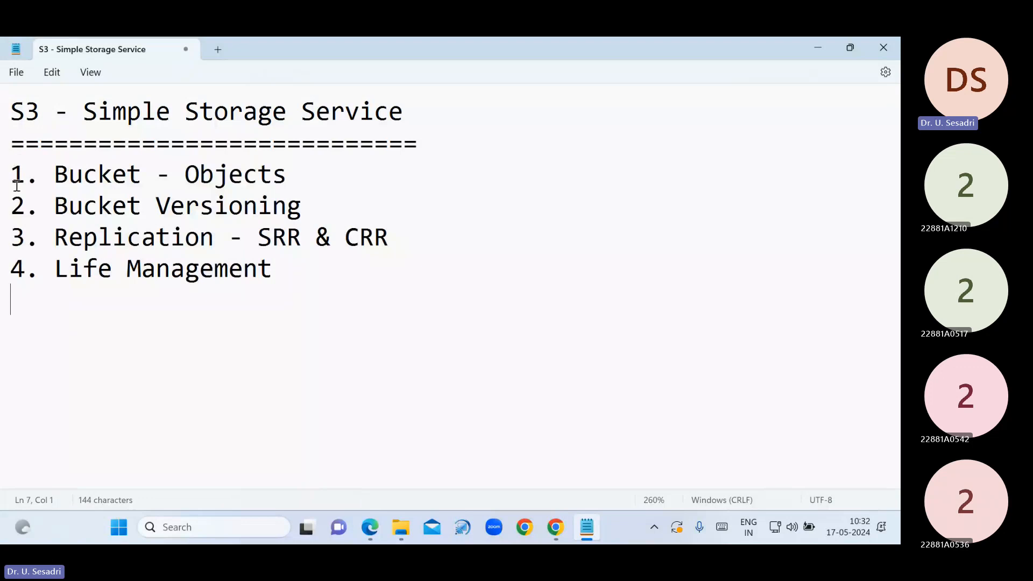
Add a '1. Bucket - Objects:' section heading below the list, underlined with = signs
drag(11, 174, 281, 269)
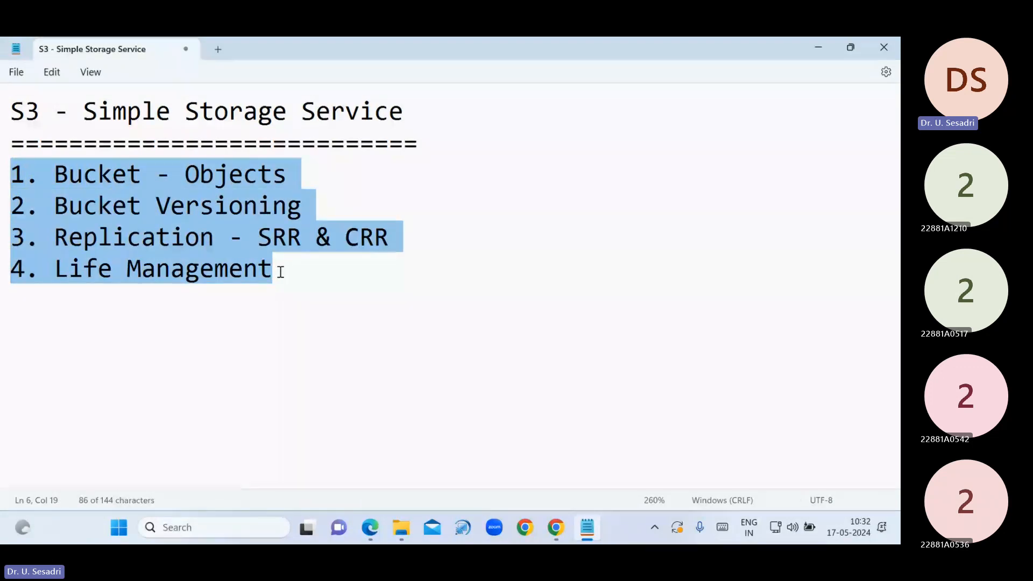
click(280, 271)
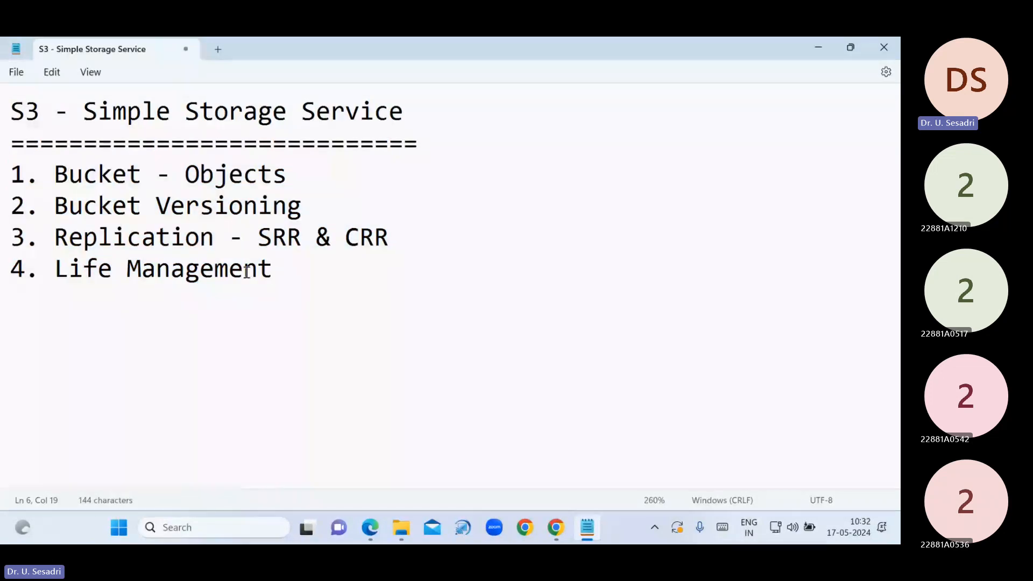
drag(11, 173, 293, 170)
key(ctrl+c)
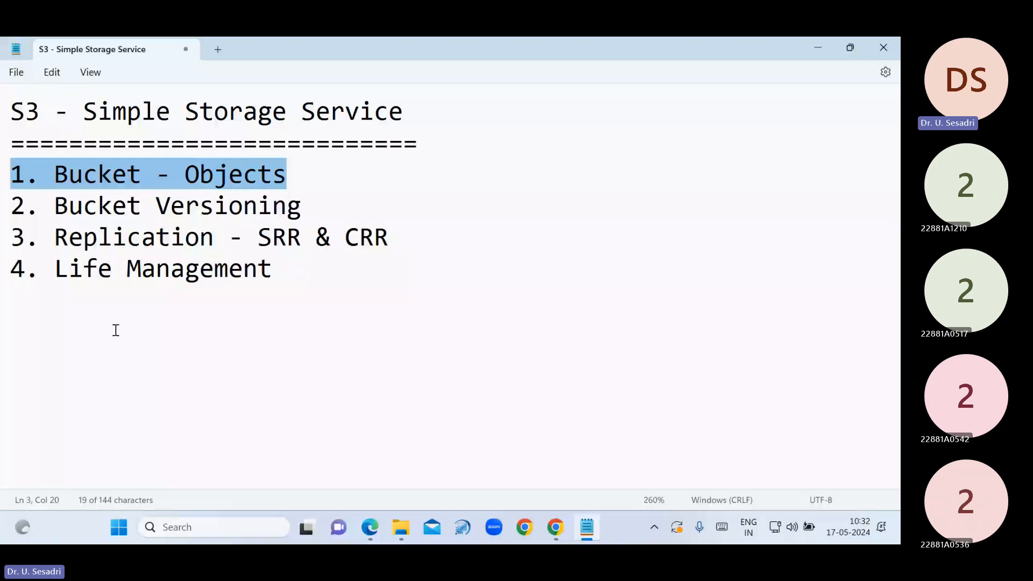
click(116, 330)
key(Return)
key(ctrl+v)
text(:)
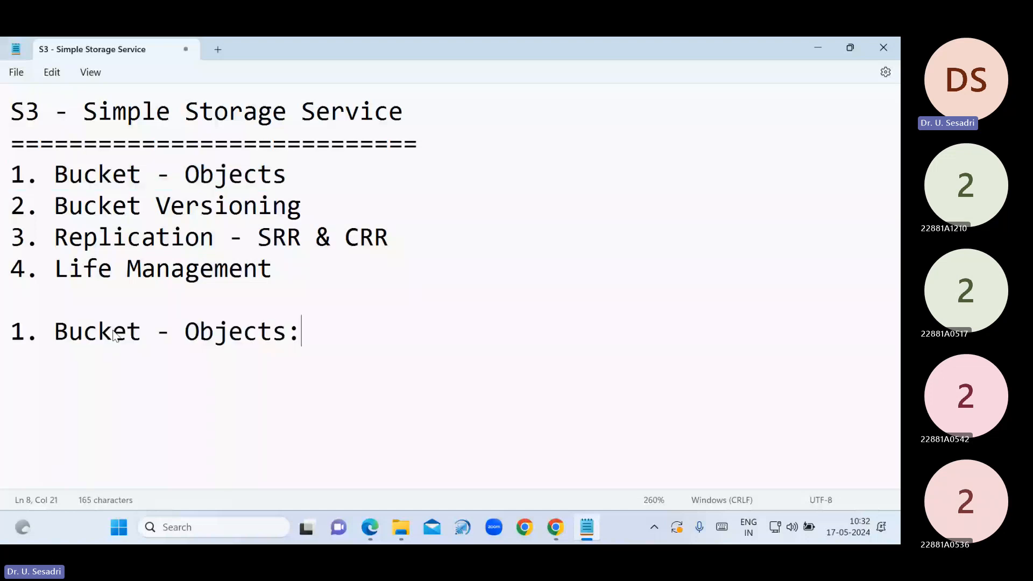
key(Return)
text(======================)
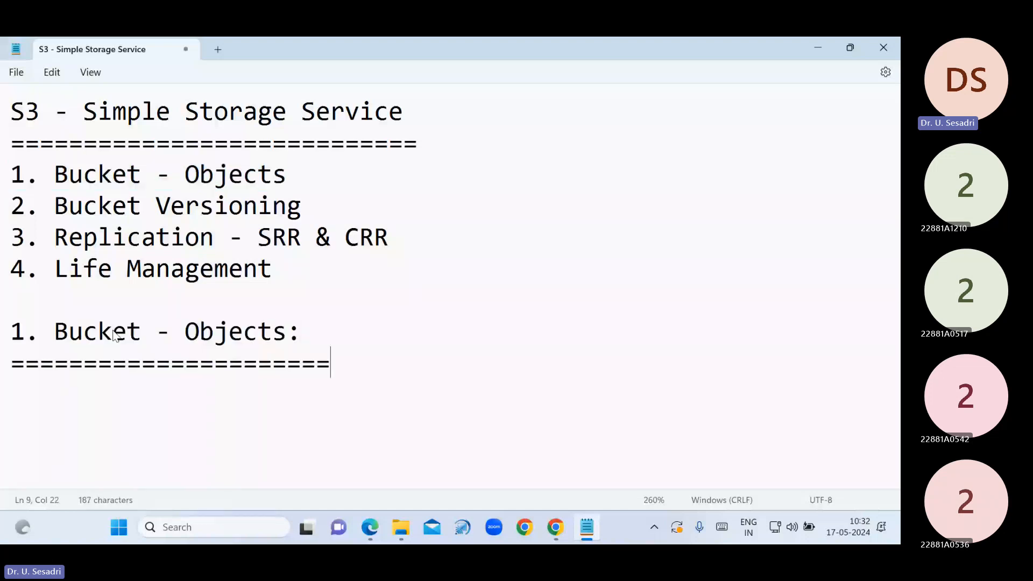
key(BackSpace)
key(BackSpace)
key(Return)
key(Return)
Write the note '--> No Upper Case' with 'Global Service' on the line above it
text(--> No )
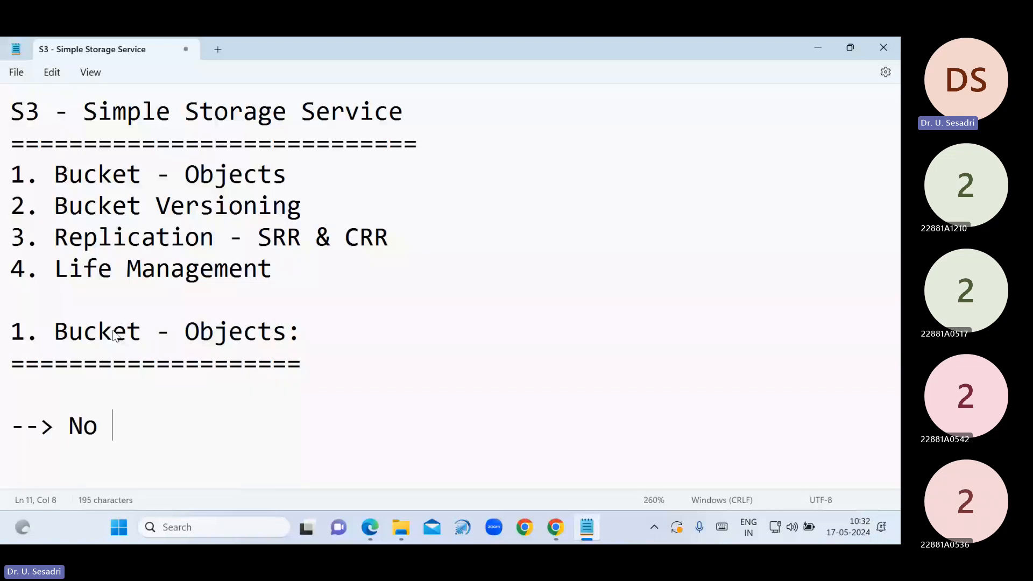
text(Upper Ca)
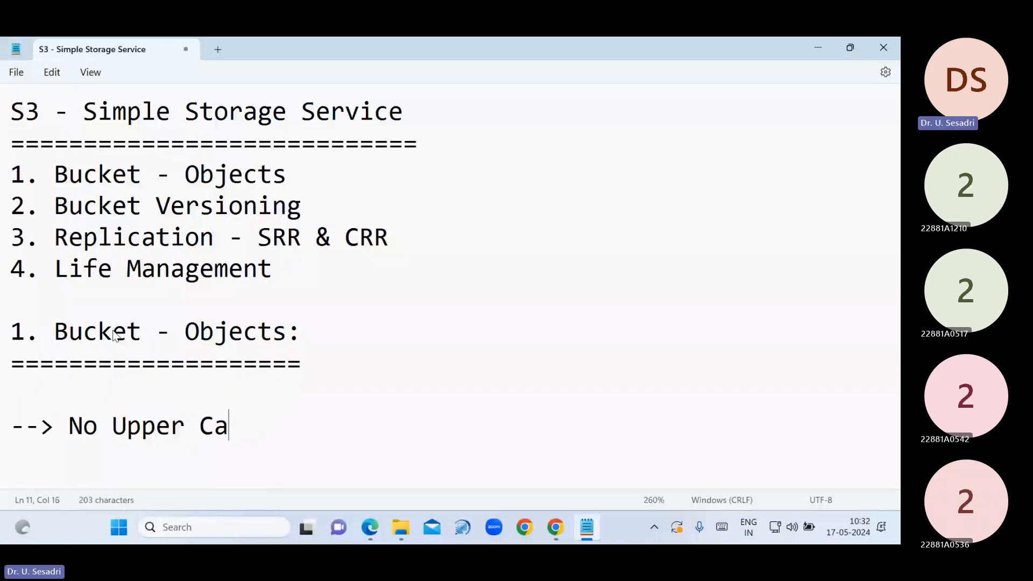
text(se)
key(Up)
text(Gloabl)
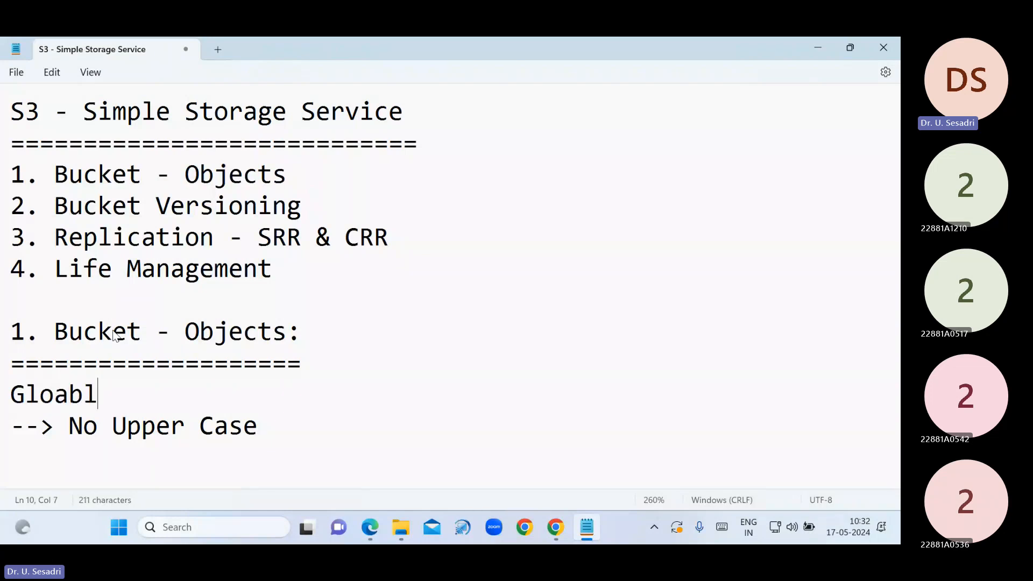
key(BackSpace)
key(BackSpace)
key(BackSpace)
key(BackSpace)
text(obal Service)
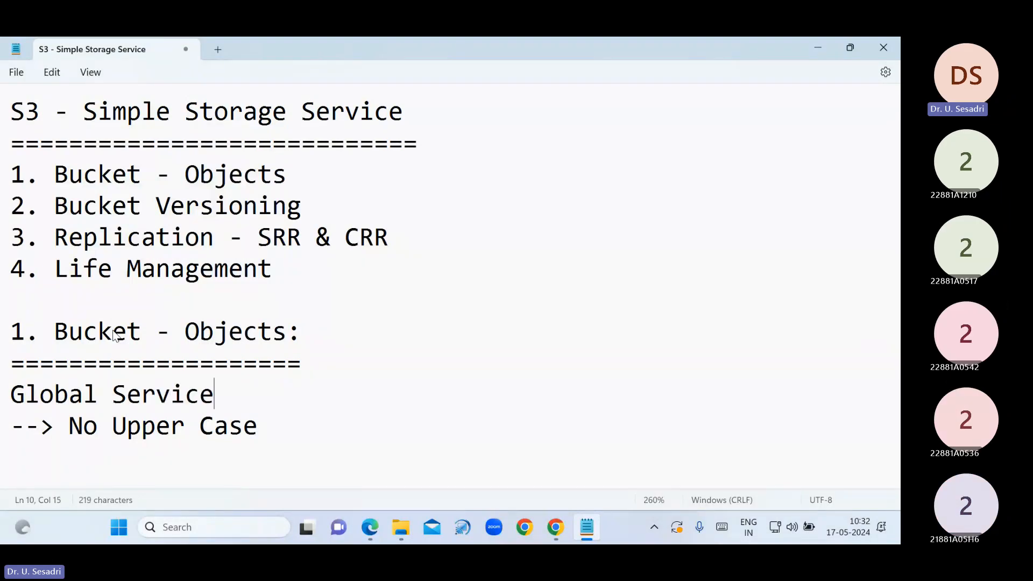
key(Return)
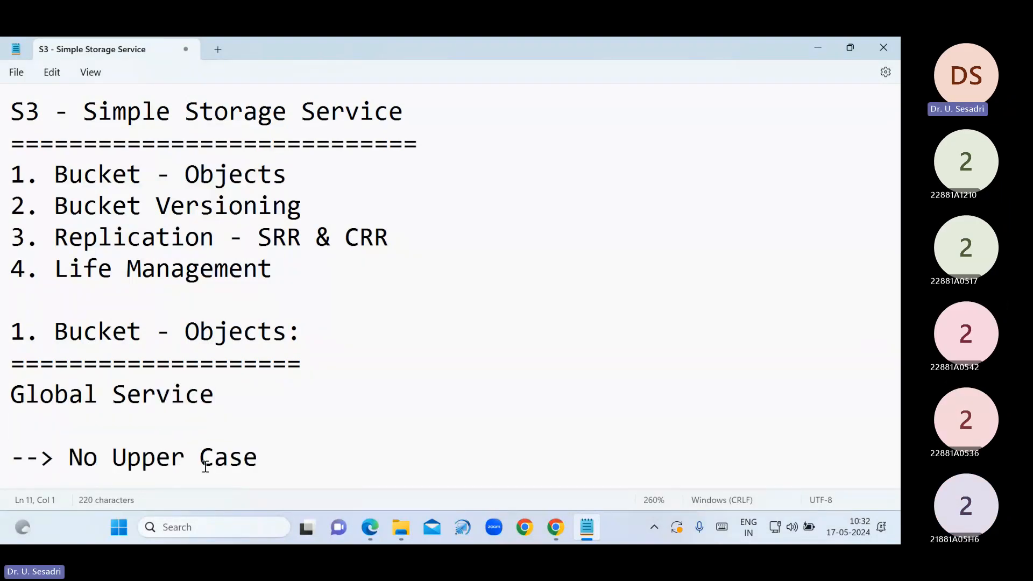
Add the rules '--> Not IP Address' and '--> Underscrore' below No Upper Case
click(257, 459)
key(Return)
text(--> )
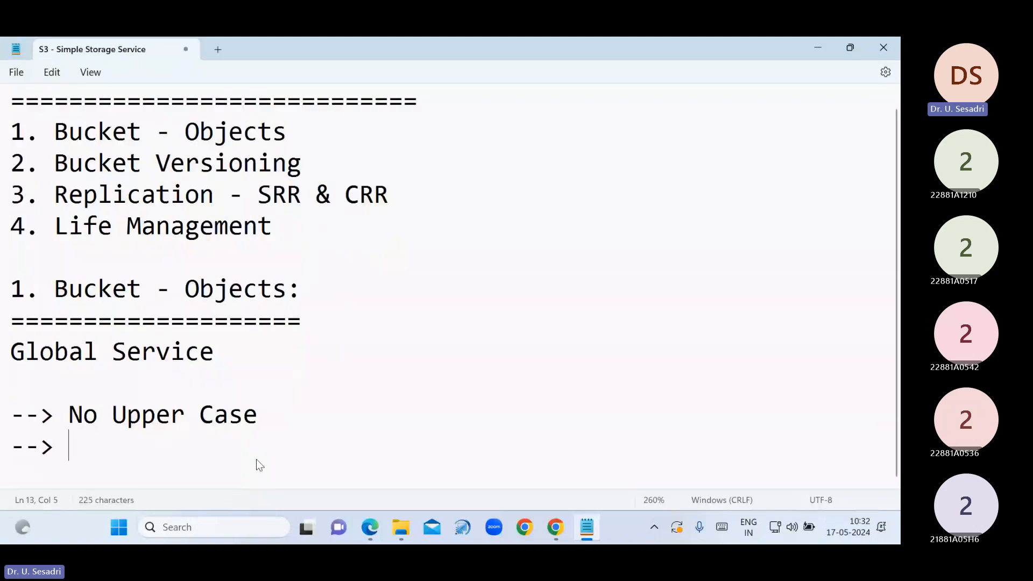
text(Not IP Addre)
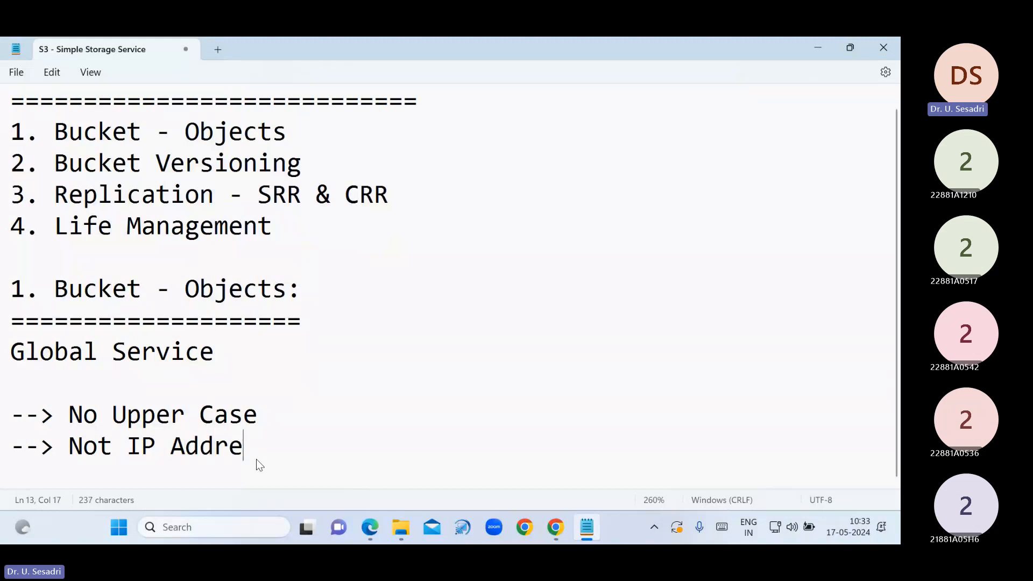
text(ss)
key(Return)
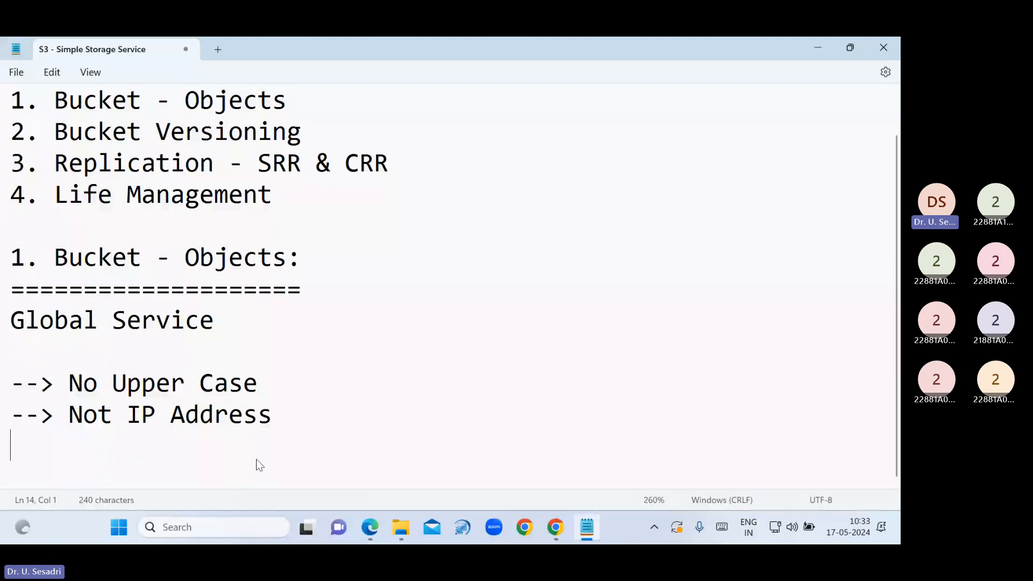
text(--> Underscrore)
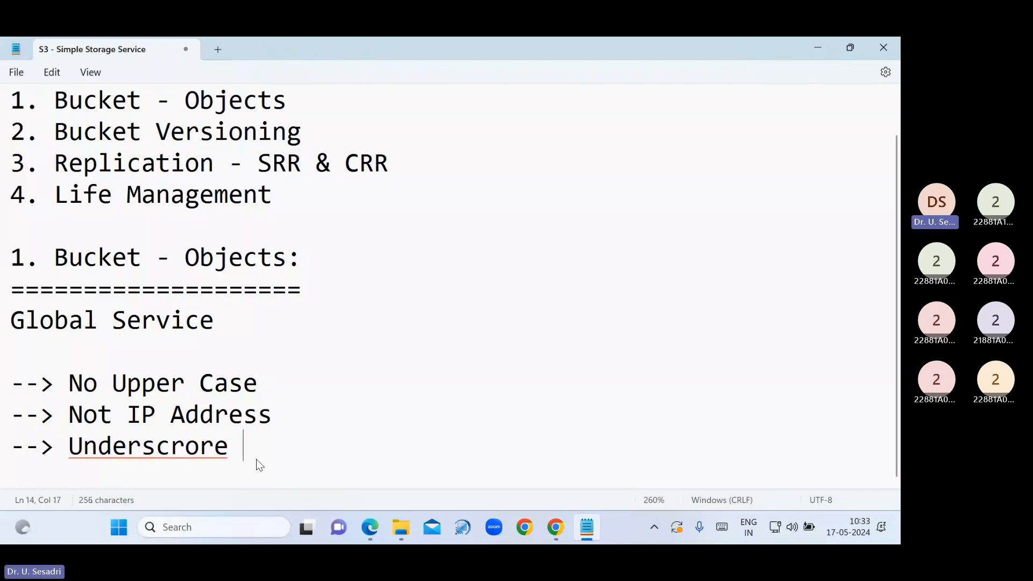
key(Return)
Fix the misspelled 'scrore' in the last rule to 'score' and start a new line
click(188, 421)
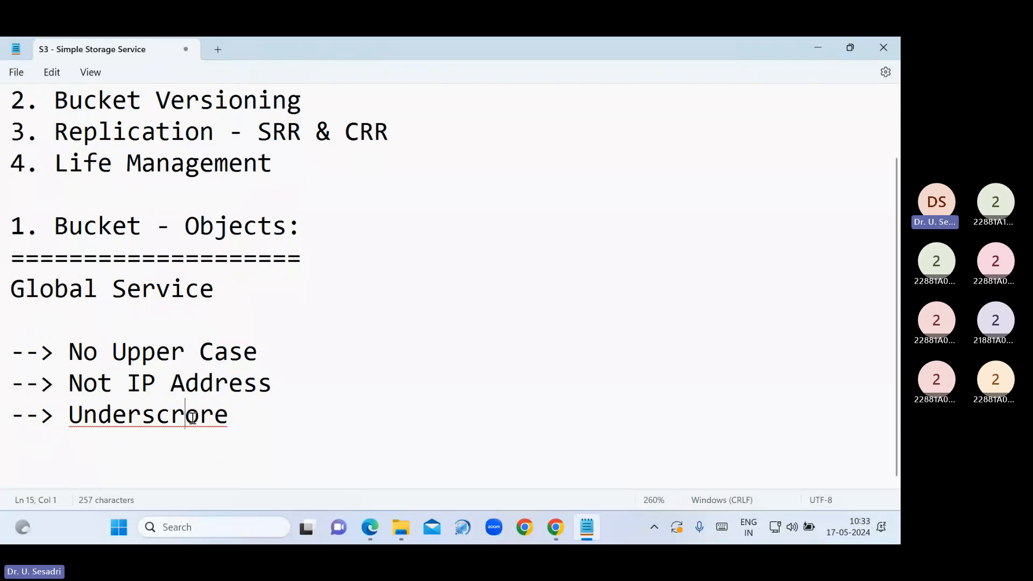
right_click(192, 422)
click(128, 422)
click(135, 425)
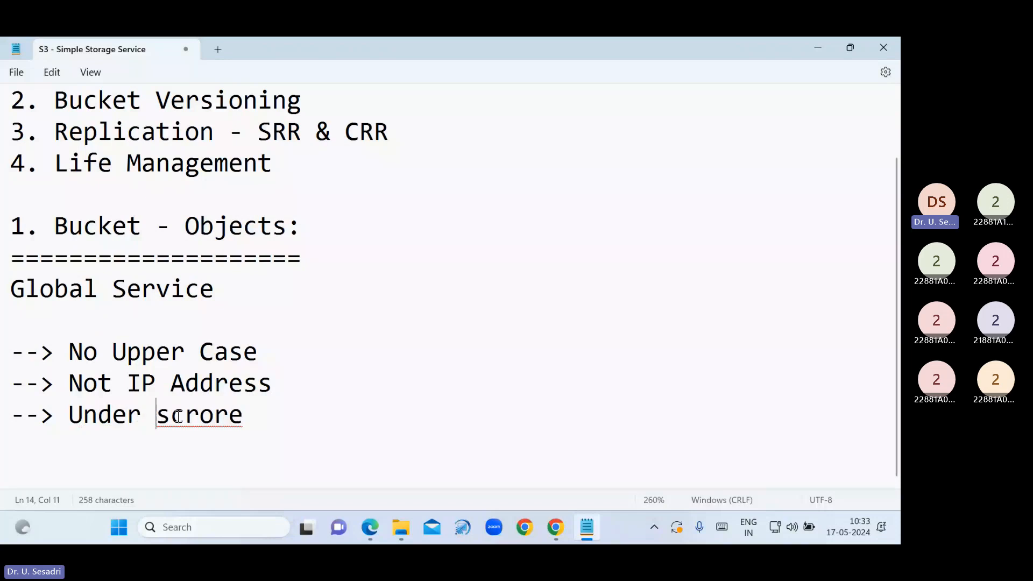
click(184, 421)
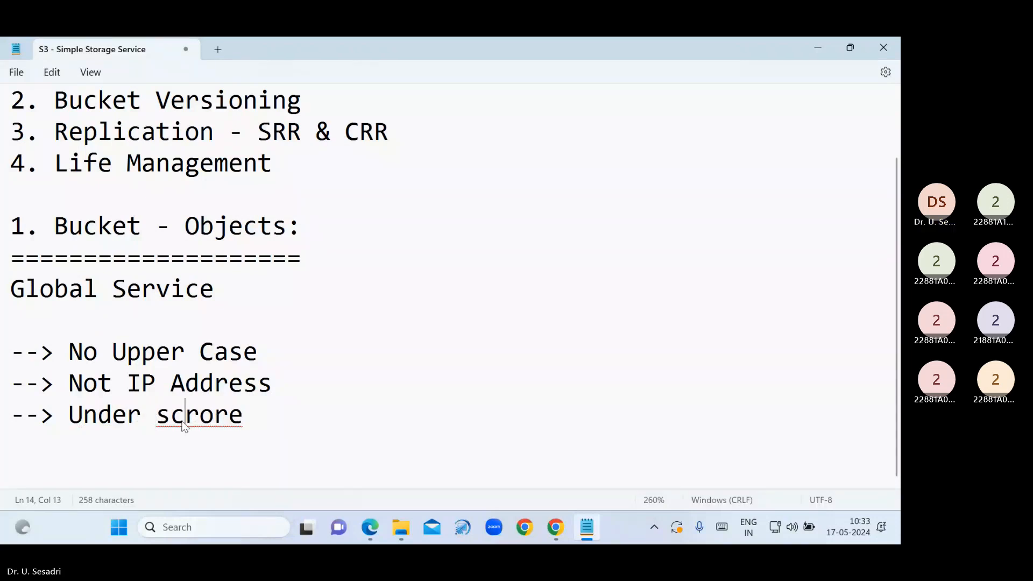
right_click(184, 421)
key(Escape)
text(o)
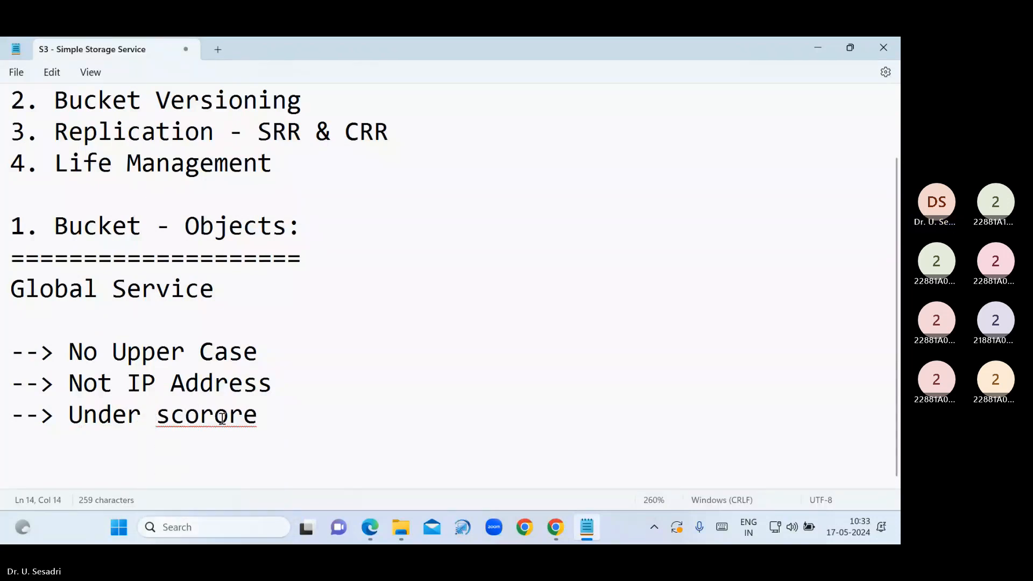
right_click(243, 418)
key(Escape)
key(Delete)
key(Delete)
key(Delete)
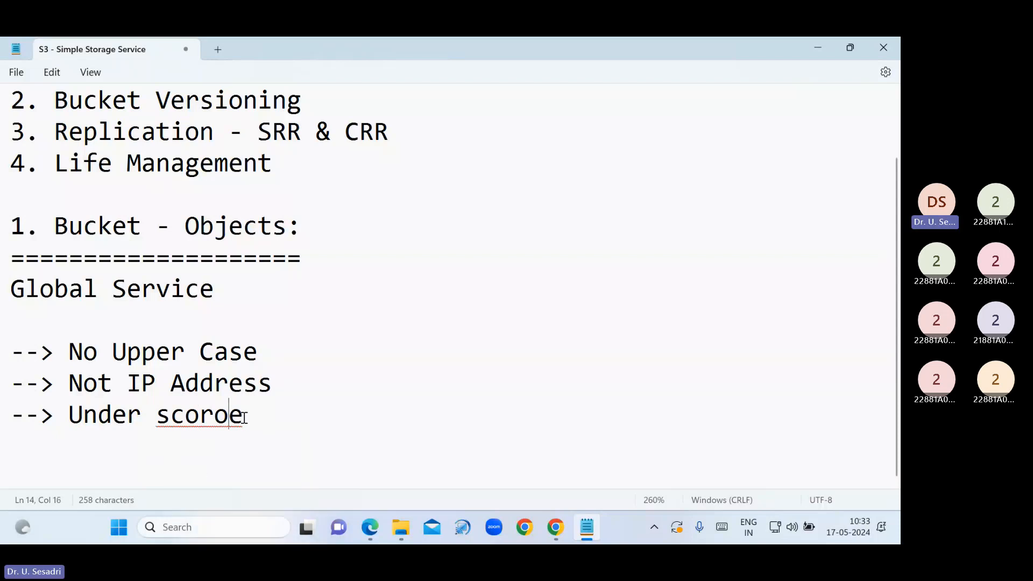
text(r)
key(Return)
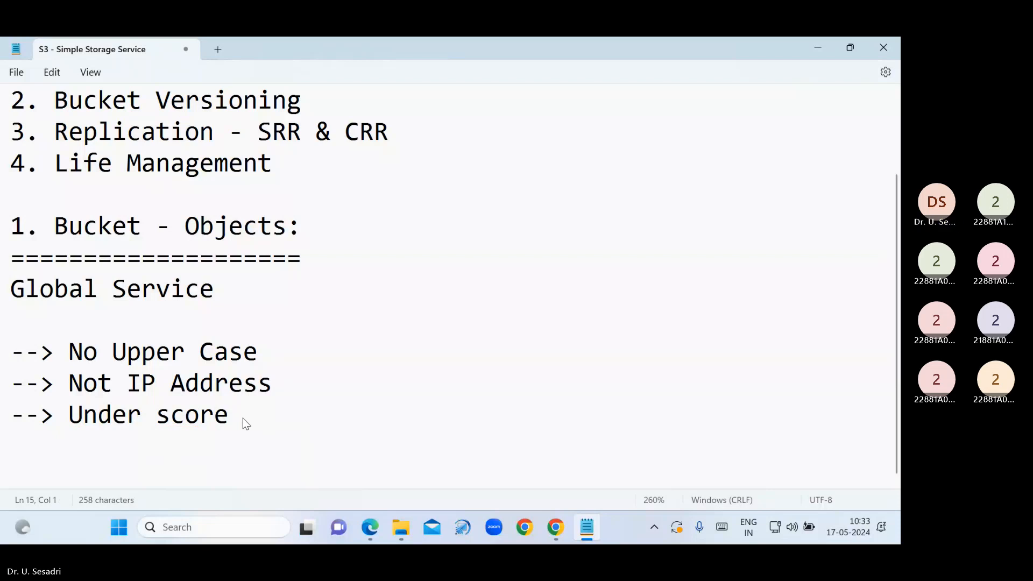
Add the rules '--> Start with lower case letter or number' and '--> must 3-63 characters length'
text(--> )
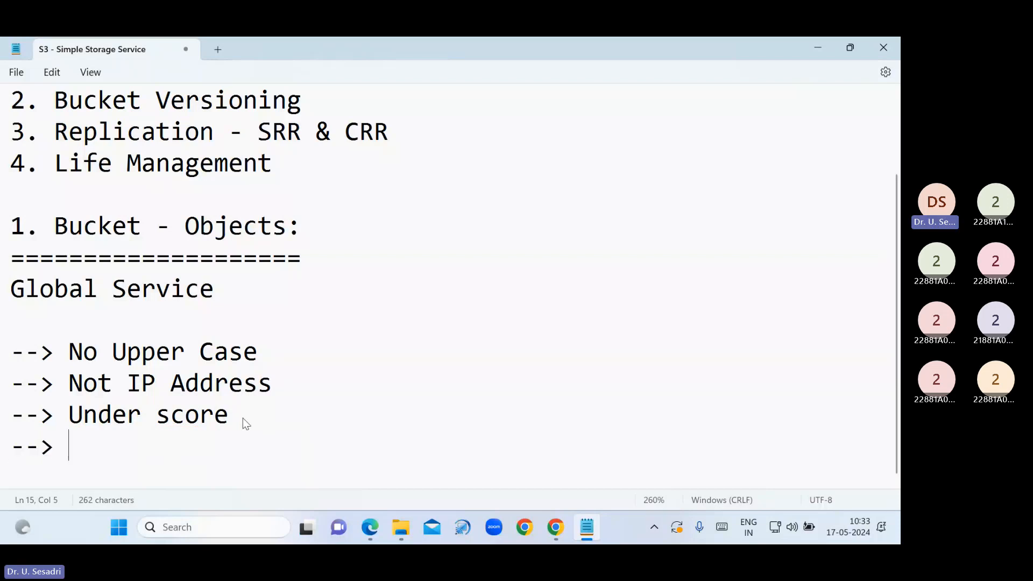
text(Start )
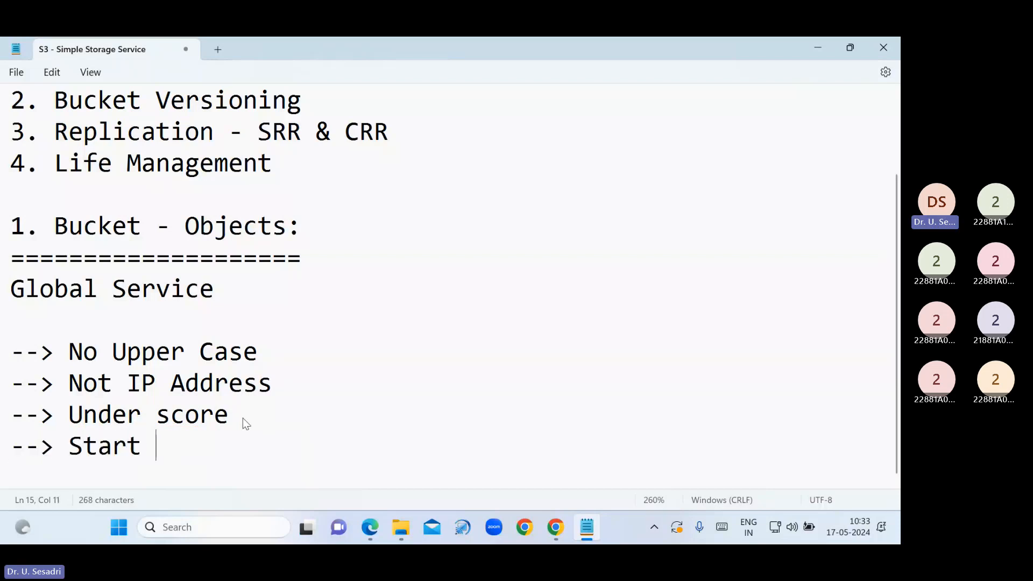
text(with )
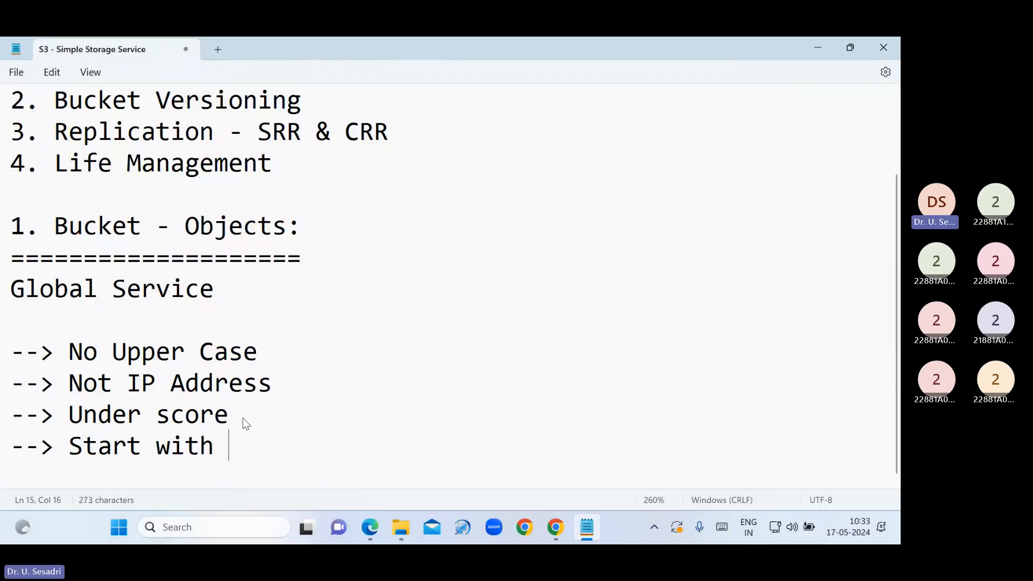
text(lower case)
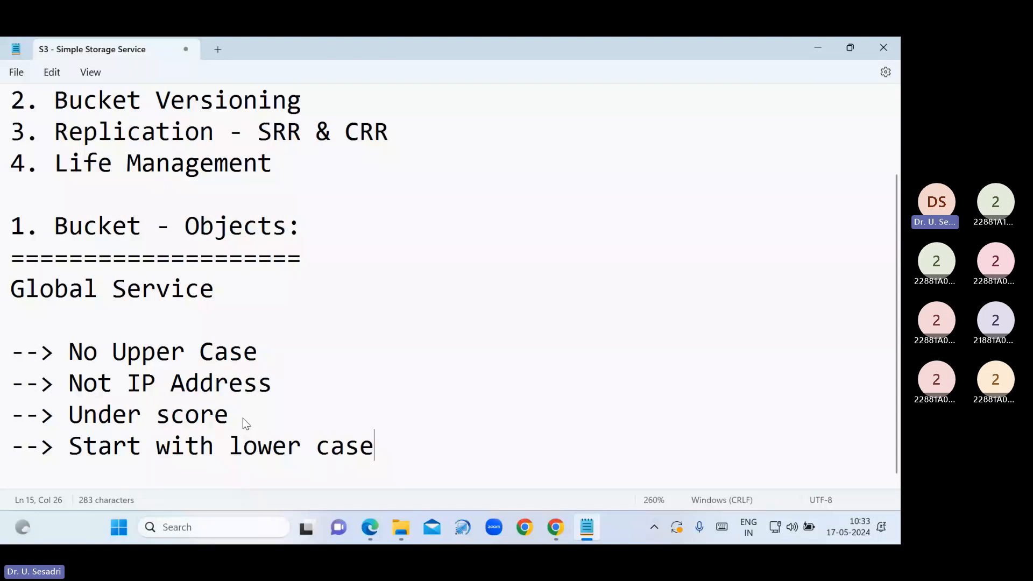
text( letter or number)
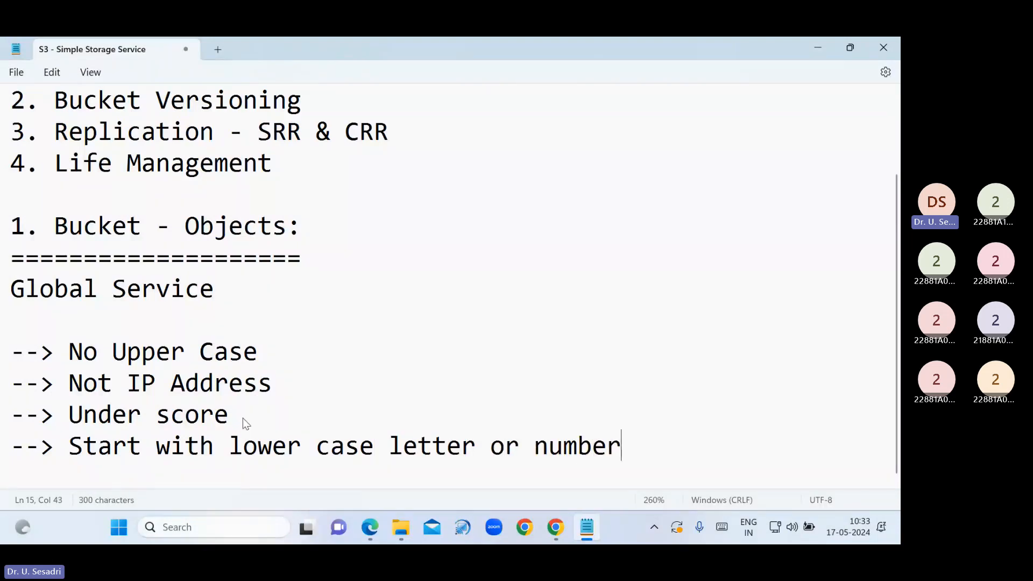
key(Return)
text(--)
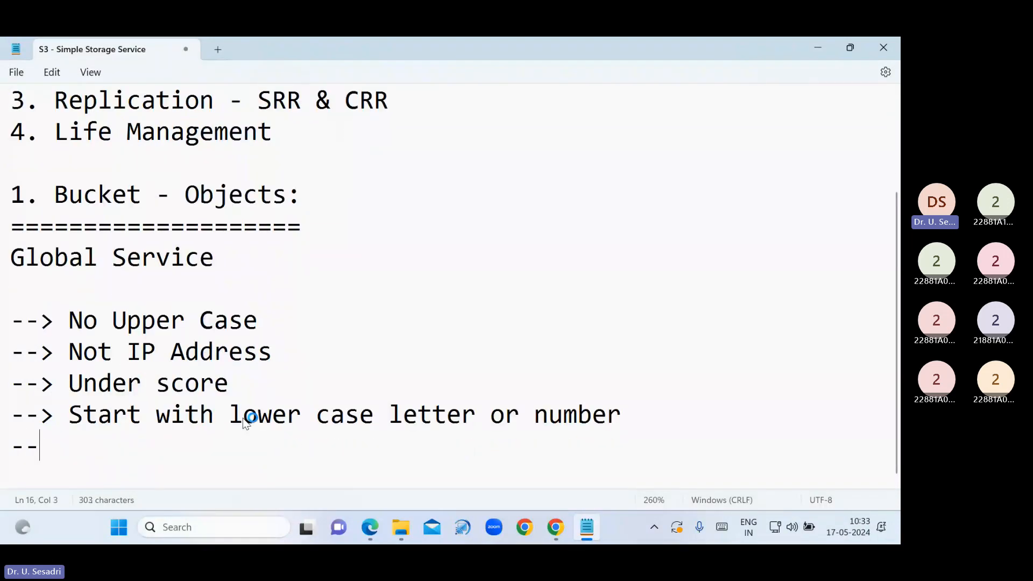
text(> must )
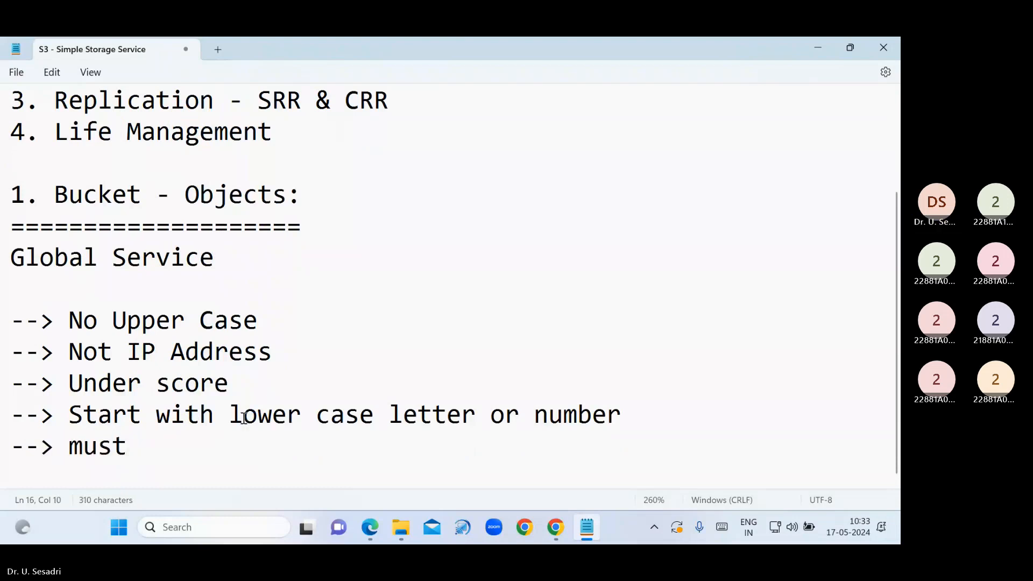
text(3-)
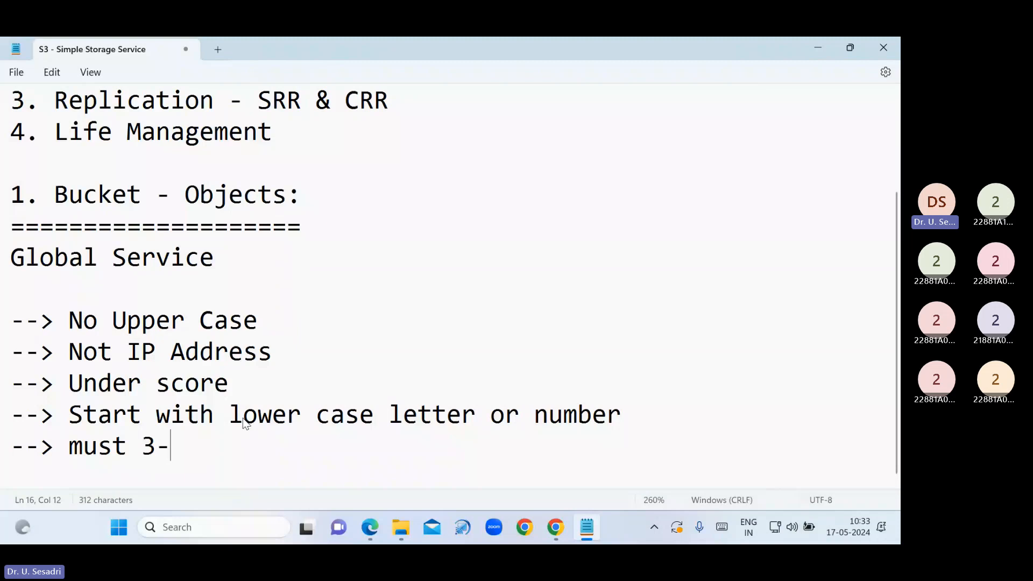
text(63 char)
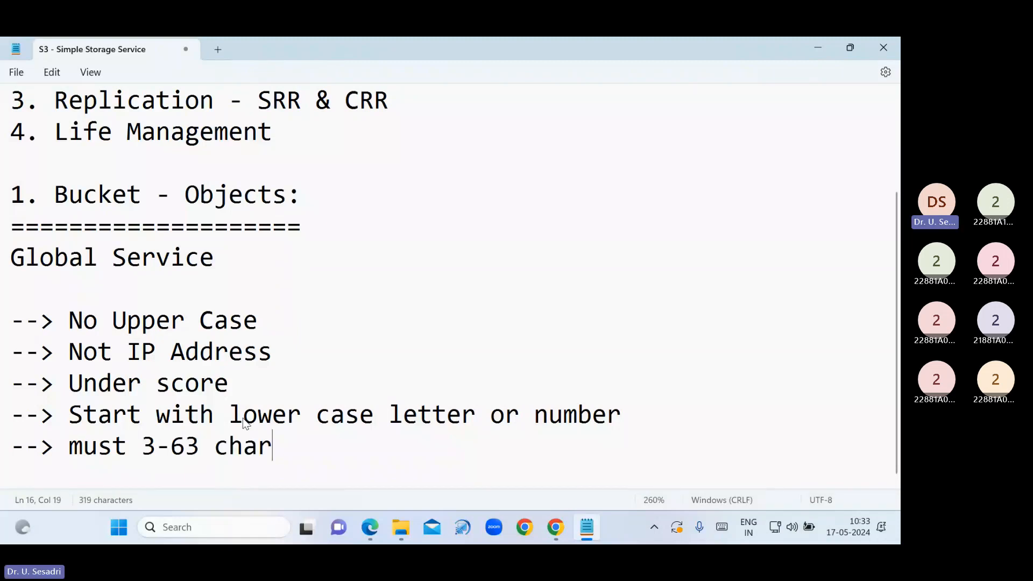
text(acters l)
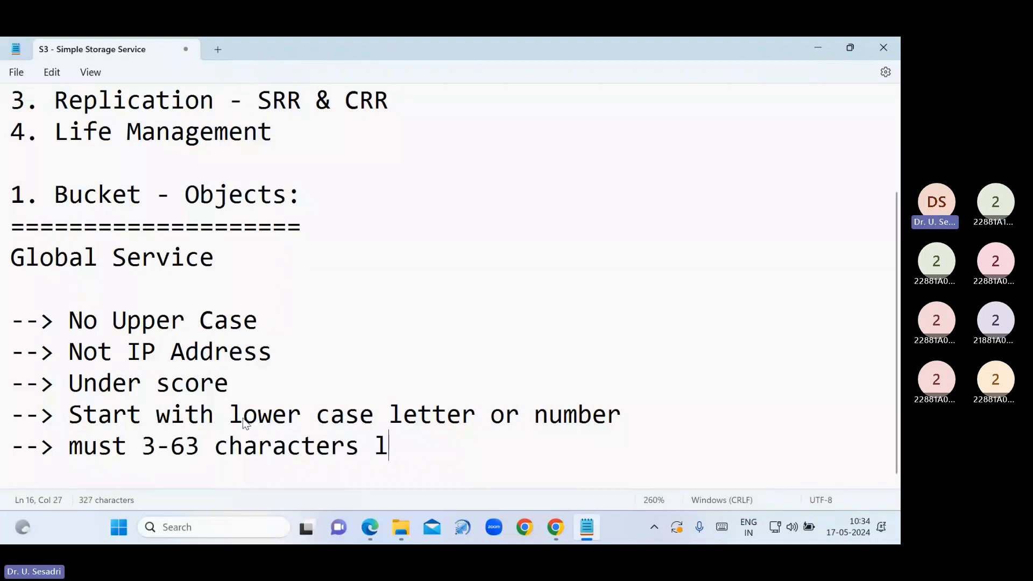
text(ength)
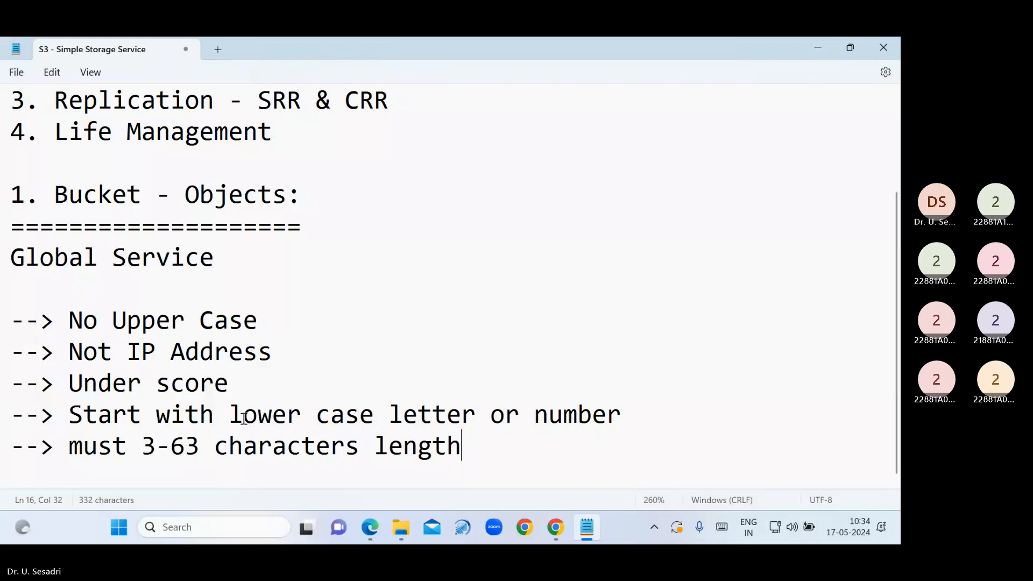
key(Return)
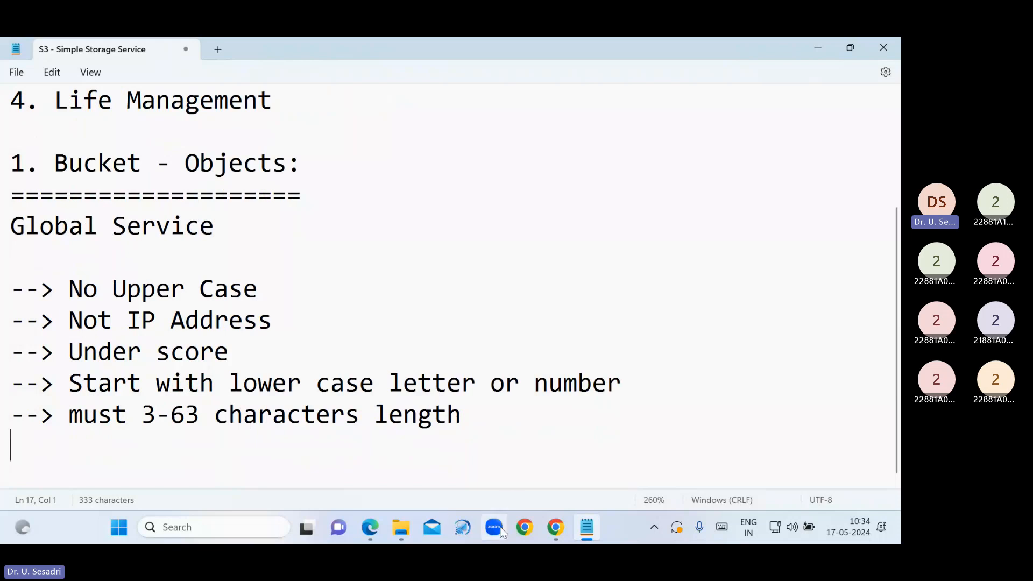
Launch Chrome with the chosen profile and search Google for 'aws login console'
click(556, 530)
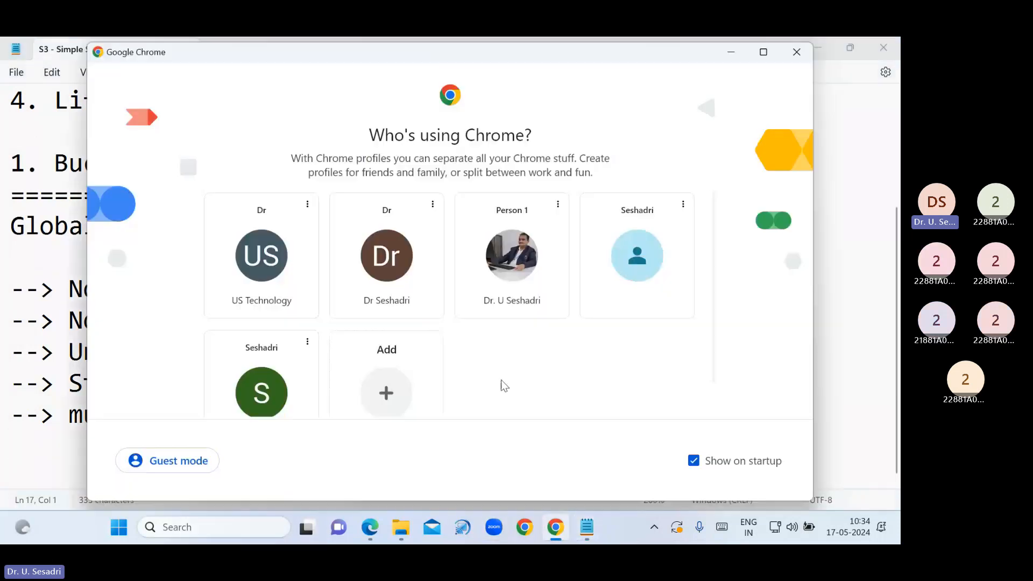
click(511, 293)
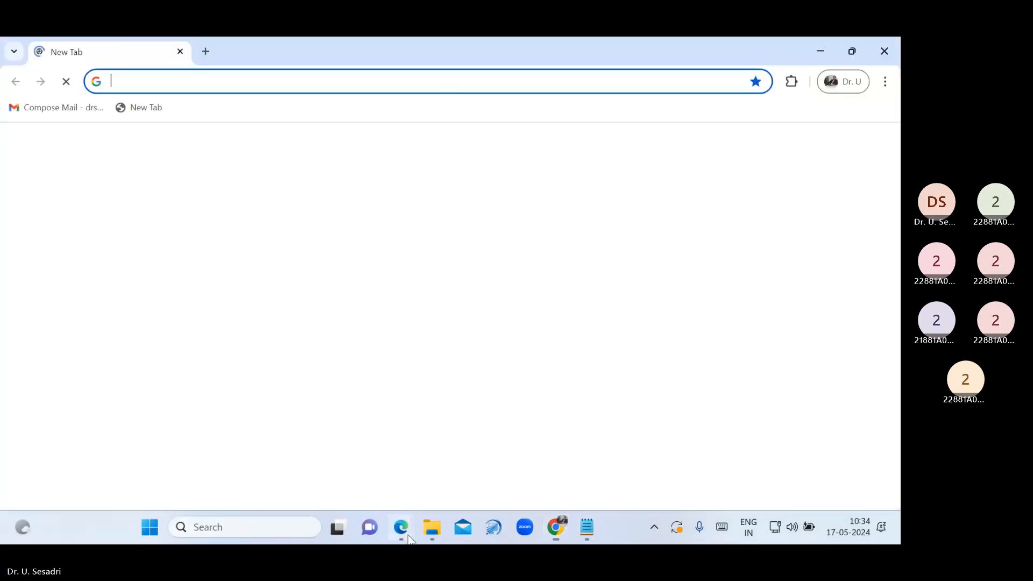
mouse_move(401, 527)
click(367, 472)
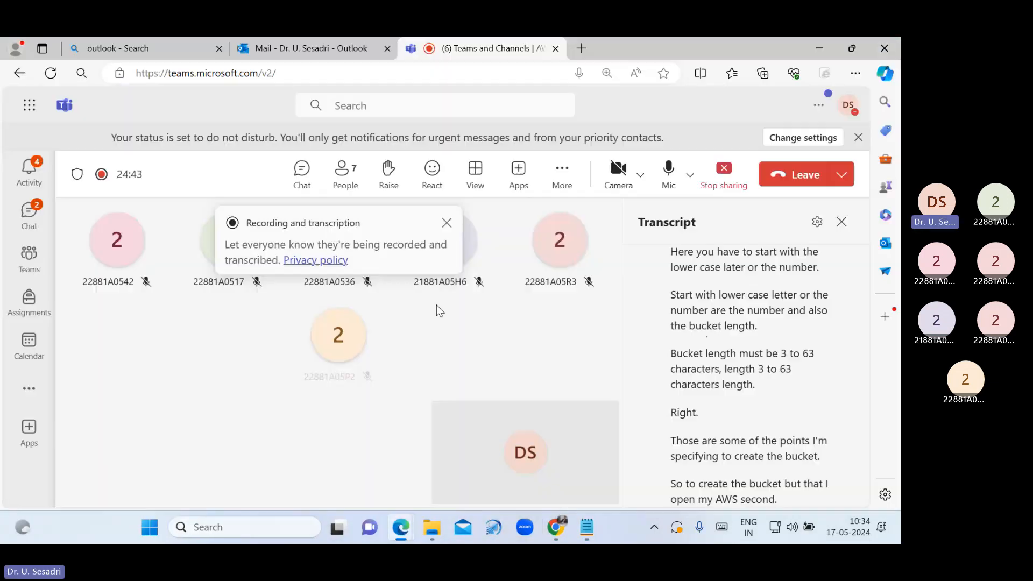
click(559, 534)
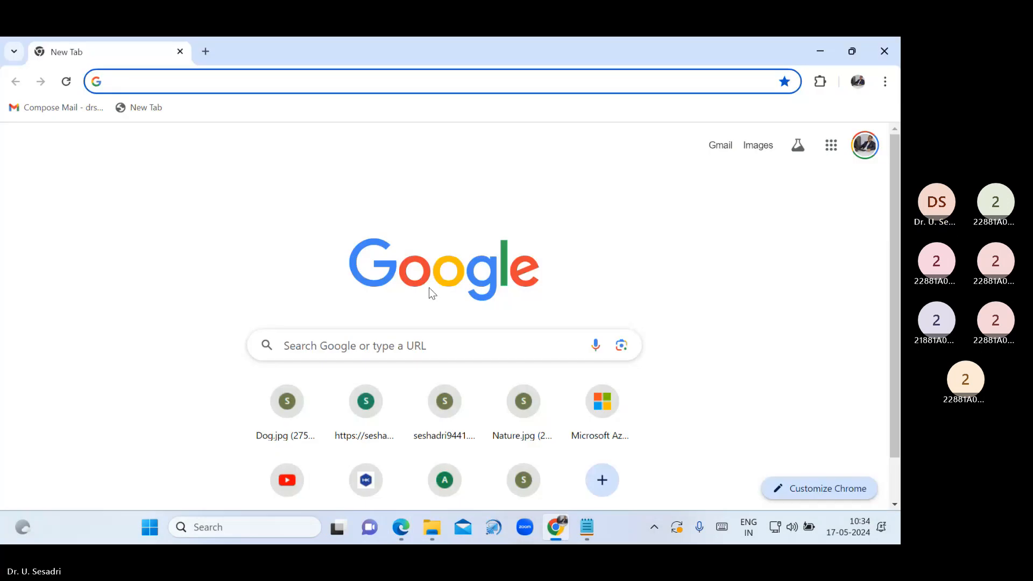
click(476, 346)
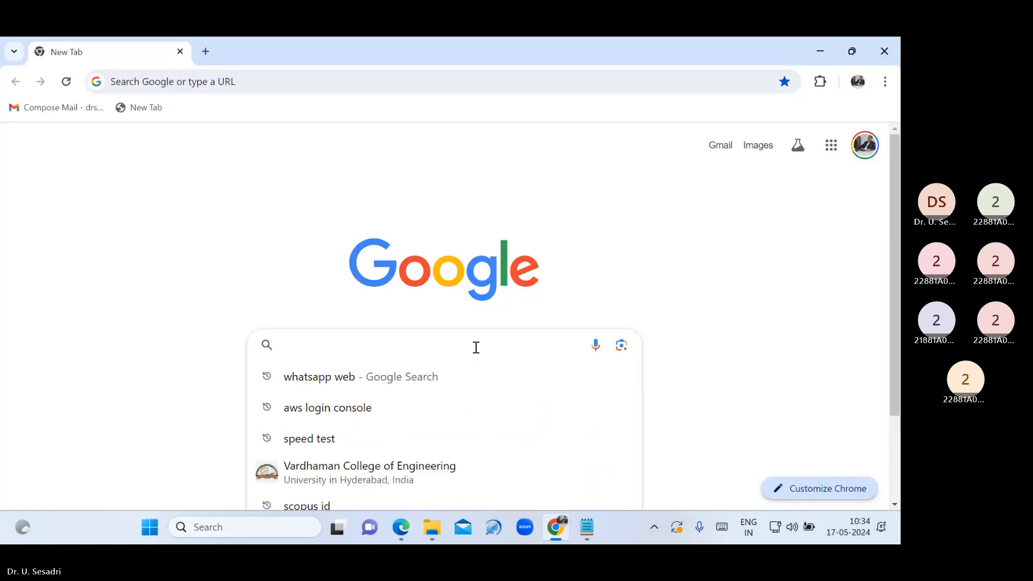
click(392, 404)
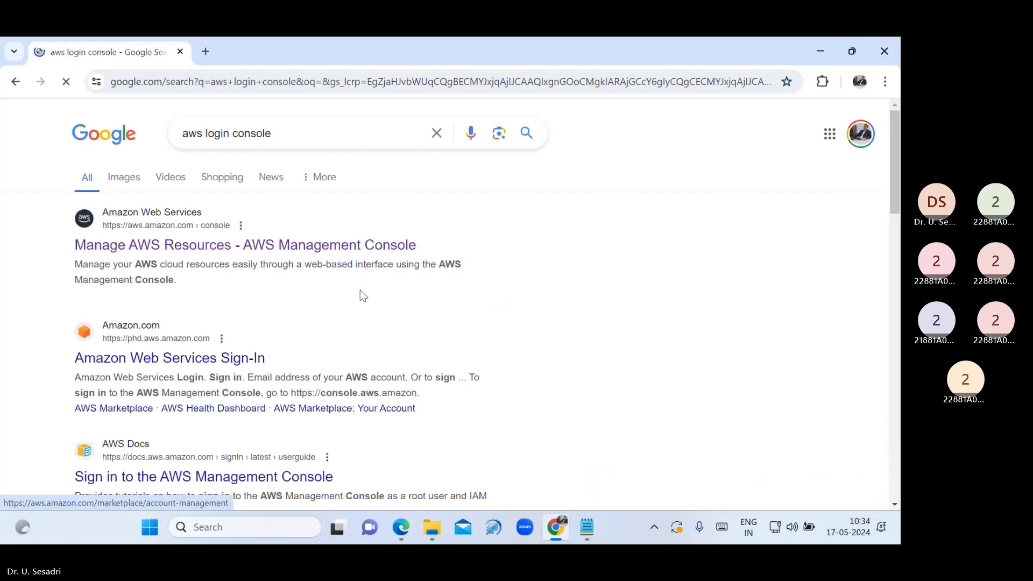
Open the AWS Management Console result and sign in as the root user with the saved password
click(346, 248)
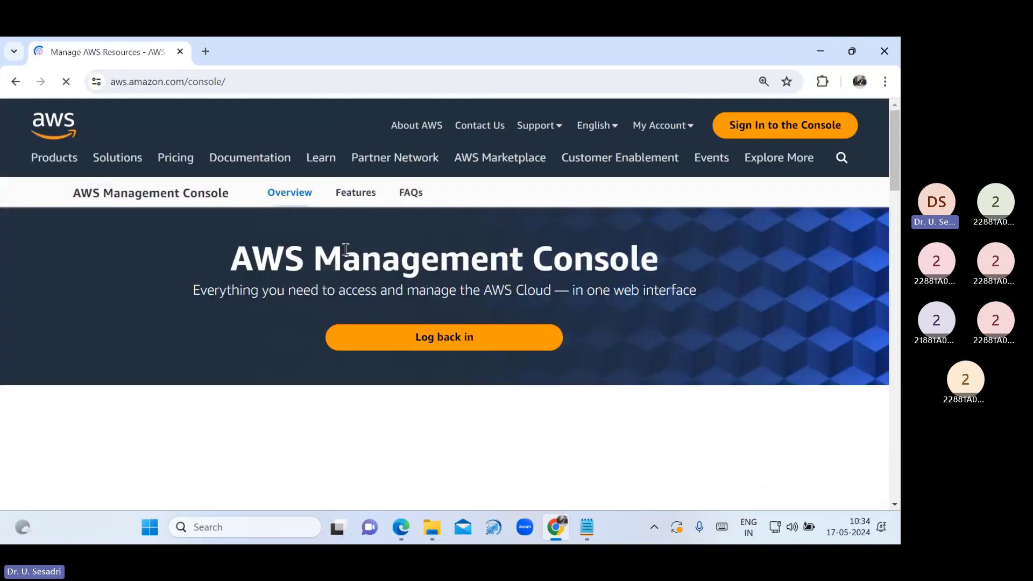
click(742, 127)
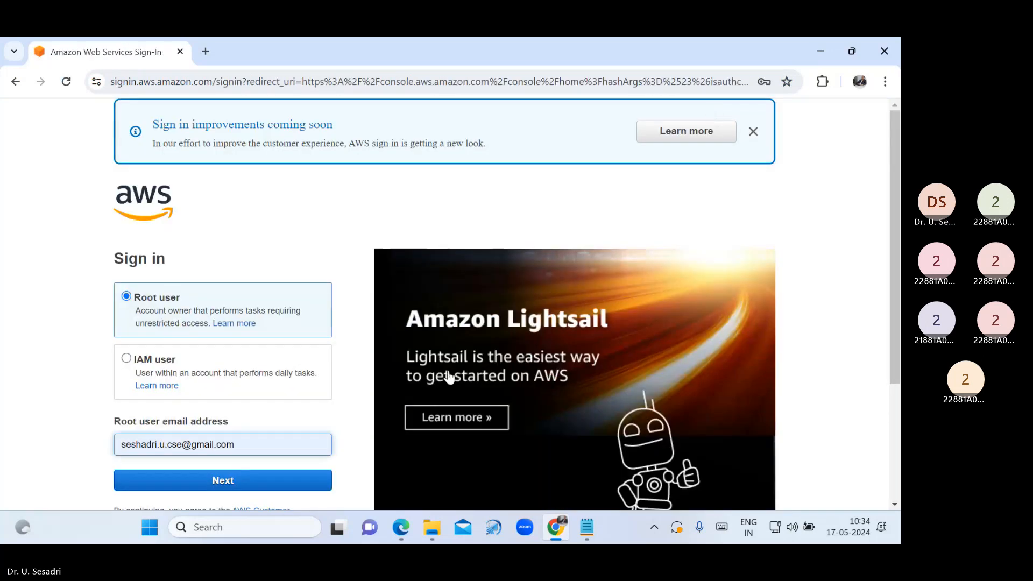
drag(262, 450, 117, 462)
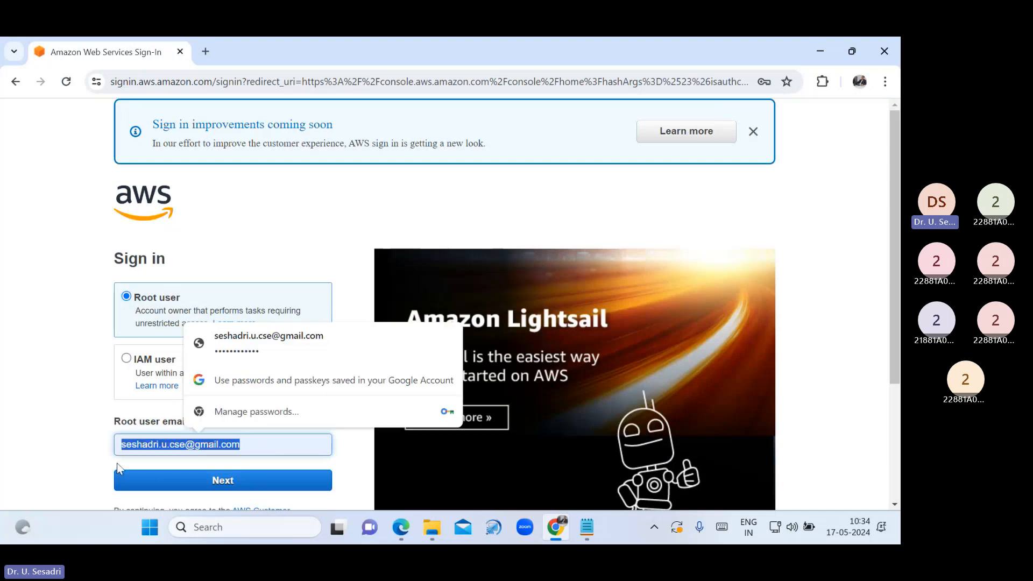
text(dr)
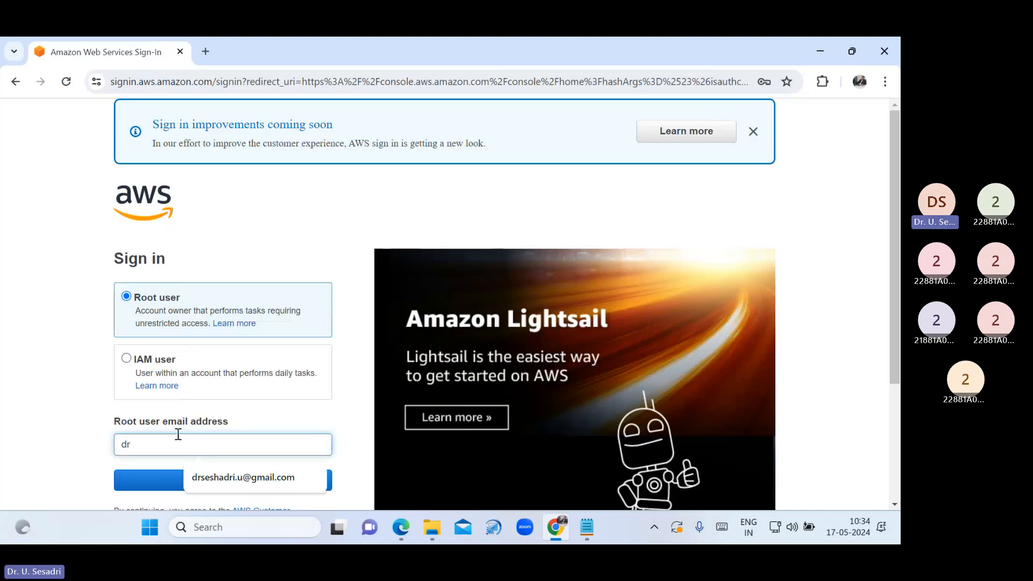
click(226, 477)
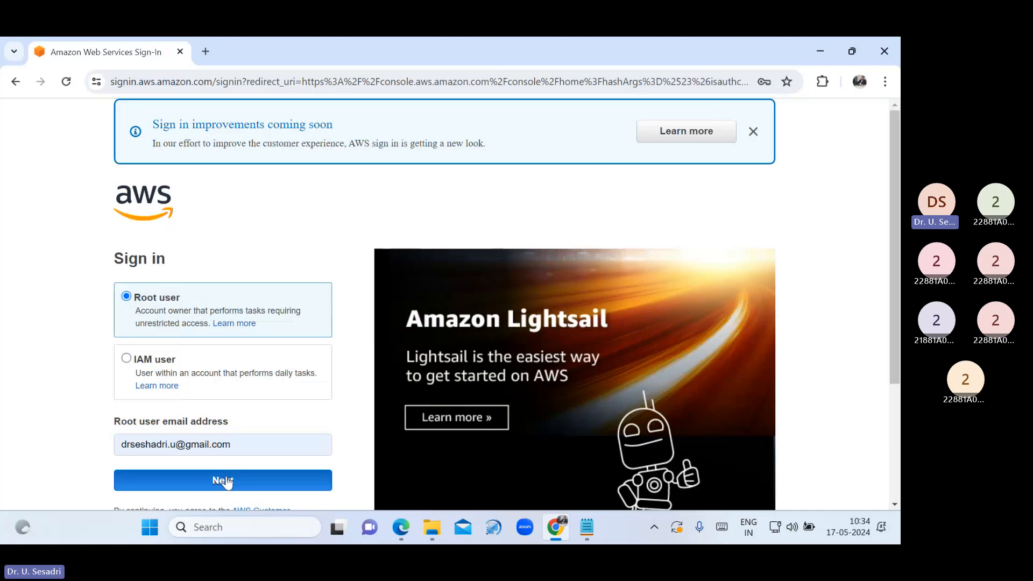
click(225, 479)
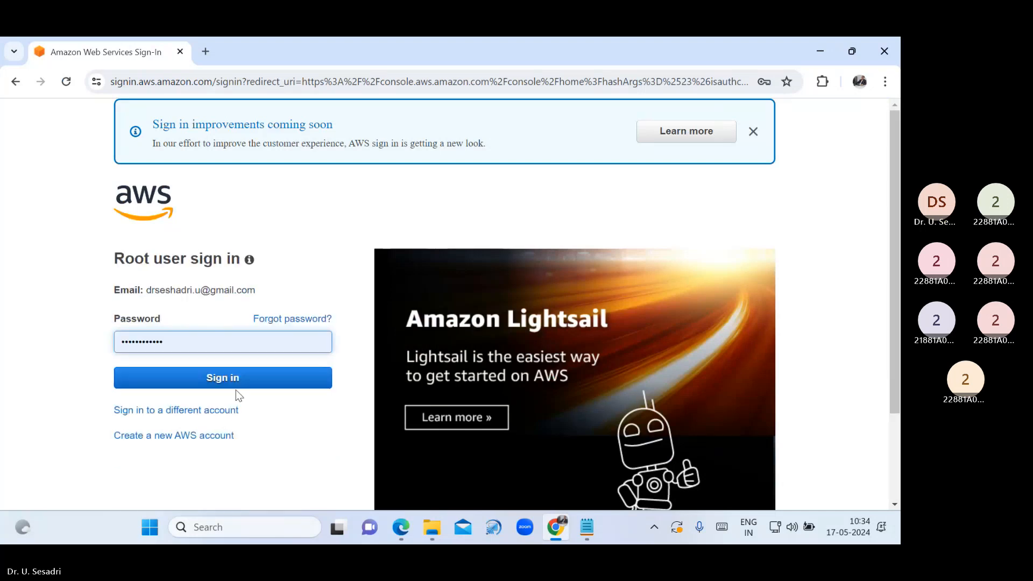
click(240, 386)
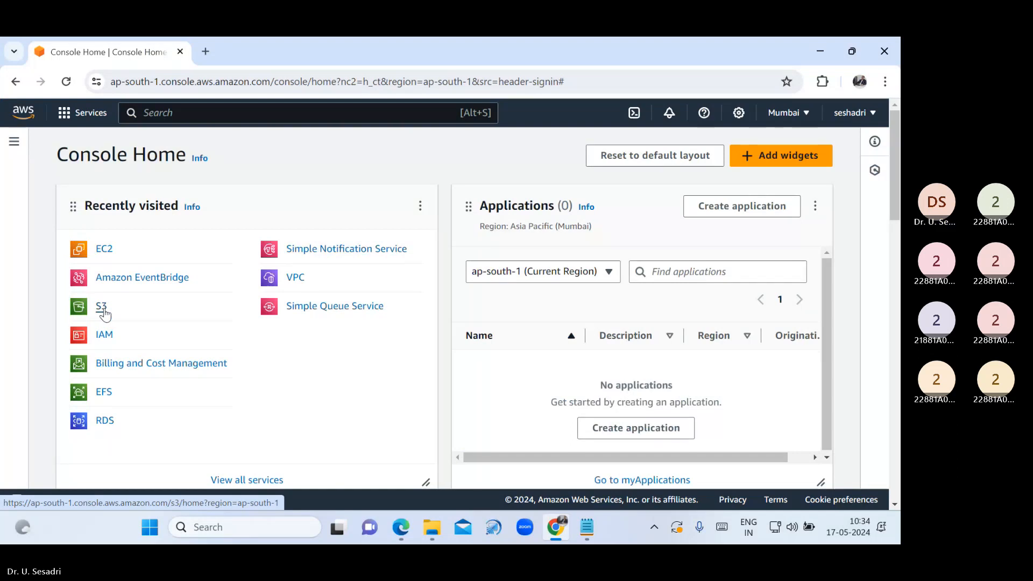
click(162, 108)
text(s3)
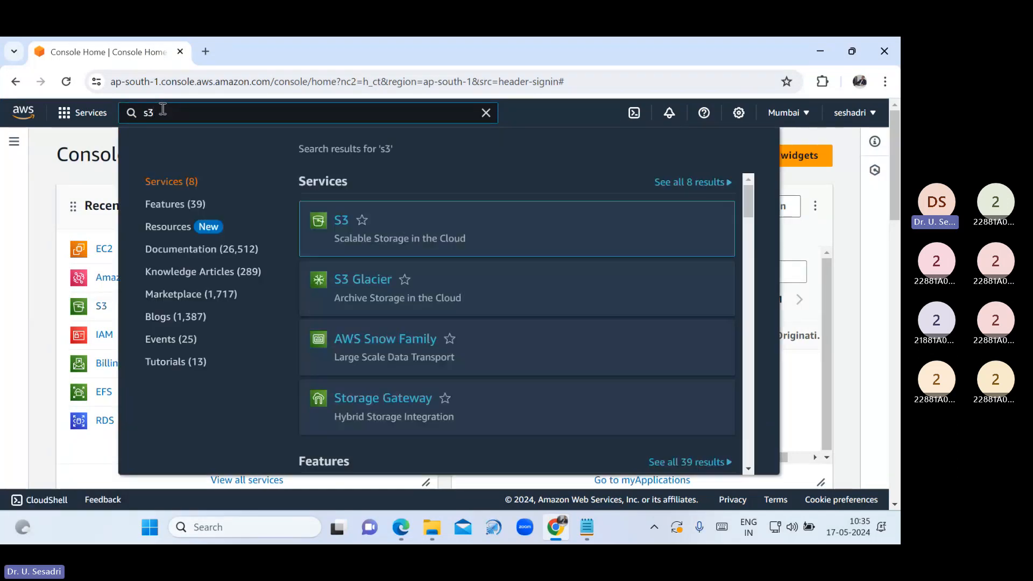
click(337, 221)
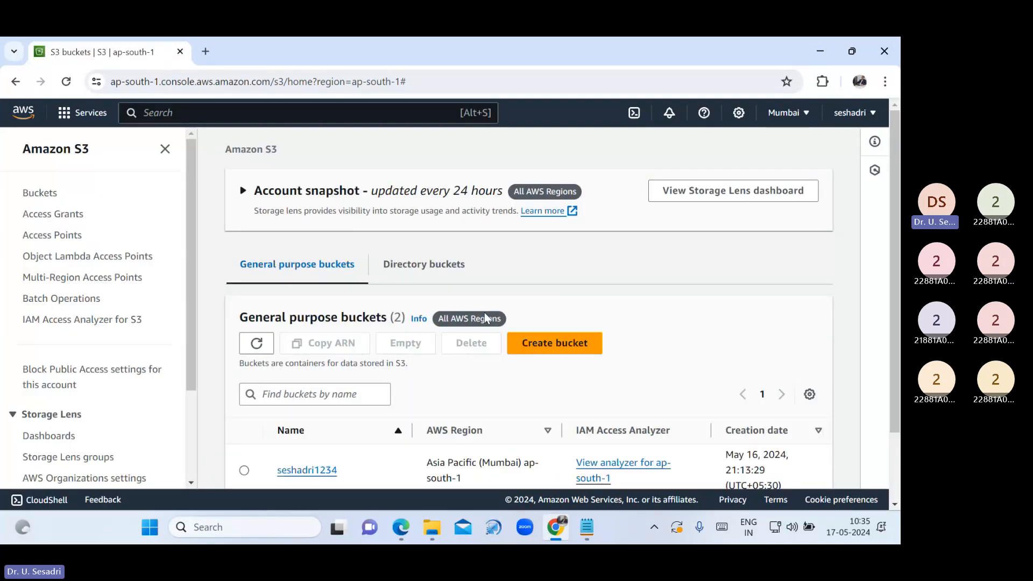
scroll(301, 446, down, 1)
click(301, 439)
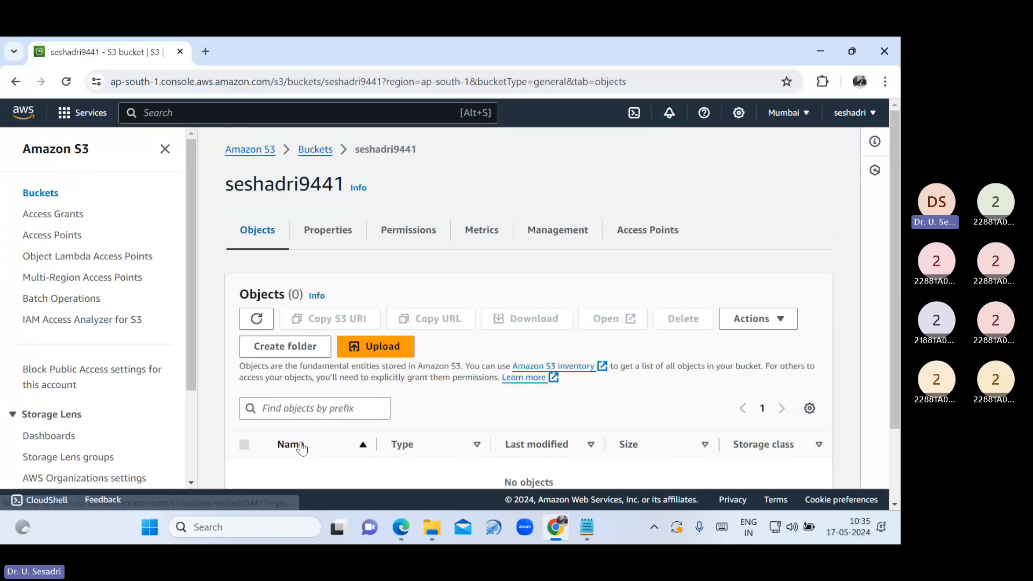
click(267, 152)
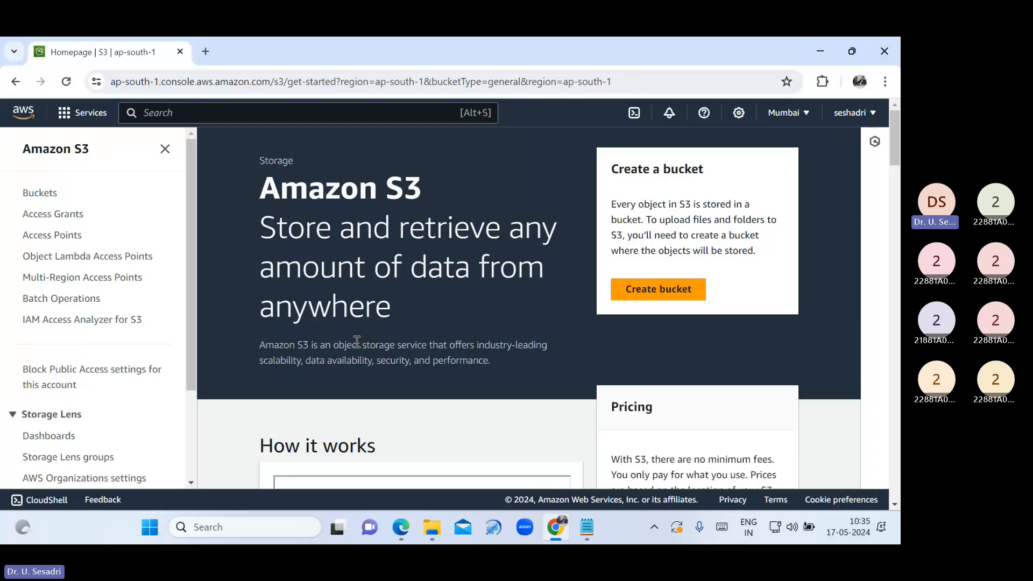
click(40, 192)
scroll(248, 412, down, 2)
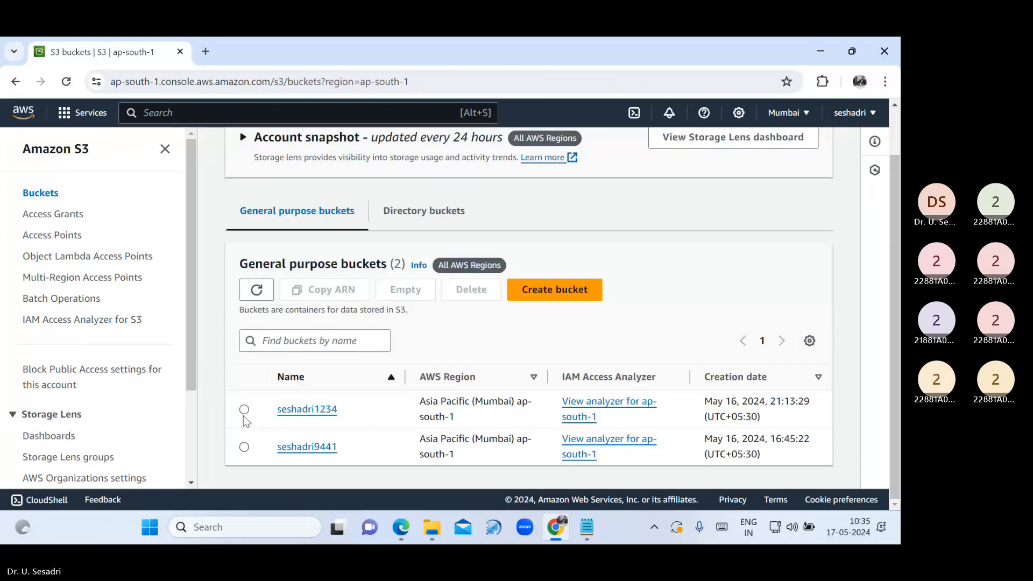
Delete bucket seshadri1234 by confirming its pasted name
click(244, 410)
click(471, 290)
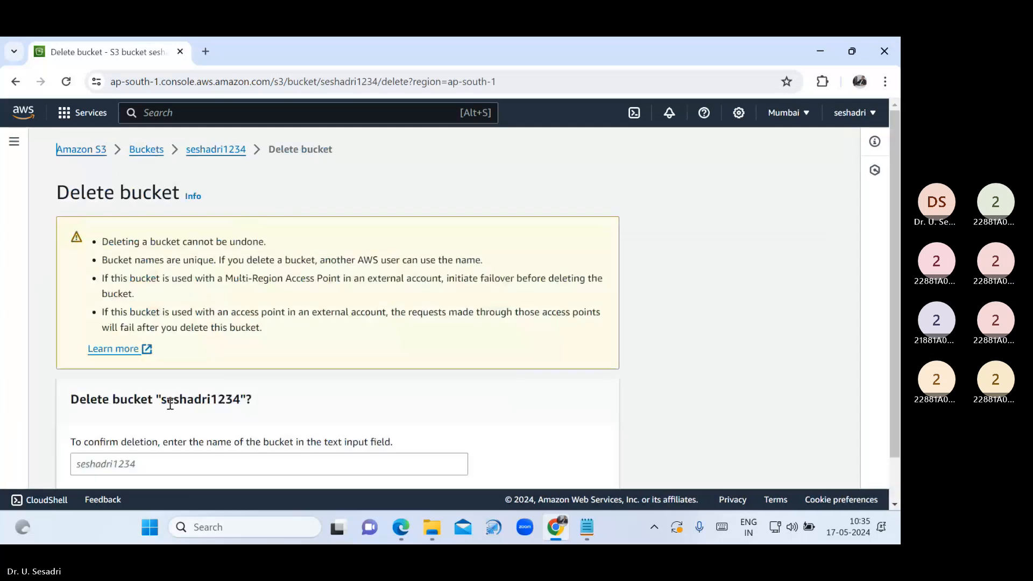
drag(170, 403, 236, 398)
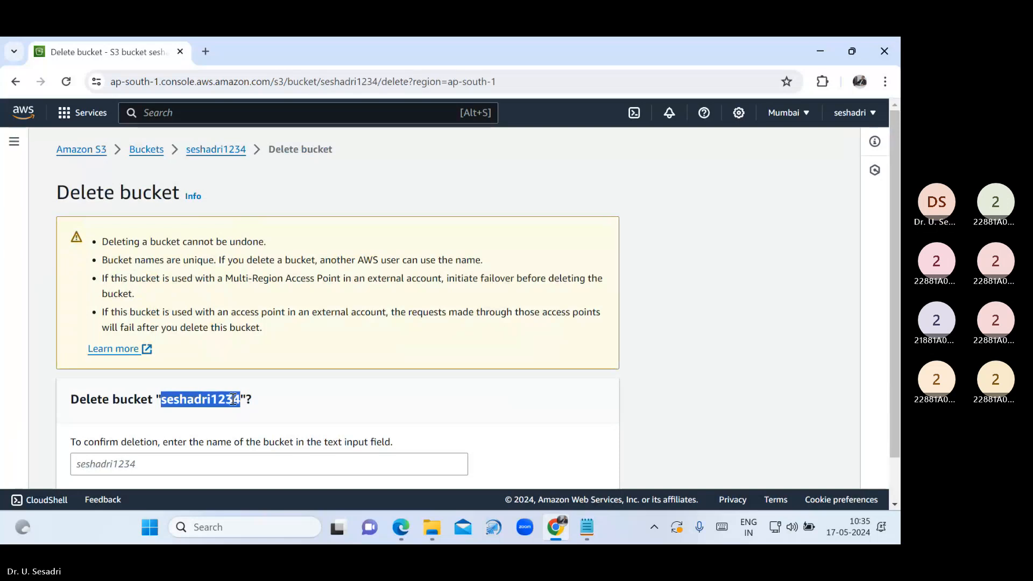
click(181, 466)
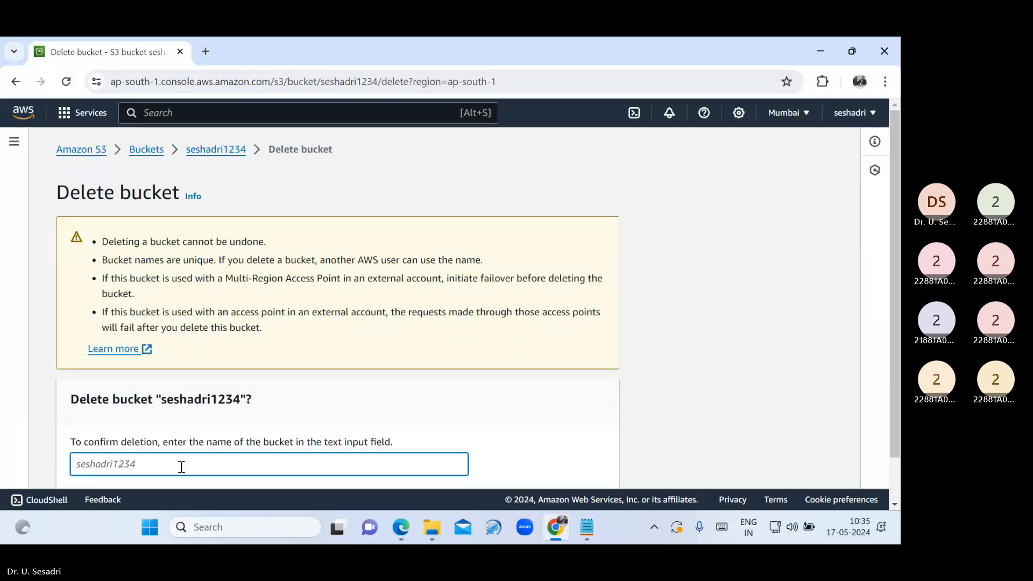
text(seshadri1234)
scroll(542, 463, down, 1)
click(543, 466)
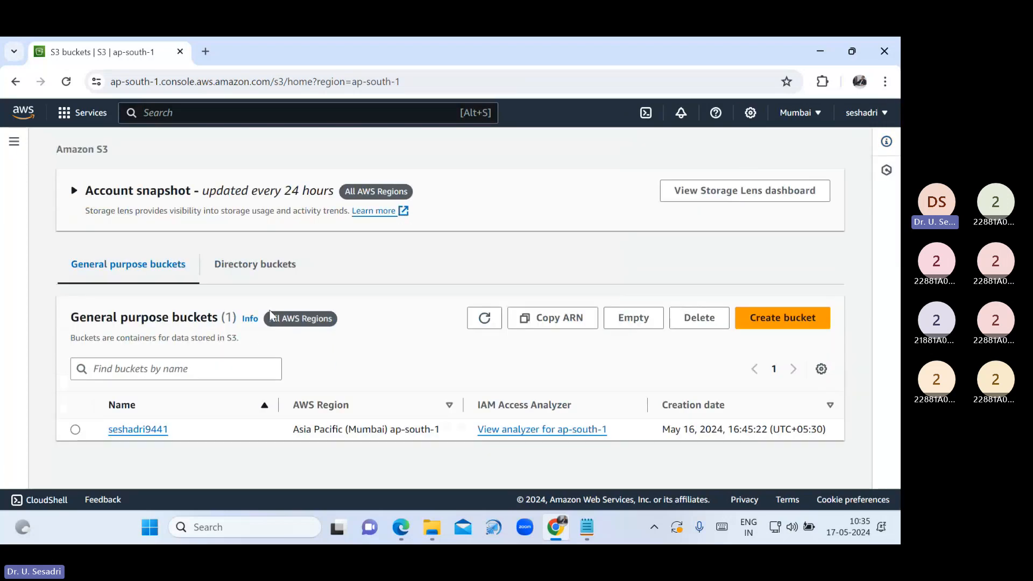
Delete bucket seshadri9441 the same way, confirming with its pasted name
click(75, 429)
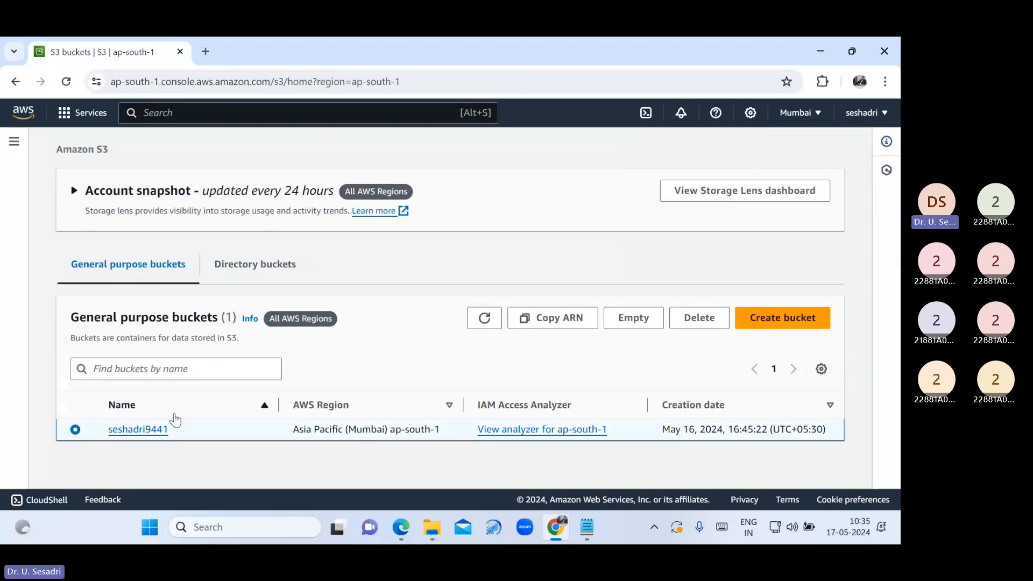
click(691, 323)
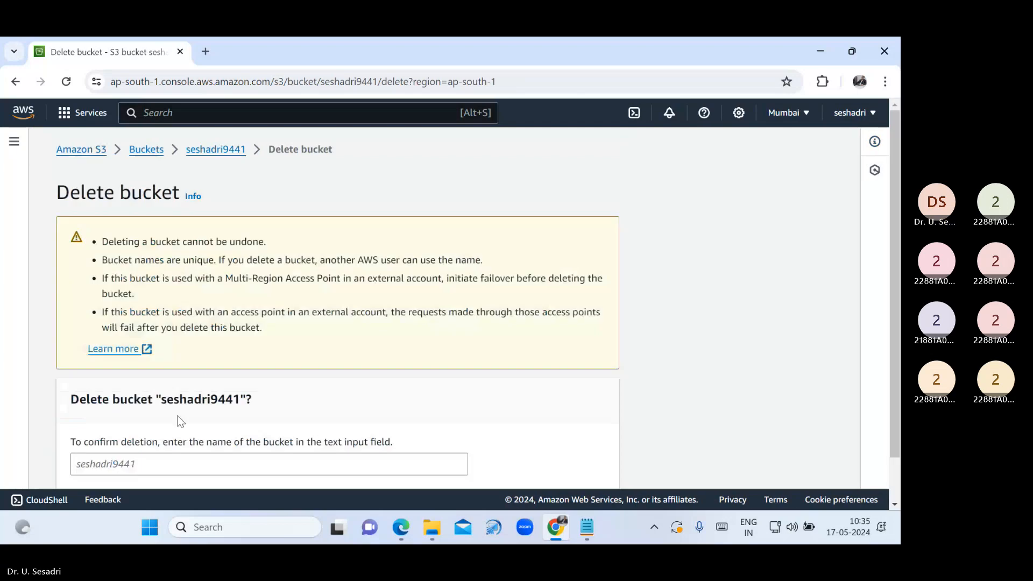
drag(161, 399, 238, 399)
key(ctrl+c)
click(160, 399)
click(180, 473)
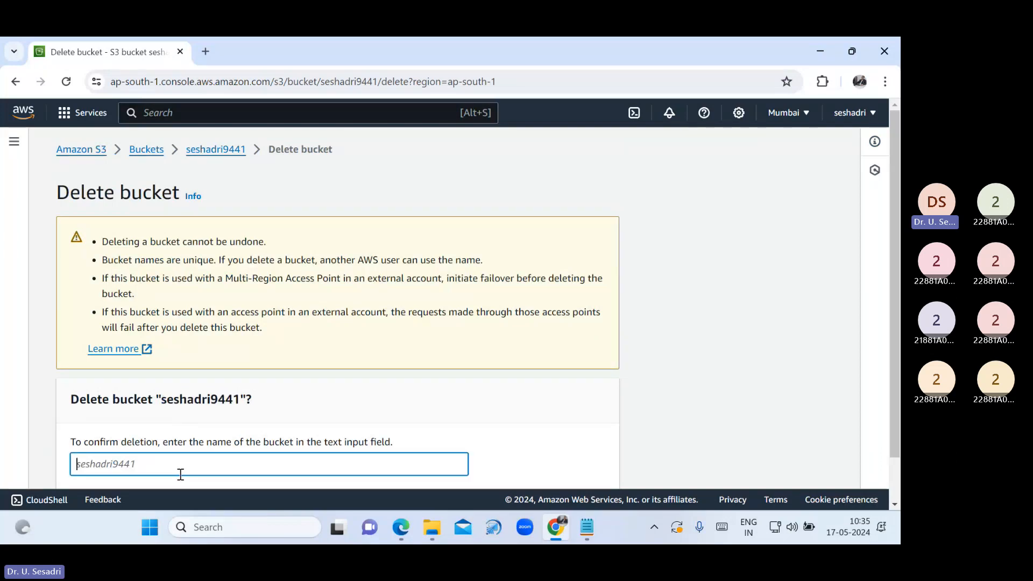
key(ctrl+v)
scroll(540, 466, down, 1)
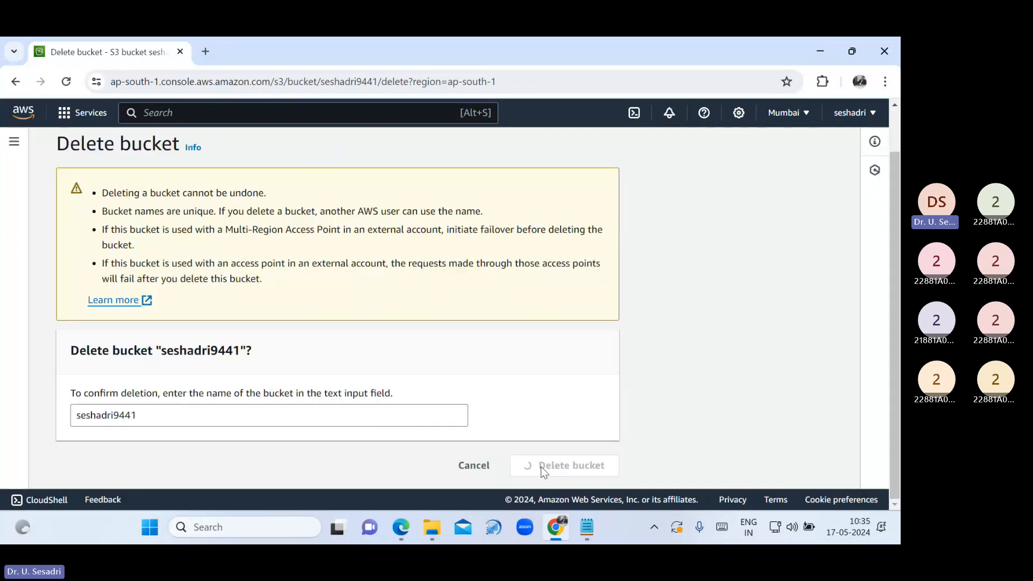
click(541, 466)
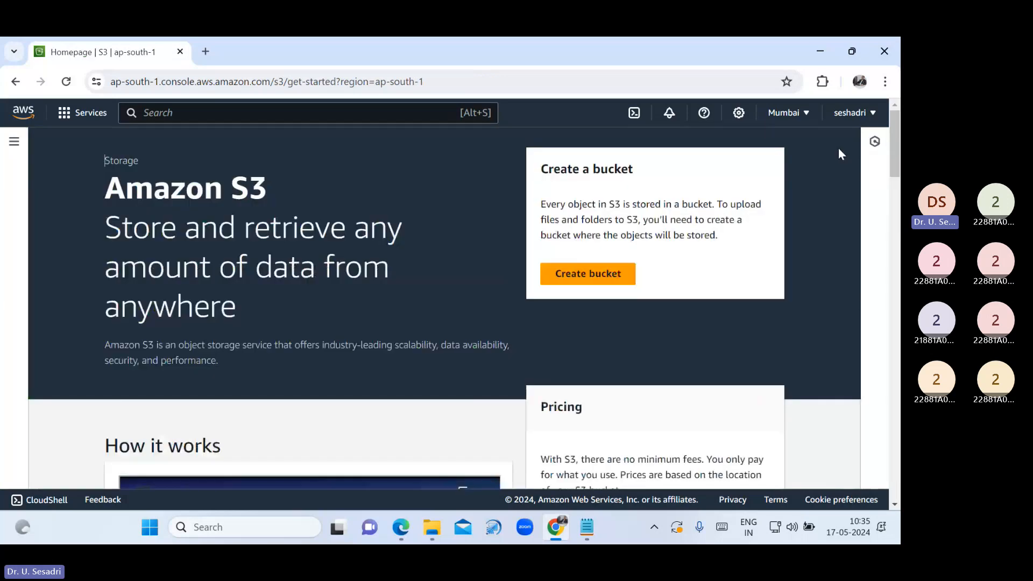
Back in Notepad, highlight the five bucket-naming rules to review them
click(594, 524)
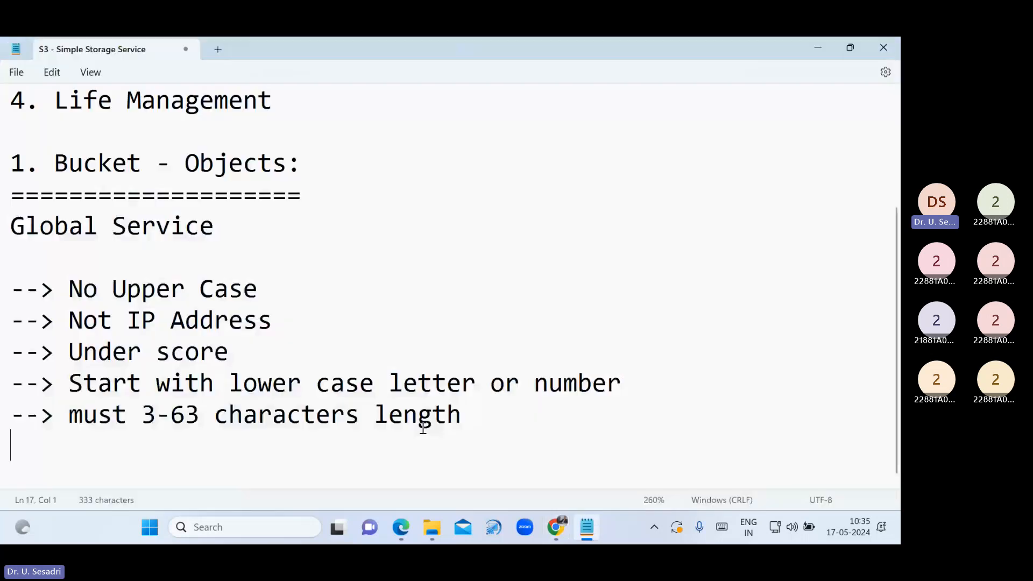
drag(69, 288, 272, 329)
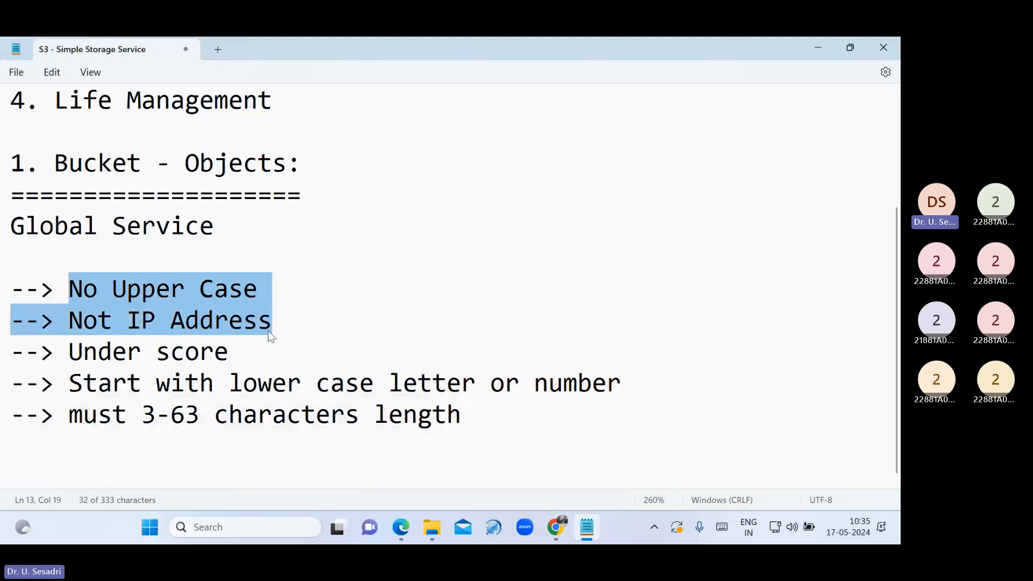
drag(268, 330, 266, 359)
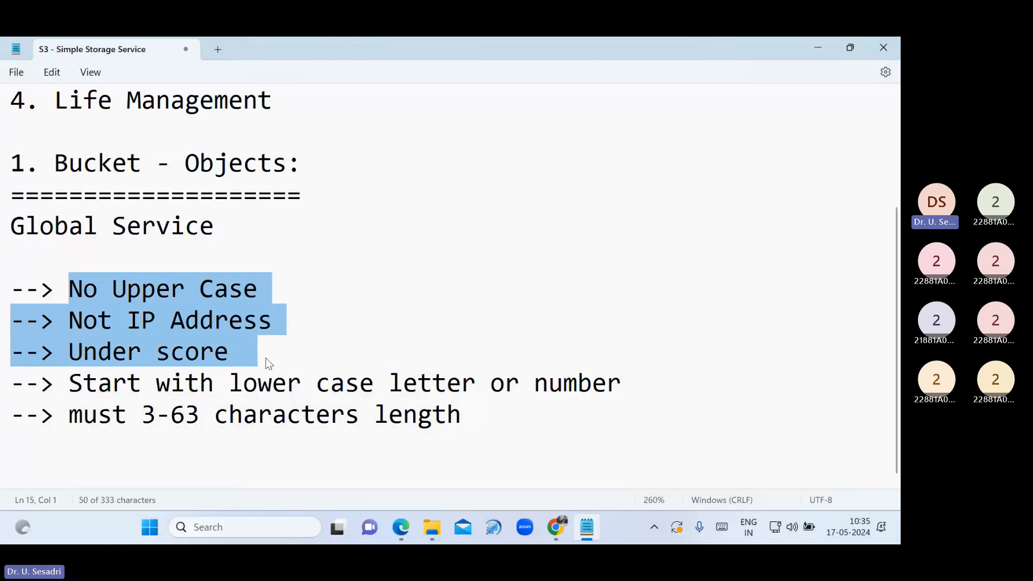
drag(268, 364, 642, 405)
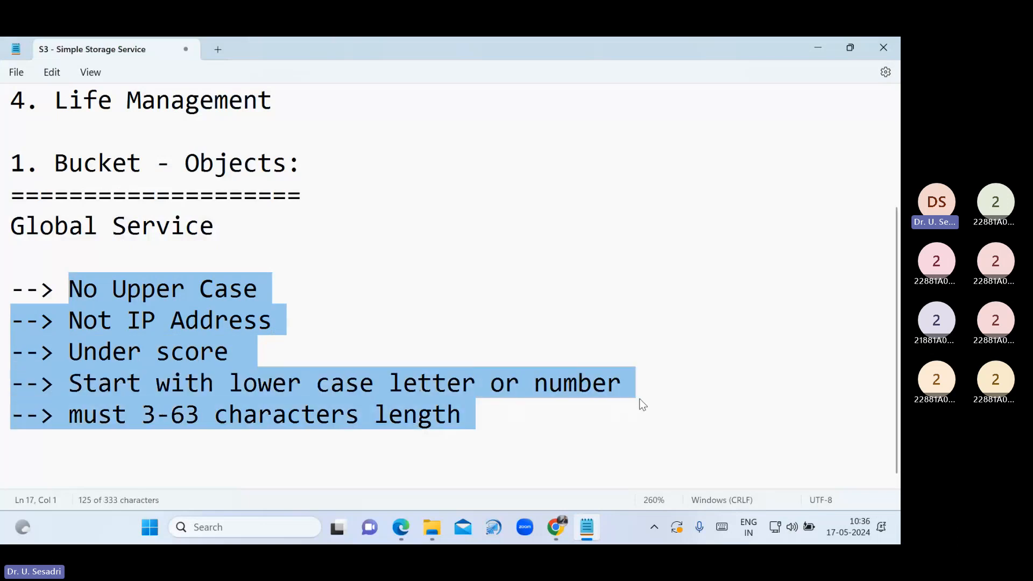
click(555, 418)
Insert '--> Globally Unique' under Global Service, keeping a blank line between them
click(220, 254)
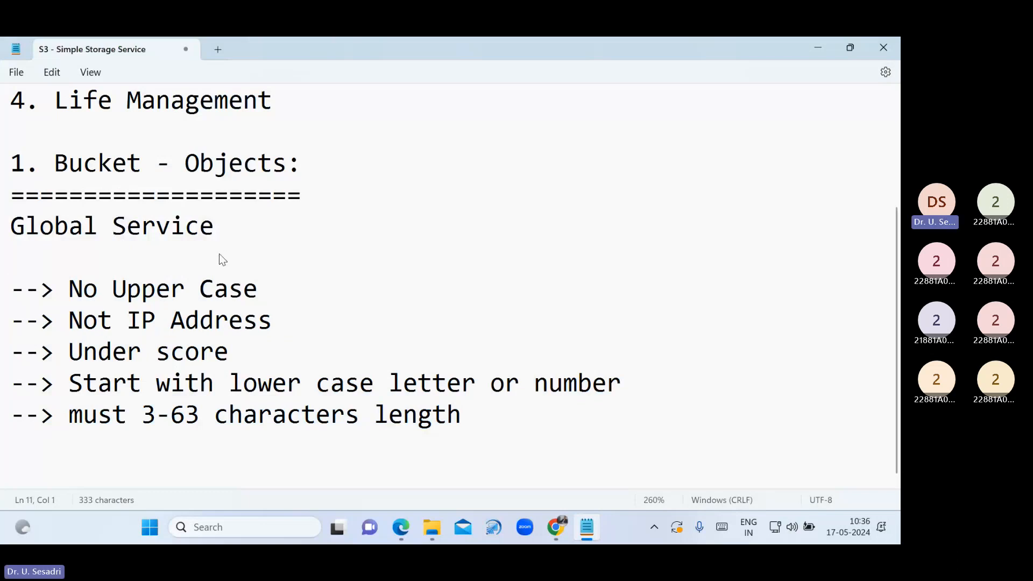
text(--> Gloa)
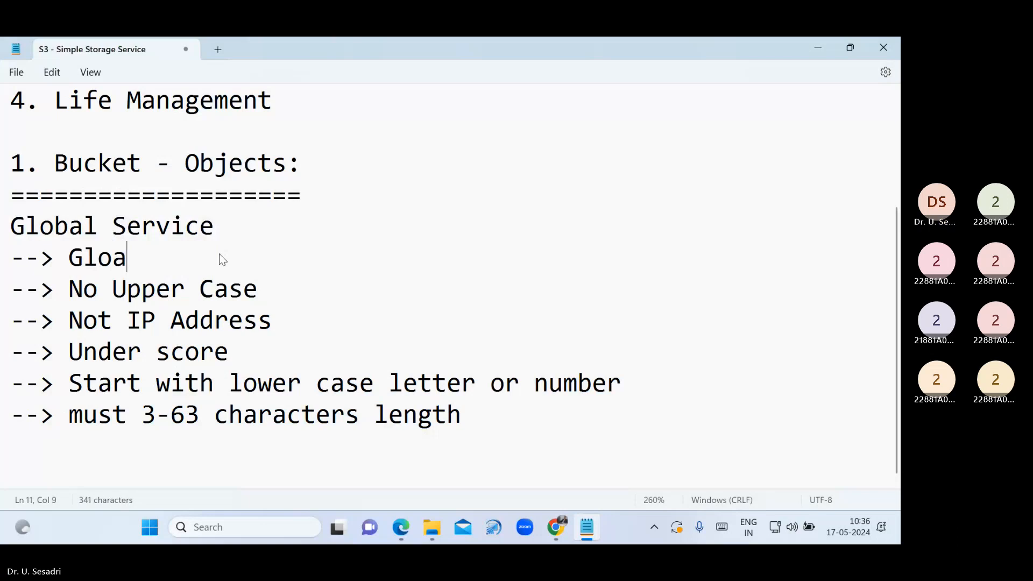
key(BackSpace)
text(bally Uniq)
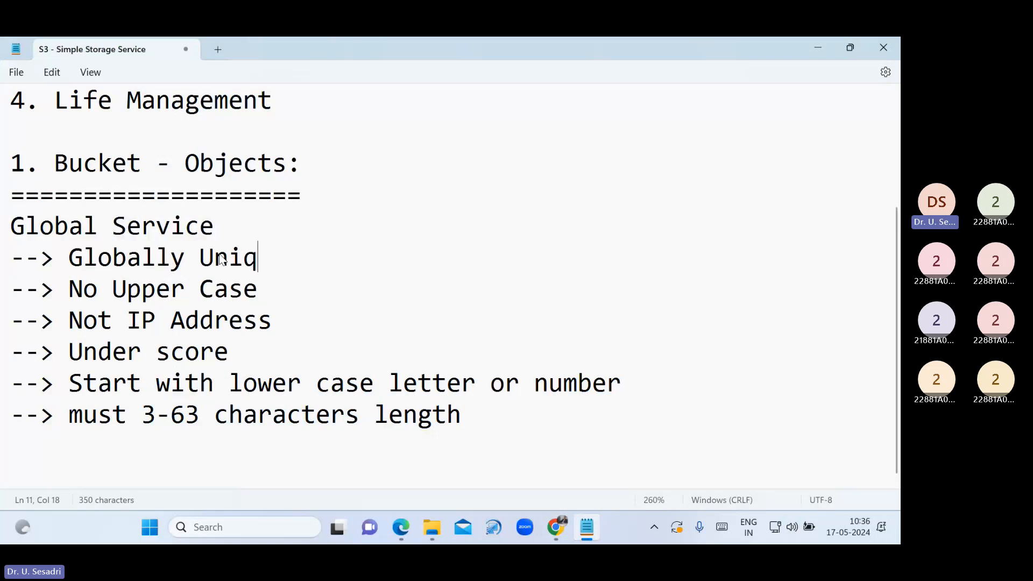
text(ue)
key(Return)
key(BackSpace)
click(221, 237)
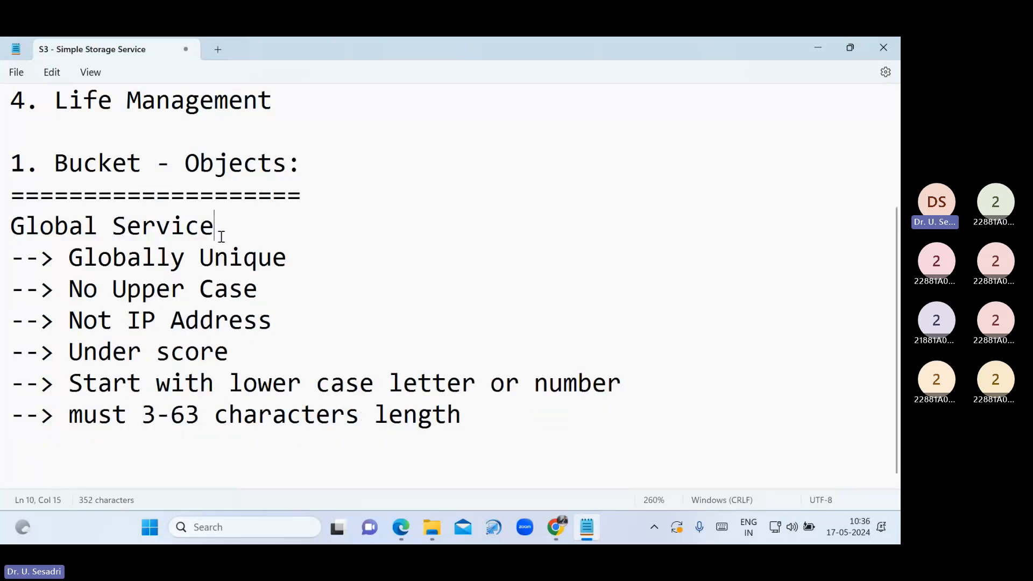
key(Return)
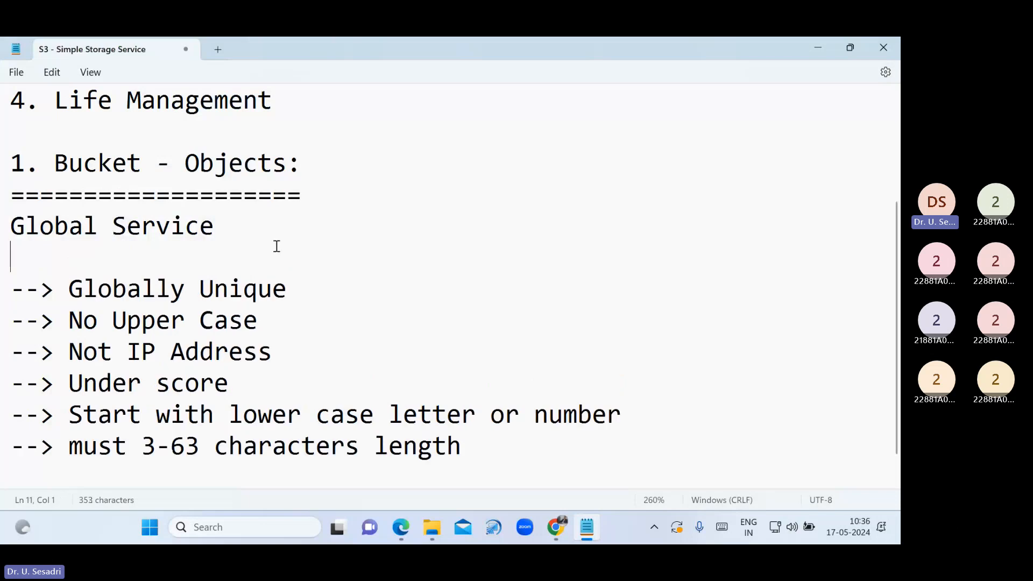
Return to Chrome, open the now-empty S3 Buckets list, and start Create bucket
click(558, 530)
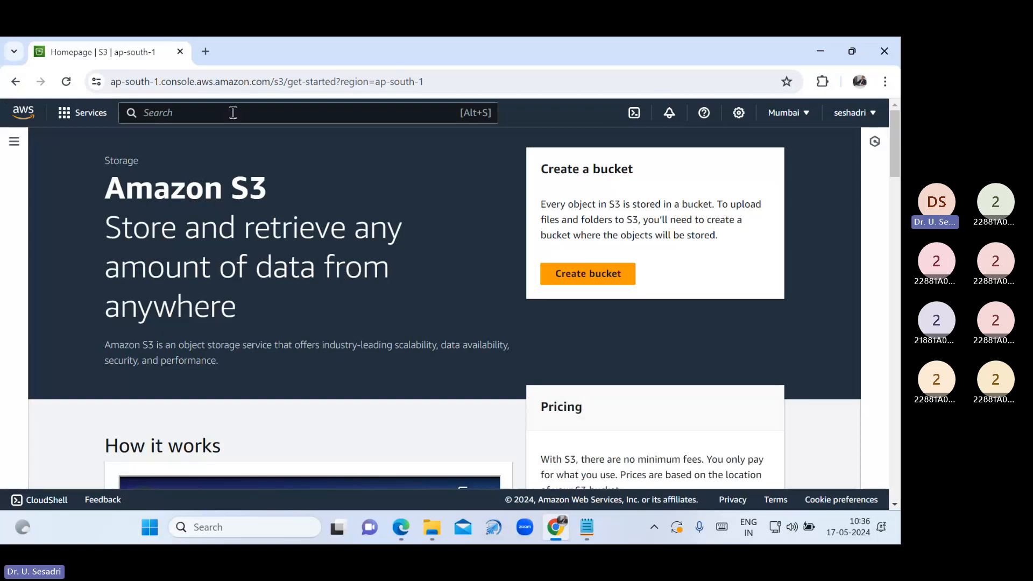
click(13, 143)
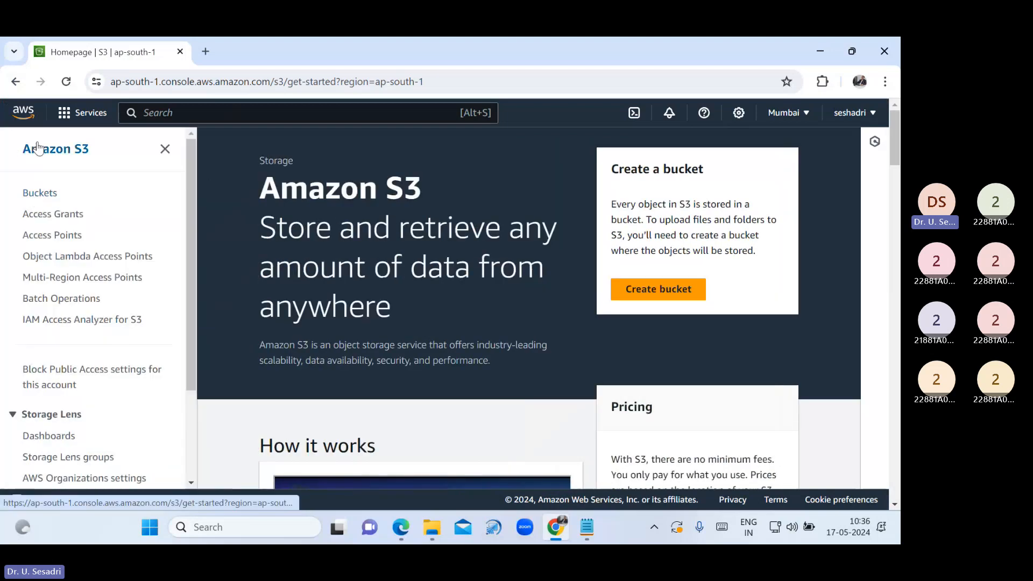
click(37, 195)
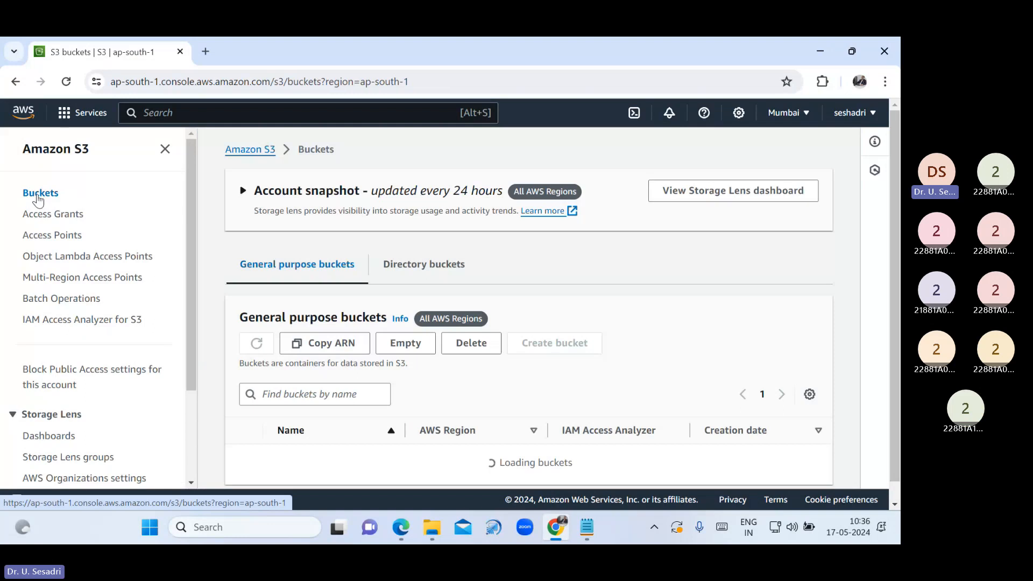
scroll(491, 406, down, 2)
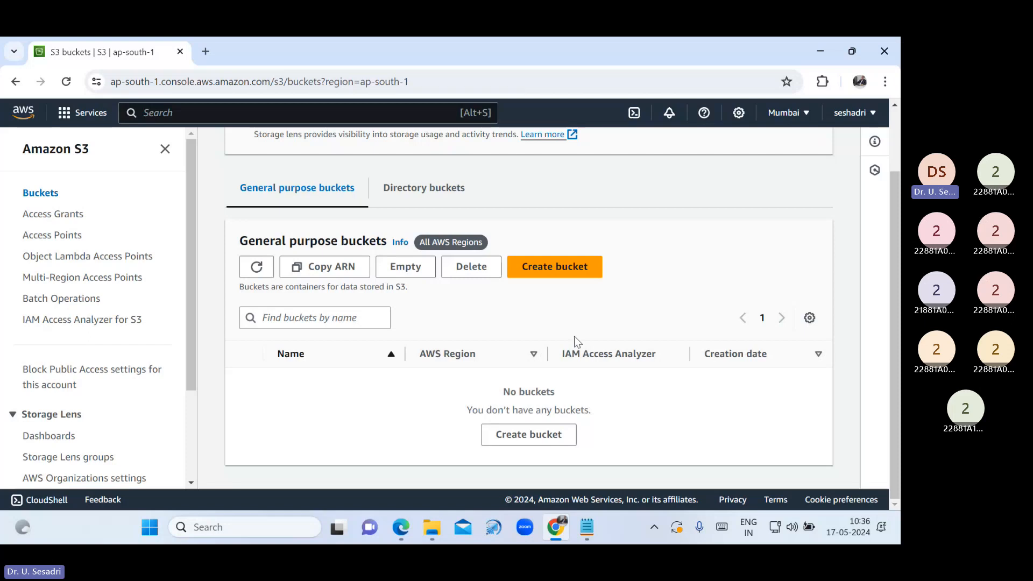
click(571, 276)
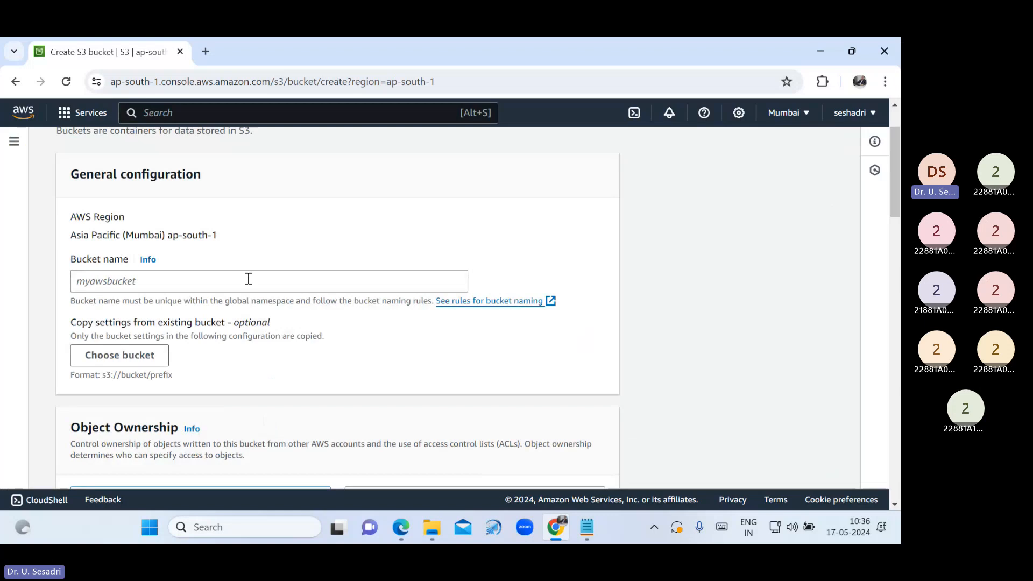
Name the new bucket 'raju' and enable ACLs for its objects
click(249, 279)
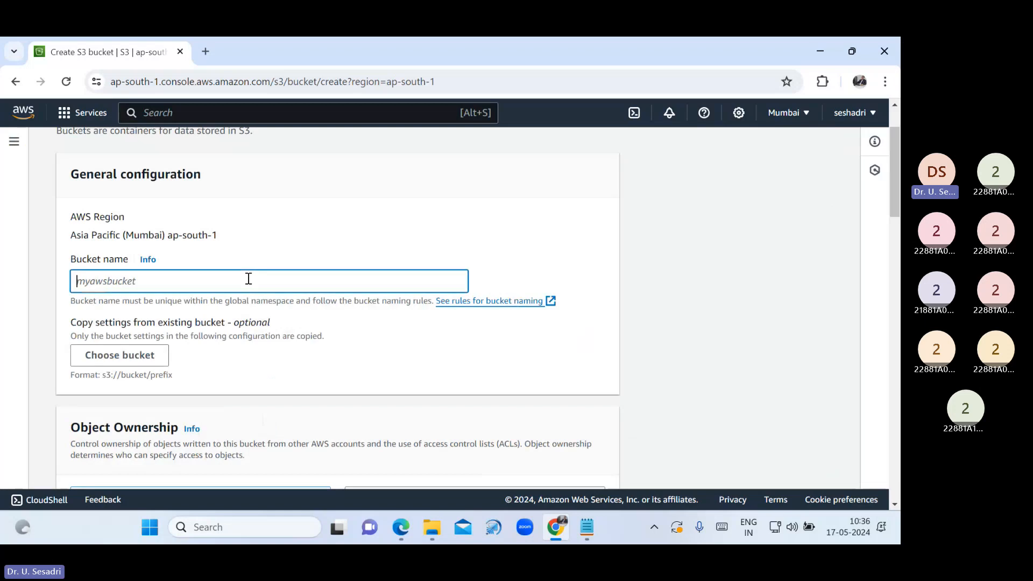
text(raju)
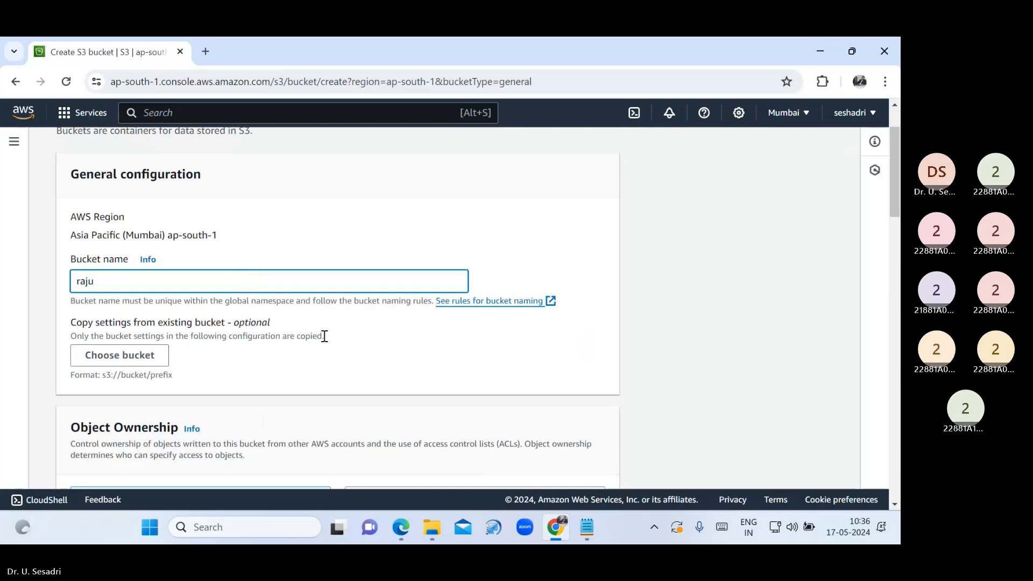
scroll(325, 345, down, 3)
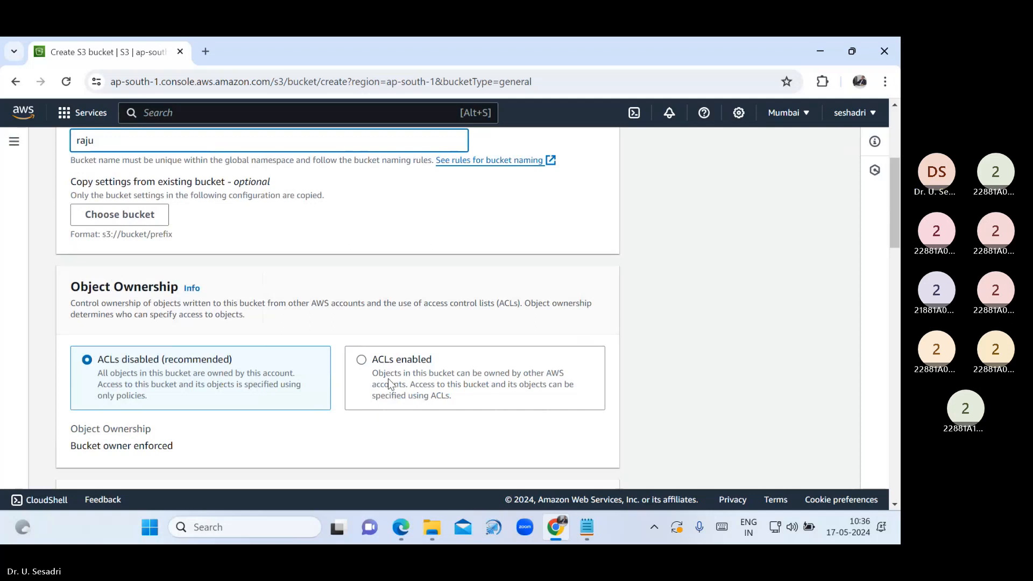
click(361, 359)
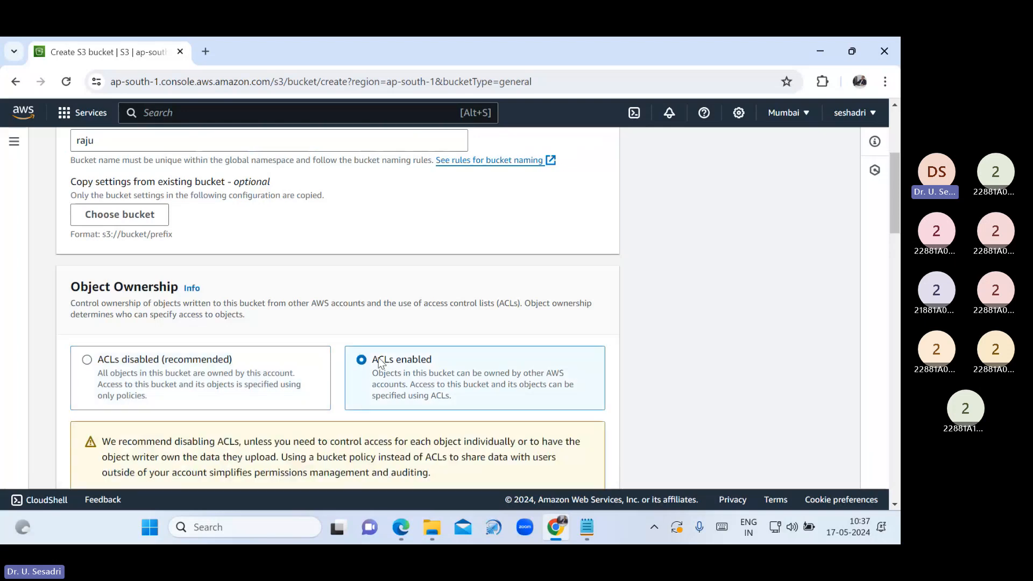
Uncheck Block all public access and acknowledge that the bucket may become public
scroll(425, 369, down, 3)
scroll(431, 371, down, 6)
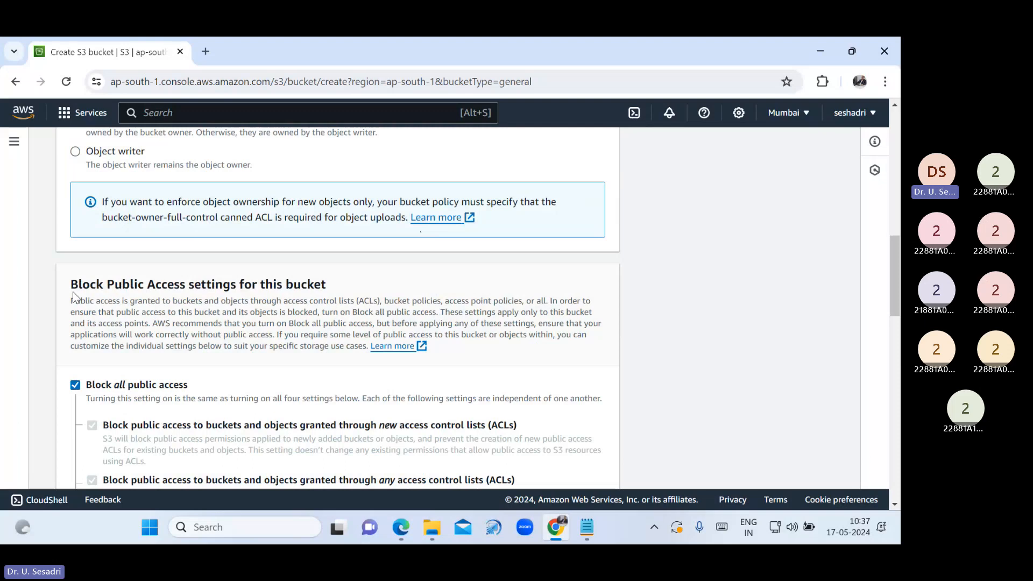
drag(73, 292, 355, 297)
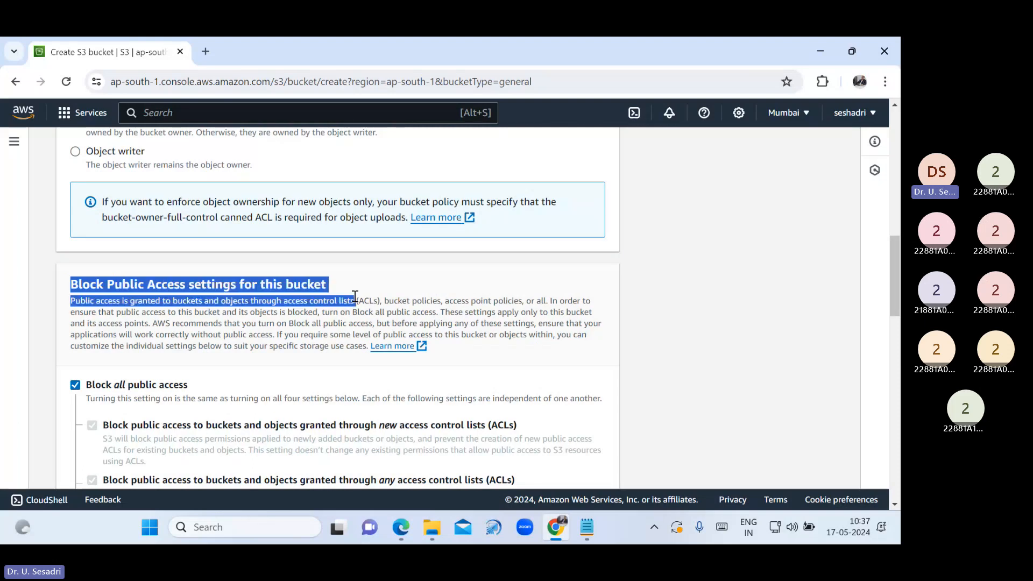
click(76, 385)
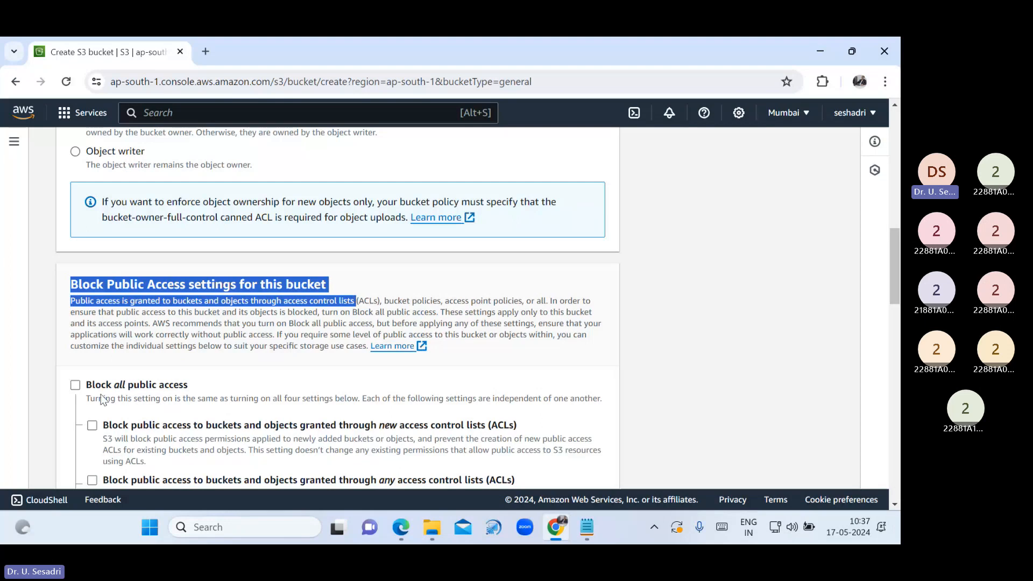
scroll(276, 383, down, 5)
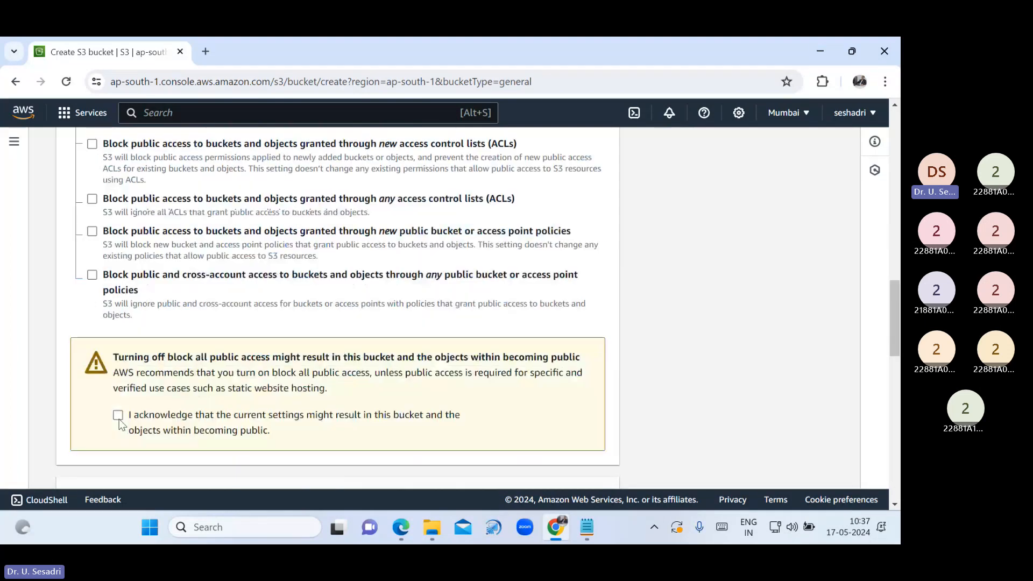
click(118, 416)
Submit the bucket creation twice at the bottom of the form
scroll(656, 391, down, 3)
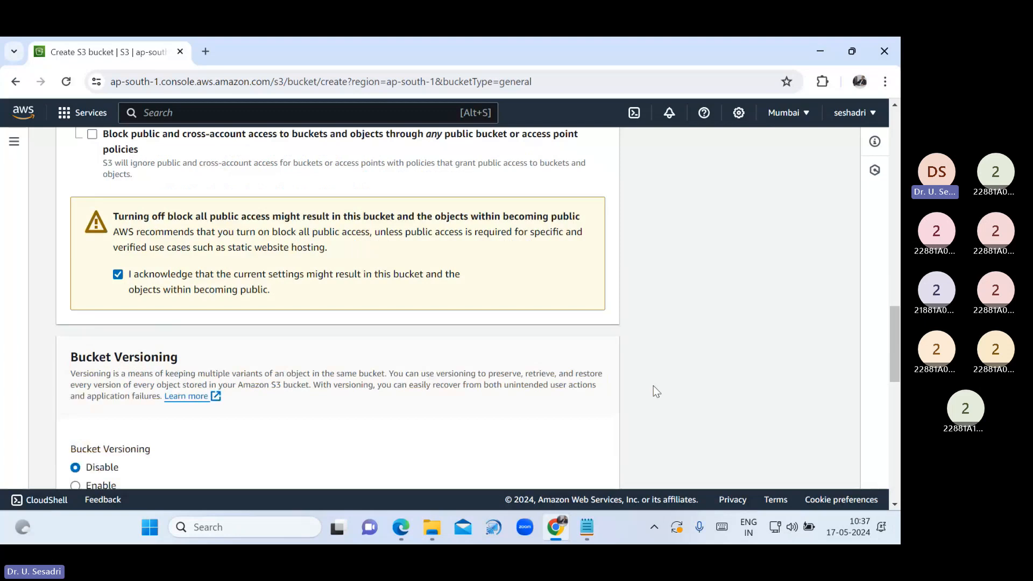
scroll(653, 386, down, 1)
drag(71, 286, 195, 288)
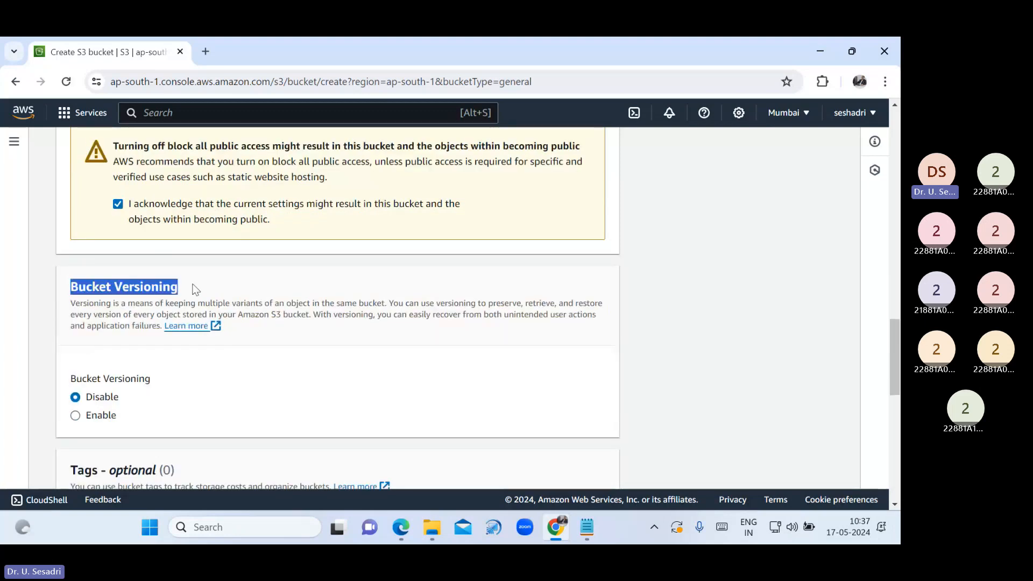
scroll(192, 285, down, 3)
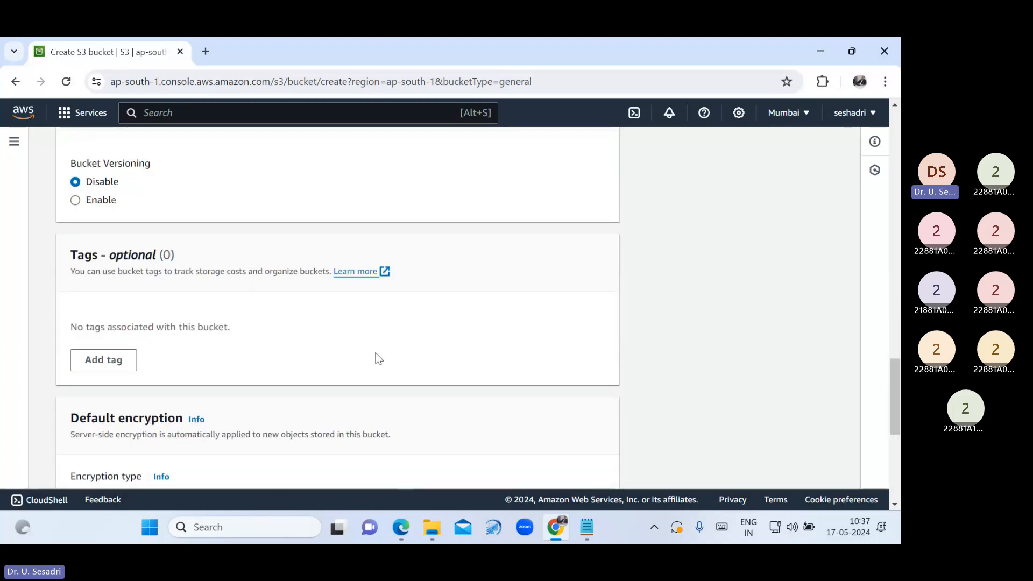
scroll(378, 358, down, 2)
scroll(376, 350, down, 3)
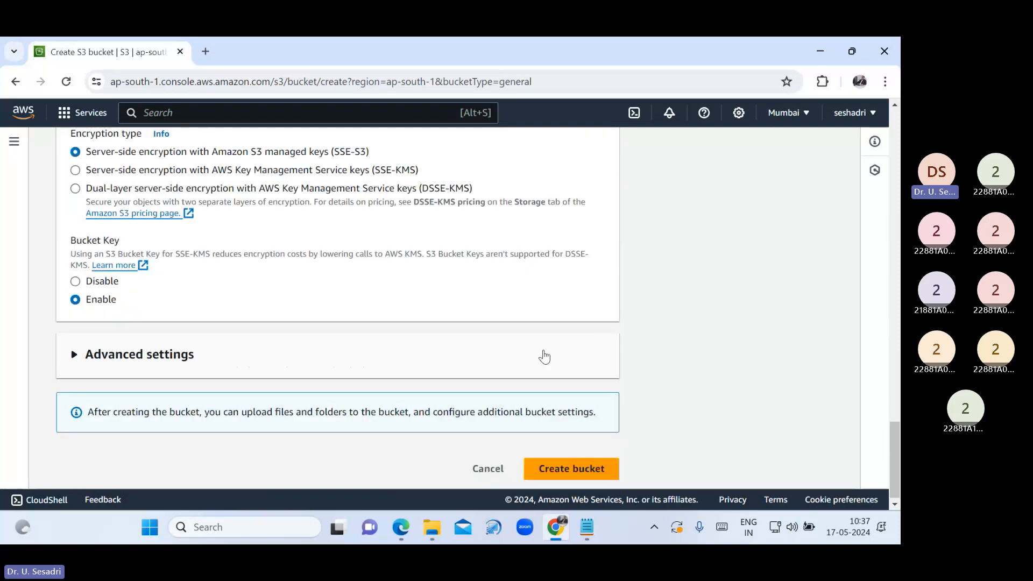
click(582, 467)
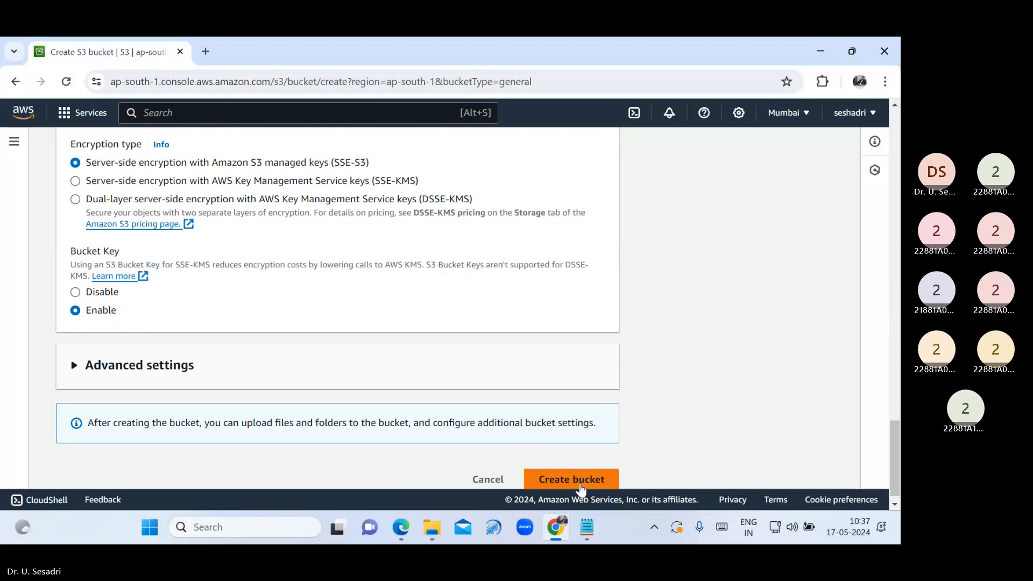
click(579, 485)
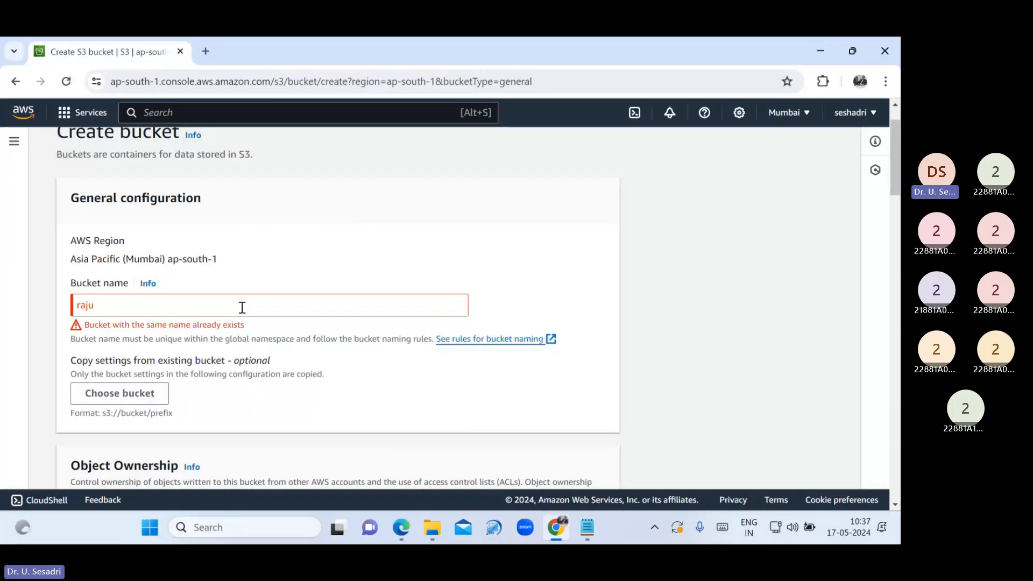
Highlight the 'Bucket with the same name already exists' error, then bring up the S3 notes in Notepad
scroll(542, 399, up, 3)
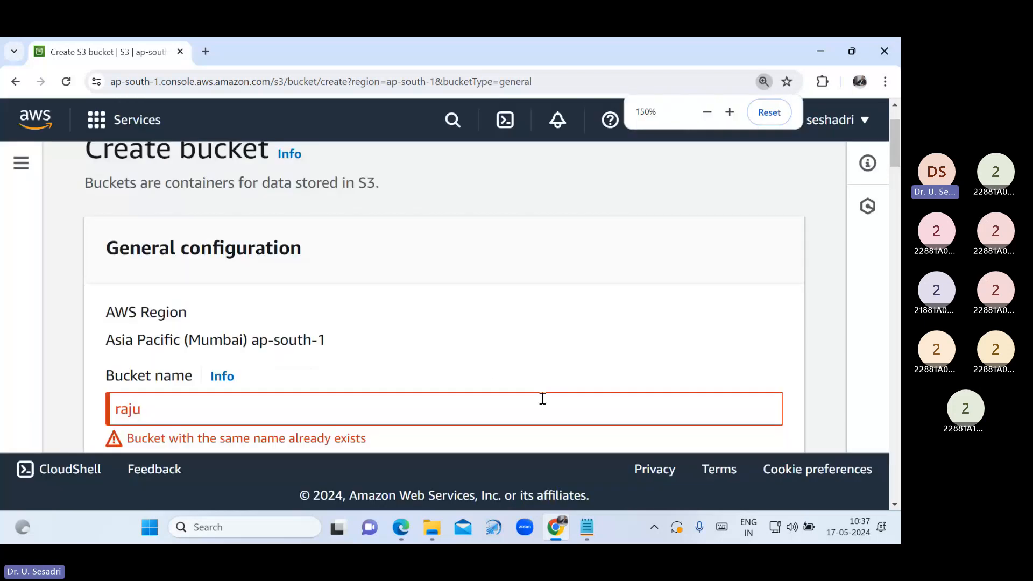
scroll(543, 398, down, 1)
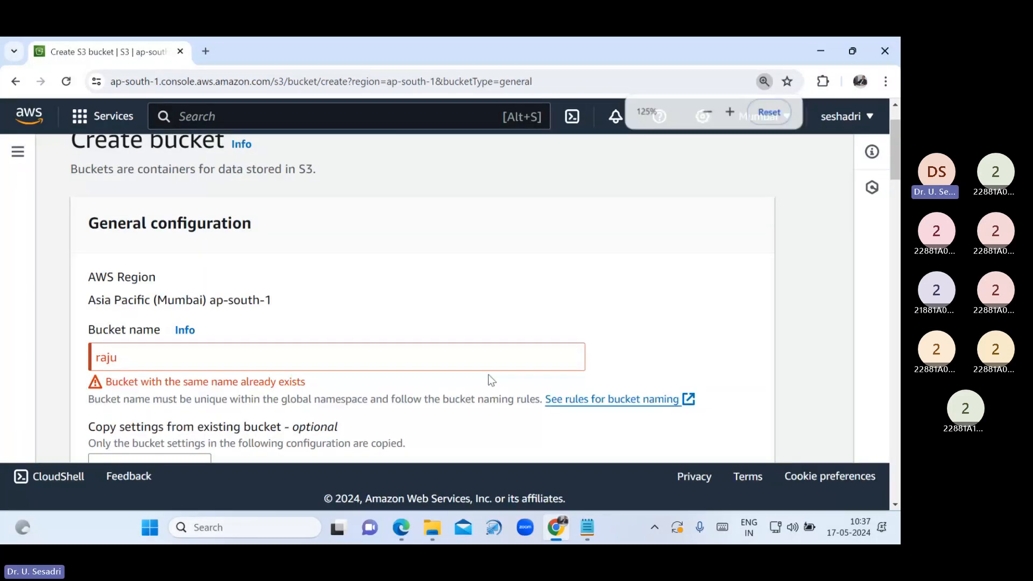
drag(327, 382, 111, 389)
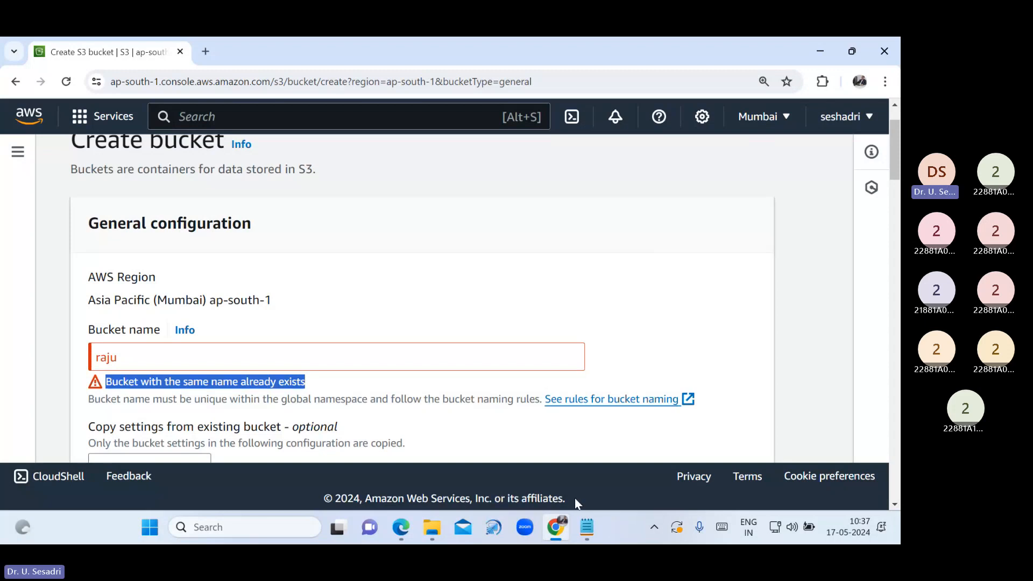
click(587, 529)
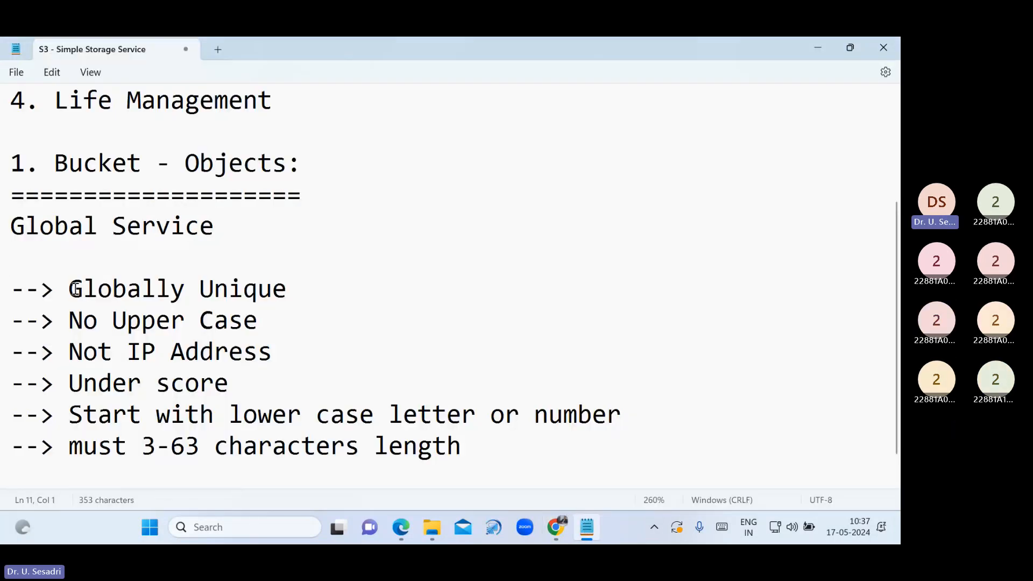
Highlight the Globally Unique naming rule in the notes and go back to the Create bucket page
drag(69, 291, 319, 290)
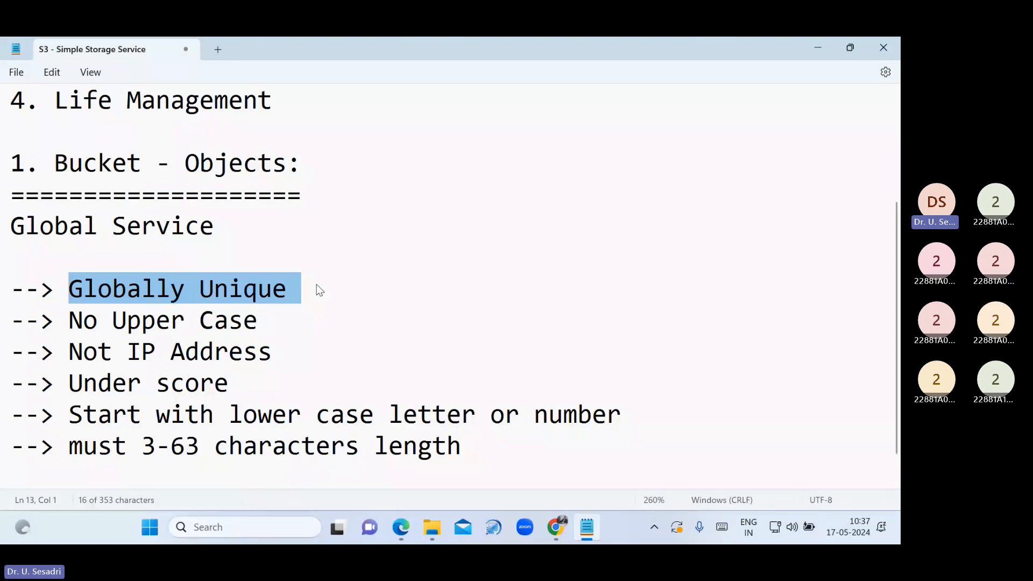
click(556, 531)
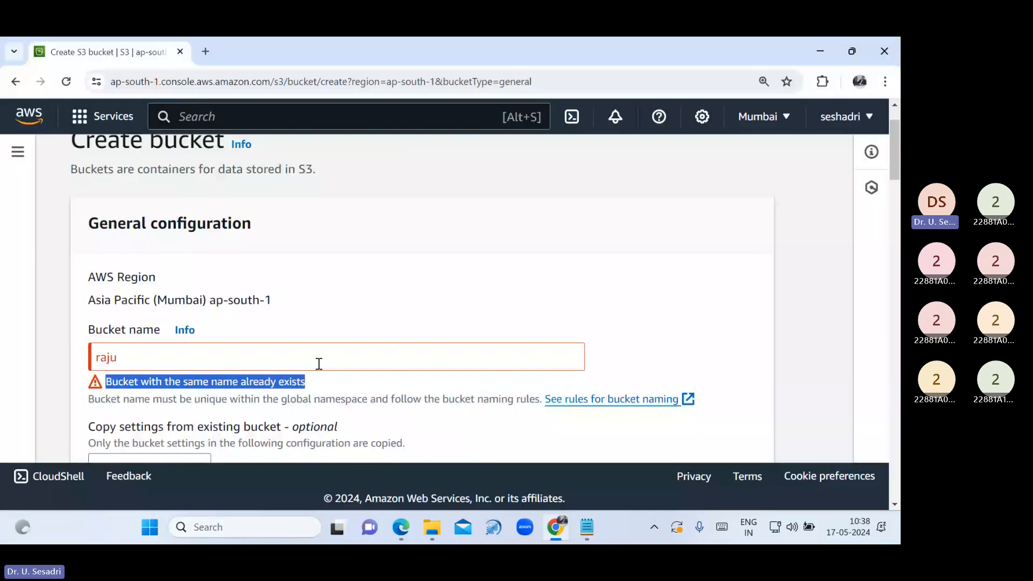
Replace the taken bucket name with a new unique name
click(260, 355)
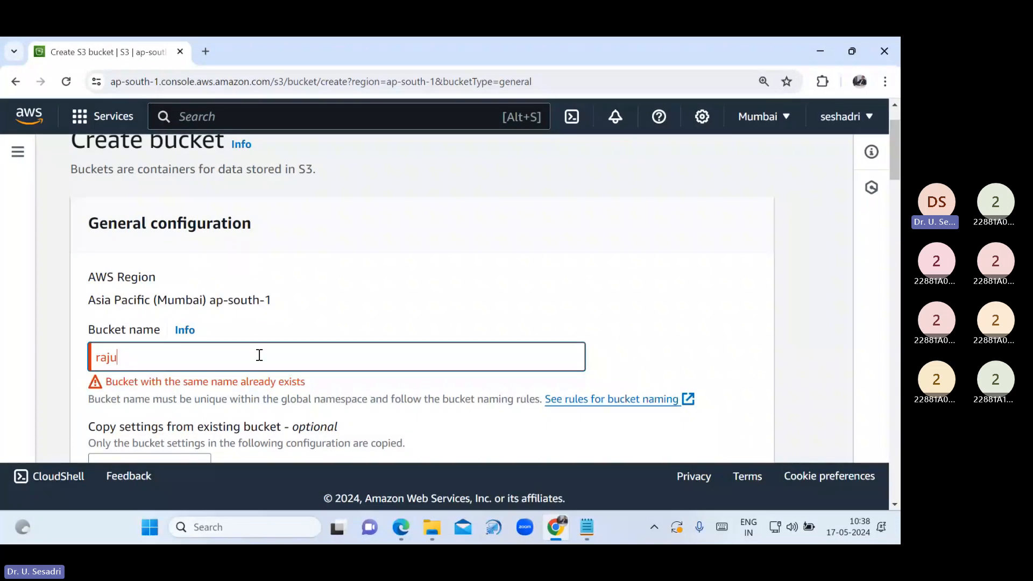
key(ctrl+a)
text(Se)
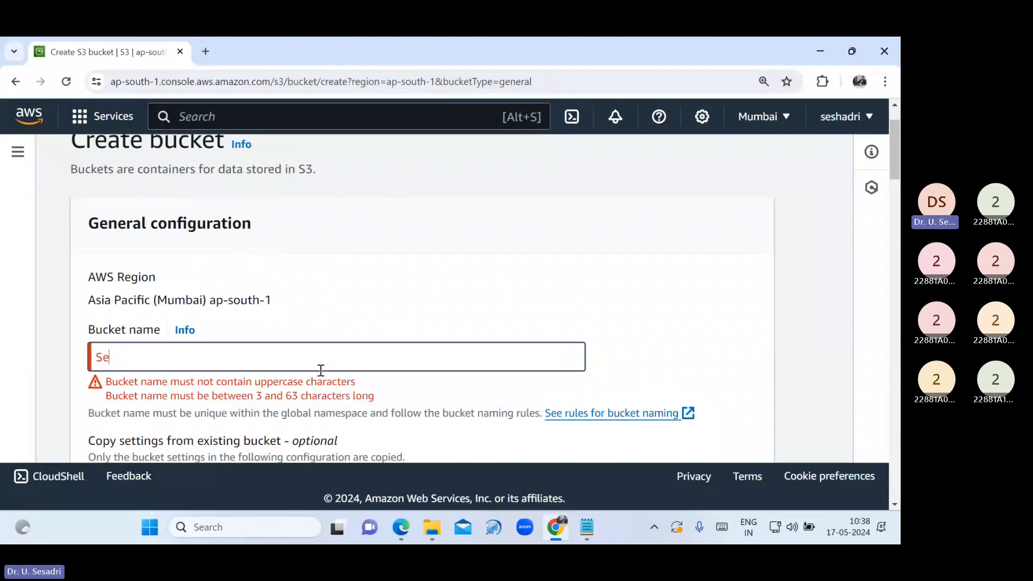
text(shadr)
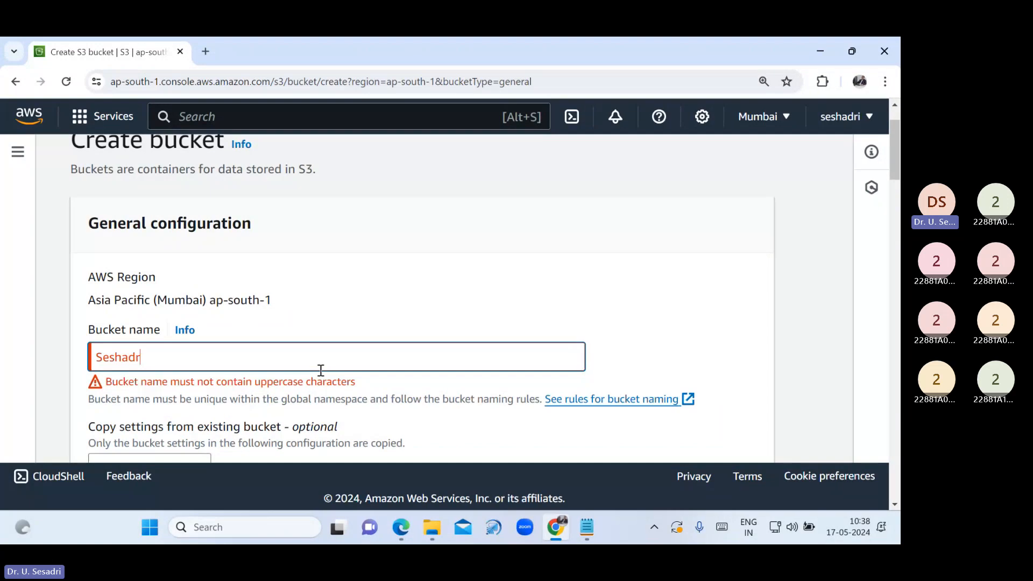
text(i9441)
click(627, 291)
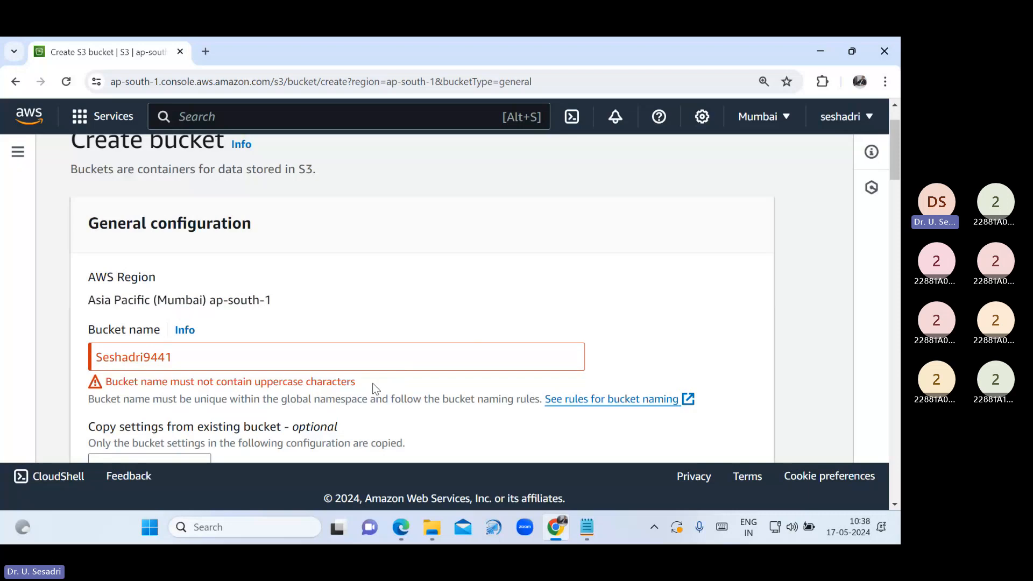
Change the bucket name's uppercase first letter to lowercase 's' to clear the uppercase error
drag(370, 385, 102, 382)
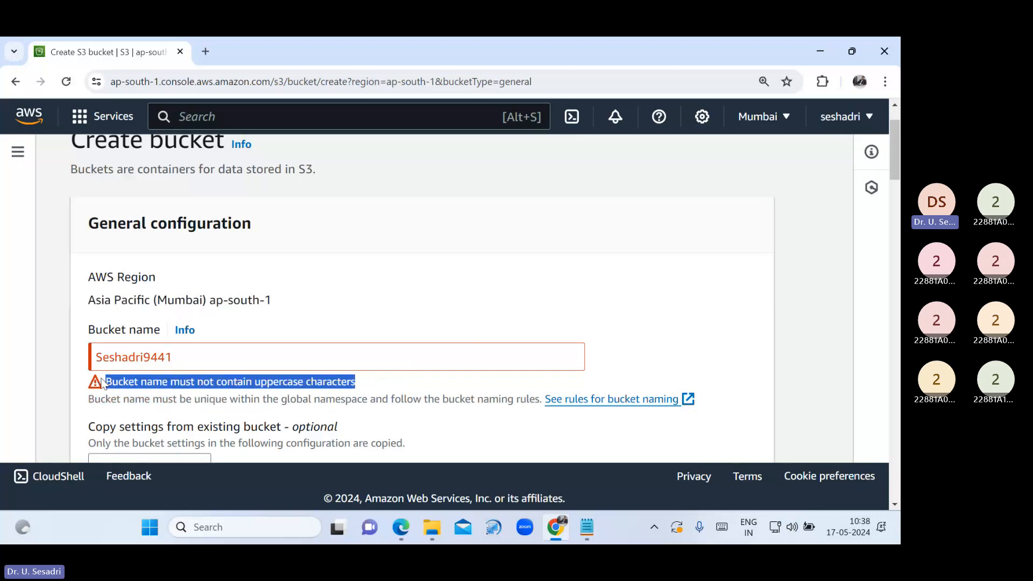
click(104, 357)
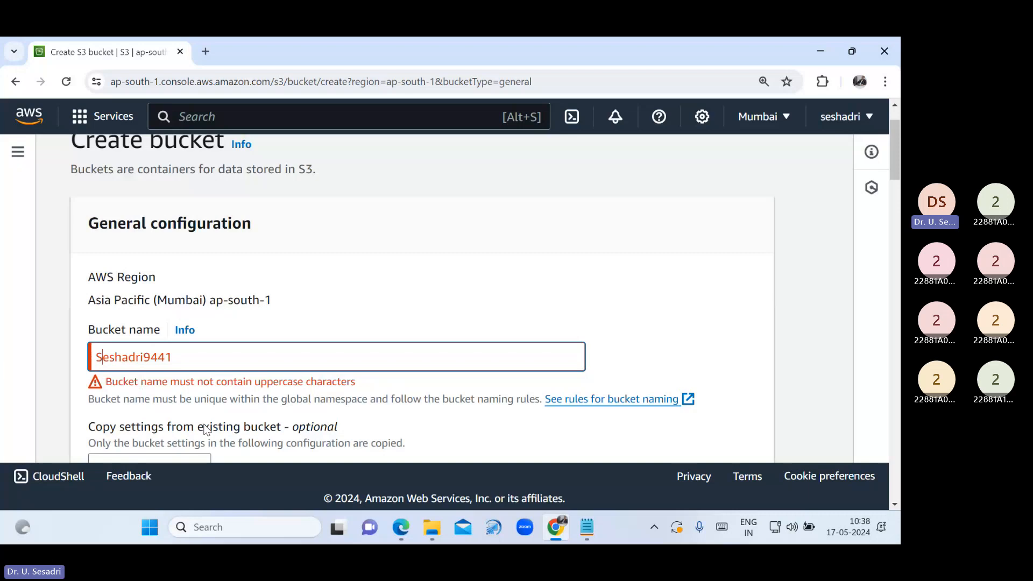
key(BackSpace)
text(s)
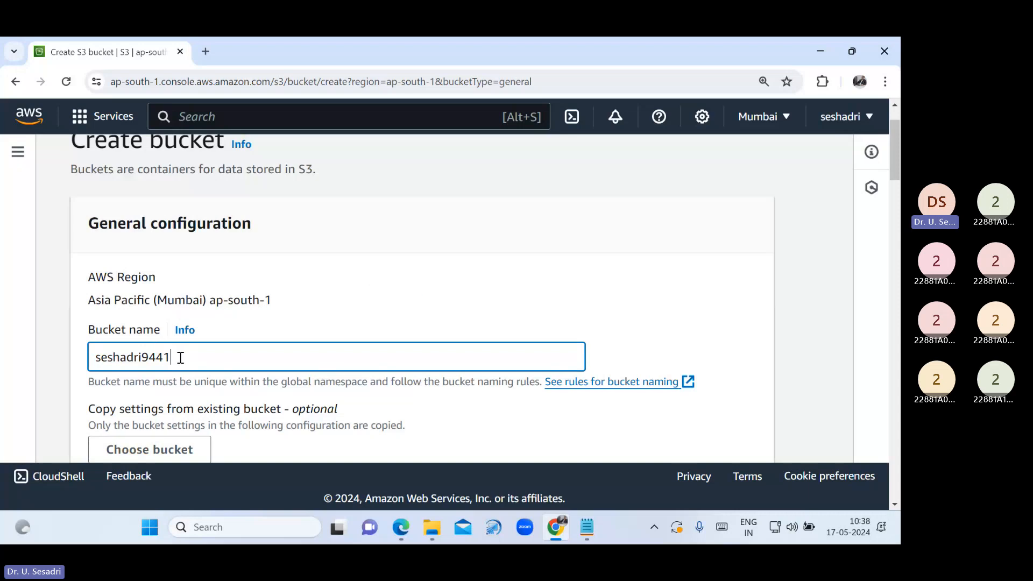
click(590, 537)
Highlight the naming rules from No Upper Case through the 3-63 characters length rule, then return to Chrome
drag(70, 321, 535, 445)
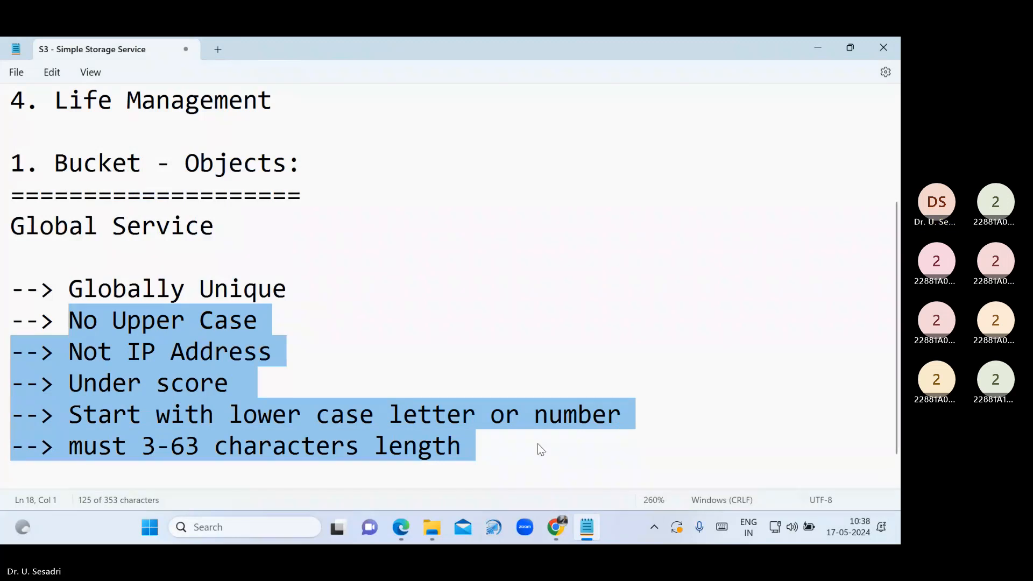
key(alt+Tab)
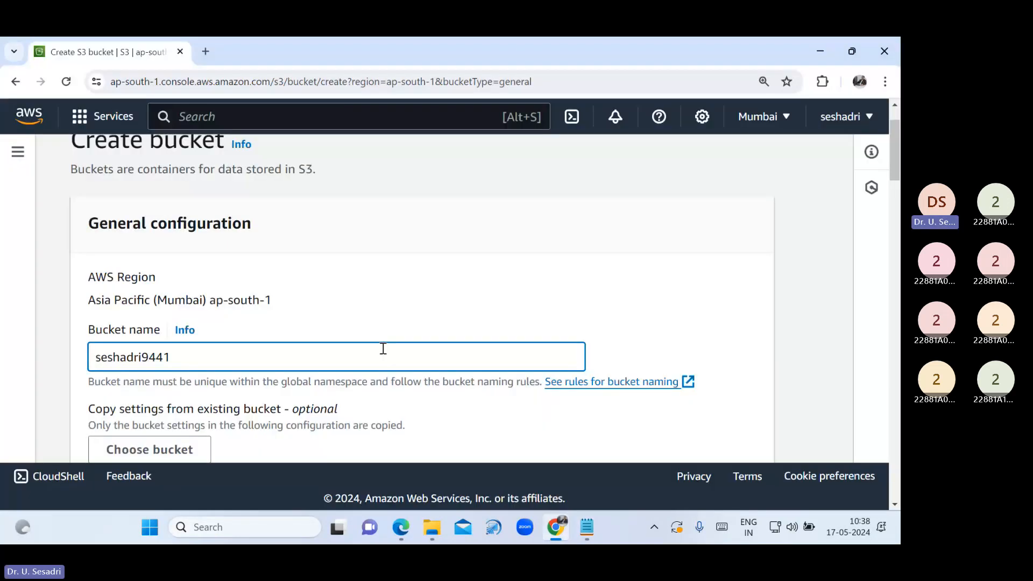
Acknowledge the public-access warning, create the bucket with default encryption, and dismiss the confirmation
scroll(380, 360, down, 3)
scroll(378, 369, down, 1)
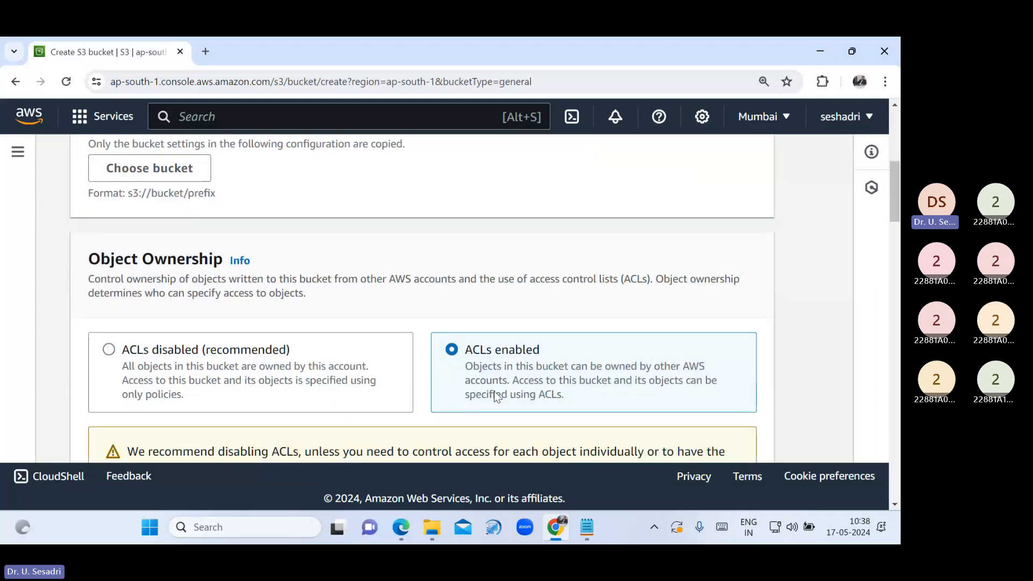
scroll(496, 397, down, 2)
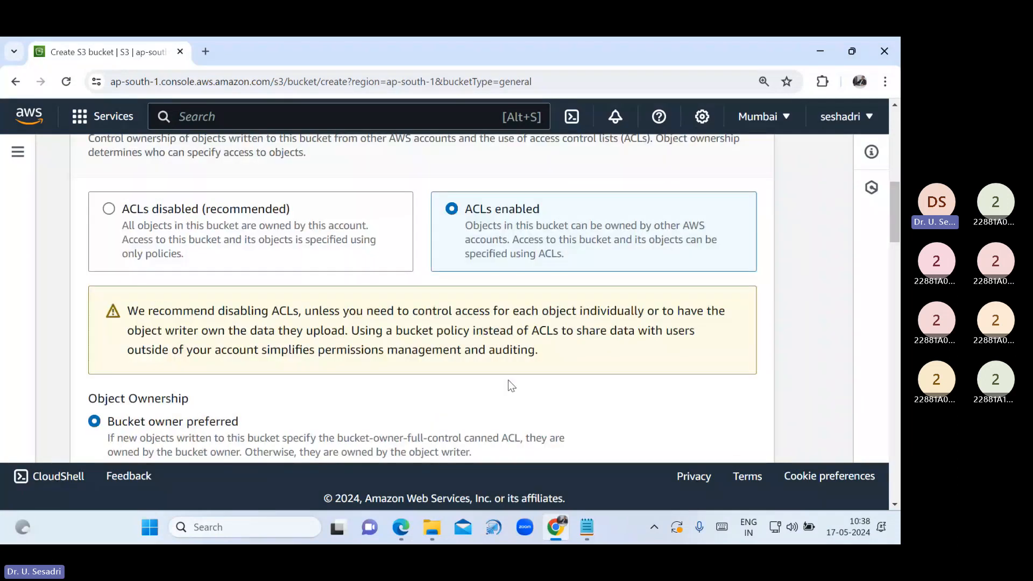
scroll(511, 385, down, 3)
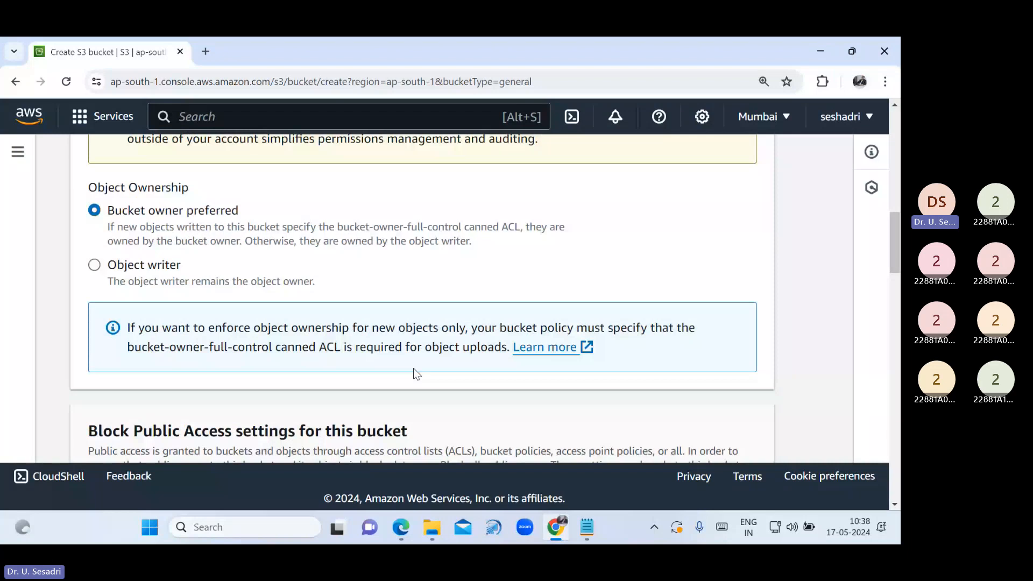
scroll(415, 371, down, 2)
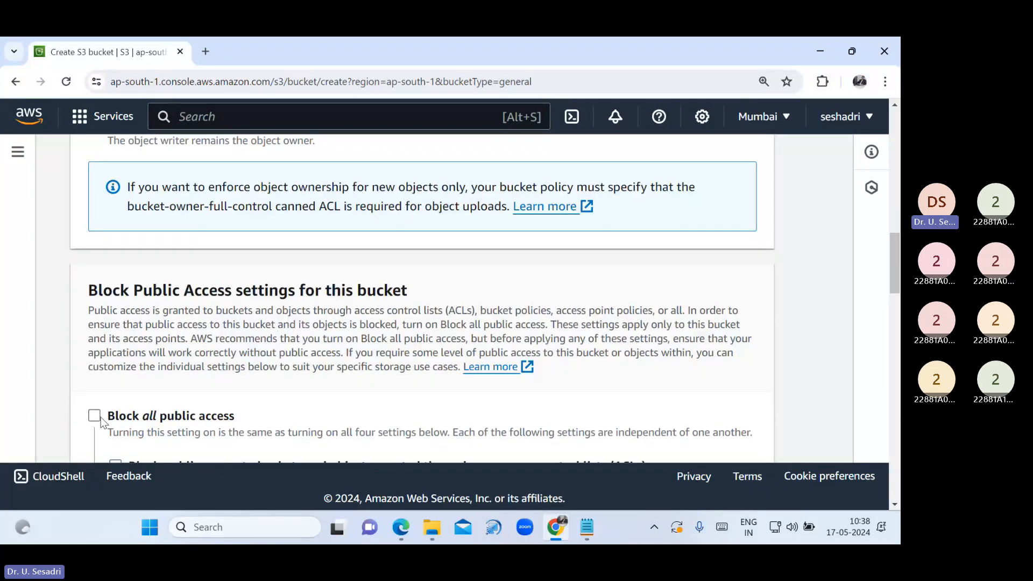
scroll(197, 402, down, 6)
click(153, 399)
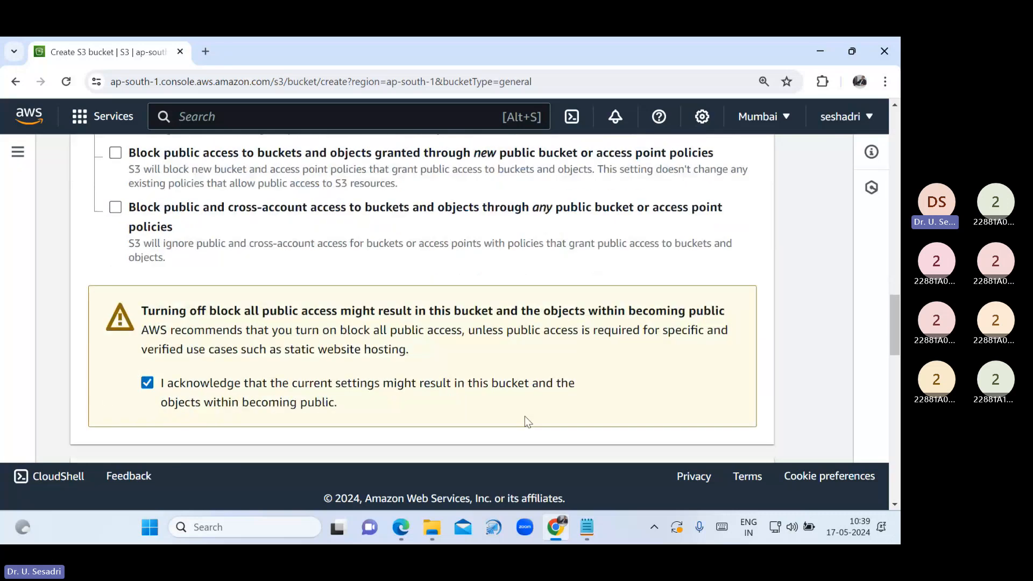
scroll(621, 389, down, 1)
scroll(624, 395, down, 5)
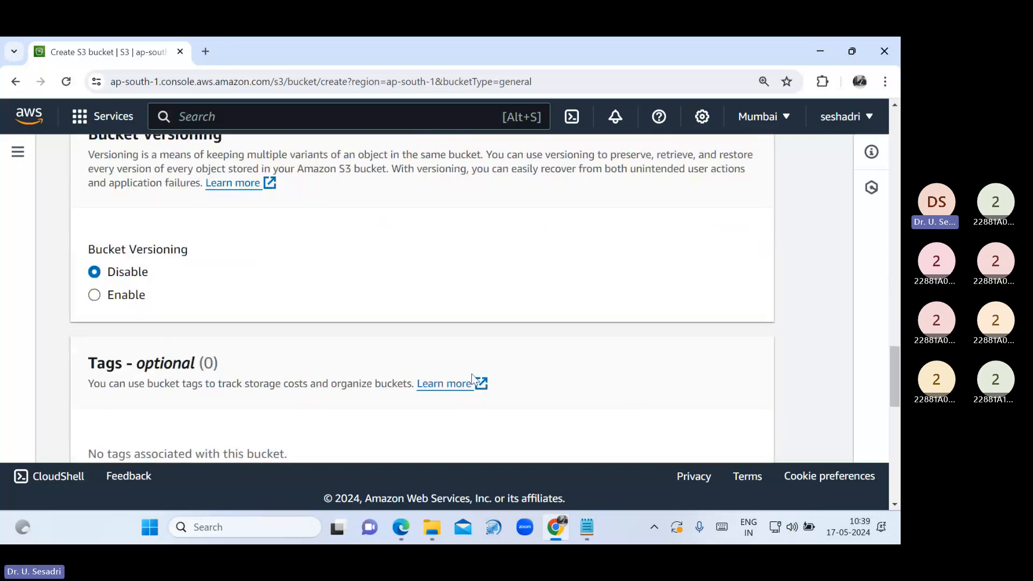
scroll(634, 304, down, 10)
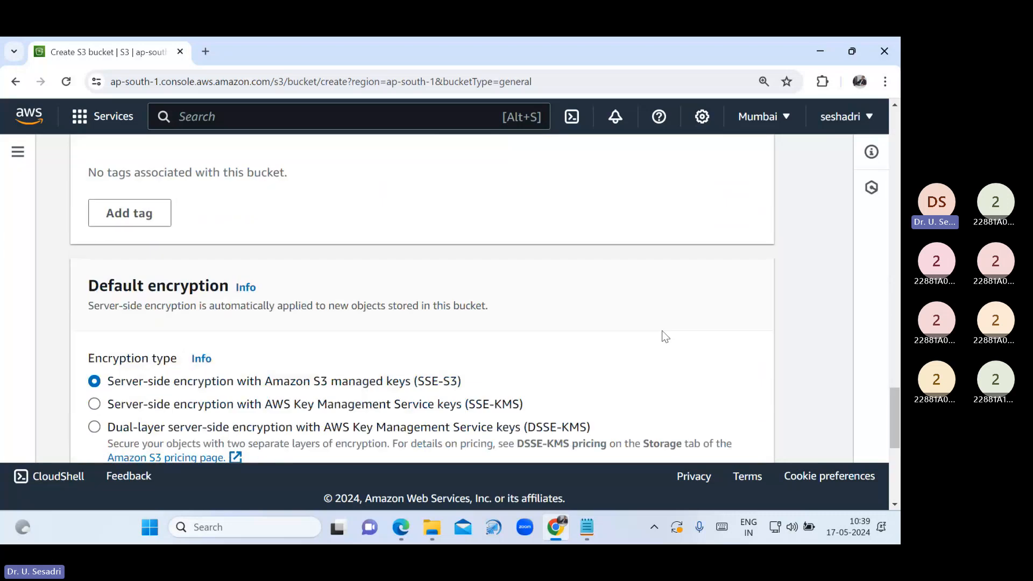
scroll(663, 377, down, 1)
click(681, 431)
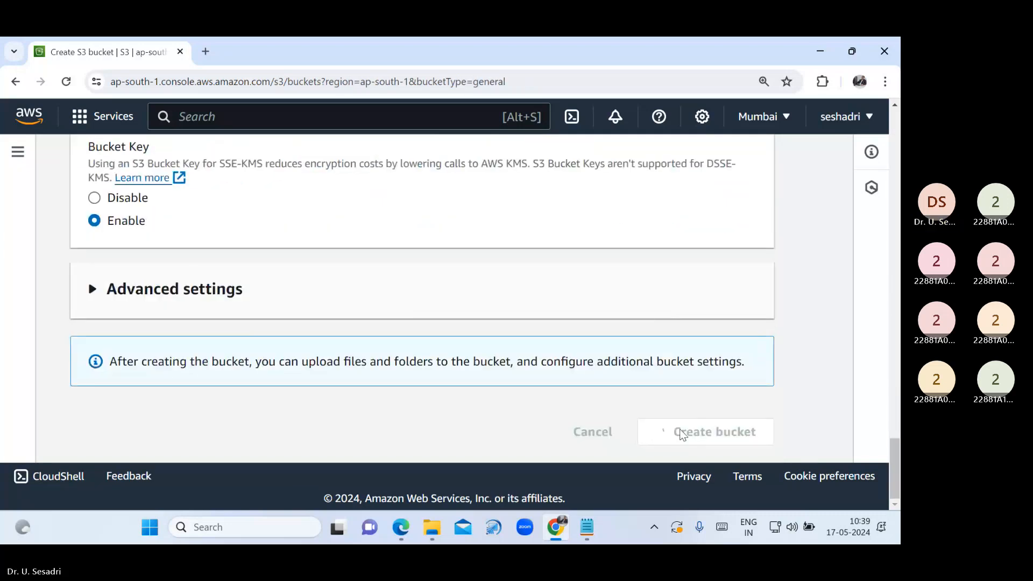
click(829, 155)
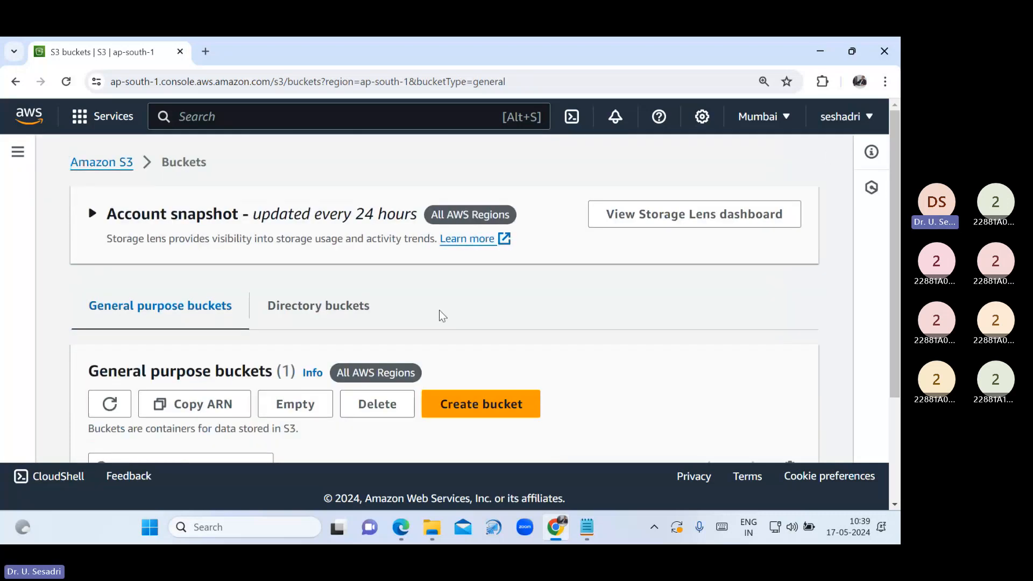
Select and copy the new bucket's name from the bucket list
scroll(291, 422, down, 3)
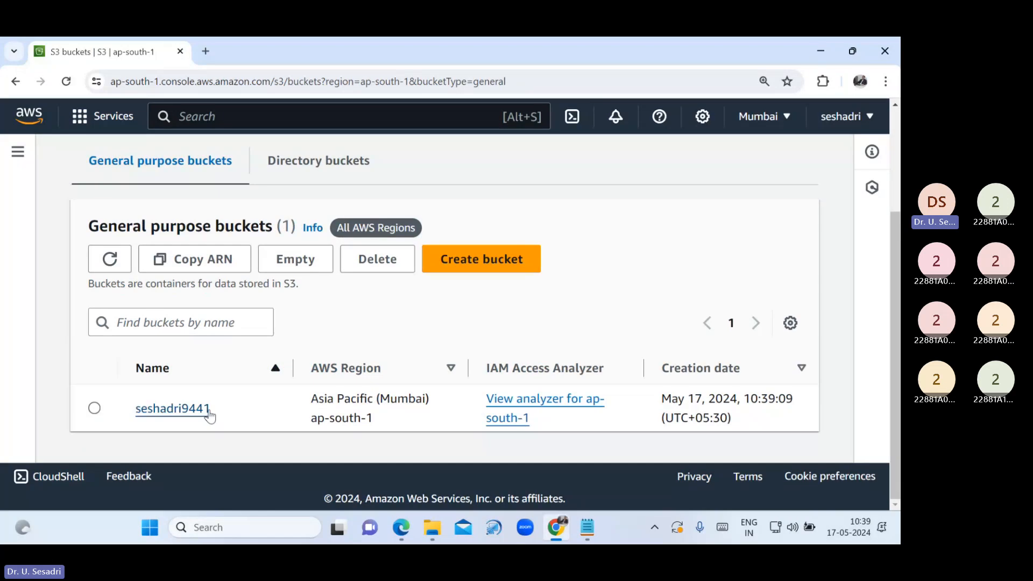
drag(210, 415, 136, 413)
key(ctrl+c)
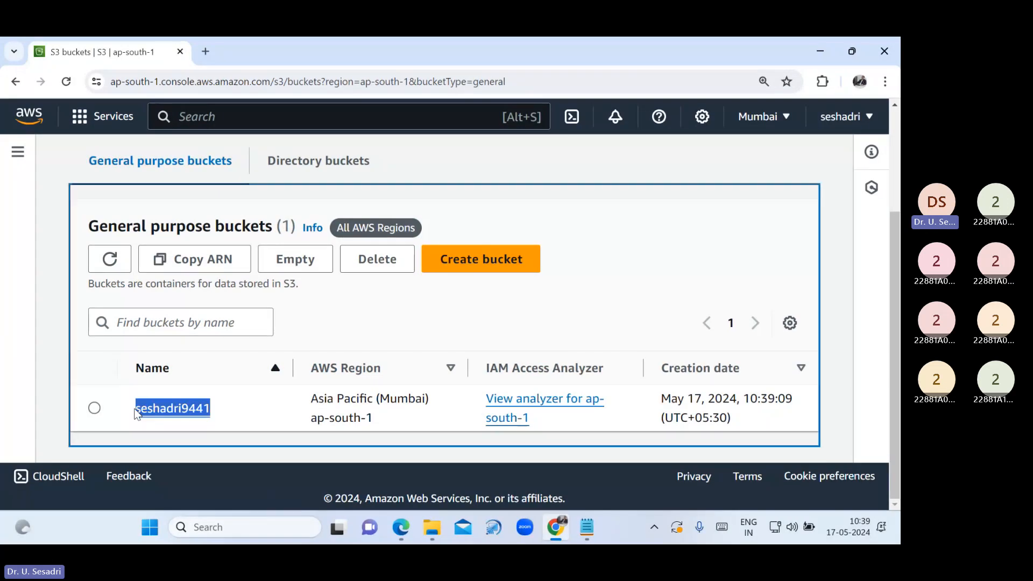
Paste the copied bucket name on a new line below the naming rules in Notepad
key(alt+Tab)
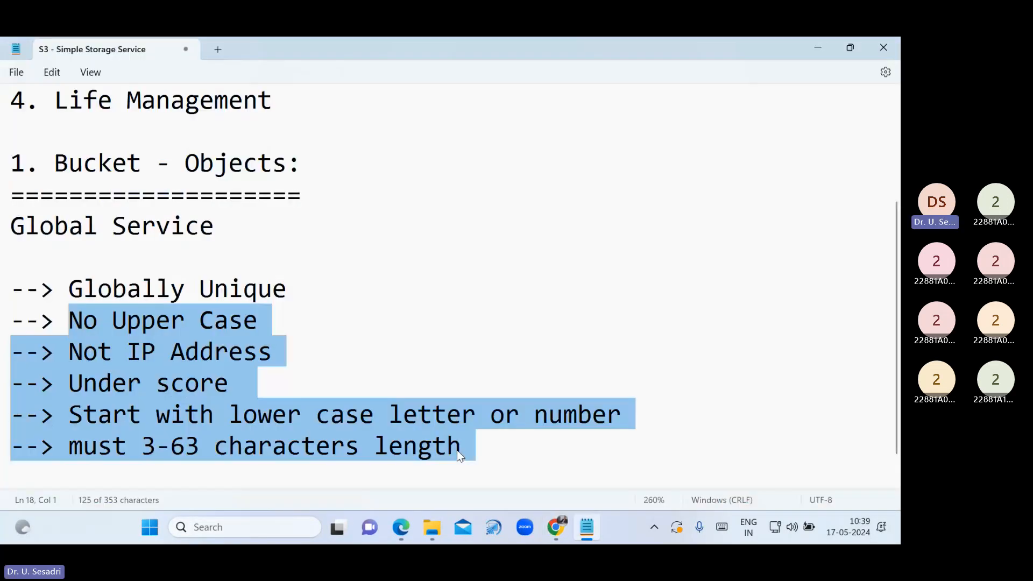
click(470, 448)
key(Return)
key(Return)
key(ctrl+v)
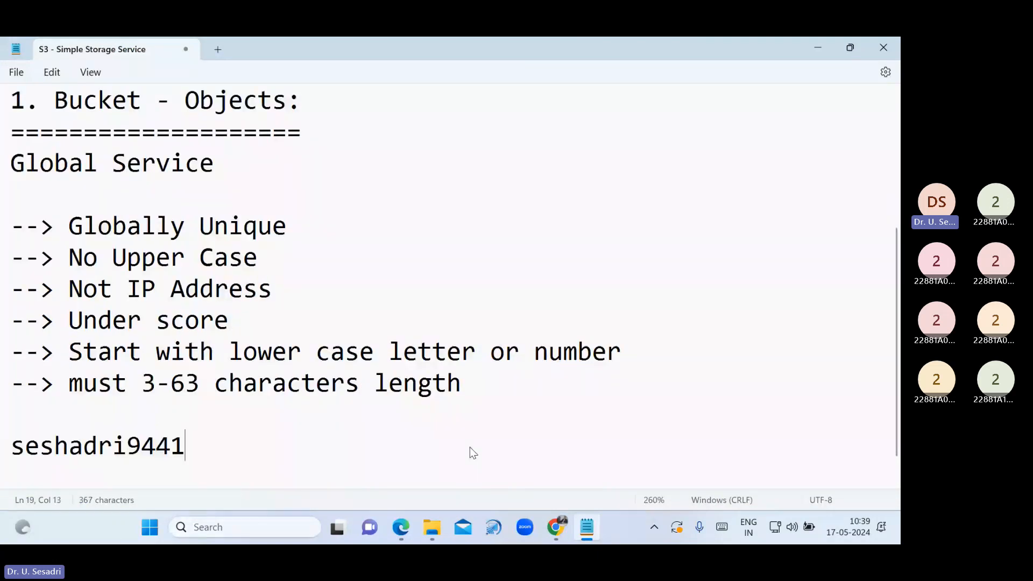
key(Return)
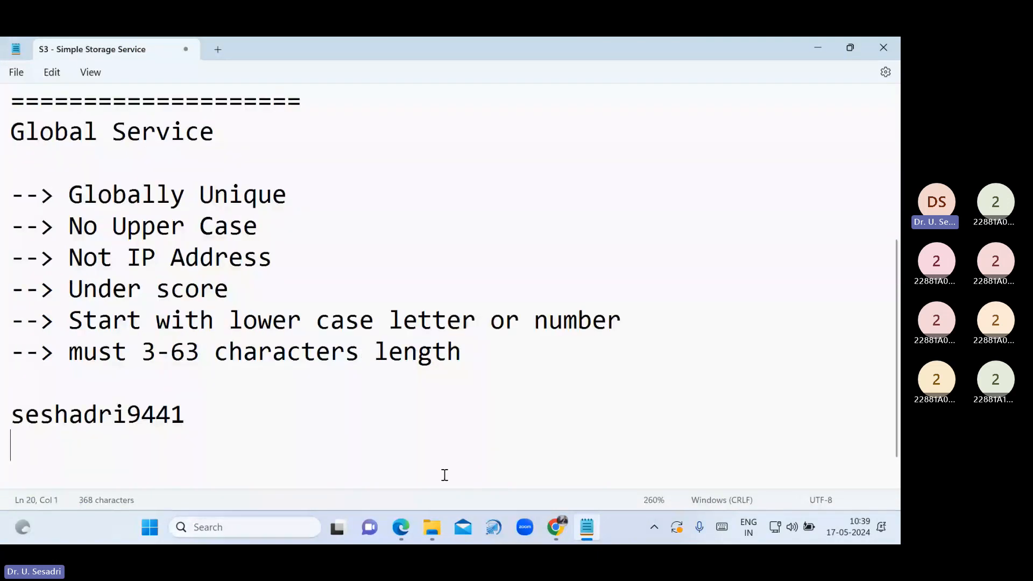
Compare the pasted name with the S3 list and highlight the Global Service note
drag(212, 415, 11, 417)
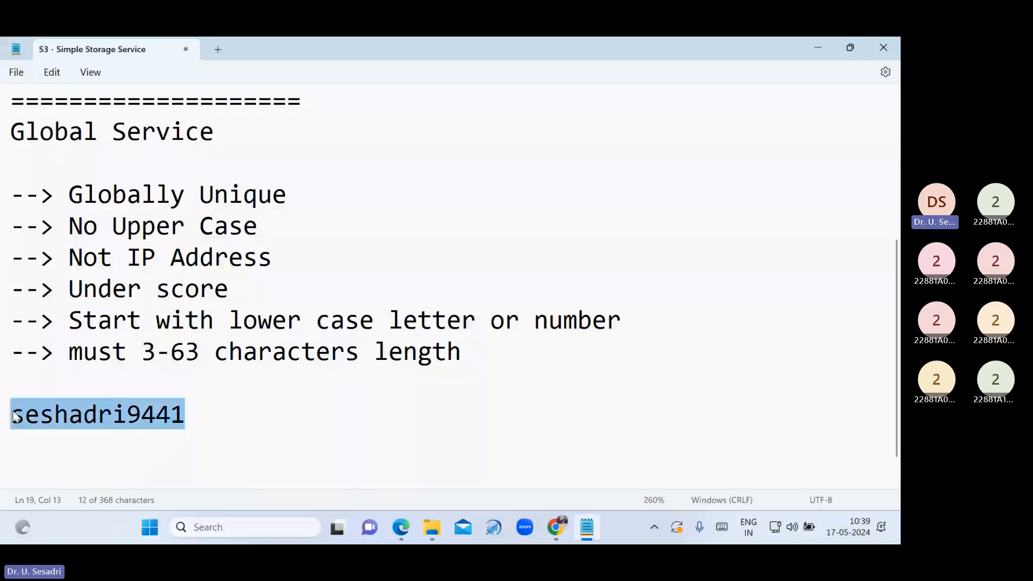
click(564, 523)
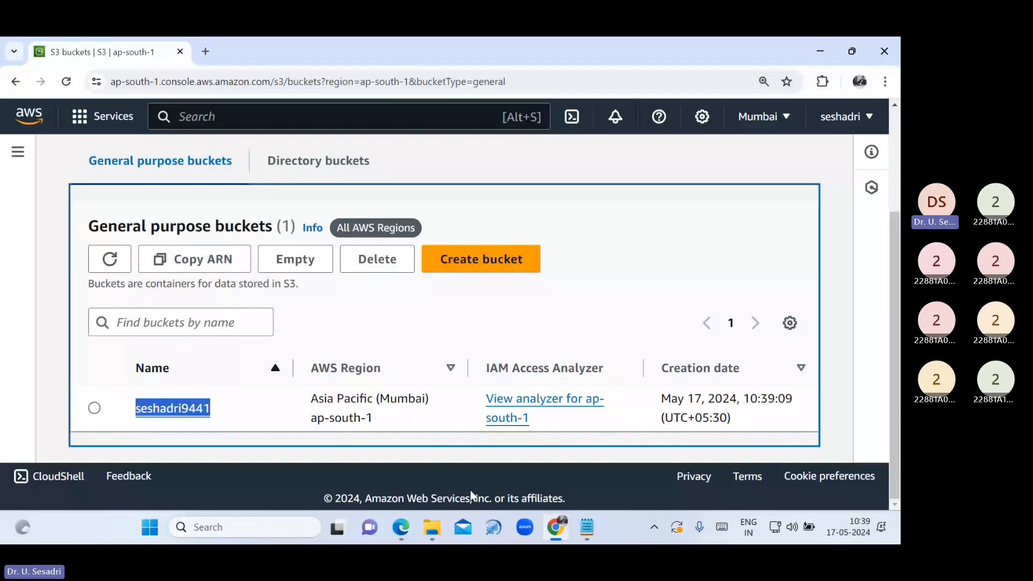
key(alt+Tab)
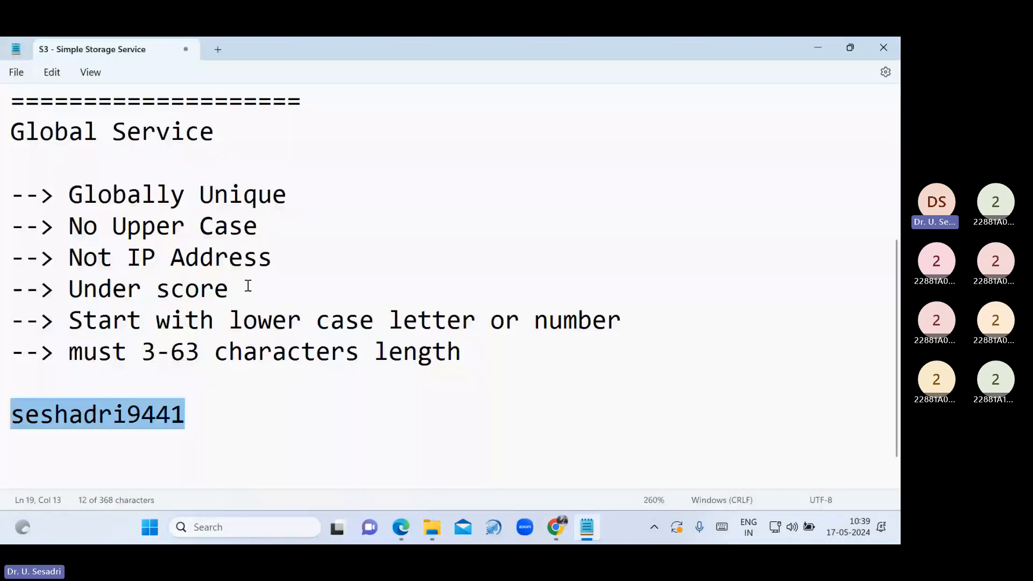
click(260, 391)
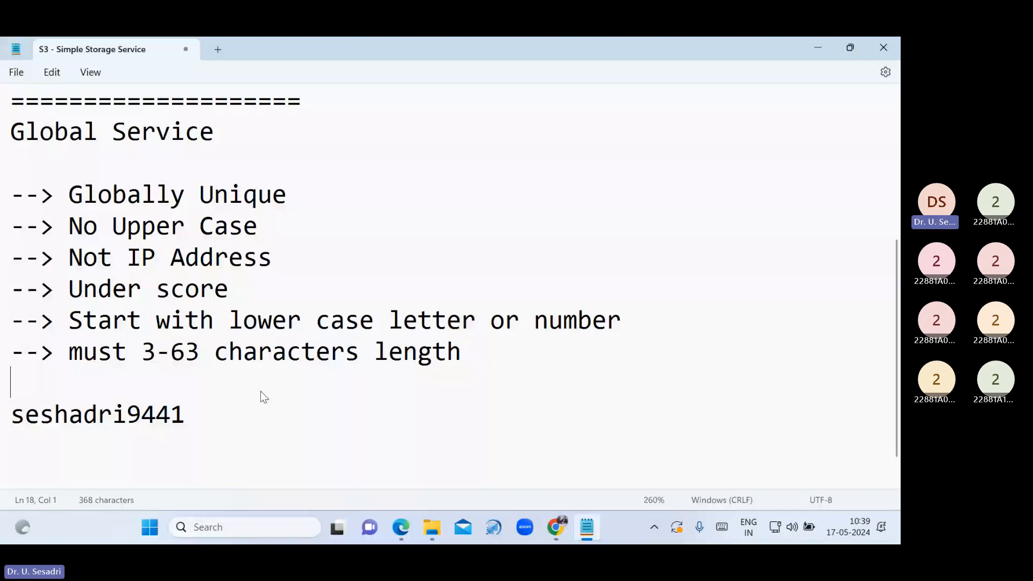
scroll(260, 392, up, 1)
drag(11, 226, 225, 243)
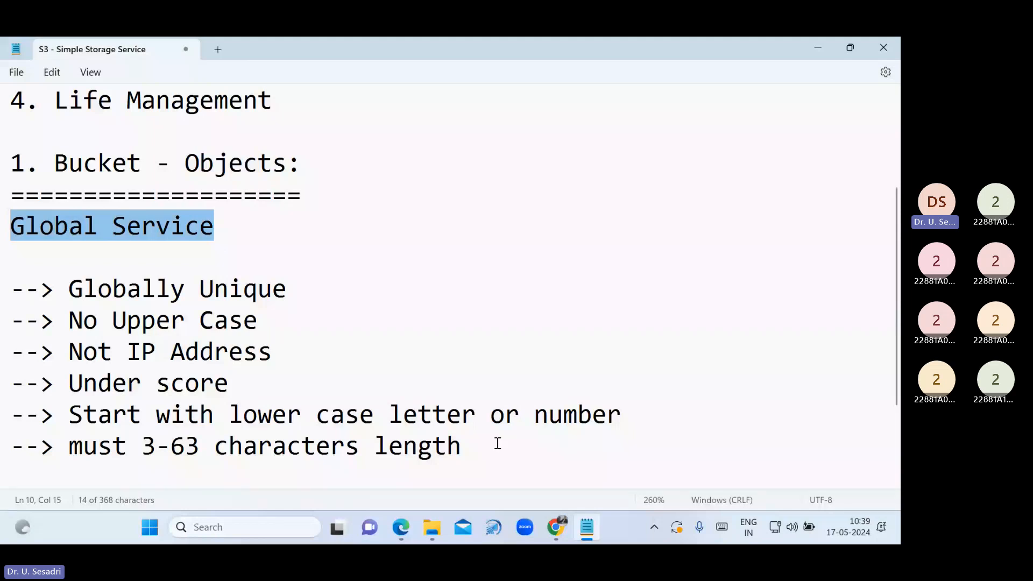
key(alt+Tab)
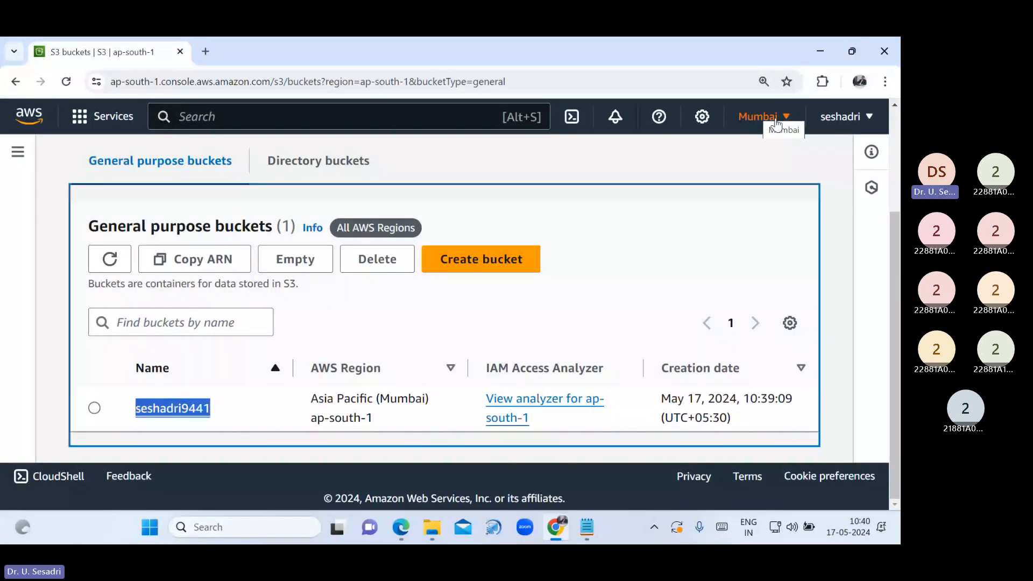
Switch the console region to Asia Pacific (Singapore), then to US East (N. Virginia) us-east-1
click(776, 122)
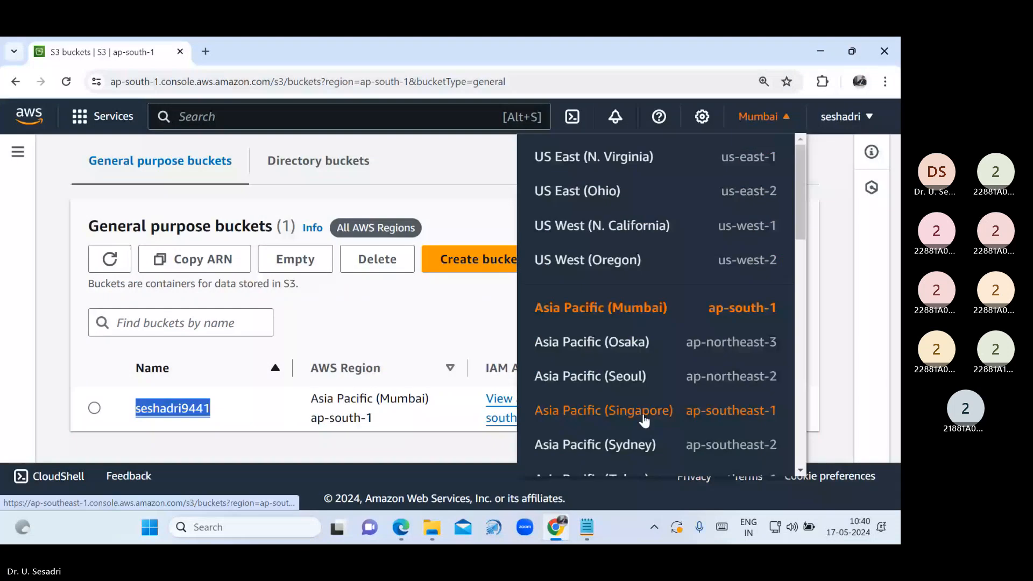
click(646, 412)
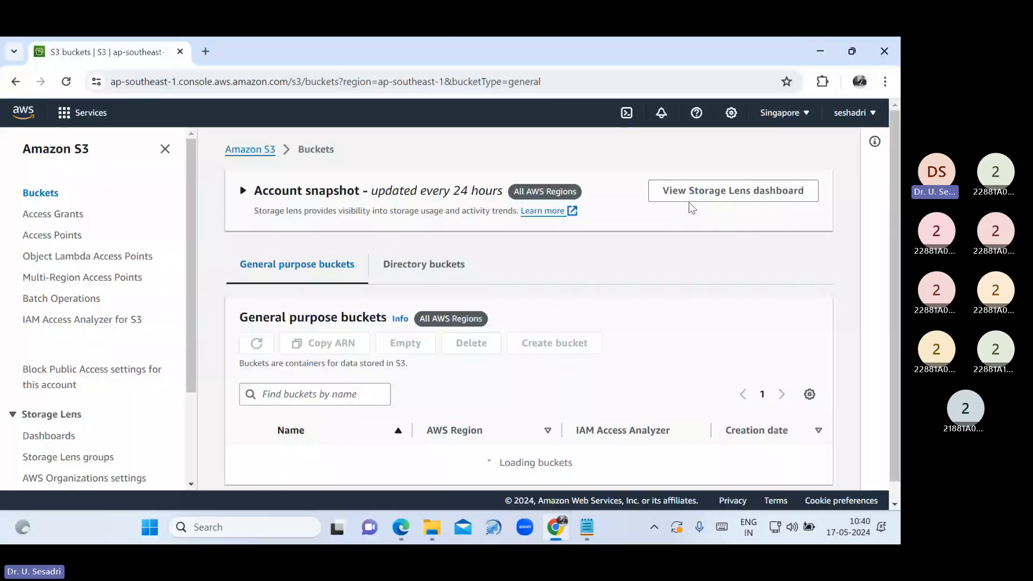
scroll(285, 445, down, 2)
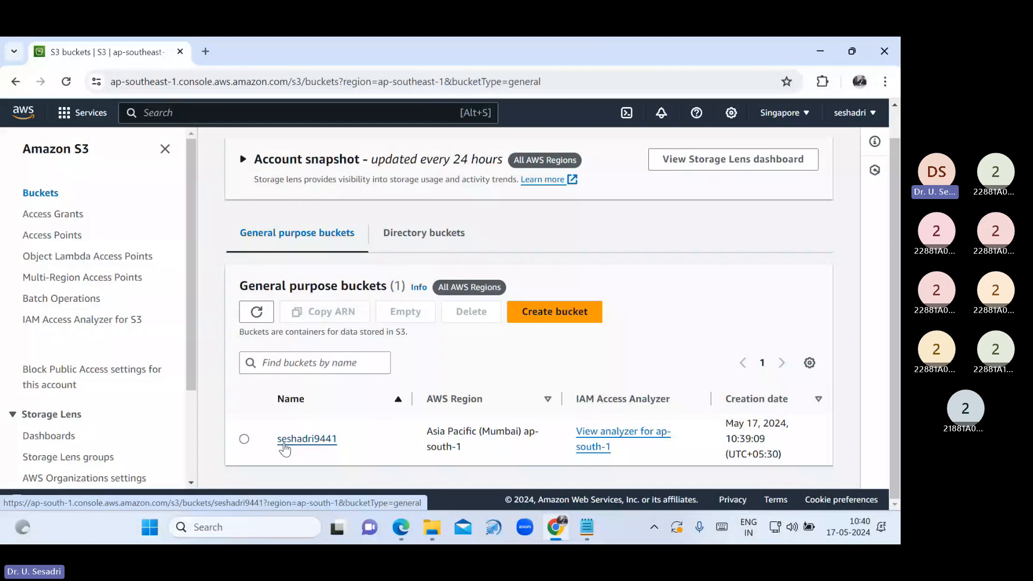
click(780, 113)
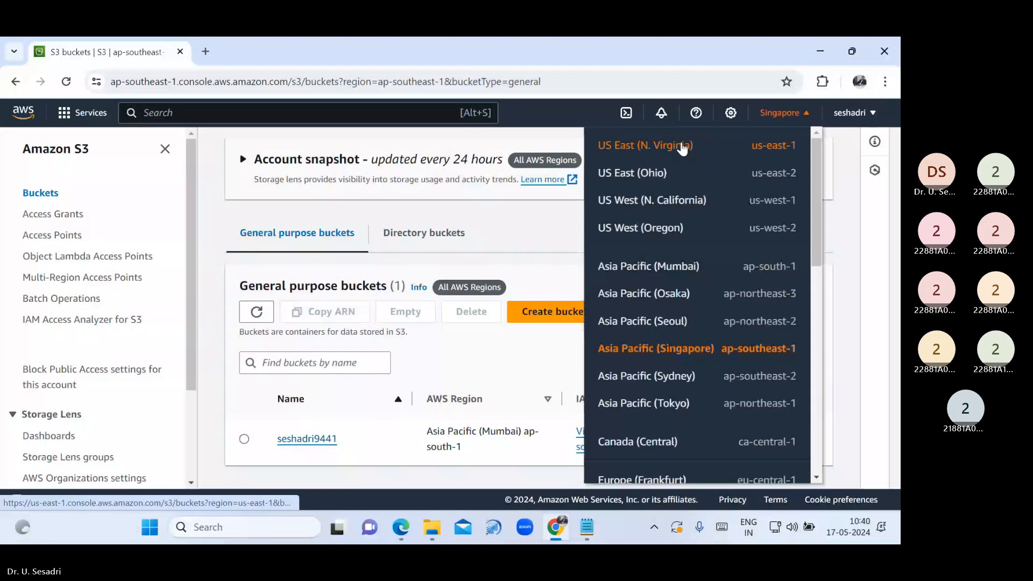
click(682, 147)
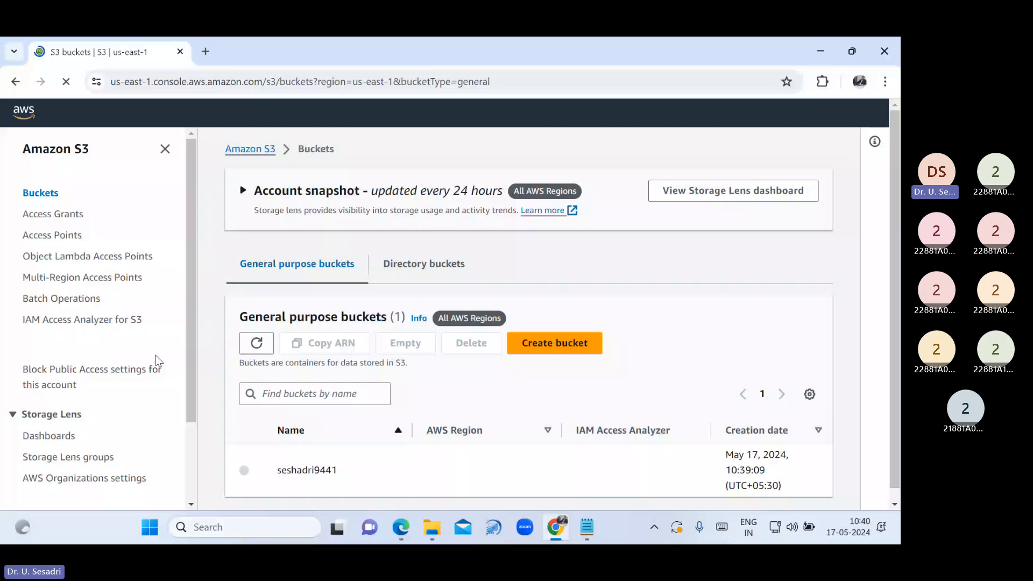
Highlight the Global Service line and Globally Unique rule in the notes, then return to the console
key(alt+Tab)
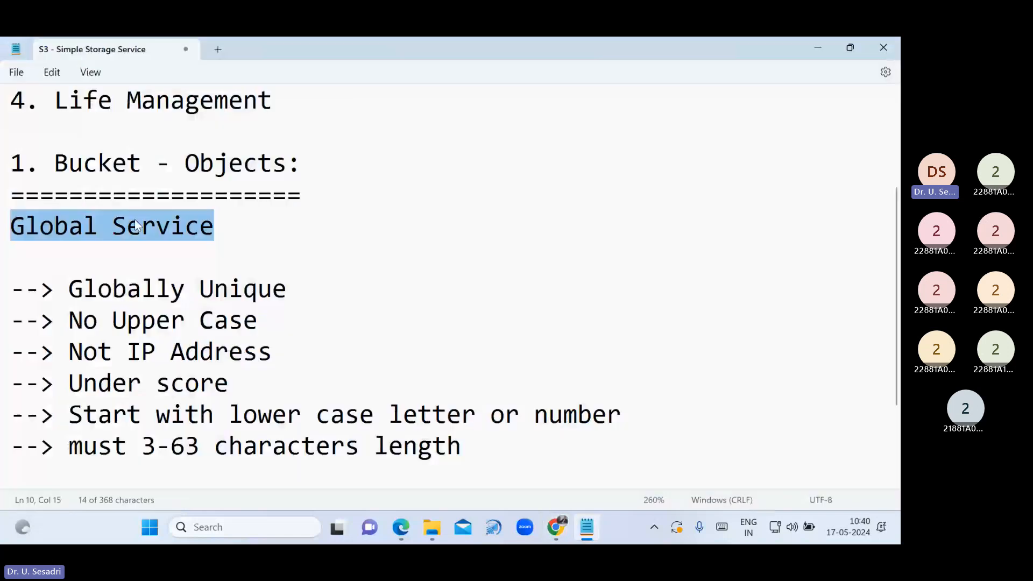
click(134, 226)
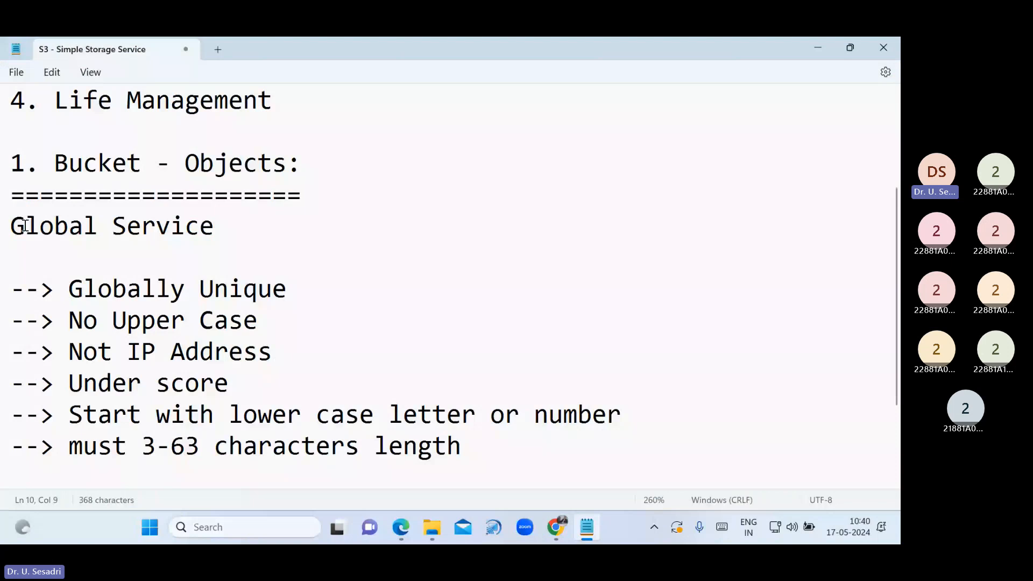
drag(11, 226, 234, 229)
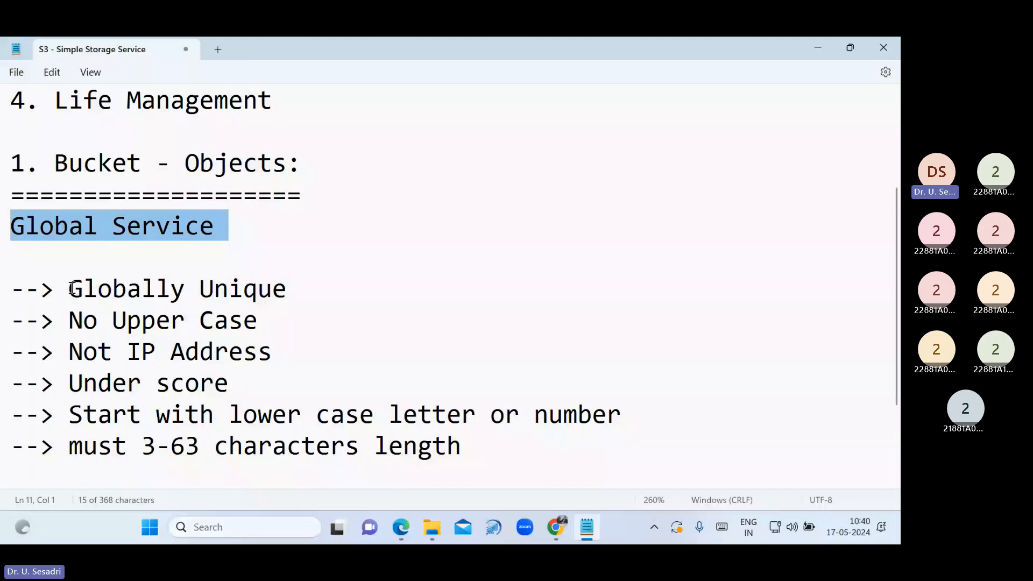
drag(70, 289, 317, 298)
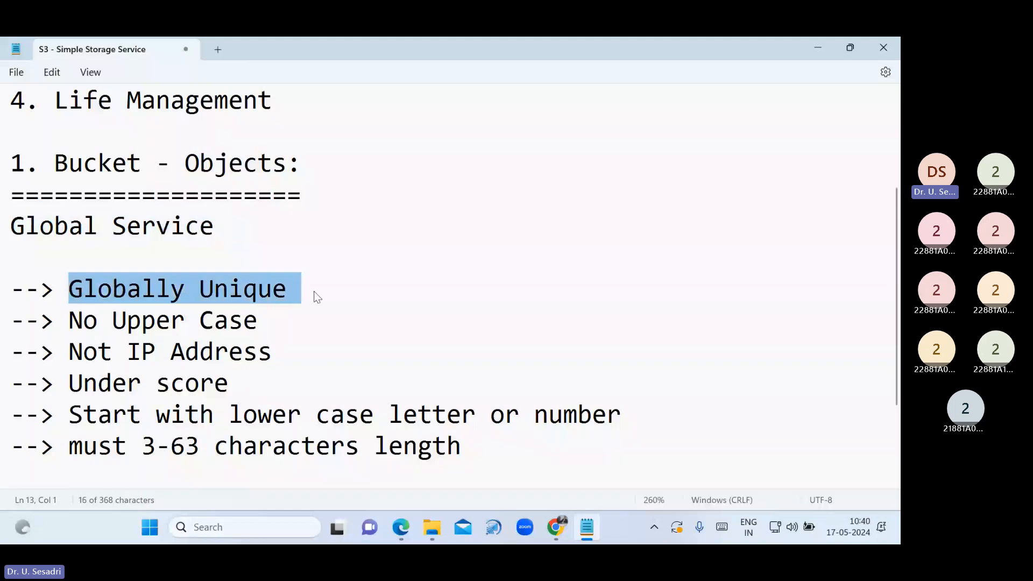
click(560, 524)
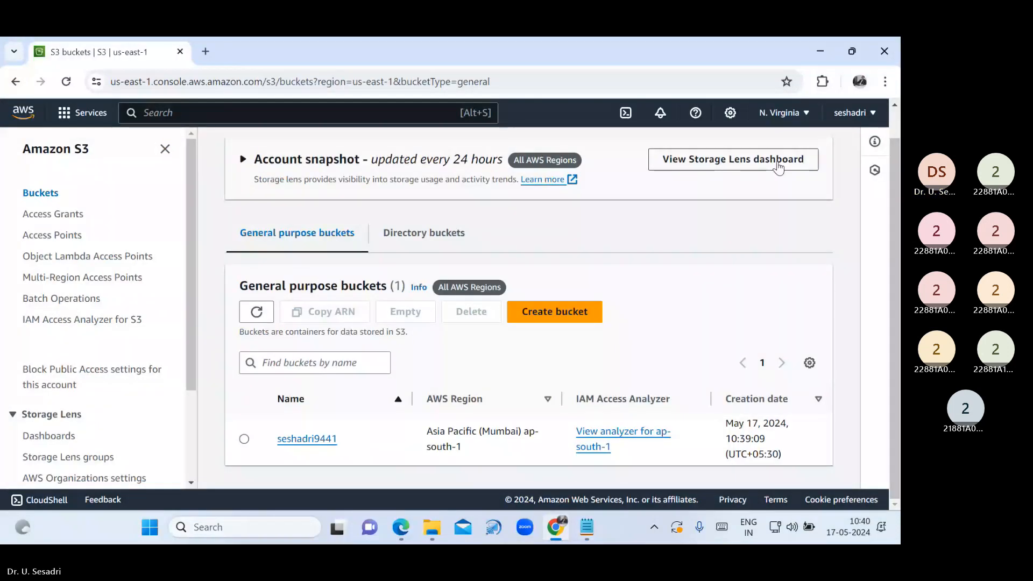
Set the region back to Asia Pacific (Mumbai) ap-south-1 and zoom the bucket list out slightly
click(788, 114)
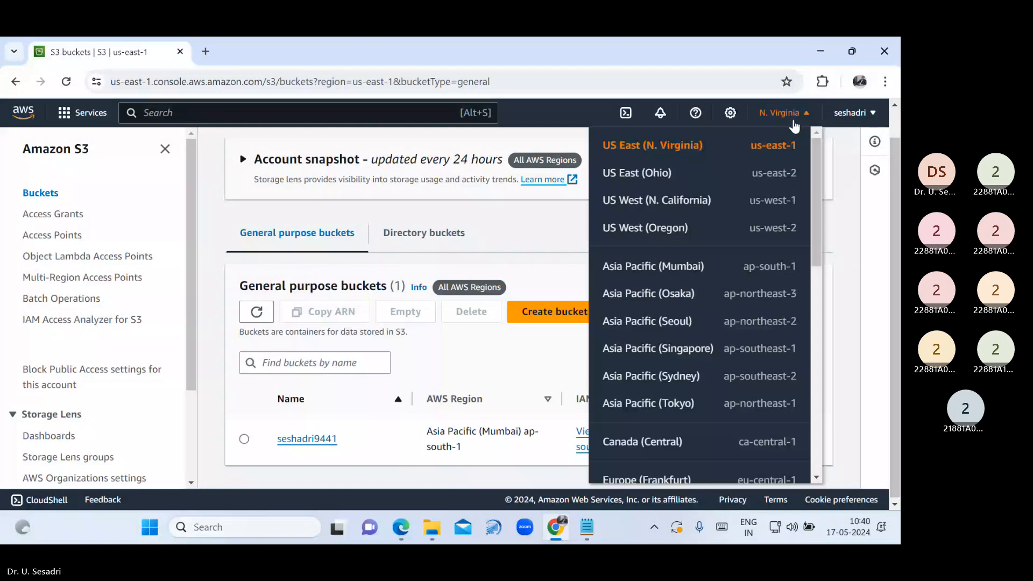
click(697, 269)
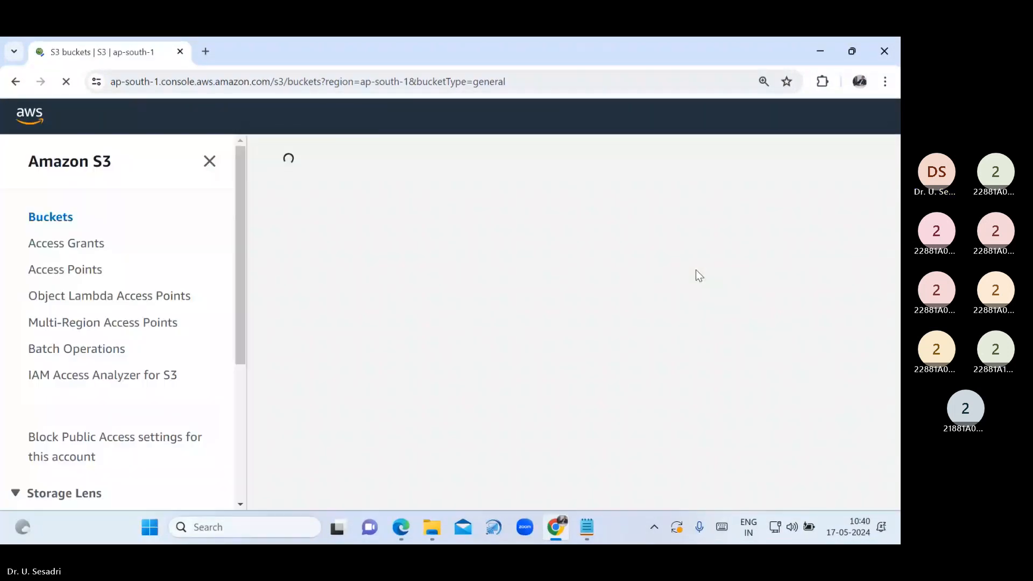
scroll(618, 334, down, 3)
key(ctrl+minus)
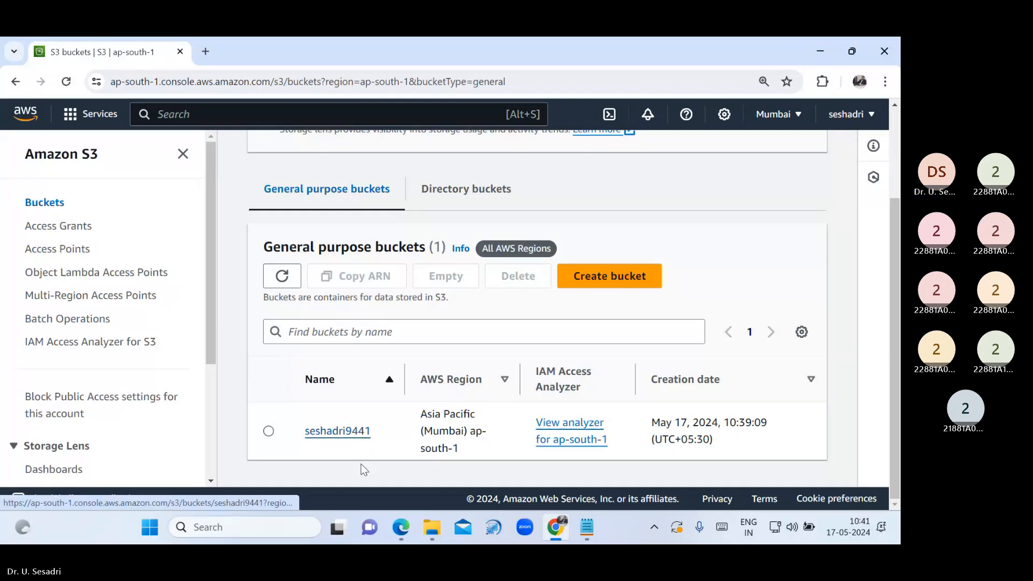
Check the participants list in the Teams meeting, then return to the S3 buckets list in Chrome
click(376, 468)
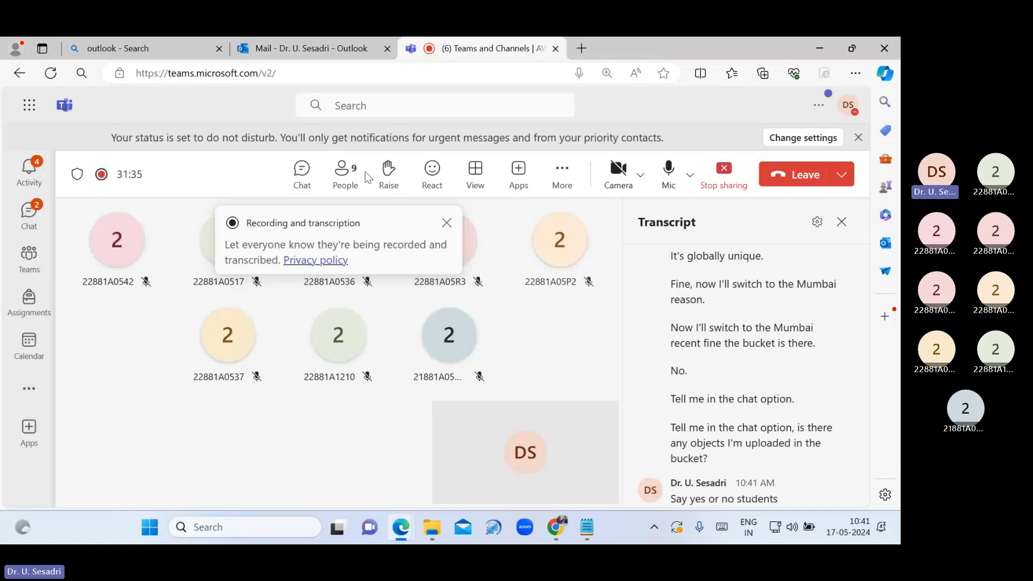
click(345, 175)
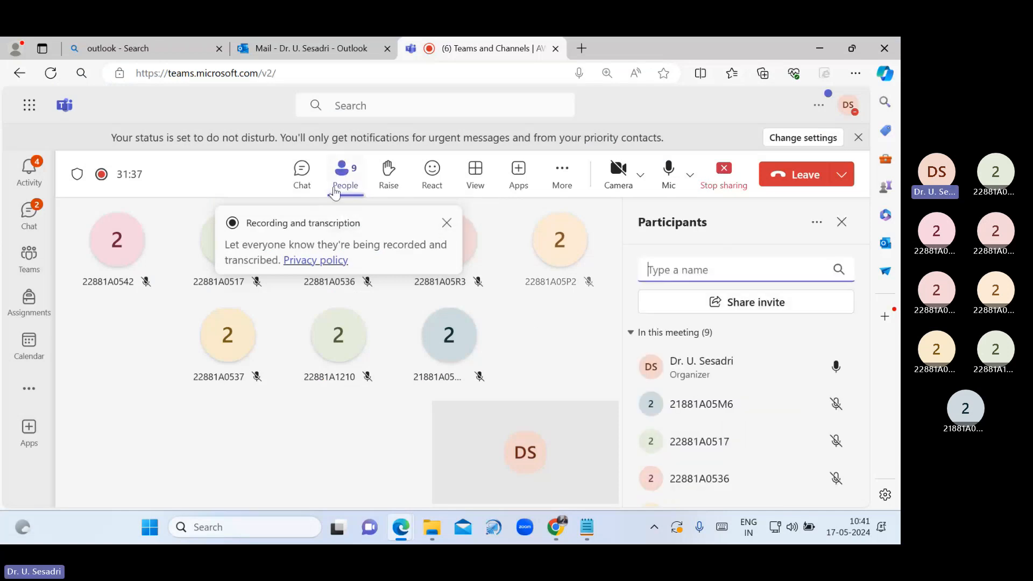
click(347, 178)
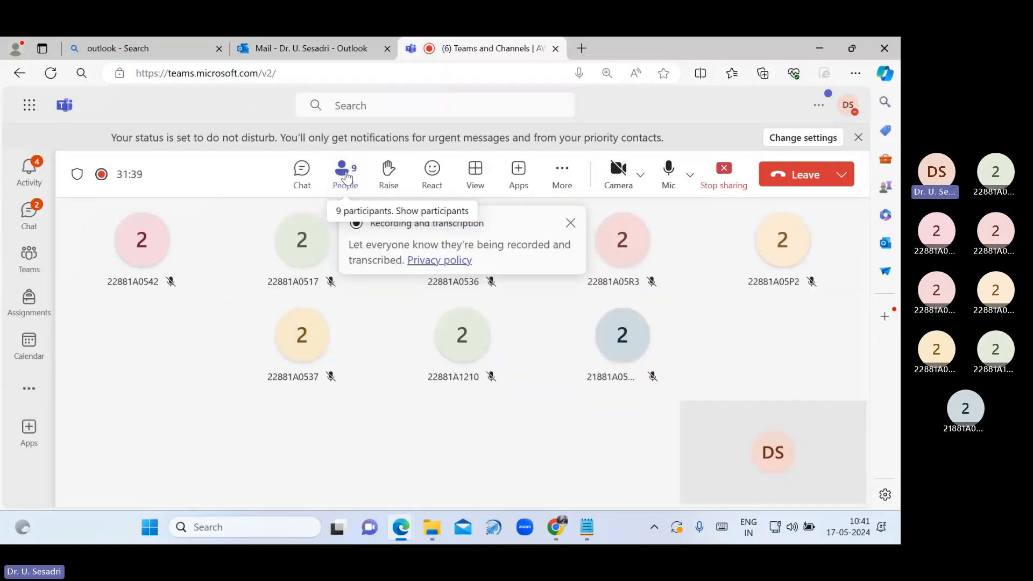
click(347, 178)
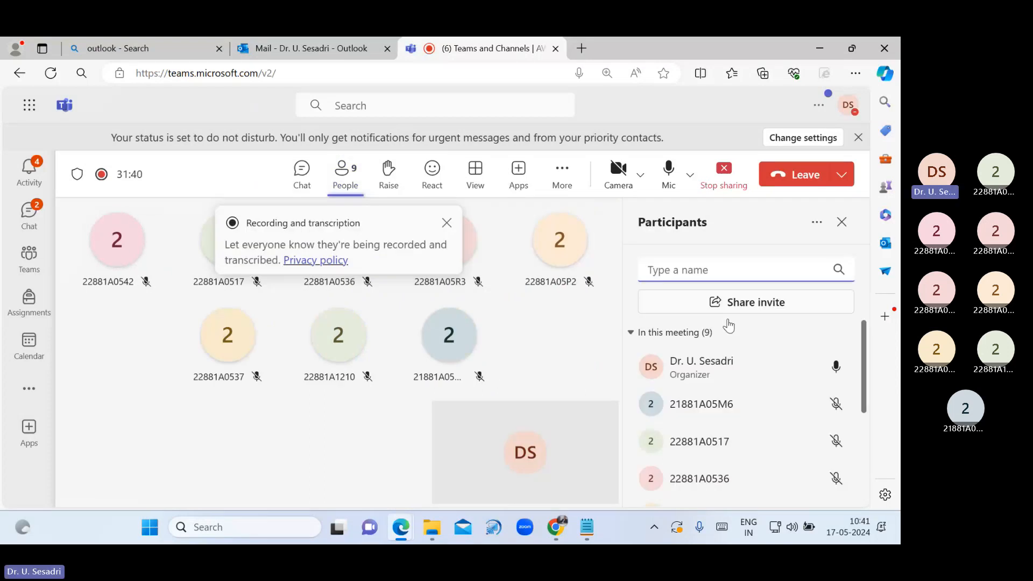
scroll(742, 401, down, 4)
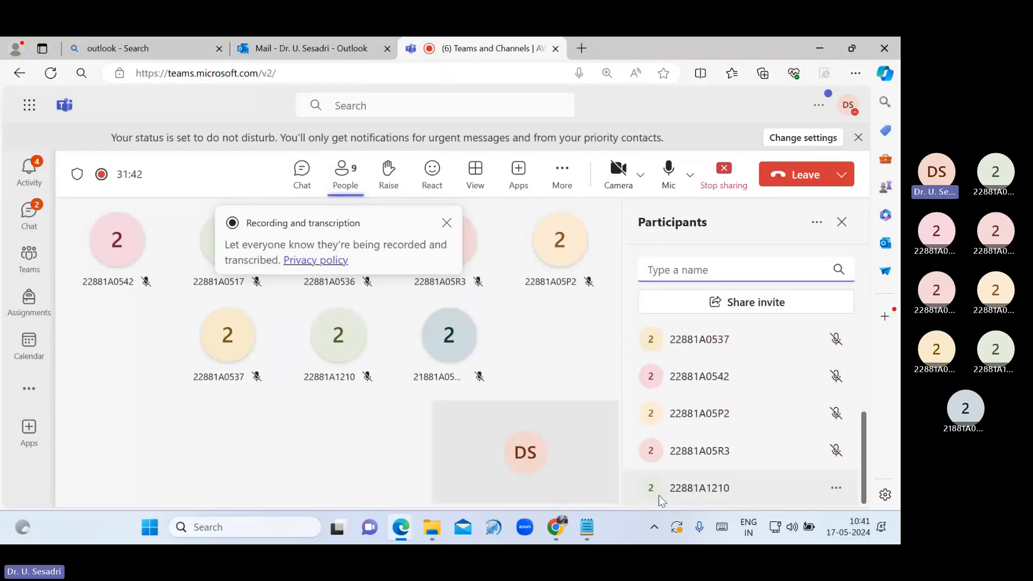
click(556, 522)
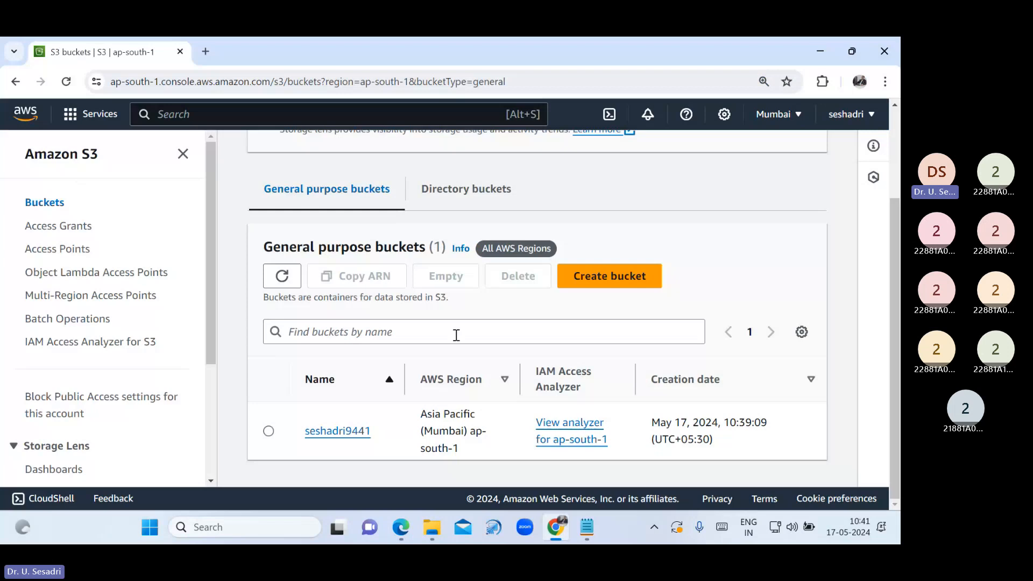
Confirm the bucket's Objects list shows 'No objects', then minimize Chrome and Teams
click(318, 432)
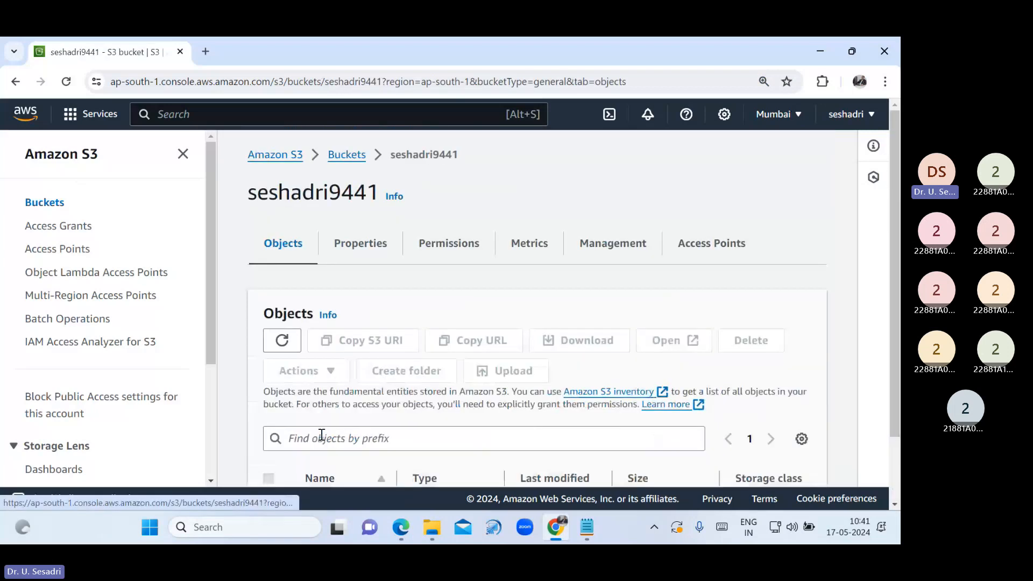
scroll(480, 439, down, 3)
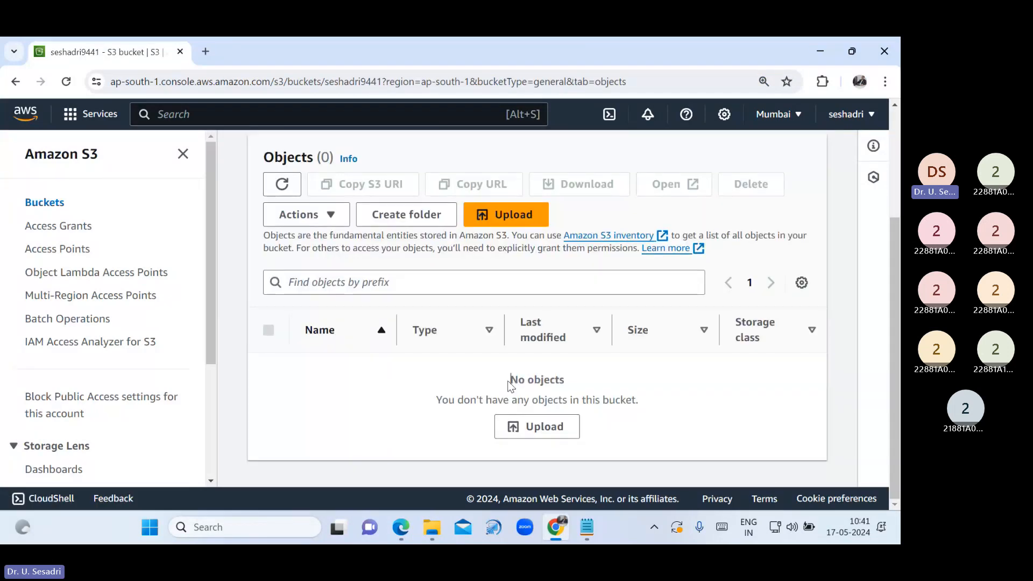
drag(510, 379, 591, 381)
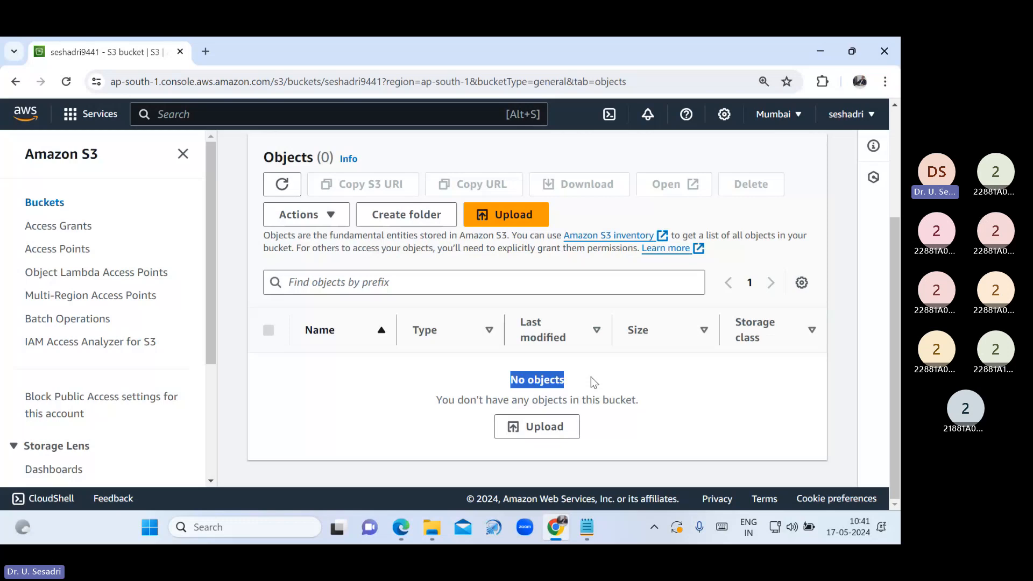
click(815, 54)
click(818, 50)
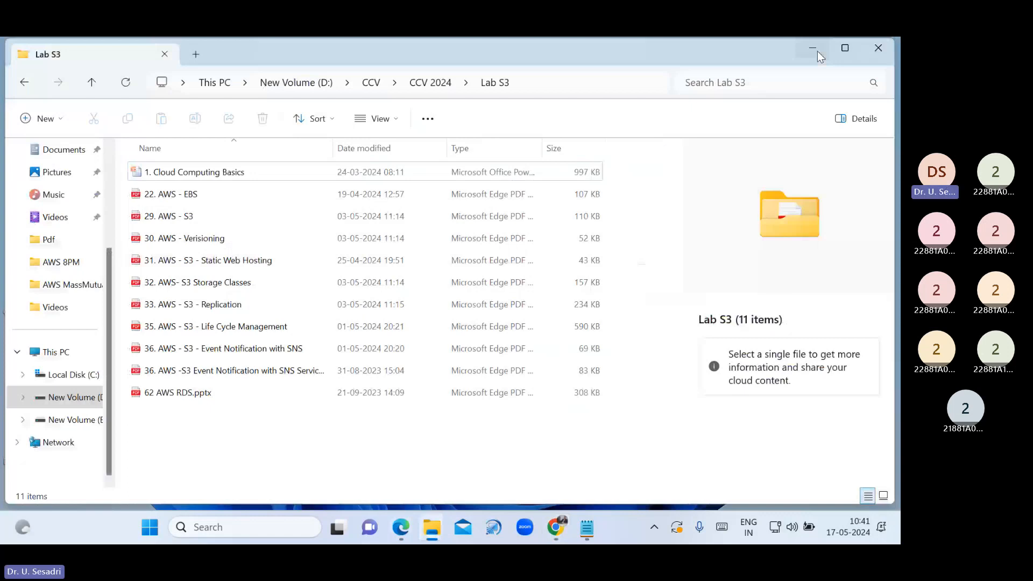
Browse the 7 pictures in the desktop Images folder, then bring back the empty S3 bucket page
click(818, 51)
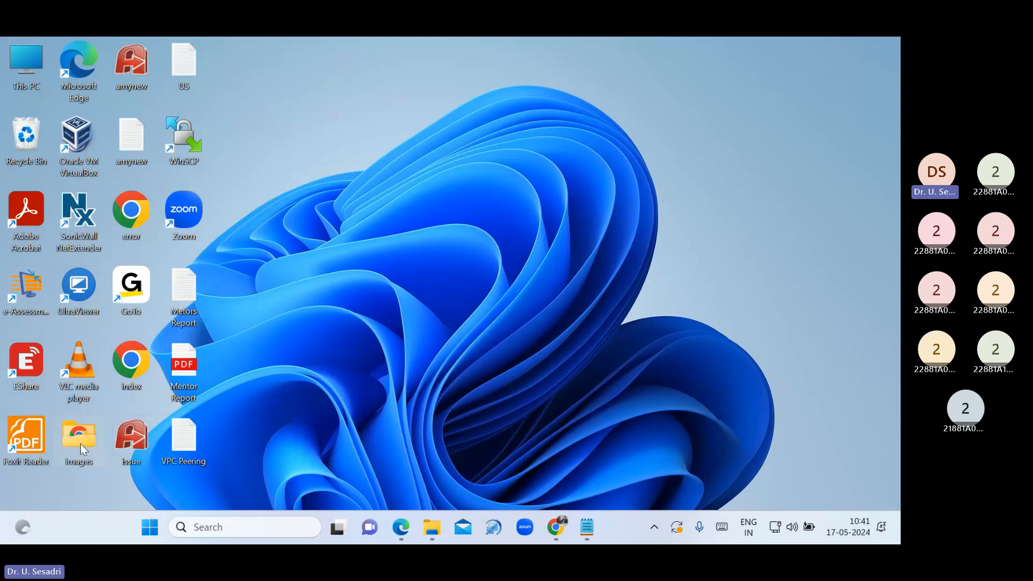
double_click(80, 444)
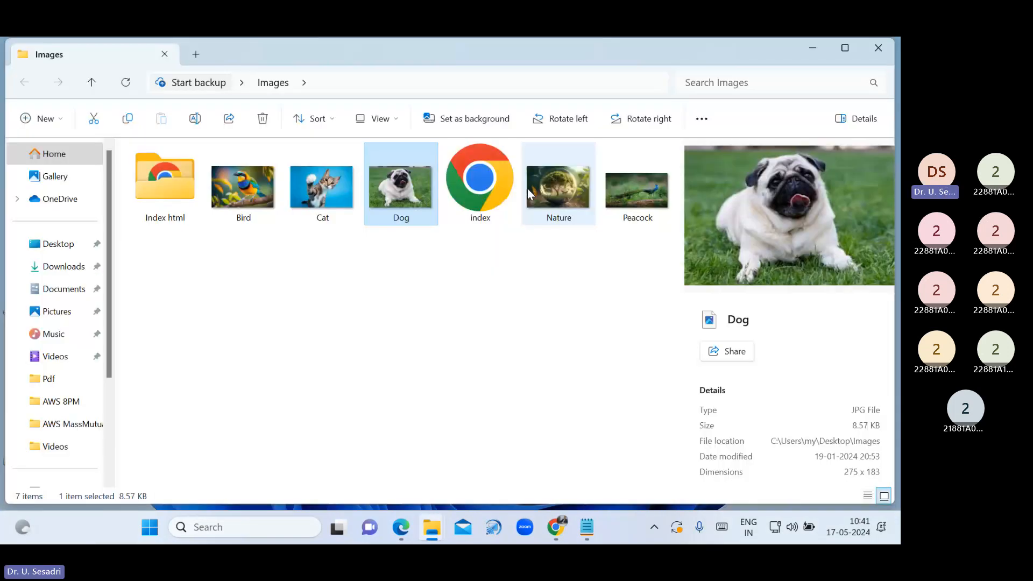
click(598, 200)
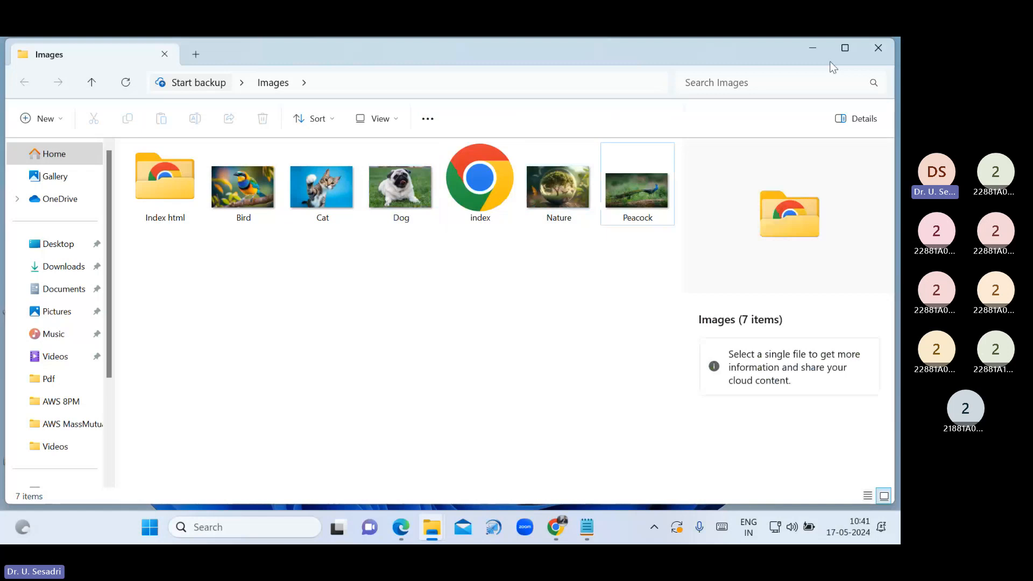
click(812, 48)
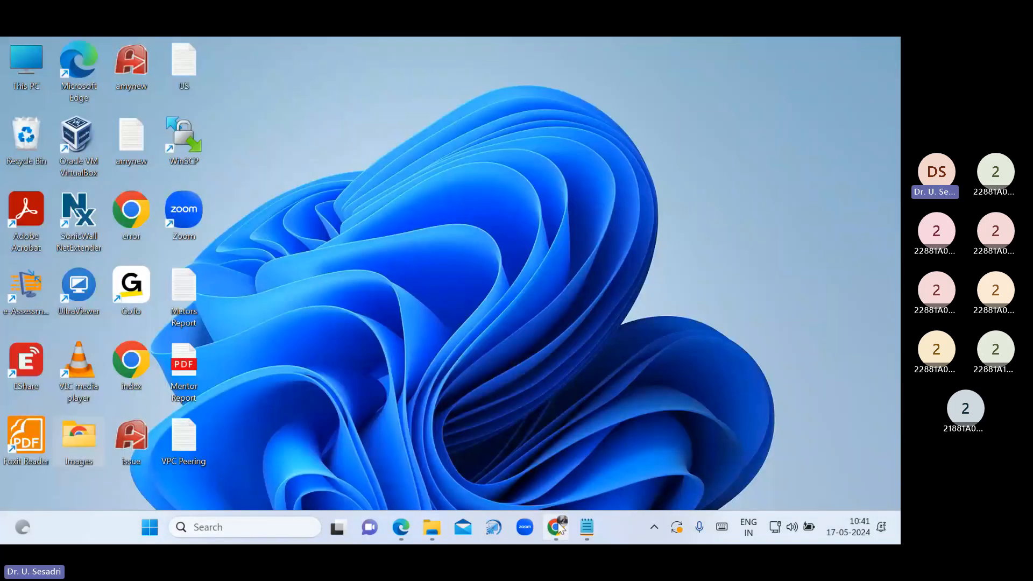
click(558, 526)
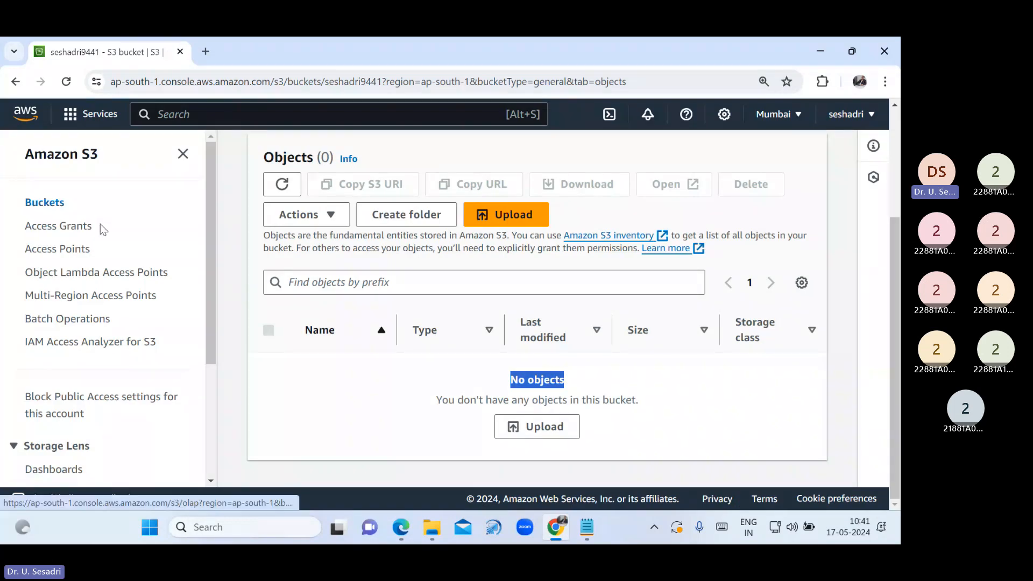
Reopen the bucket's objects view and zoom the page out to 80%
click(56, 205)
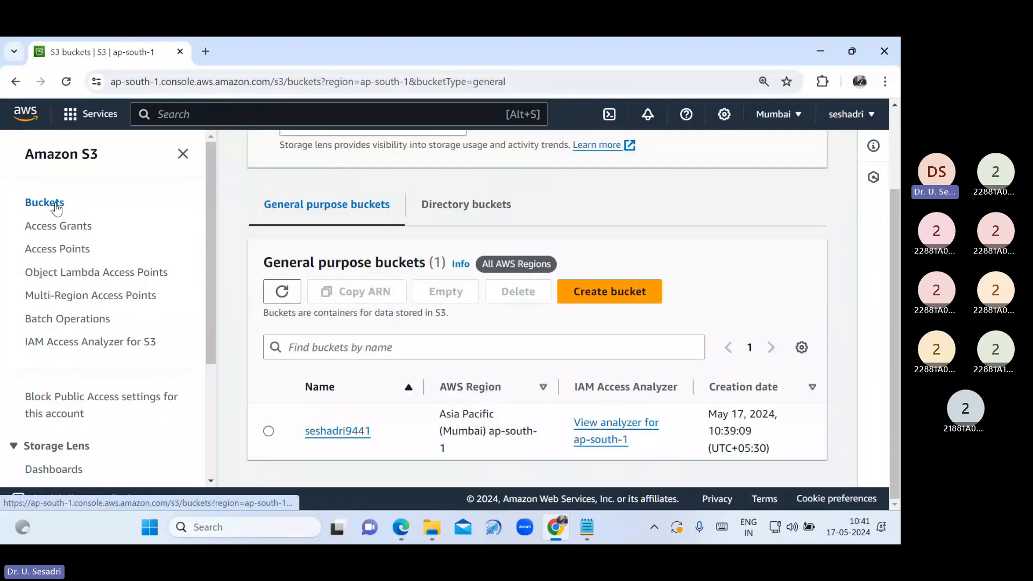
click(321, 432)
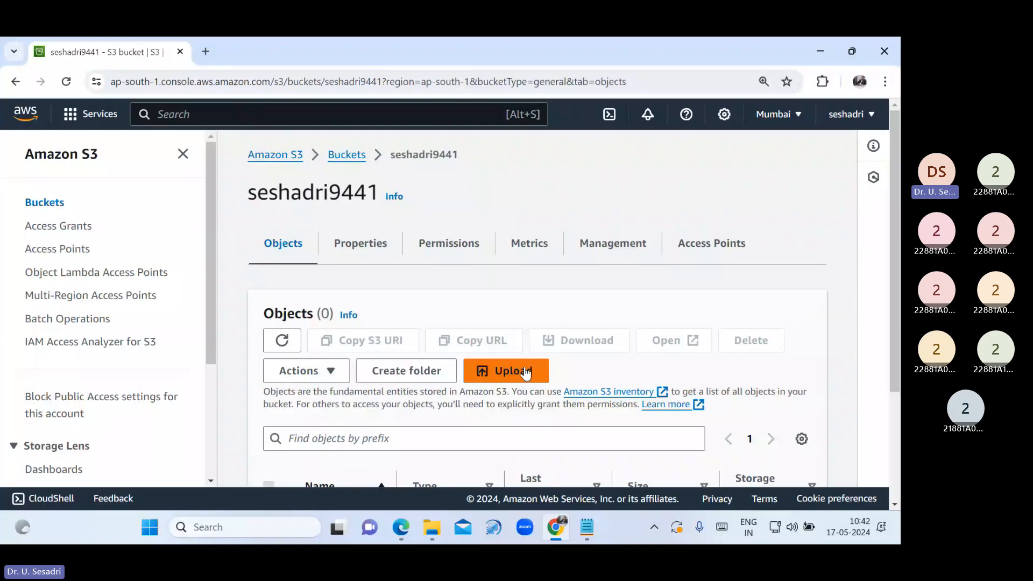
key(ctrl+minus)
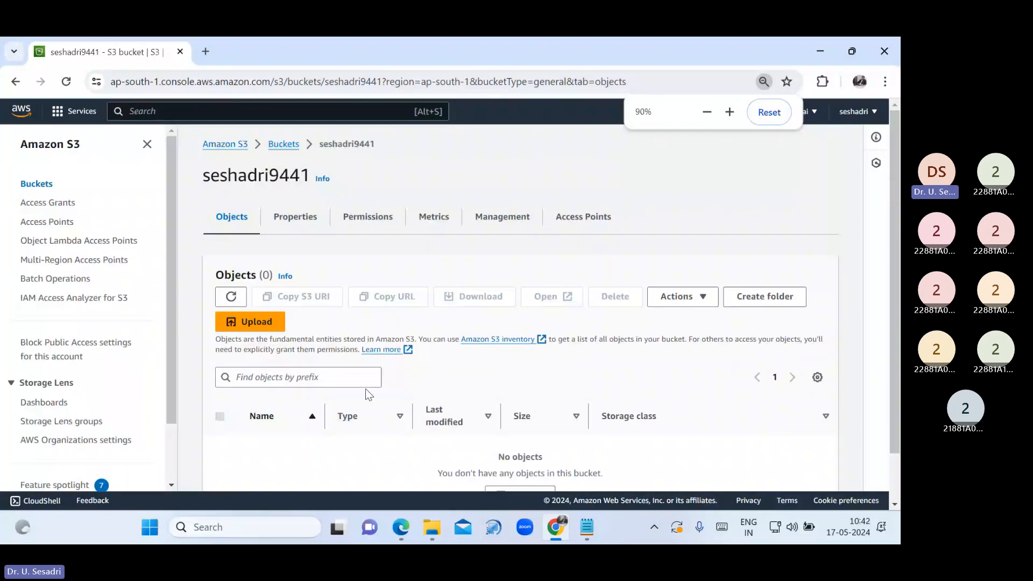
key(ctrl+minus)
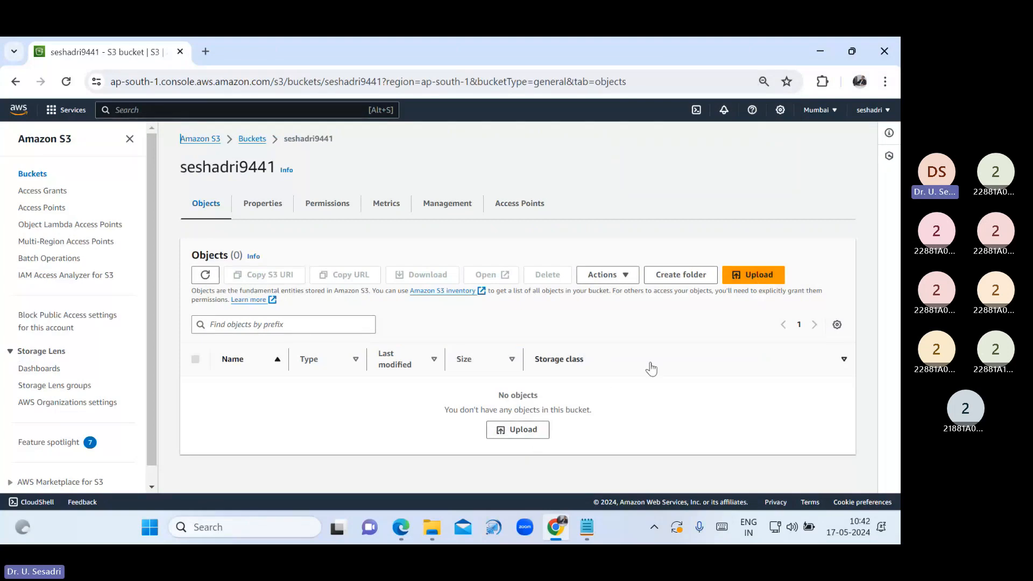
Add Dog.jpg from Desktop > Images to the bucket's upload list
click(768, 276)
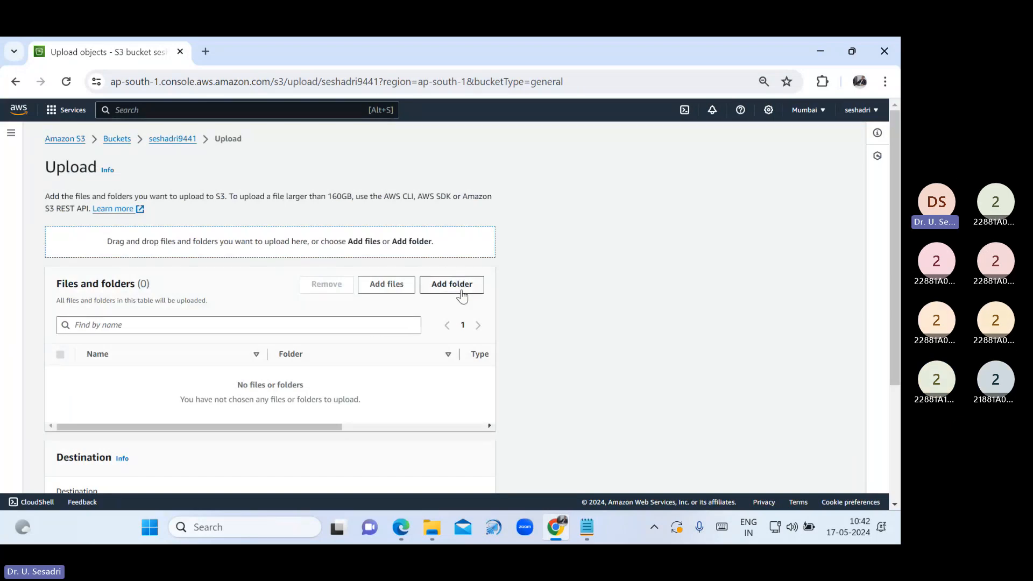
click(386, 285)
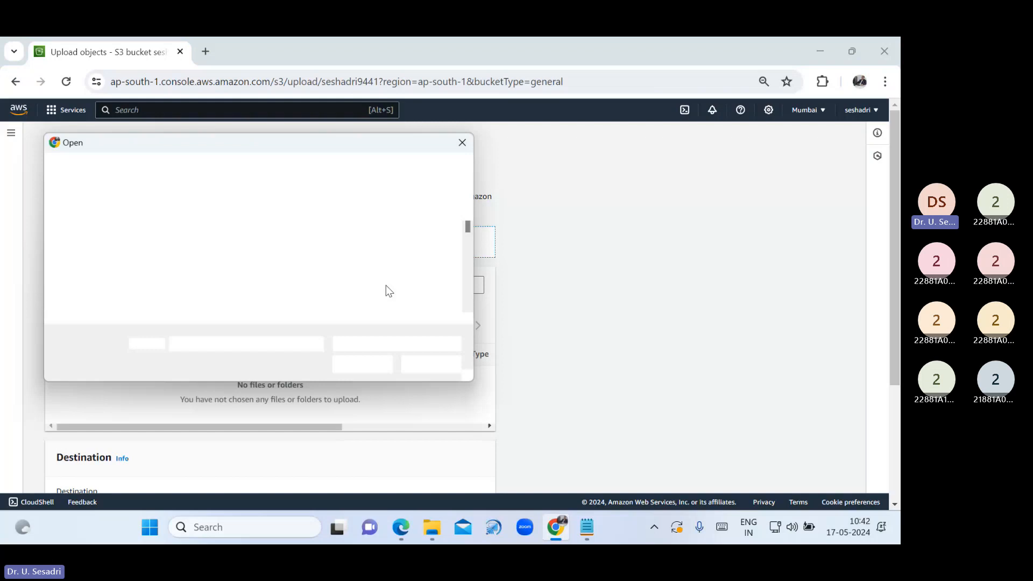
scroll(108, 280, up, 5)
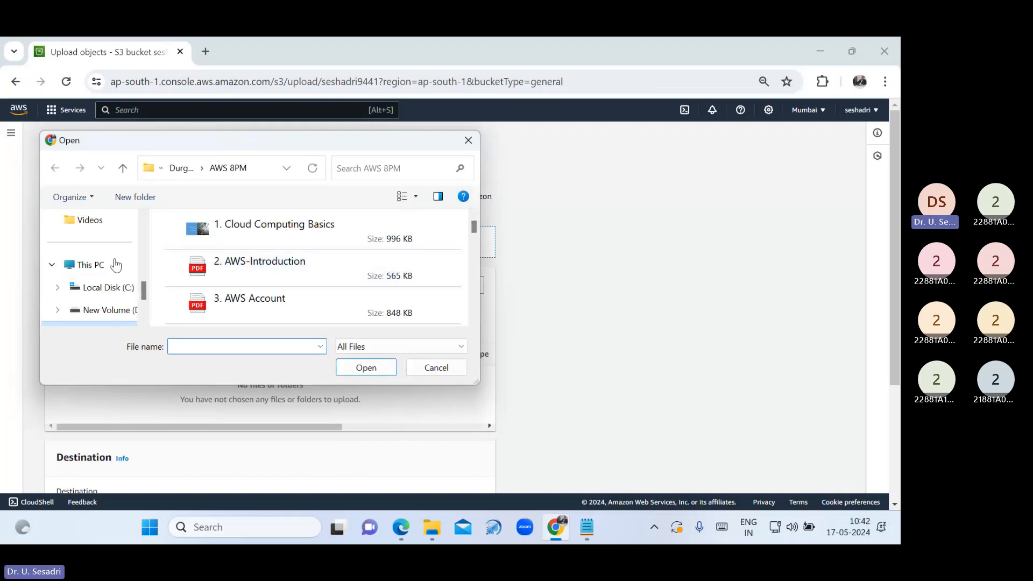
scroll(108, 288, up, 5)
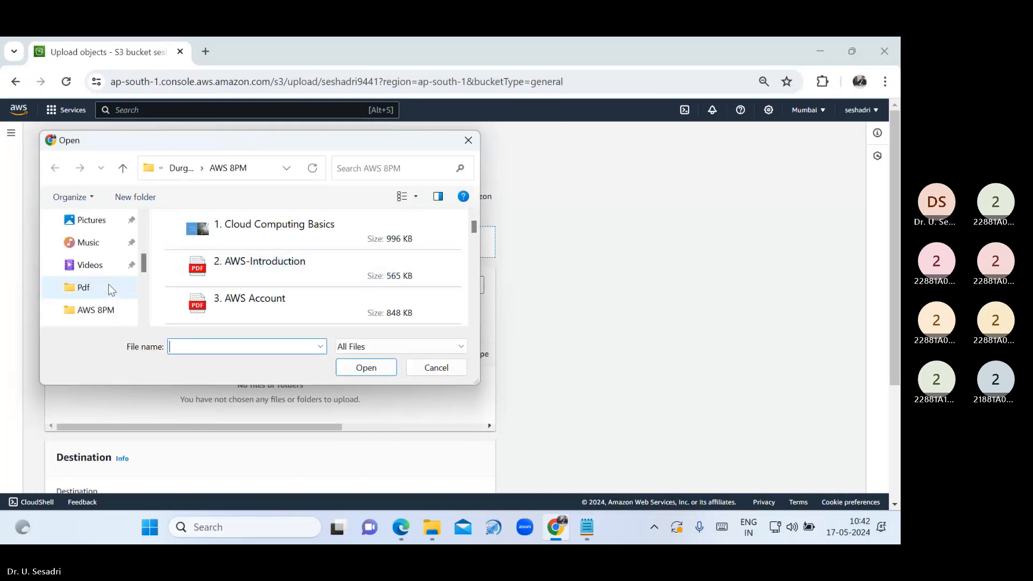
click(109, 245)
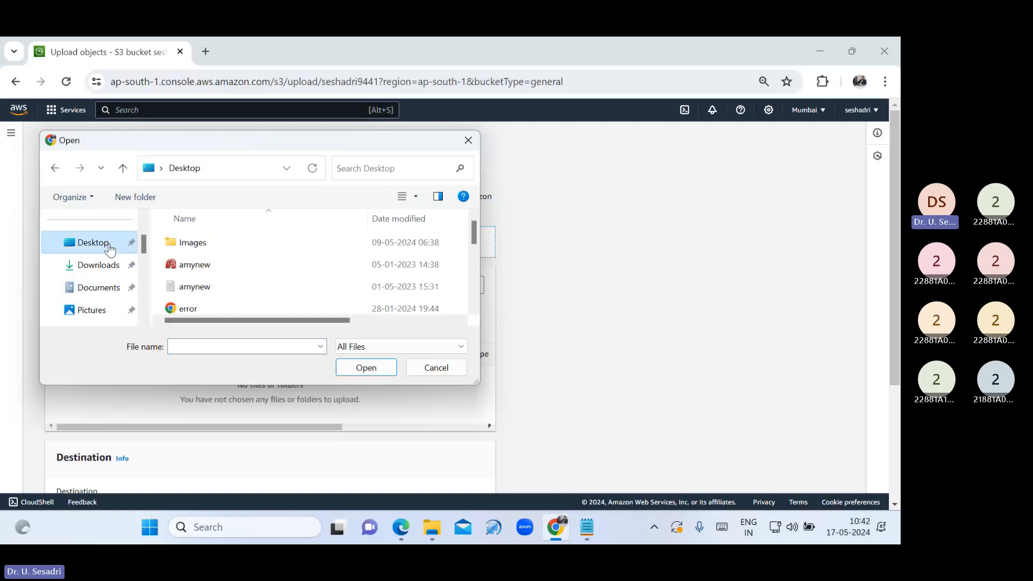
double_click(178, 243)
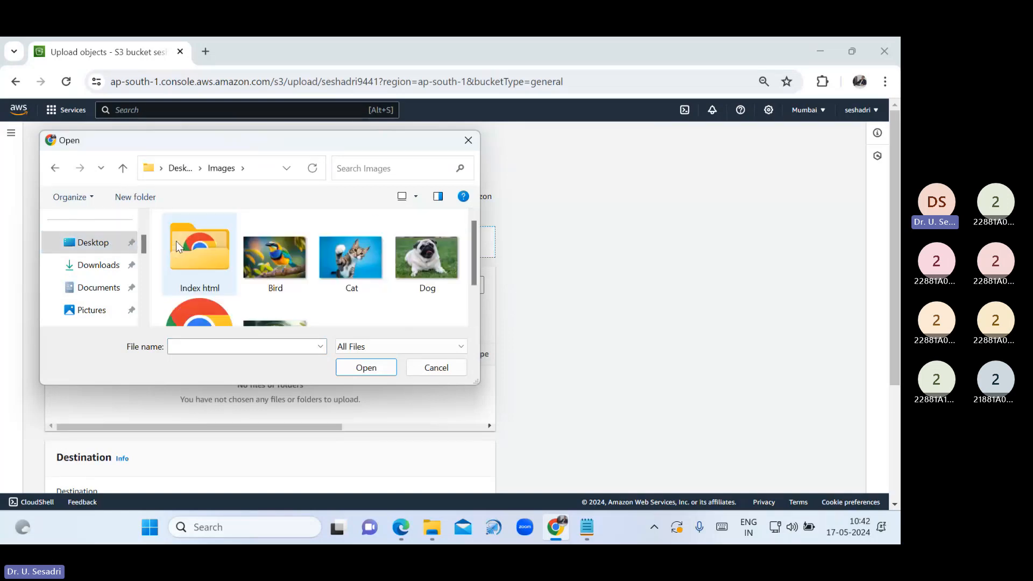
click(439, 251)
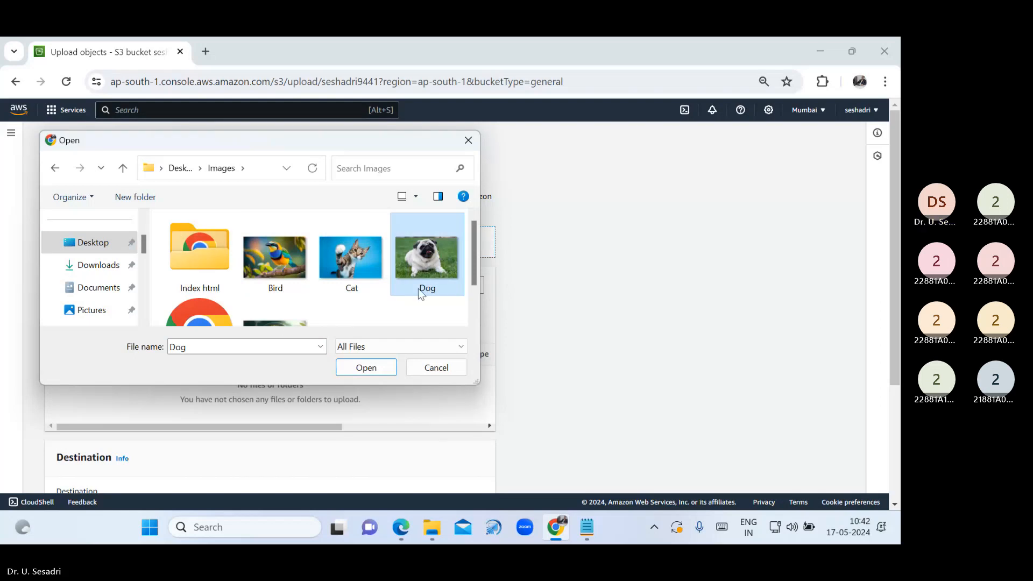
click(376, 366)
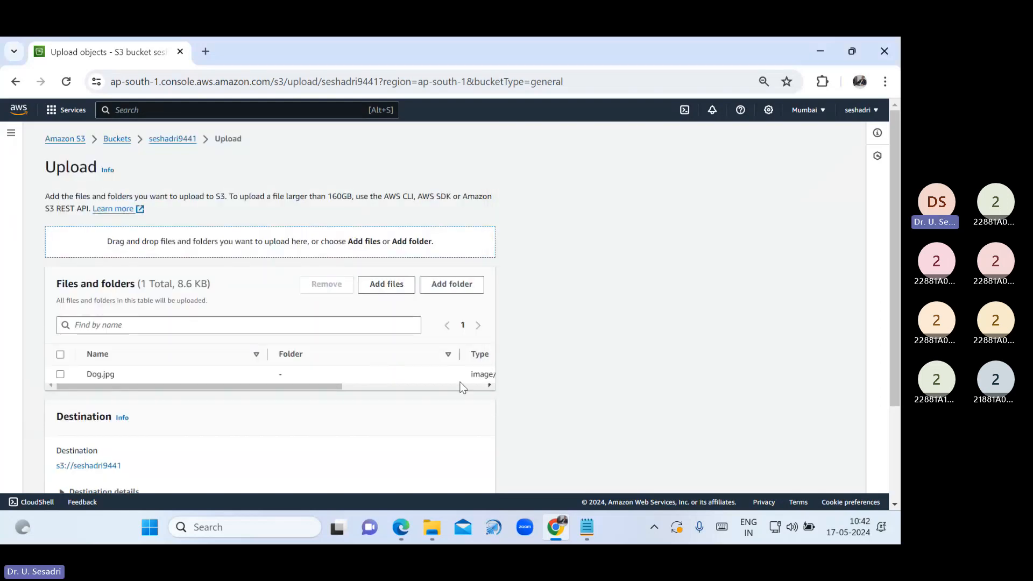
Give the Dog.jpg upload public-read access and acknowledge the public-access warning
scroll(457, 387, down, 3)
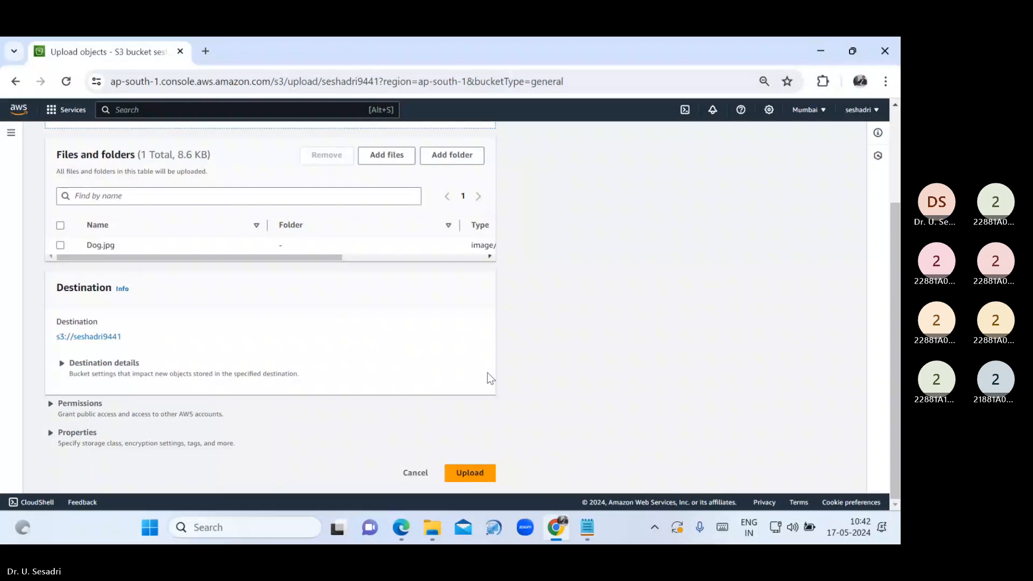
key(ctrl+plus)
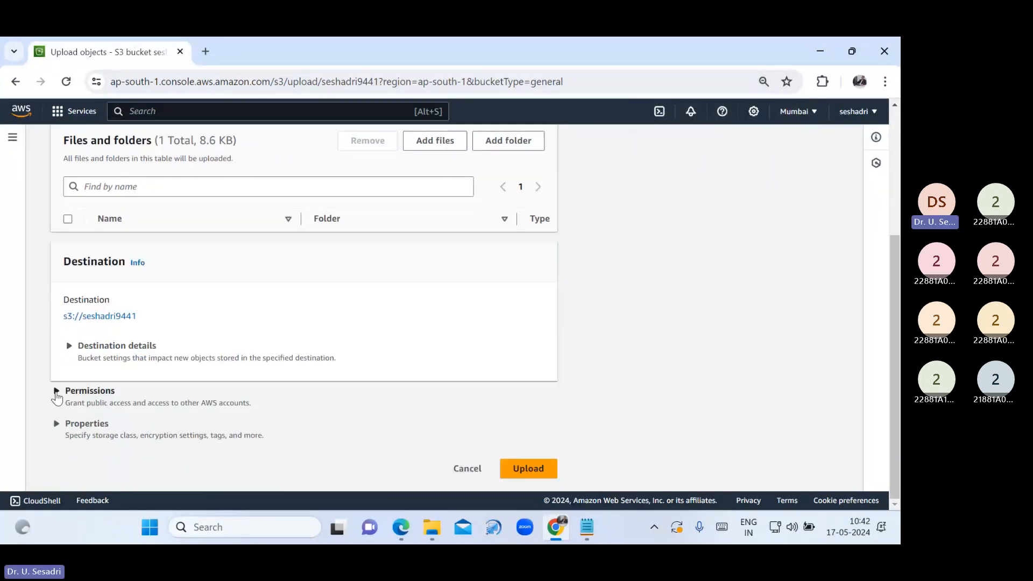
click(56, 391)
scroll(270, 425, down, 1)
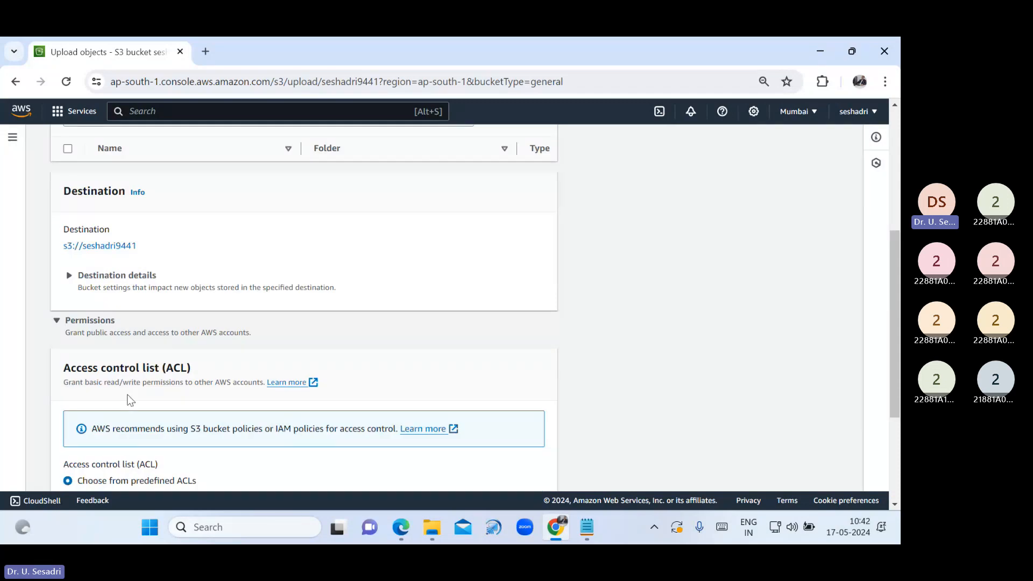
scroll(129, 400, down, 1)
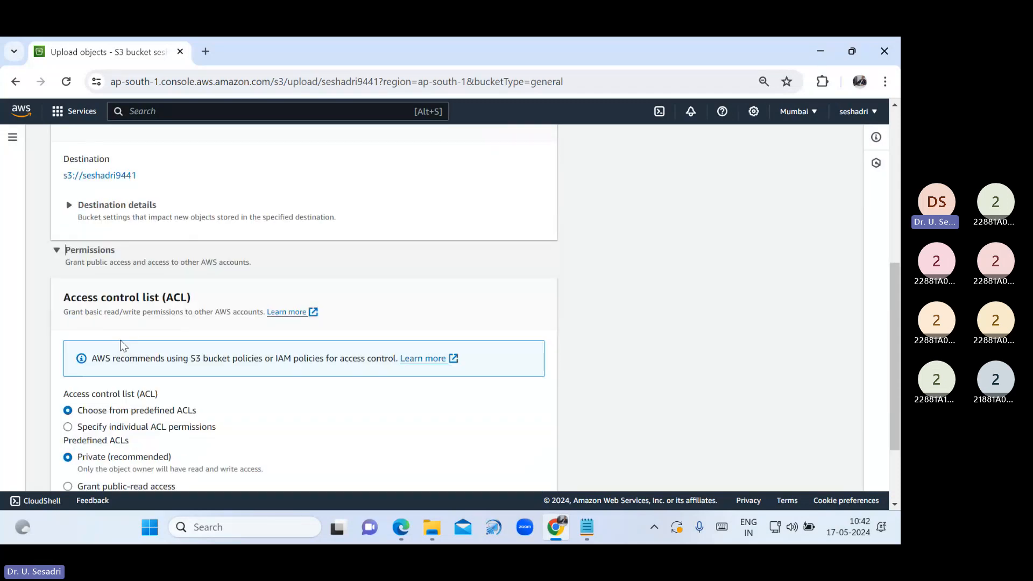
scroll(132, 392, down, 1)
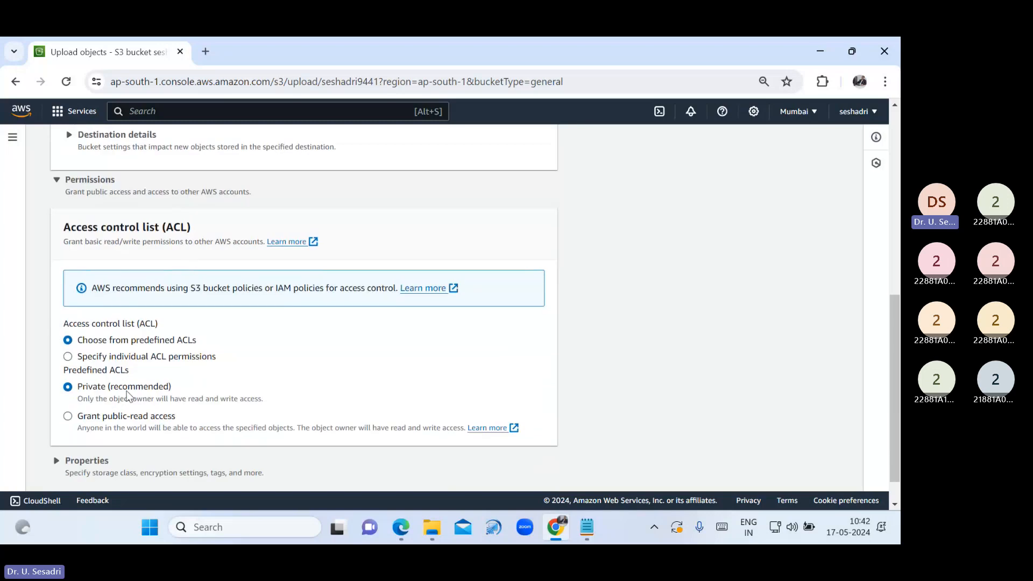
click(68, 417)
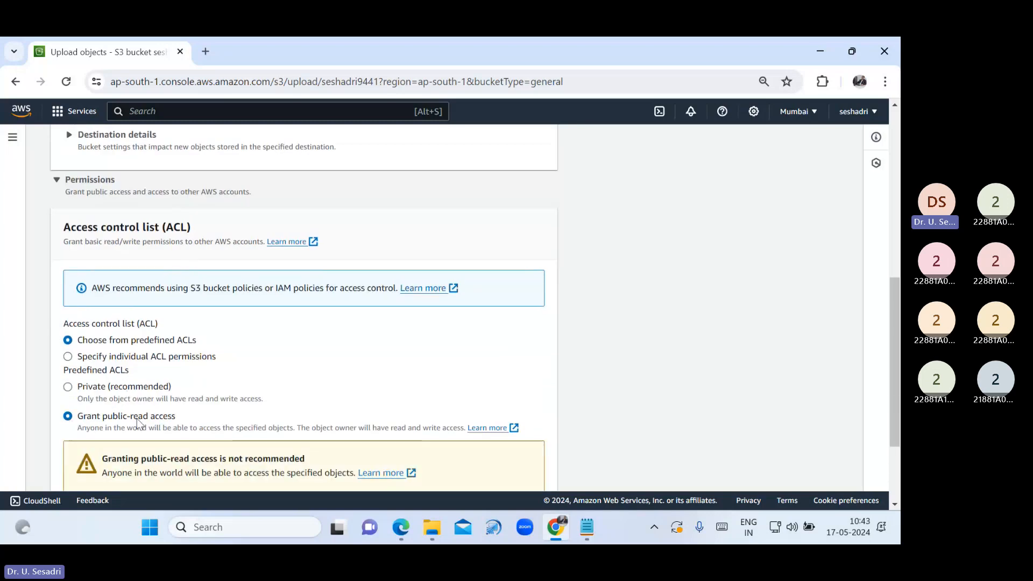
scroll(258, 412, down, 1)
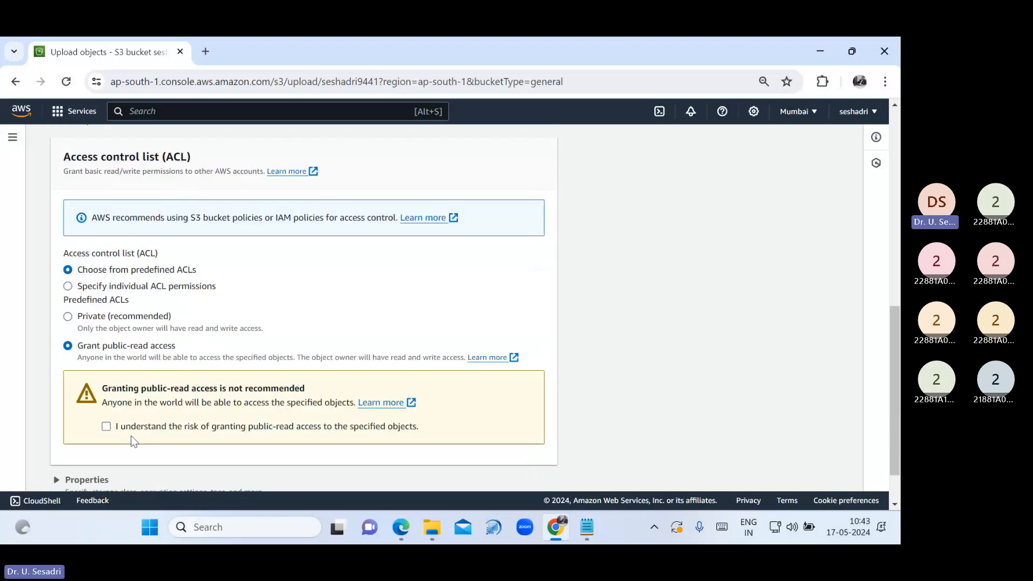
click(107, 428)
scroll(606, 397, down, 1)
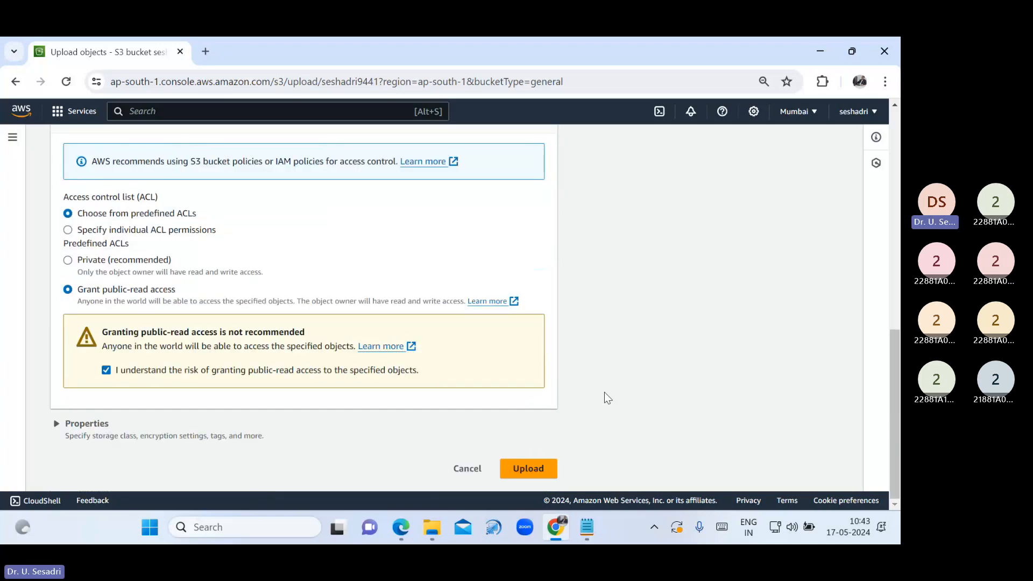
Upload Dog.jpg to seshadri9441, then return to the buckets list
click(541, 469)
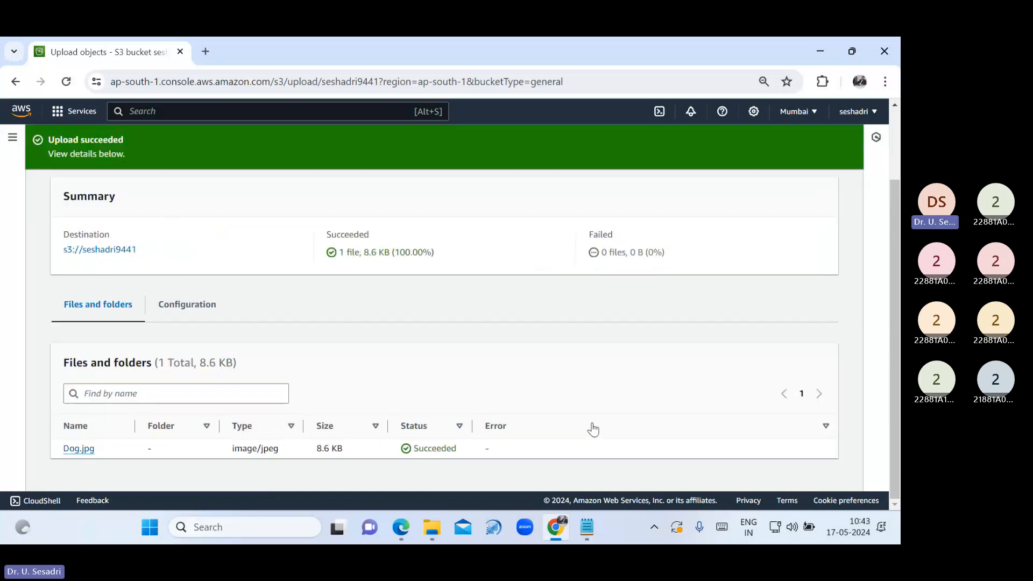
scroll(828, 292, up, 1)
click(812, 195)
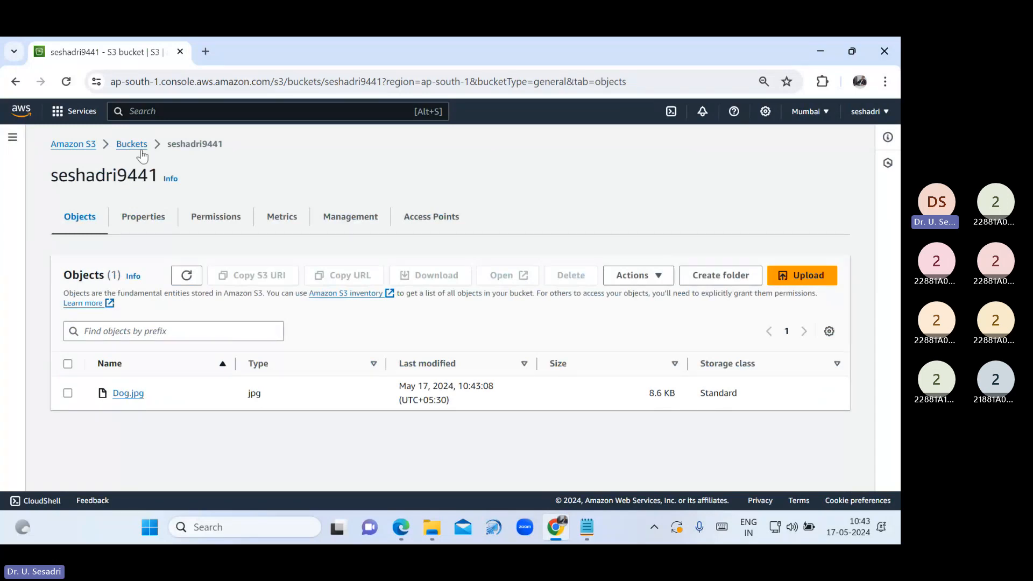
click(132, 144)
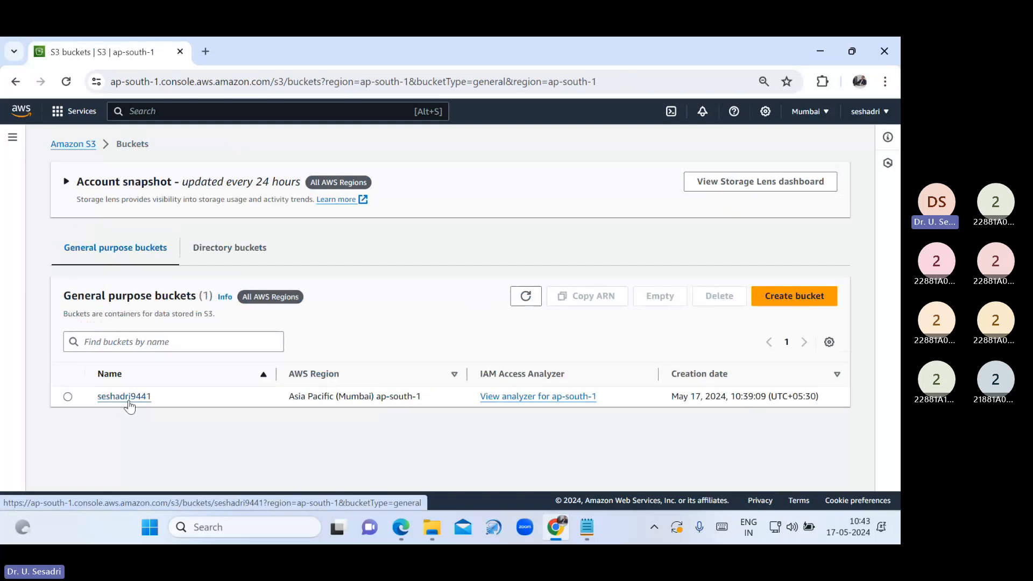
Open Dog.jpg's details in the seshadri9441 bucket and copy its Object URL
click(128, 398)
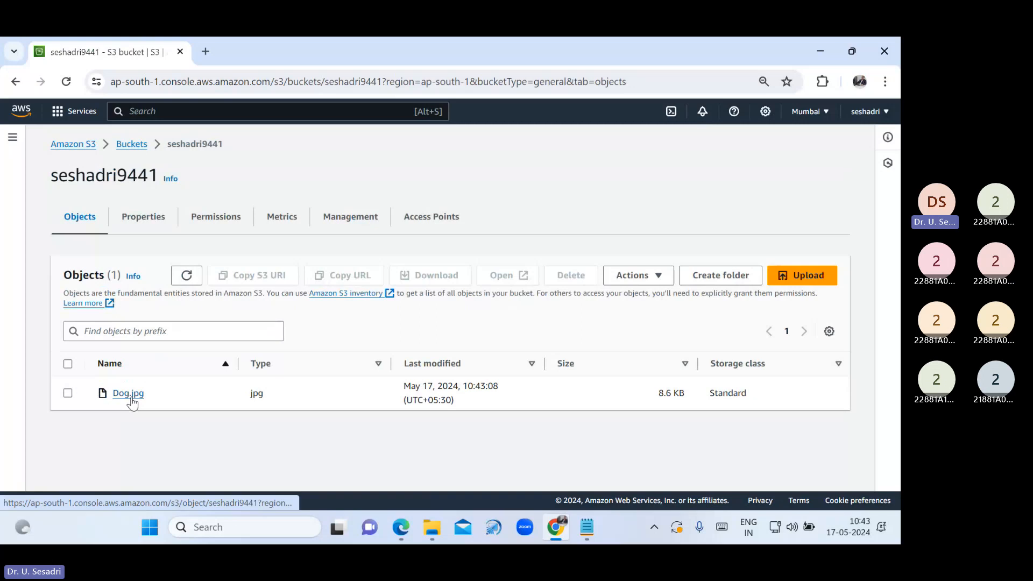
click(129, 394)
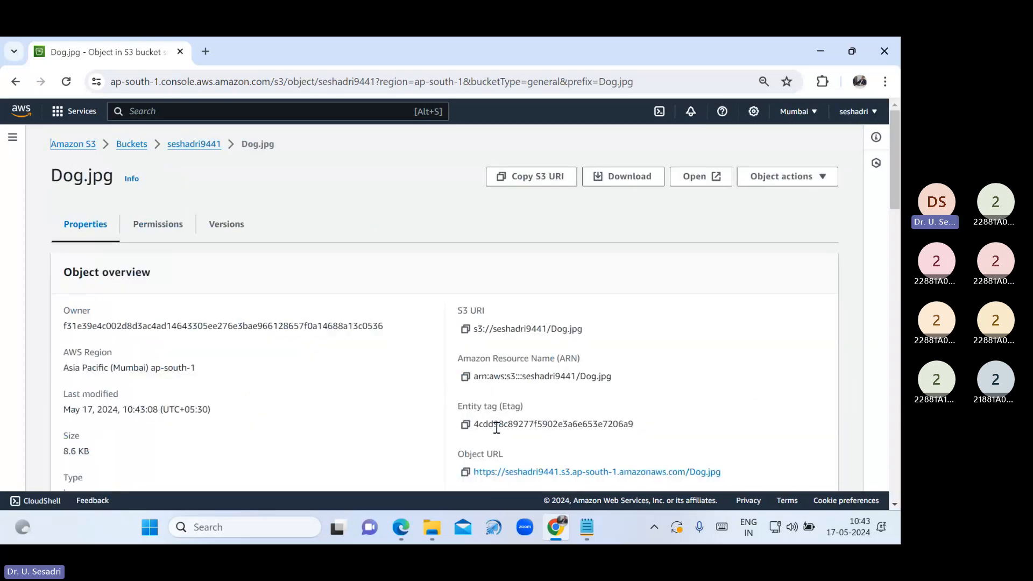
click(465, 472)
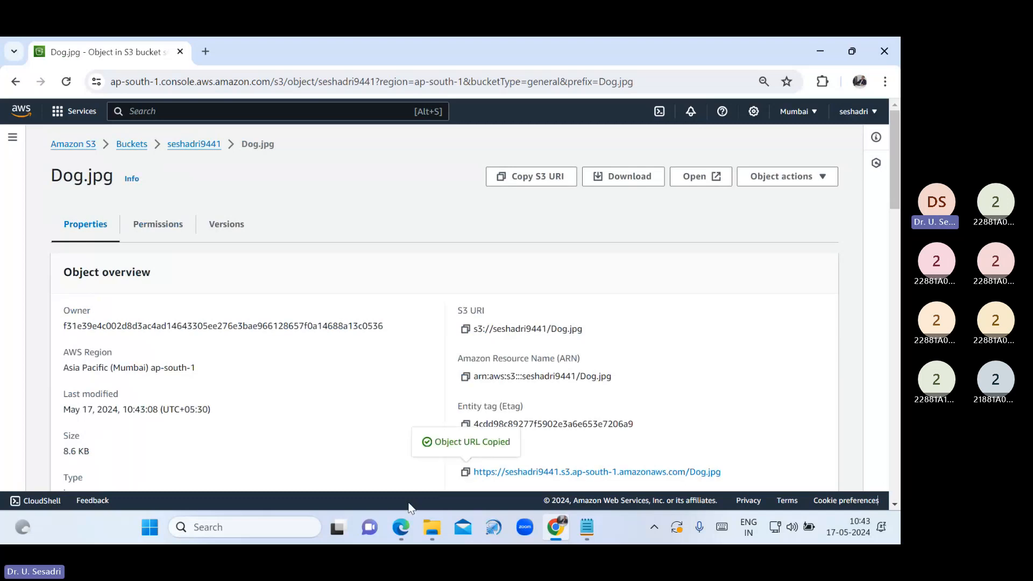
Paste and send Dog.jpg's S3 object URL in the Teams meeting chat, then return to Chrome
mouse_move(403, 530)
click(344, 468)
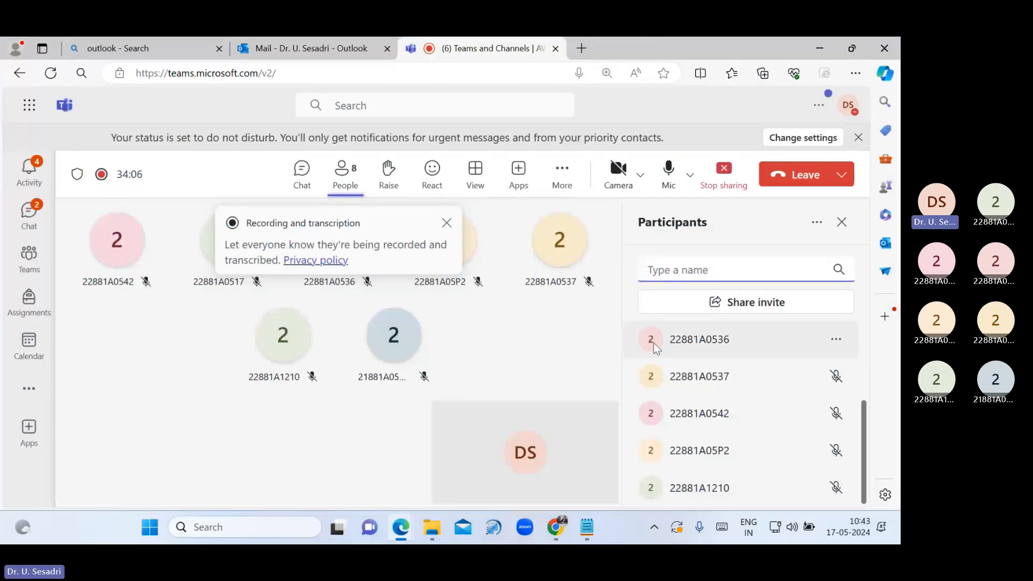
click(301, 172)
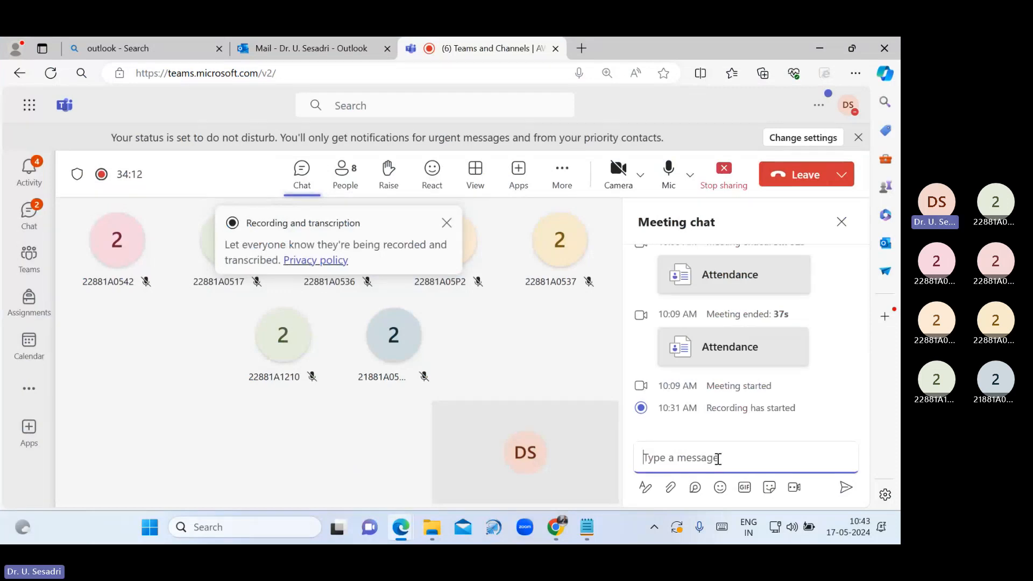
key(ctrl+v)
key(Return)
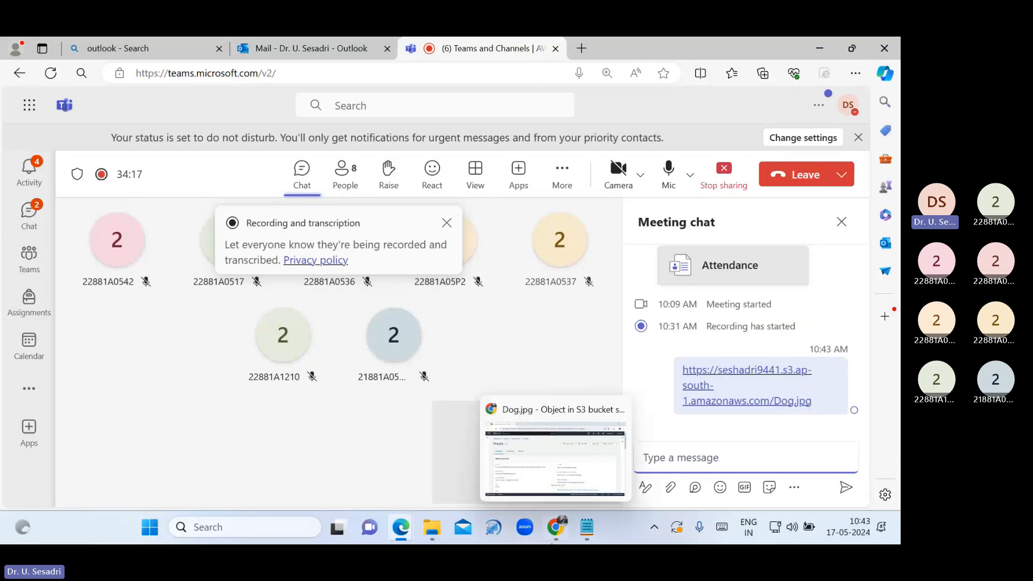
click(564, 533)
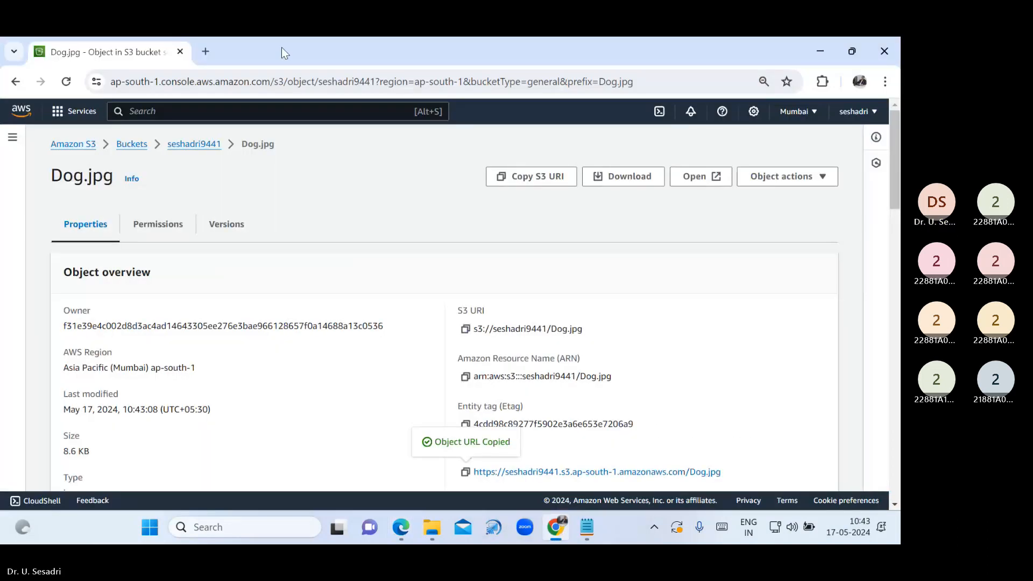
Load Dog.jpg's object URL in a new tab to see the pug photo, then return to the S3 console
click(214, 51)
key(ctrl+v)
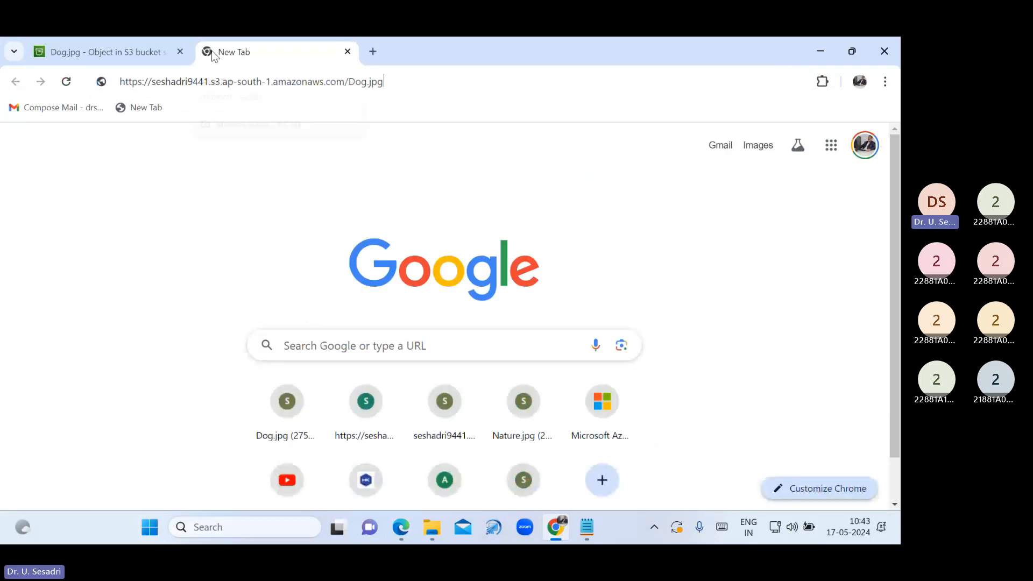
key(Return)
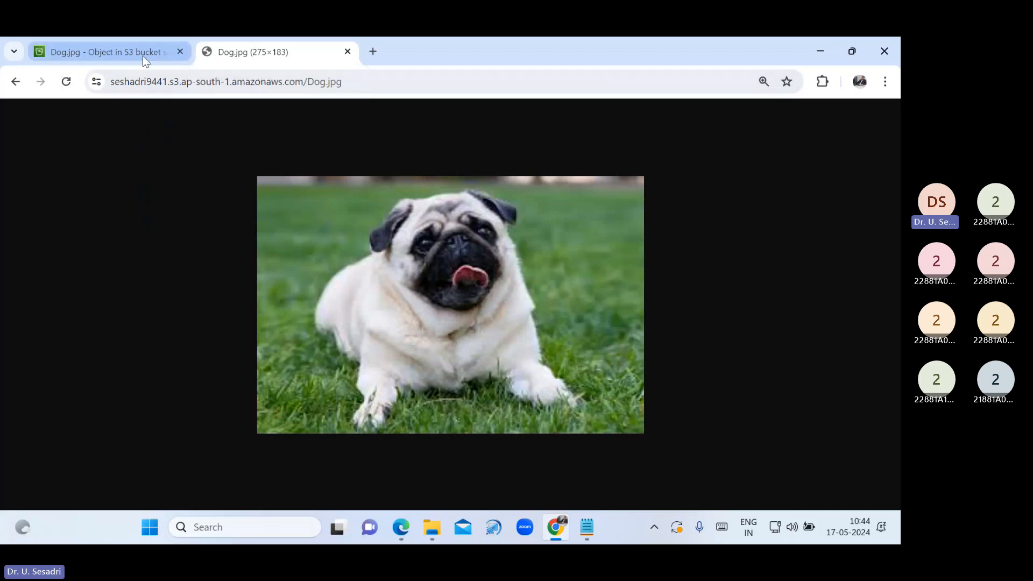
click(109, 48)
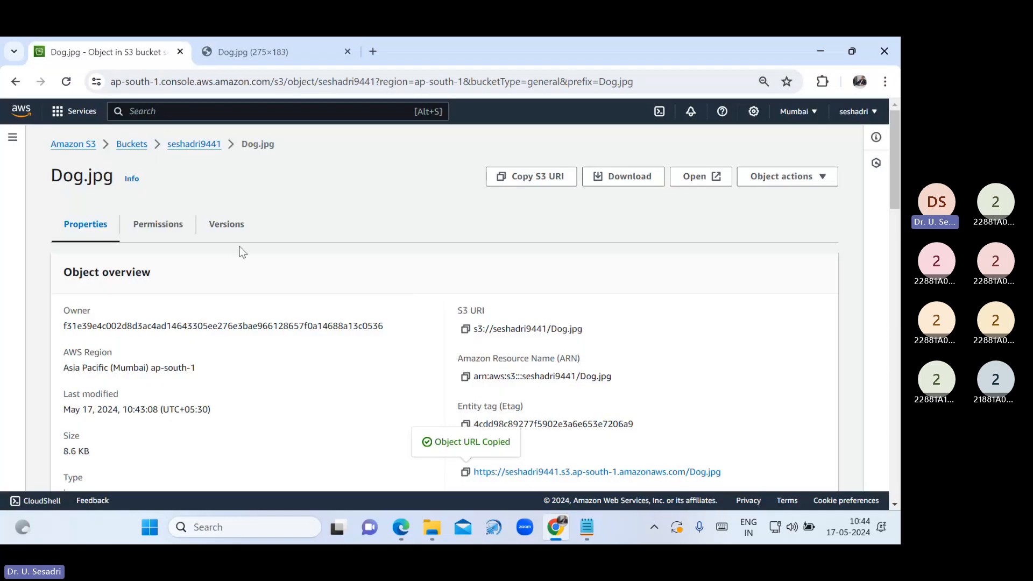
Upload Cat.jpg from the Images folder into the seshadri9441 bucket
click(183, 143)
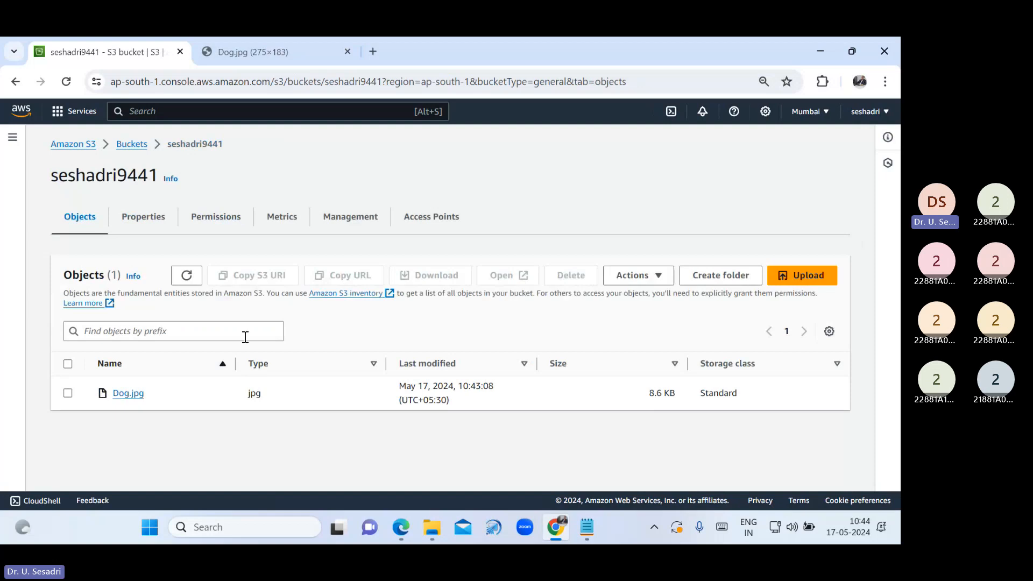
click(133, 145)
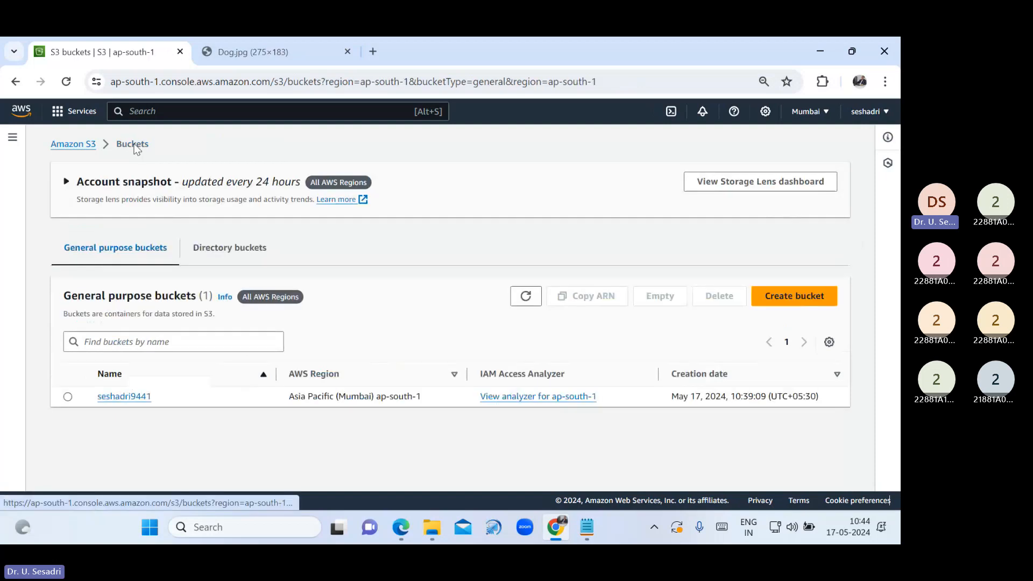
click(135, 398)
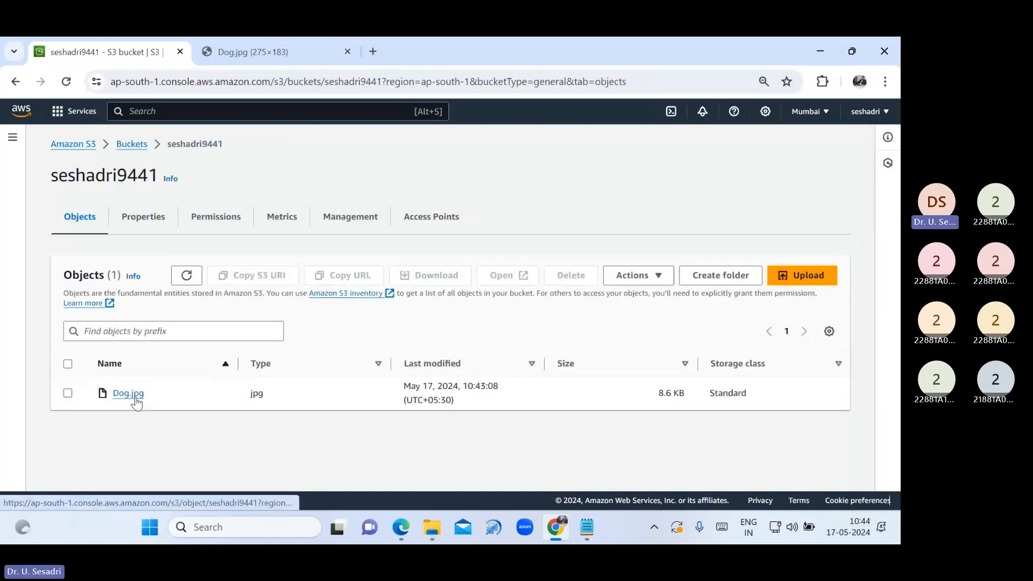
click(792, 279)
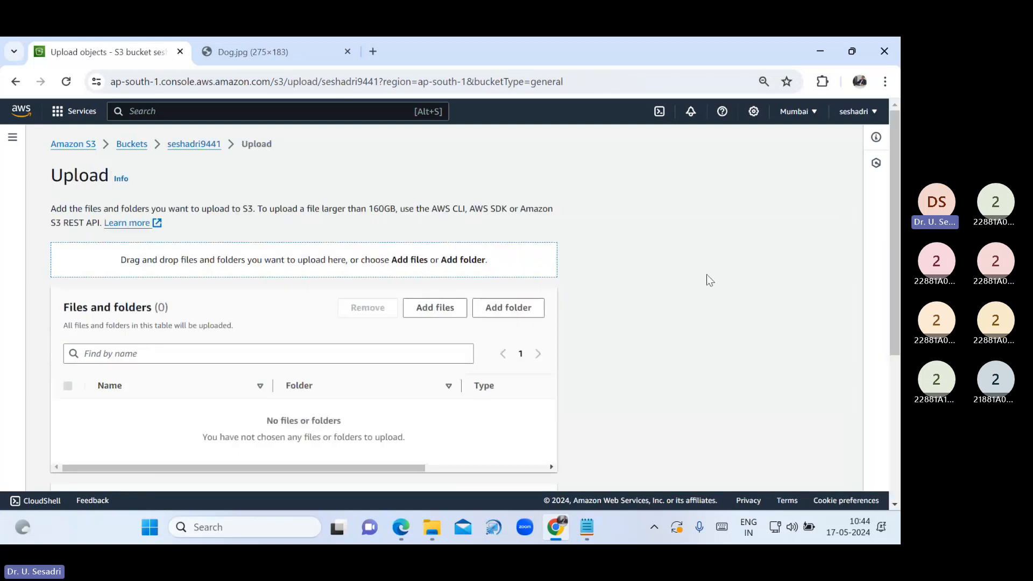
click(430, 309)
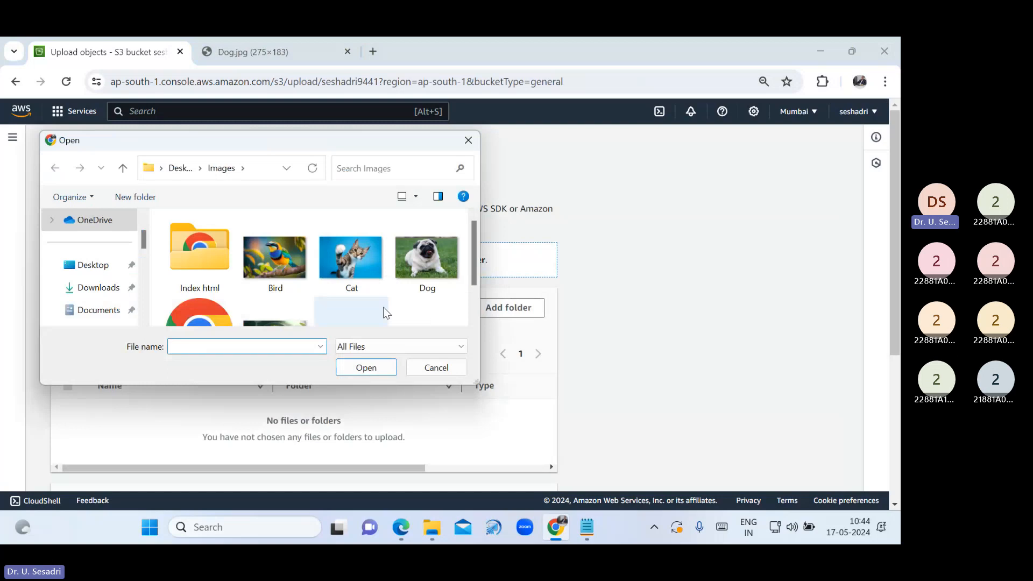
click(346, 270)
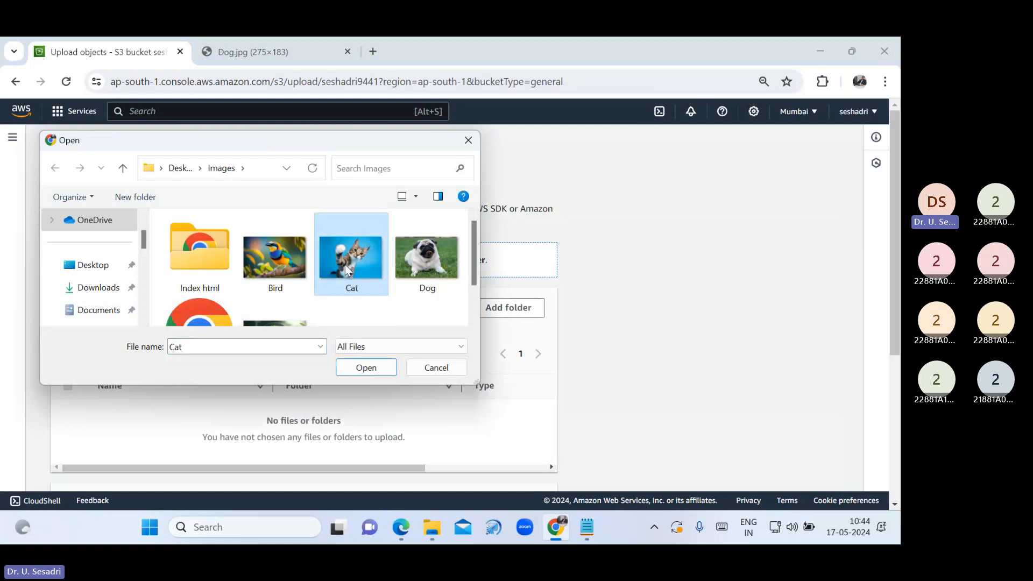
click(366, 368)
scroll(516, 396, down, 3)
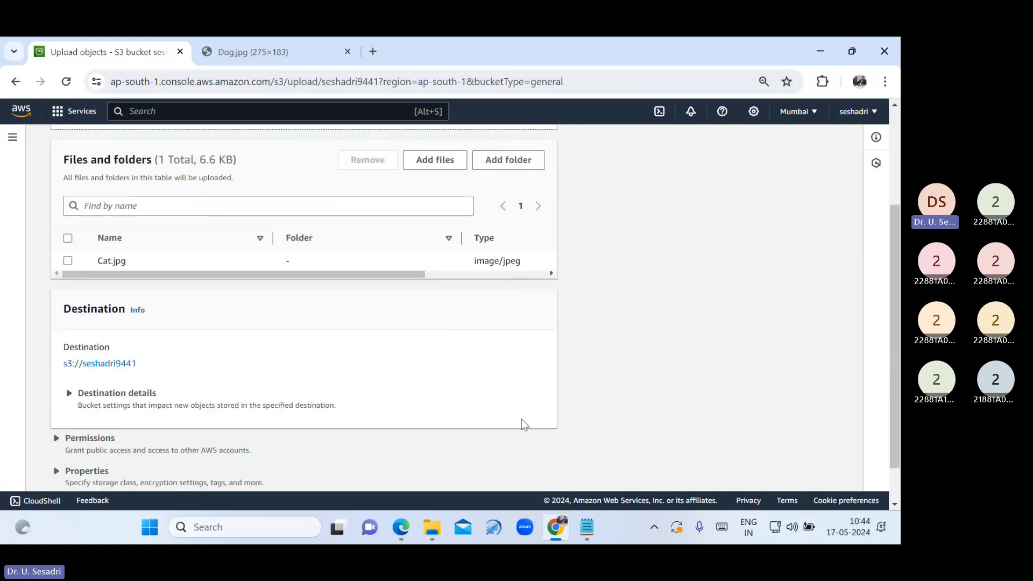
scroll(522, 419, down, 2)
click(532, 470)
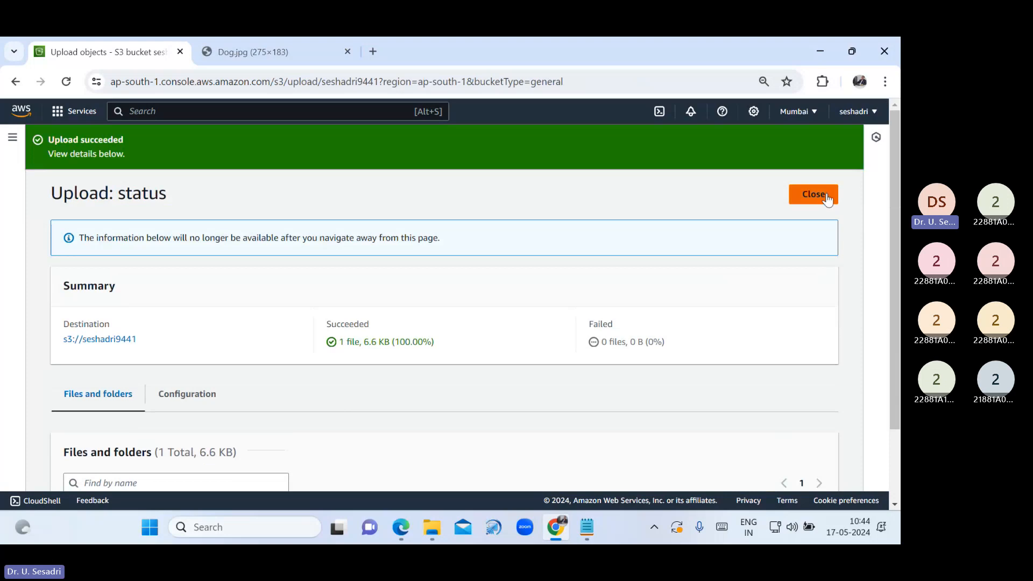
click(827, 197)
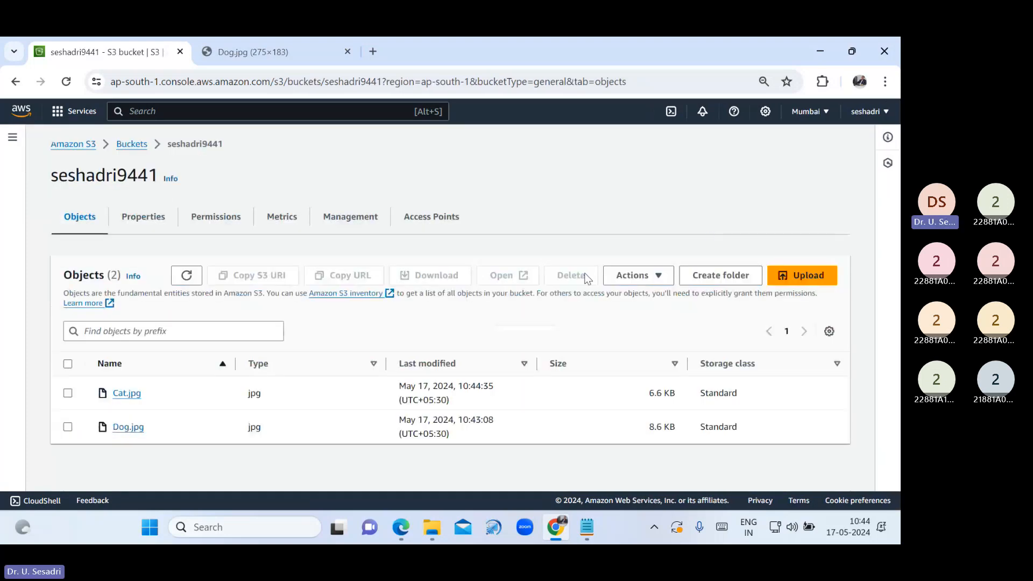
Copy Cat.jpg's object URL and post it in the Teams meeting chat
click(127, 393)
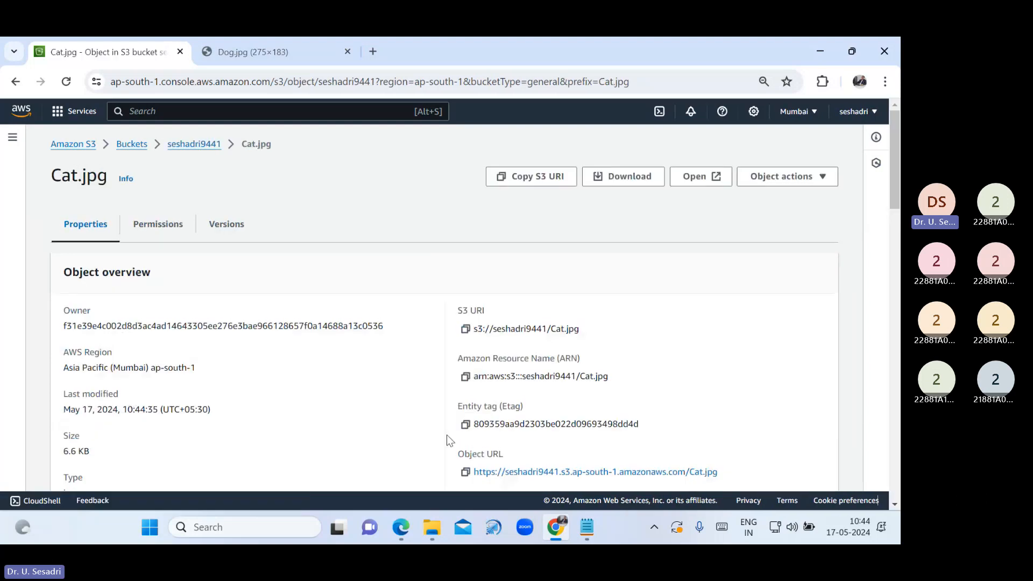
scroll(446, 437, down, 1)
click(464, 408)
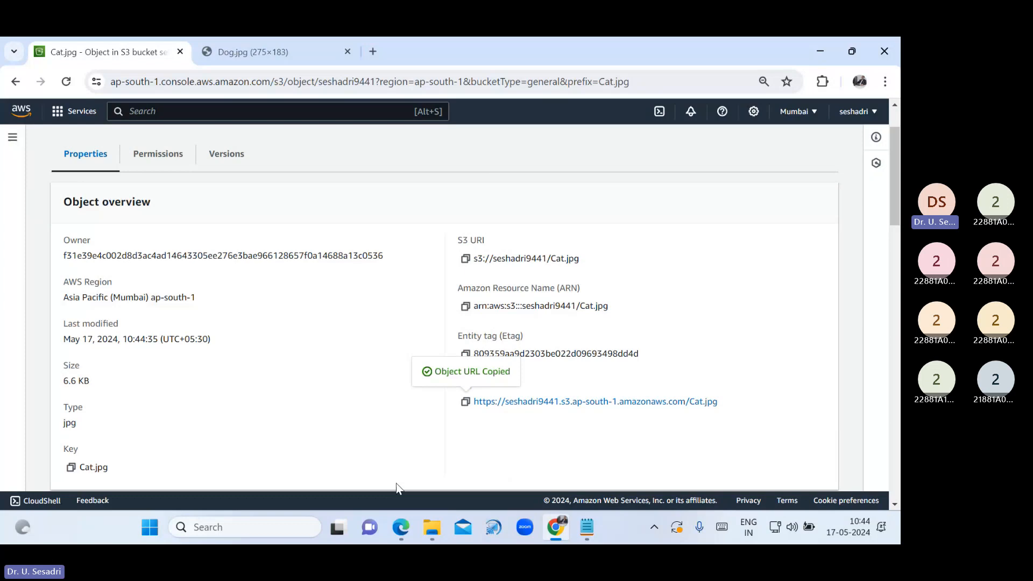
mouse_move(401, 527)
click(352, 464)
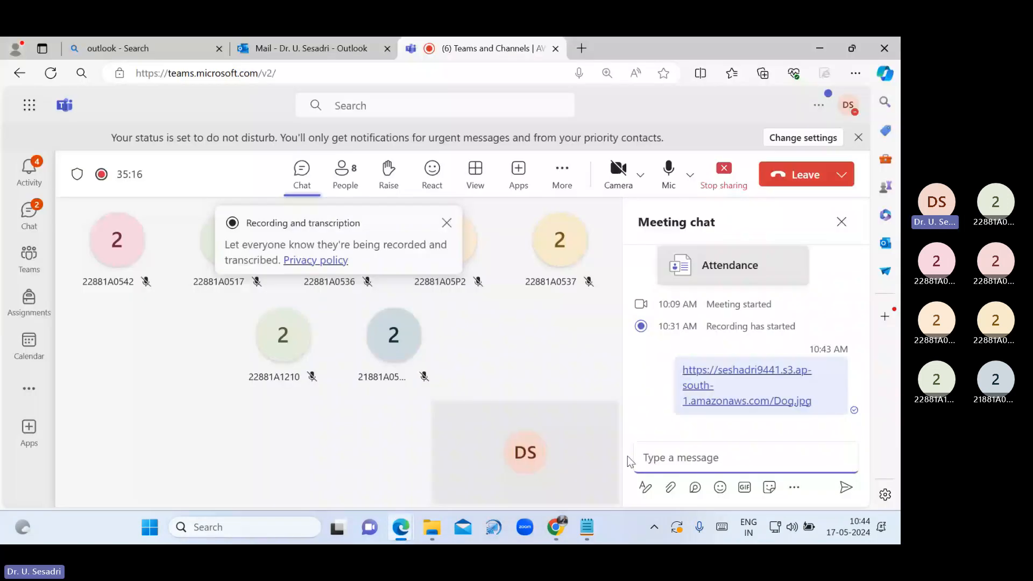
click(666, 458)
key(ctrl+v)
key(Return)
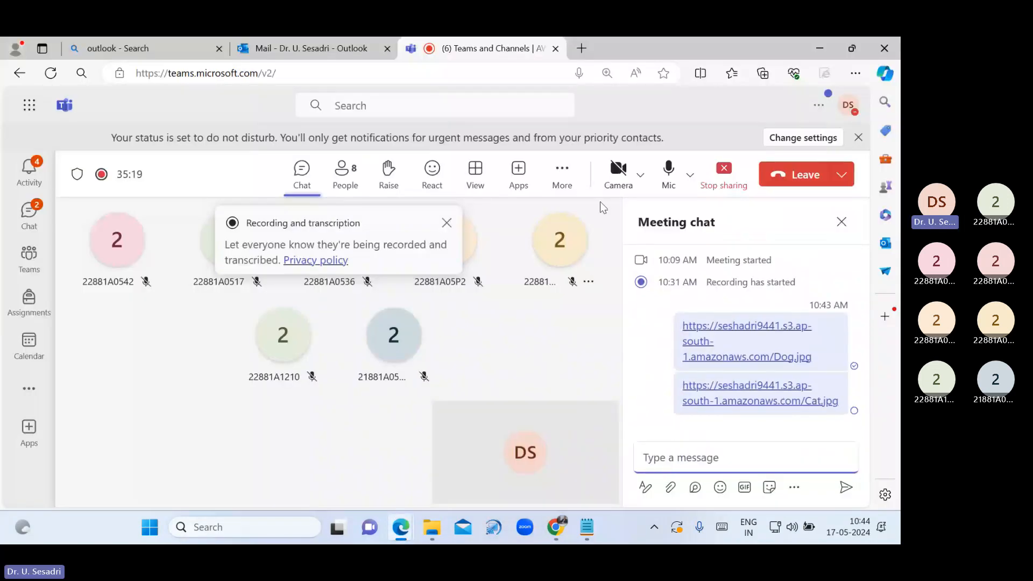
click(554, 535)
click(378, 47)
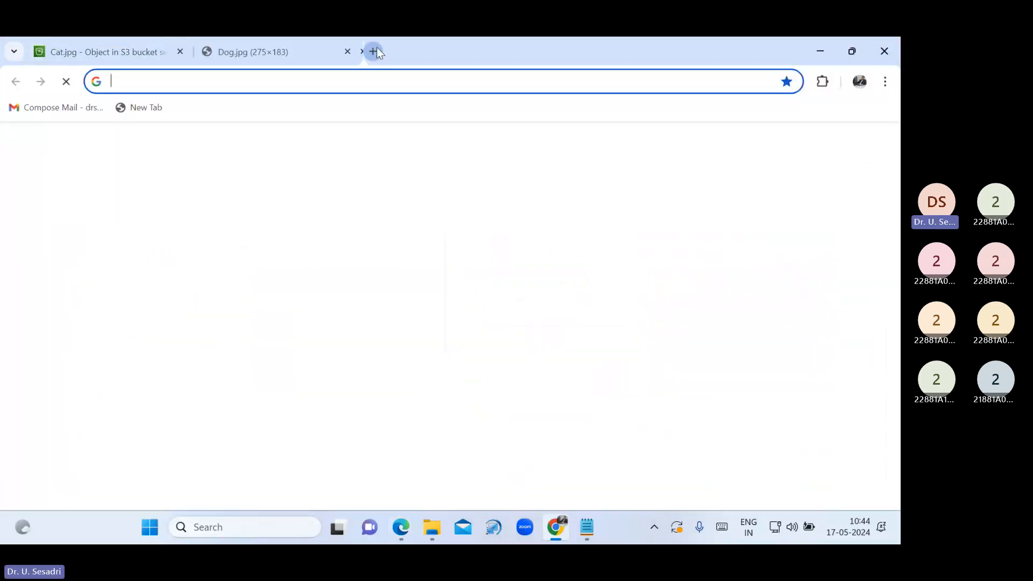
Load Cat.jpg's object URL, confirm the AccessDenied error, then return to Cat.jpg's details
key(ctrl+v)
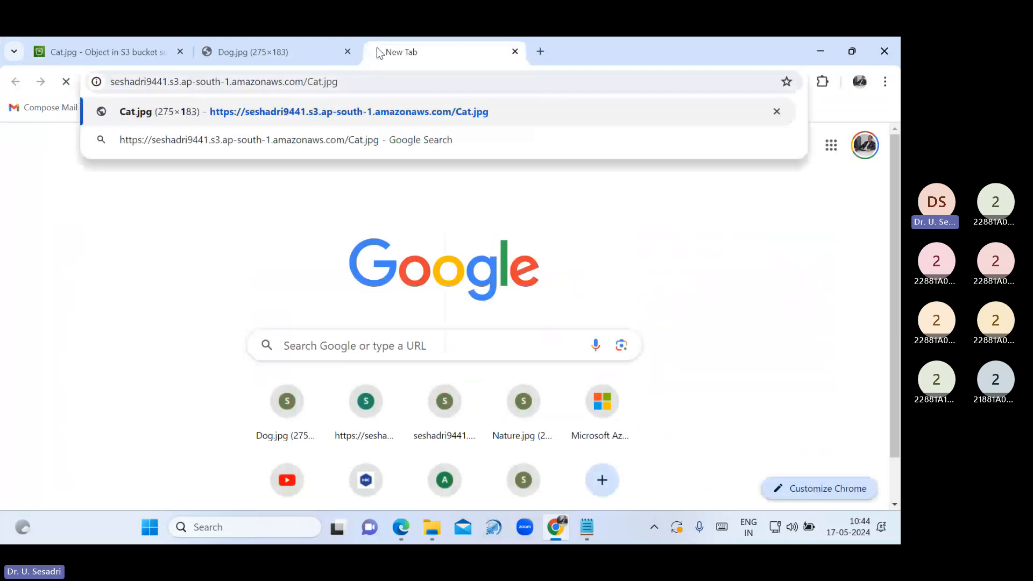
key(Return)
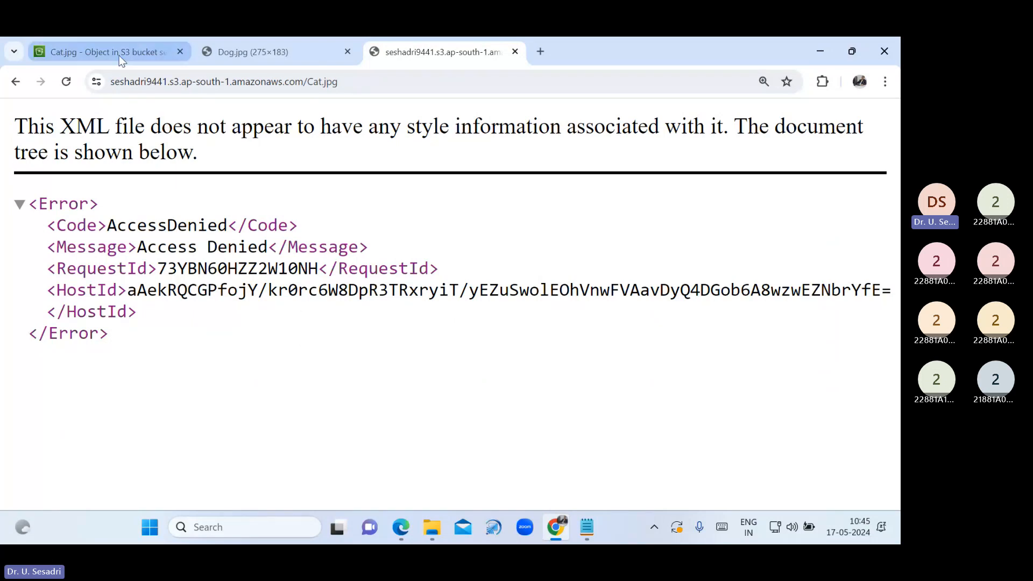
mouse_move(119, 57)
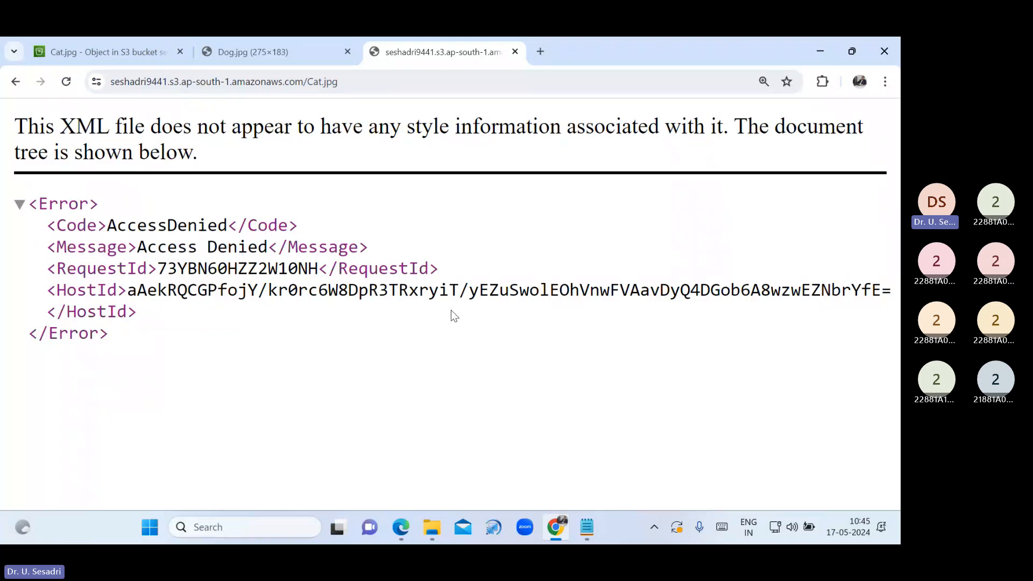
drag(29, 202, 97, 201)
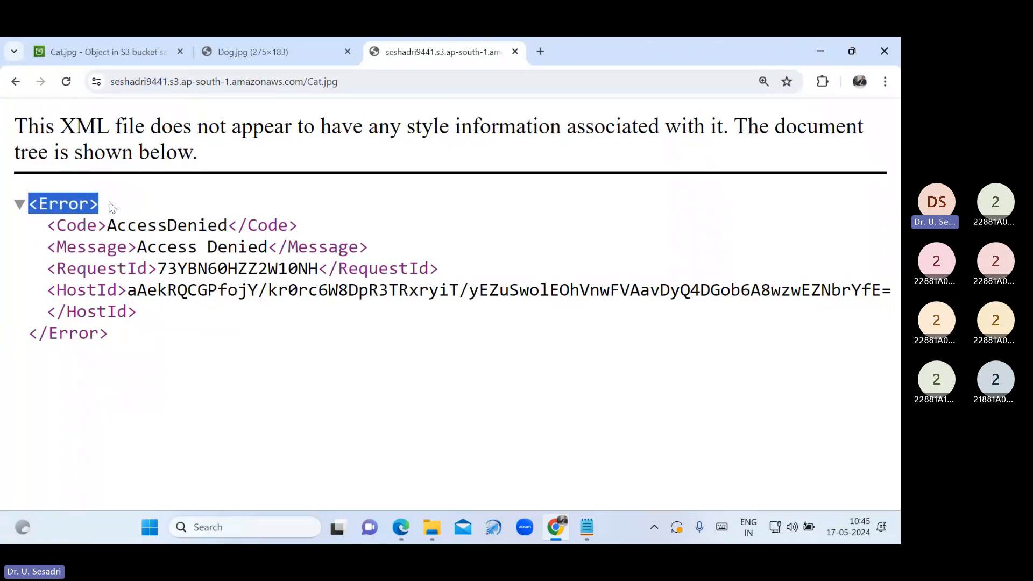
click(129, 238)
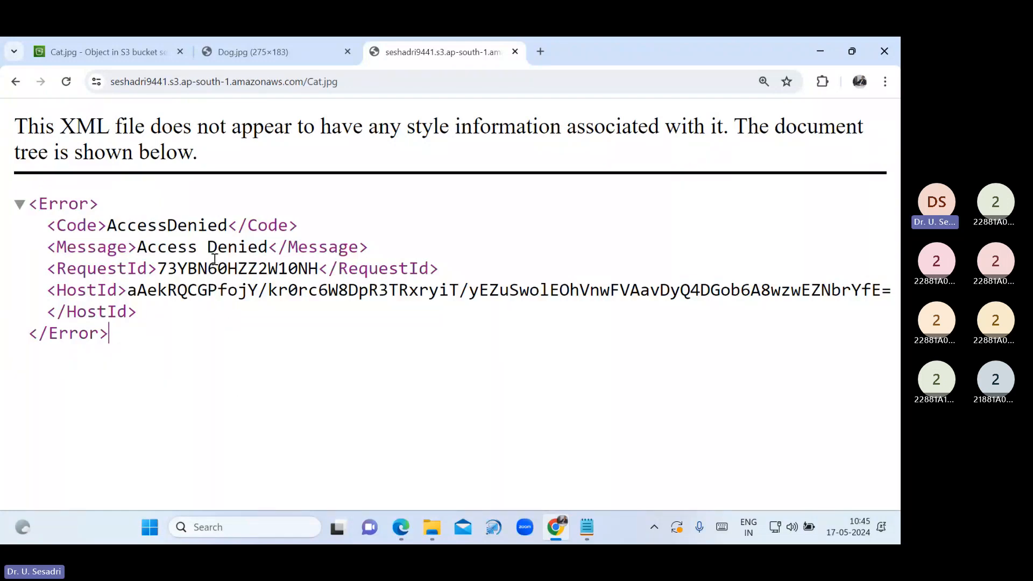
click(134, 50)
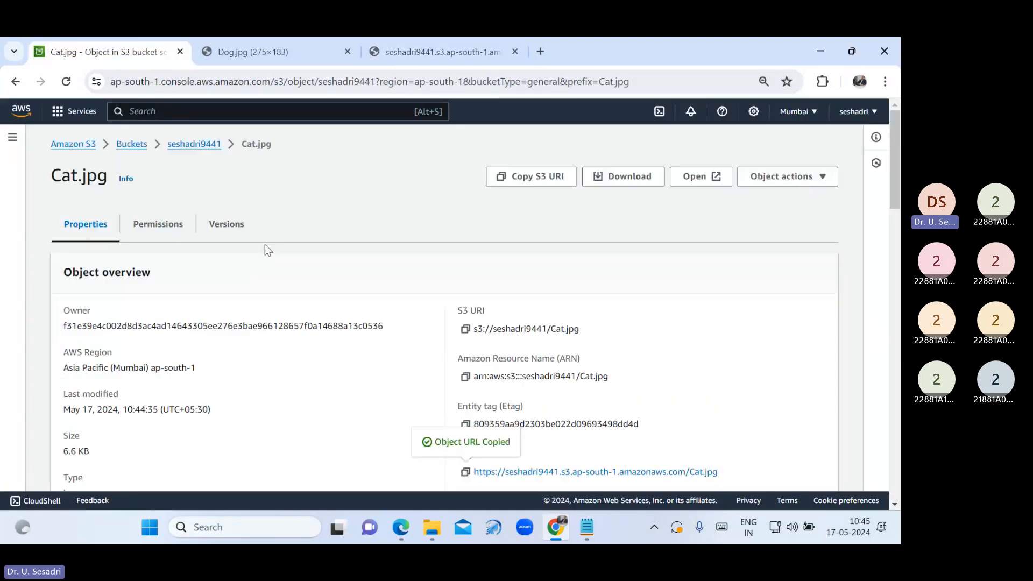
Navigate from the buckets list back to Cat.jpg and show its Permissions tab with the ACL
click(188, 145)
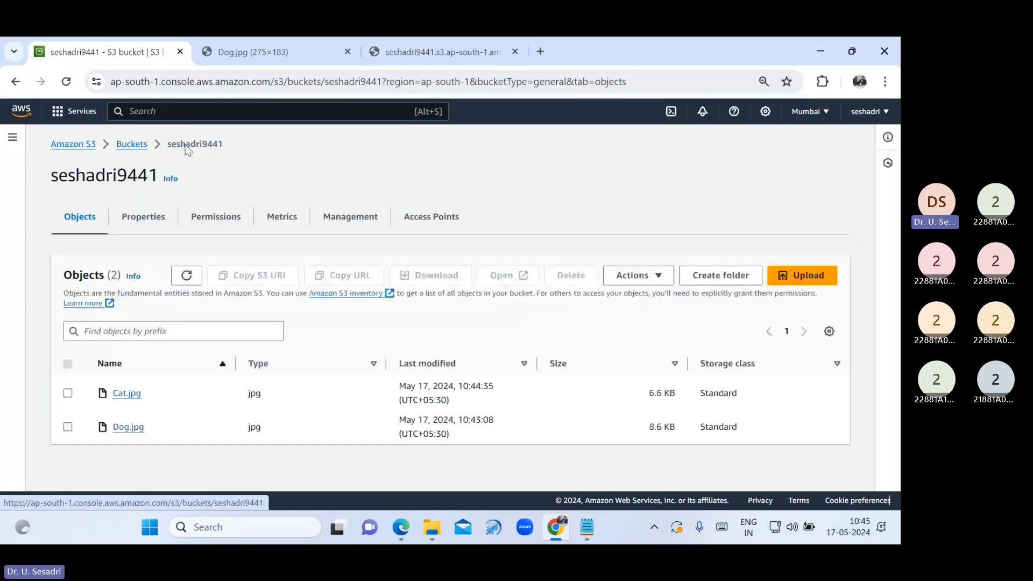
click(132, 144)
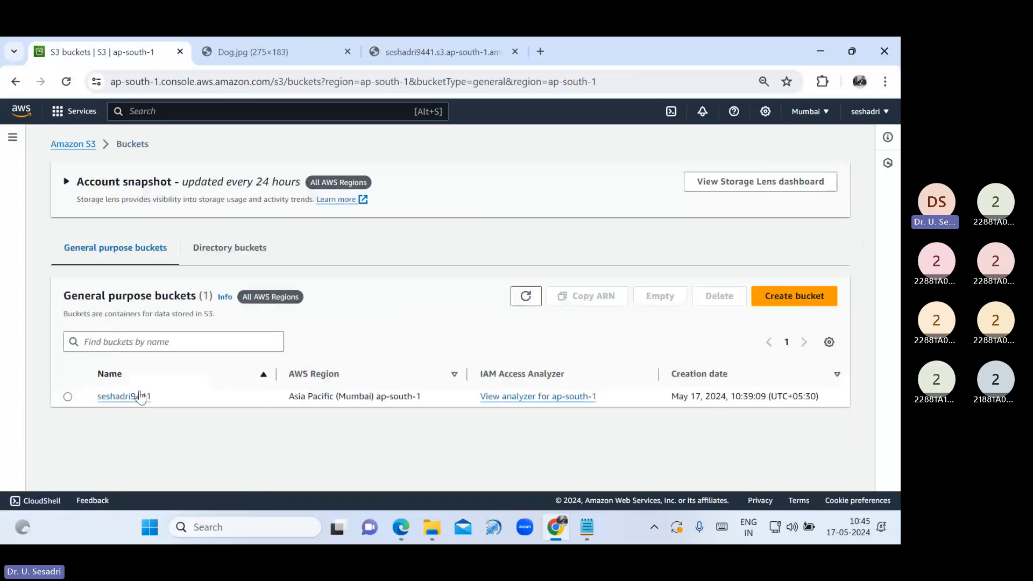
click(140, 397)
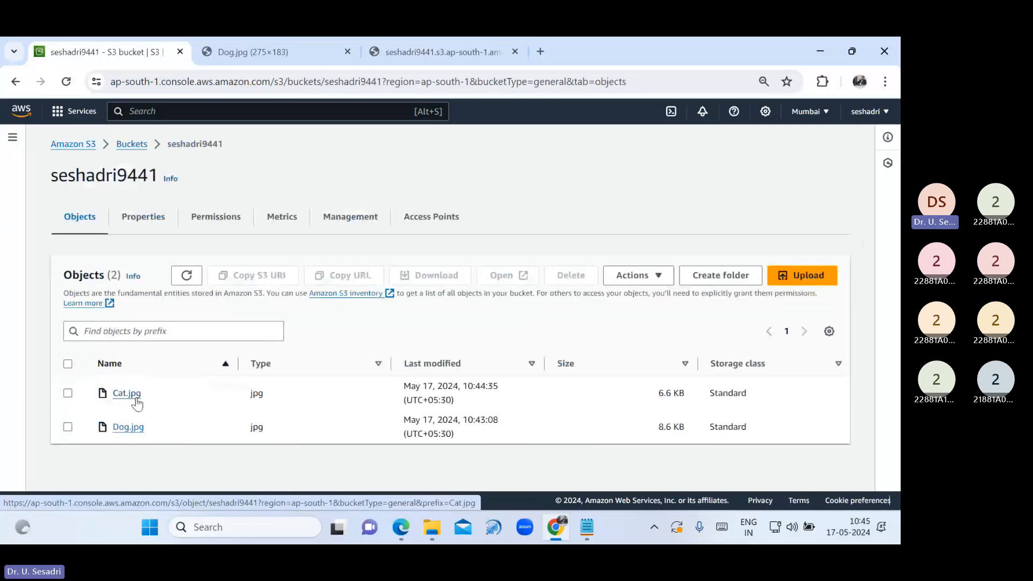
click(135, 398)
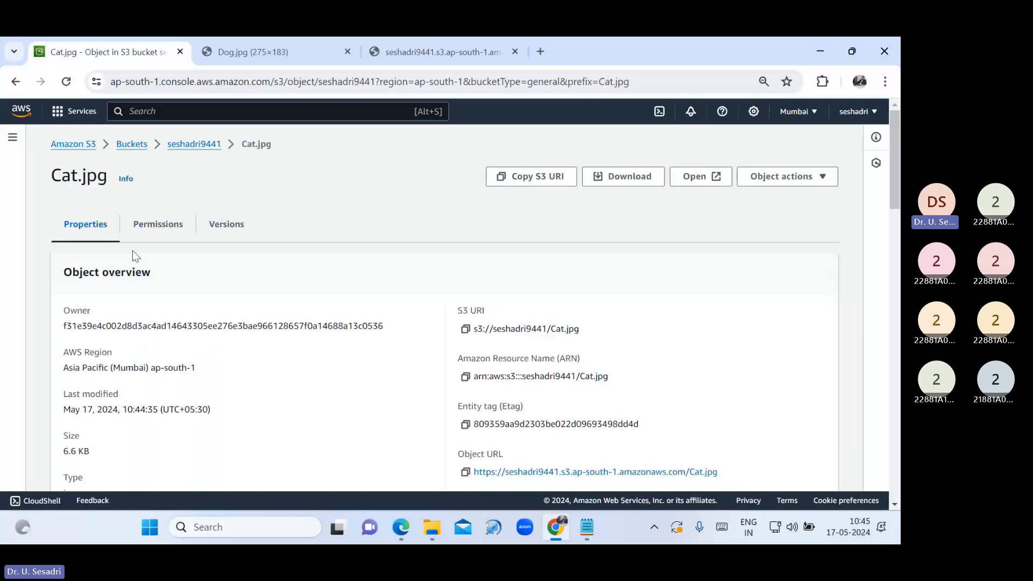
click(143, 233)
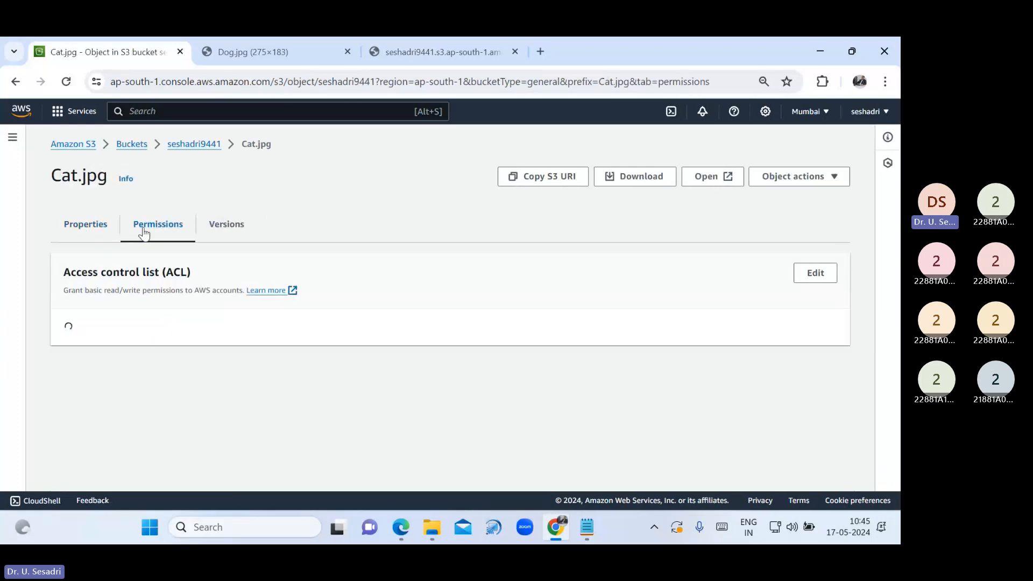
click(227, 232)
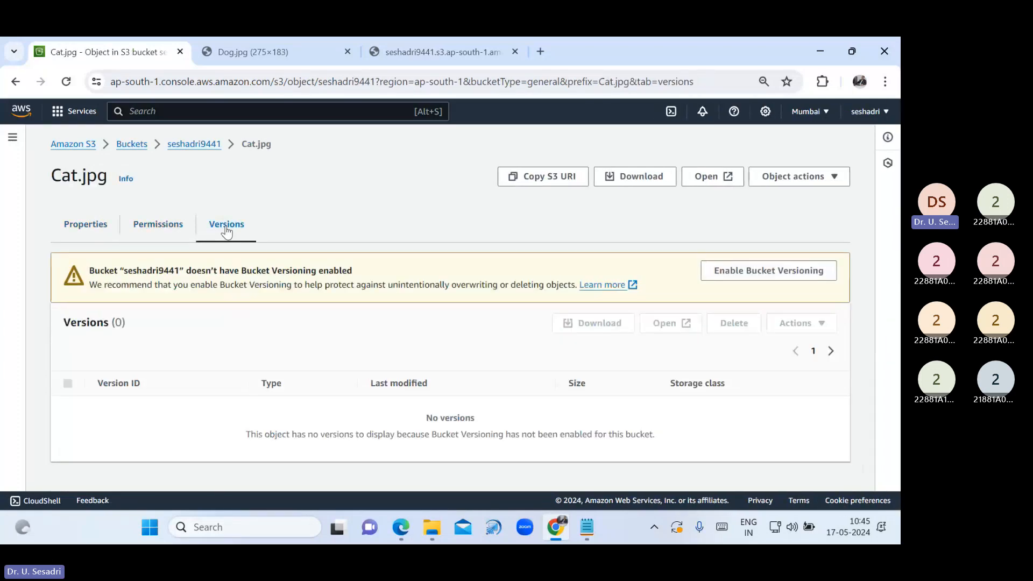
click(158, 230)
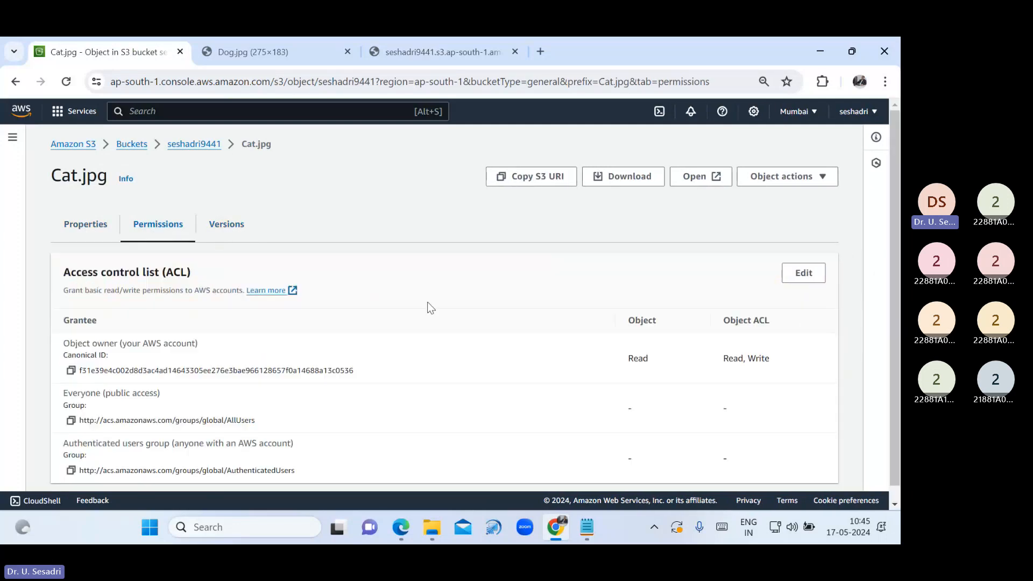
Grant Everyone (public access) Read on Cat.jpg's object and object ACL, acknowledge the warning, and save
click(804, 273)
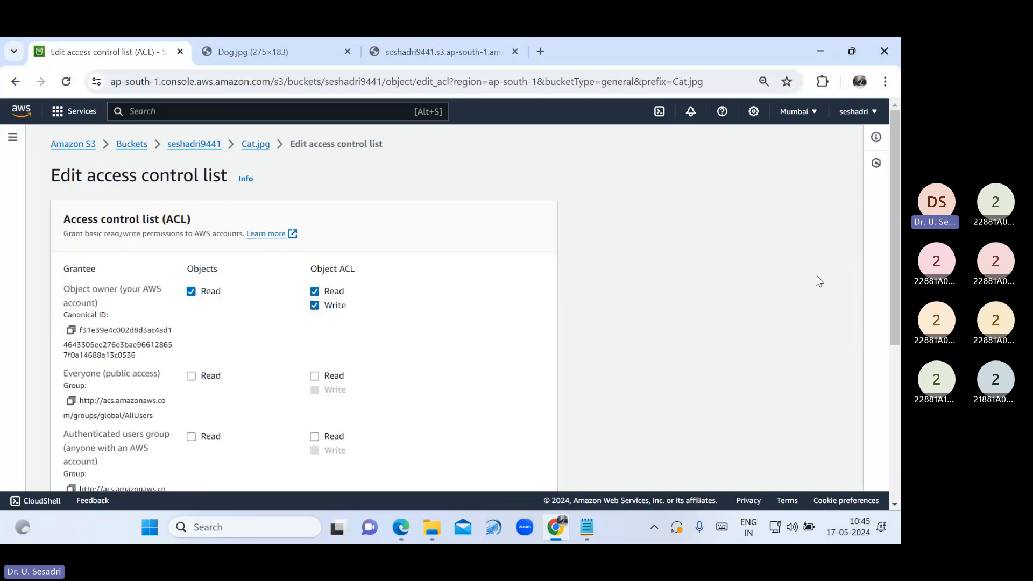
scroll(489, 422, down, 1)
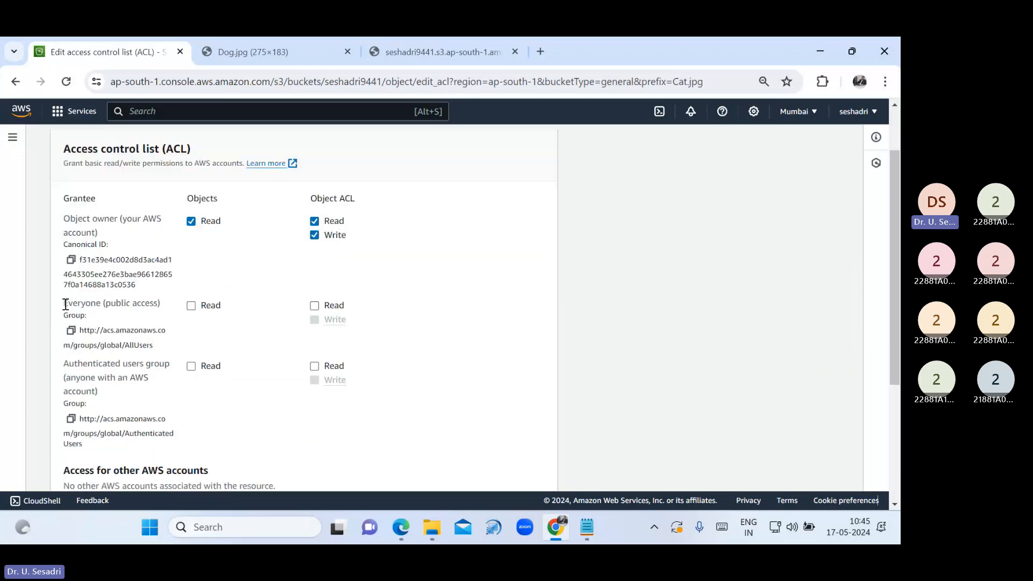
drag(62, 307, 160, 306)
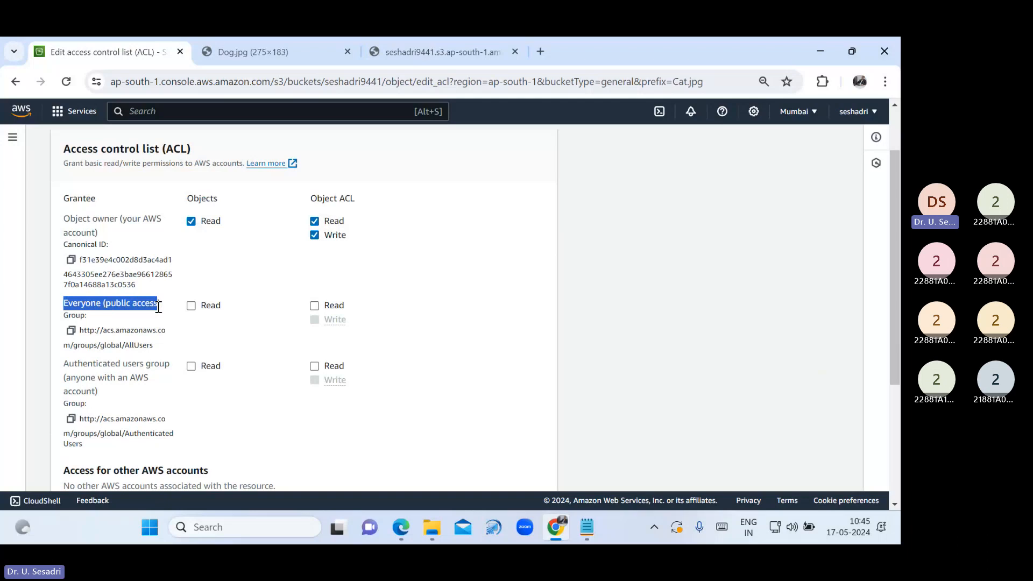
click(192, 305)
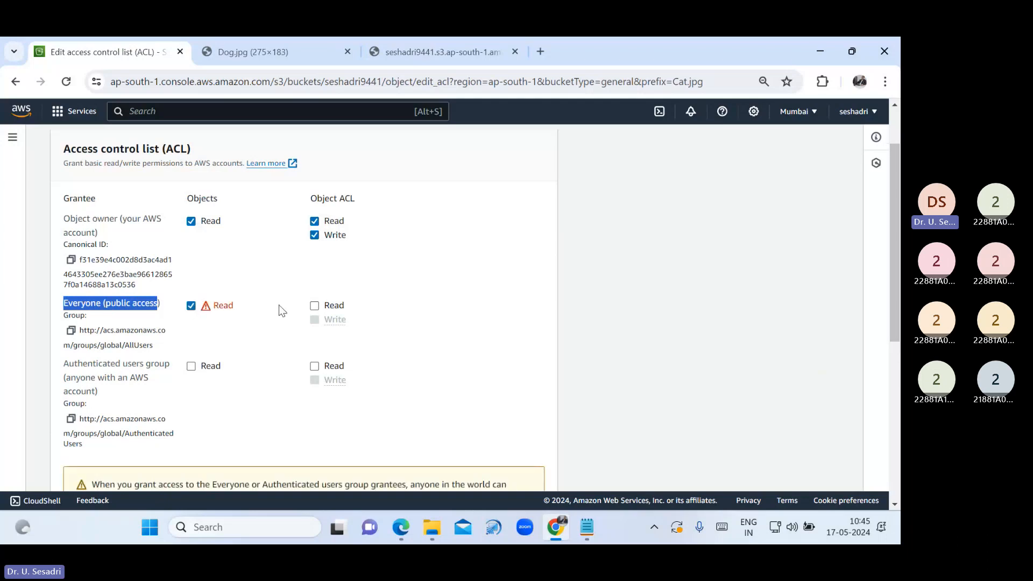
click(314, 306)
scroll(240, 373, down, 5)
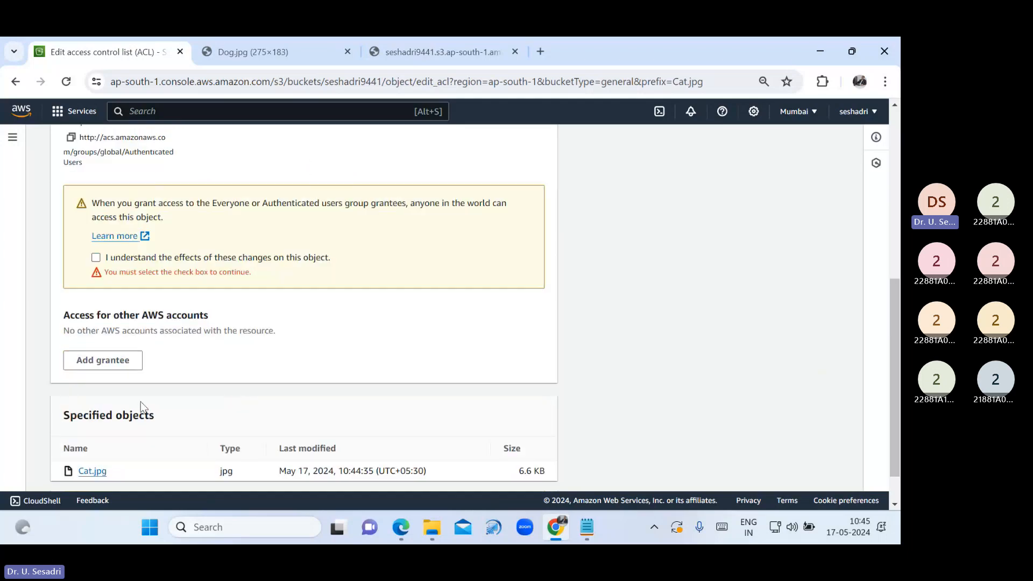
click(96, 258)
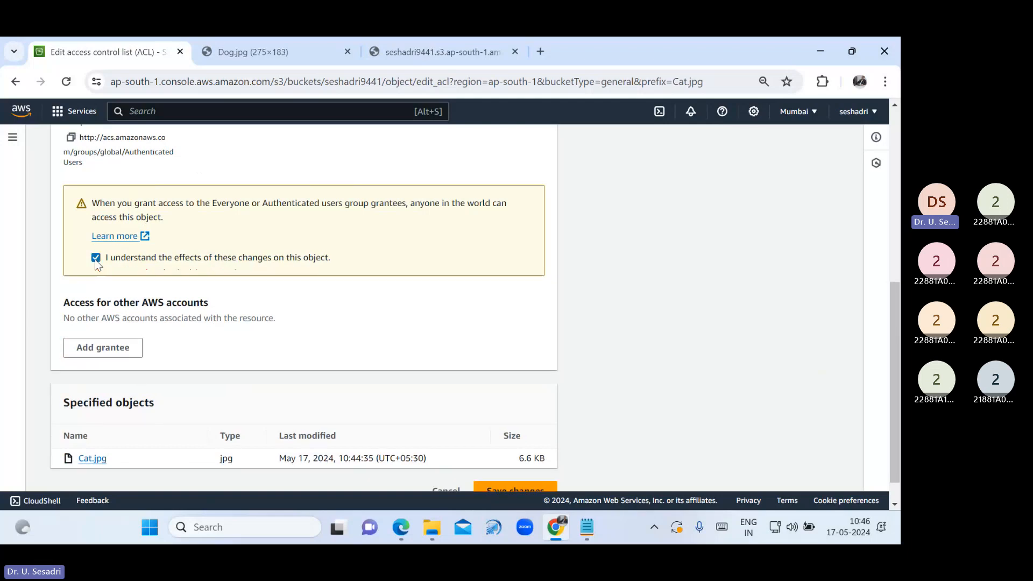
scroll(605, 462, down, 2)
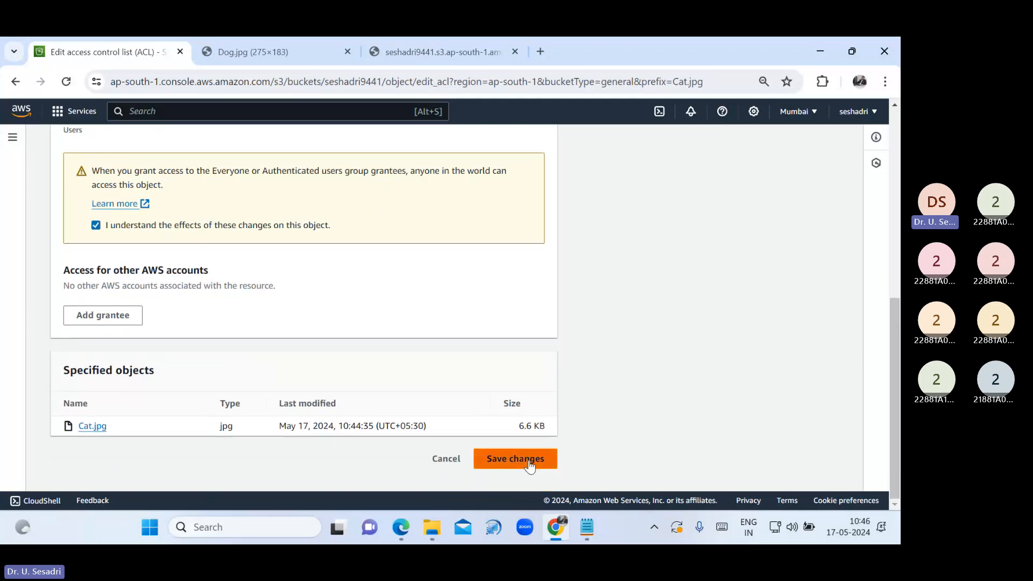
click(530, 465)
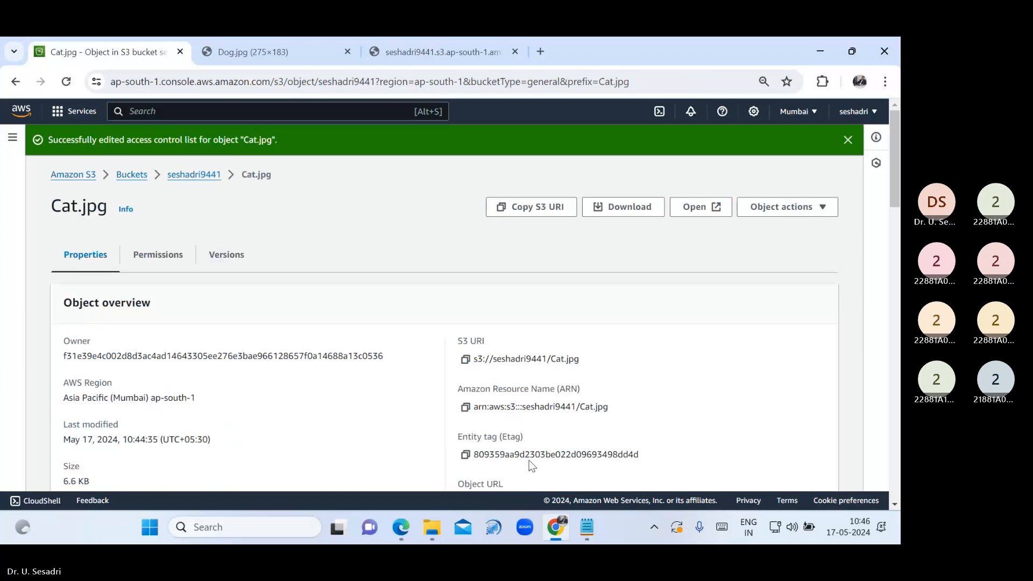
Reload the Cat.jpg URL tab to see the cat photo, then return to the bucket's object list
click(436, 56)
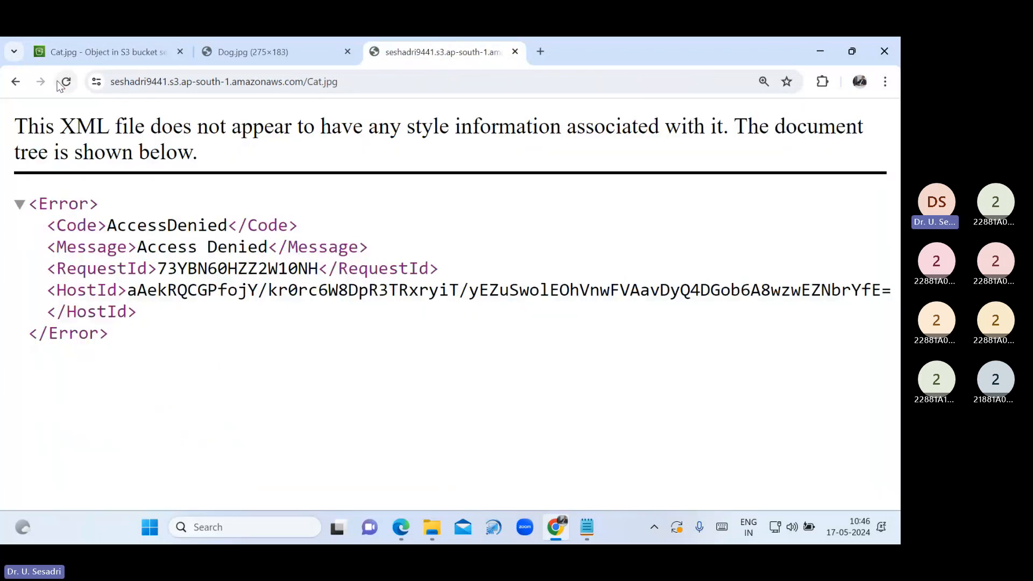
click(64, 83)
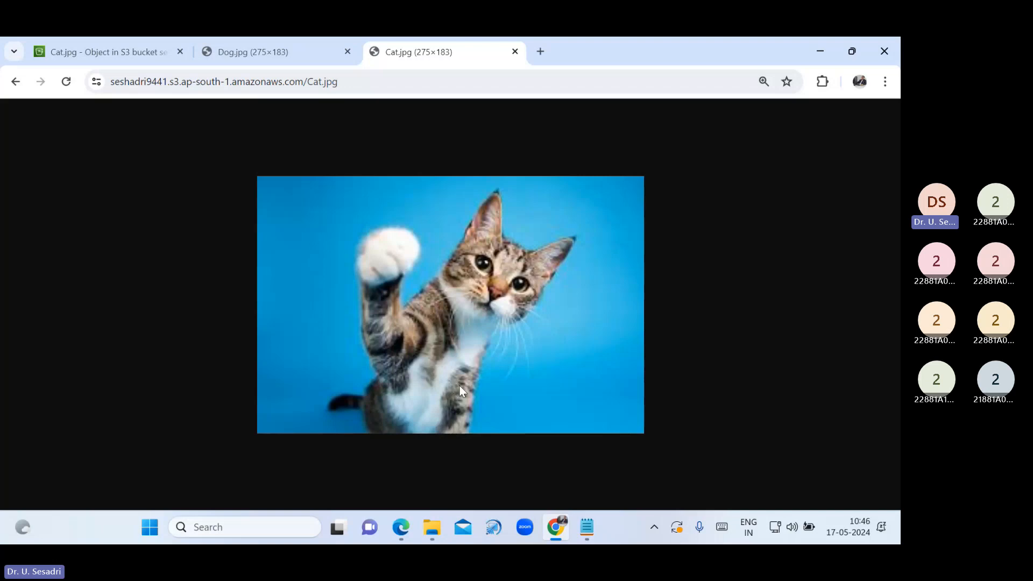
click(134, 51)
click(838, 144)
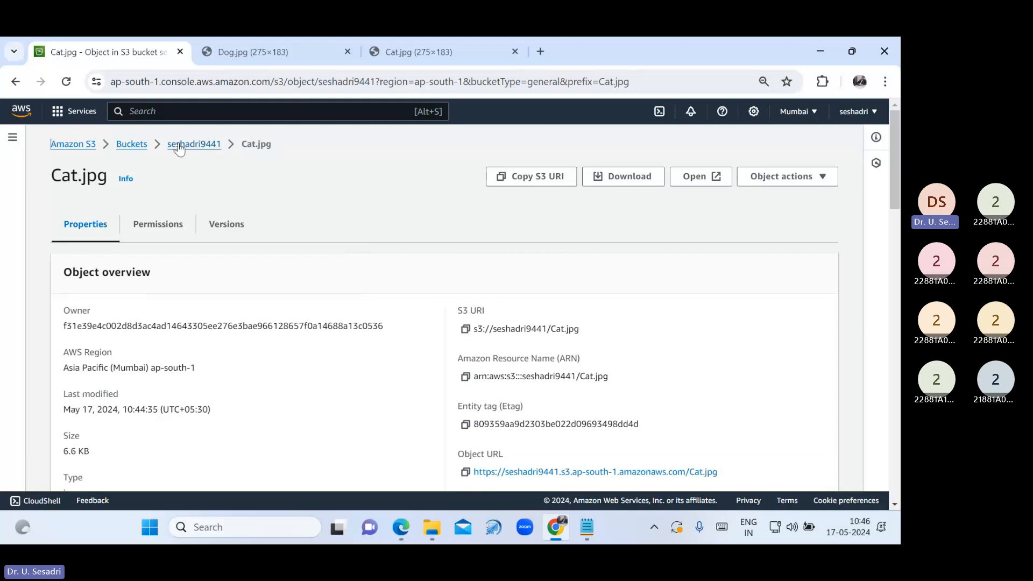
click(132, 144)
click(134, 398)
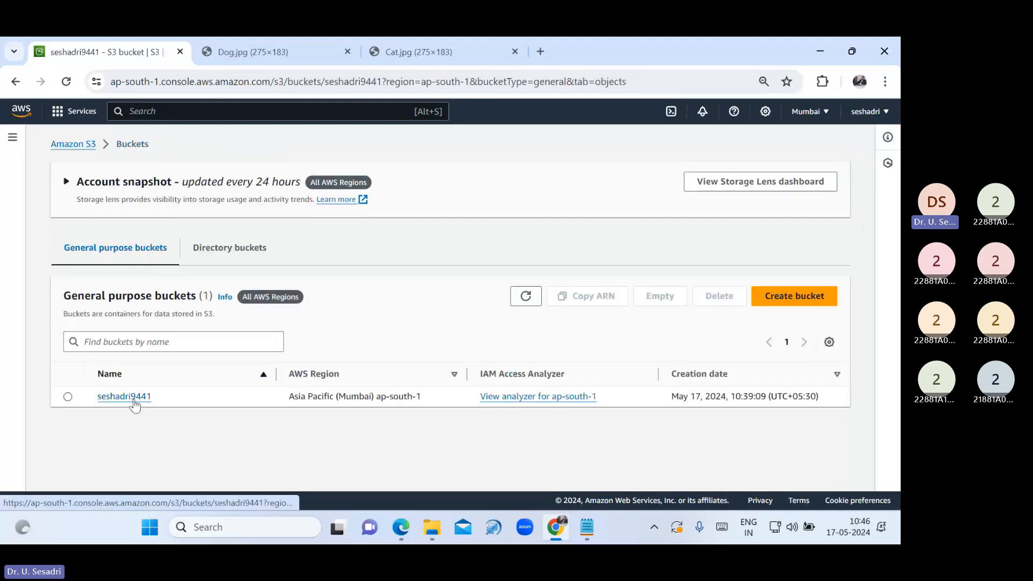
Queue US.txt from the Desktop for upload to the seshadri9441 bucket
click(818, 281)
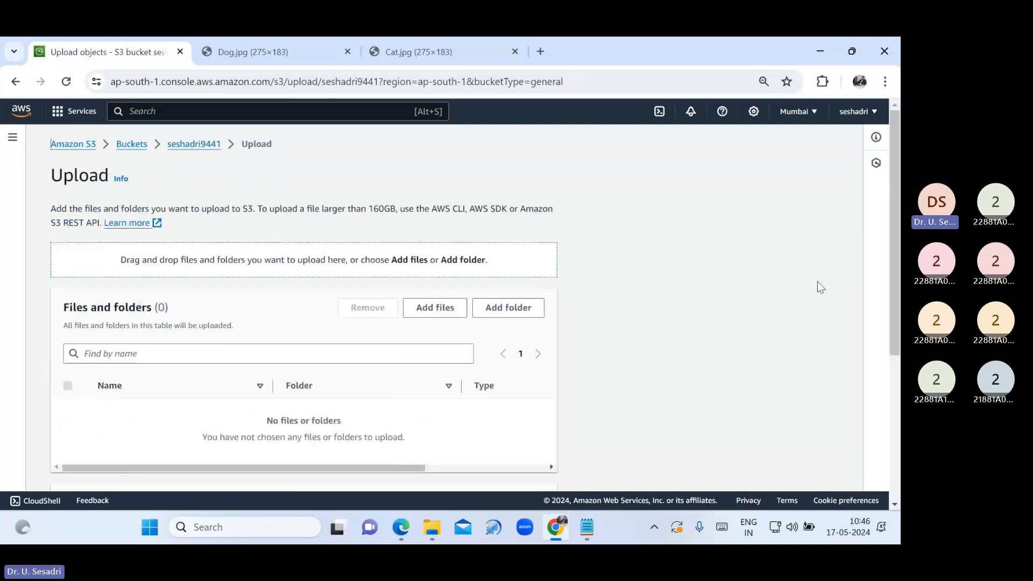
click(432, 309)
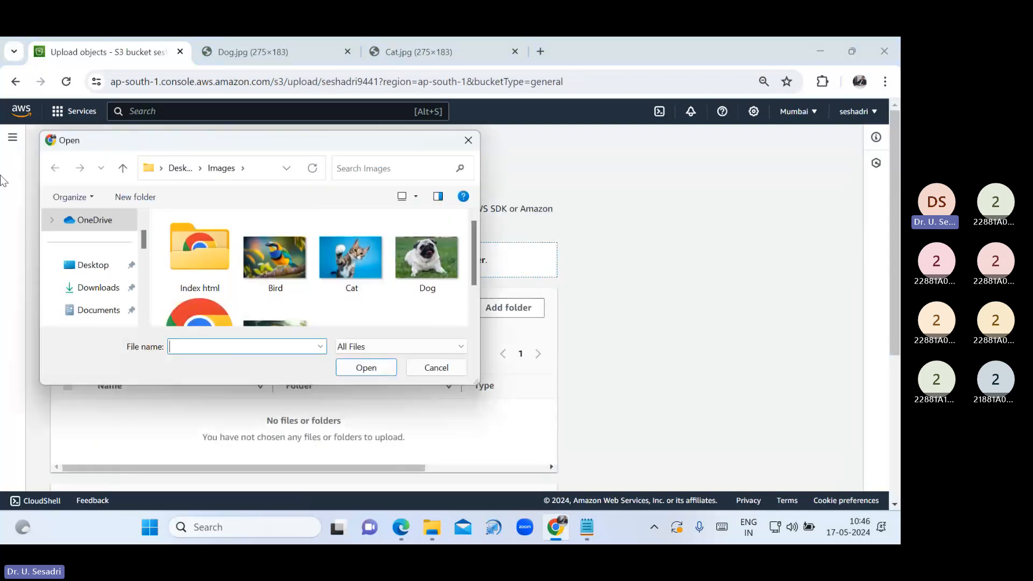
click(89, 274)
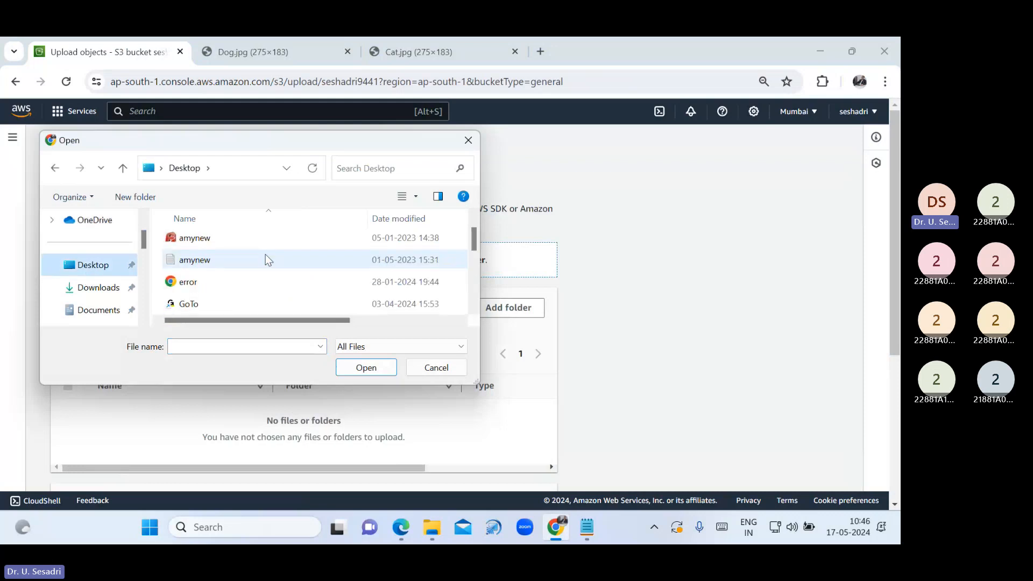
scroll(265, 261, down, 2)
scroll(251, 274, down, 1)
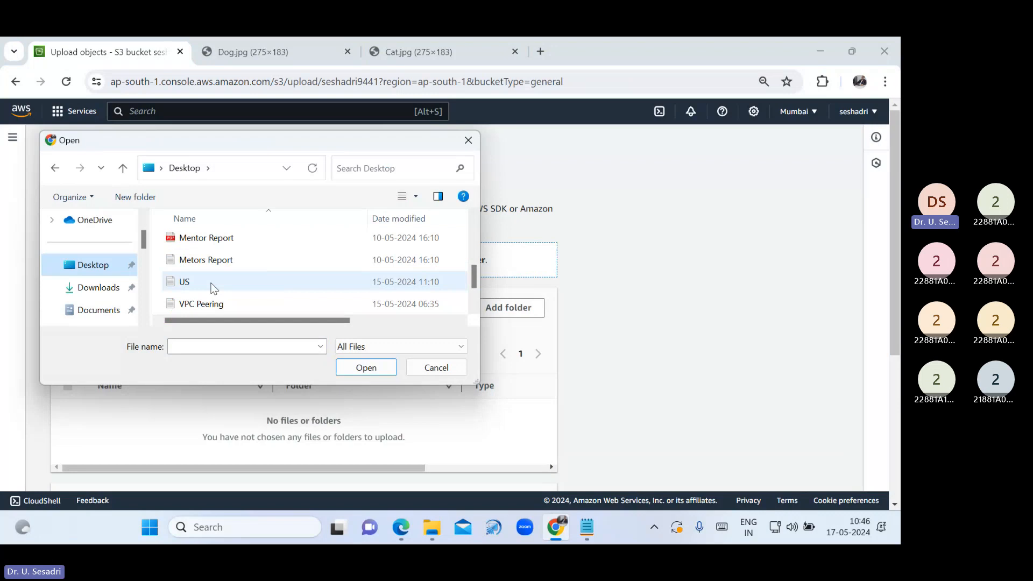
click(214, 288)
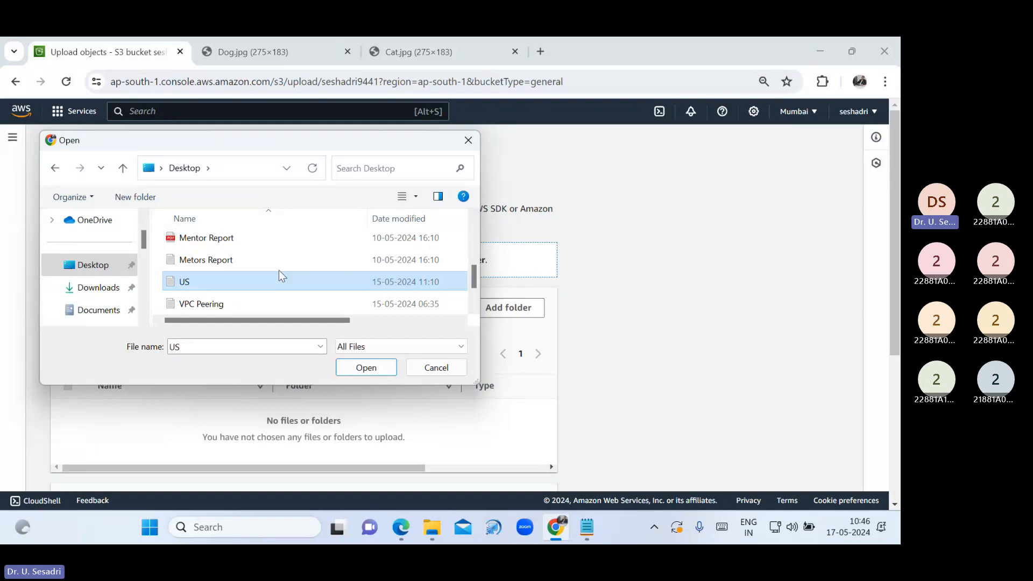
click(359, 369)
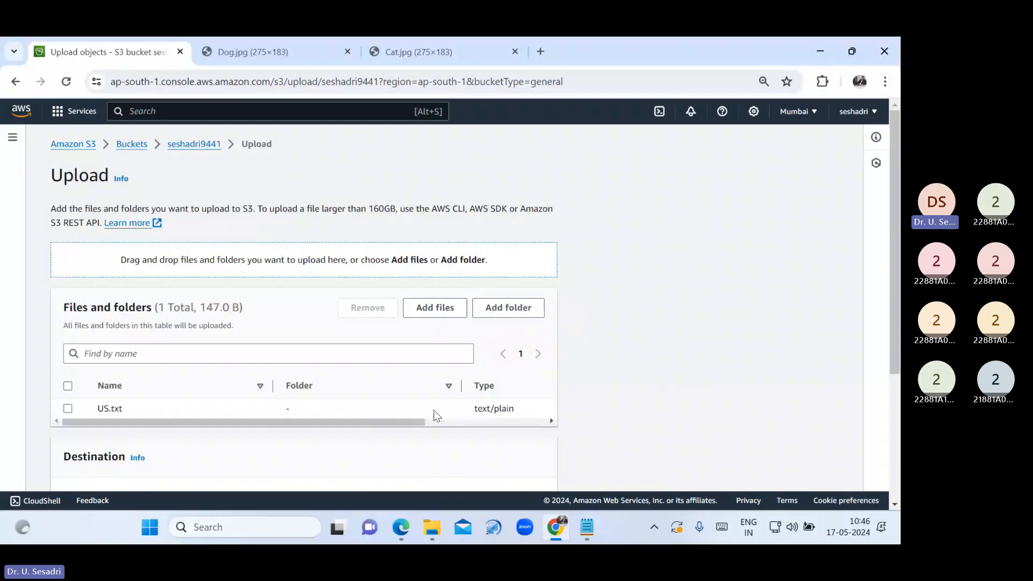
Choose Grant public-read access for US.txt, acknowledge the risk, and upload it
scroll(376, 420, down, 3)
scroll(367, 428, down, 2)
click(59, 396)
scroll(167, 403, down, 2)
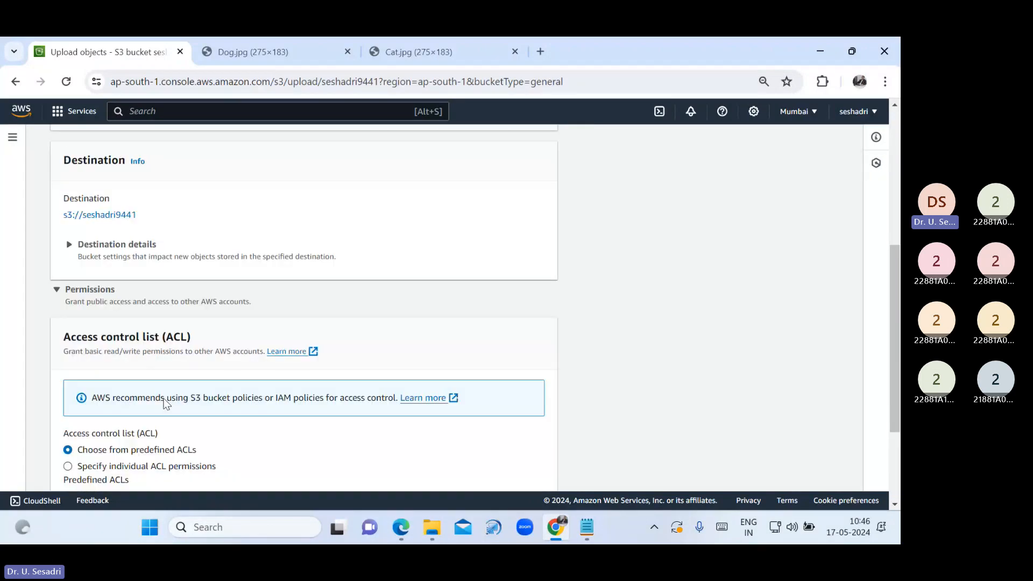
scroll(166, 403, down, 4)
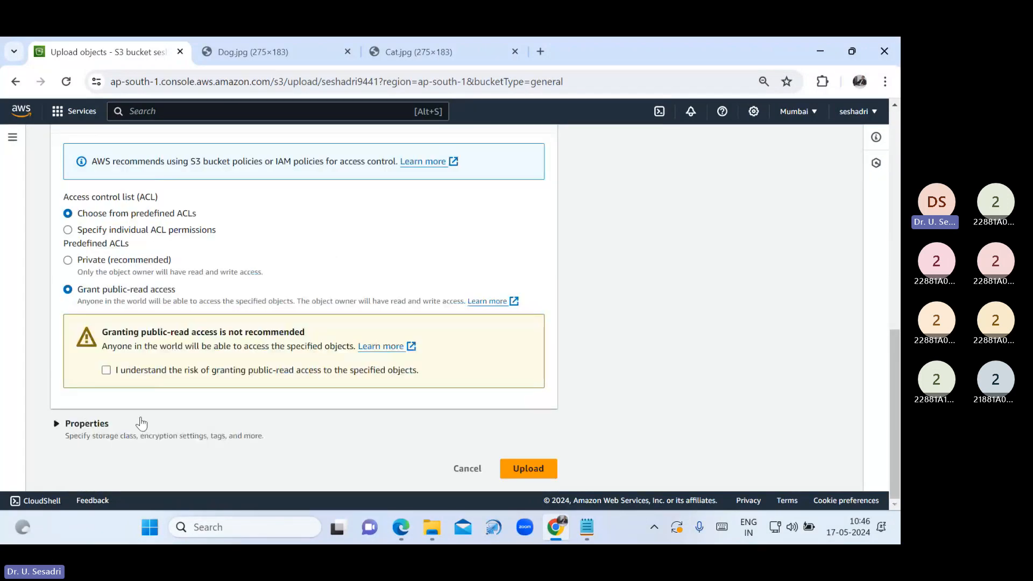
click(106, 369)
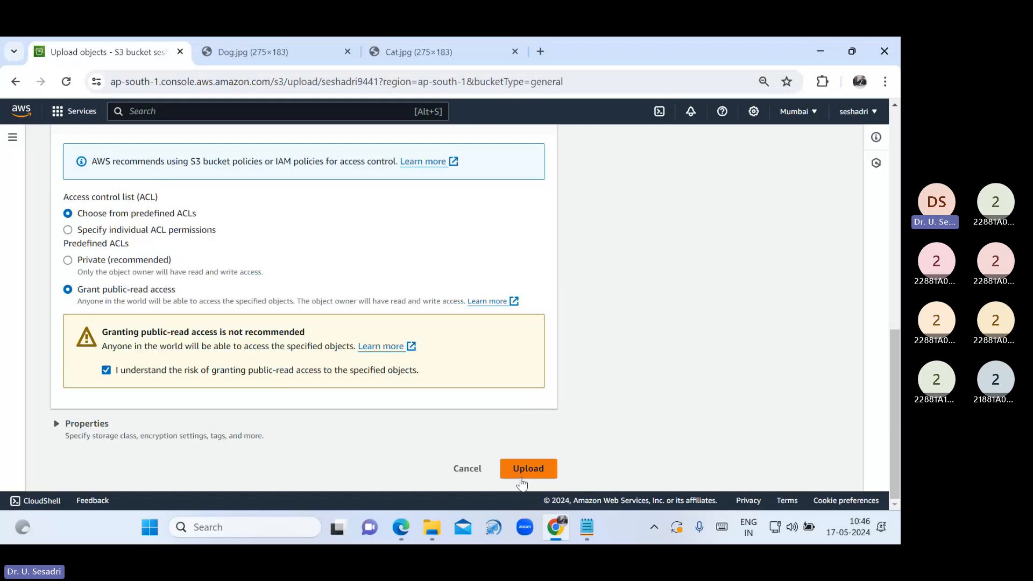
click(527, 468)
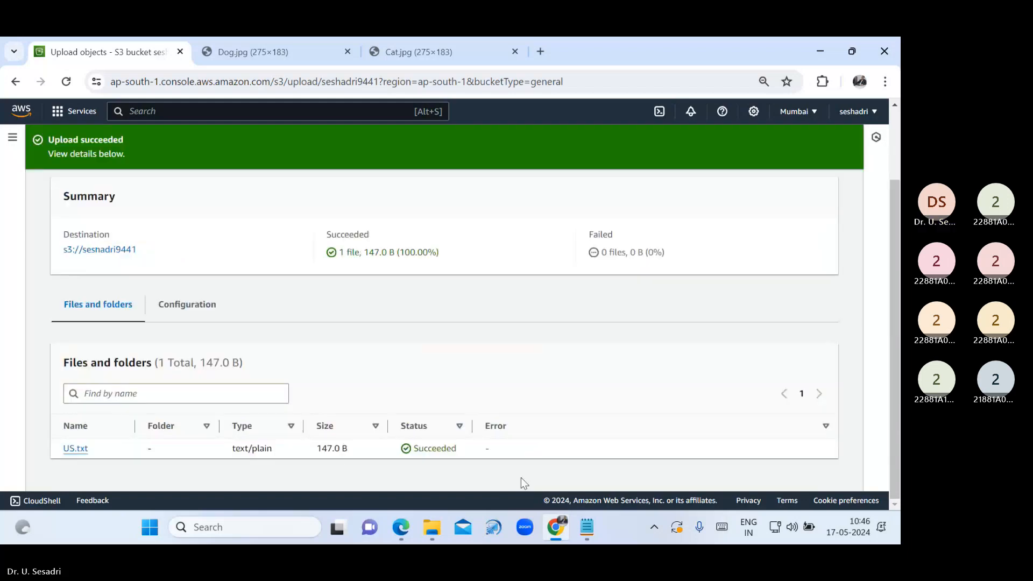
Open US.txt's details and copy its public Object URL
click(807, 203)
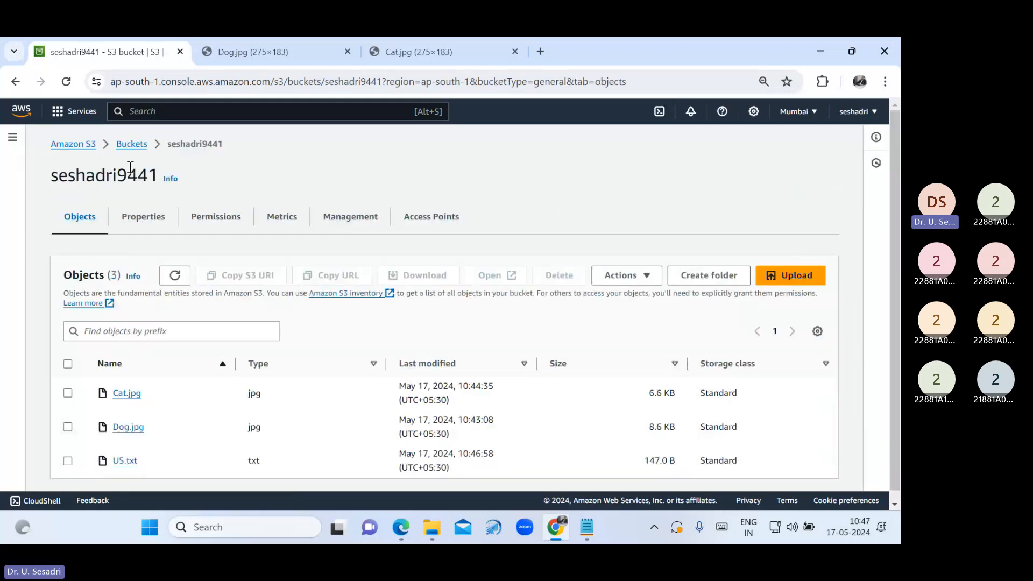
click(125, 462)
scroll(480, 350, down, 3)
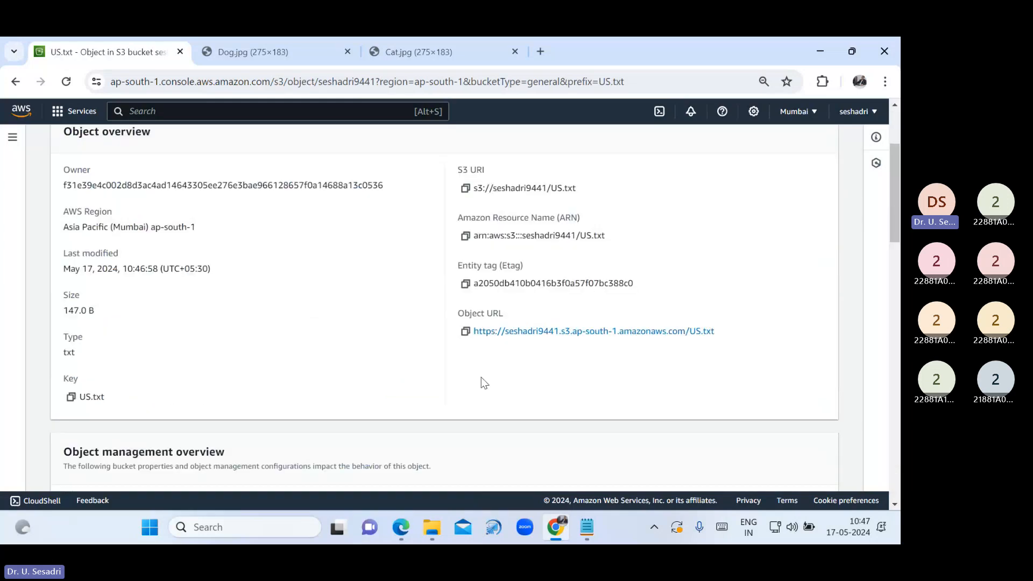
click(465, 332)
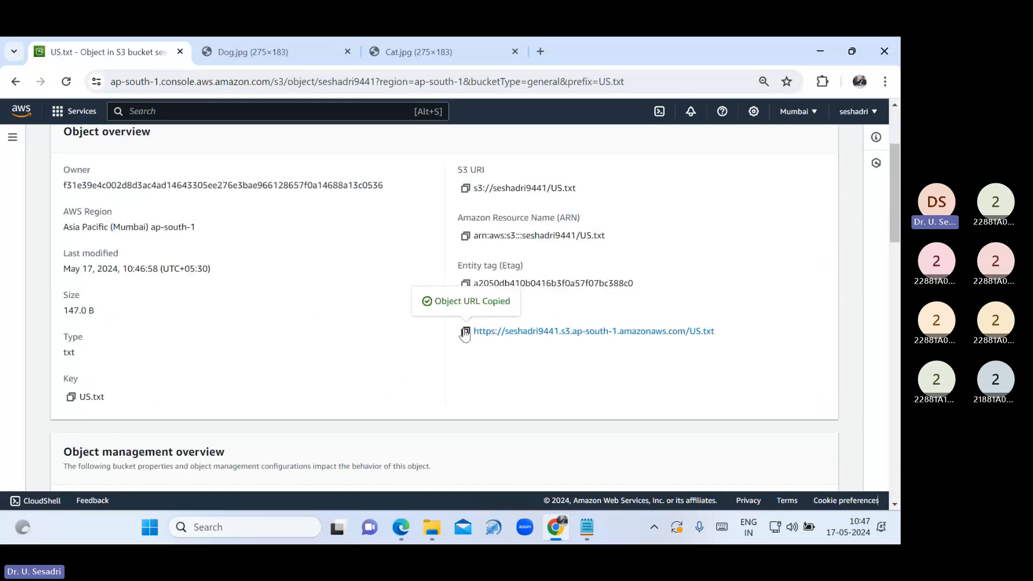
Load the US.txt URL in a new tab to view its text, then close the US.txt and Cat.jpg tabs
click(541, 52)
key(ctrl+v)
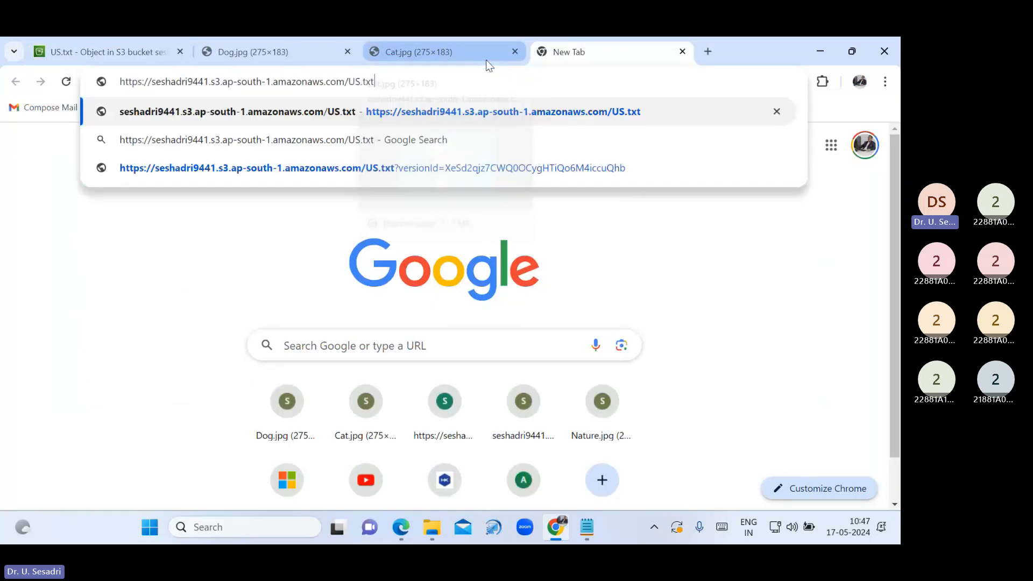
key(Return)
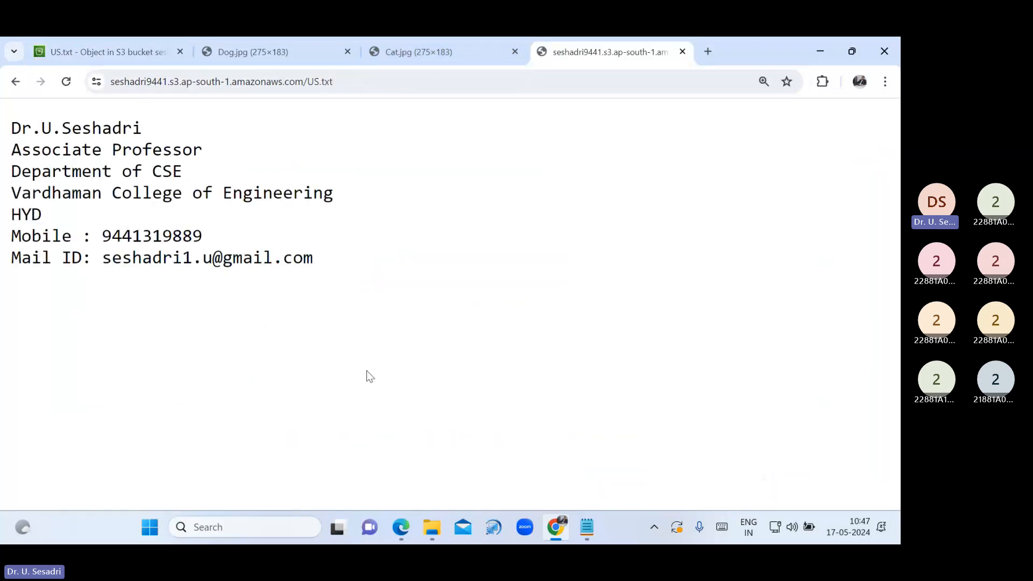
scroll(370, 376, up, 3)
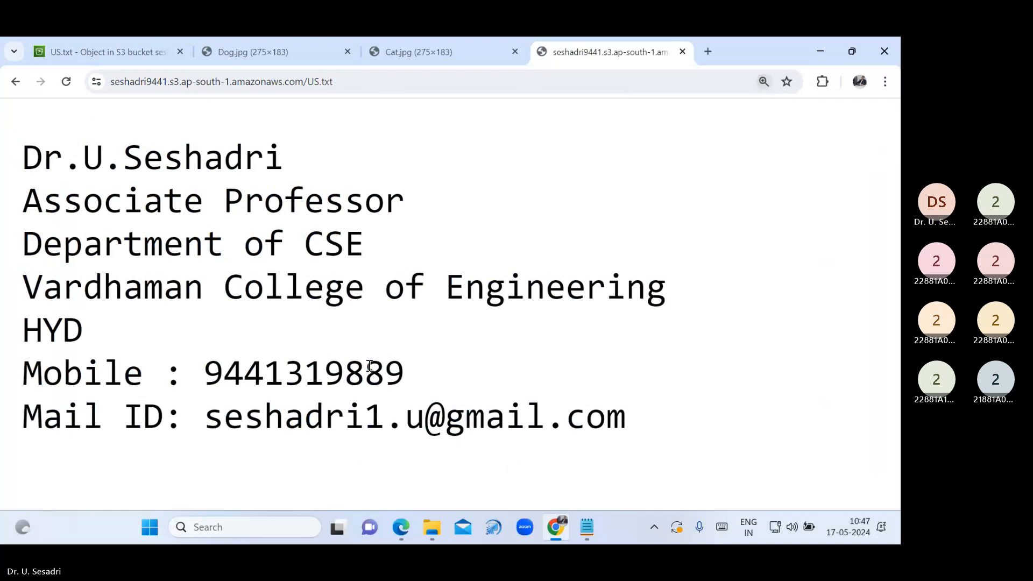
click(682, 52)
click(515, 52)
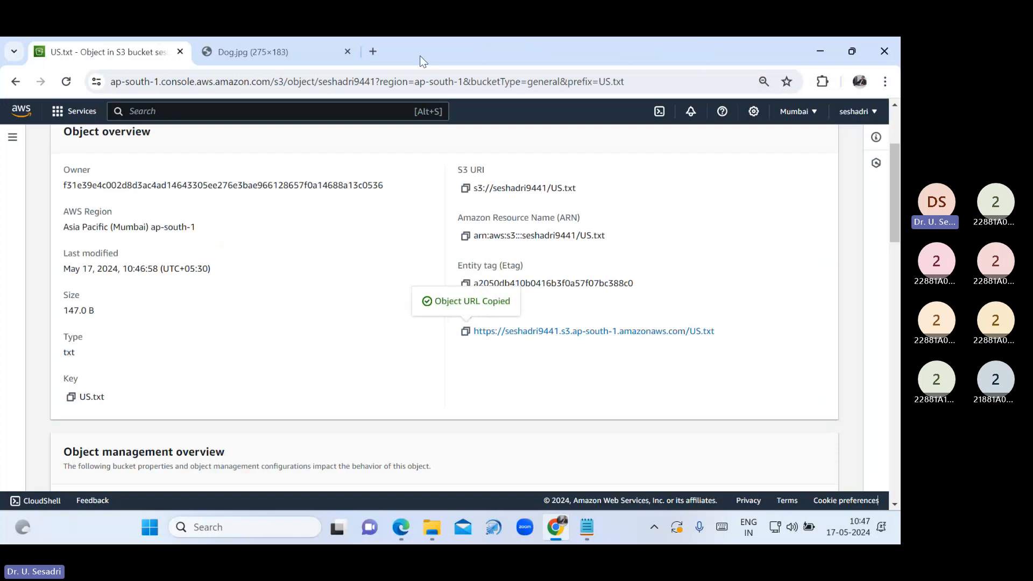
Close the Dog.jpg tab and select US.txt in the seshadri9441 bucket
click(347, 51)
scroll(133, 163, up, 3)
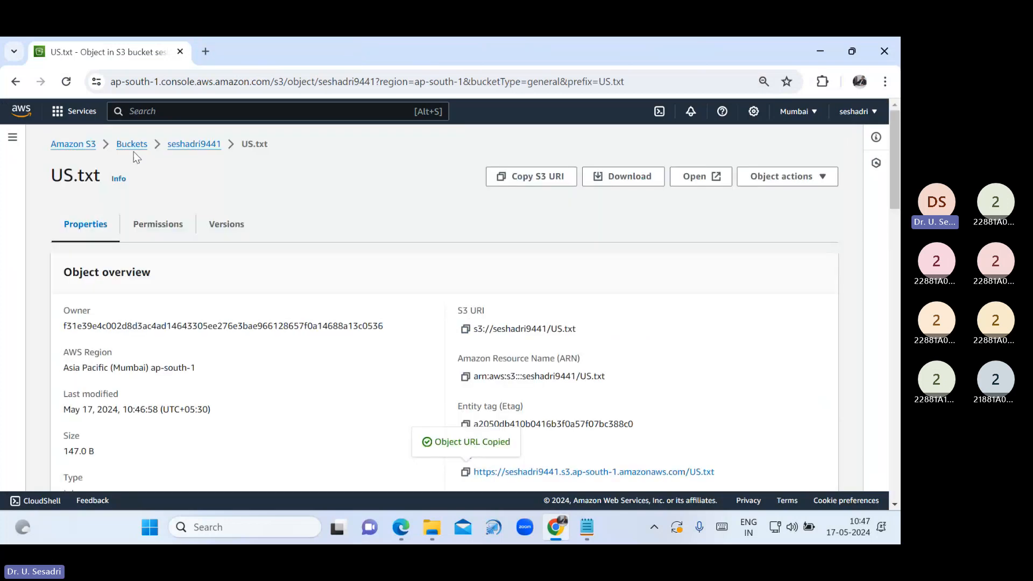
click(133, 154)
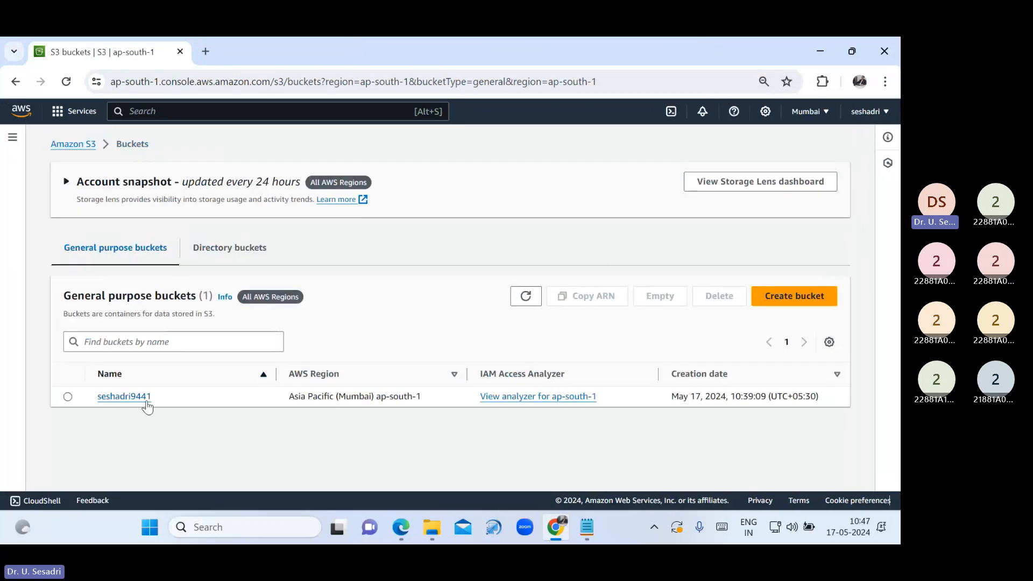
click(124, 397)
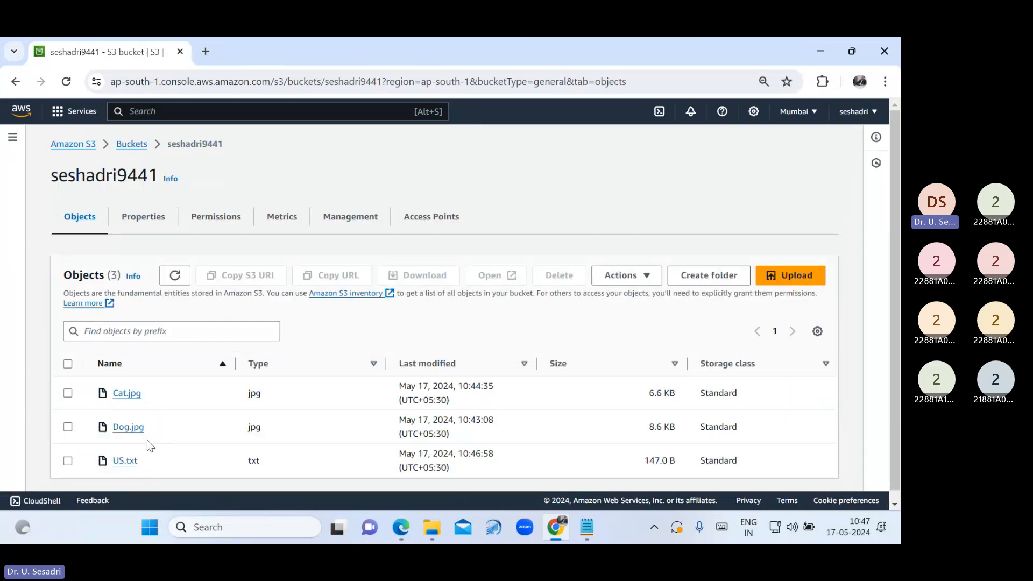
click(67, 461)
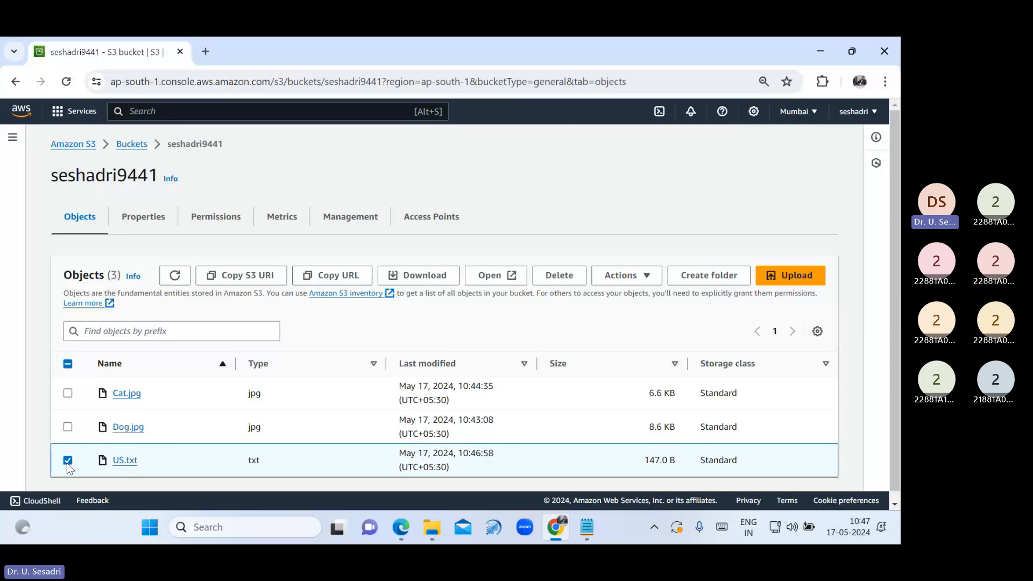
Permanently delete US.txt, confirming with 'permanently delete', then close the status page
click(556, 280)
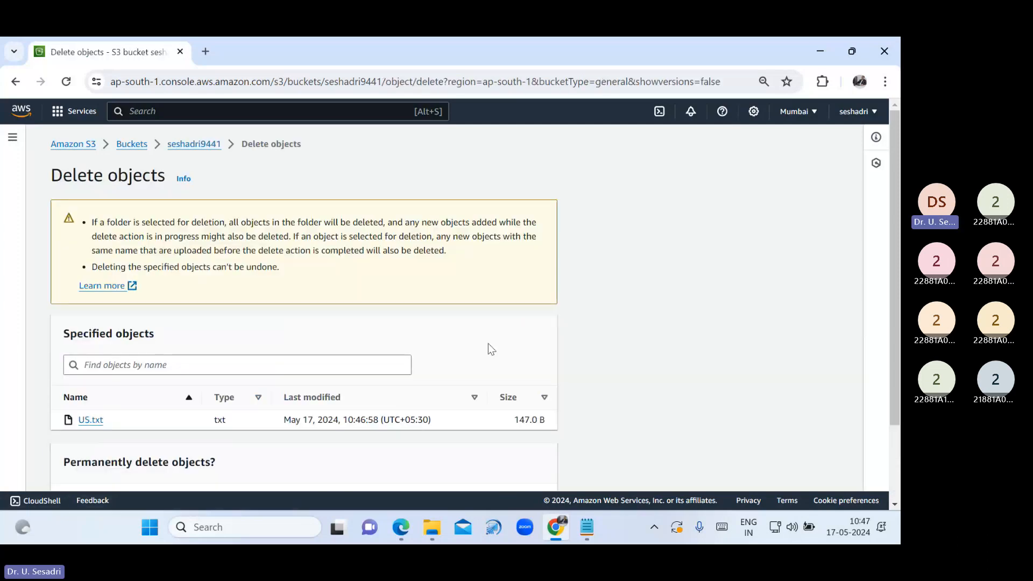
scroll(488, 347, down, 2)
click(237, 416)
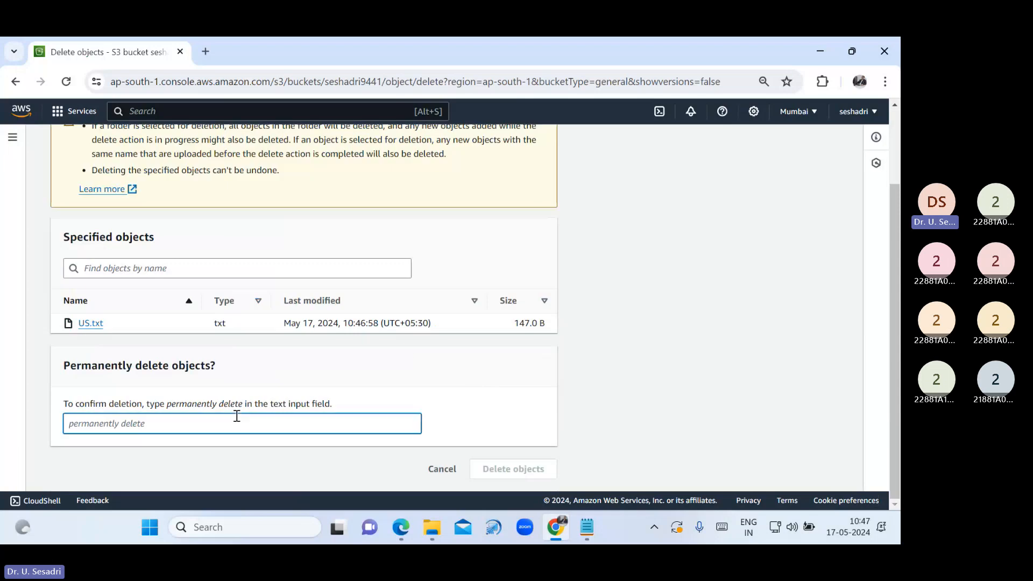
drag(167, 404, 244, 406)
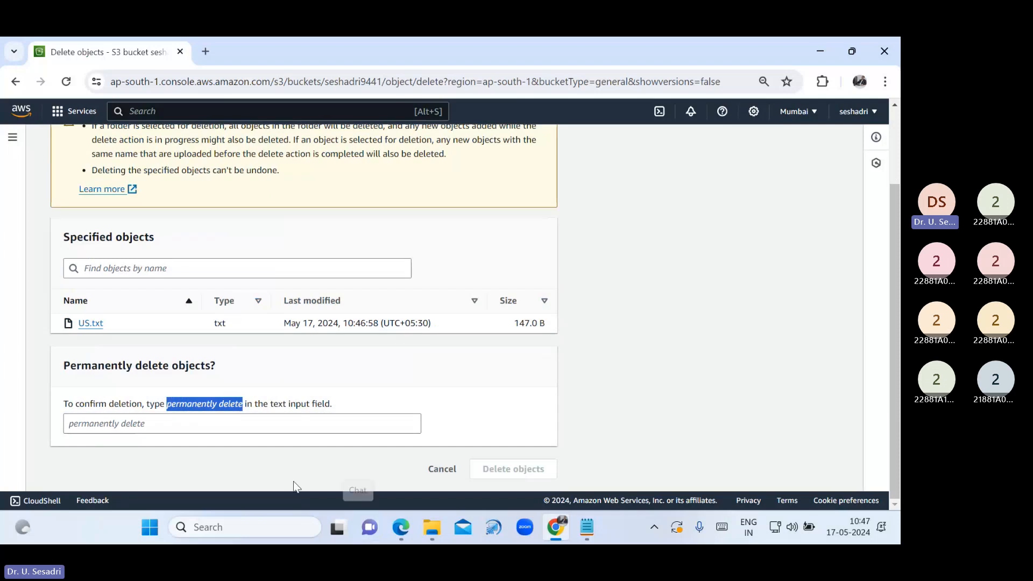
click(242, 424)
key(ctrl+v)
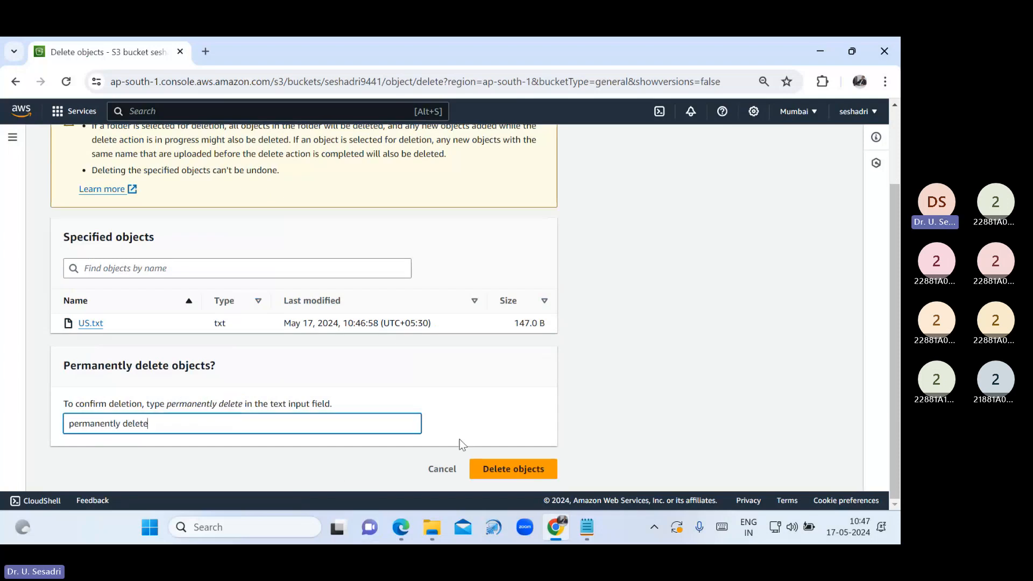
click(516, 473)
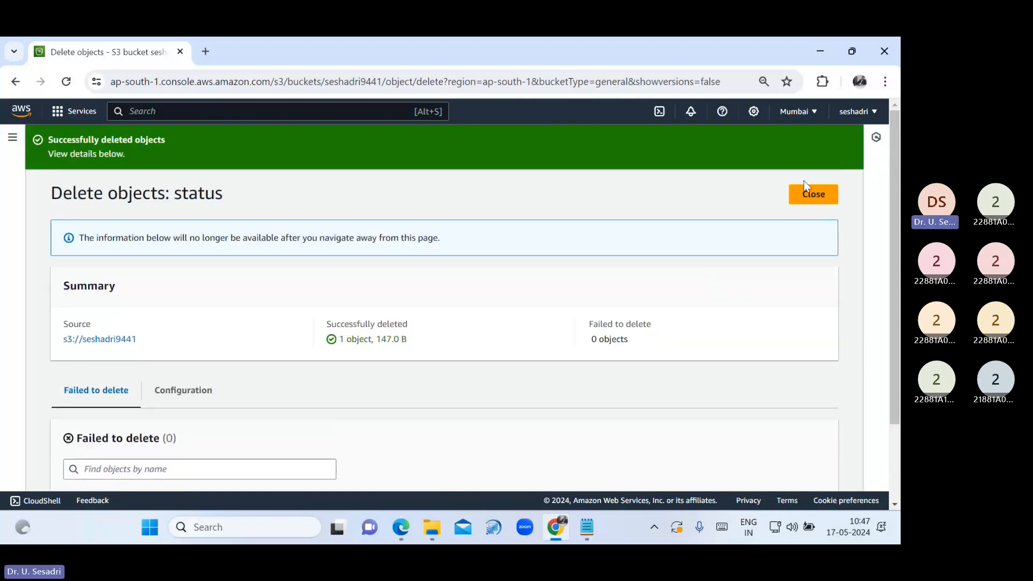
click(811, 194)
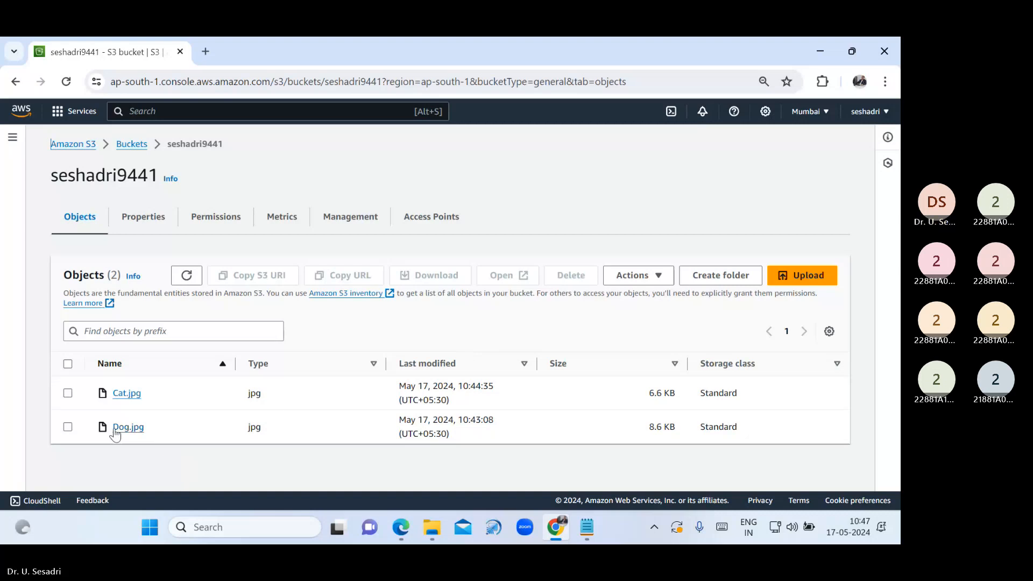
Select Dog.jpg and permanently delete it, confirming with the 'permanently delete' phrase
click(67, 426)
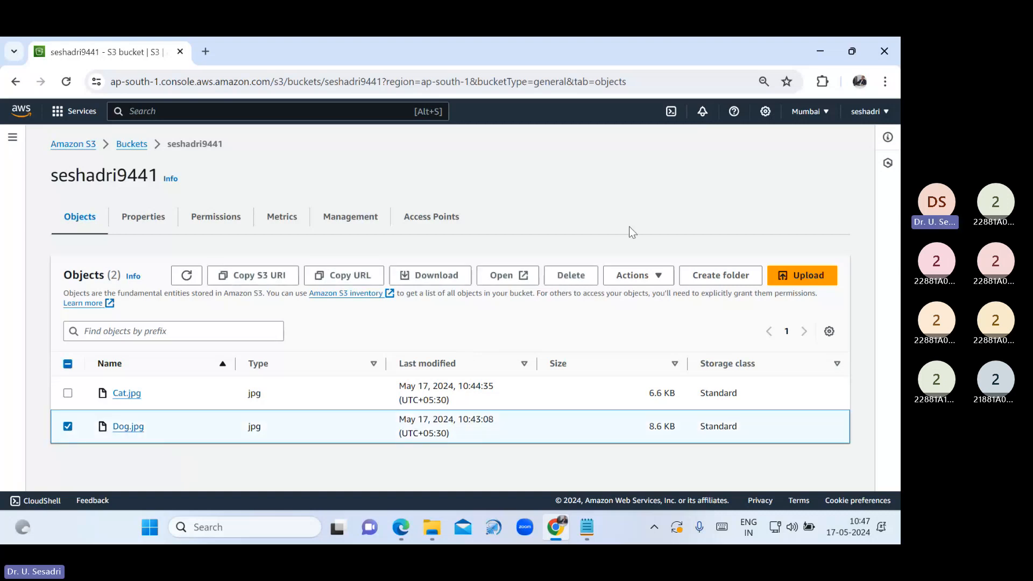
click(571, 275)
scroll(307, 362, down, 5)
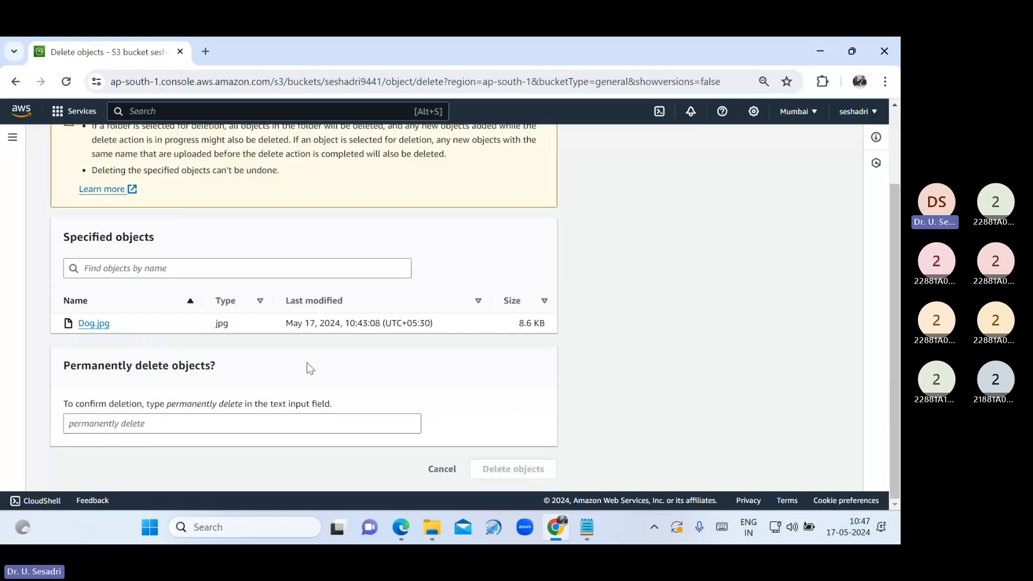
click(160, 421)
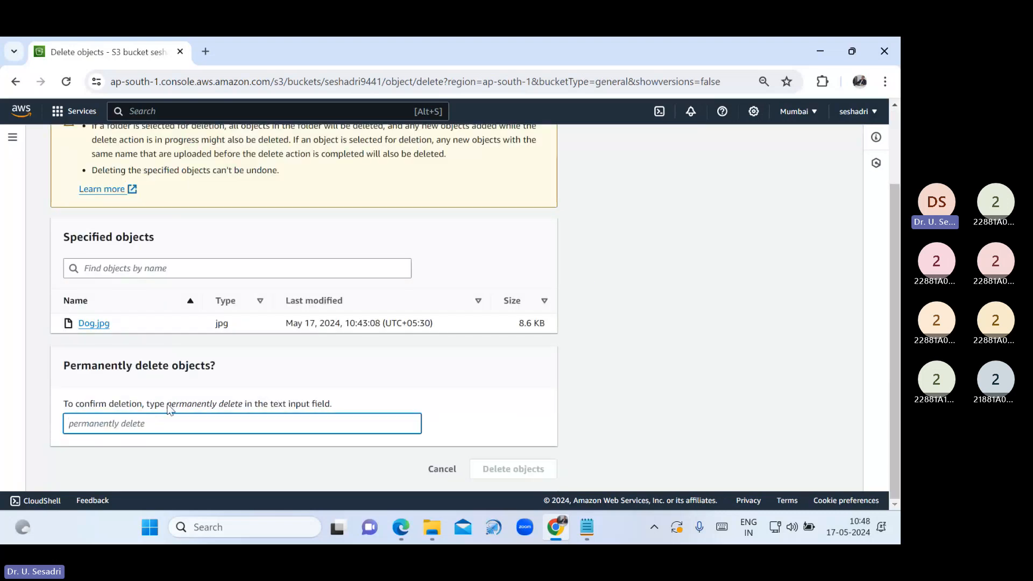
drag(168, 403, 247, 410)
click(206, 425)
key(ctrl+v)
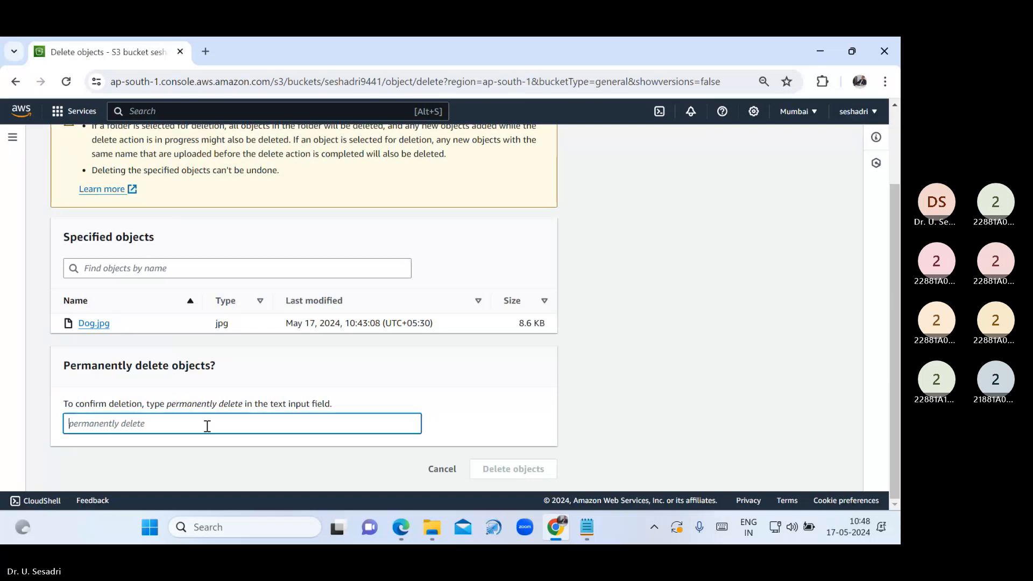
click(482, 467)
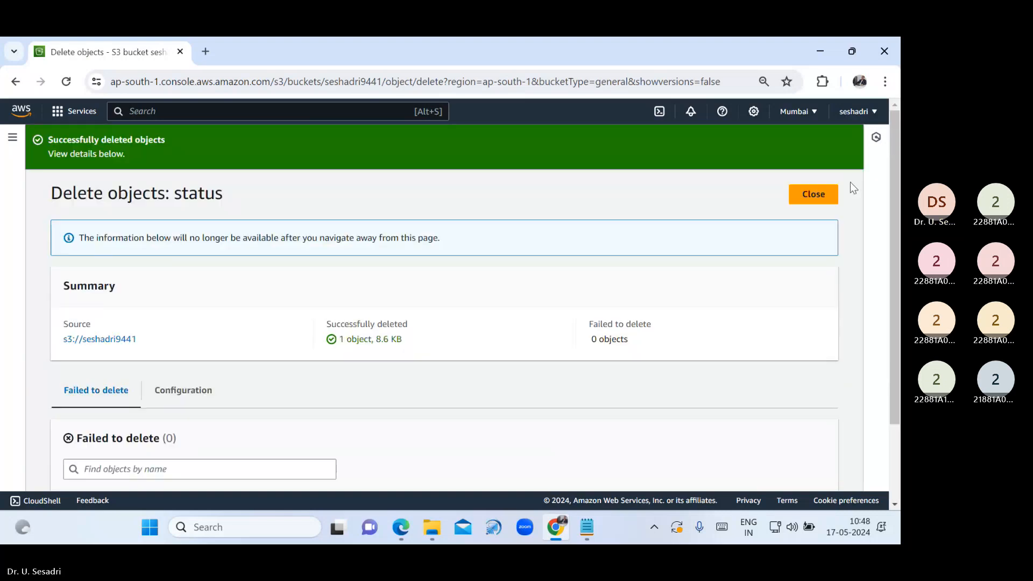
click(831, 203)
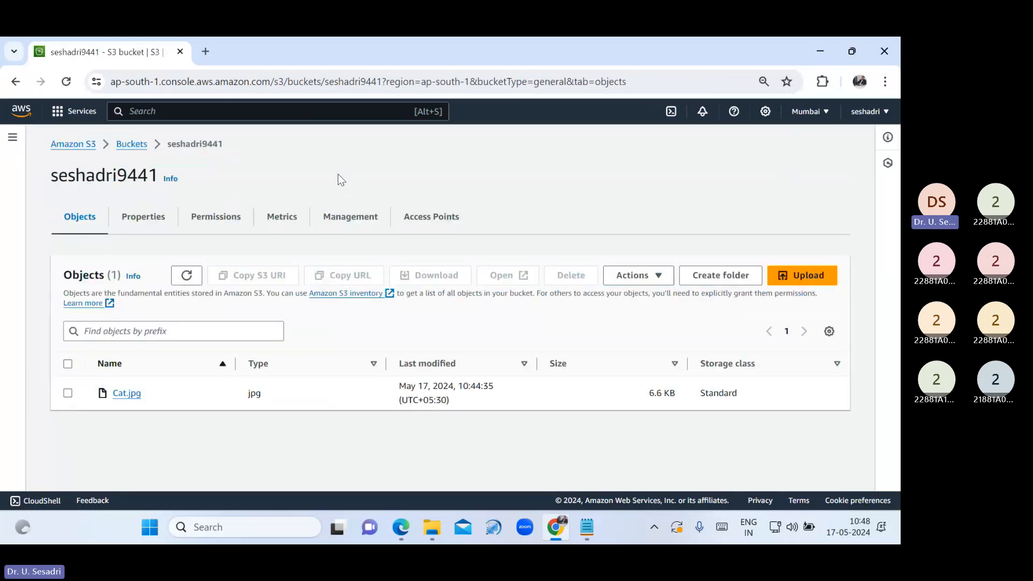
Try deleting the seshadri9441 bucket, then zoom to 125% and highlight the 'bucket is not empty' warning
click(125, 151)
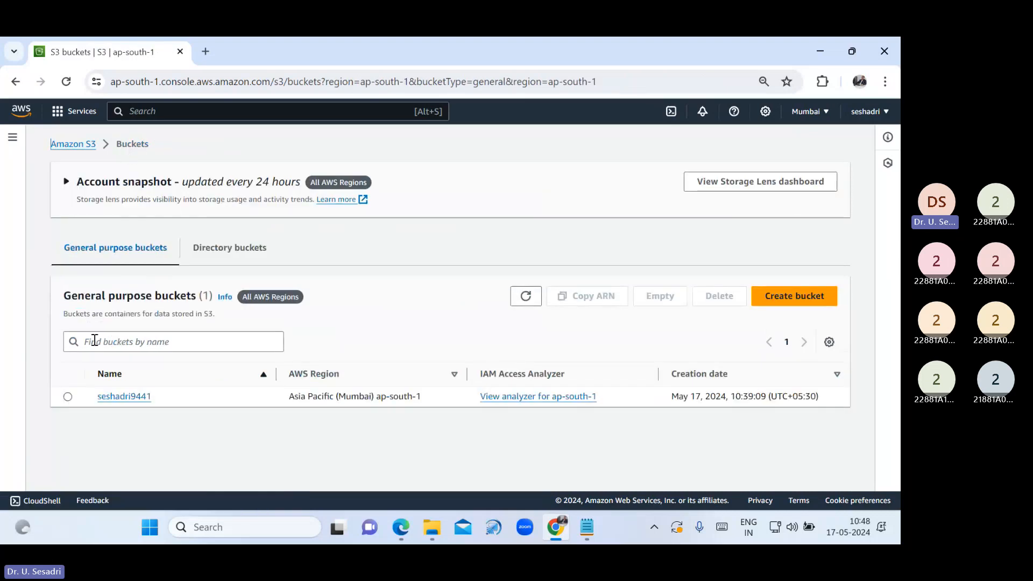
click(68, 397)
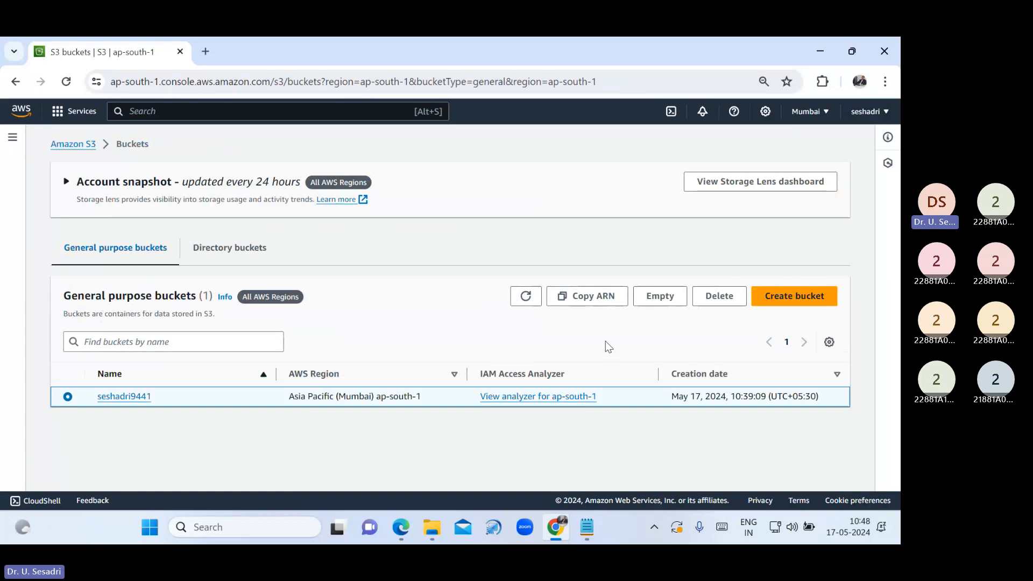
click(717, 302)
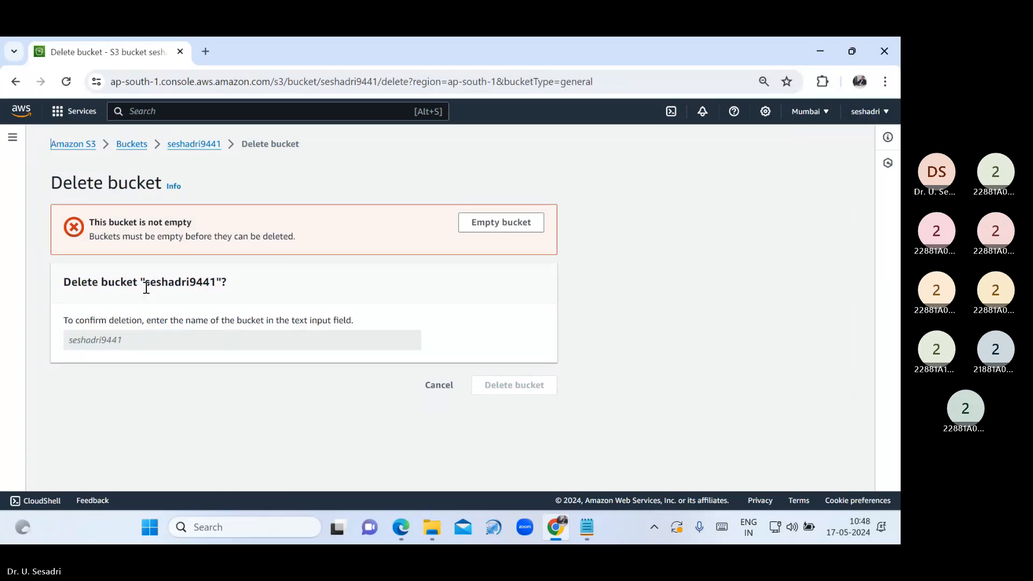
key(ctrl+plus)
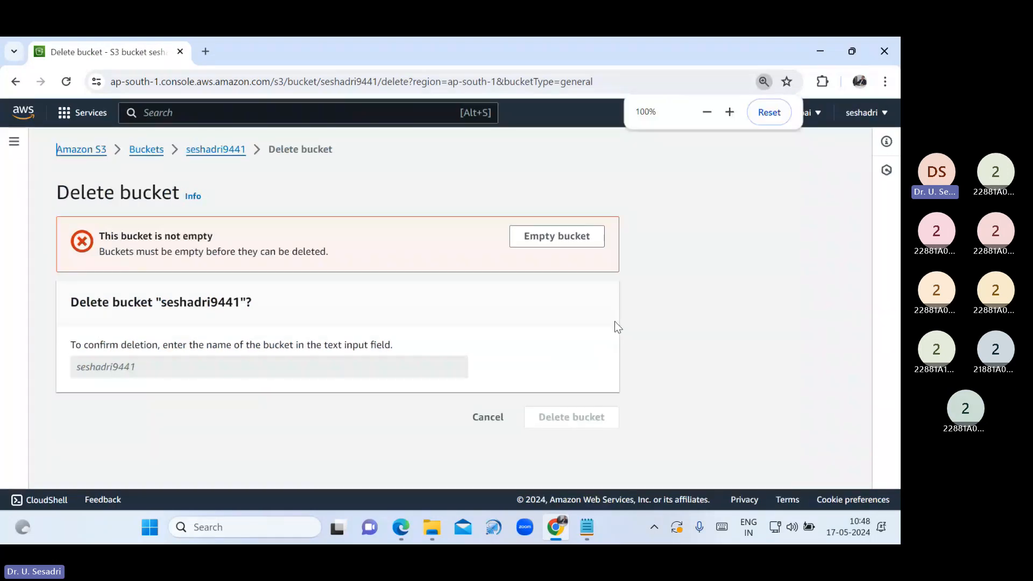
key(ctrl+plus)
key(ctrl+plus)
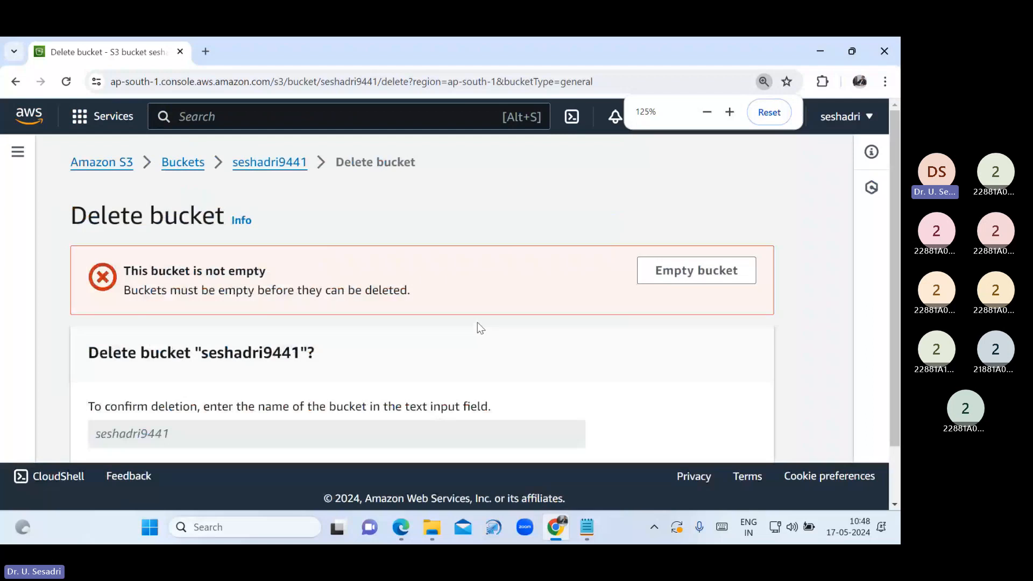
drag(124, 270, 279, 268)
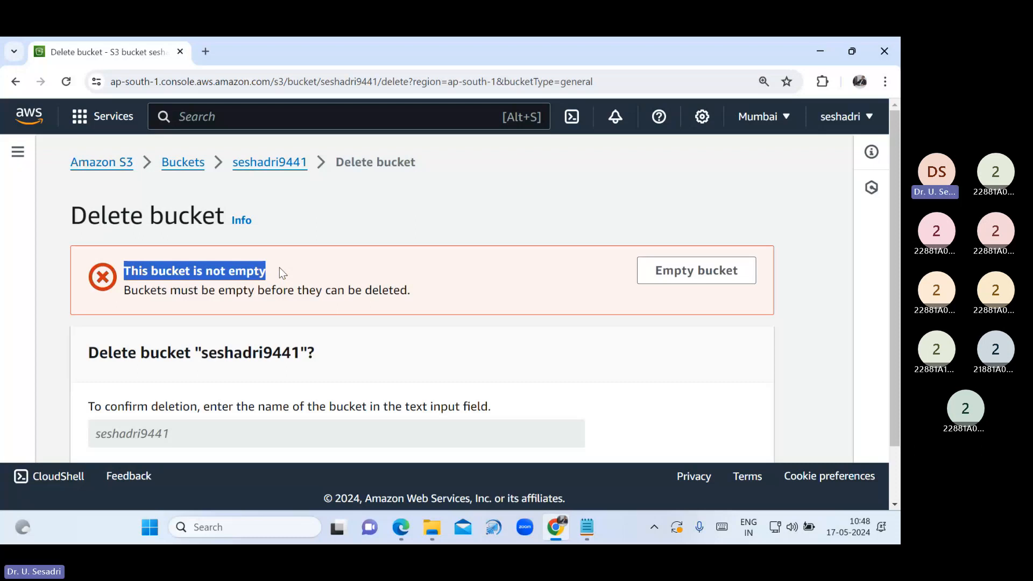
Go back to the general purpose buckets list and zoom the page out to fit the table
click(199, 166)
scroll(156, 417, down, 3)
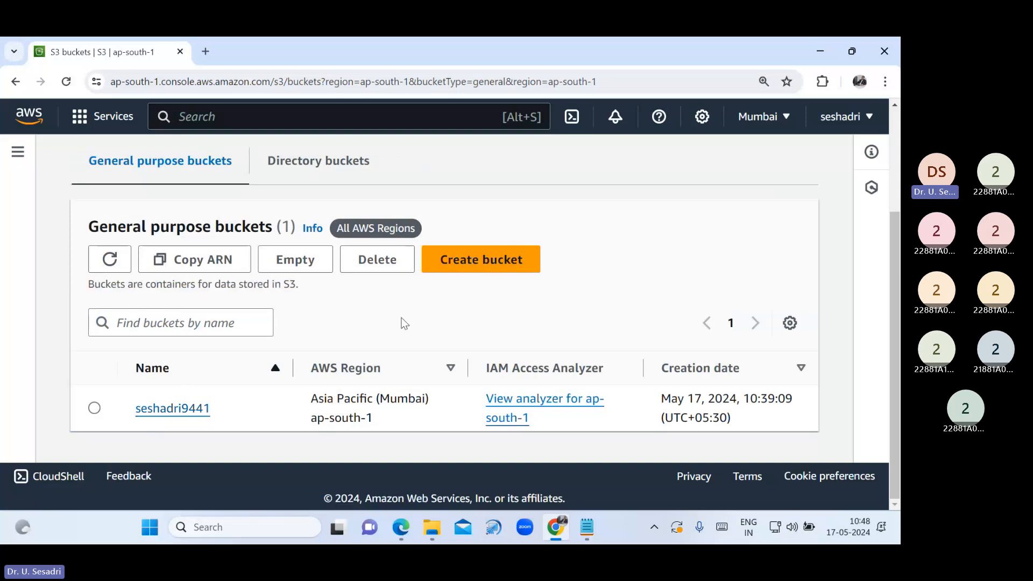
key(ctrl+minus)
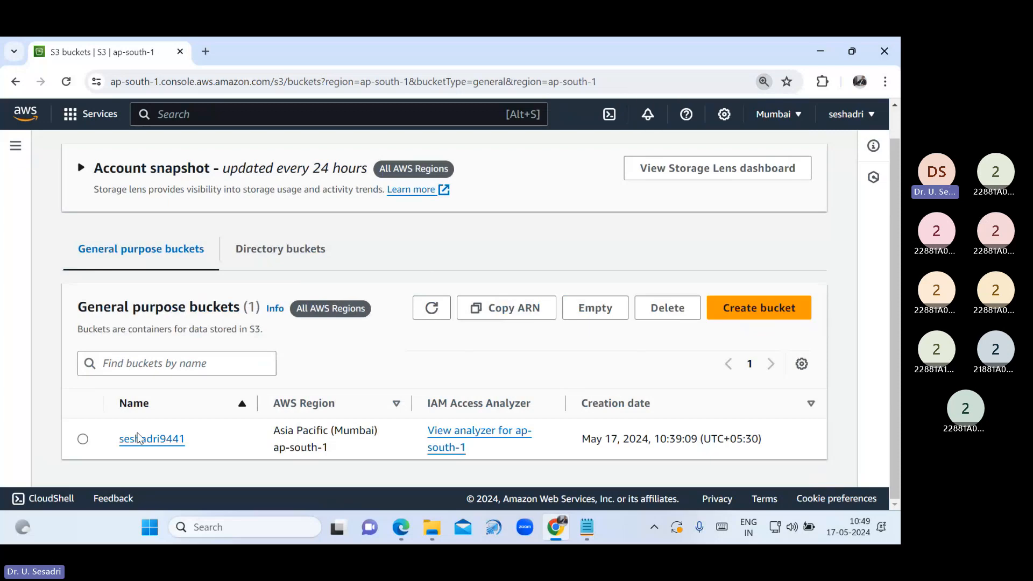
Empty the seshadri9441 bucket by pasting the 'permanently delete' confirmation, then exit the status page
click(83, 439)
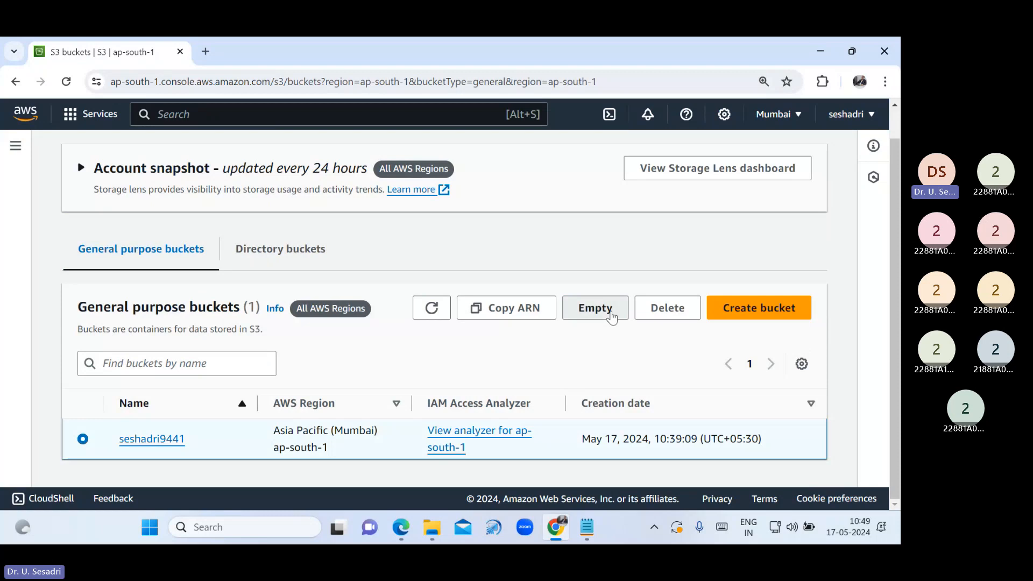
click(595, 307)
scroll(536, 365, down, 2)
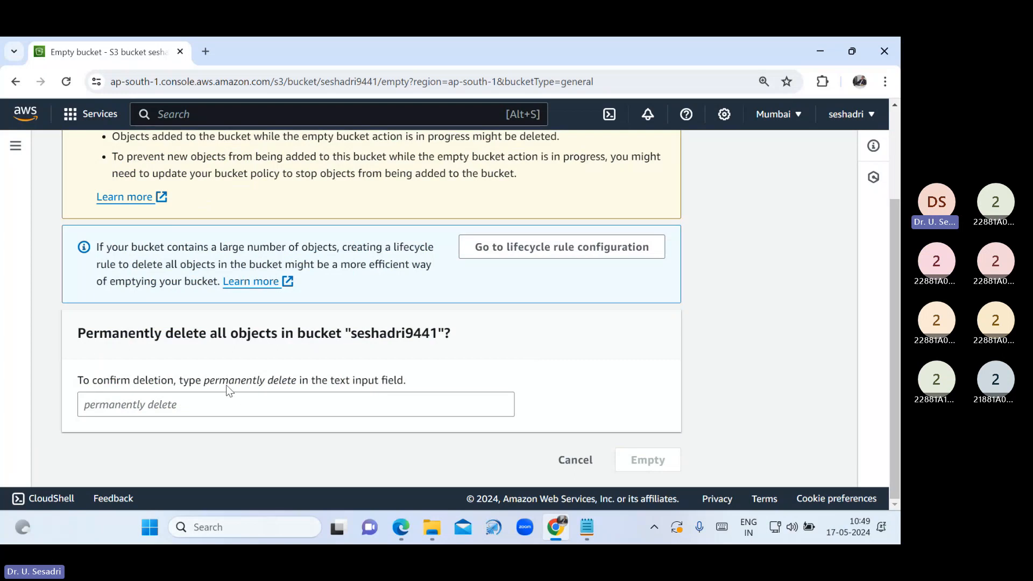
drag(204, 383, 298, 383)
key(ctrl+c)
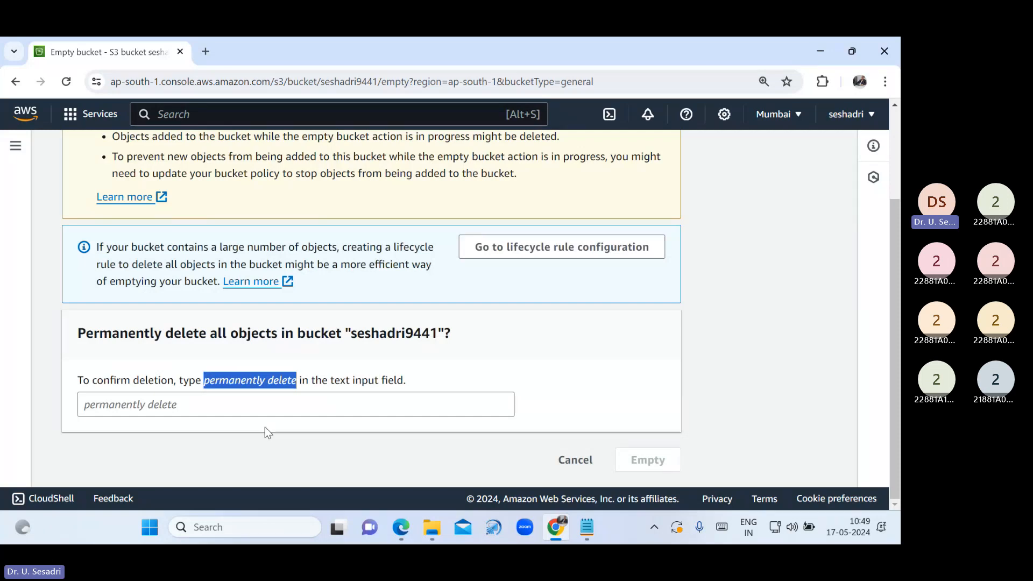
click(256, 402)
key(ctrl+v)
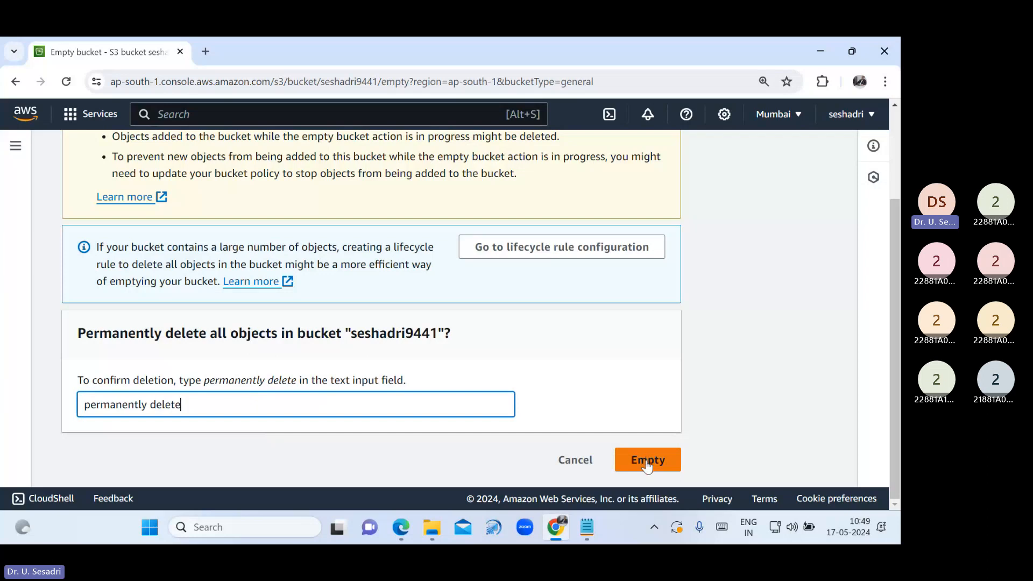
click(647, 460)
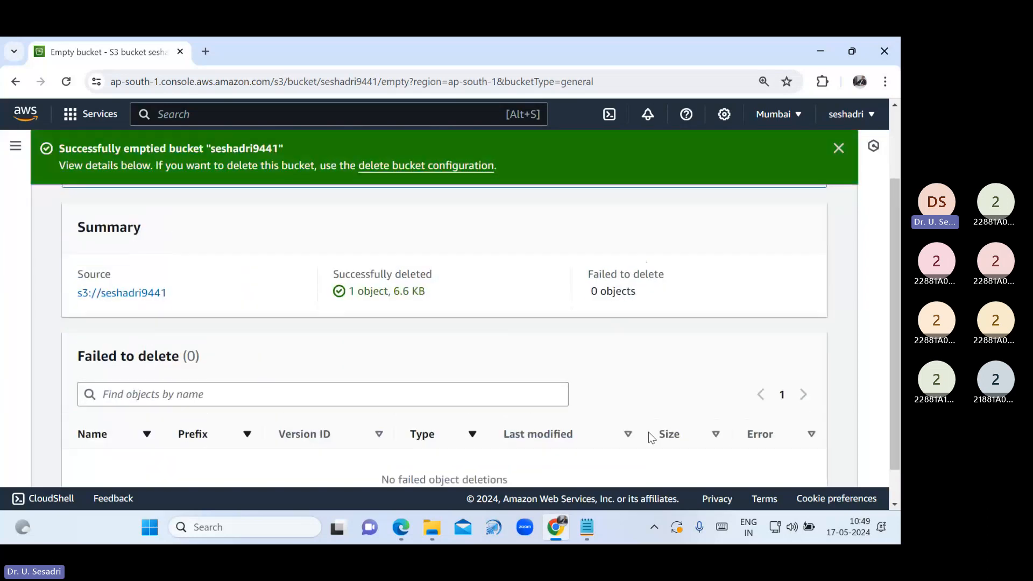
click(837, 151)
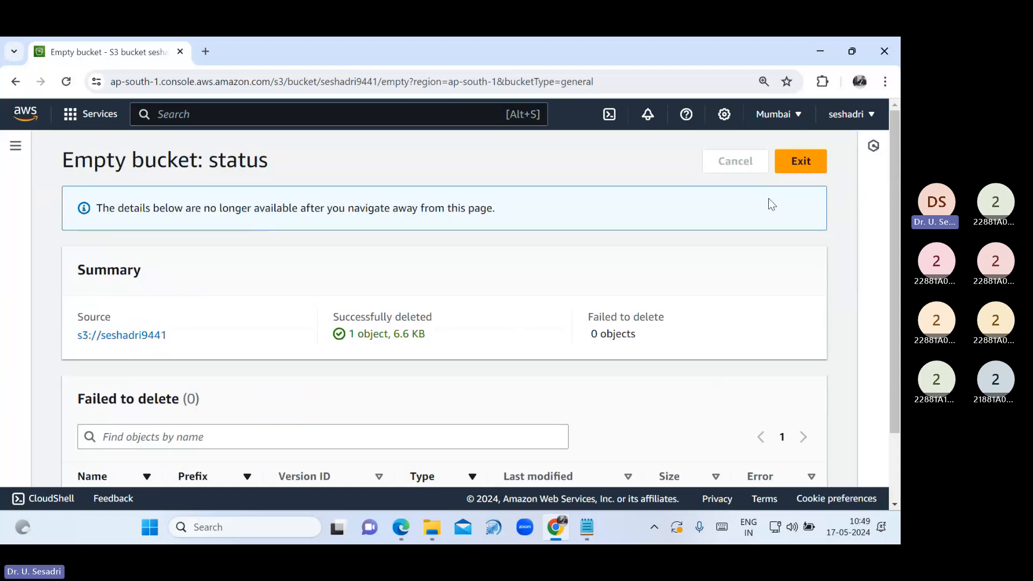
click(778, 165)
Open seshadri9441 to confirm it holds no objects, then return to the bucket list
scroll(324, 331, down, 1)
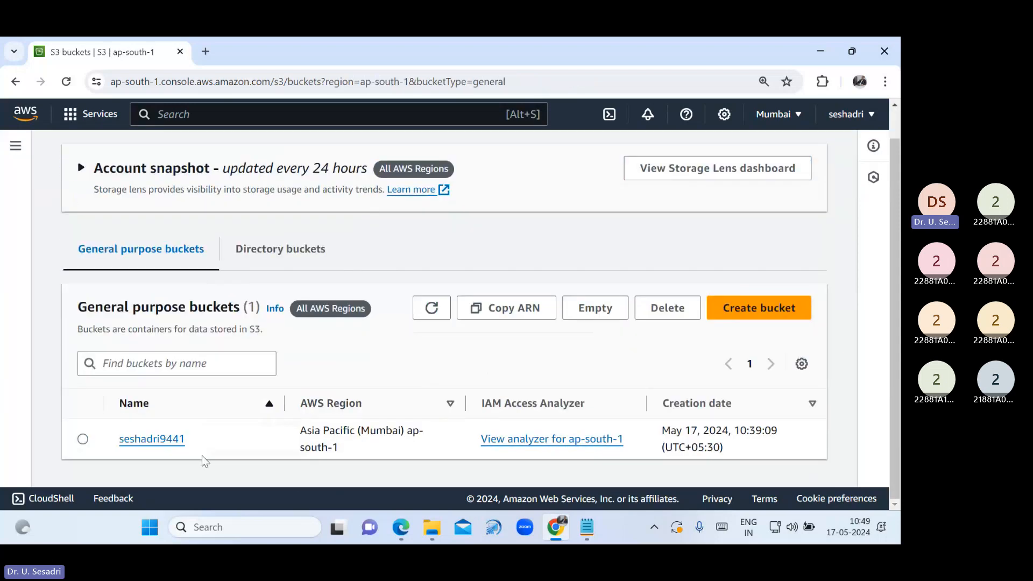
click(161, 444)
scroll(349, 398, up, 3)
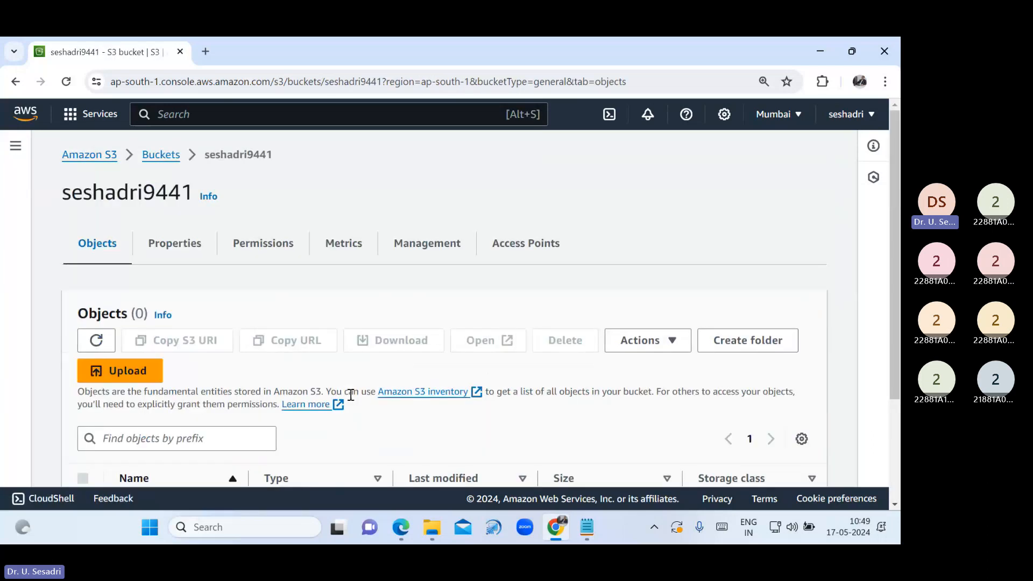
click(148, 157)
scroll(152, 376, down, 2)
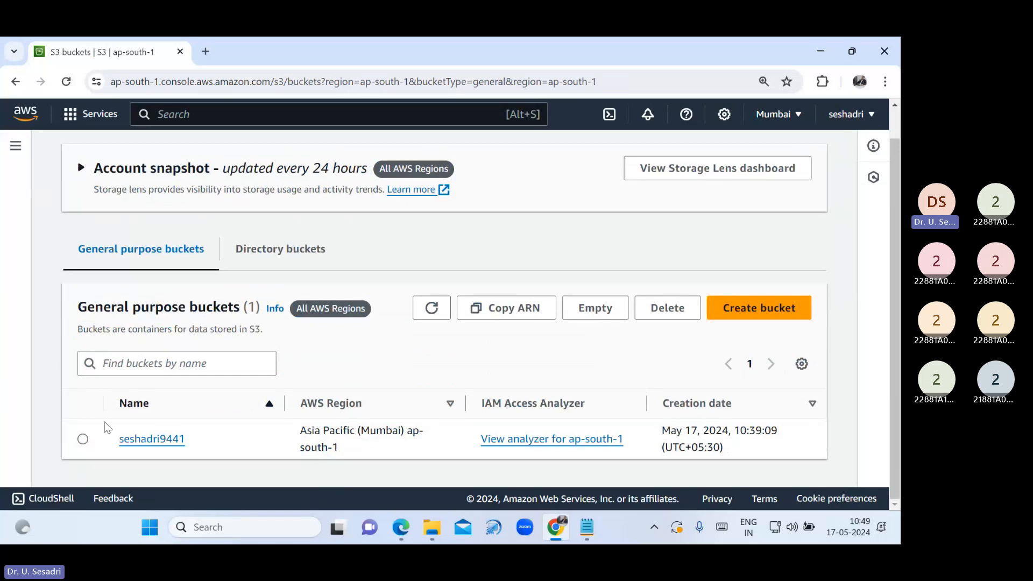
Delete the seshadri9441 bucket, confirming with its name, and dismiss the success banner
click(83, 439)
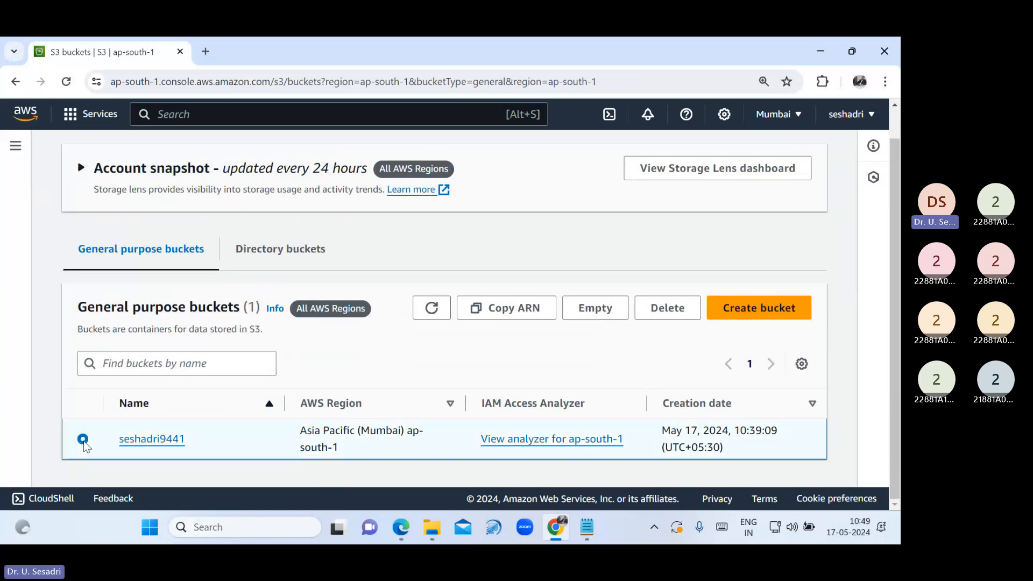
click(667, 308)
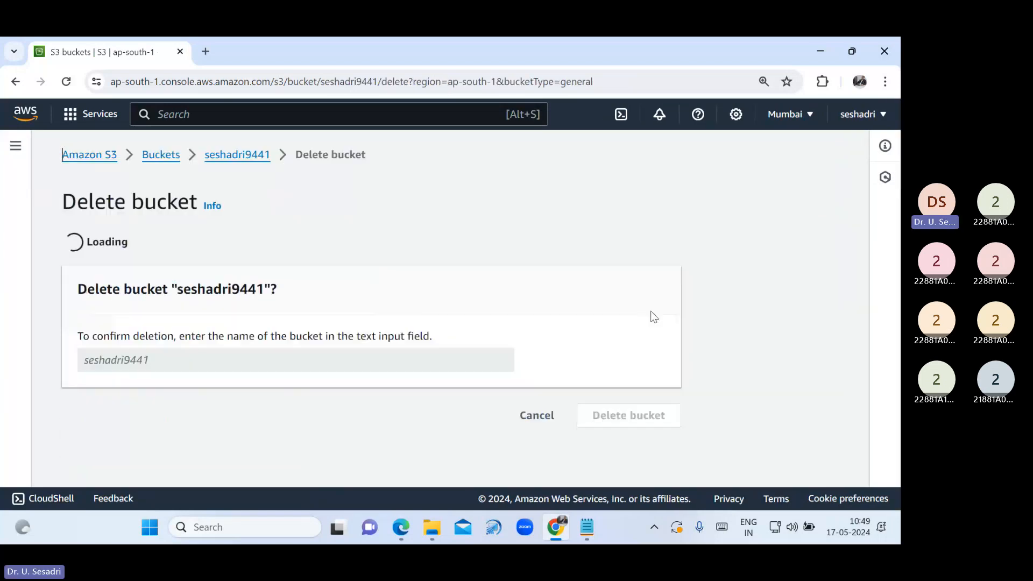
scroll(275, 343, down, 2)
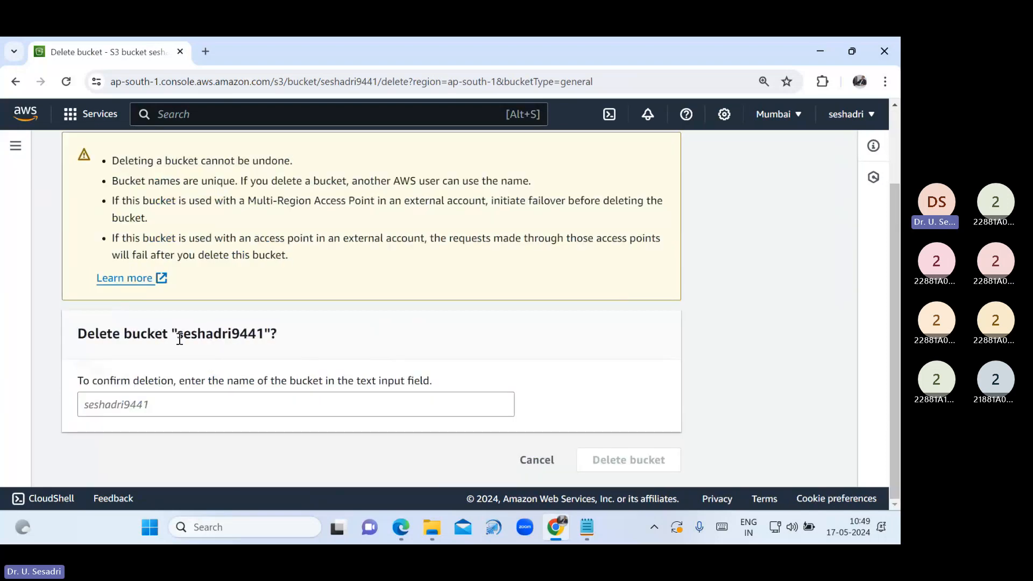
drag(179, 336, 263, 340)
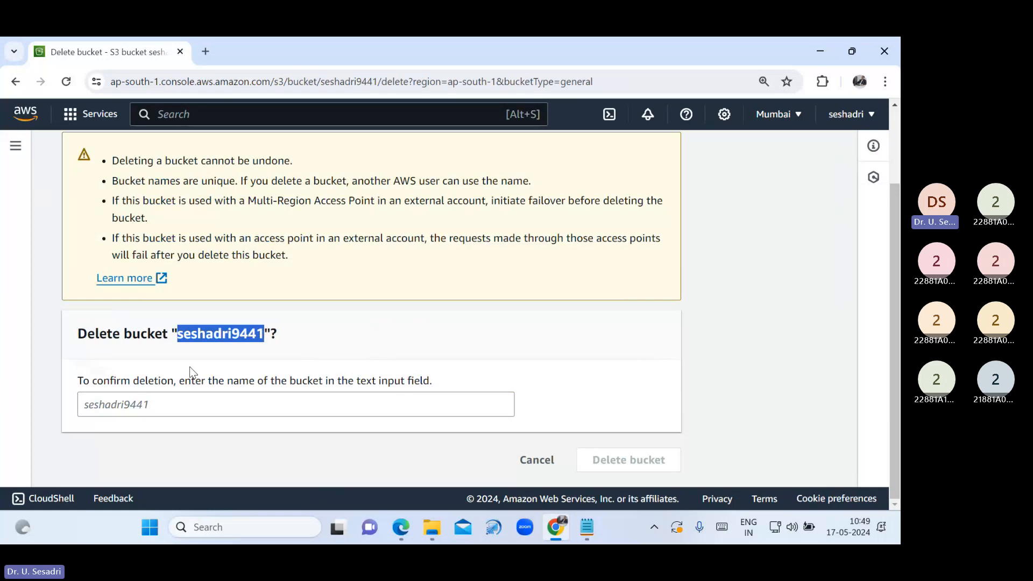
click(181, 405)
text(seshadri9)
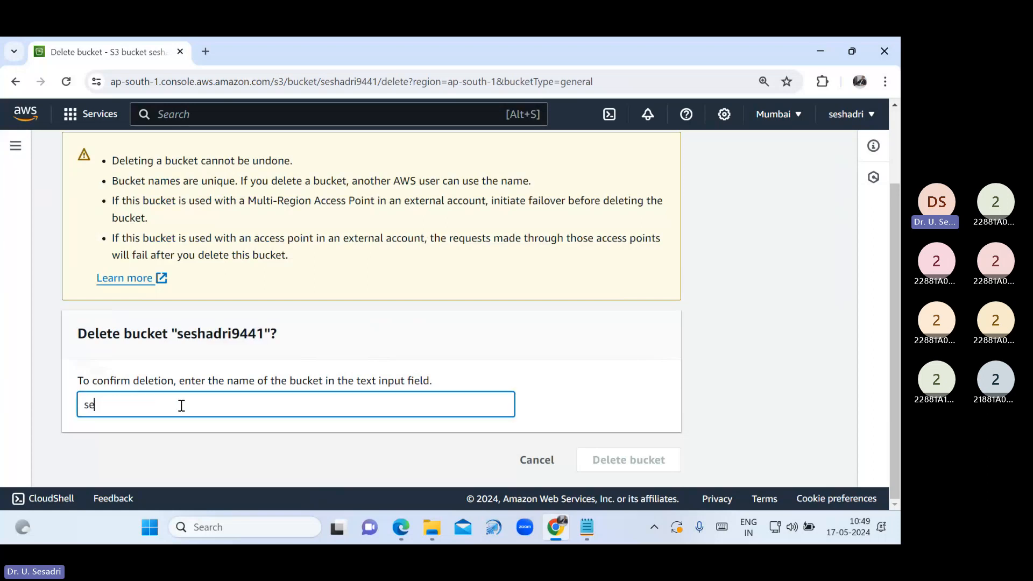
text(441)
click(640, 460)
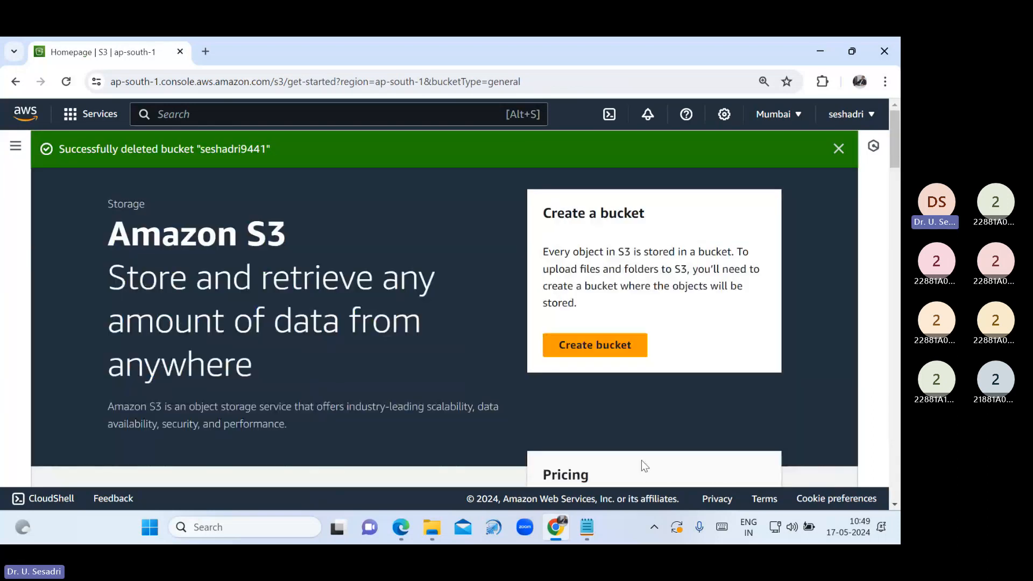
click(836, 149)
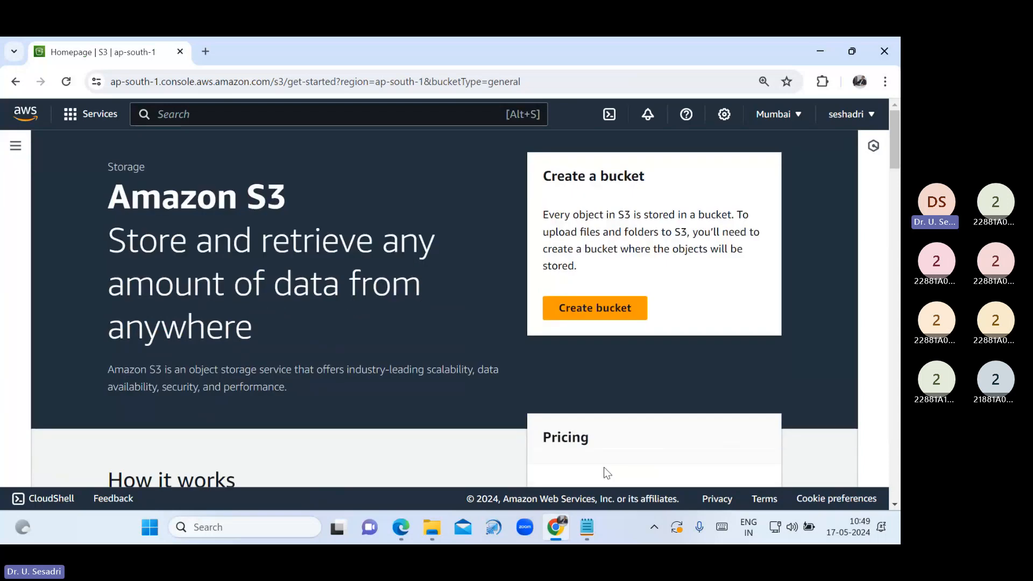
In the S3 notes, highlight the '1. Bucket - Objects' and '2. Bucket Versioning' headings
click(586, 530)
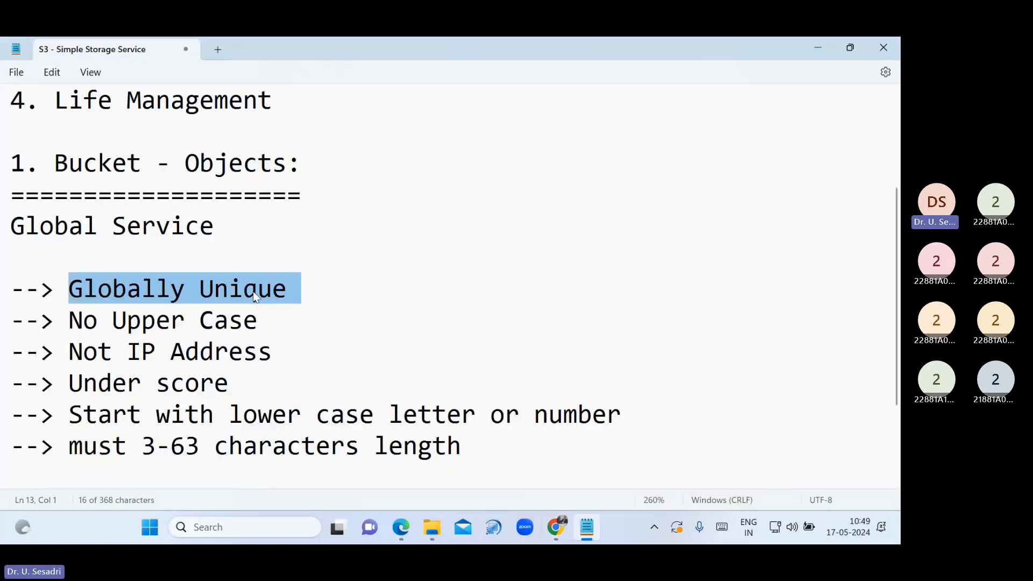
scroll(181, 243, up, 1)
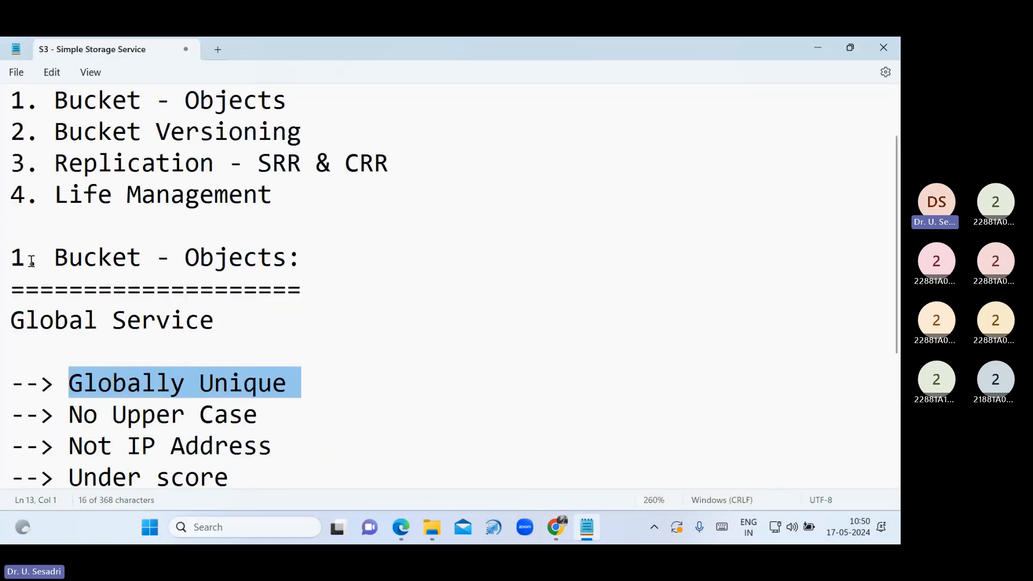
drag(11, 259, 312, 271)
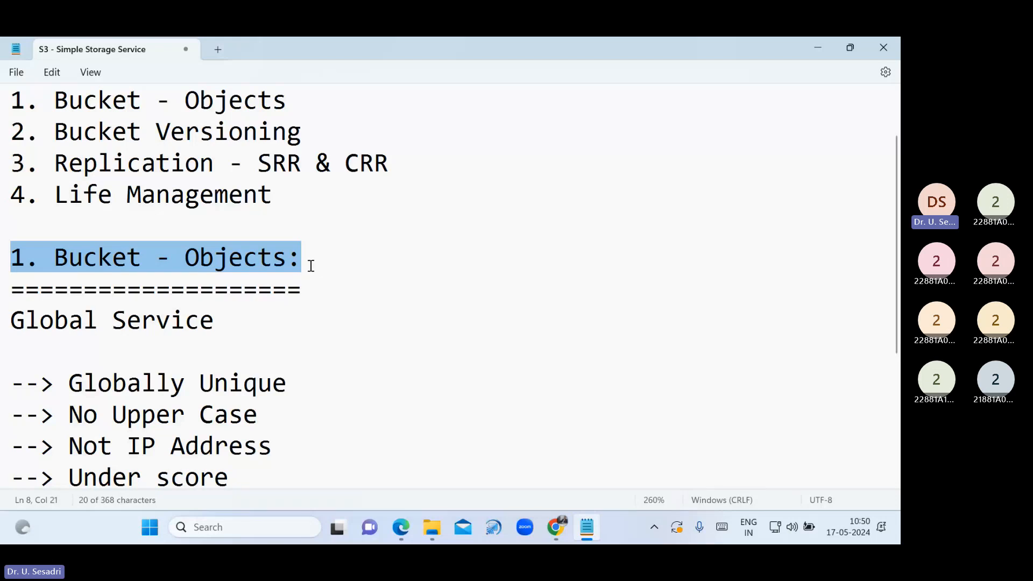
scroll(319, 302, up, 2)
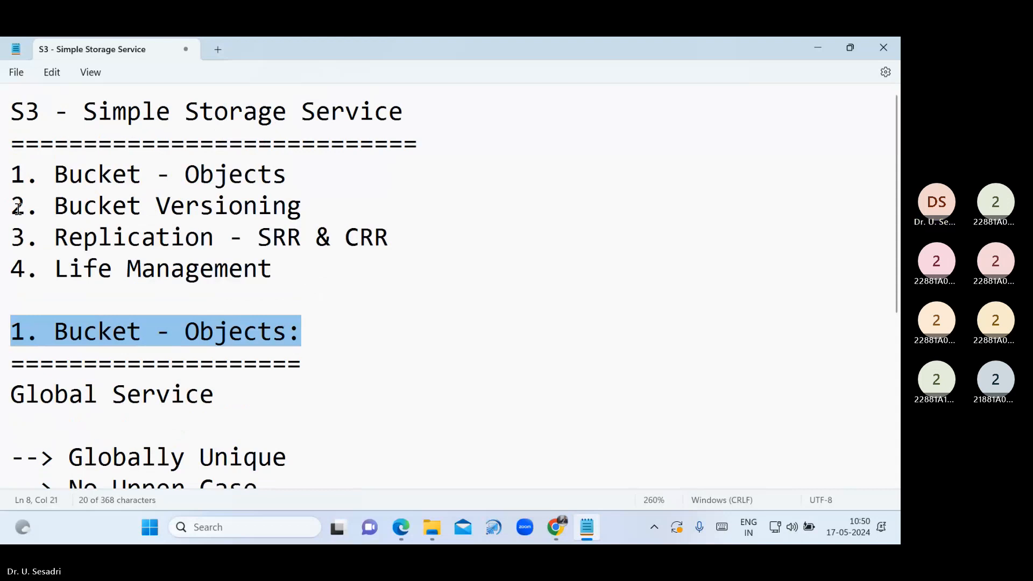
drag(16, 209, 321, 220)
key(ctrl+c)
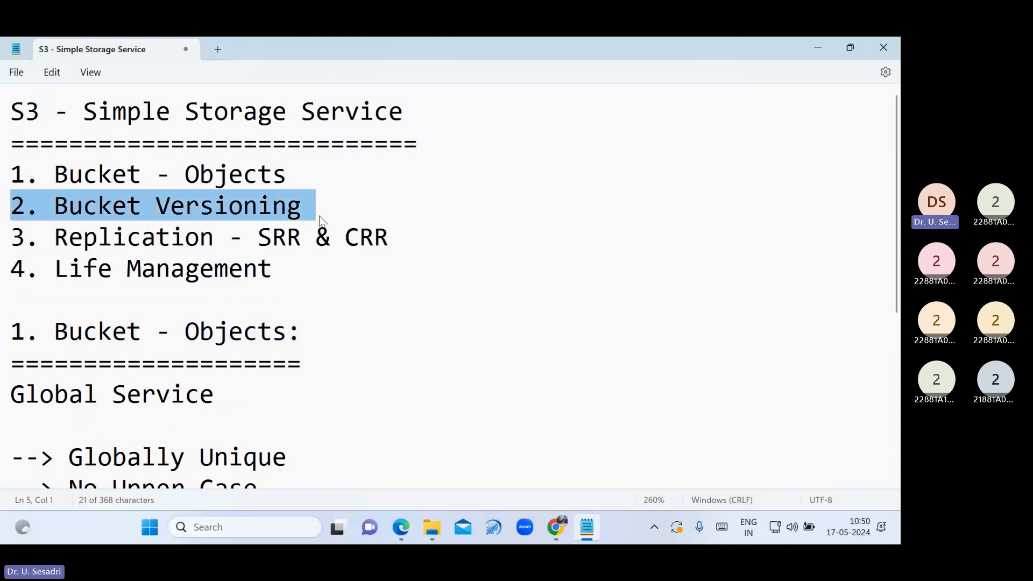
Add a '2. Bucket Versioning' heading with a '====================' underline below seshadri9441
scroll(269, 339, down, 3)
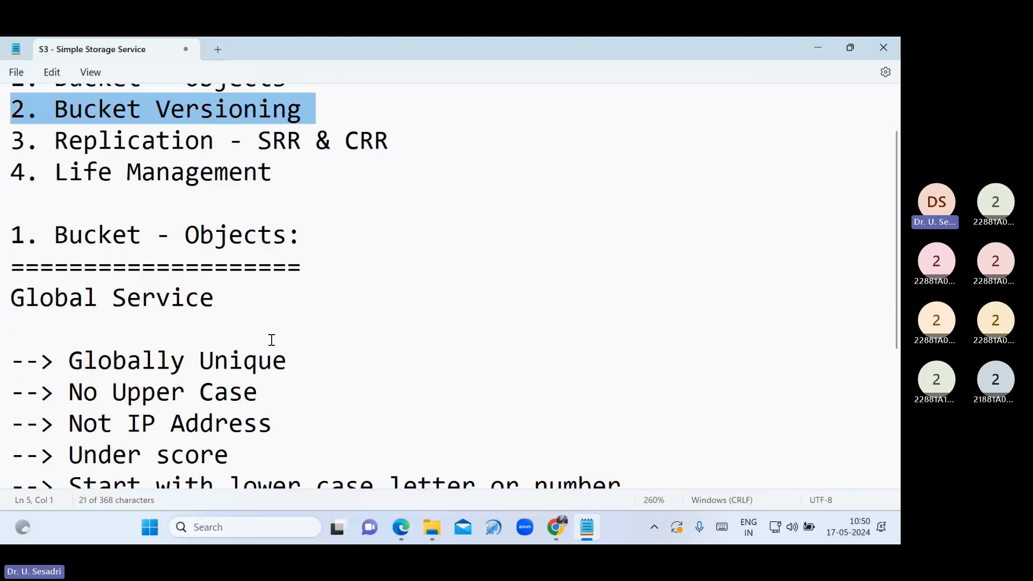
click(160, 418)
key(Return)
key(Return)
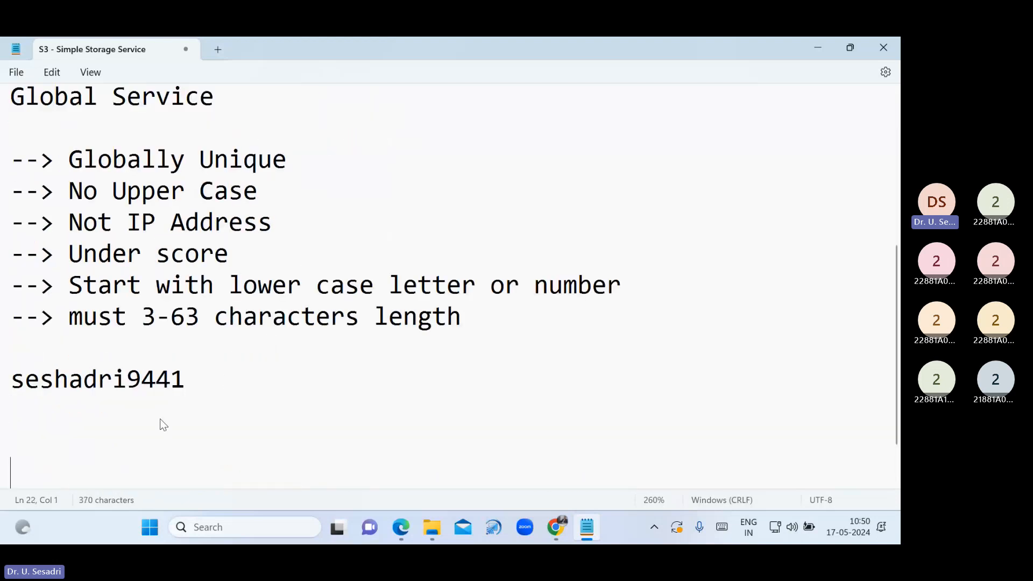
key(ctrl+v)
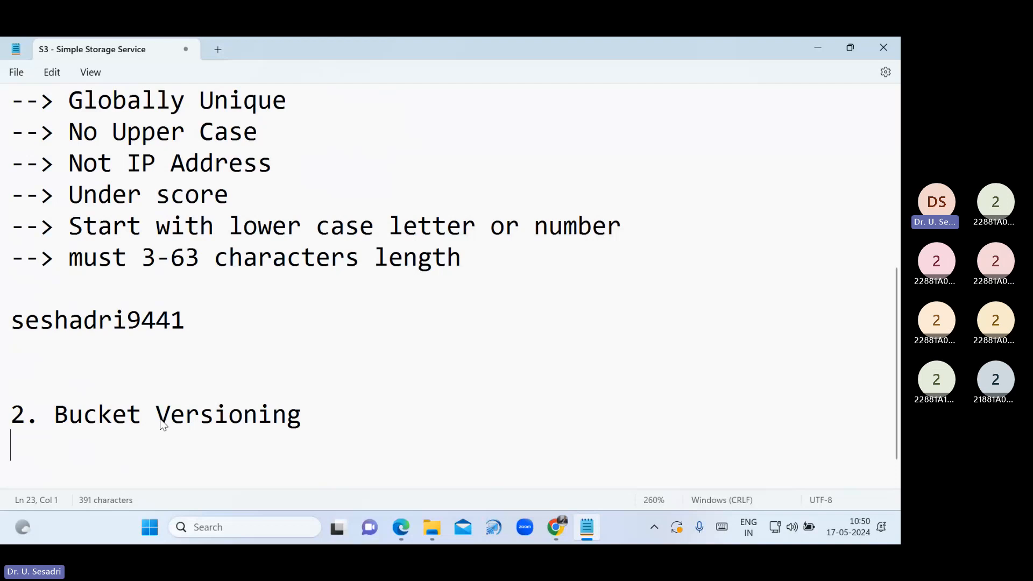
text(=====================)
key(Return)
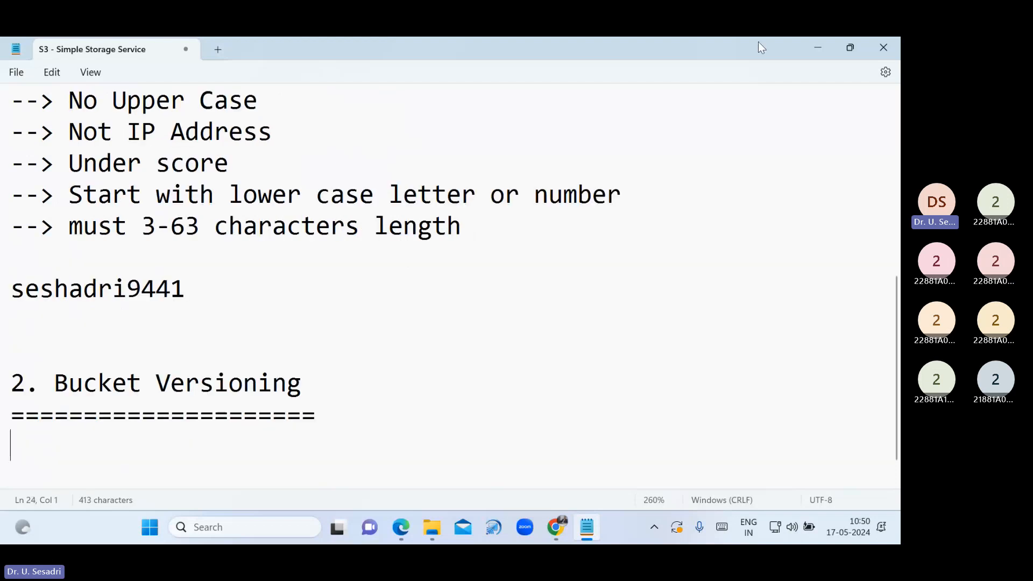
Close the US file's tab in Notepad and switch to the Lab S3 folder
click(810, 48)
click(809, 46)
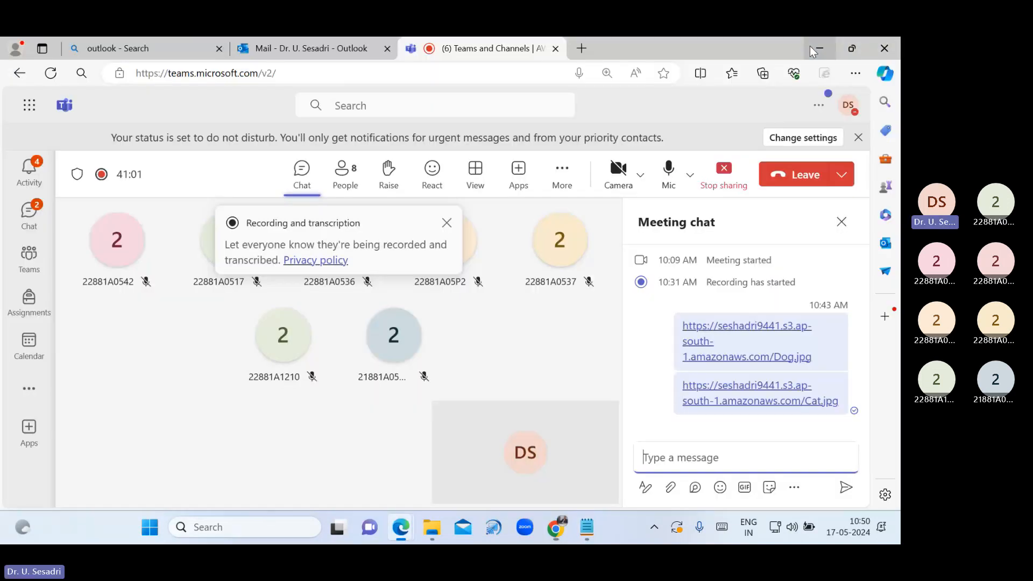
click(809, 46)
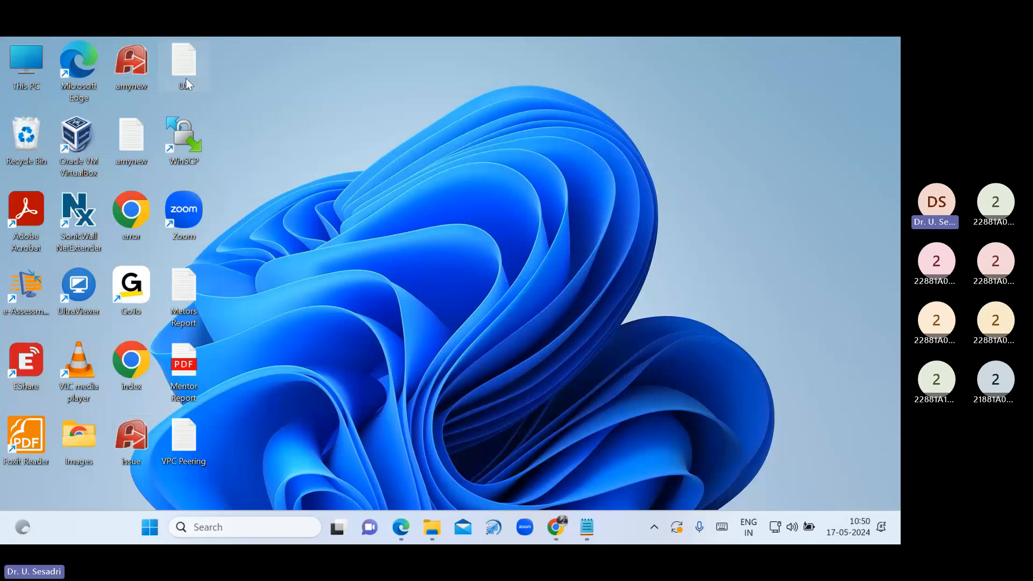
double_click(185, 78)
click(16, 72)
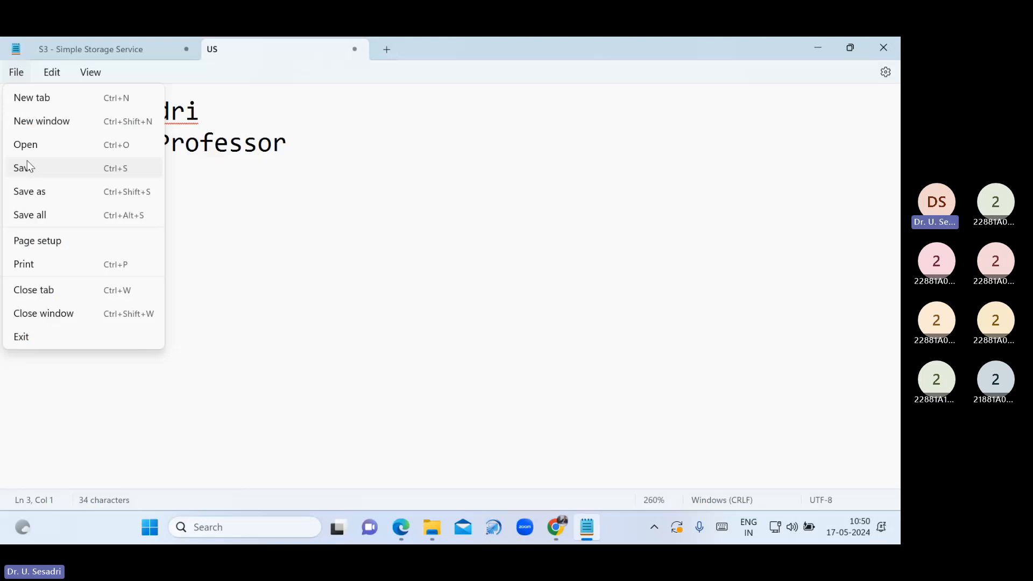
click(27, 163)
click(355, 49)
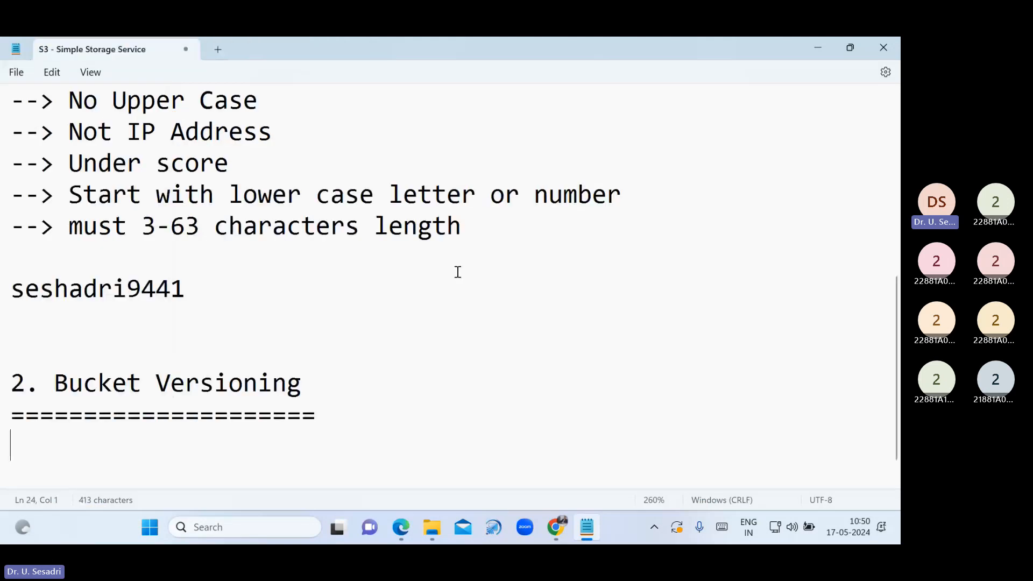
key(alt+Tab)
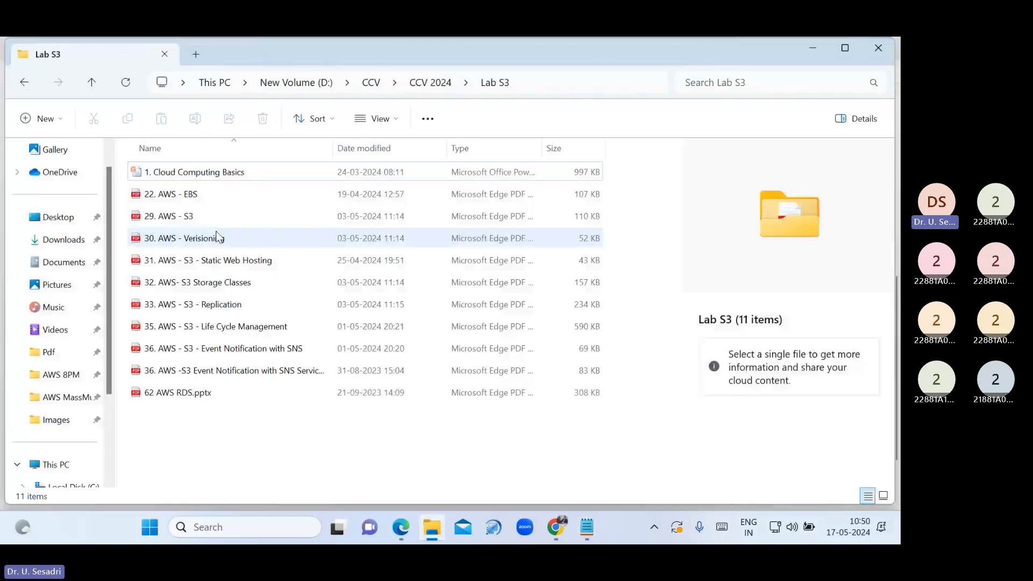
Open the '30. AWS - Verisioning' PDF handout and highlight its versioning definition paragraph
double_click(216, 236)
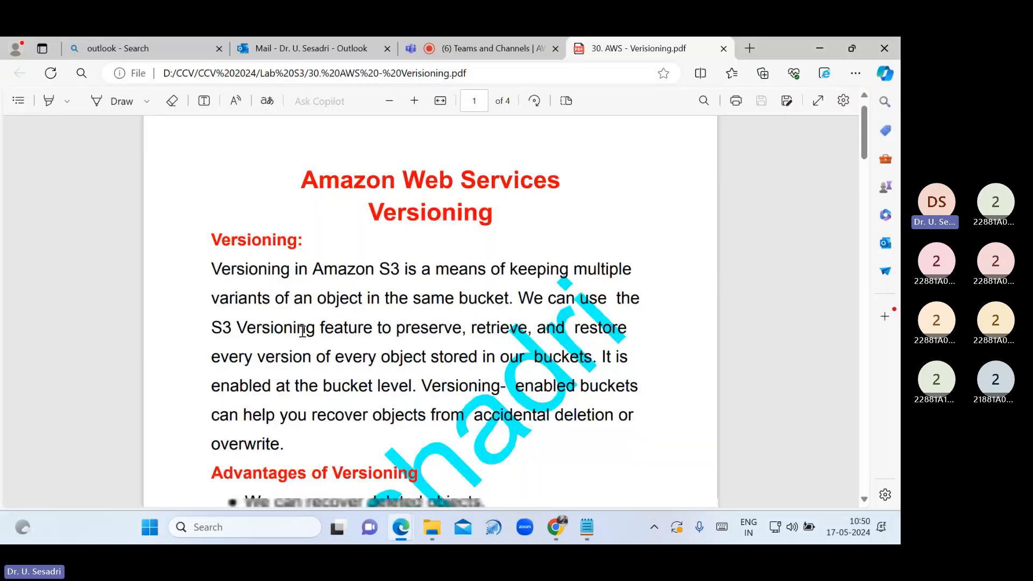
scroll(359, 279, down, 1)
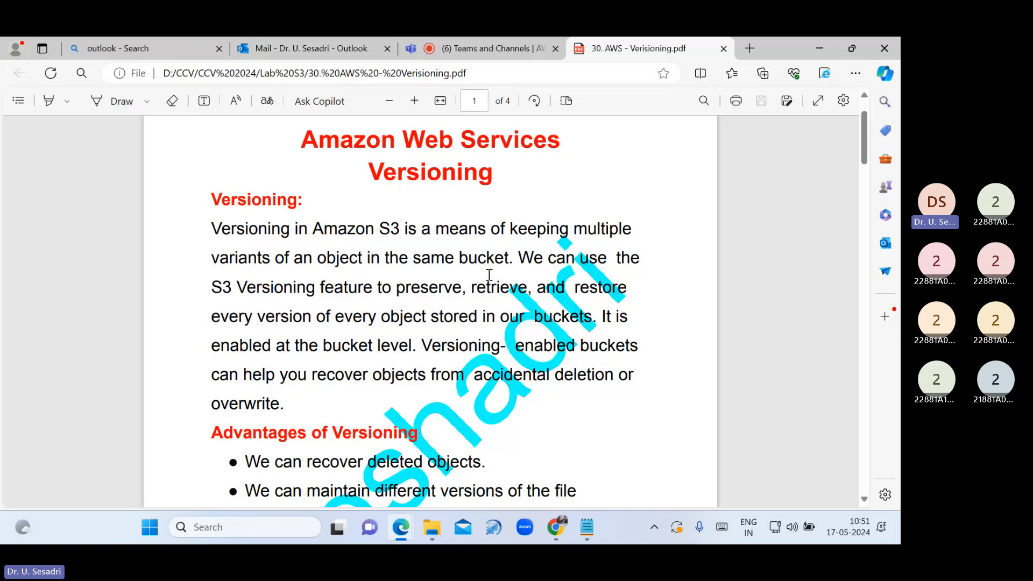
scroll(489, 275, down, 2)
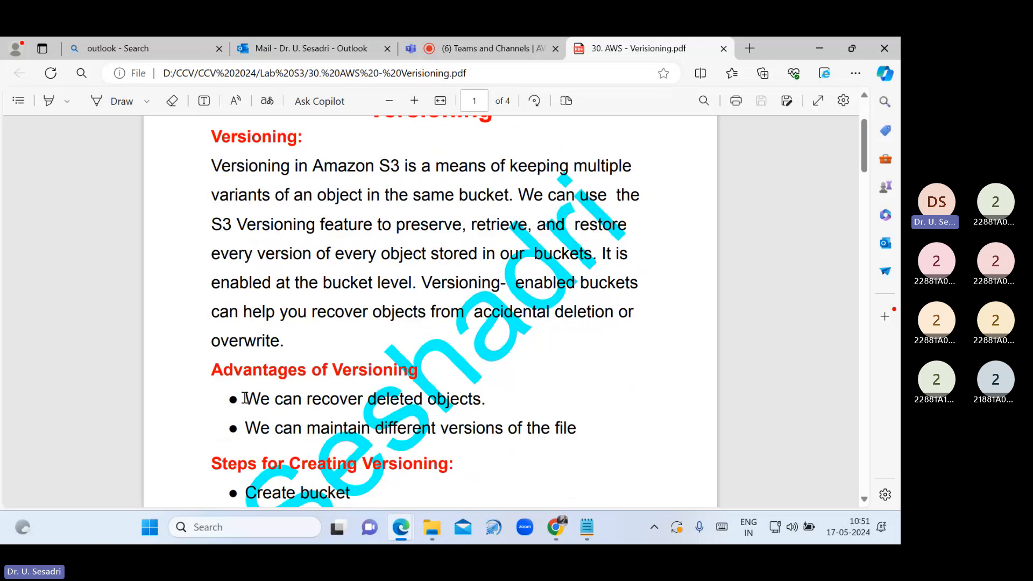
drag(245, 399, 565, 421)
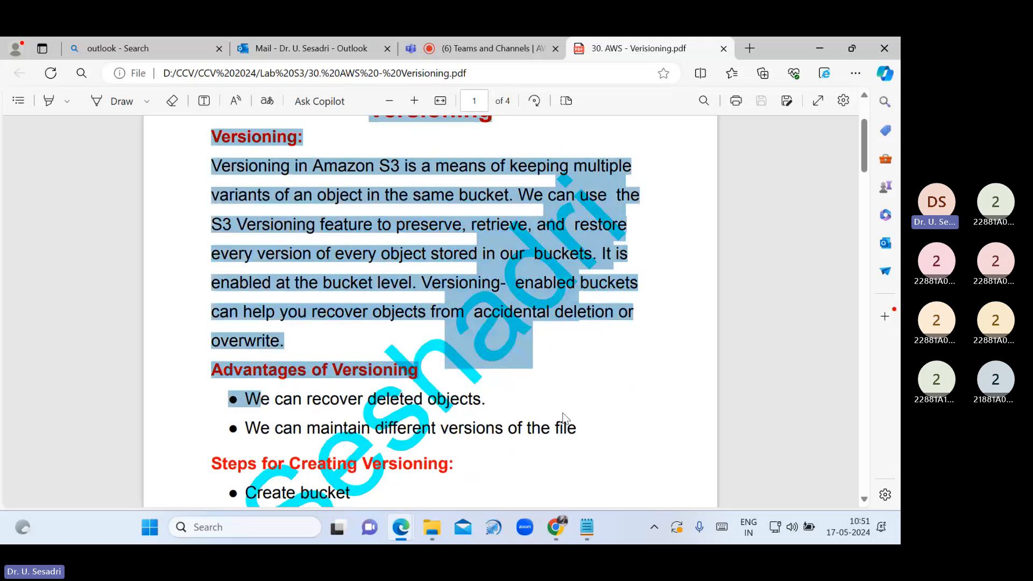
click(566, 417)
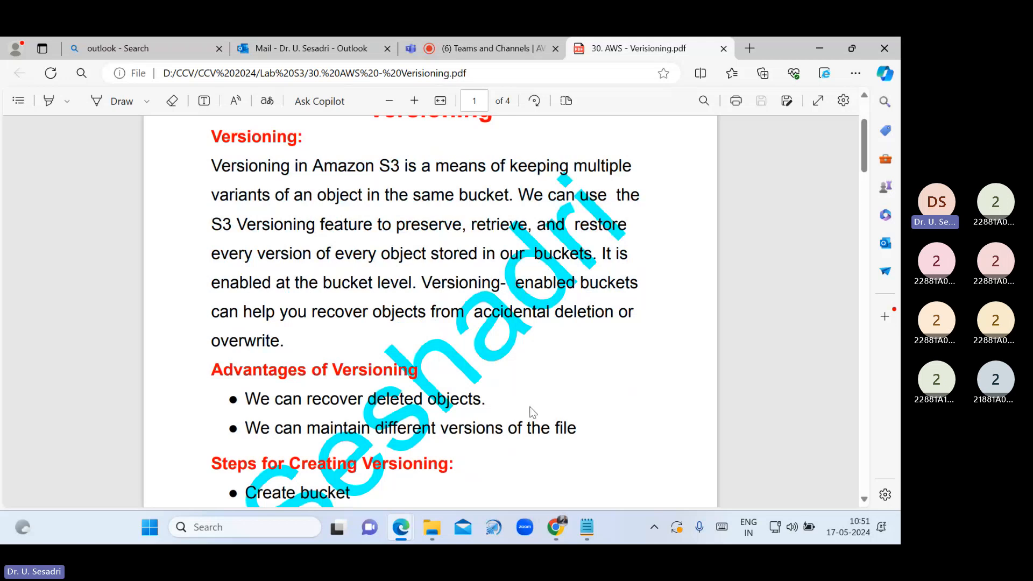
click(558, 528)
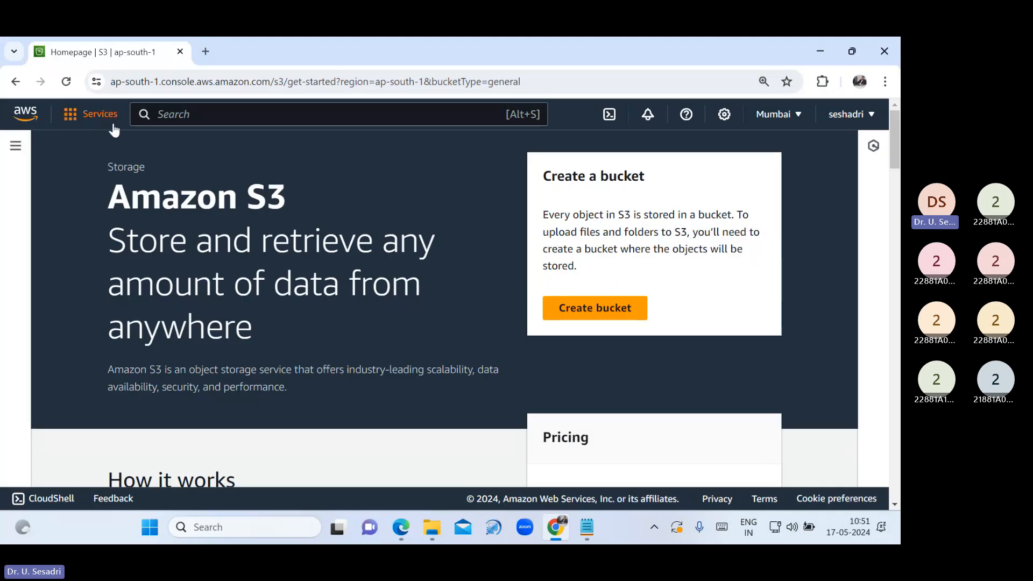
Start creating a new bucket named seshadriversioning from the Buckets list
click(15, 146)
click(45, 203)
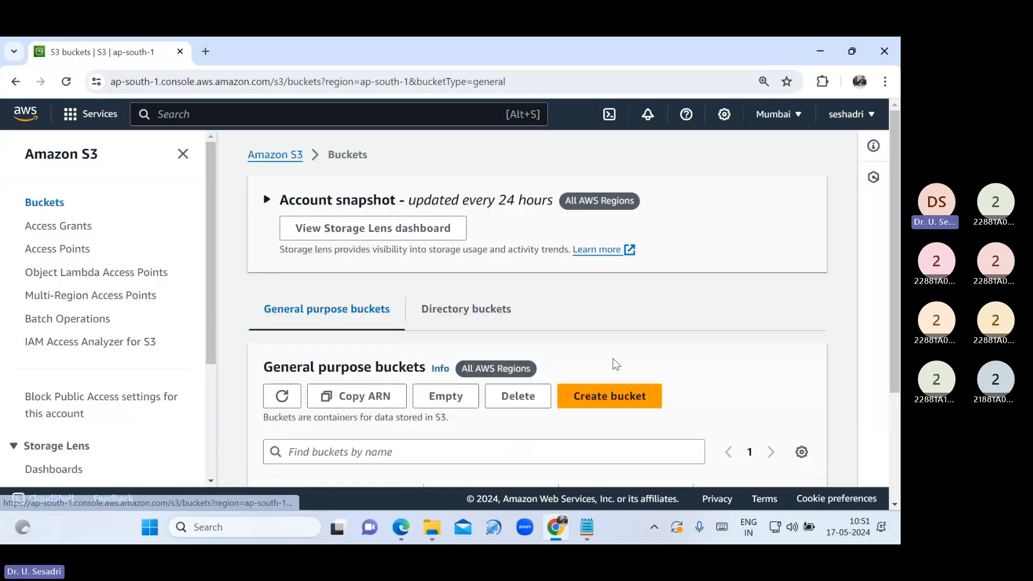
scroll(616, 364, down, 2)
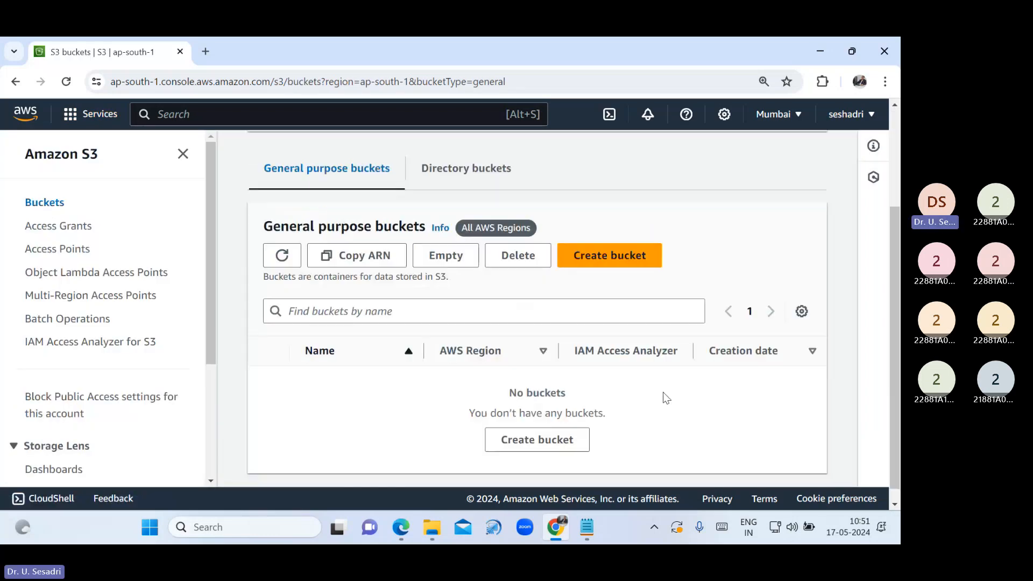
click(629, 266)
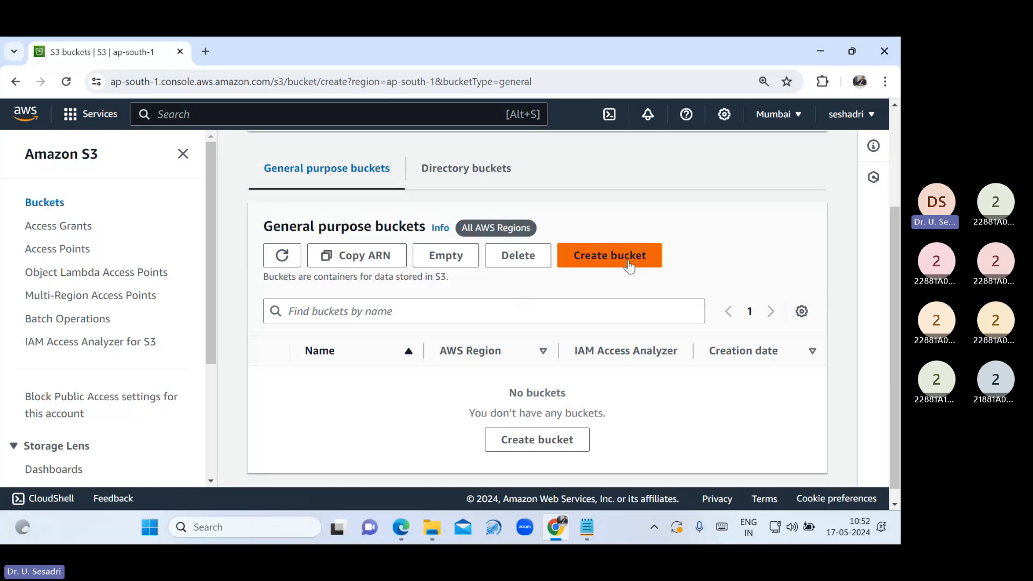
click(457, 242)
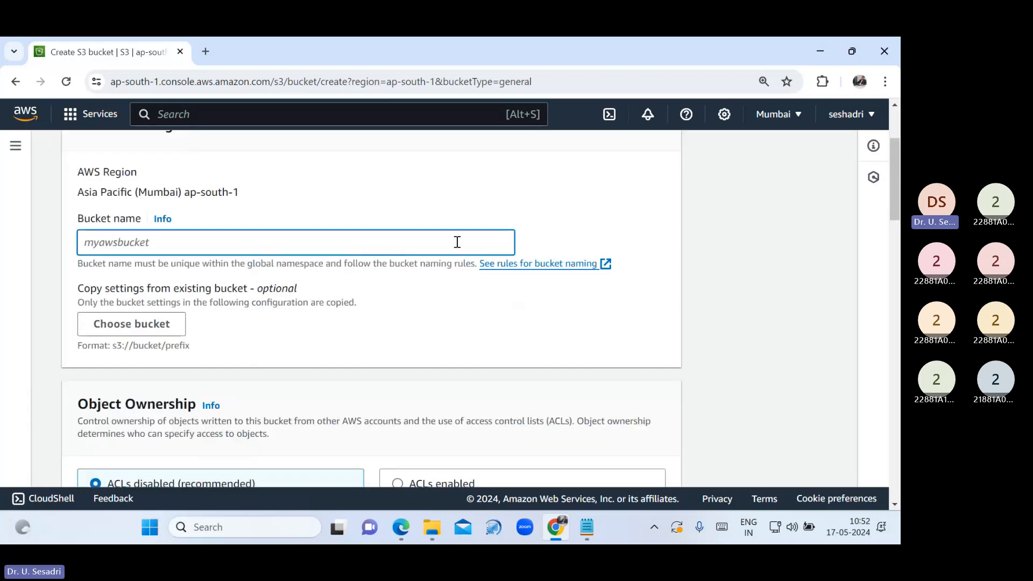
text(seshadriversioning)
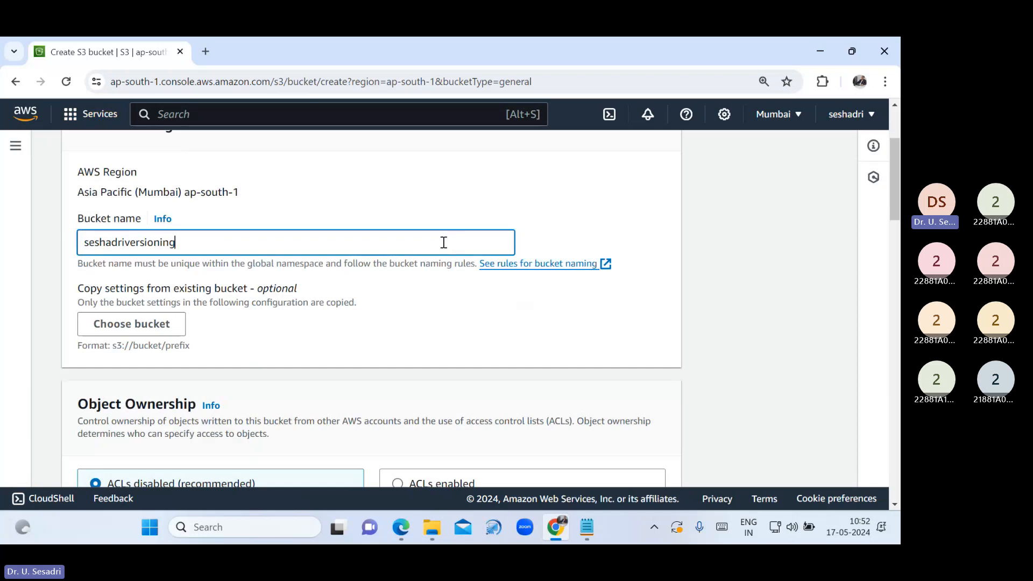
Copy the name seshadriversioning into the S3 notes under Bucket Versioning
key(ctrl+a)
key(ctrl+c)
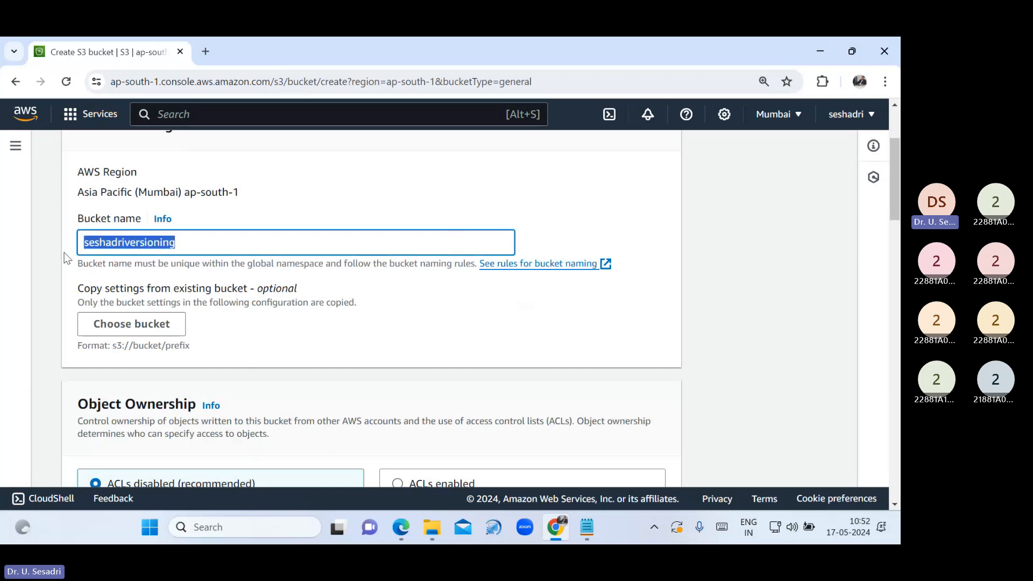
click(587, 527)
key(ctrl+v)
key(Return)
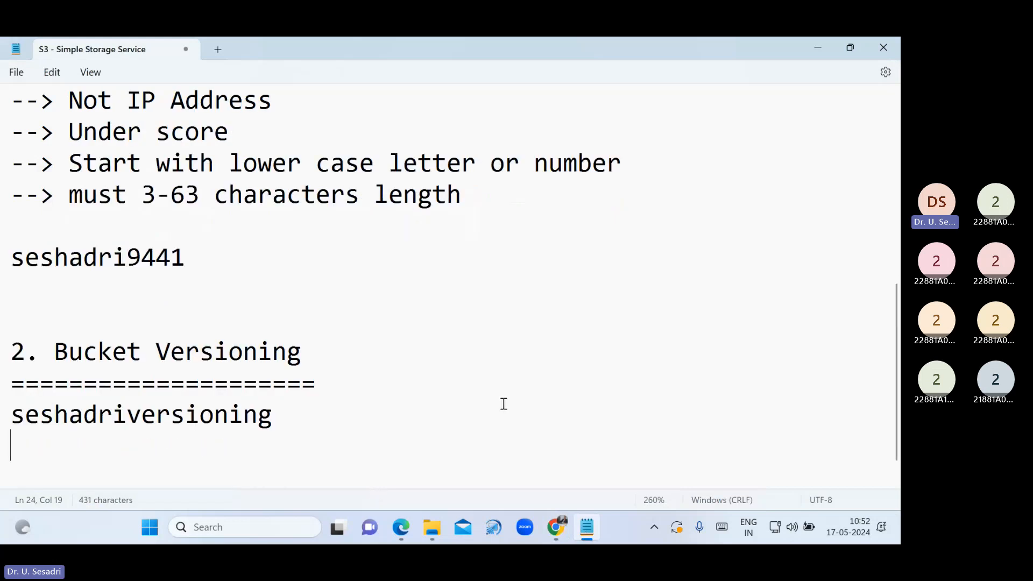
click(558, 532)
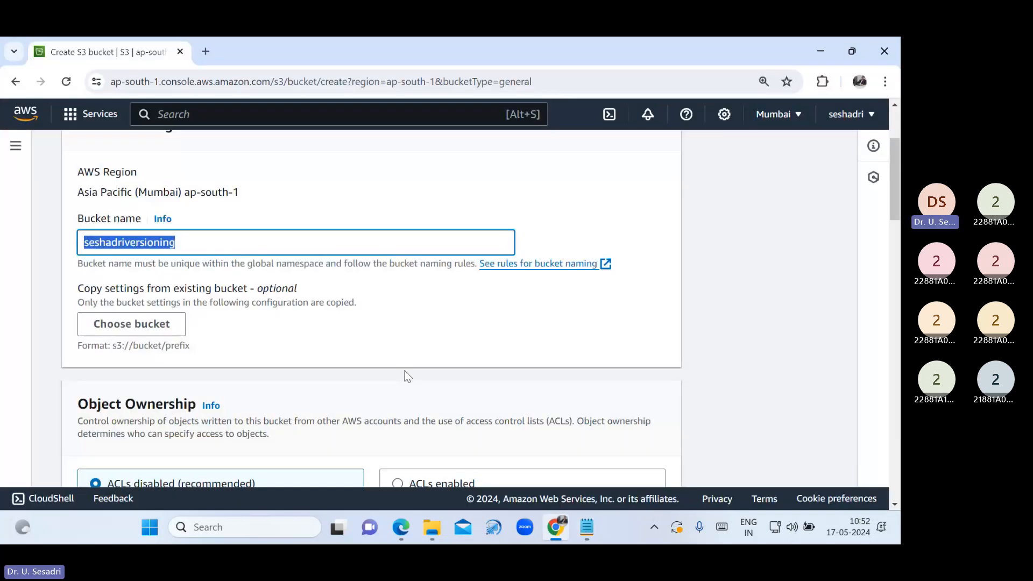
Enable ACLs, unblock all public access, acknowledge the warning, and create the bucket
scroll(407, 376, down, 1)
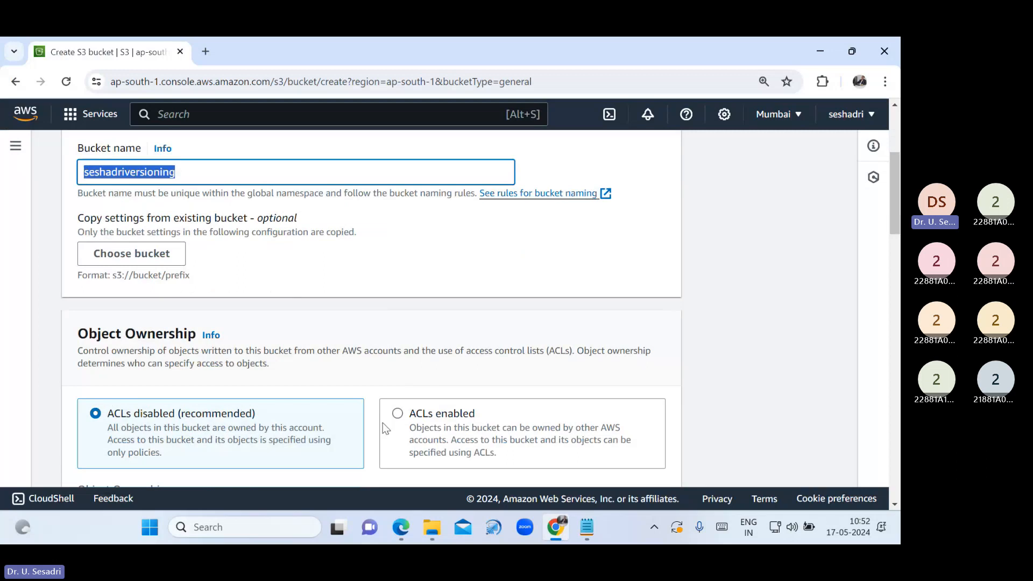
click(401, 423)
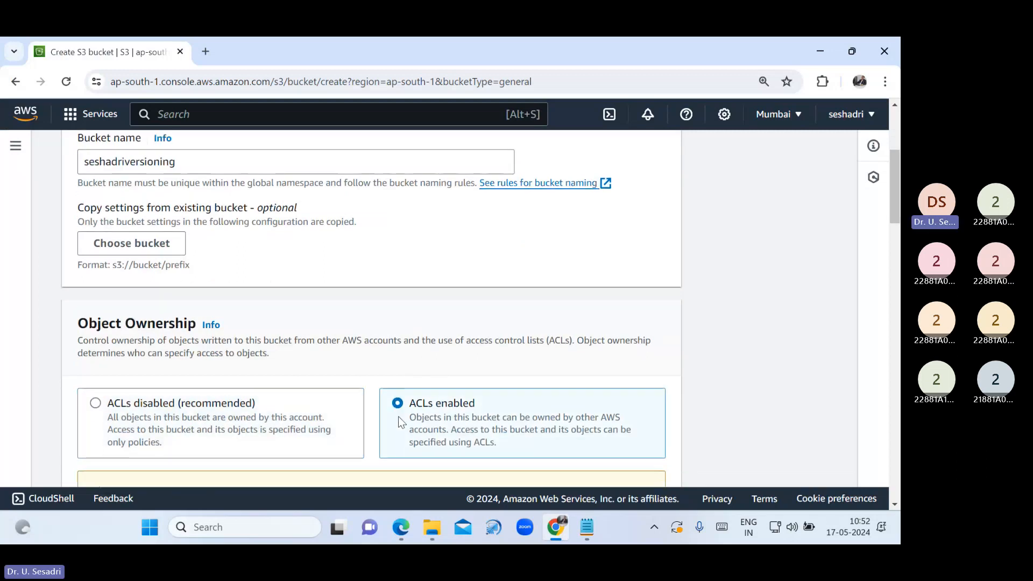
scroll(399, 422, down, 2)
scroll(399, 422, down, 2)
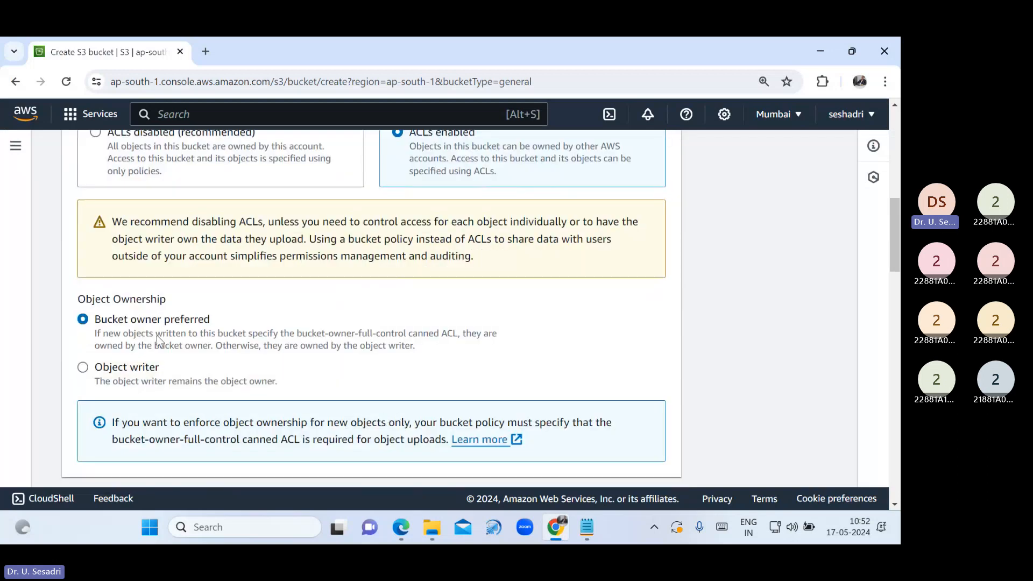
scroll(237, 339, down, 3)
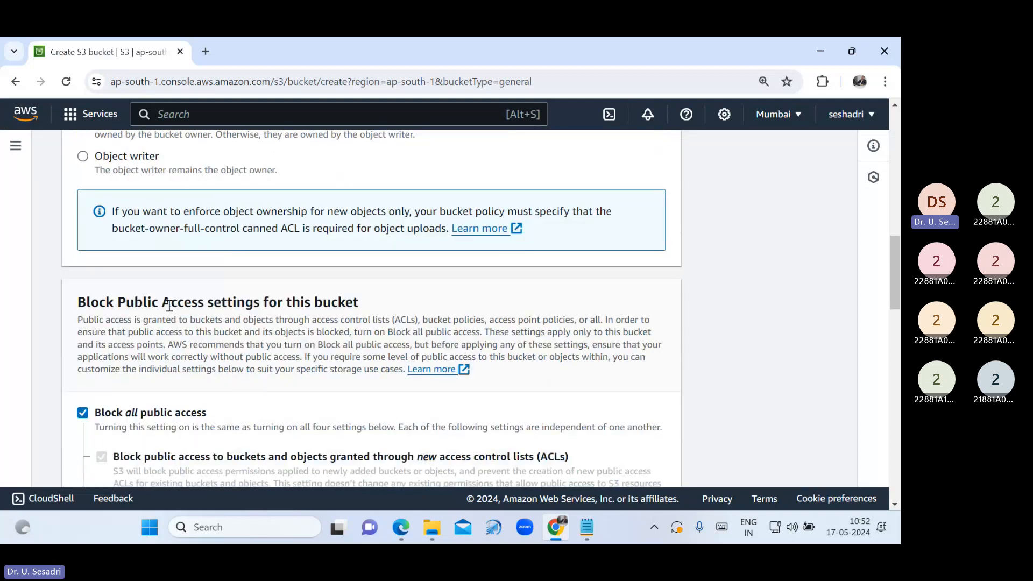
scroll(330, 350, down, 1)
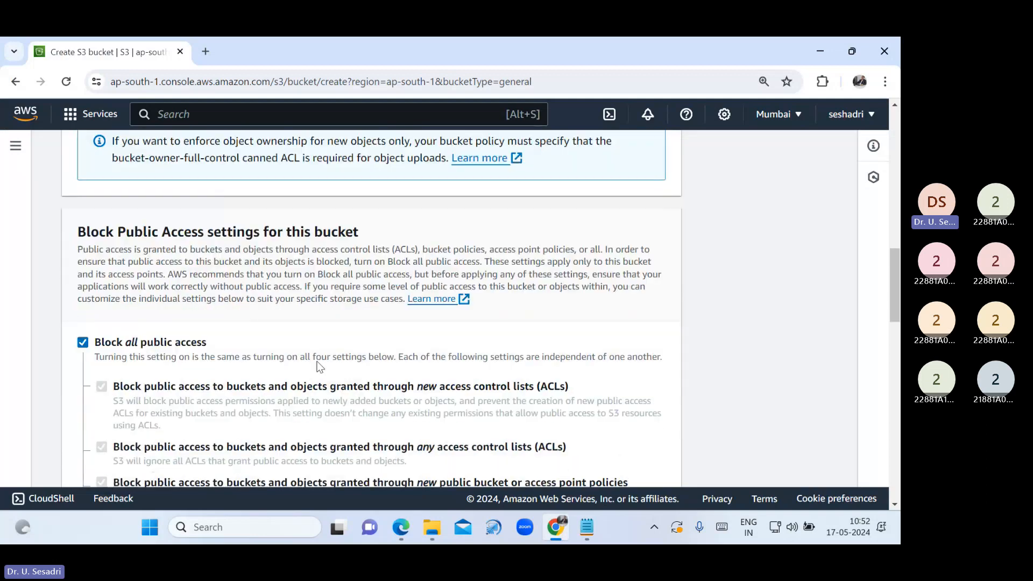
click(84, 343)
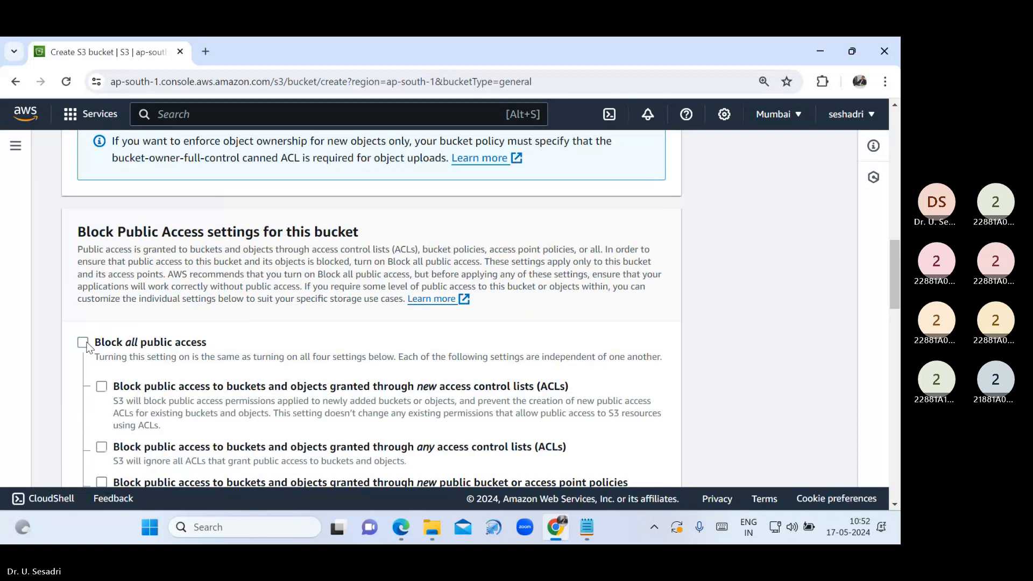
scroll(227, 373, down, 4)
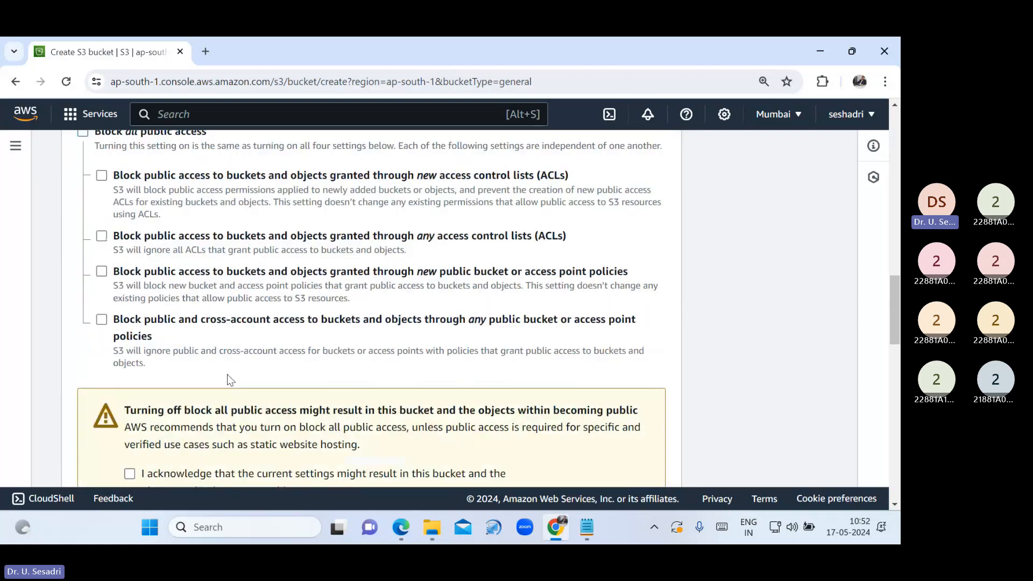
scroll(227, 373, down, 3)
click(130, 333)
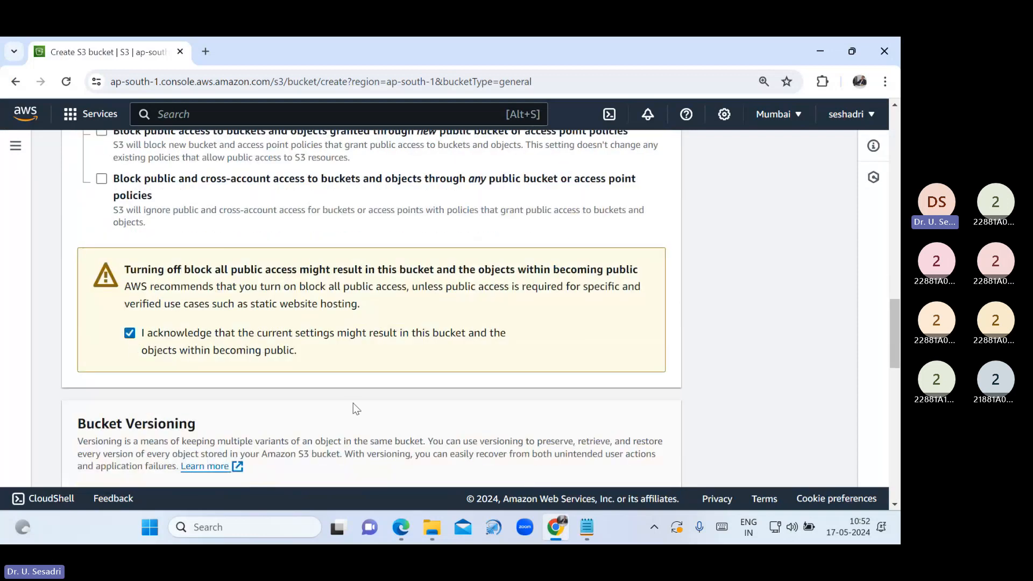
scroll(353, 403, down, 3)
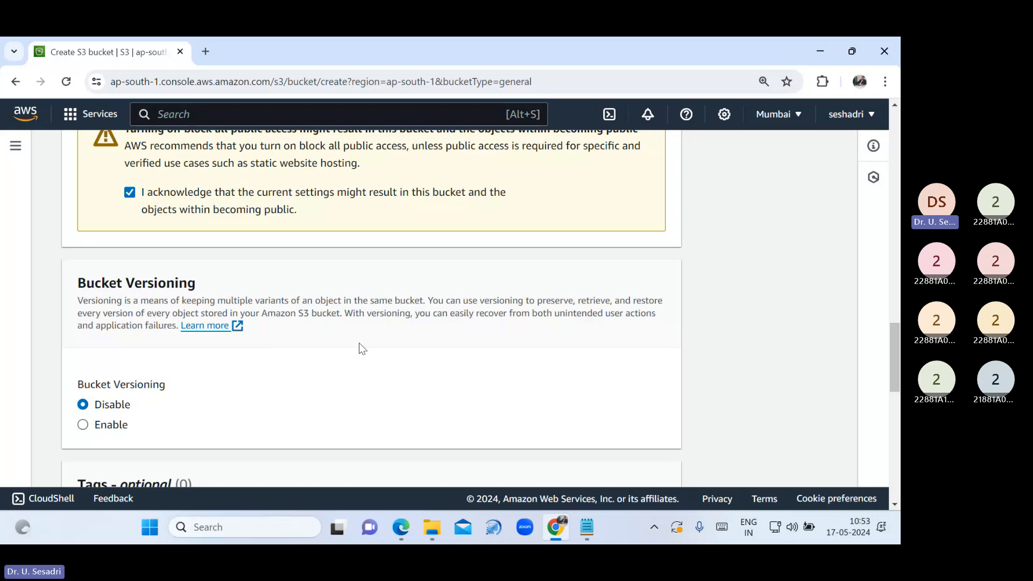
scroll(359, 347, down, 4)
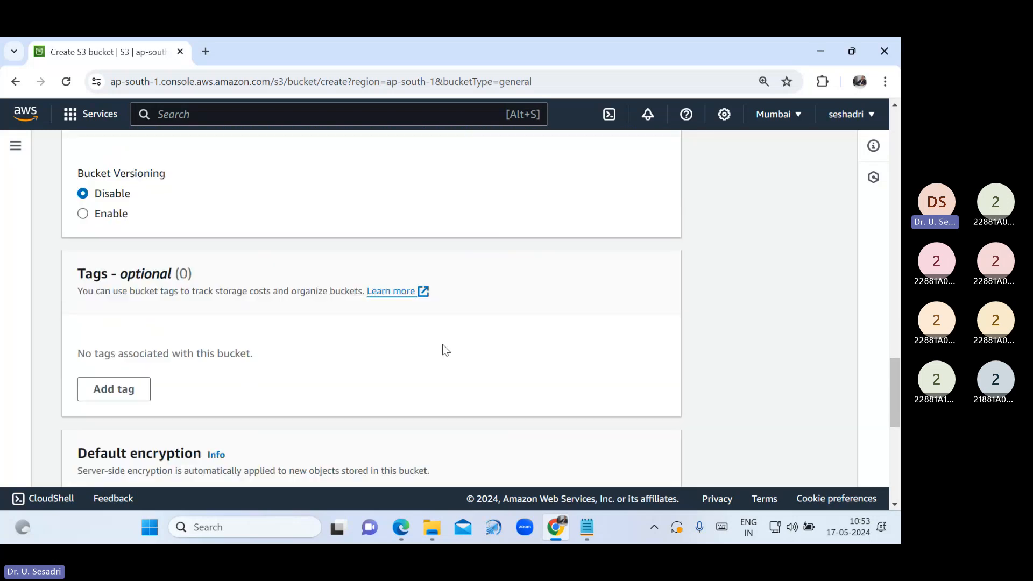
scroll(445, 350, down, 5)
scroll(590, 376, down, 3)
click(631, 460)
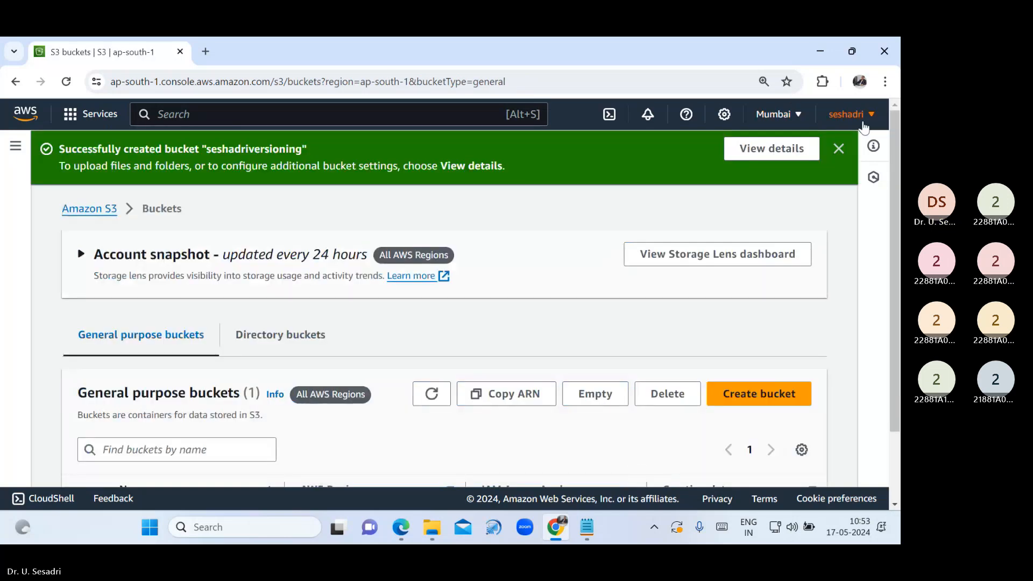
Open the empty seshadriversioning bucket and reset the page zoom to 100%
click(839, 149)
scroll(244, 369, down, 1)
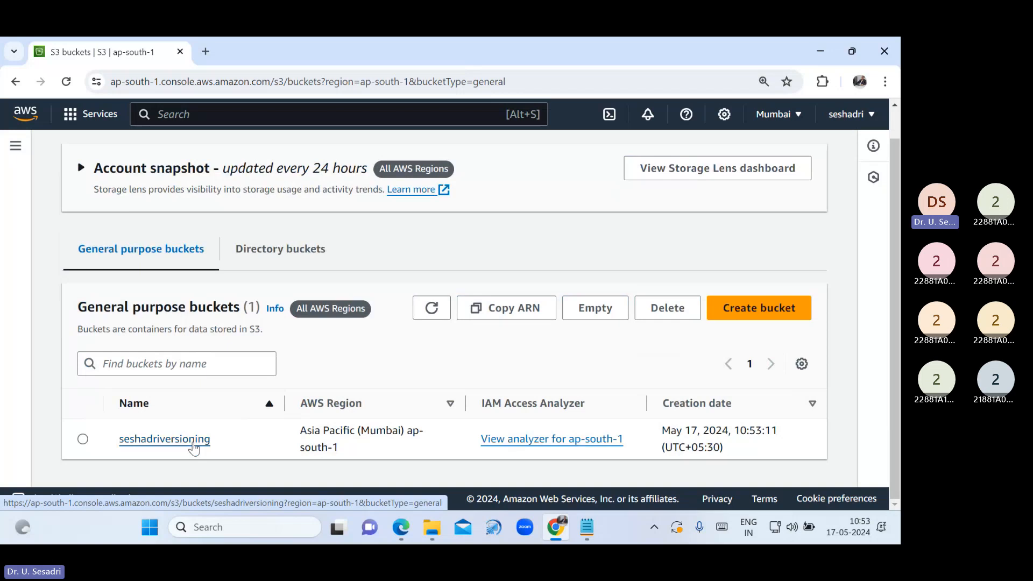
click(192, 444)
scroll(387, 418, down, 3)
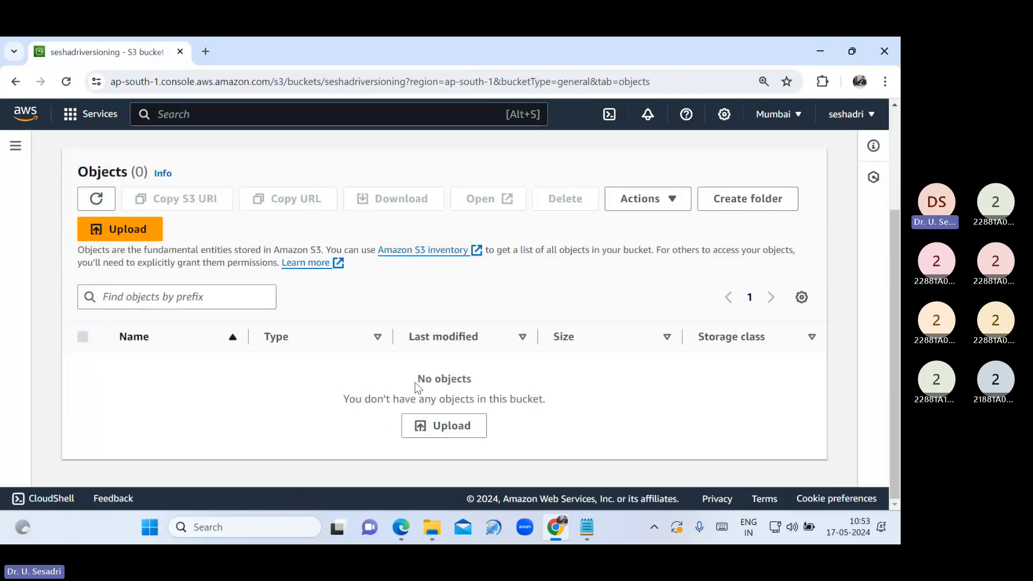
drag(414, 382, 530, 388)
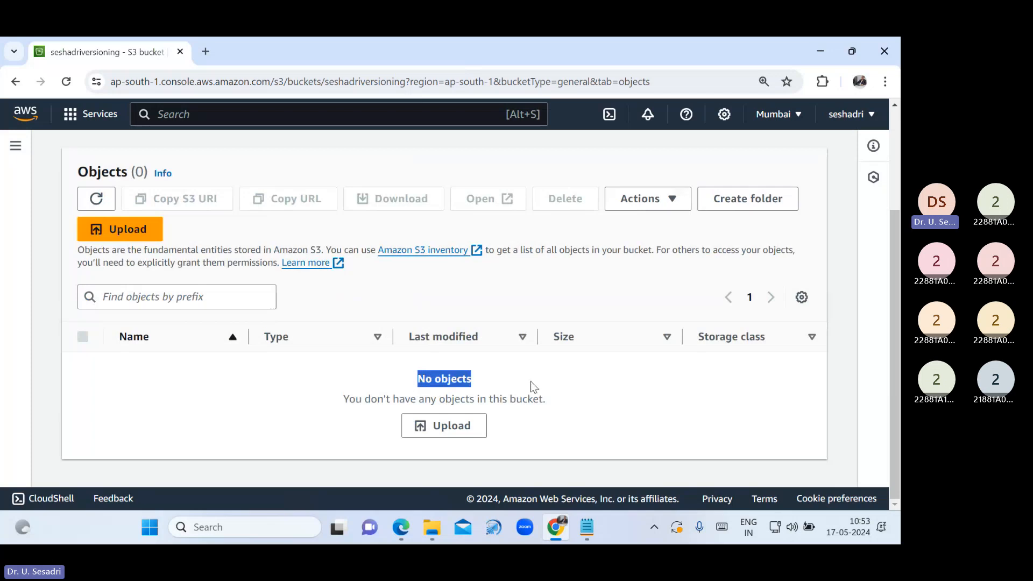
key(ctrl+minus)
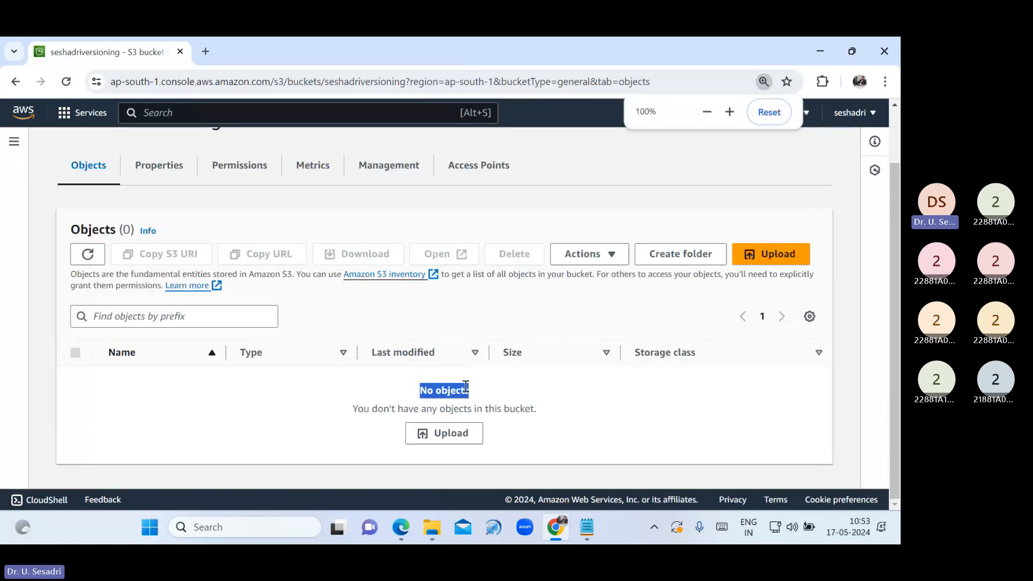
click(279, 462)
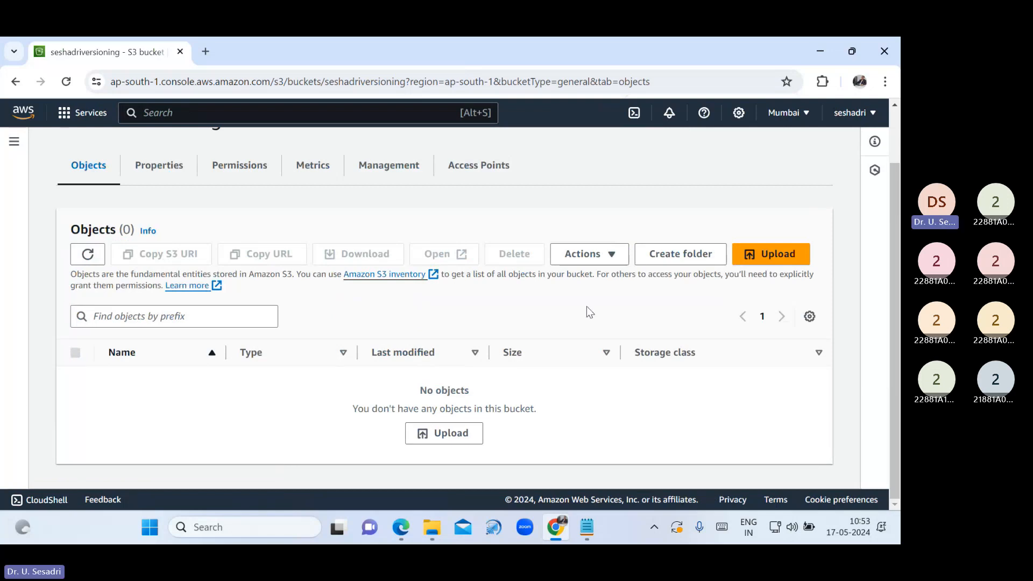
Close the US file in Notepad, keeping the S3 notes, and return to the seshadriversioning bucket
click(827, 53)
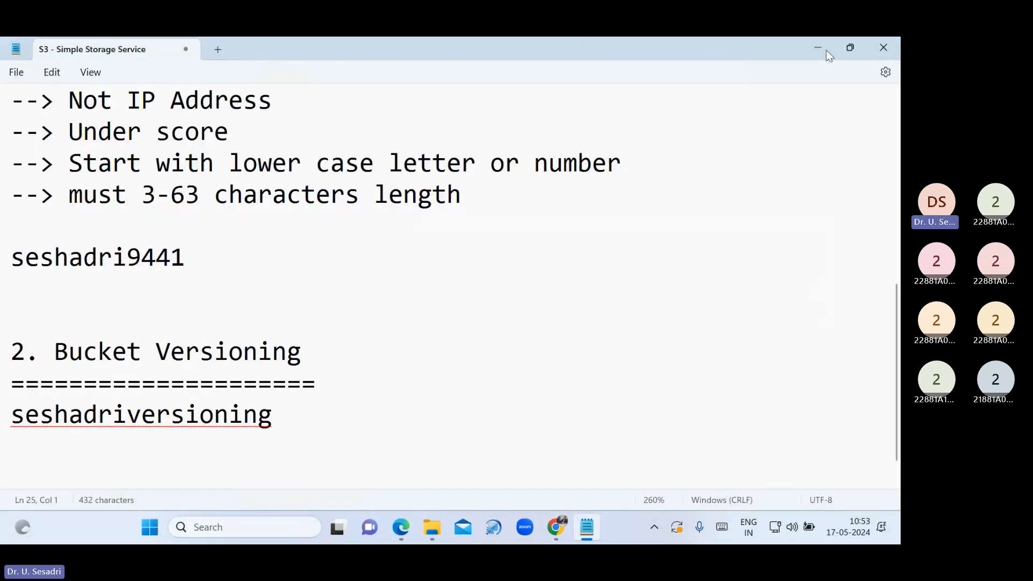
click(826, 51)
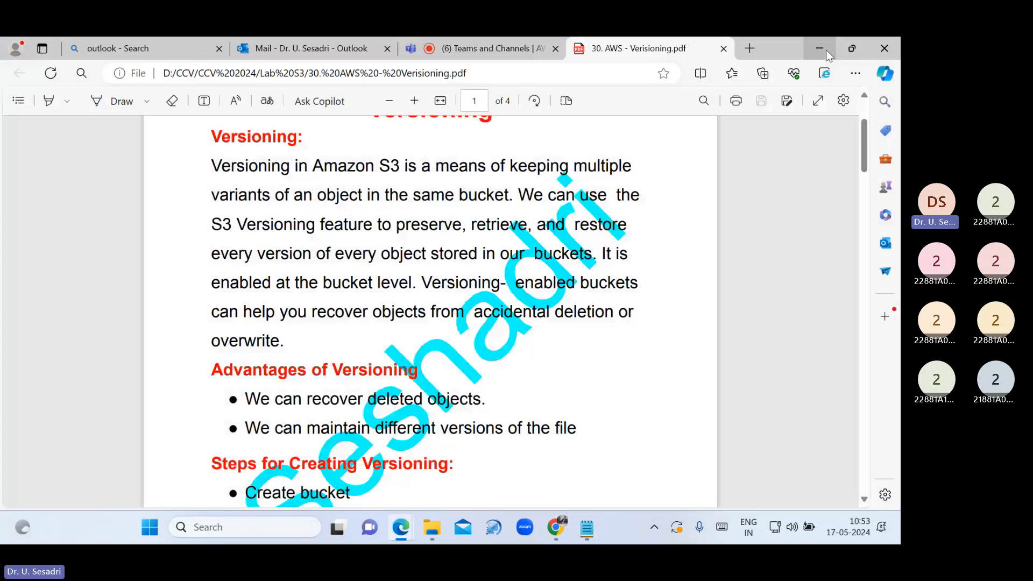
click(825, 50)
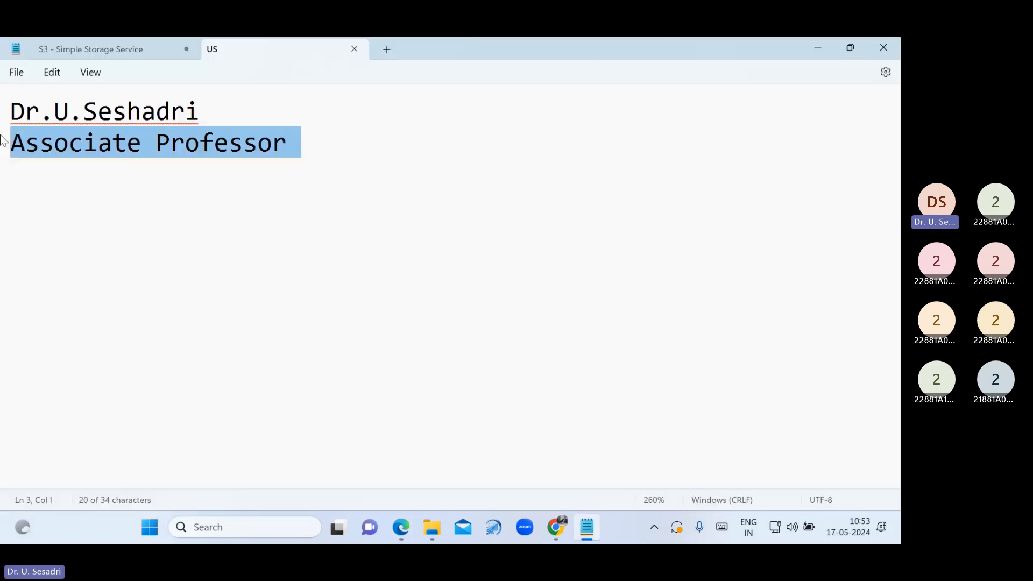
key(ctrl+a)
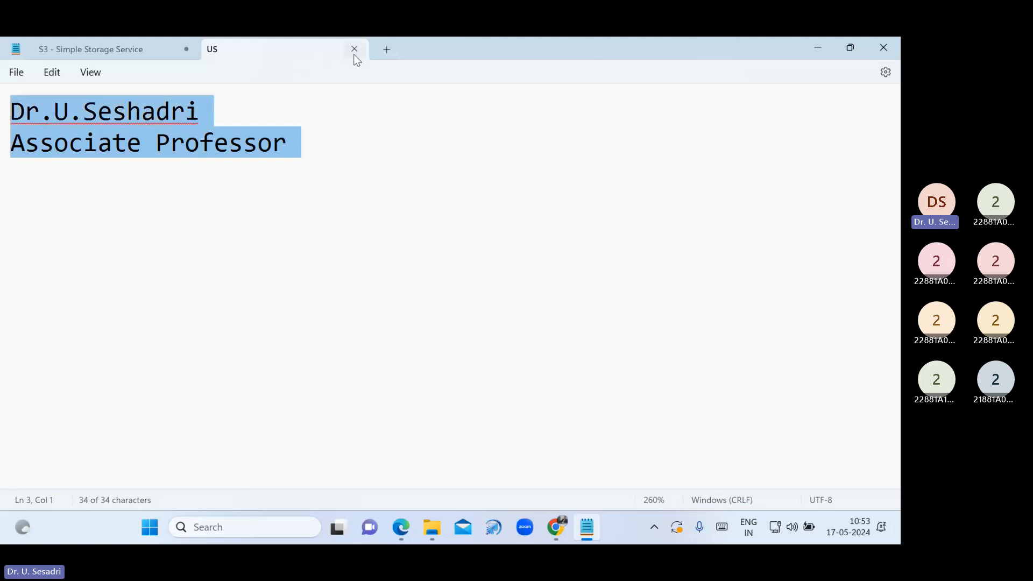
click(354, 55)
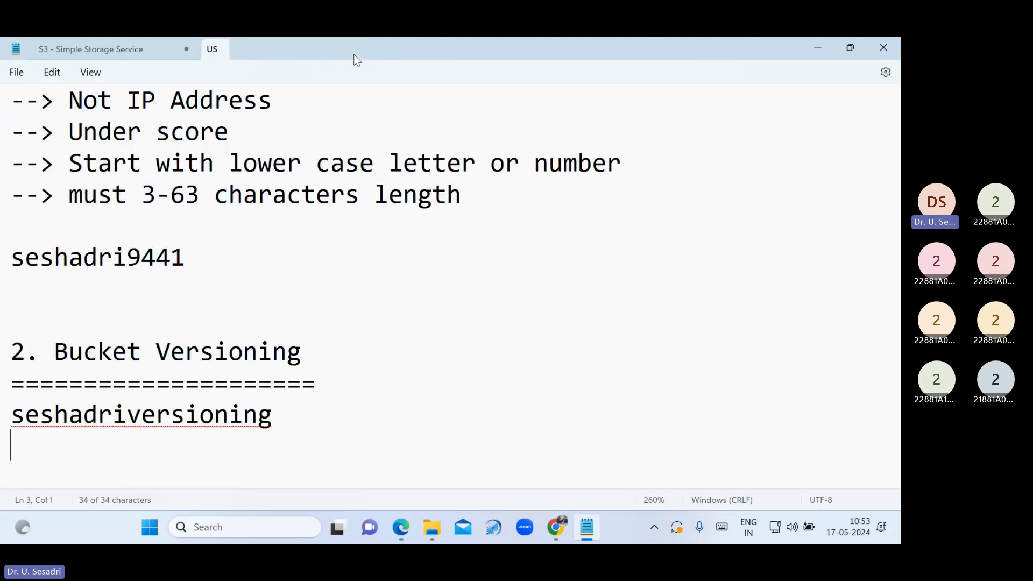
click(809, 48)
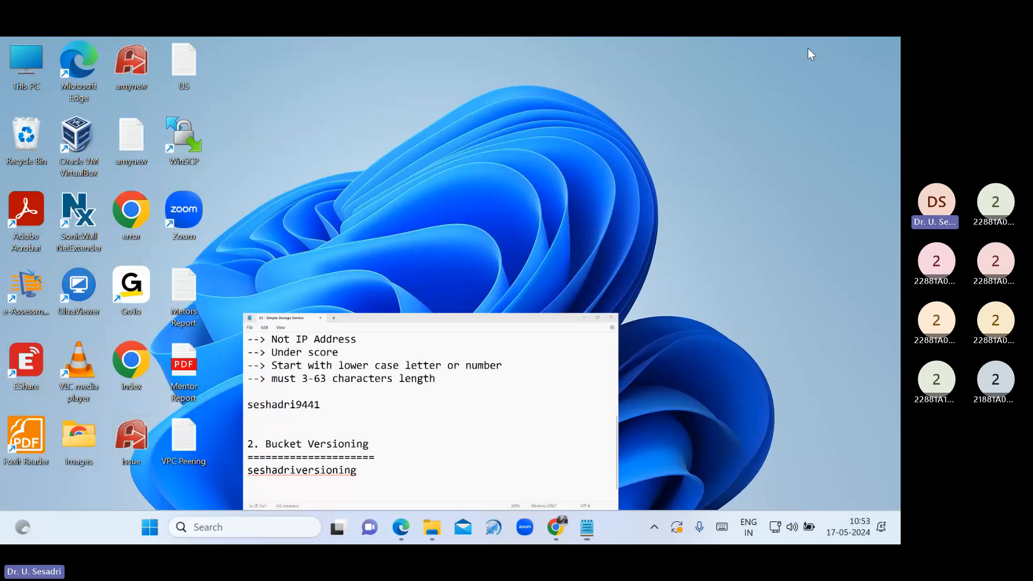
click(556, 527)
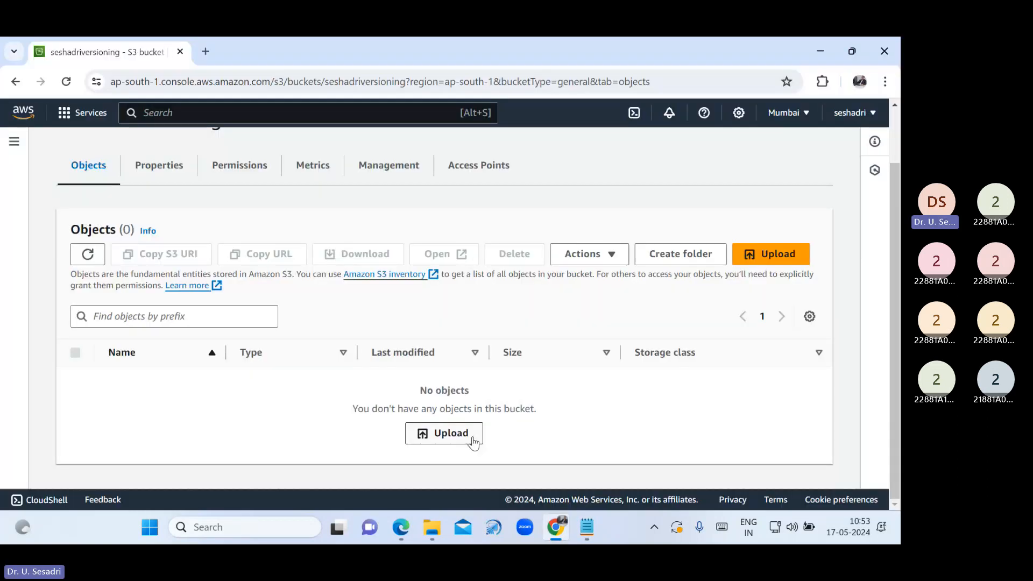
Add the US file from the Desktop to a new upload
click(754, 266)
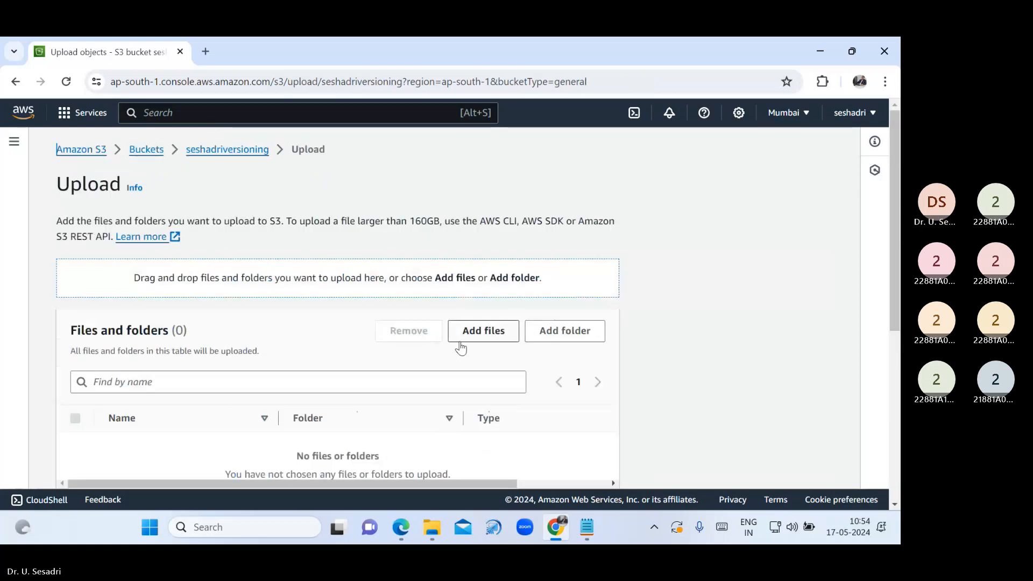
click(475, 336)
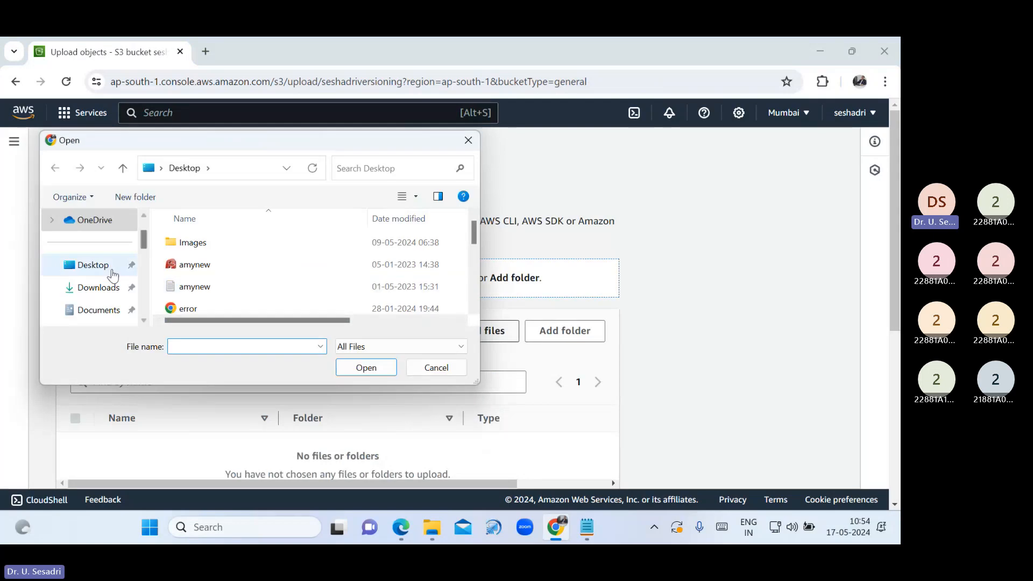
scroll(221, 289, down, 3)
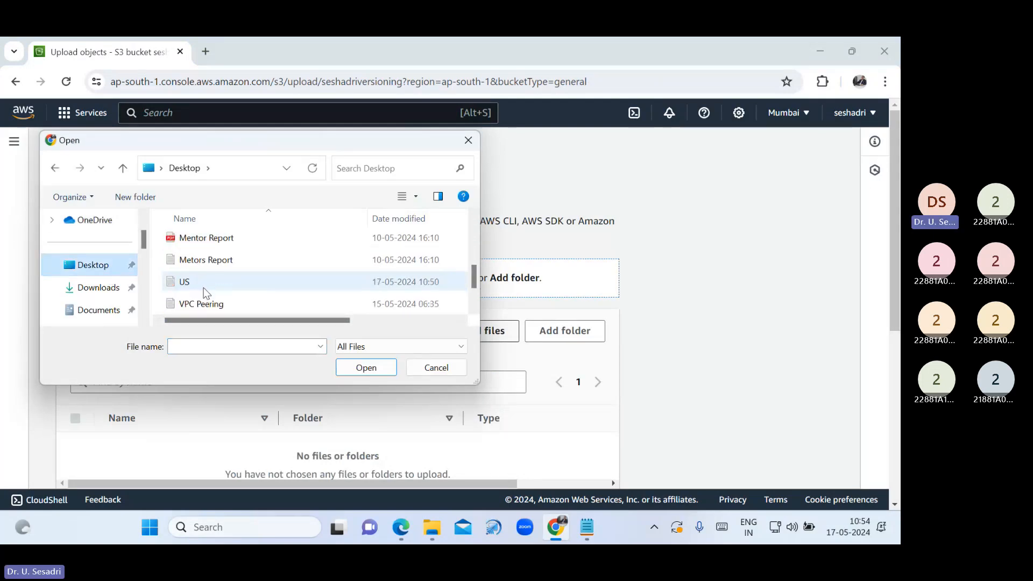
click(204, 289)
click(354, 368)
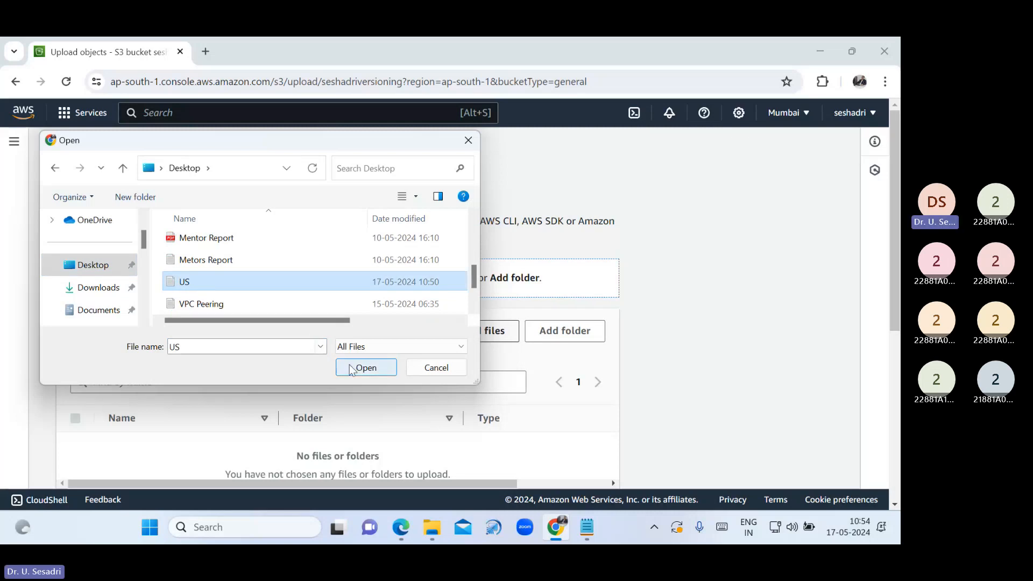
Grant public-read access, acknowledge the risk, upload US.txt, and close the status page
scroll(561, 366, down, 3)
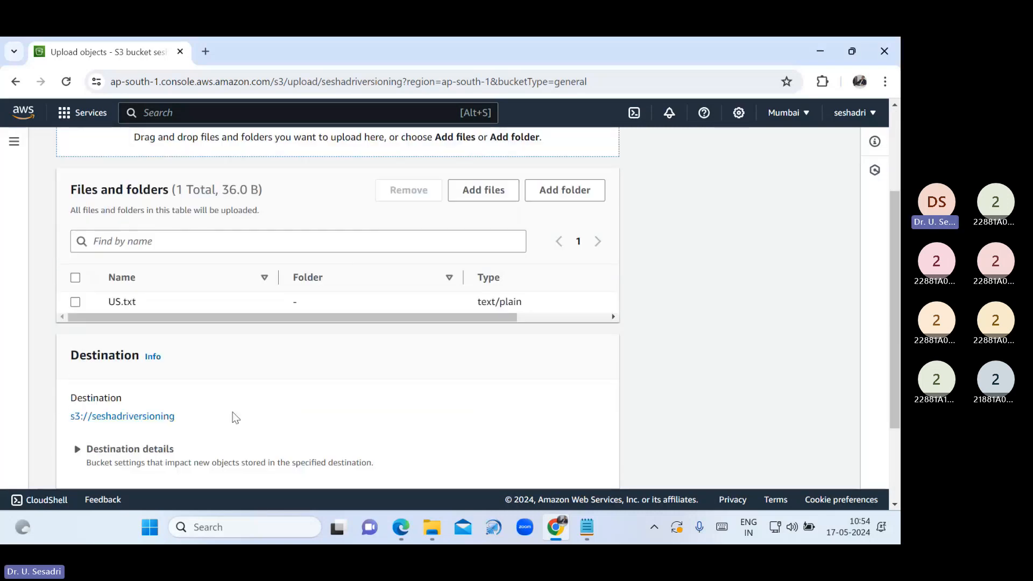
click(62, 429)
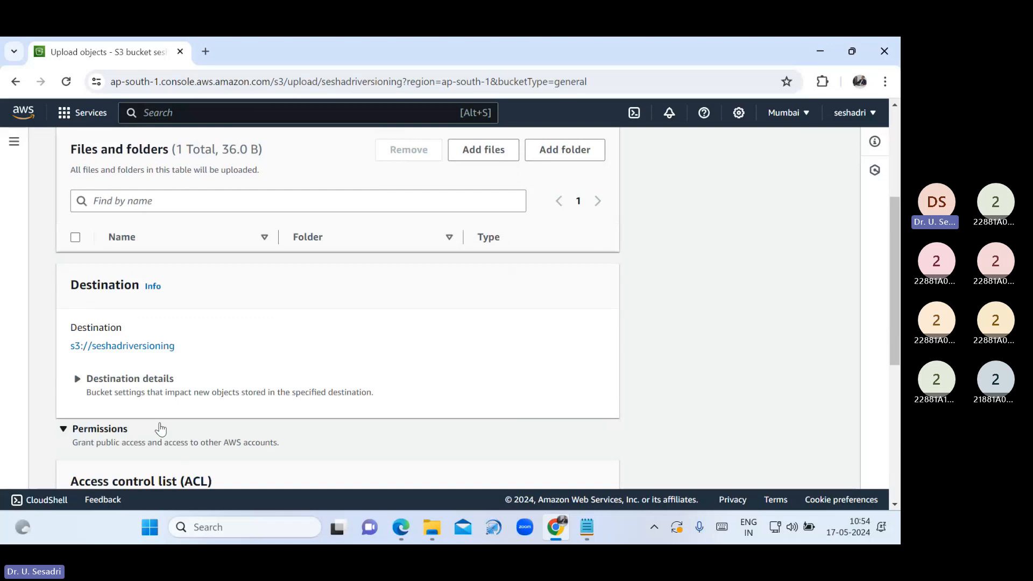
scroll(180, 429, down, 4)
scroll(180, 430, down, 2)
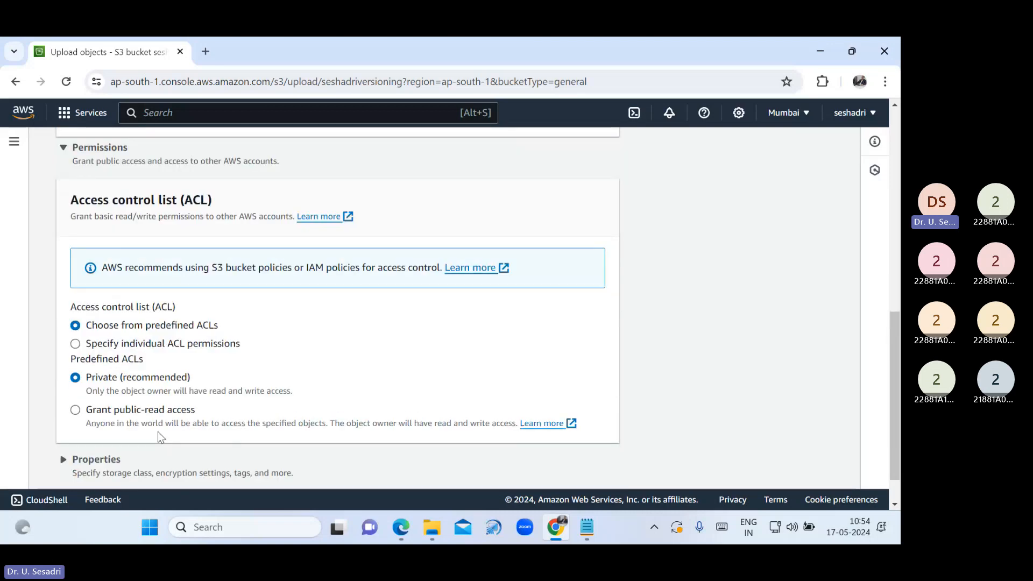
click(75, 410)
scroll(75, 411, down, 3)
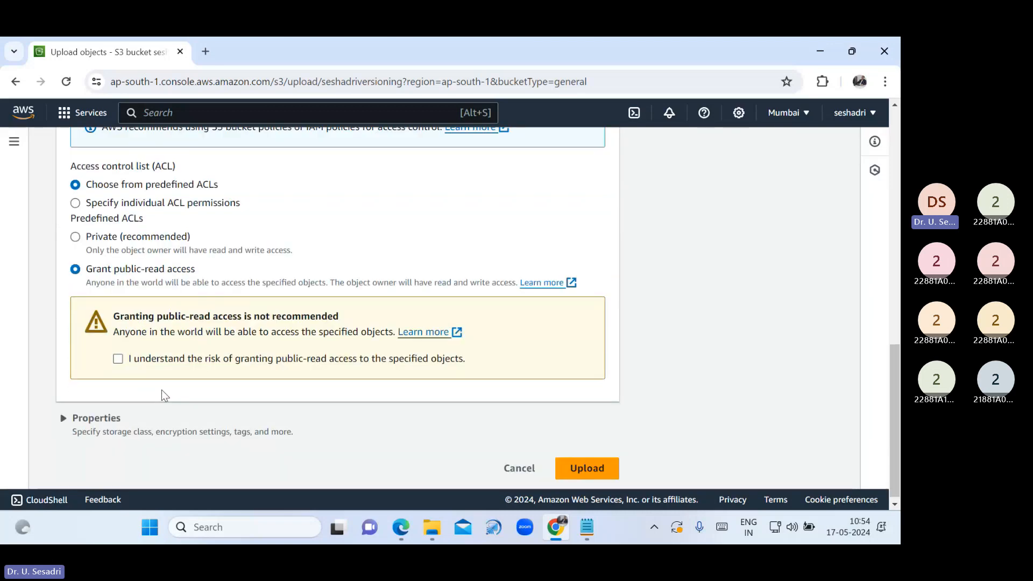
click(119, 361)
click(603, 472)
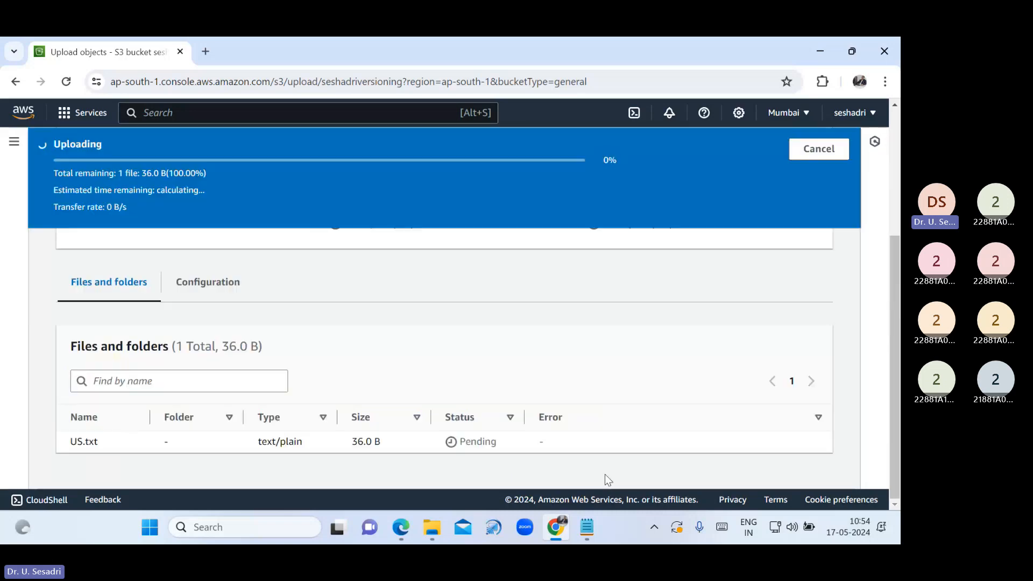
scroll(839, 231, up, 3)
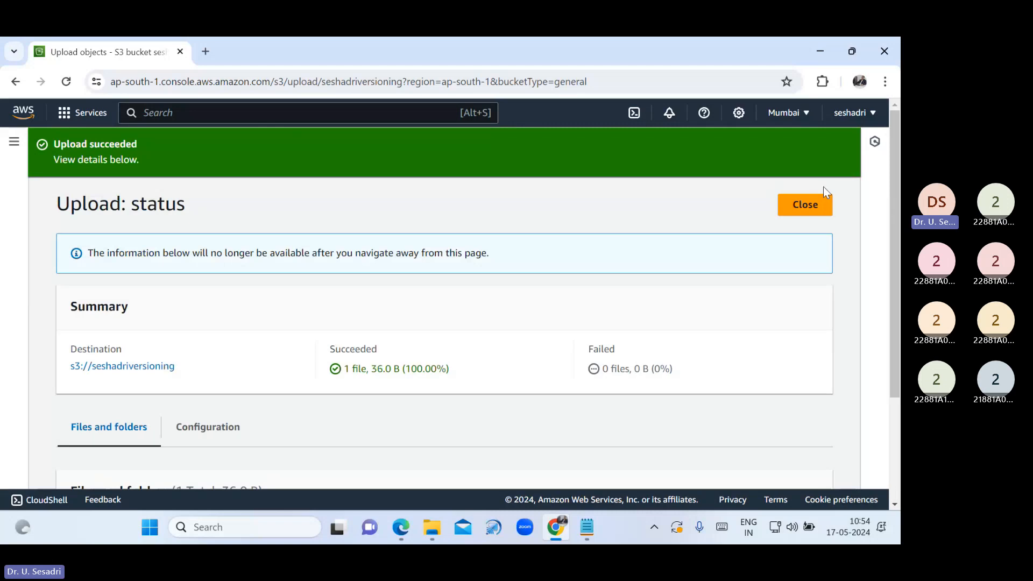
click(818, 208)
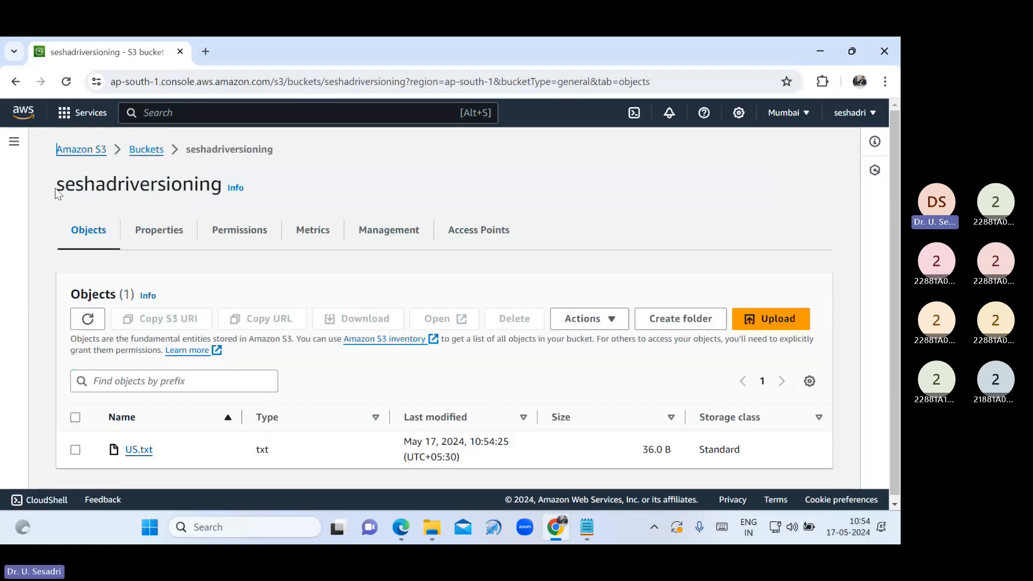
Copy US.txt's object URL and load it in a new tab to show its text
drag(56, 183, 223, 186)
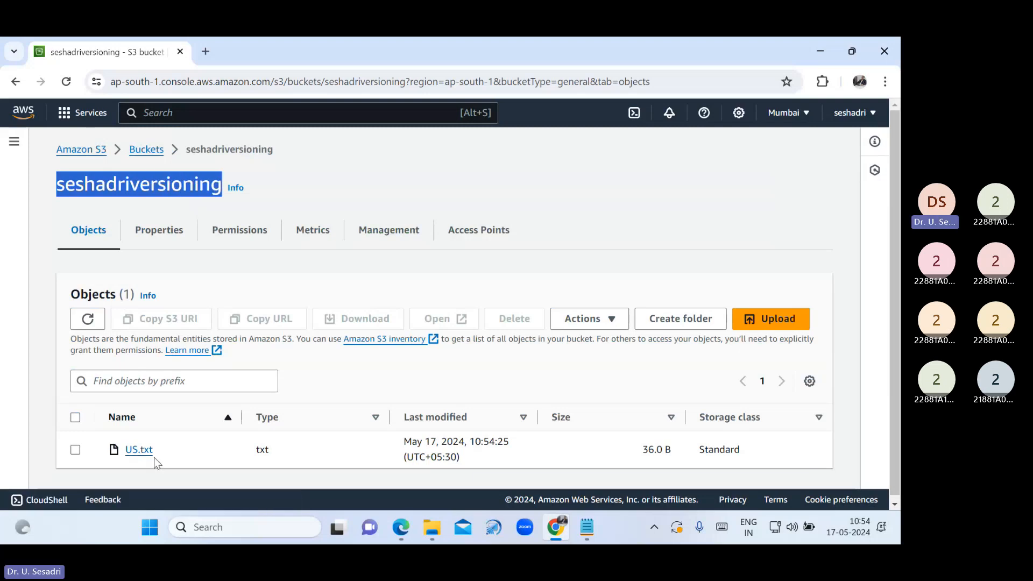
click(141, 450)
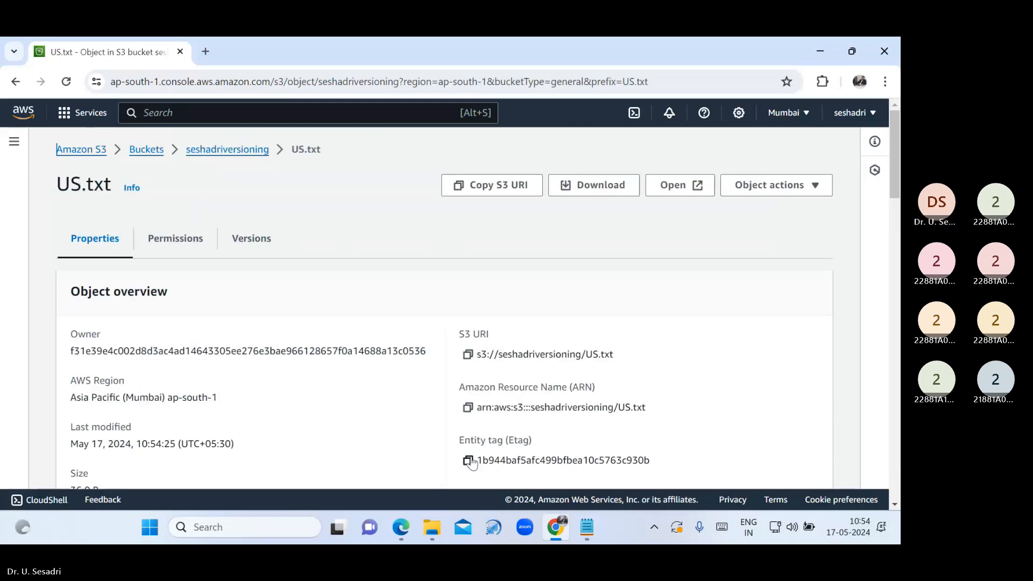
scroll(409, 425, down, 1)
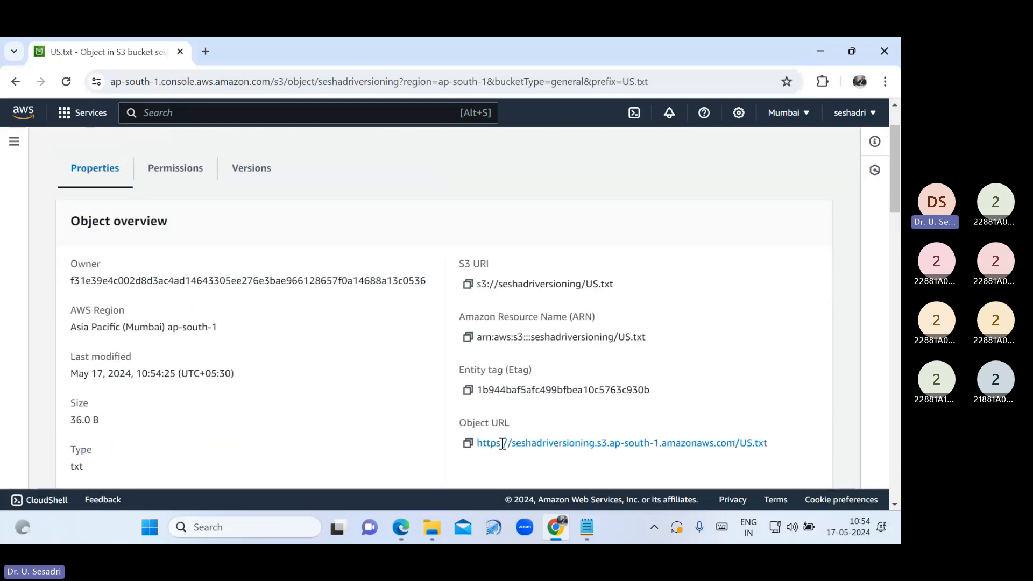
click(468, 443)
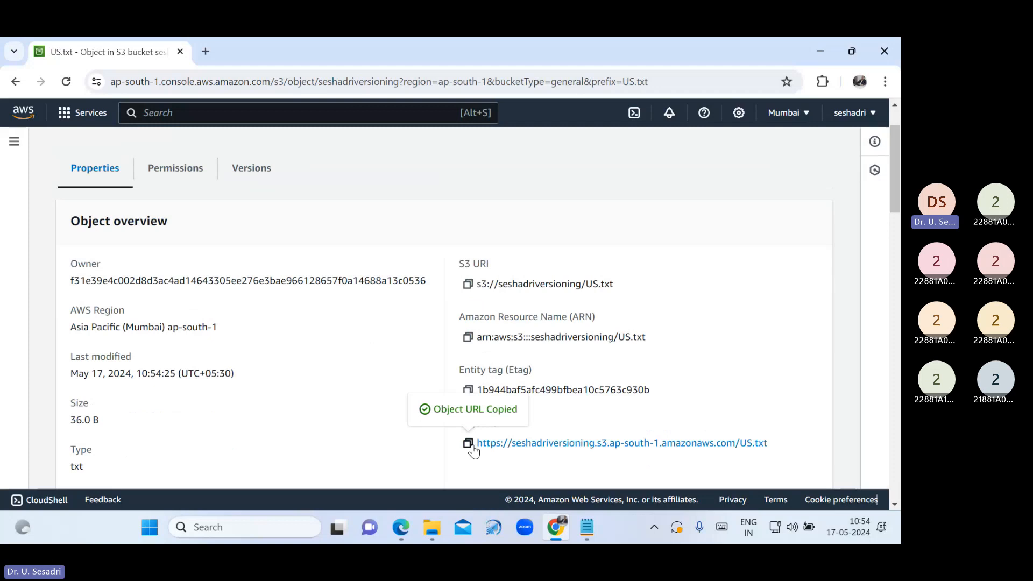
click(200, 53)
key(ctrl+v)
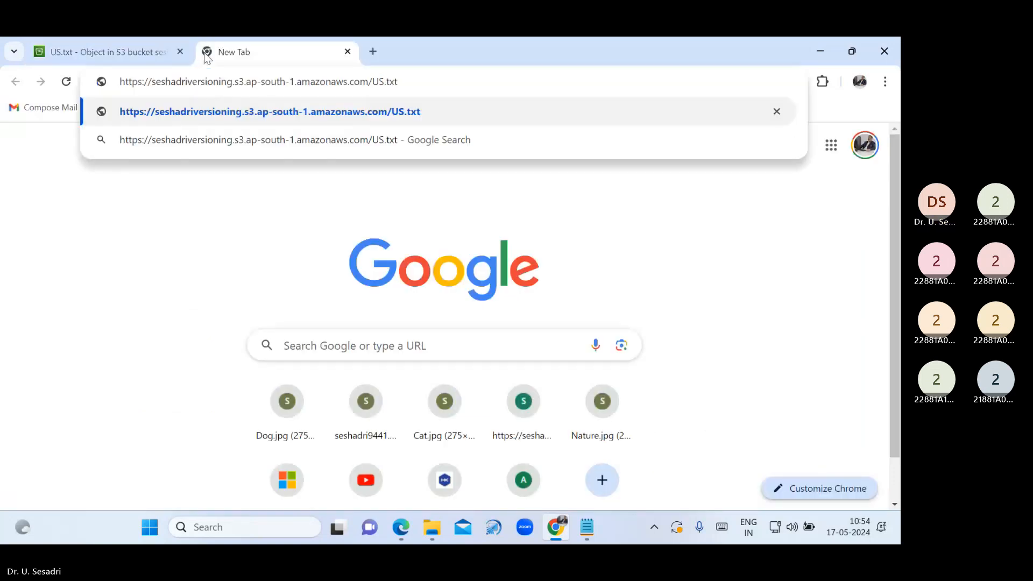
key(Return)
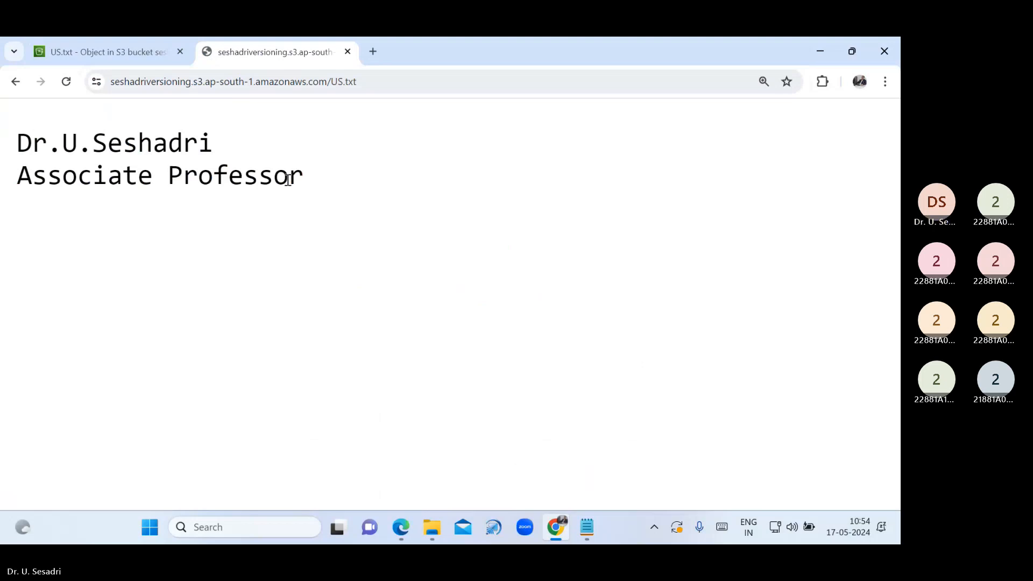
click(139, 50)
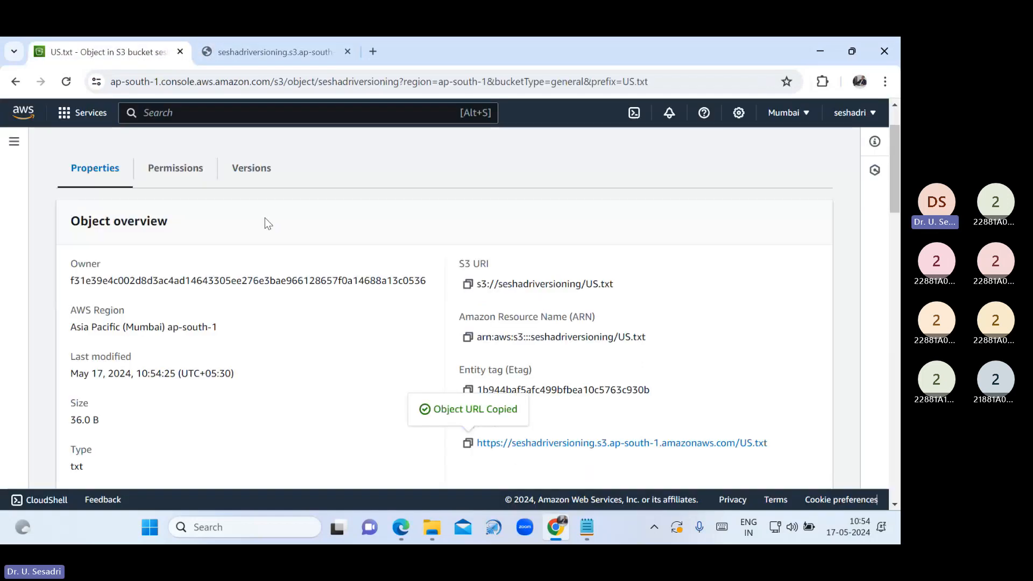
scroll(265, 217, up, 2)
Use the breadcrumbs to go from seshadriversioning's object list up to the S3 buckets list
click(204, 149)
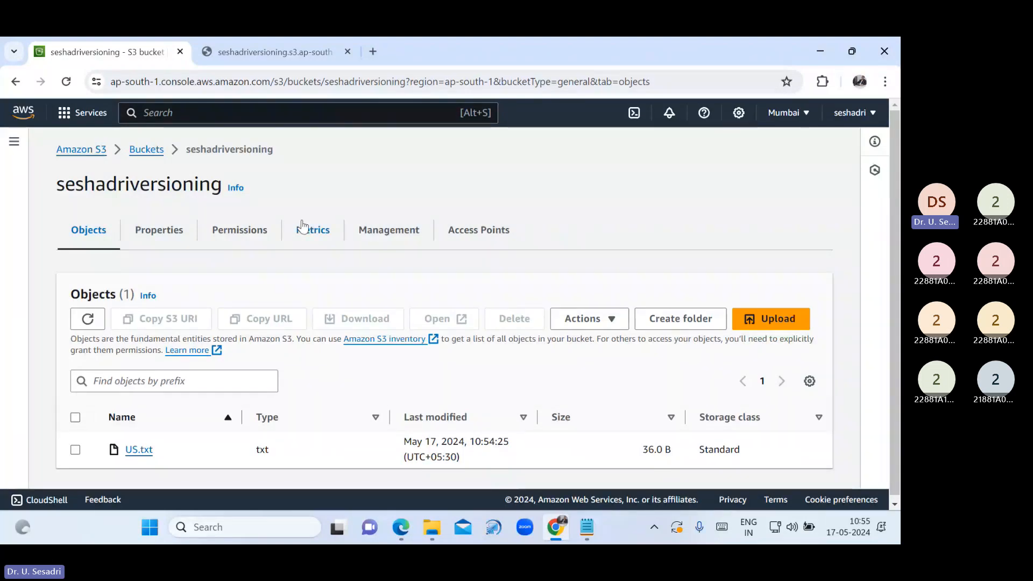
click(146, 150)
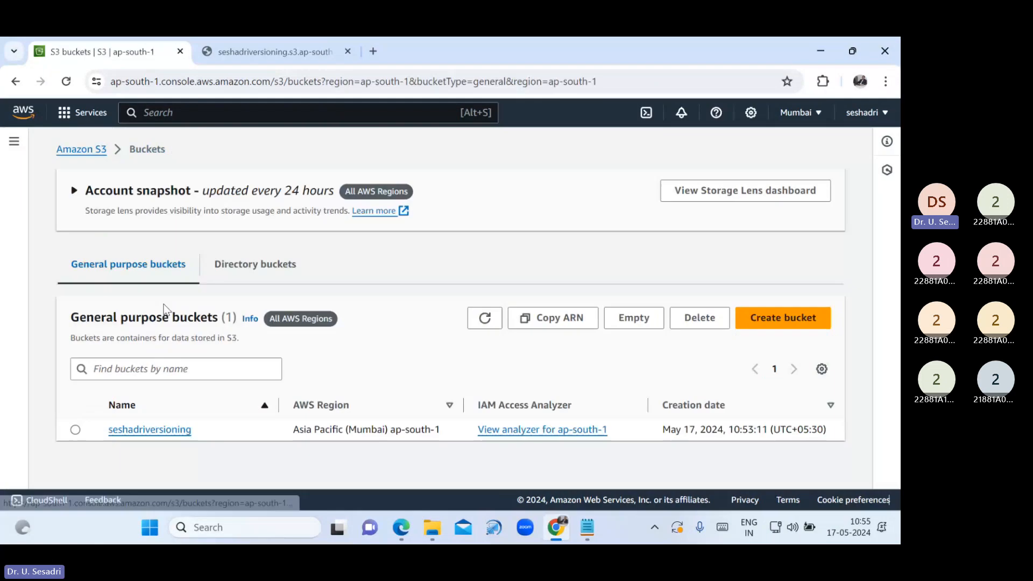
Open seshadriversioning and browse its Properties and Permissions tabs down to Bucket Versioning
click(150, 429)
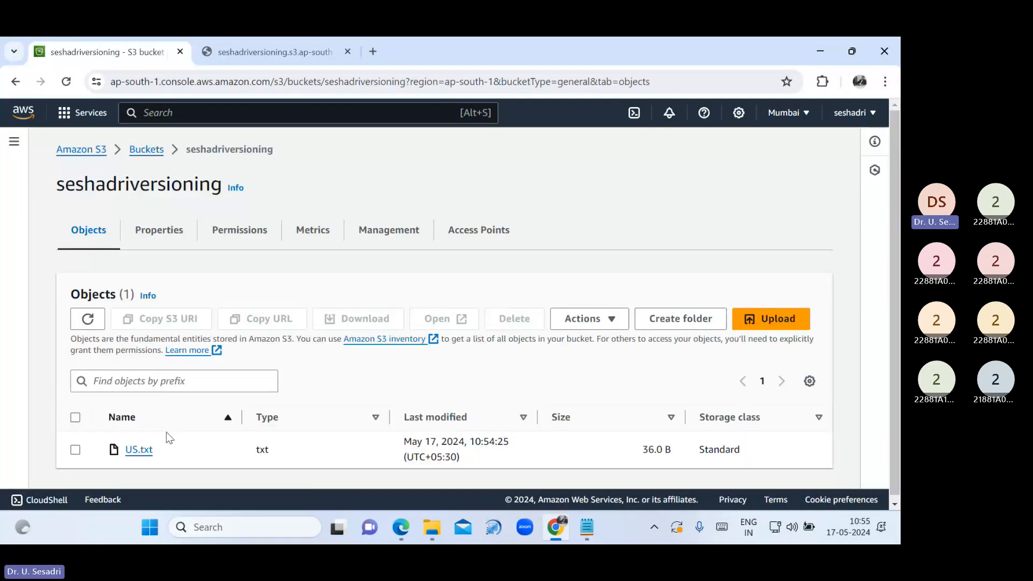
click(159, 231)
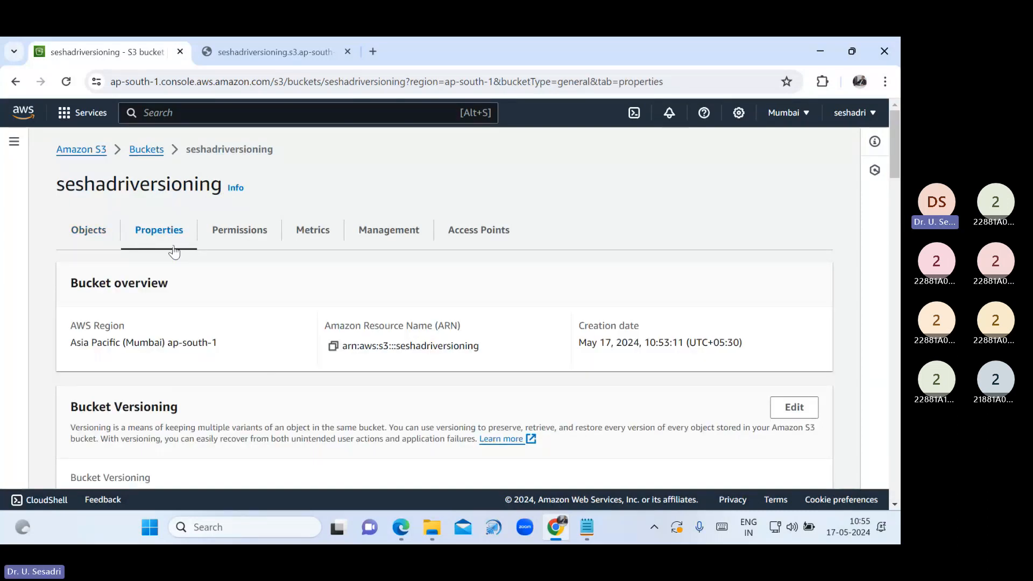
click(105, 237)
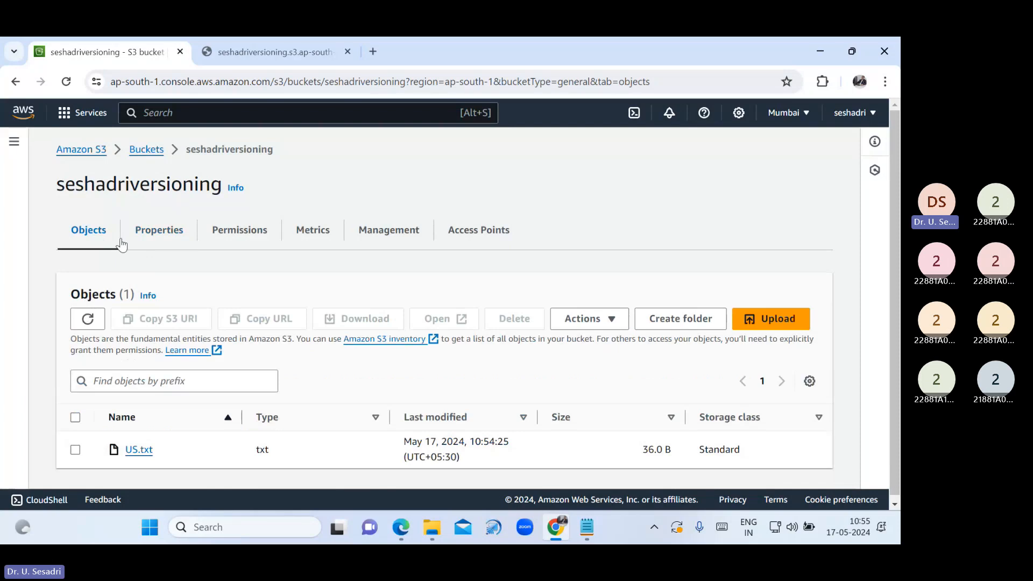
click(161, 241)
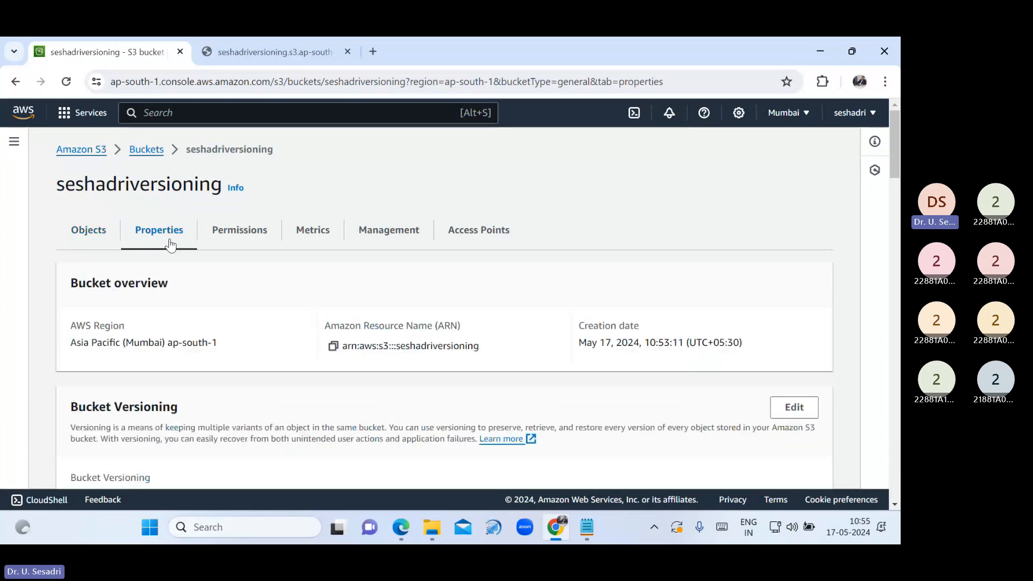
click(235, 238)
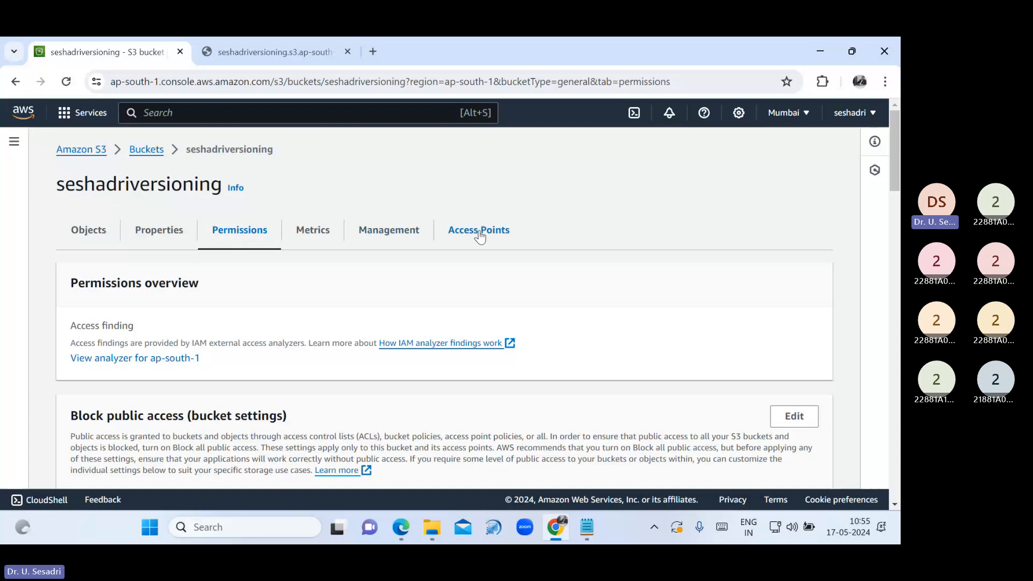
click(162, 230)
scroll(291, 388, down, 1)
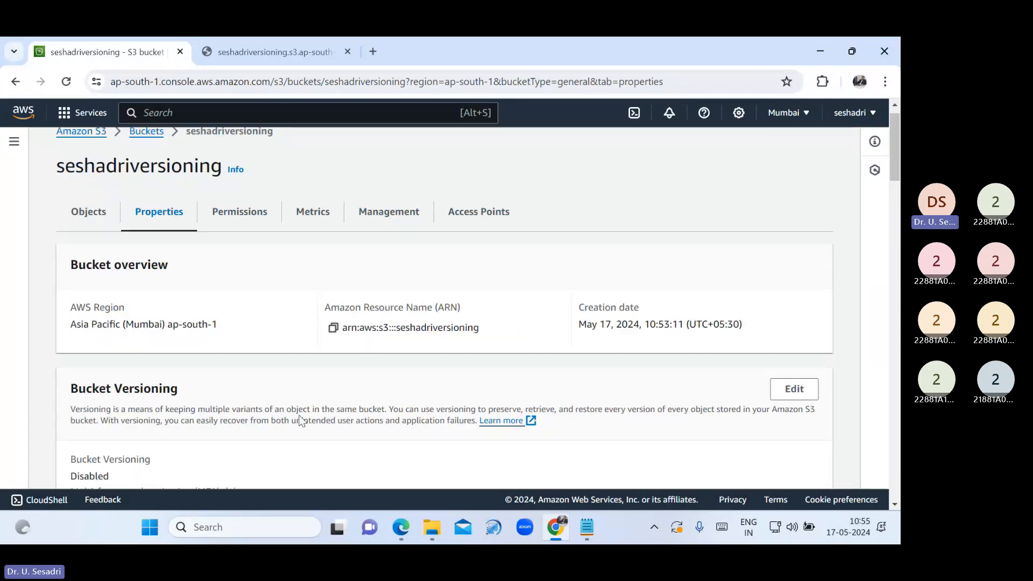
scroll(300, 422, down, 1)
drag(70, 336, 183, 340)
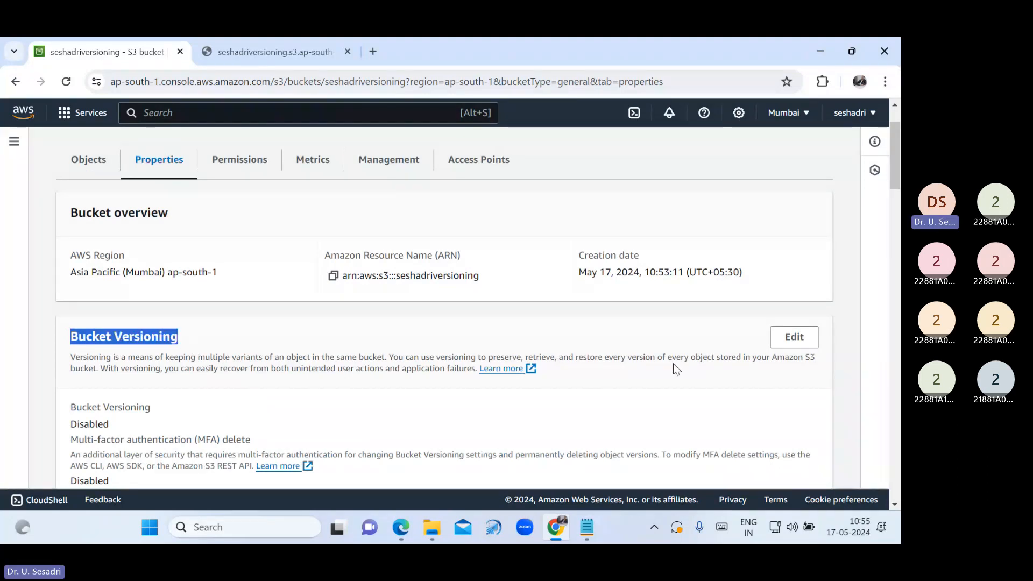
Enable Bucket Versioning on seshadriversioning and save the change
click(787, 340)
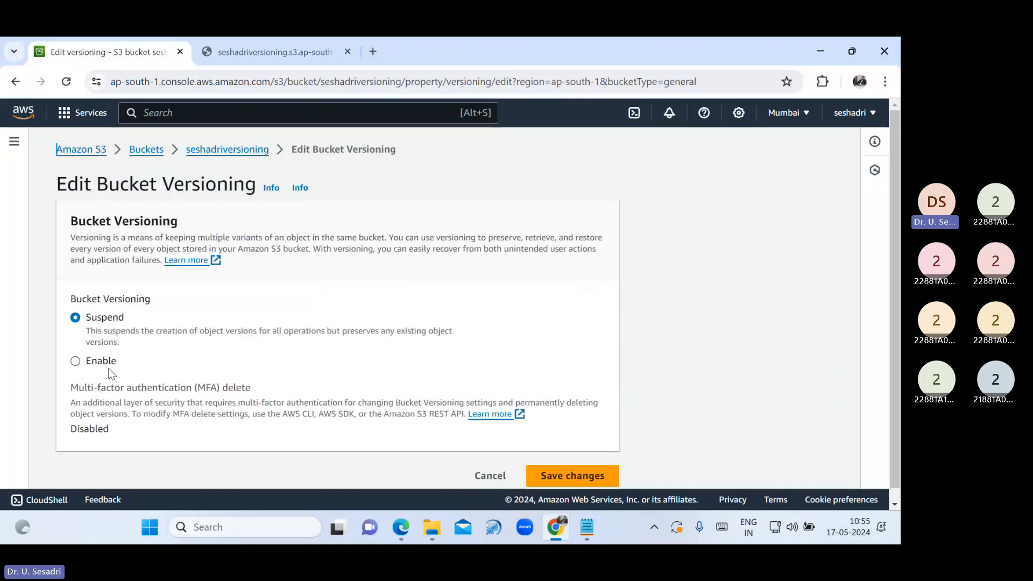
click(76, 362)
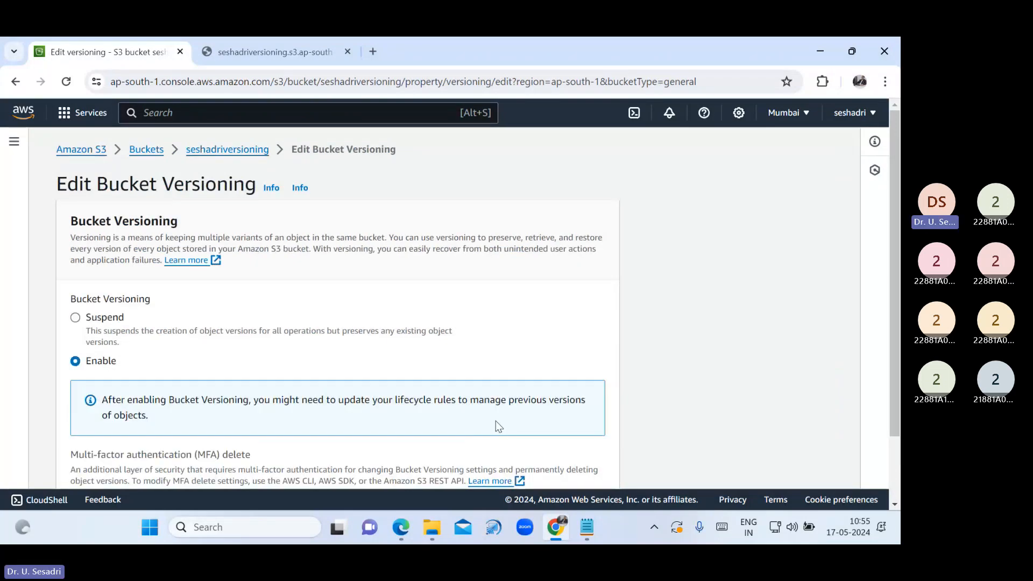
scroll(500, 418, down, 2)
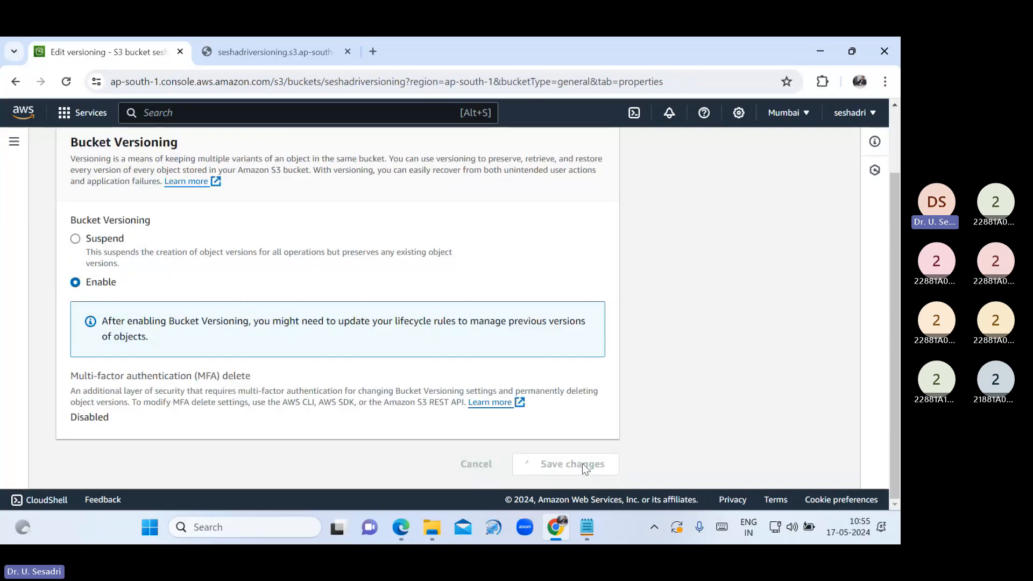
click(582, 463)
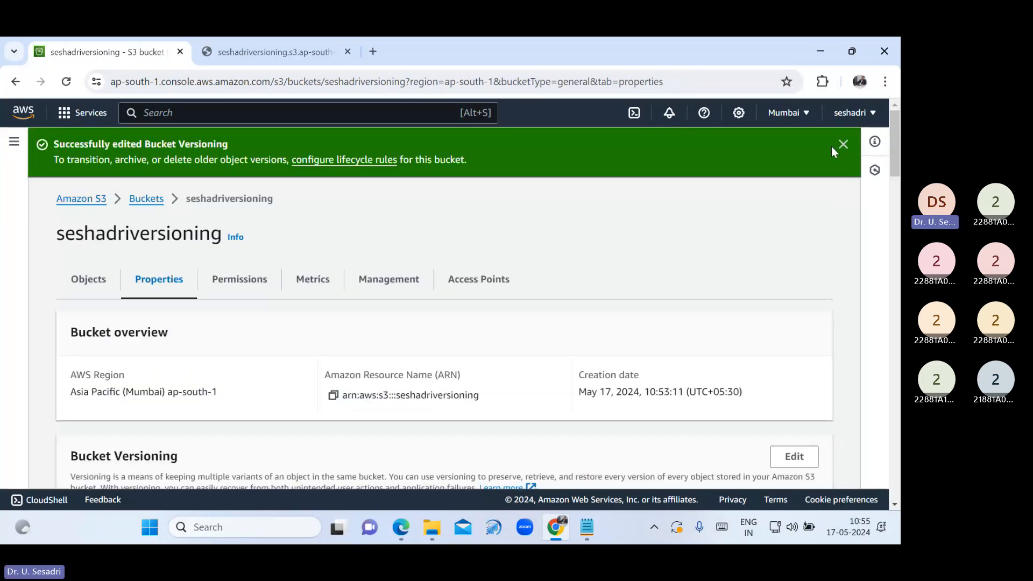
click(843, 144)
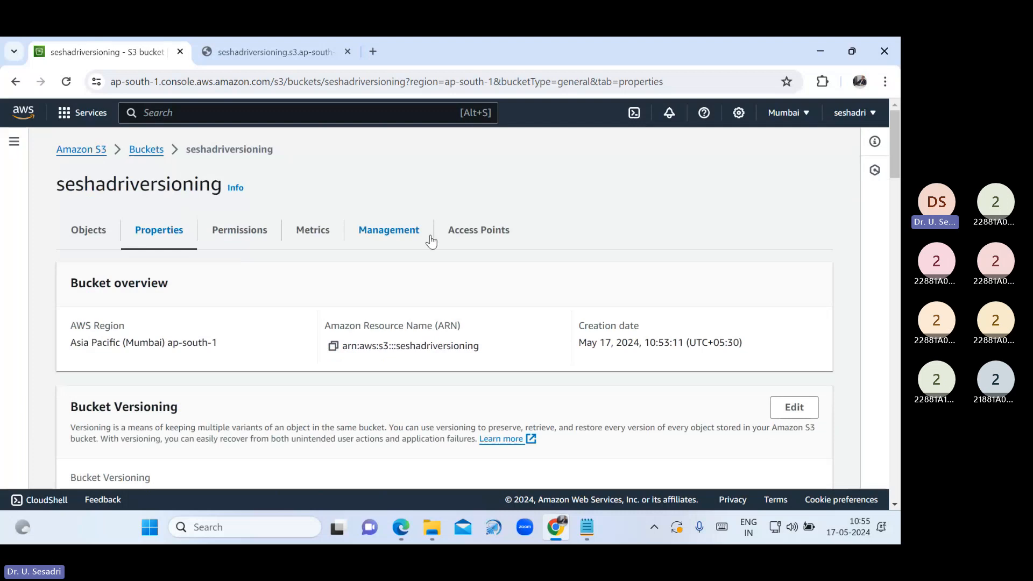
scroll(258, 301, down, 2)
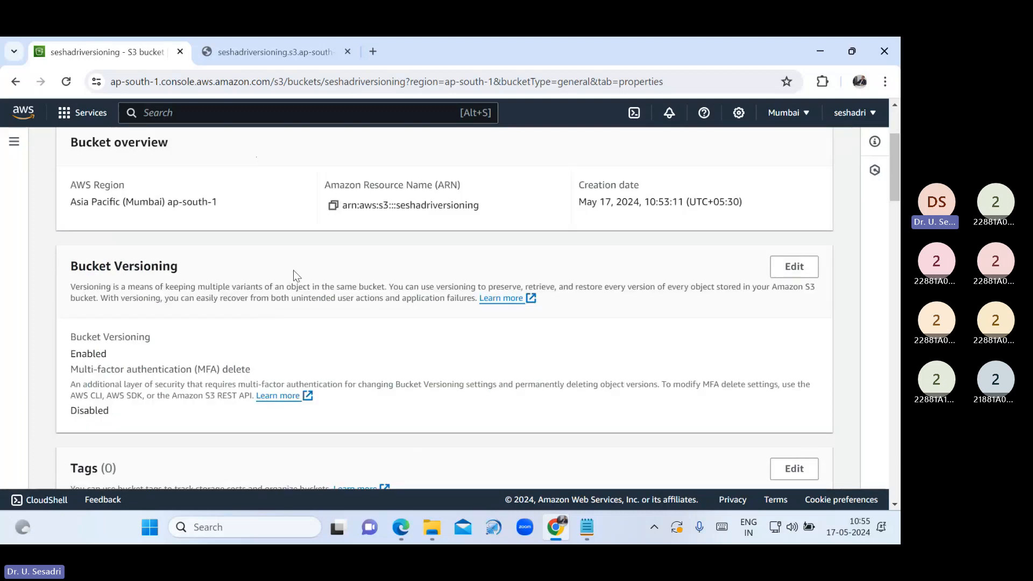
scroll(167, 169, up, 2)
Reopen seshadriversioning's object list showing US.txt, then switch to the 30. AWS - Versioning.pdf notes
click(147, 150)
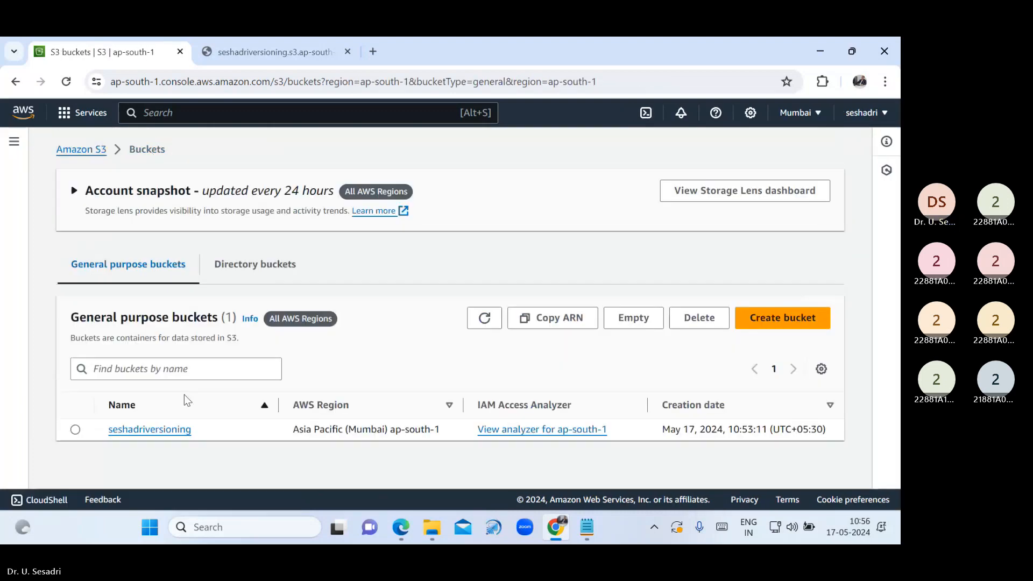
click(150, 429)
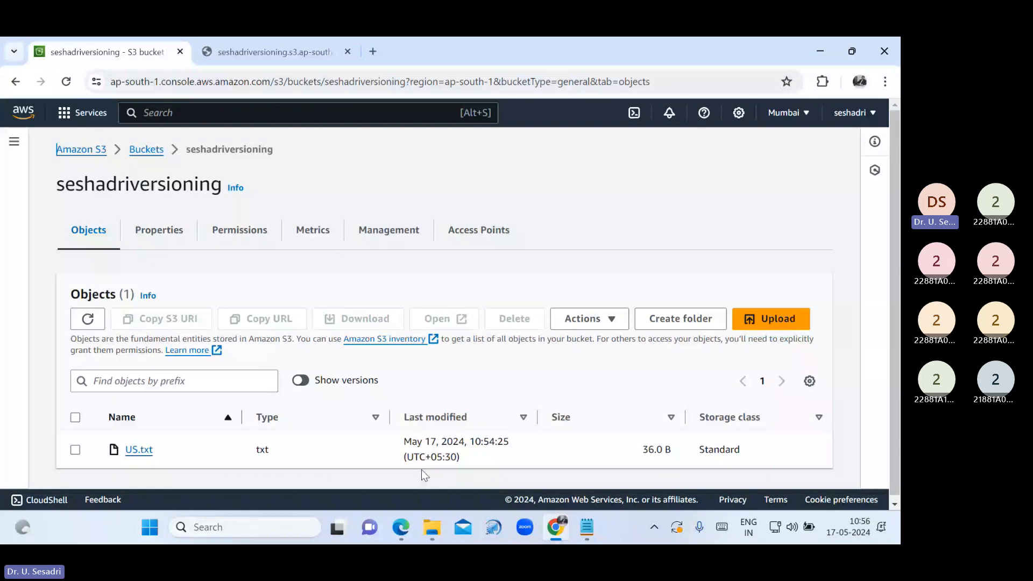
key(alt+Tab)
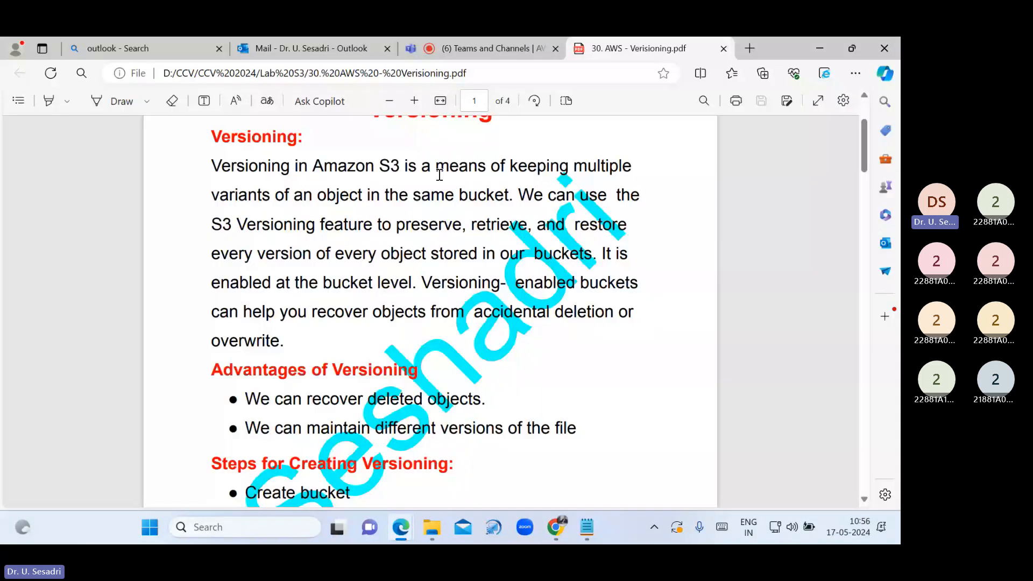
Show the Teams meeting's participant list, then return to the seshadriversioning object list
key(ctrl+shift+Tab)
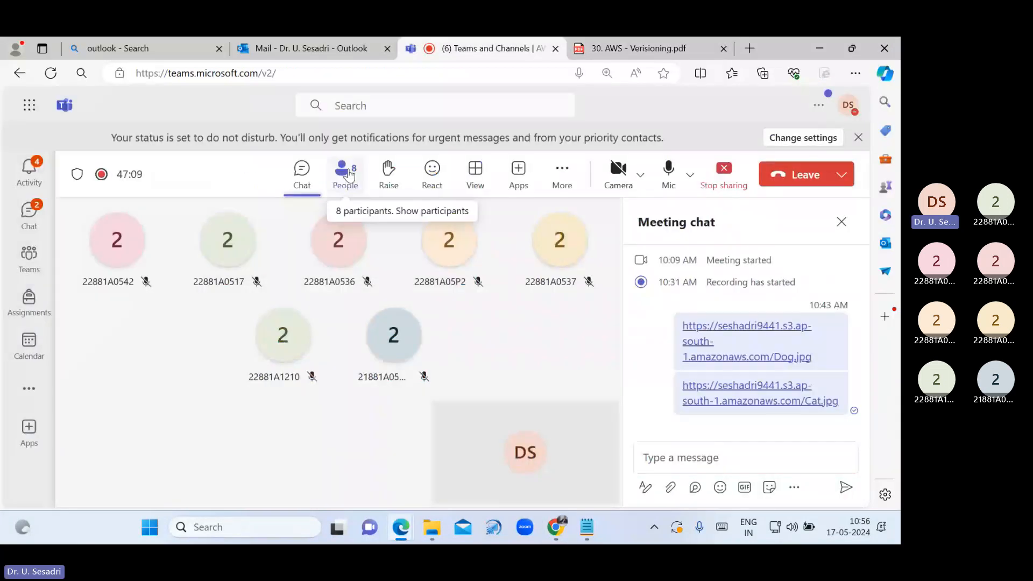
click(347, 172)
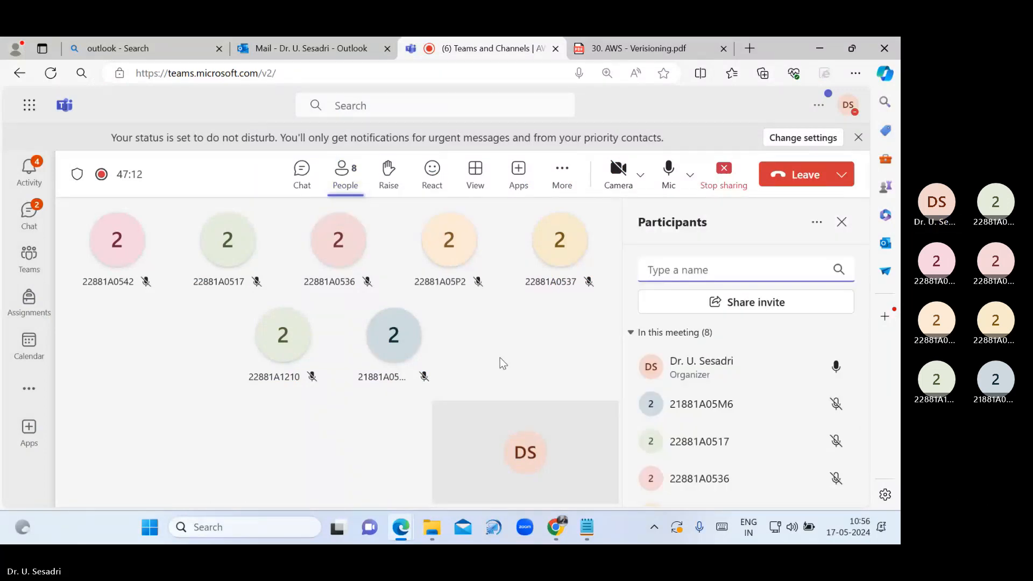
click(563, 527)
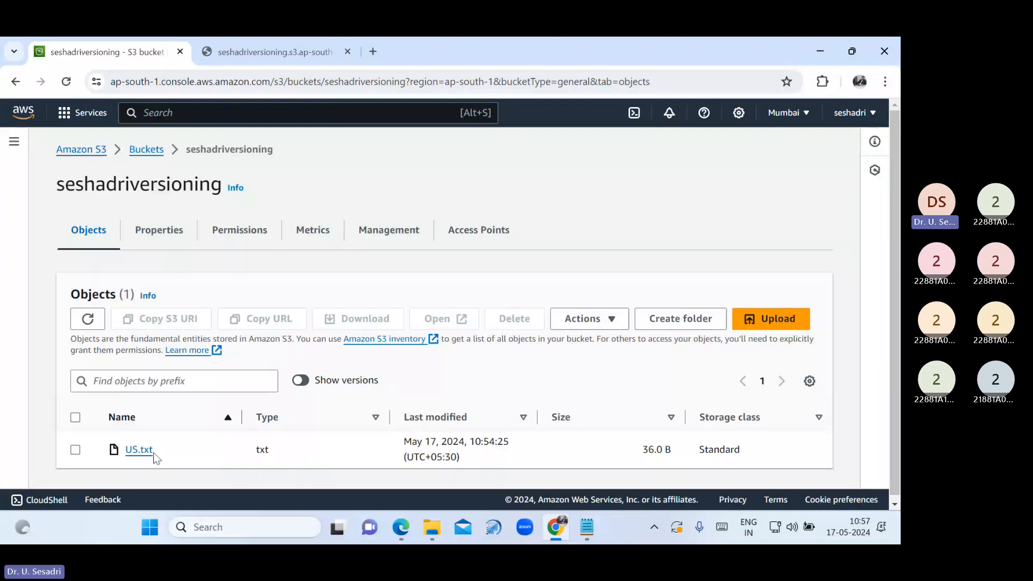
Turn on Show versions to reveal US.txt's null Version ID, then minimize the console
click(299, 381)
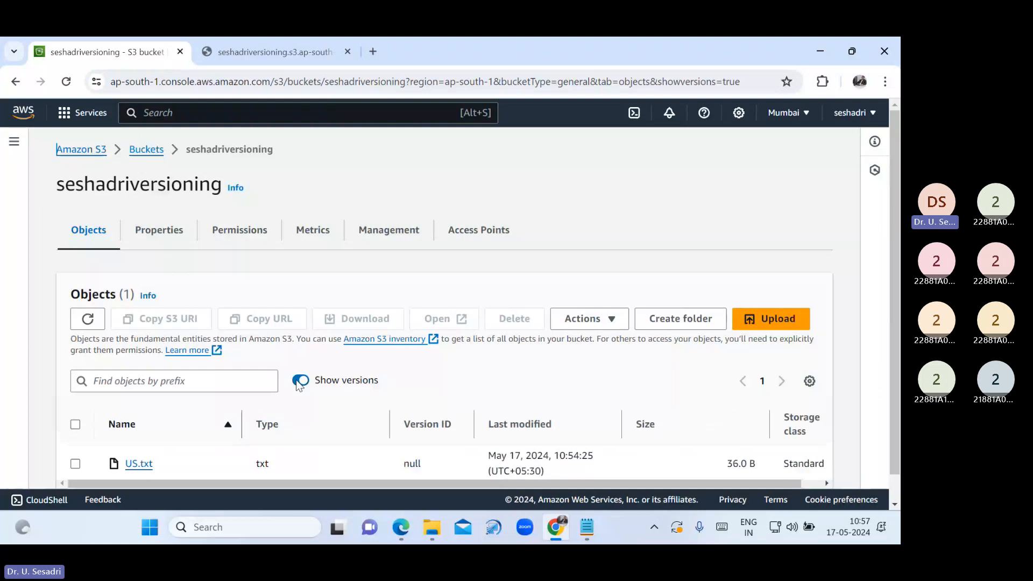
scroll(414, 426, down, 1)
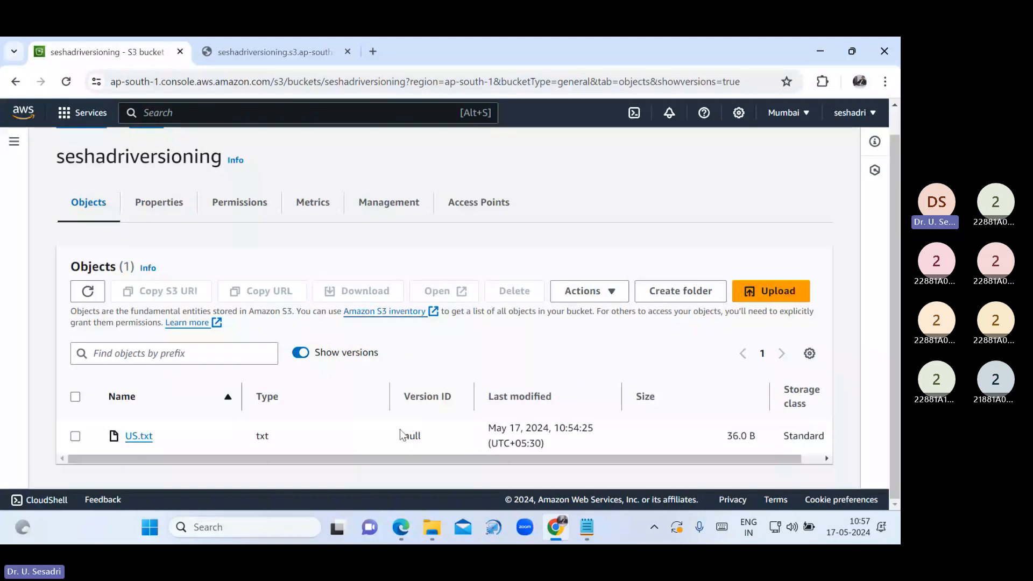
drag(401, 435, 423, 434)
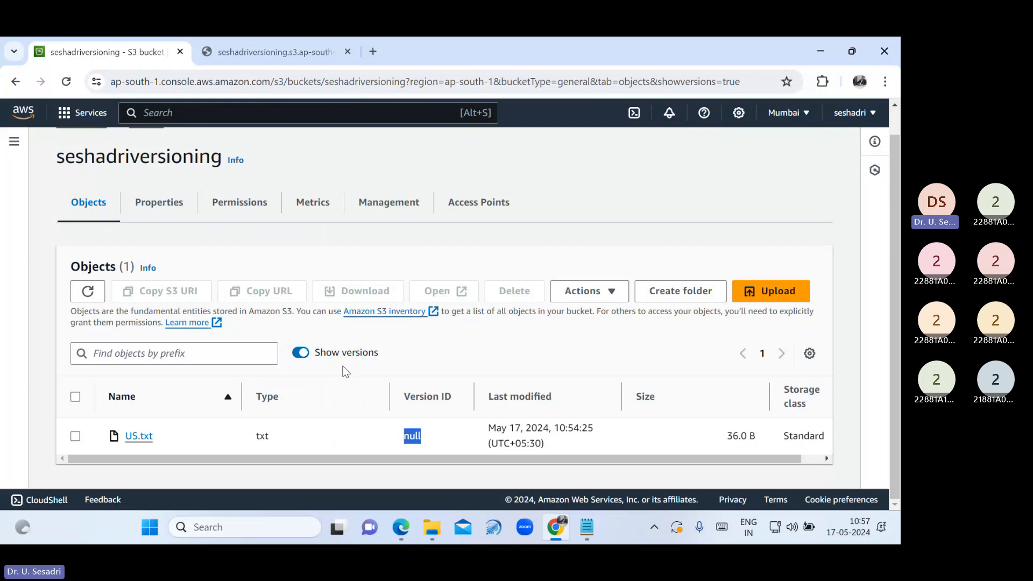
click(346, 371)
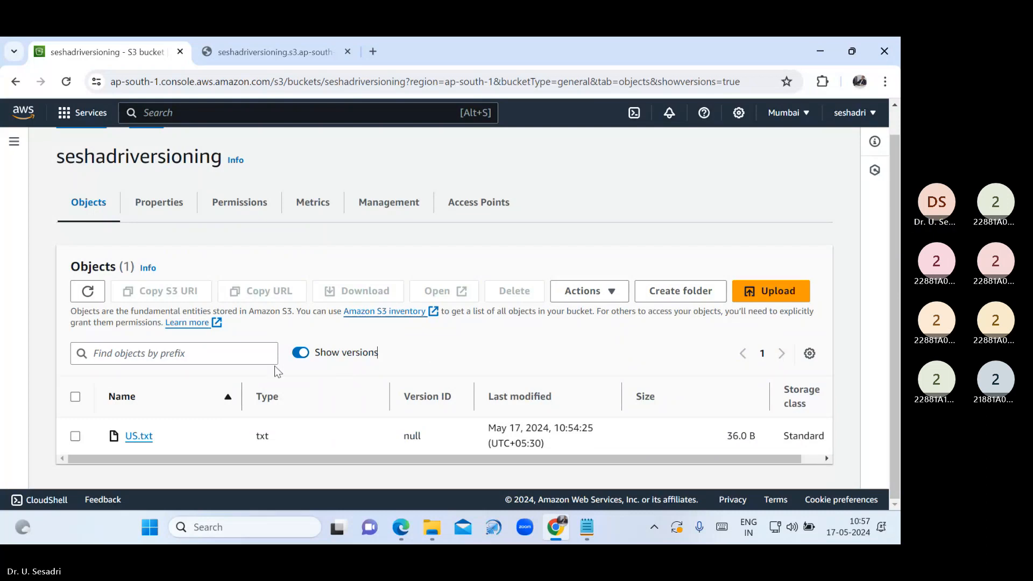
click(827, 57)
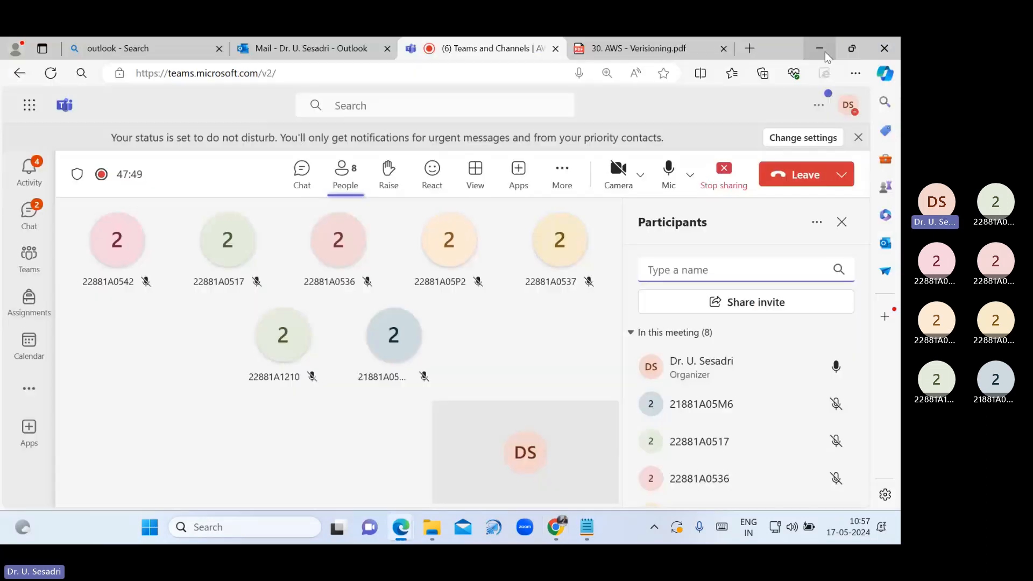
Append the line 'Department of CSE' to the US desktop file, save and close it
click(825, 51)
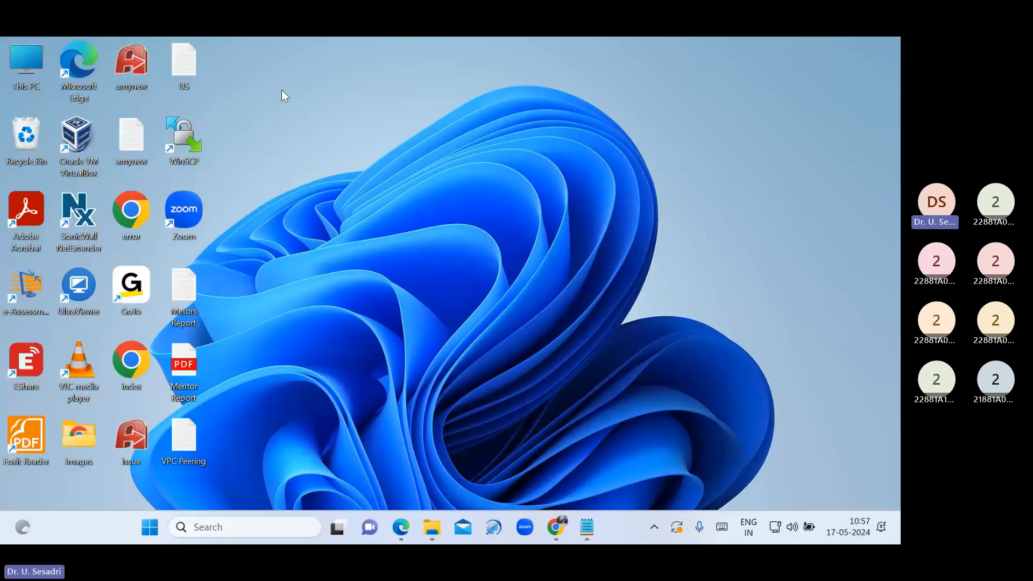
double_click(186, 62)
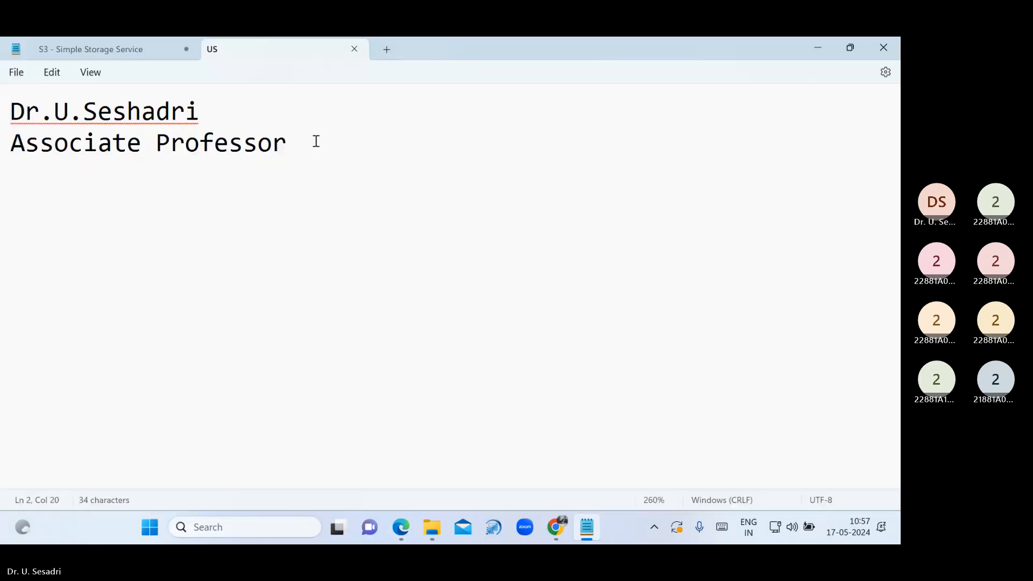
key(Return)
text(Dep)
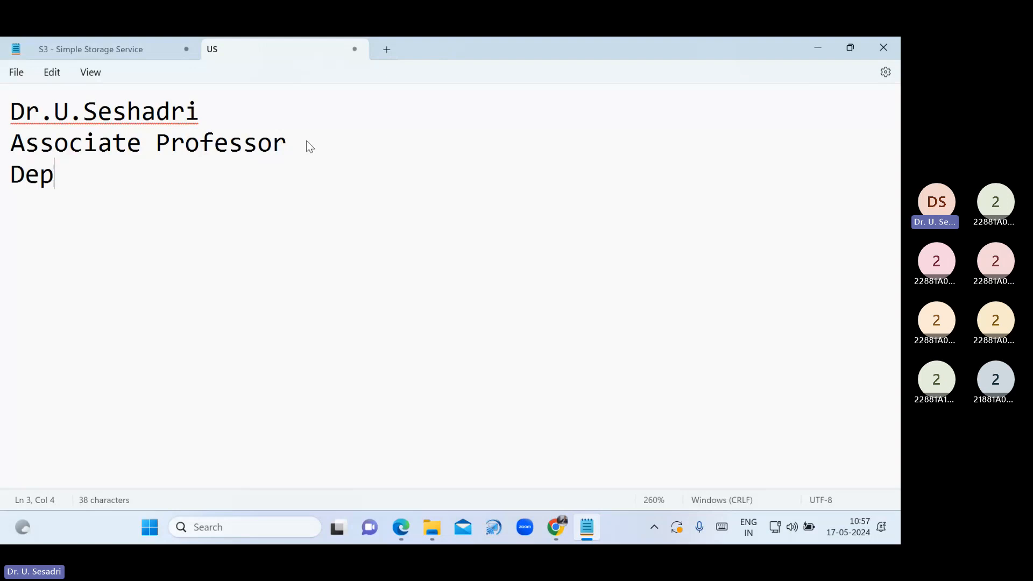
text(art)
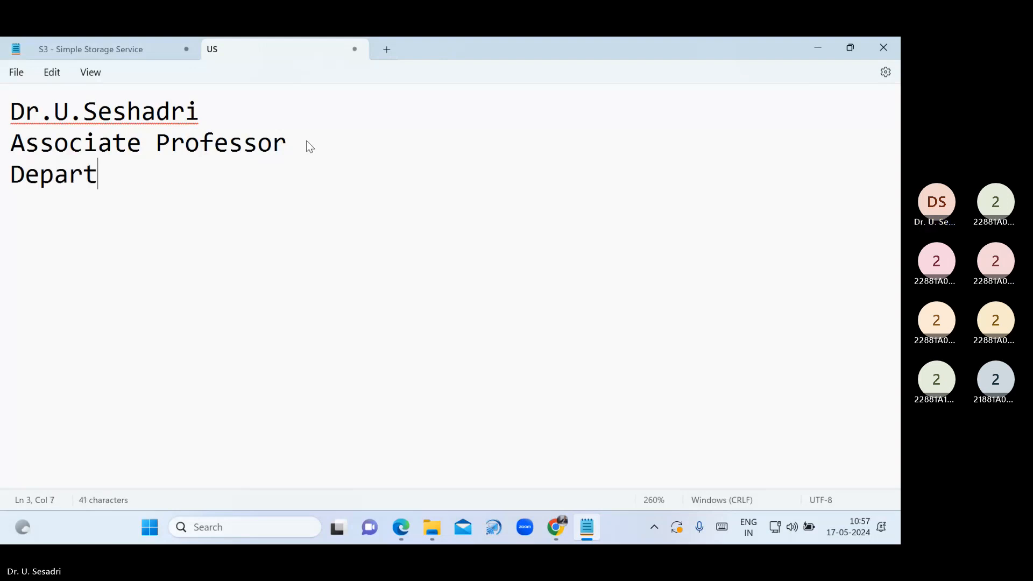
text(ment of CSE)
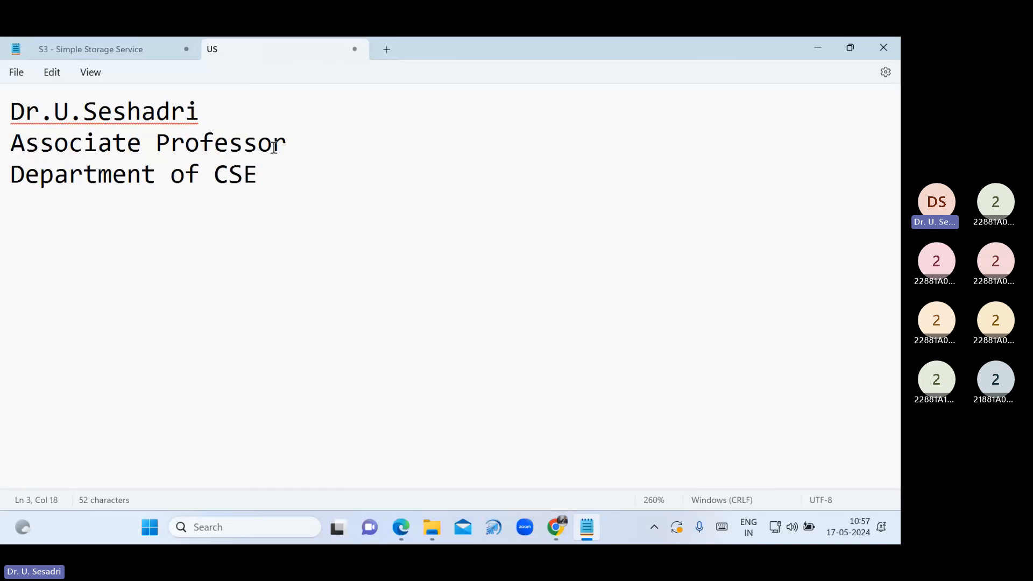
click(20, 70)
click(24, 166)
click(354, 50)
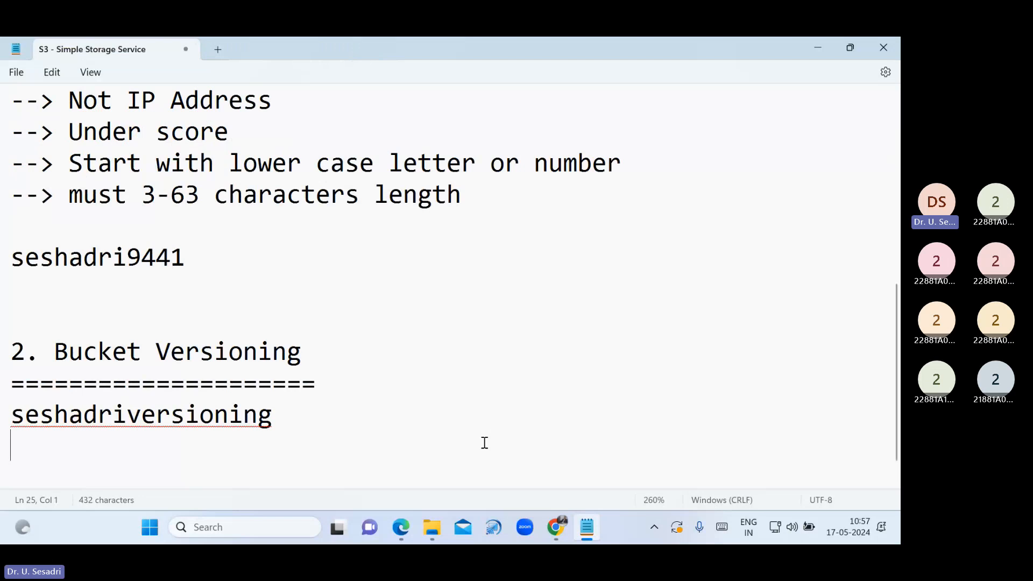
Start an upload to seshadriversioning and add the US file from the Desktop
click(556, 530)
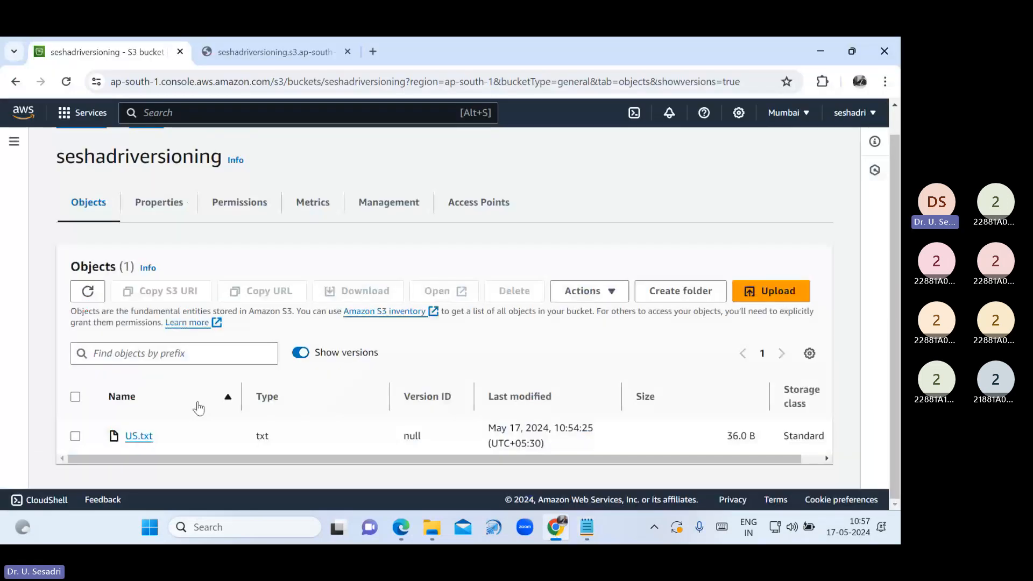
click(770, 291)
click(505, 340)
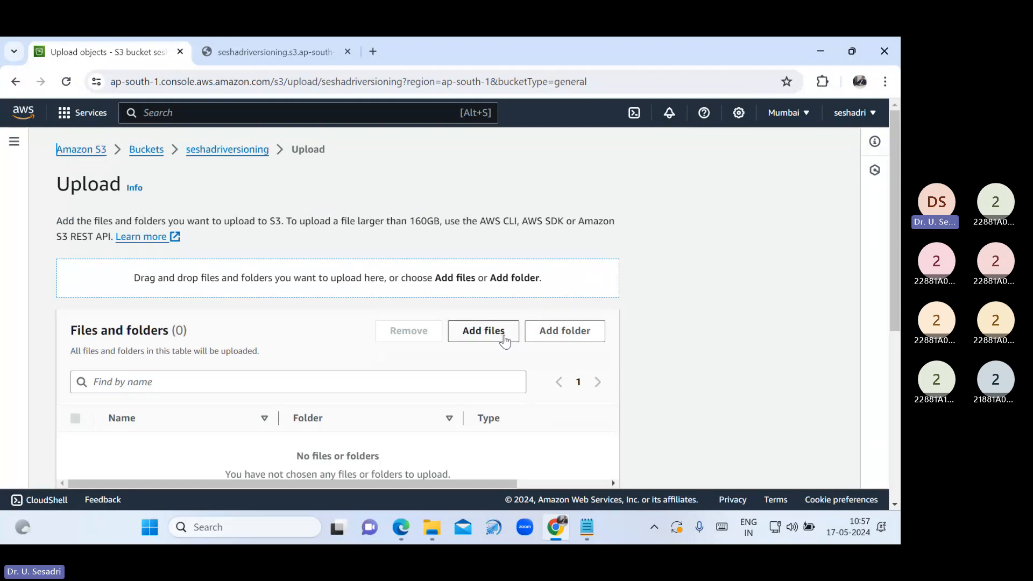
scroll(132, 294, down, 2)
scroll(132, 294, up, 2)
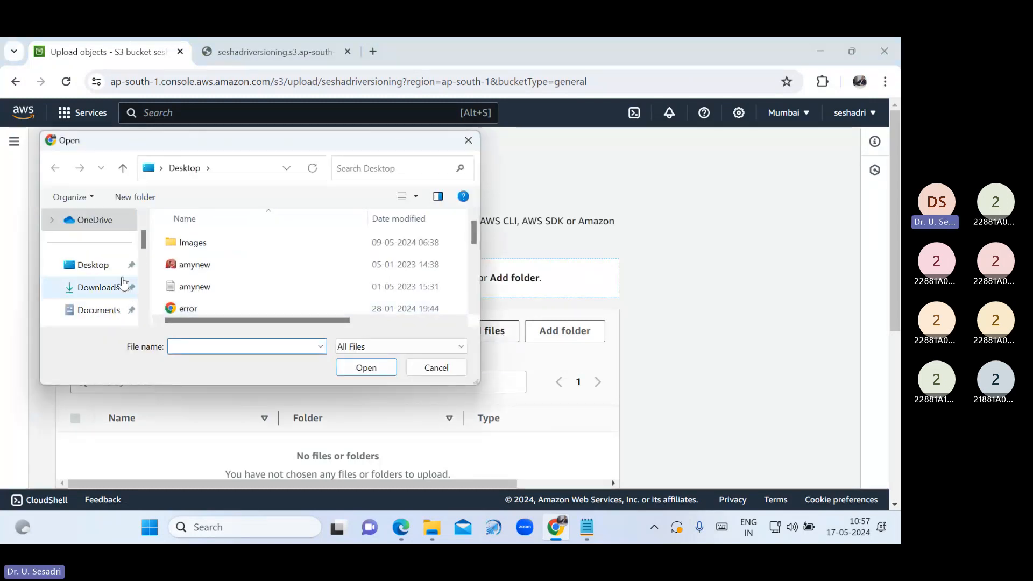
click(94, 264)
scroll(280, 270, down, 1)
scroll(242, 290, down, 5)
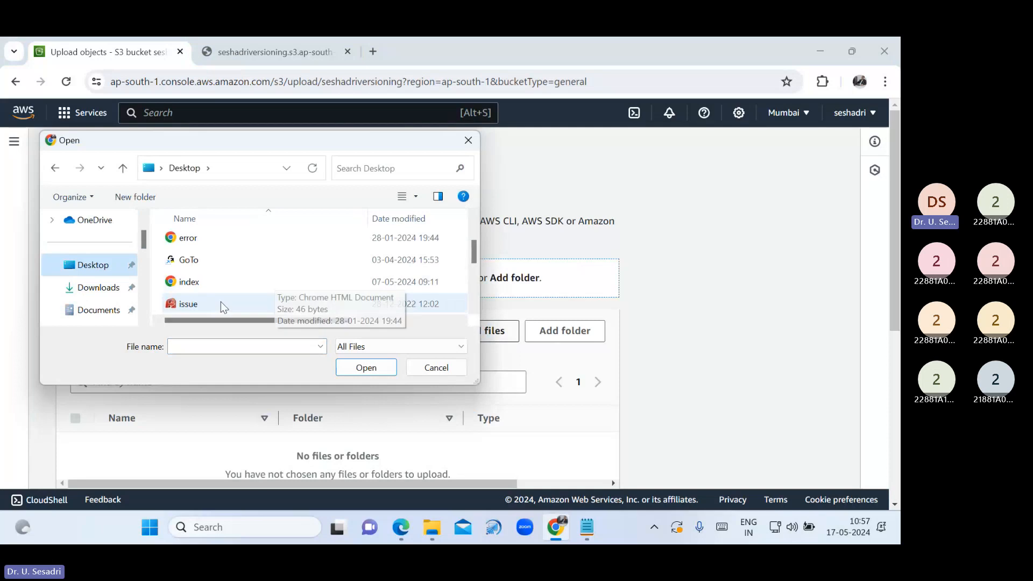
click(265, 283)
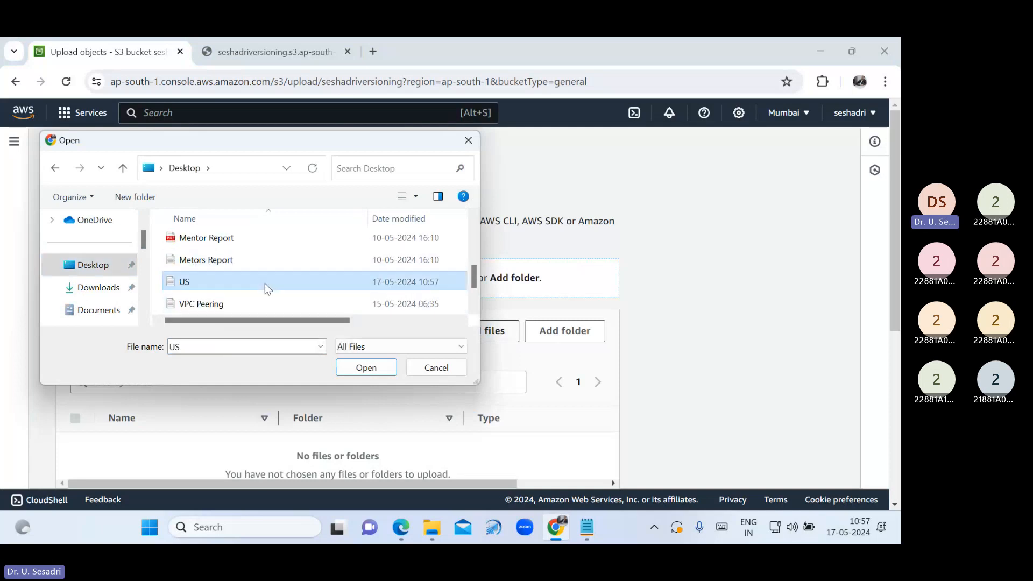
click(366, 368)
Grant the upload public-read access, acknowledge the risk, and upload US.txt
scroll(373, 367, down, 3)
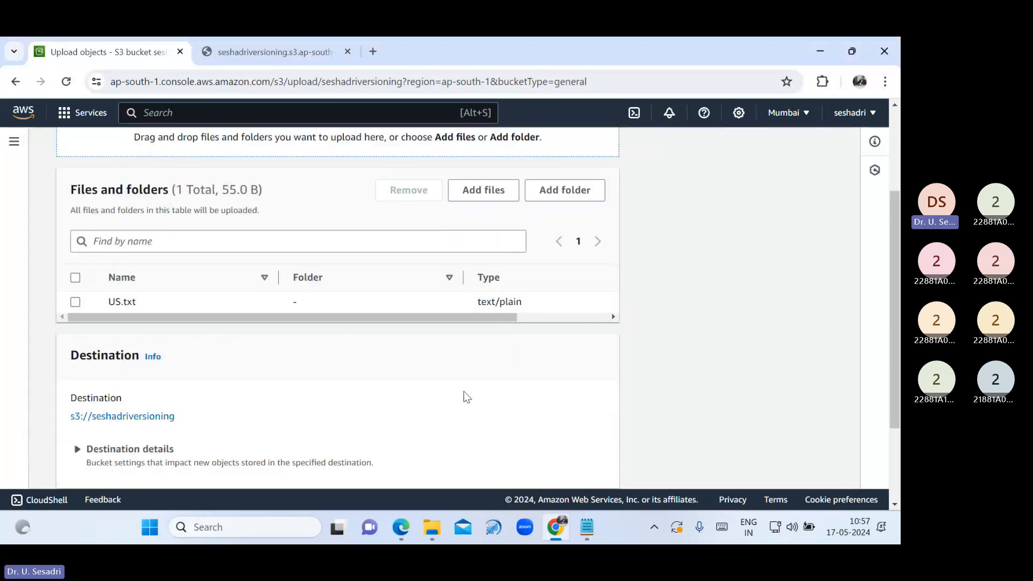
scroll(104, 404, down, 2)
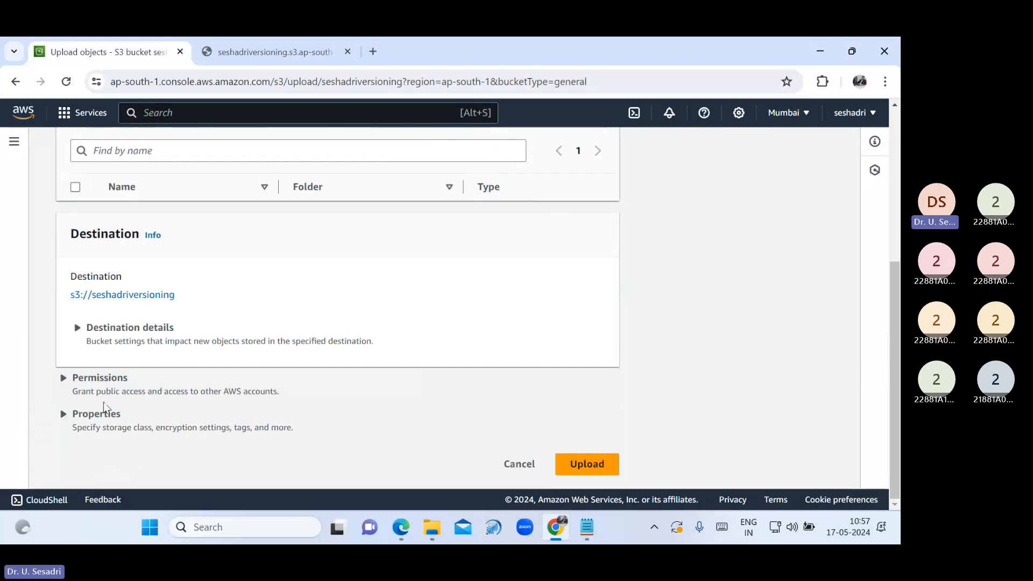
click(63, 381)
scroll(129, 395, down, 3)
scroll(149, 400, down, 2)
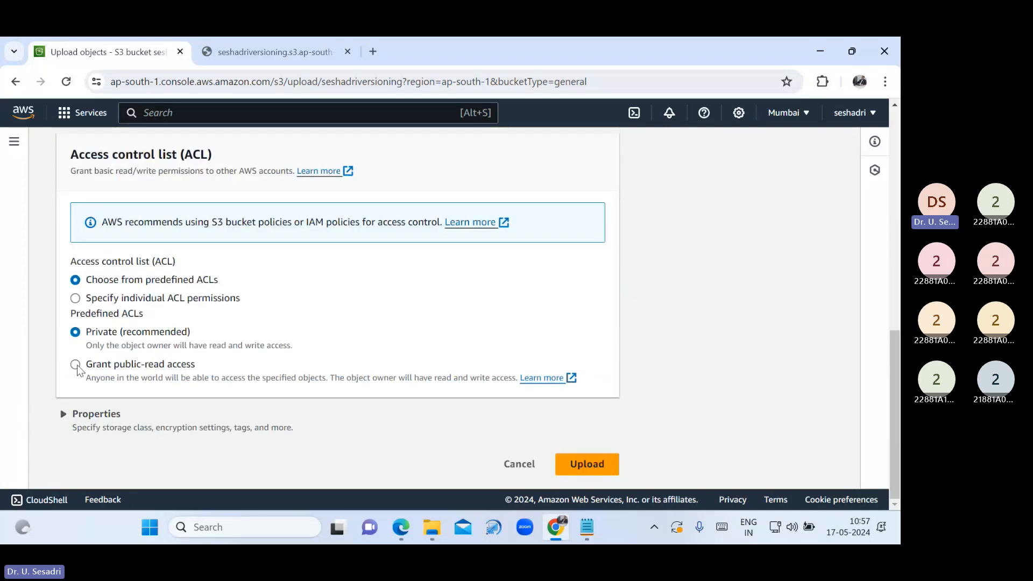
click(227, 379)
scroll(228, 378, down, 2)
click(118, 355)
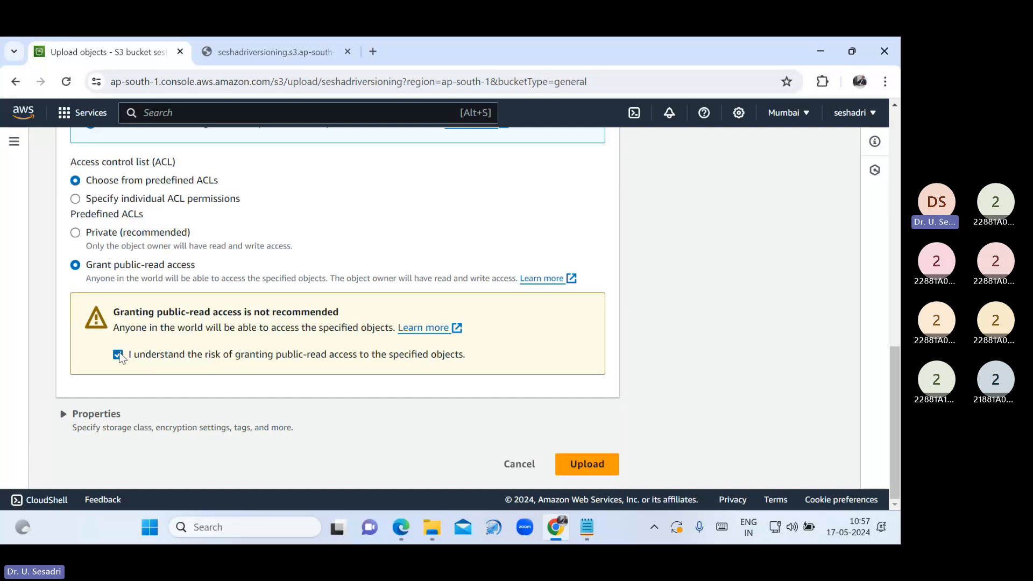
click(606, 476)
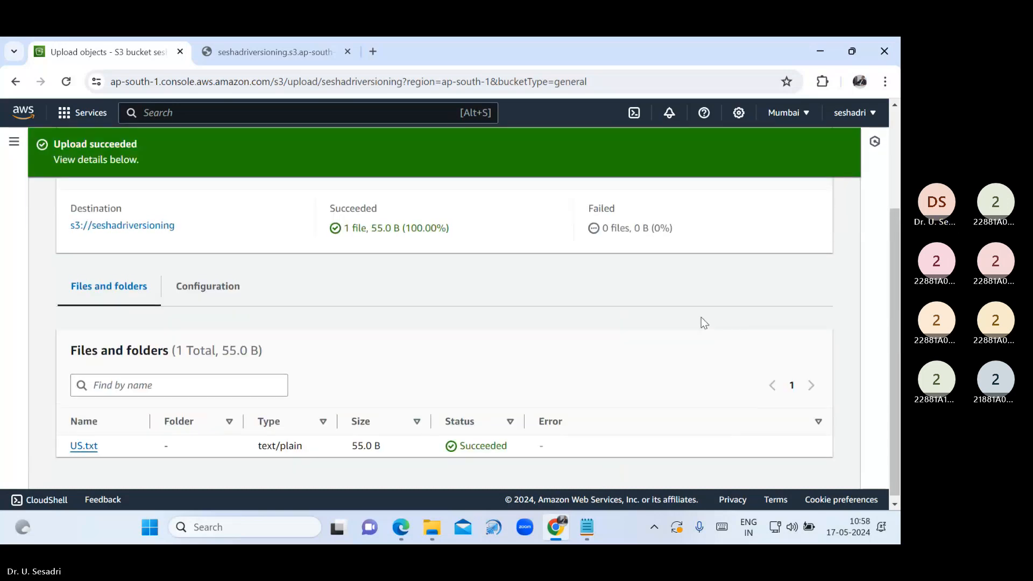
Copy the 55.0 B US.txt's Object URL and load it in a new tab
scroll(703, 319, up, 3)
click(805, 200)
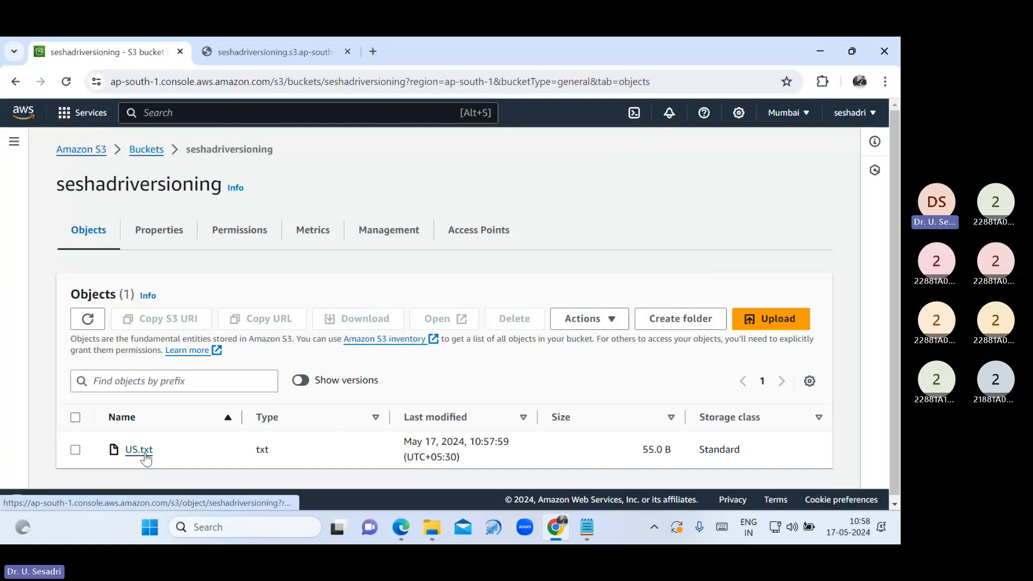
click(143, 452)
scroll(361, 380, down, 2)
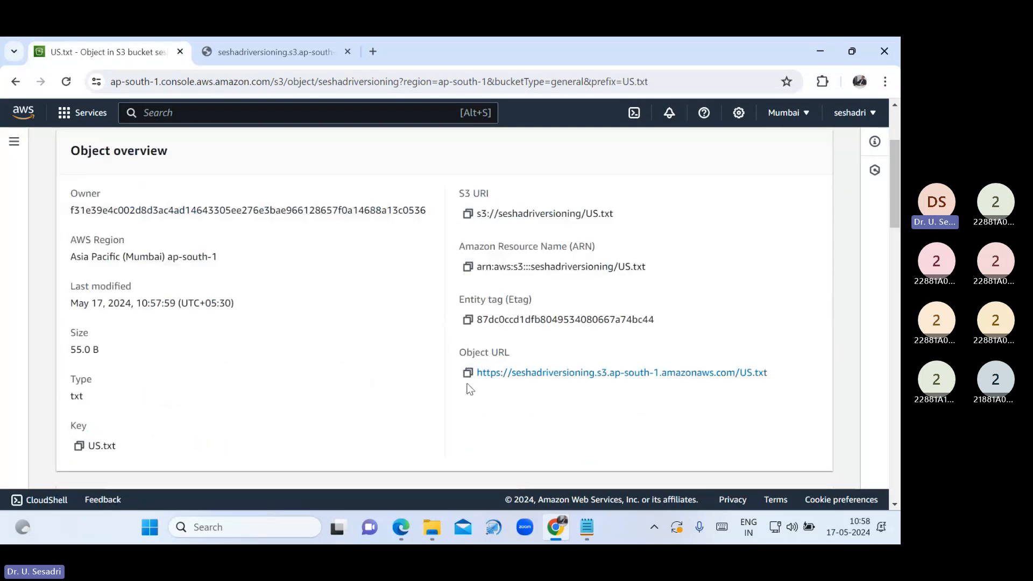
click(468, 374)
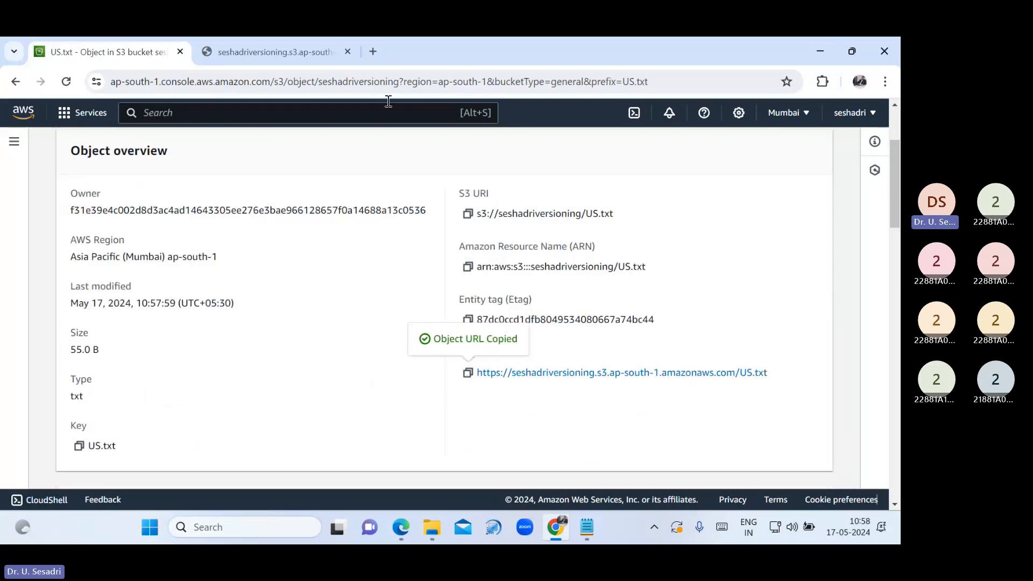
click(377, 48)
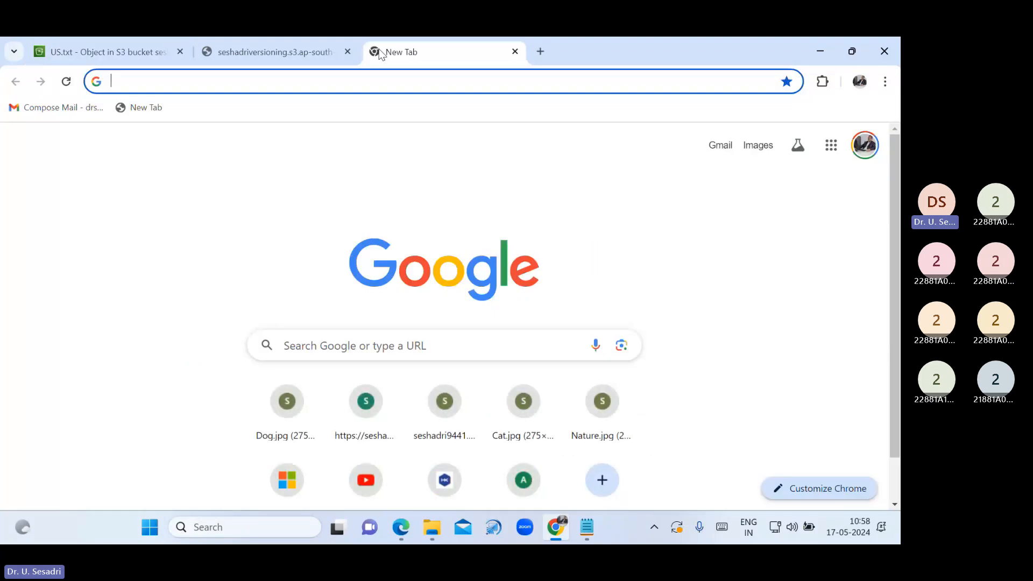
key(ctrl+v)
key(Return)
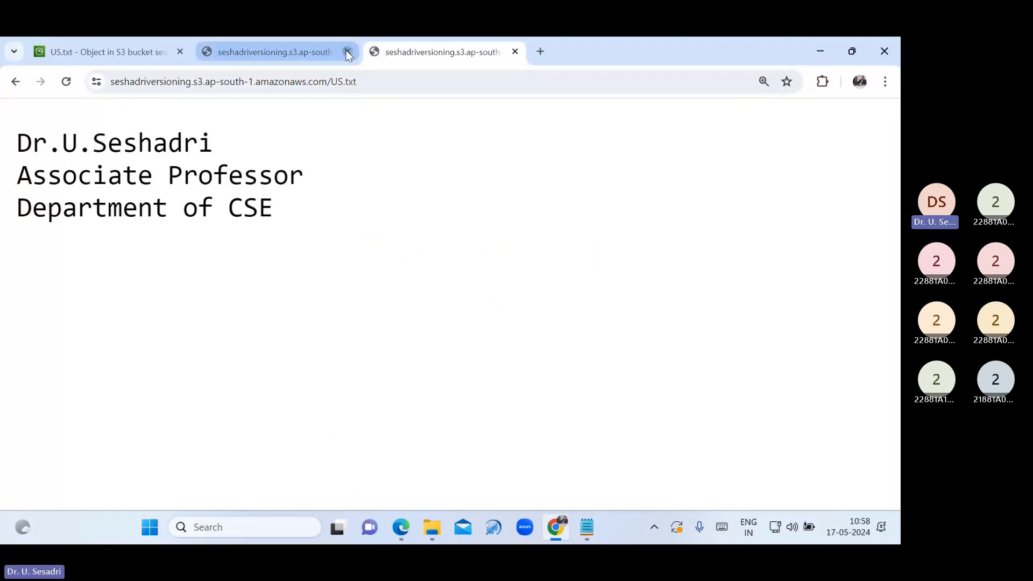
Check the three lines shown at the URL, close that tab, and minimize the browser and notes
click(347, 51)
drag(317, 236, 2, 157)
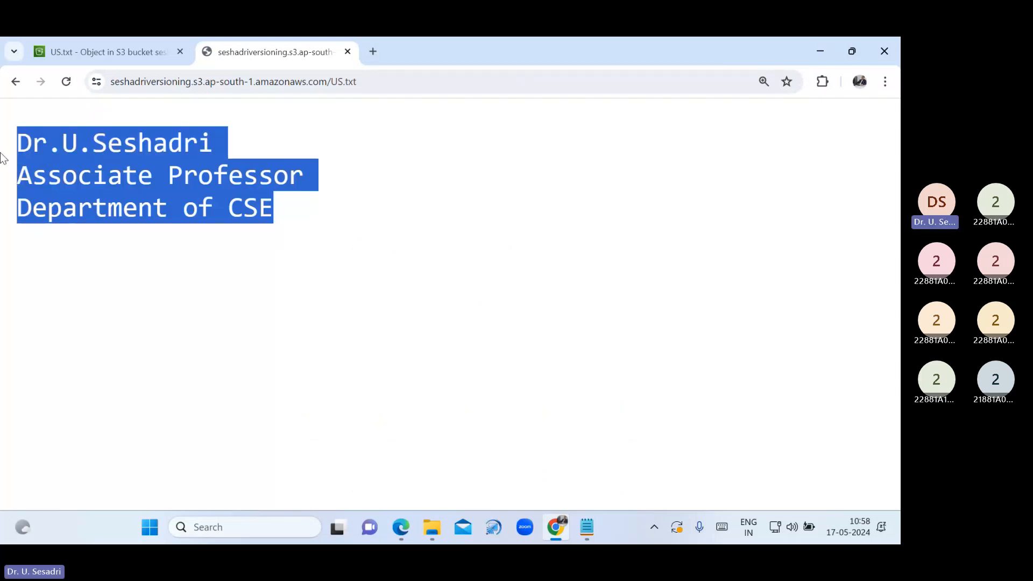
click(88, 48)
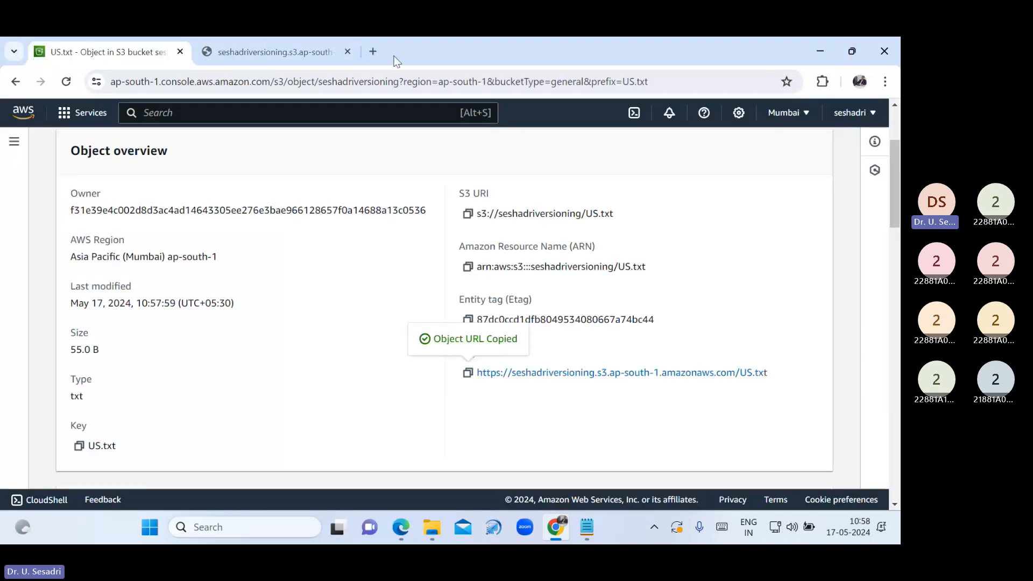
click(347, 50)
click(851, 51)
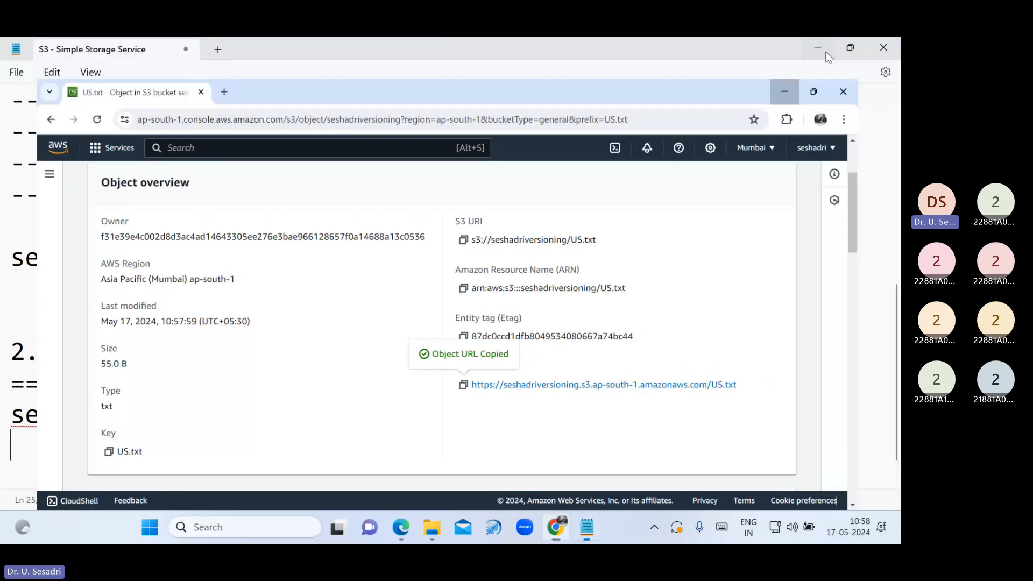
click(814, 49)
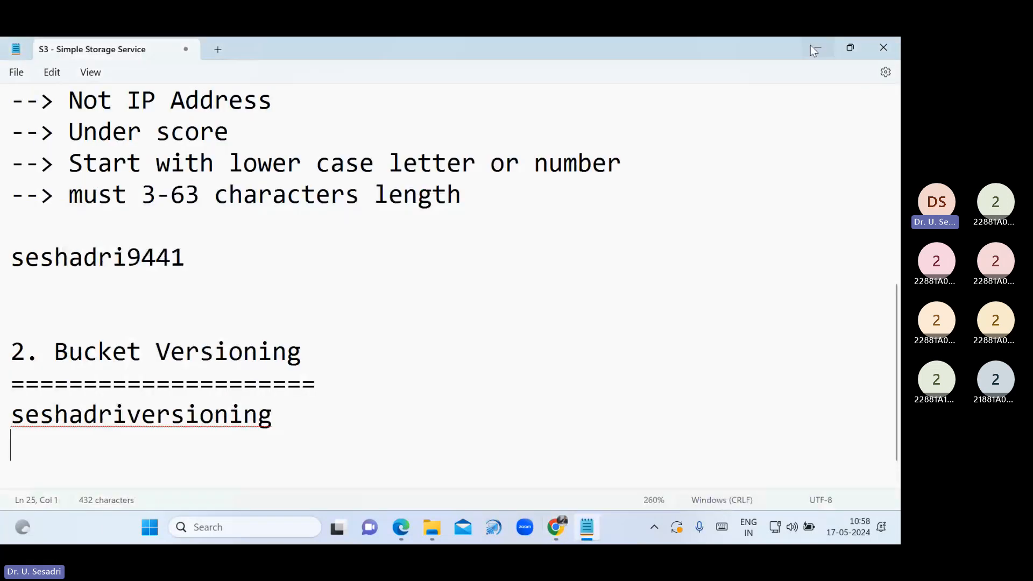
click(814, 49)
Append 'Vardhaman College of Engineering' and 'HYD' lines to the US file, save and close it
double_click(194, 67)
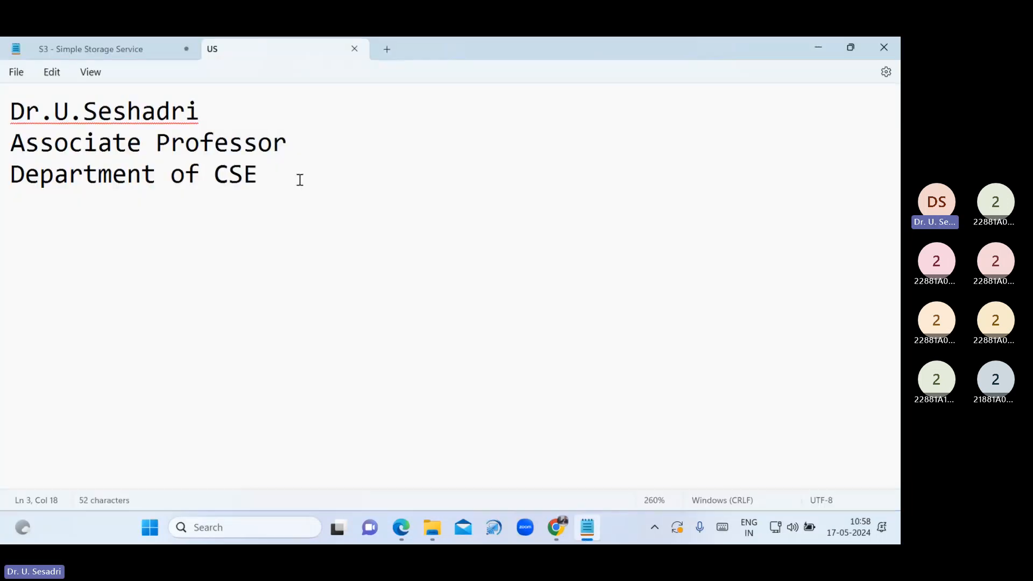
key(Return)
text(Vard)
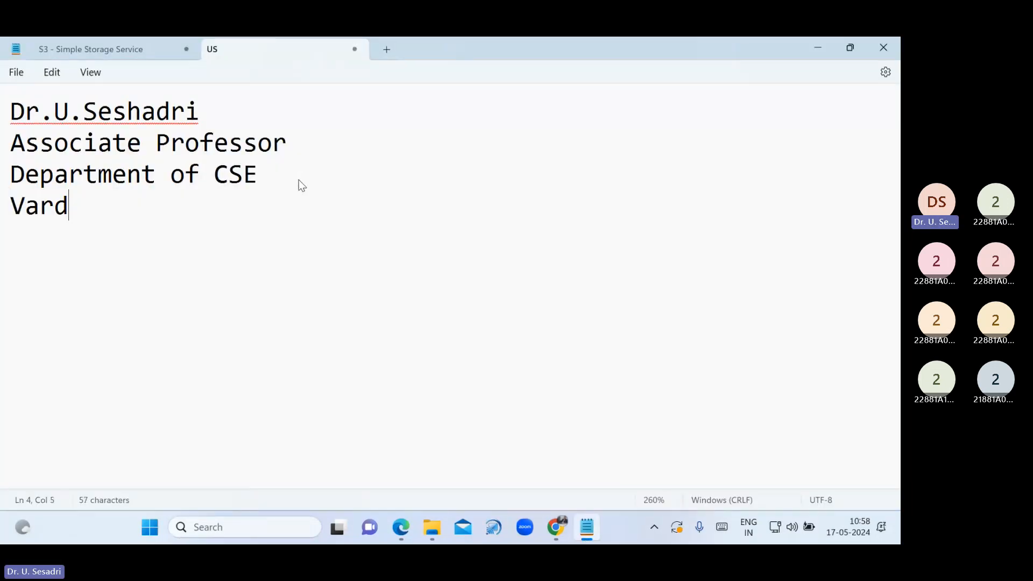
text(haman C)
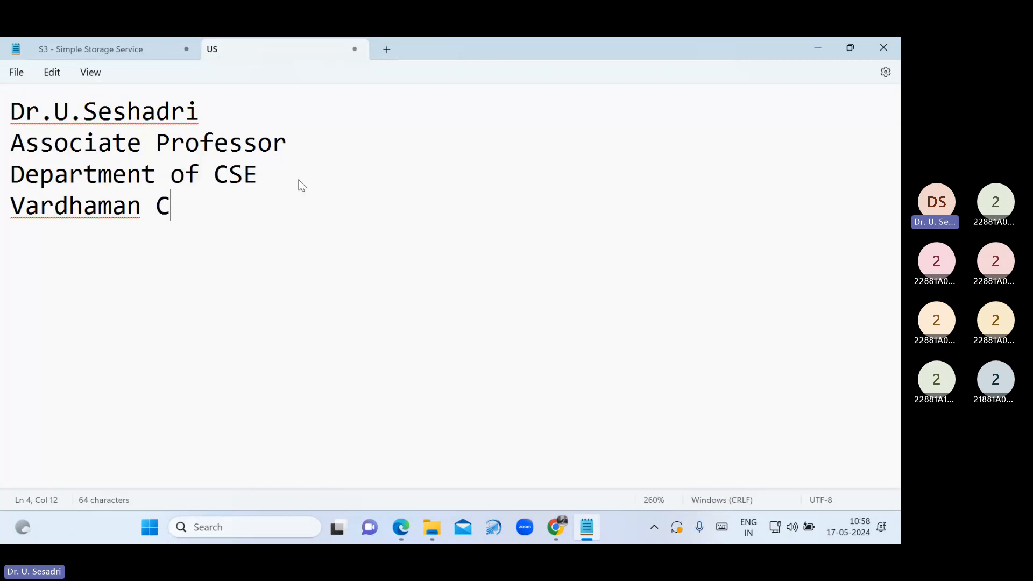
text(ollege of E)
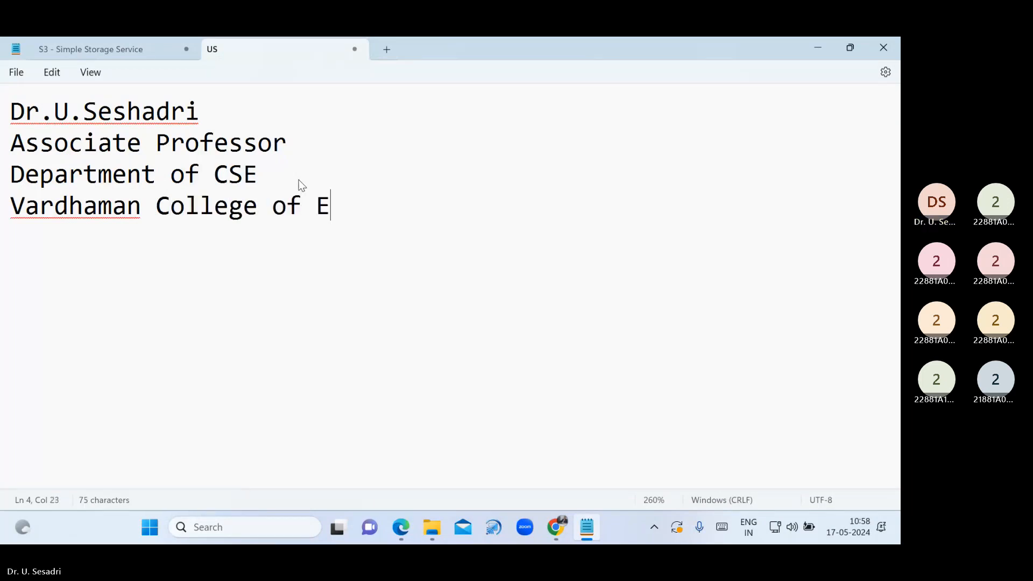
text(ngineering)
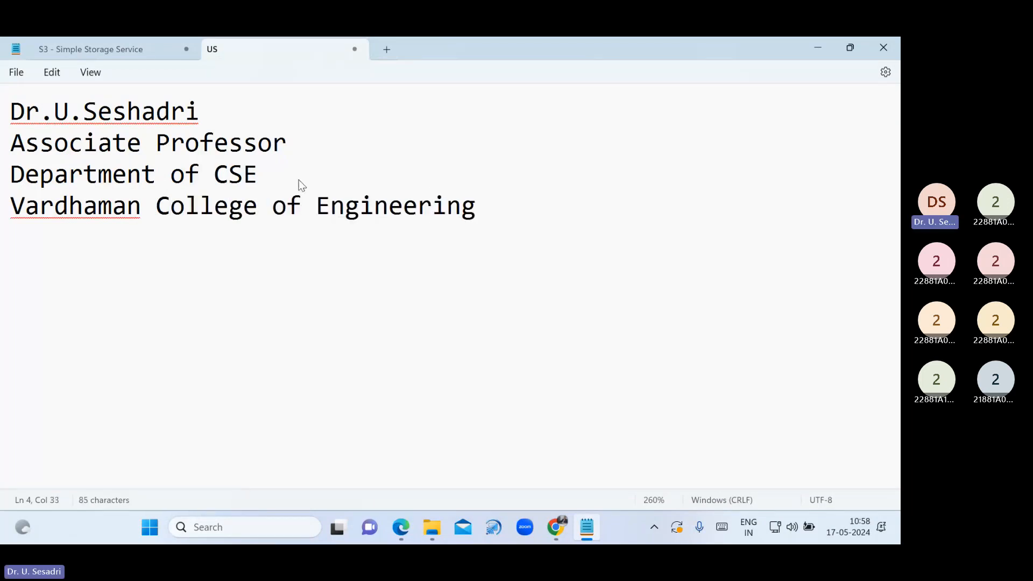
key(Return)
text(HYD)
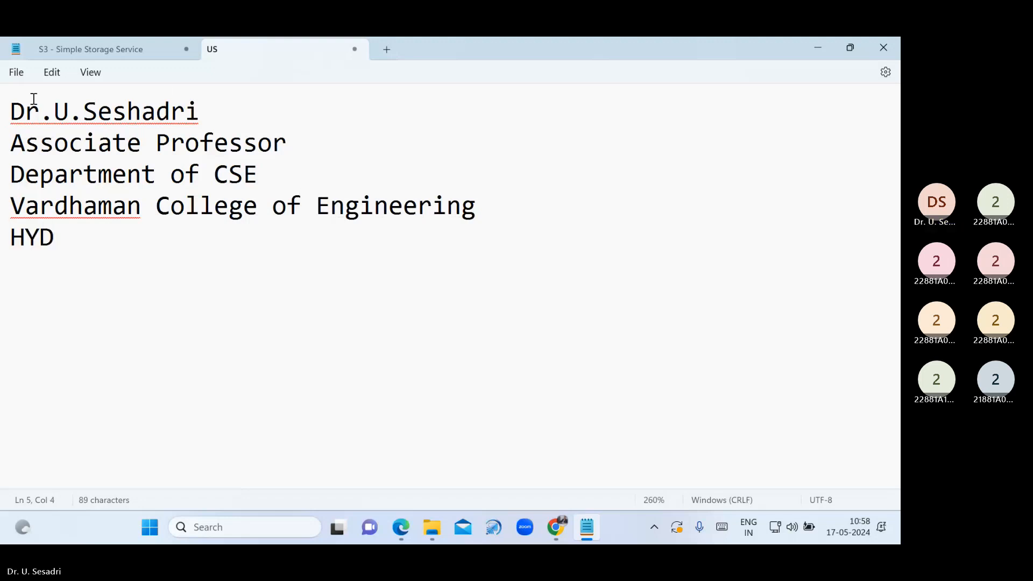
click(16, 72)
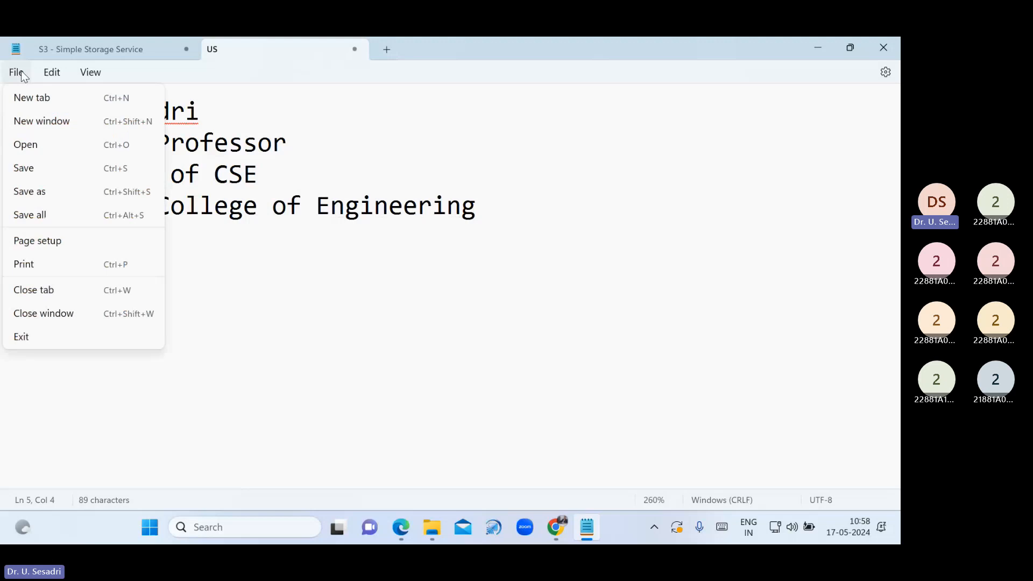
click(47, 165)
click(355, 50)
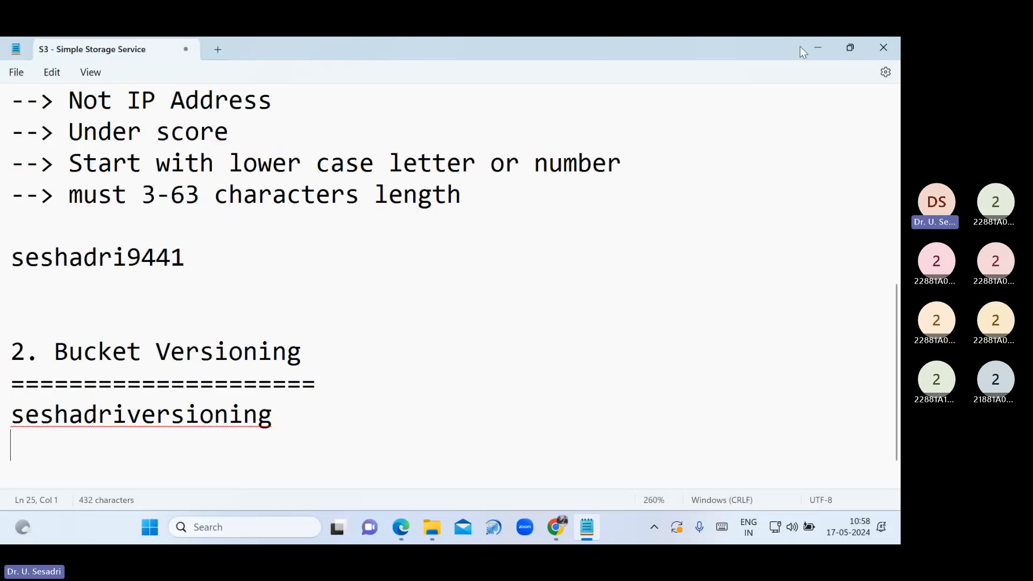
click(817, 47)
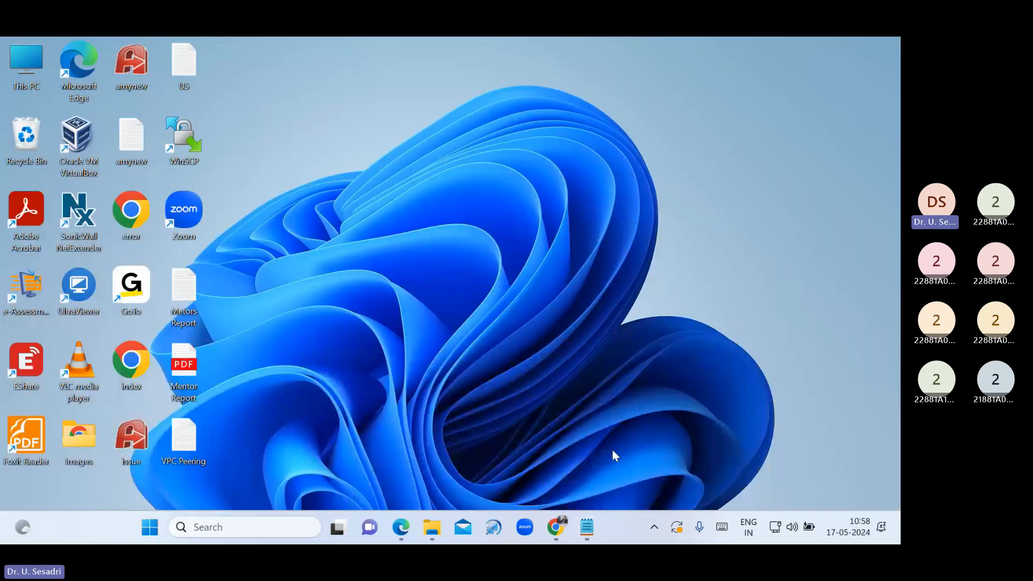
Return to the bucket's object list and add the Desktop US file to a new upload
click(555, 528)
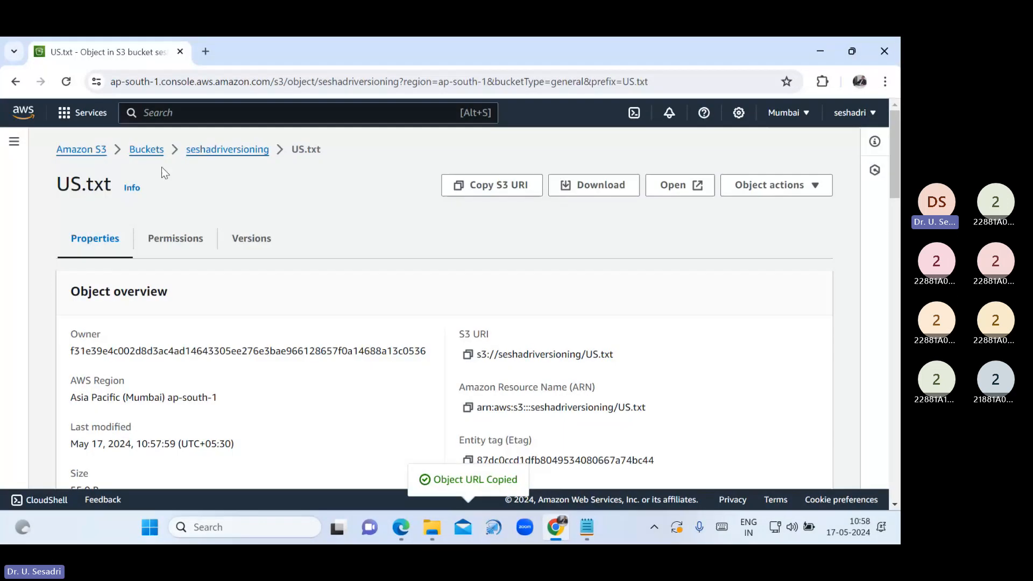
click(227, 149)
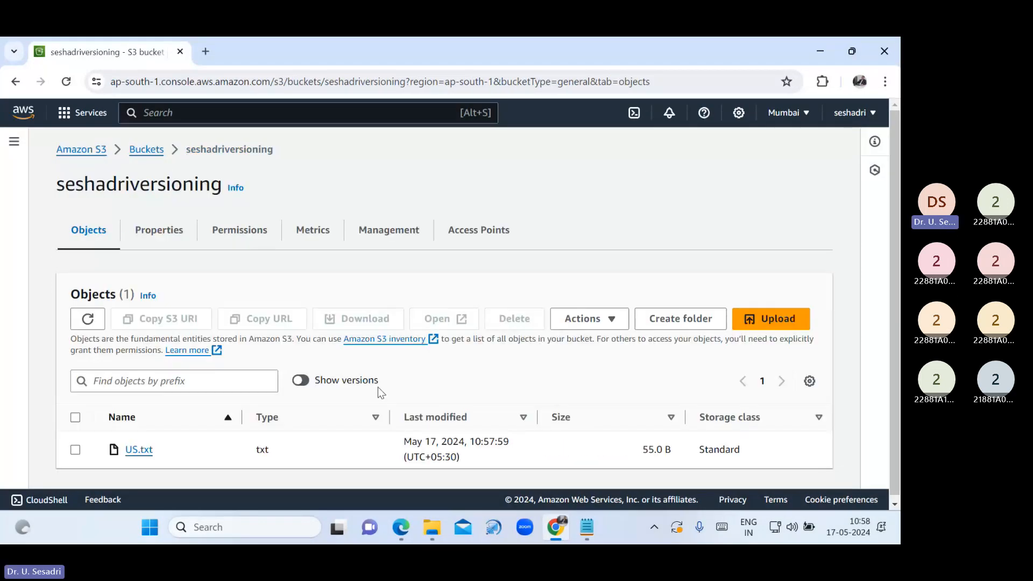
click(761, 321)
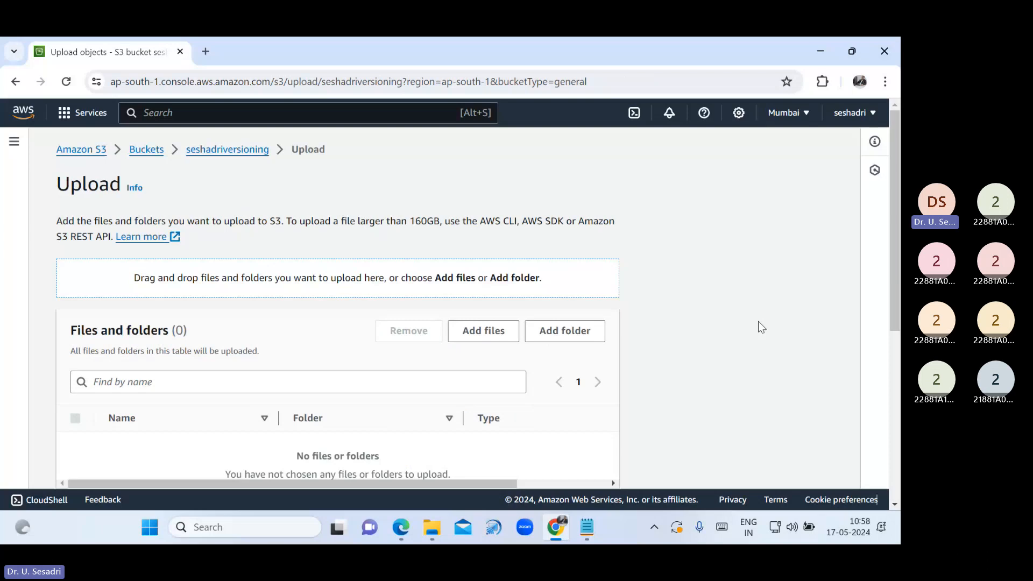
click(513, 339)
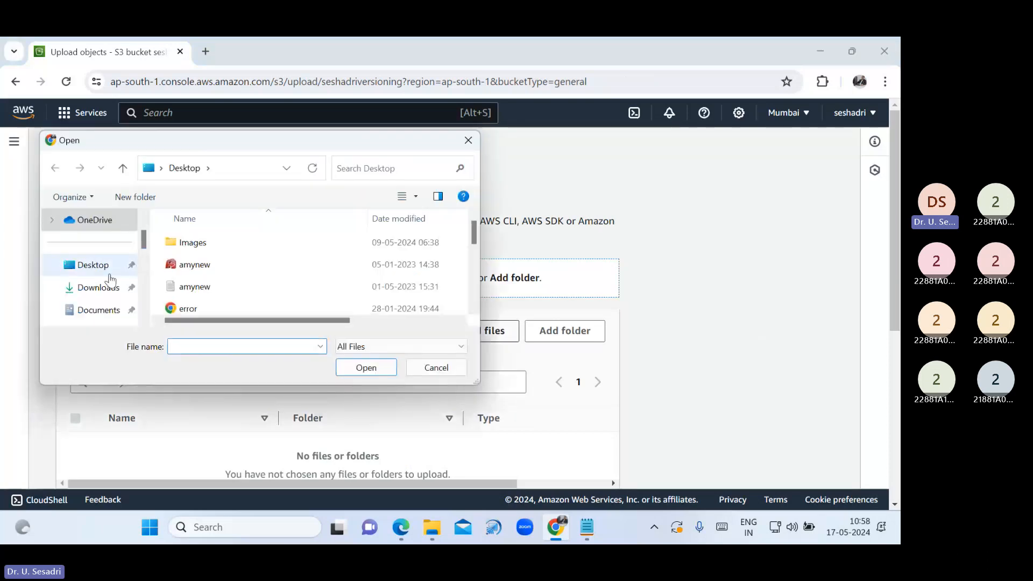
scroll(312, 263, down, 3)
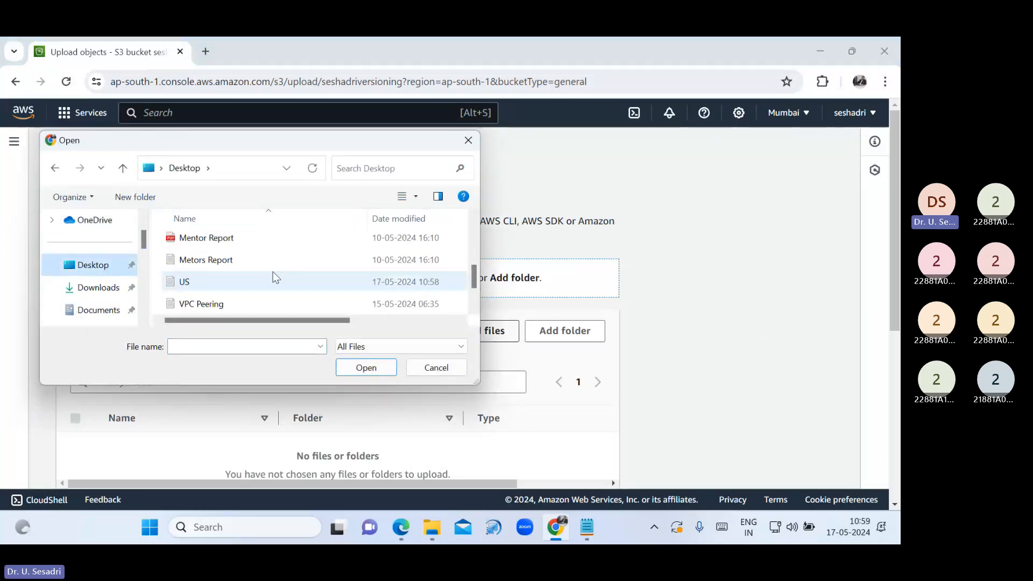
click(214, 284)
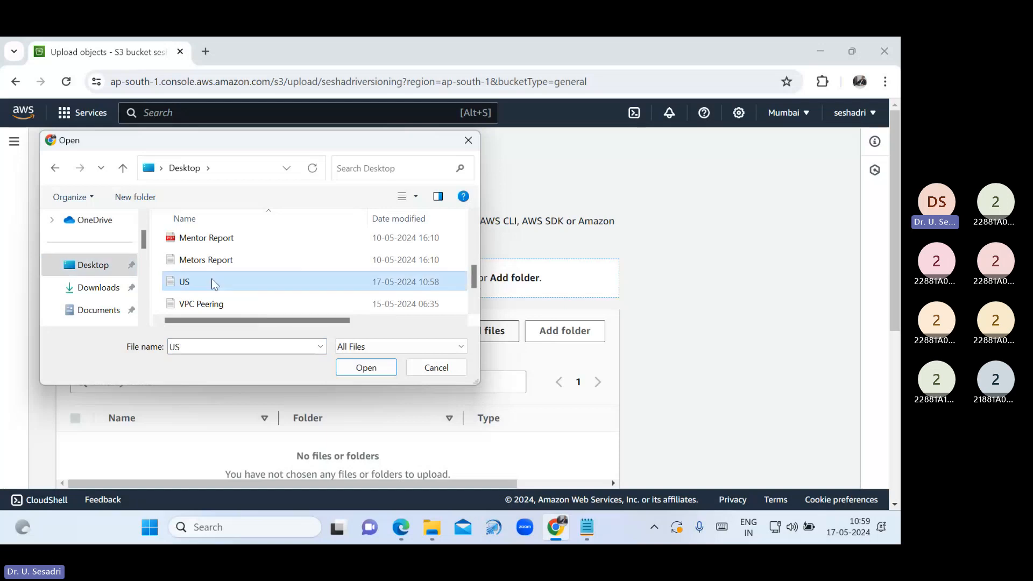
click(365, 367)
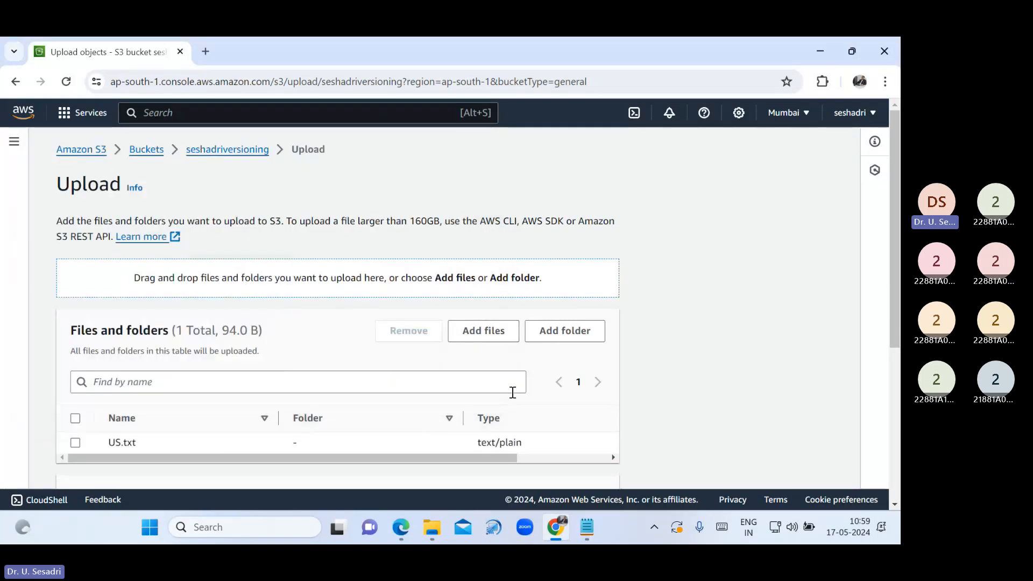
Grant public-read access, acknowledge the risk, and upload US.txt (94.0 B)
scroll(388, 403, down, 3)
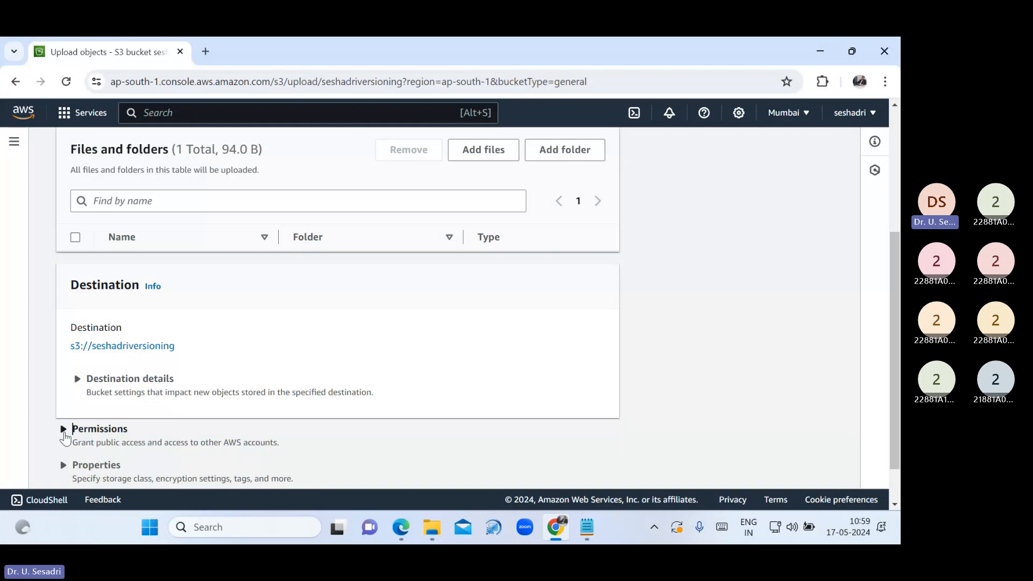
click(65, 438)
scroll(224, 415, down, 5)
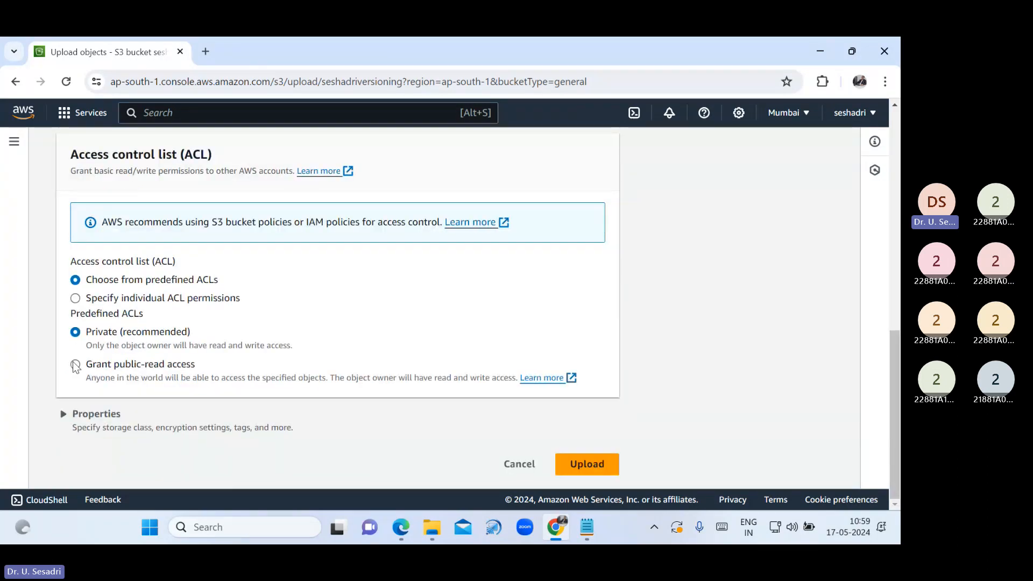
click(75, 365)
scroll(469, 410, down, 1)
scroll(469, 411, down, 1)
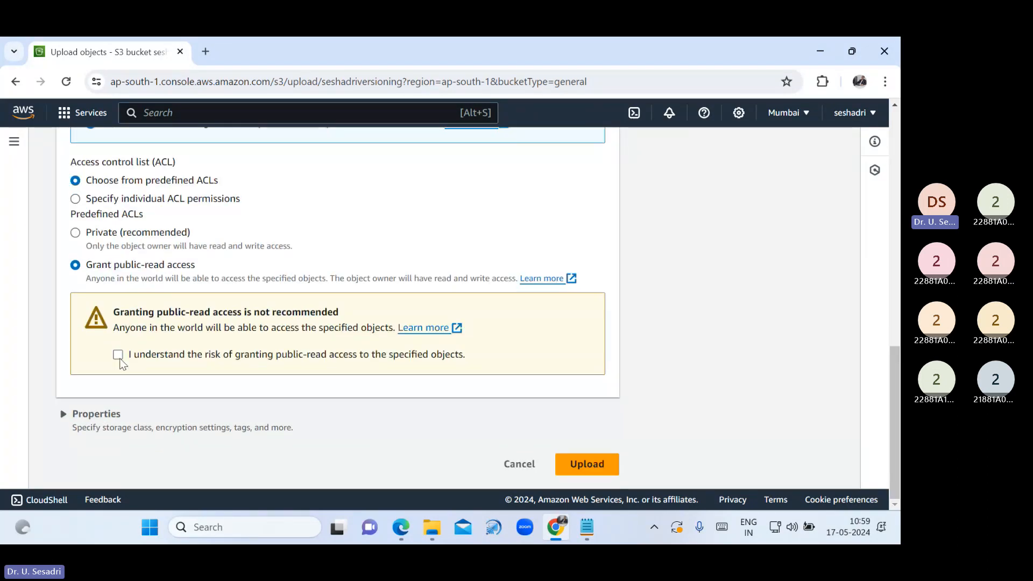
click(118, 354)
click(587, 464)
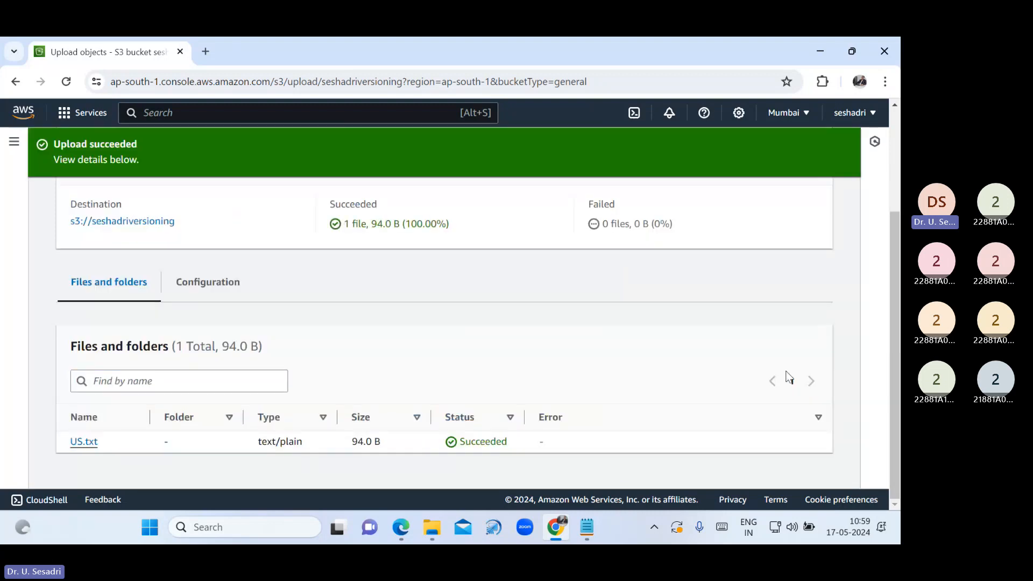
scroll(788, 377, up, 3)
Copy US.txt's Object URL and load it in a new browser tab
click(805, 205)
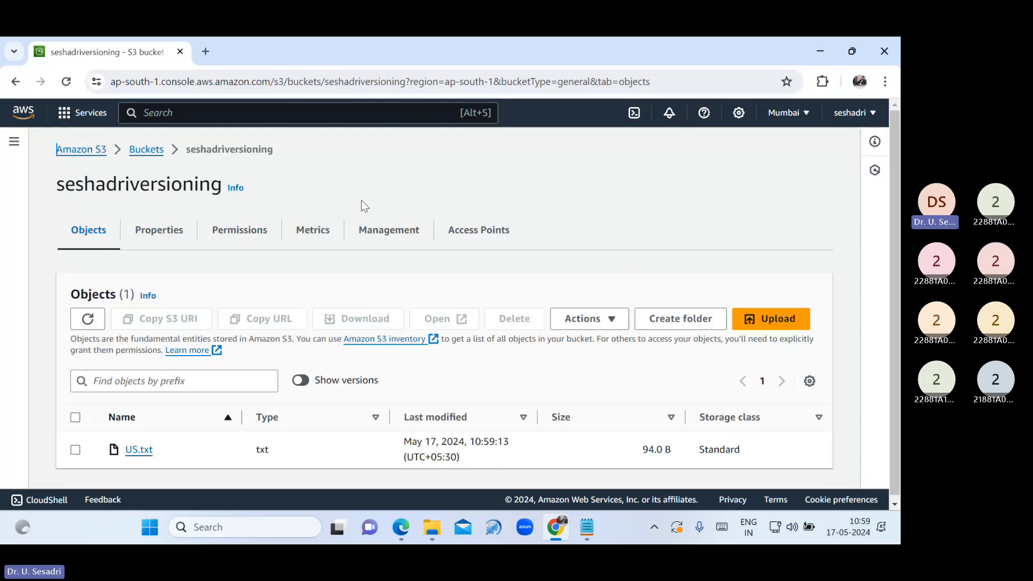
click(139, 449)
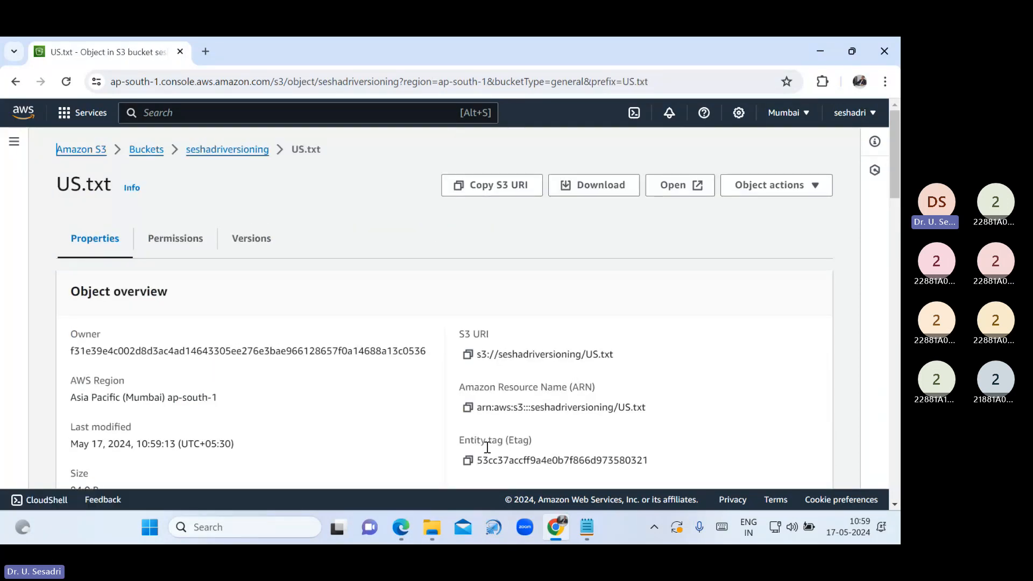
scroll(486, 447, down, 3)
click(467, 373)
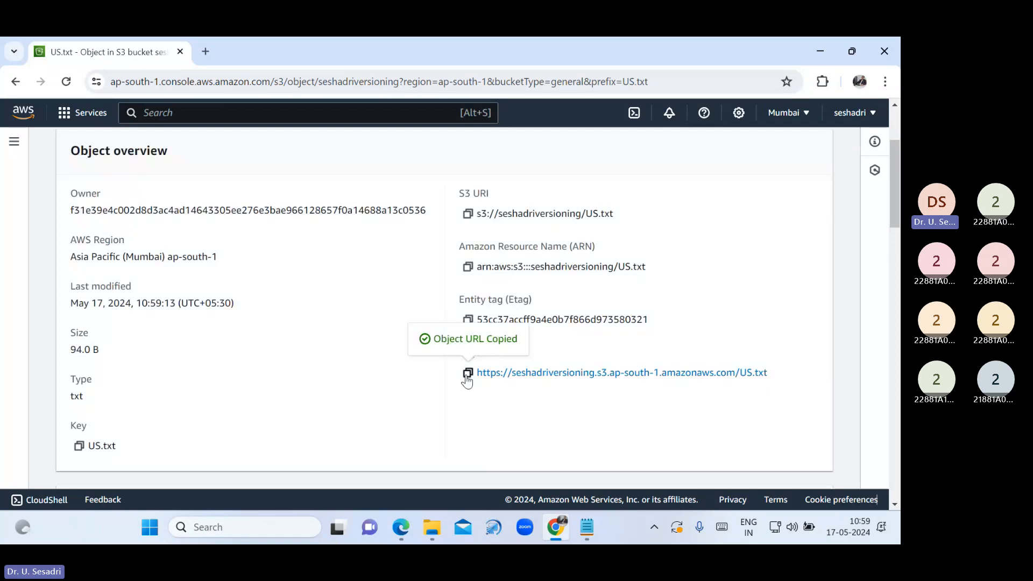
click(203, 53)
key(ctrl+v)
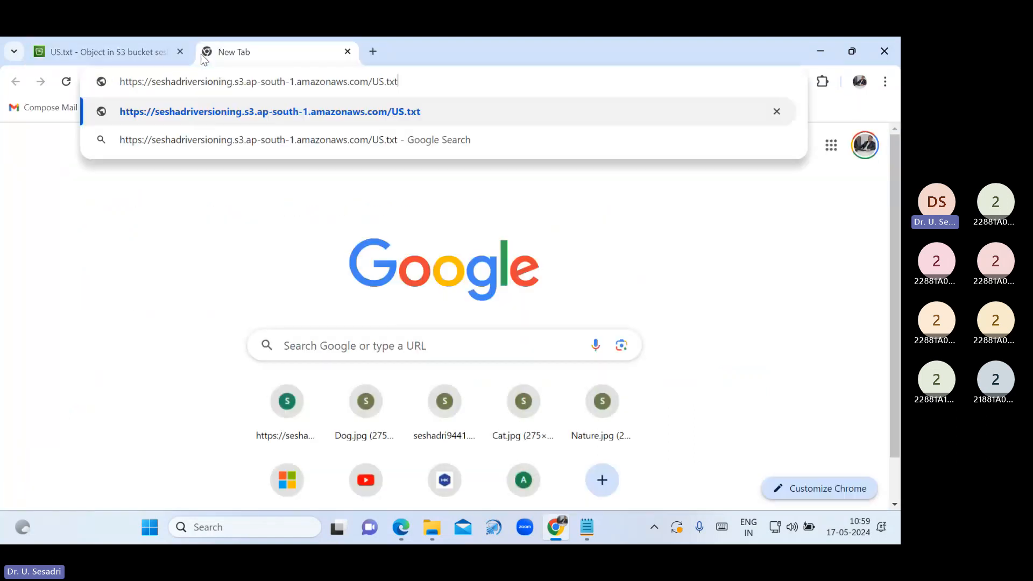
key(Return)
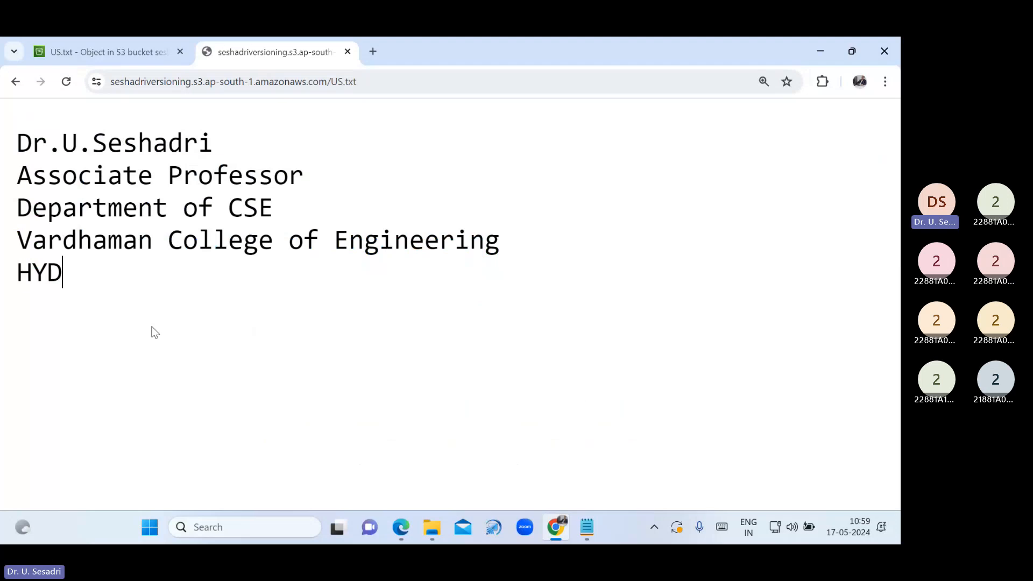
Select the five displayed lines, close the URL tab, and minimize the browser
drag(155, 332, 2, 123)
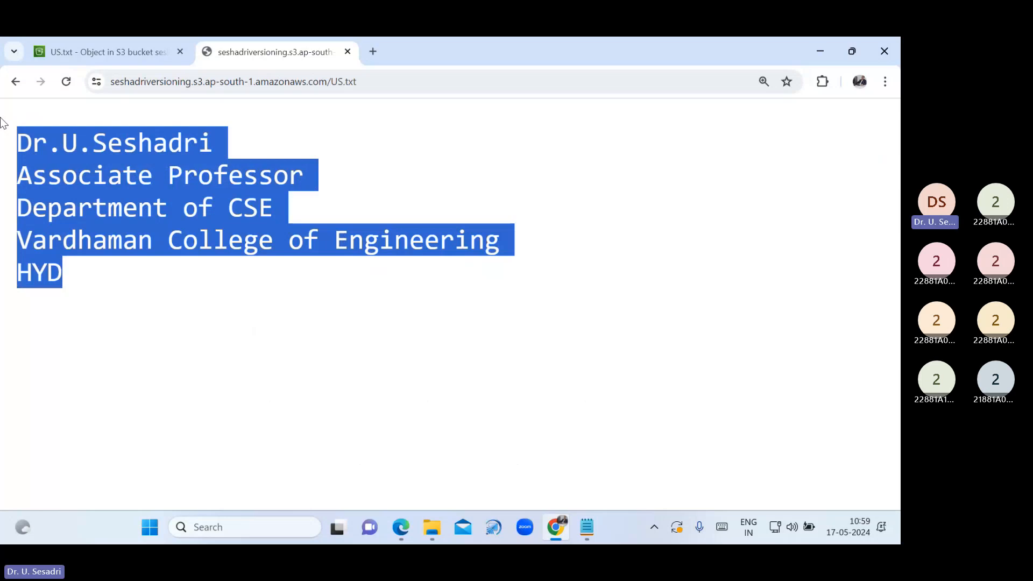
click(45, 45)
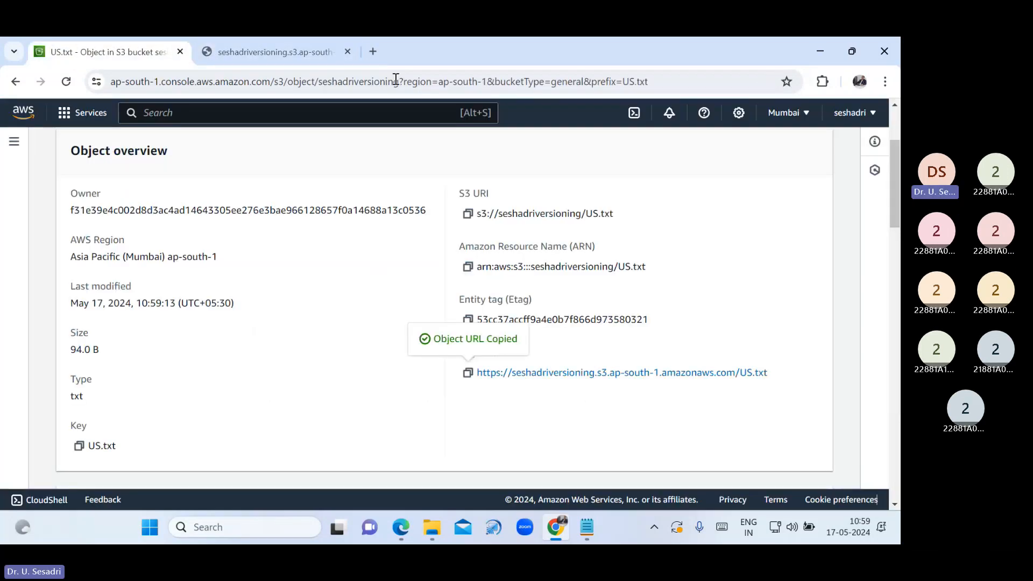
click(348, 52)
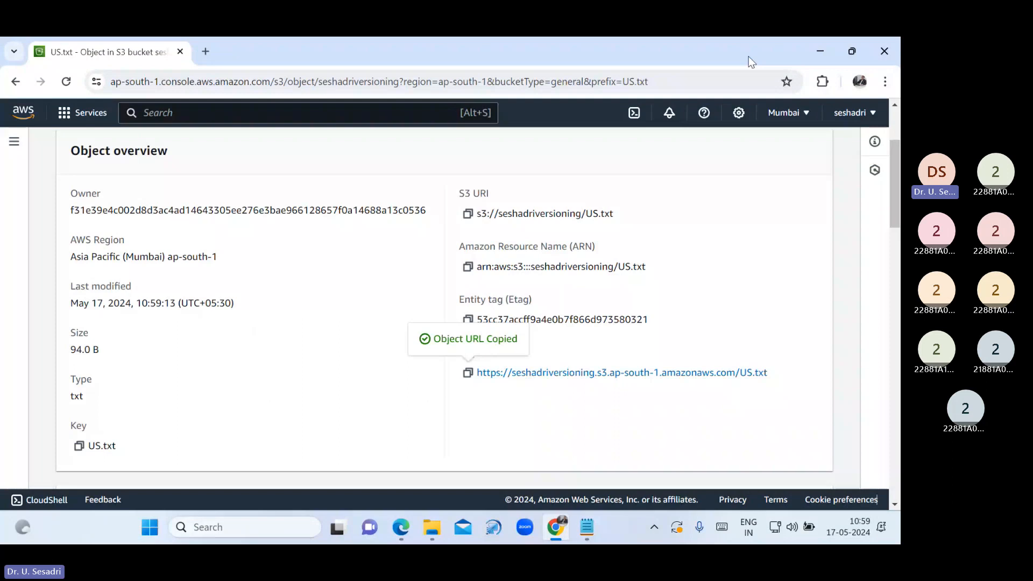
click(820, 51)
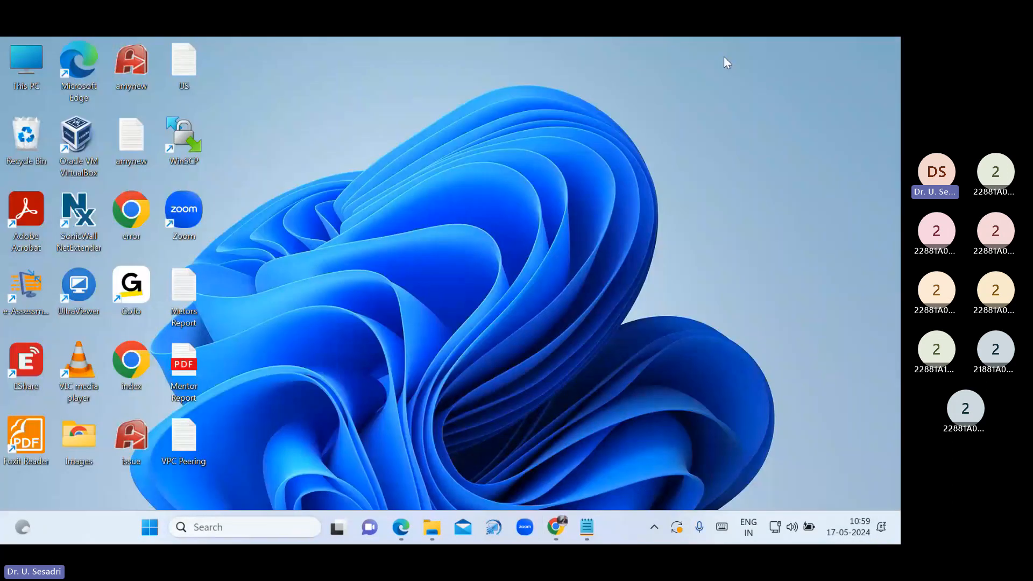
In the US file, add a mobile number line and a Mail ID e-mail line below HYD
double_click(184, 65)
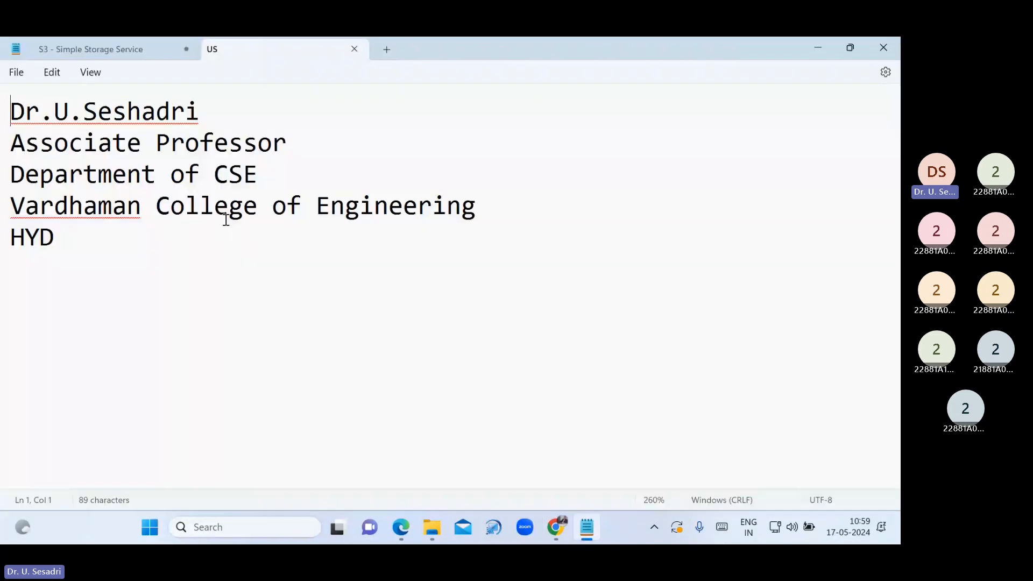
click(152, 248)
key(Return)
text(Mobile :)
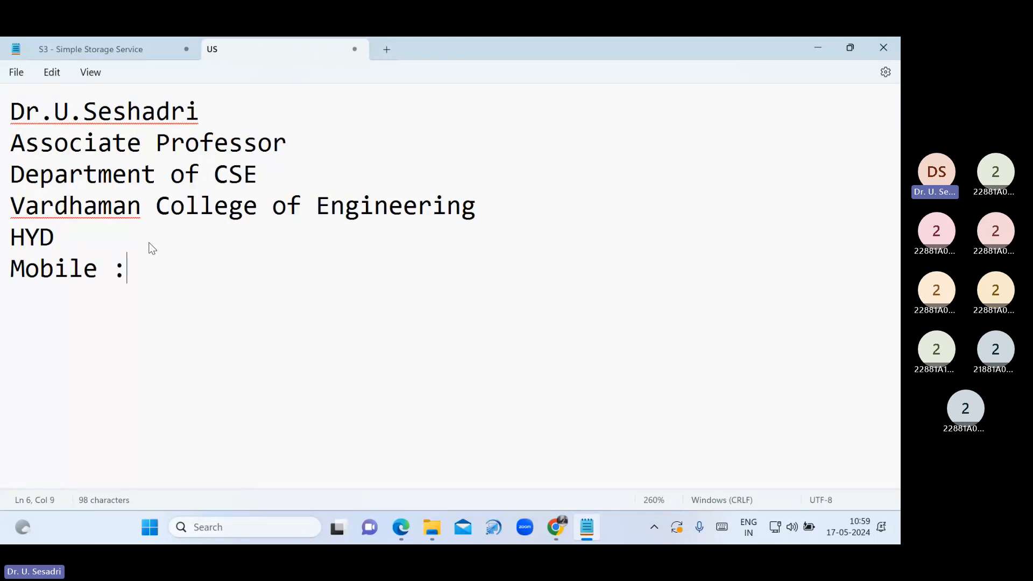
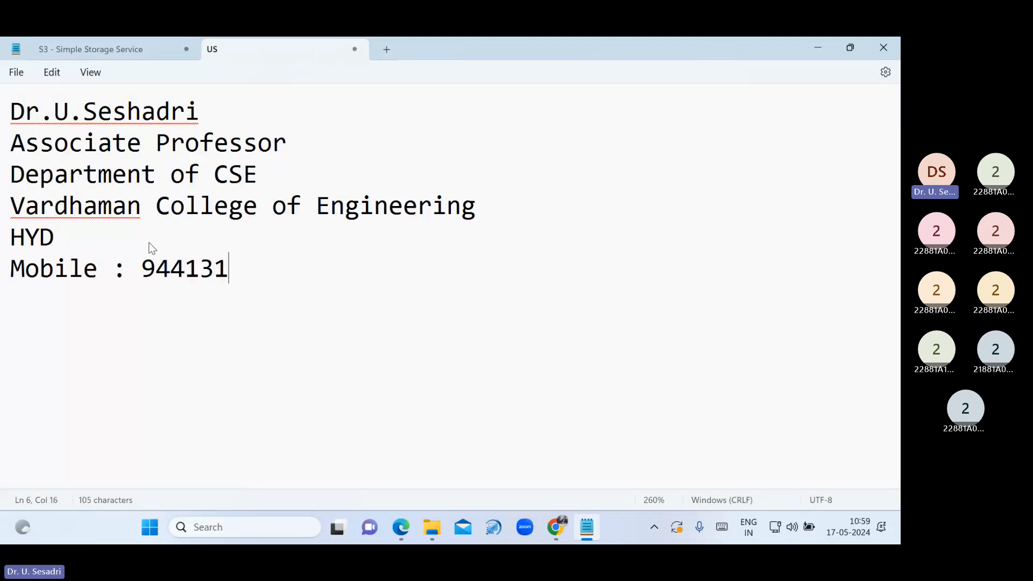
key(Return)
text(M)
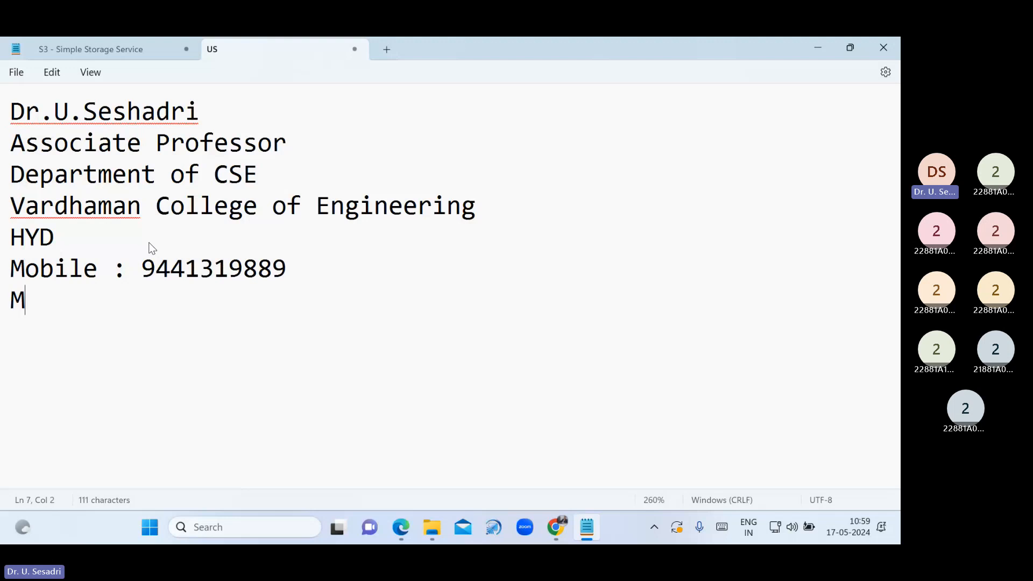
text(ail ID:)
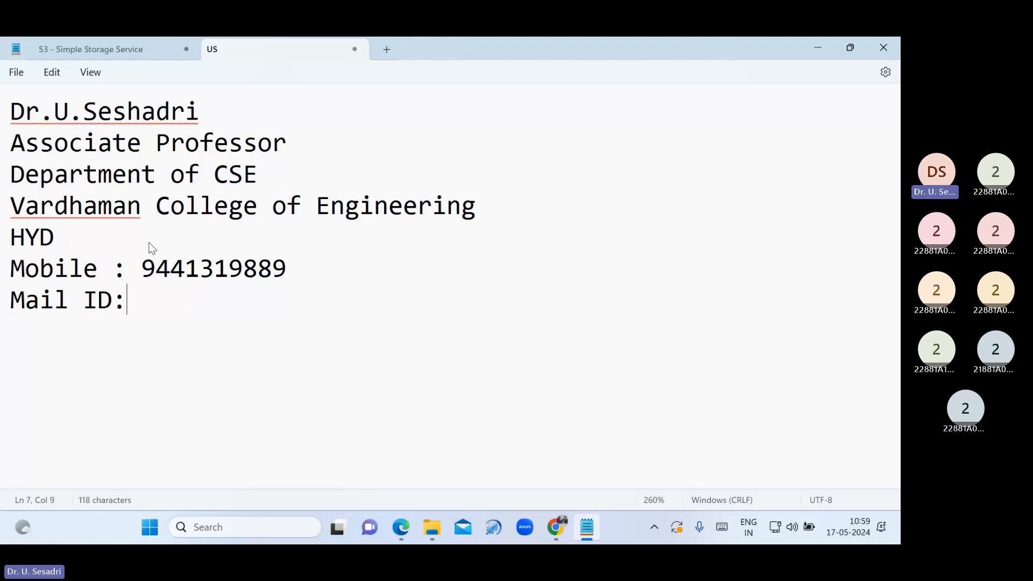
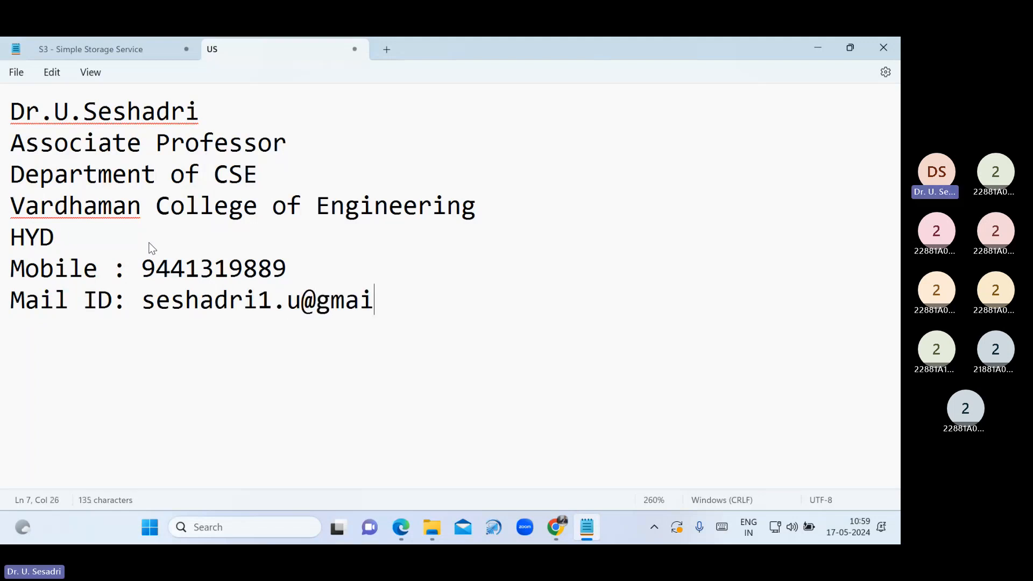
key(Return)
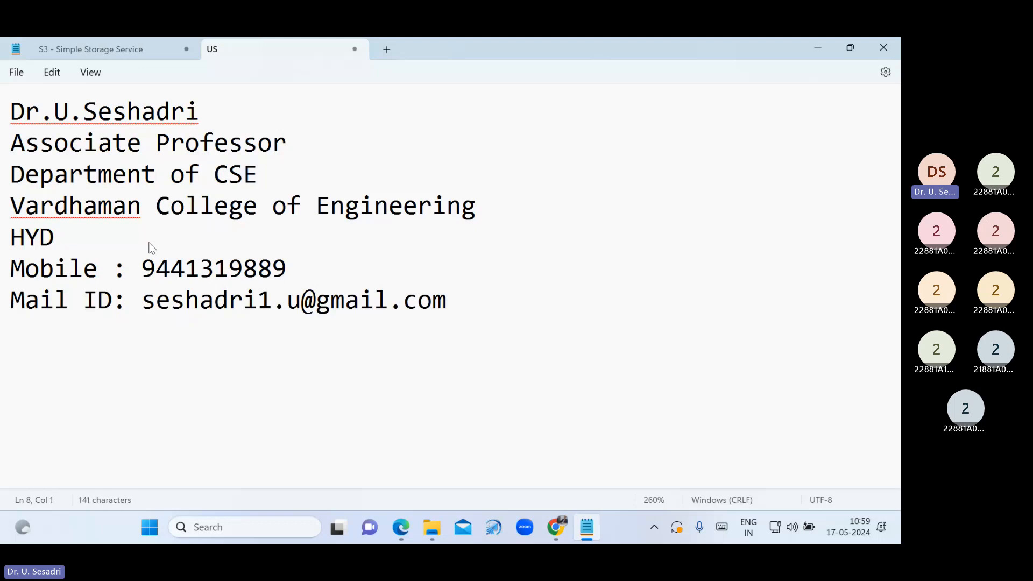
Save the edited US file and close its tab
click(16, 72)
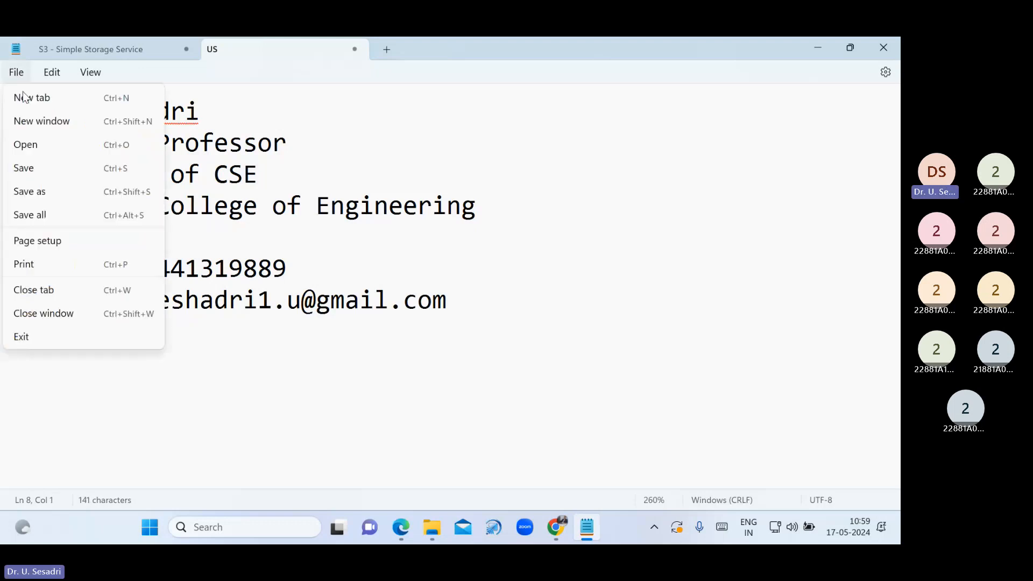
click(37, 166)
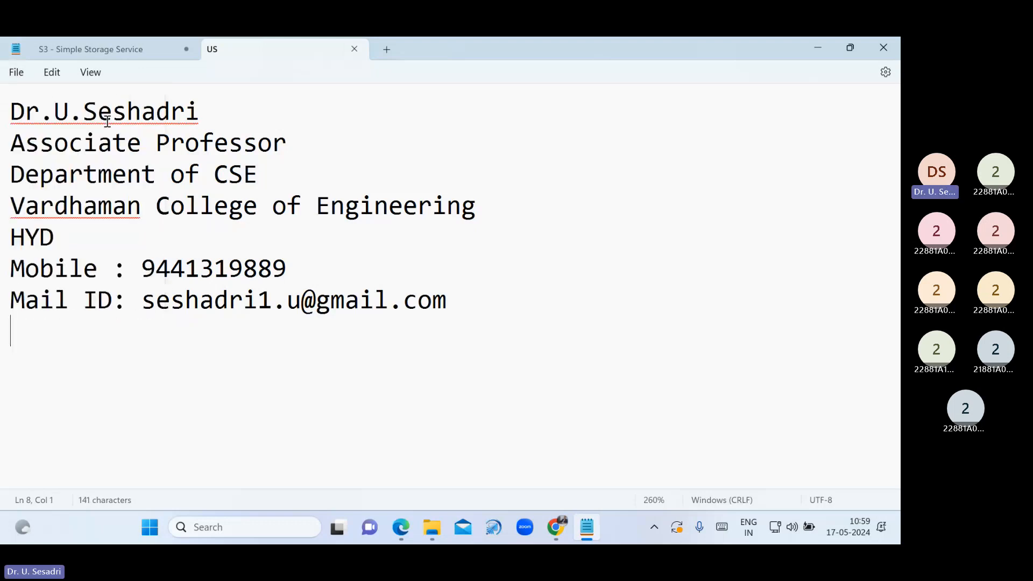
click(361, 46)
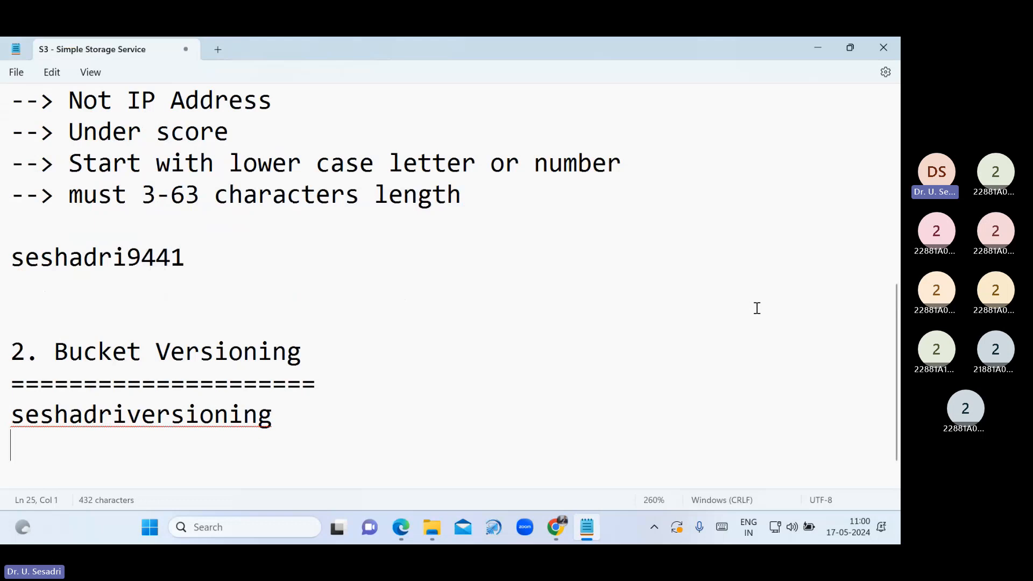
Start an upload to the seshadriversioning bucket and add the edited US.txt from the Desktop
click(556, 526)
scroll(168, 249, up, 3)
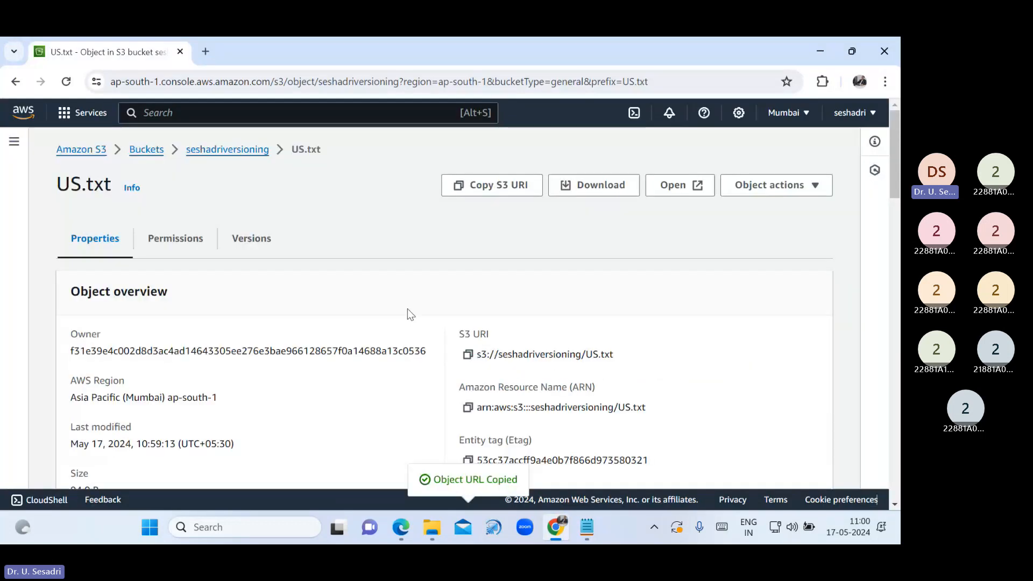
click(227, 151)
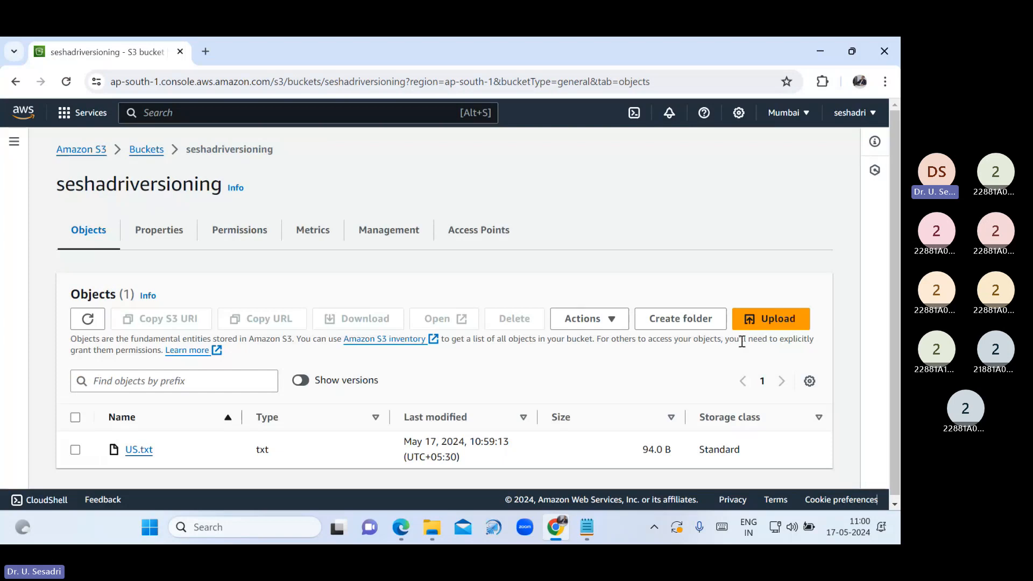
click(752, 328)
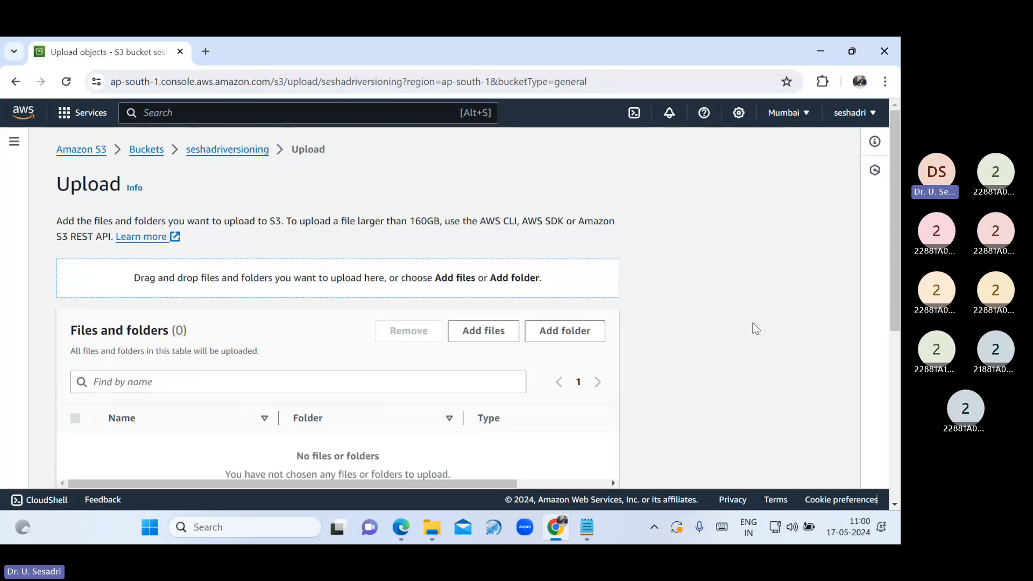
click(487, 335)
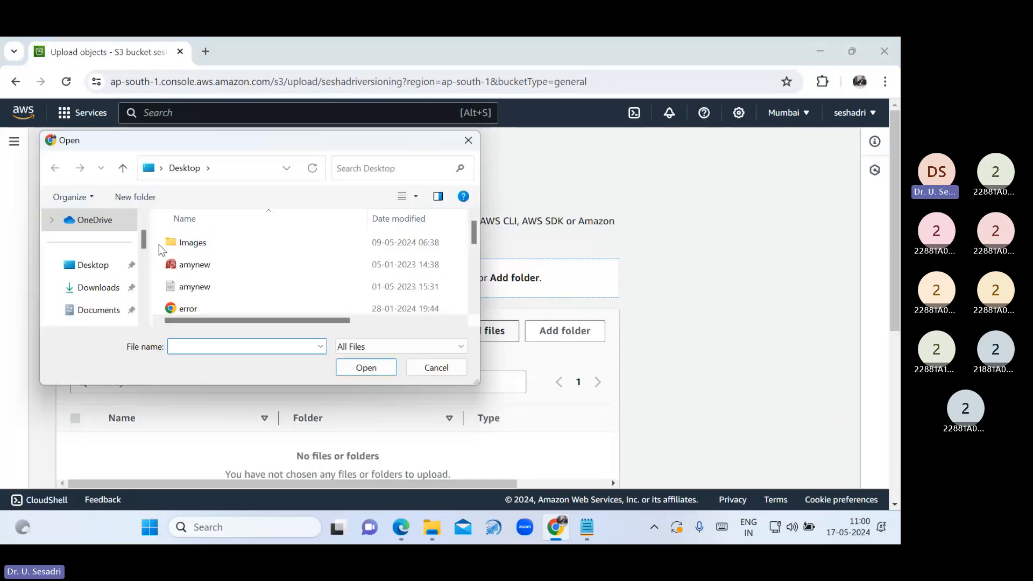
scroll(225, 299, down, 3)
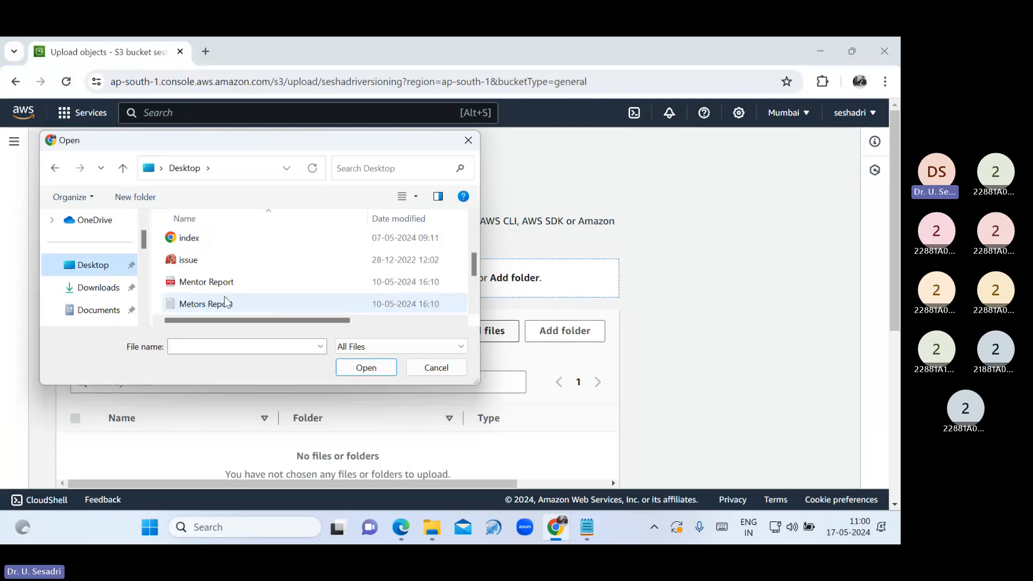
scroll(224, 296, down, 1)
click(209, 283)
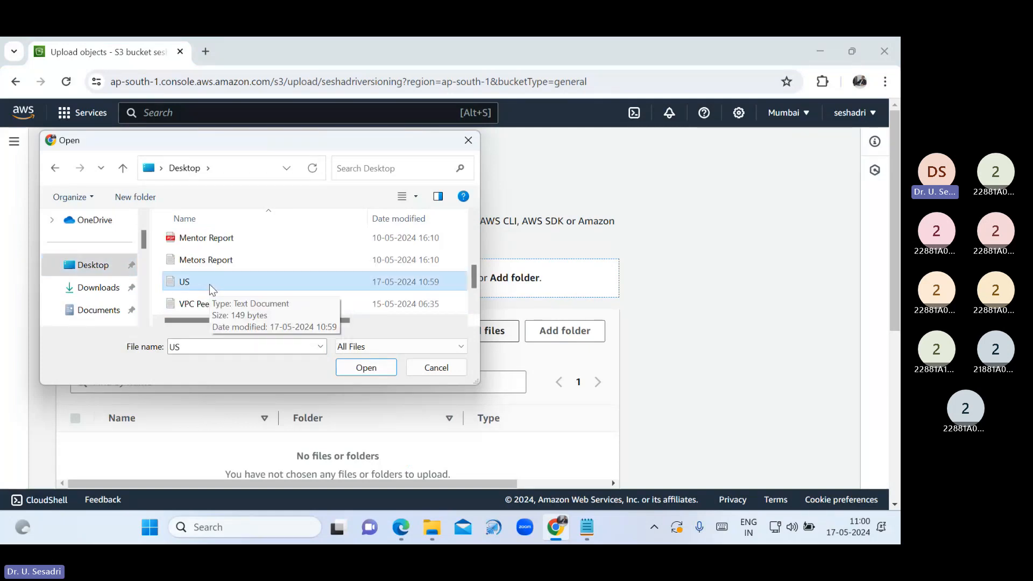
click(345, 367)
Grant the upload public-read access, acknowledge the risk, and upload US.txt
scroll(394, 409, down, 5)
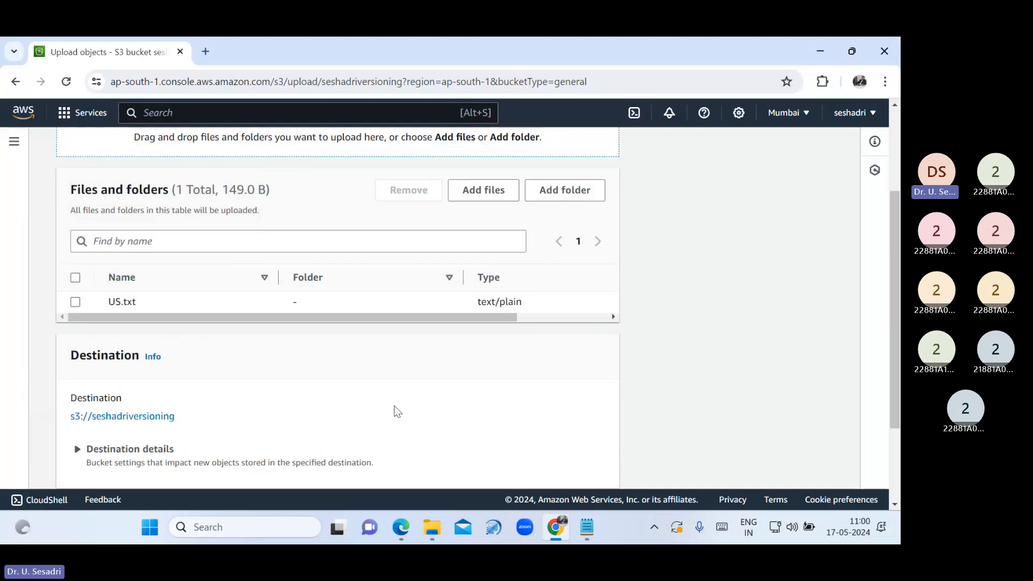
click(63, 378)
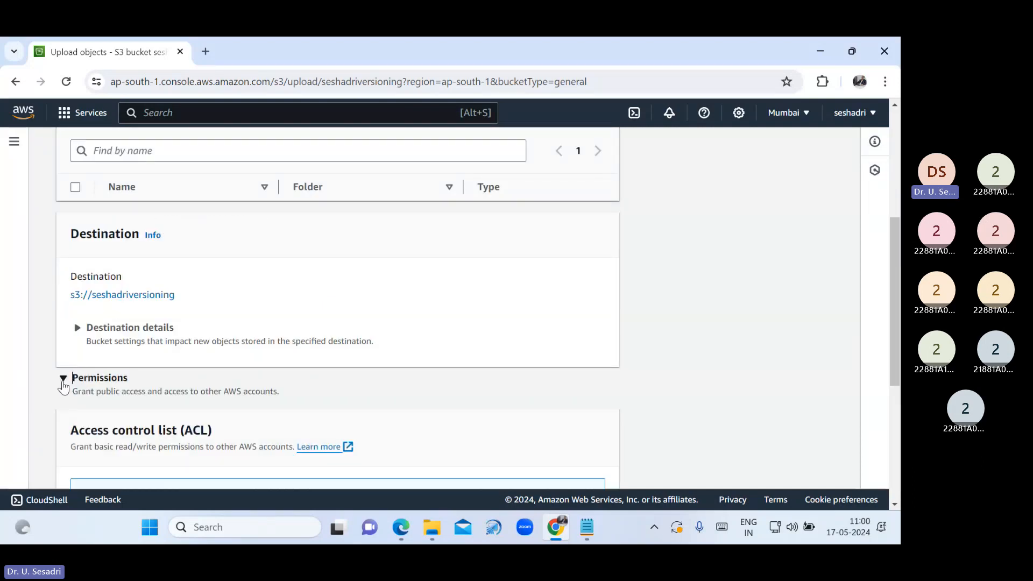
scroll(63, 385, down, 4)
click(75, 429)
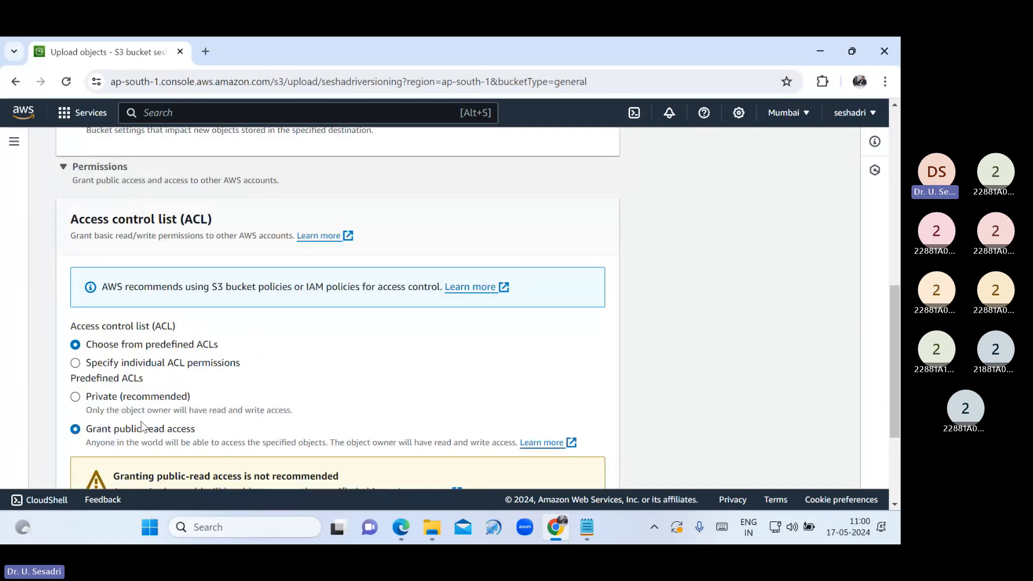
scroll(176, 396, down, 3)
click(117, 355)
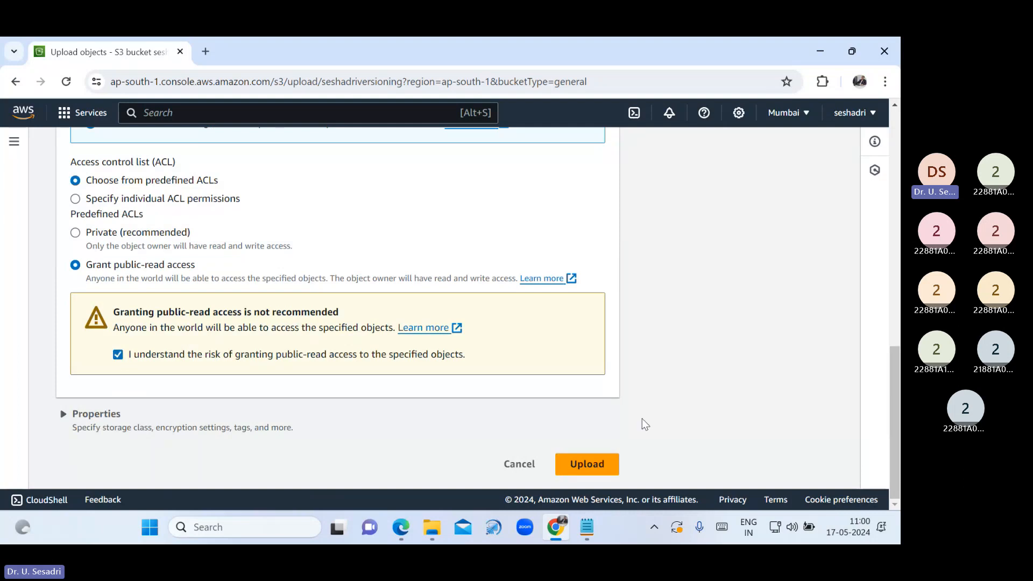
click(592, 465)
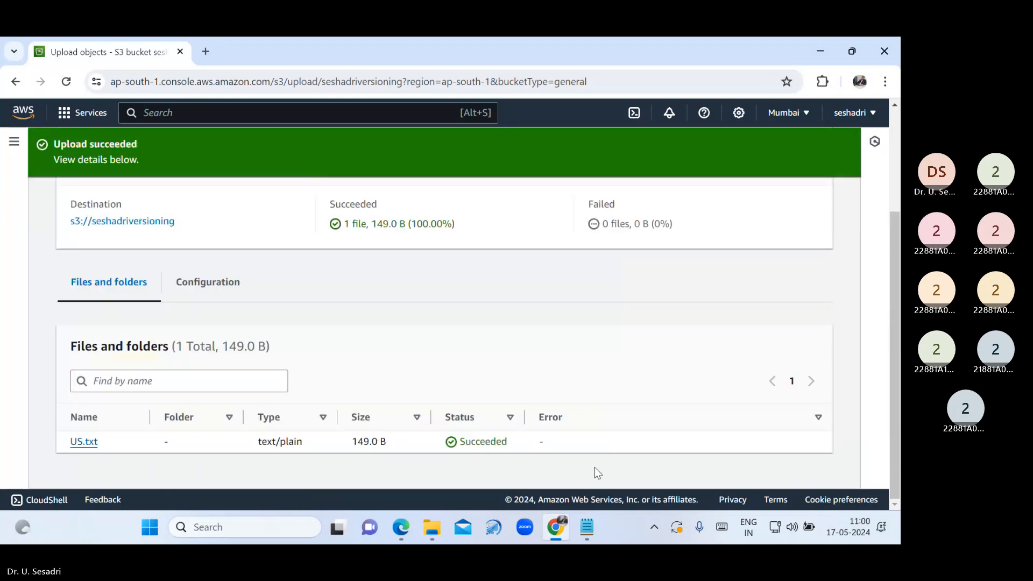
Open the uploaded US.txt's details and copy its object URL
scroll(823, 173, up, 3)
click(825, 200)
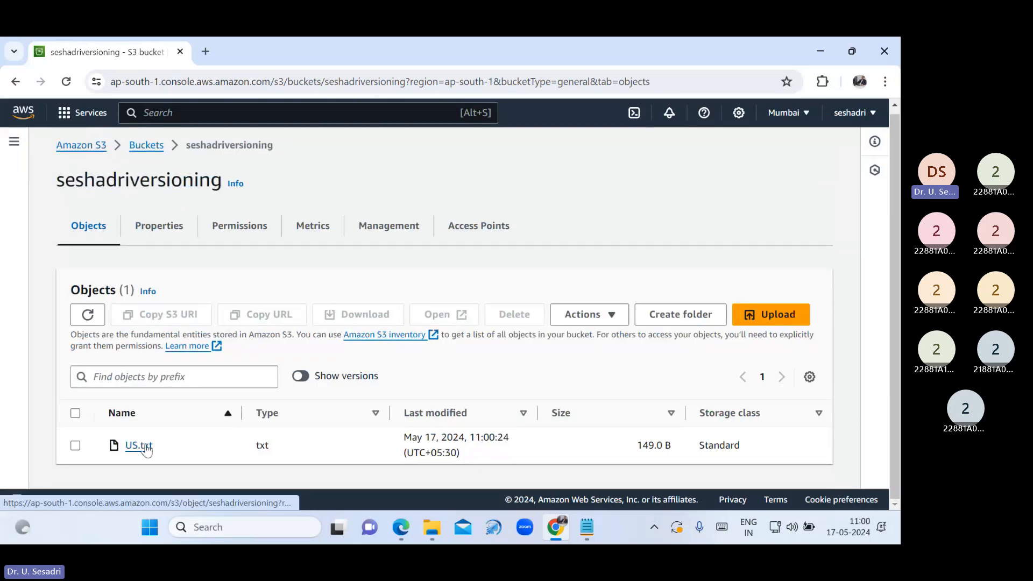
click(139, 446)
scroll(209, 412, down, 3)
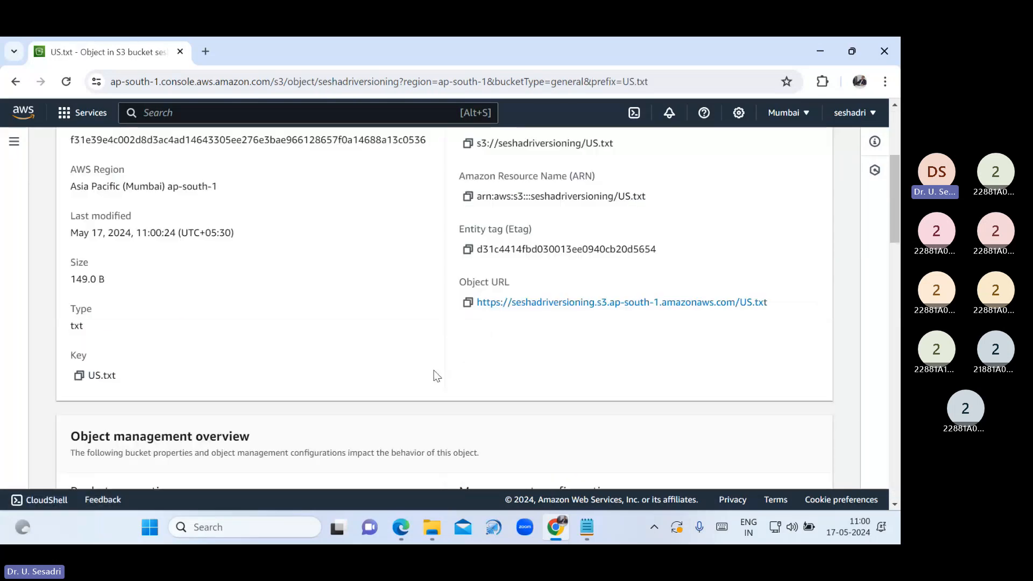
click(468, 302)
Load US.txt's object URL in a new tab to show its updated seven-line text, then return to S3
click(204, 54)
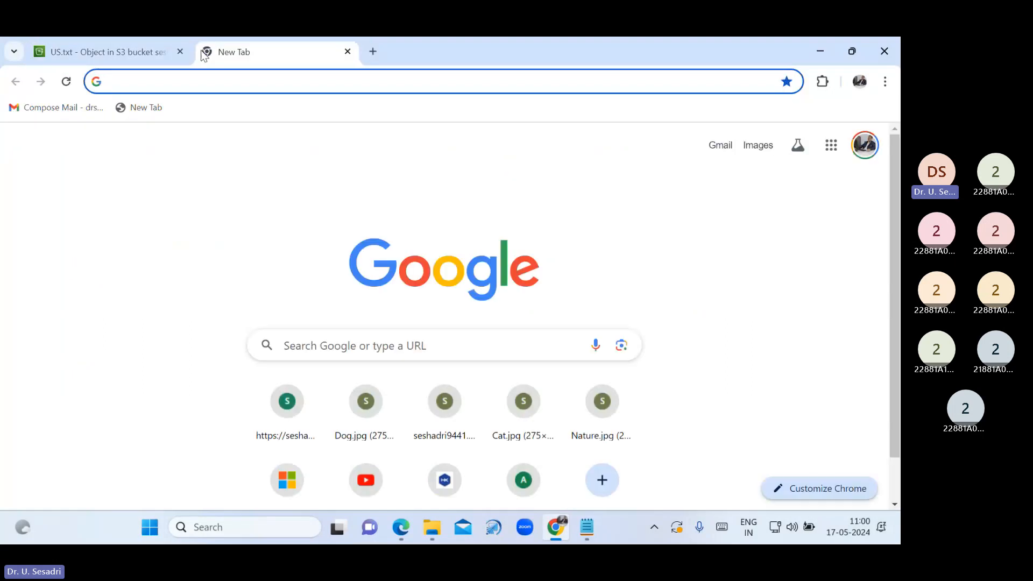
key(ctrl+v)
key(Return)
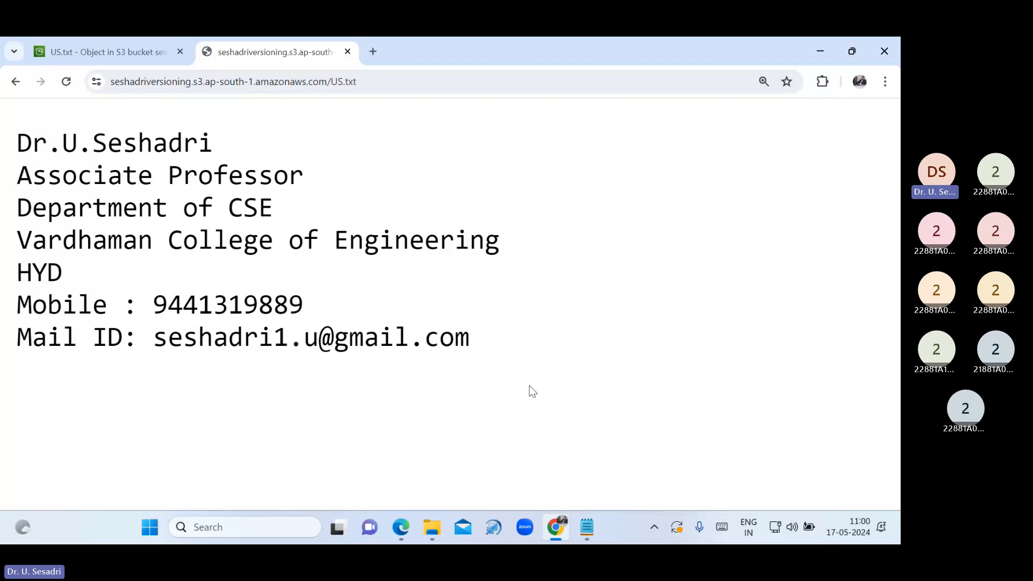
drag(484, 339, 10, 138)
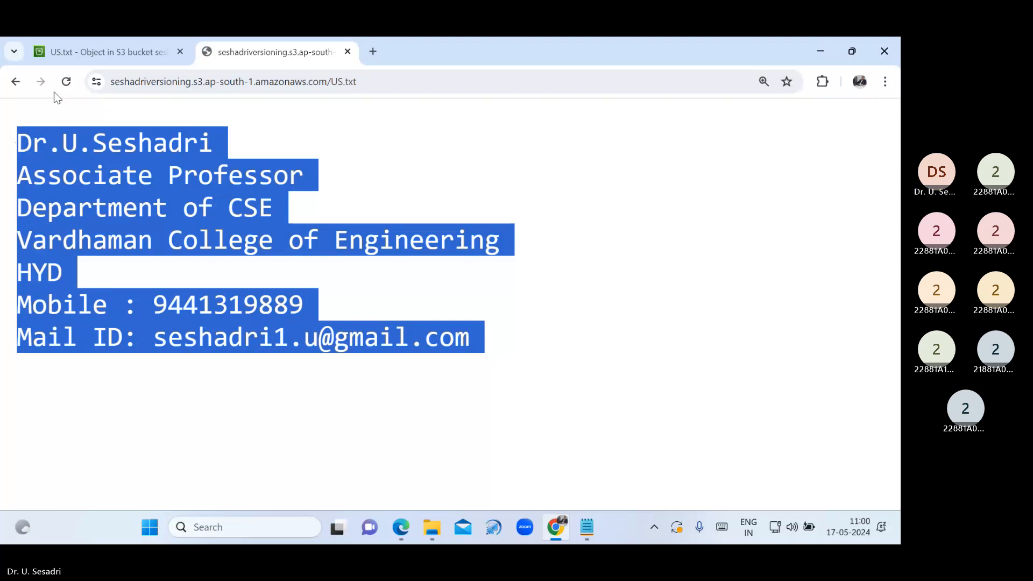
click(89, 54)
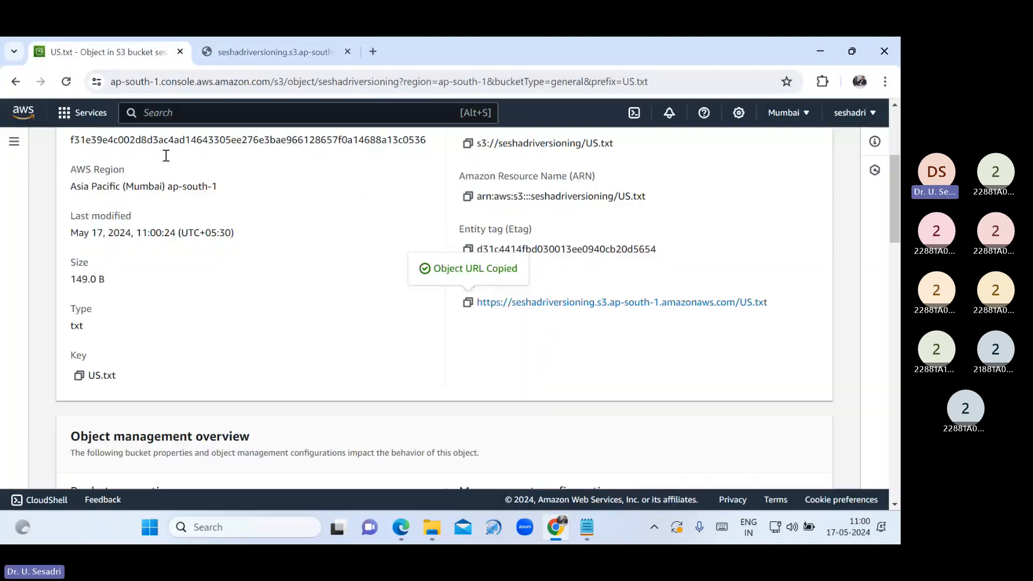
scroll(385, 227, up, 4)
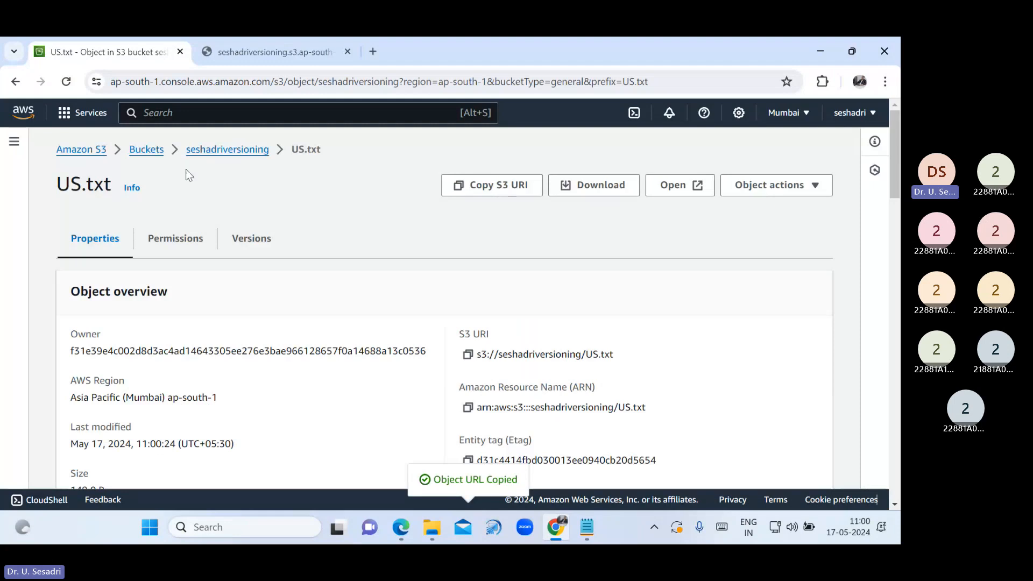
Turn on Show versions in seshadriversioning and review the four US.txt versions, including the null version ID
click(219, 156)
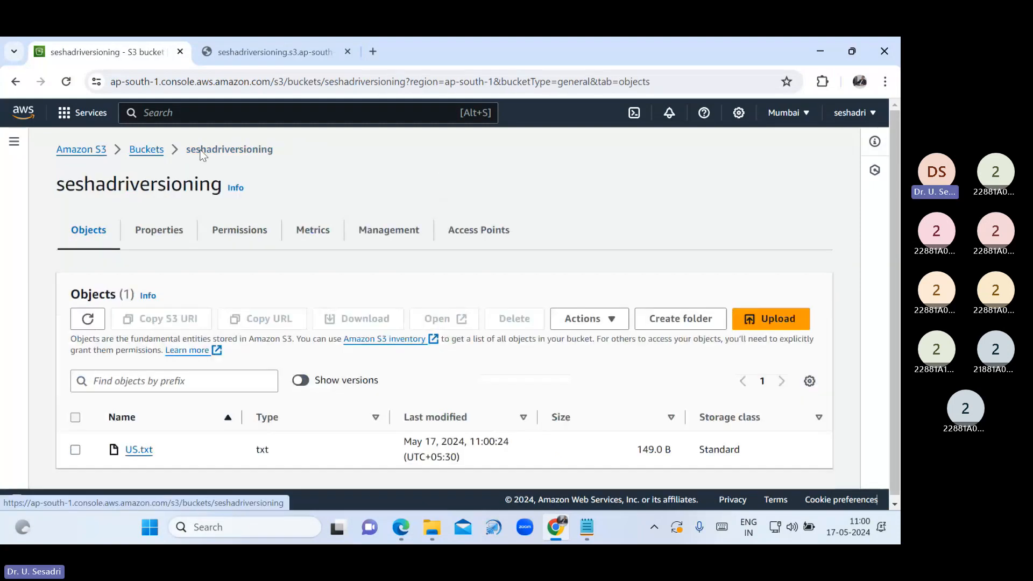
click(300, 382)
scroll(374, 395, down, 3)
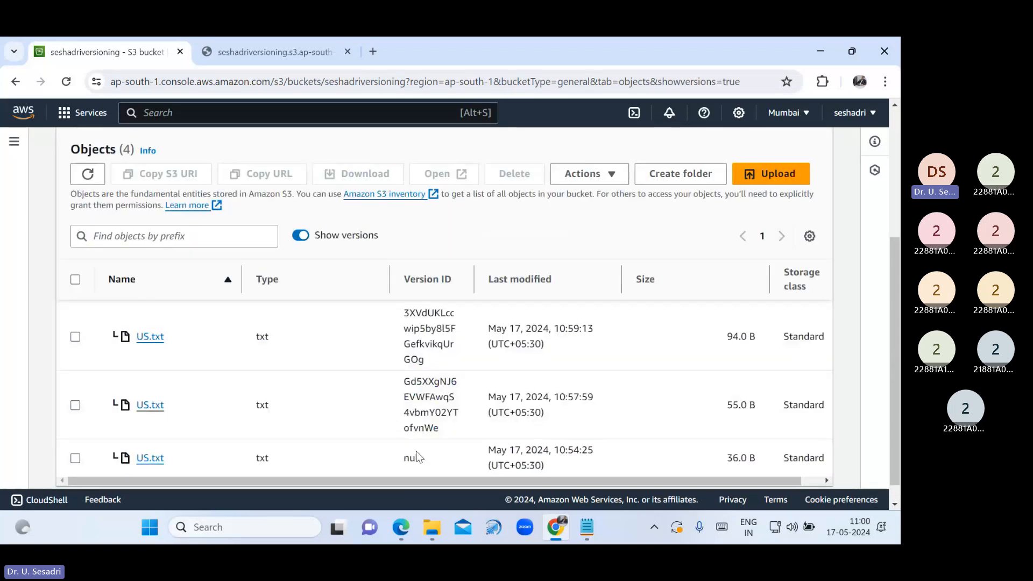
scroll(418, 449, down, 1)
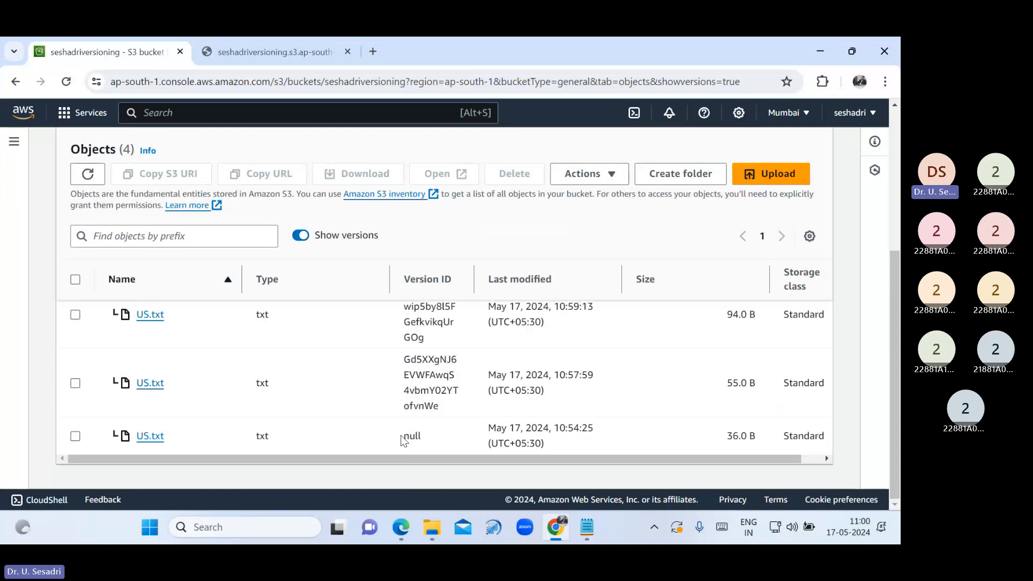
drag(403, 440, 434, 443)
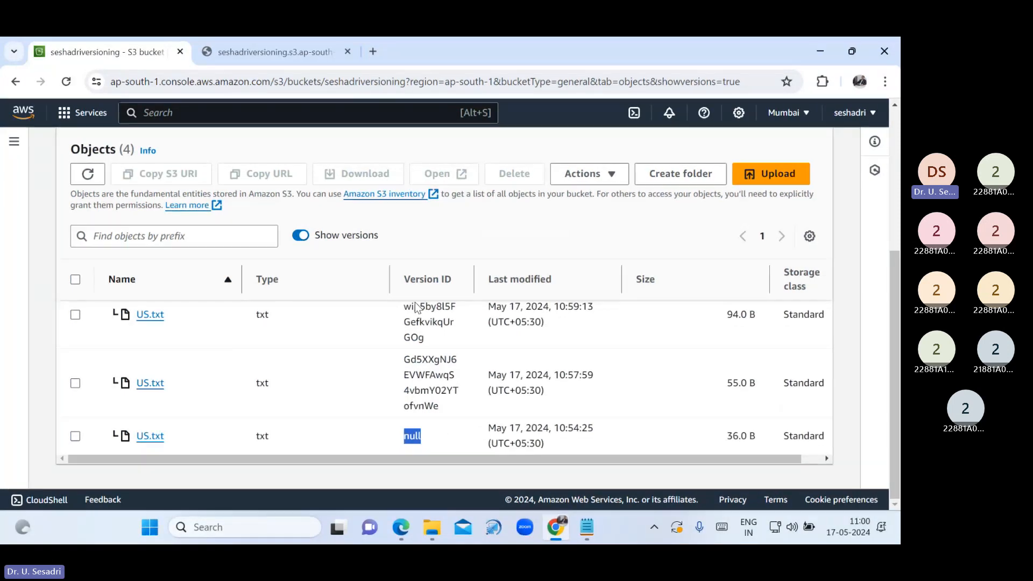
drag(403, 279, 462, 278)
drag(424, 436, 400, 439)
scroll(463, 428, up, 2)
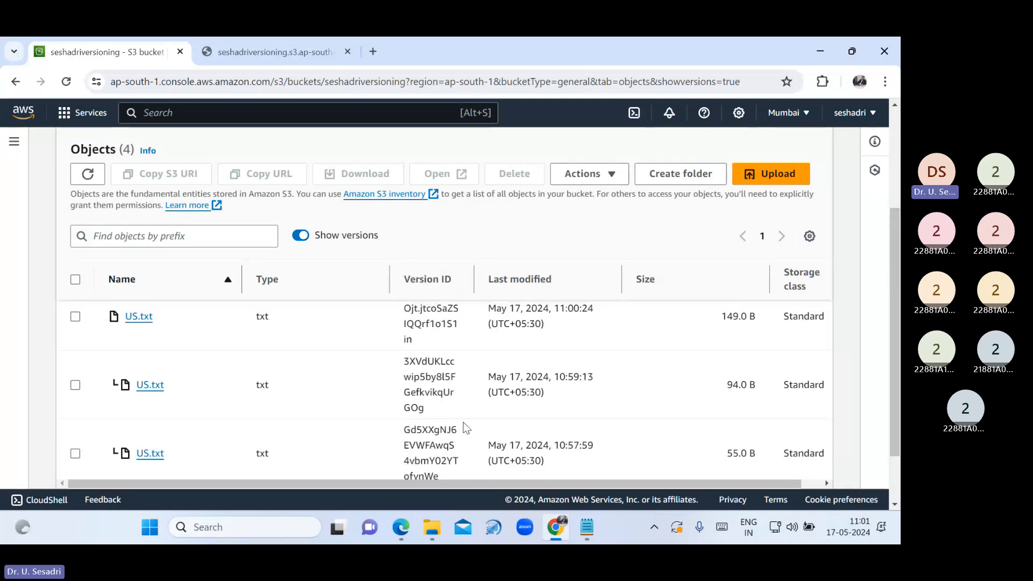
scroll(467, 420, up, 1)
scroll(463, 411, down, 1)
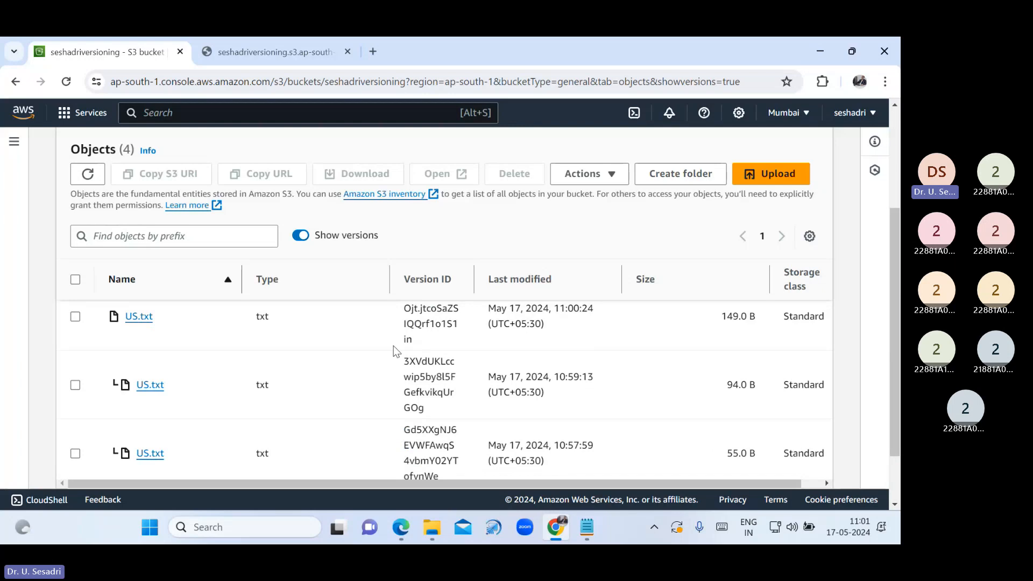
scroll(437, 444, down, 2)
double_click(412, 435)
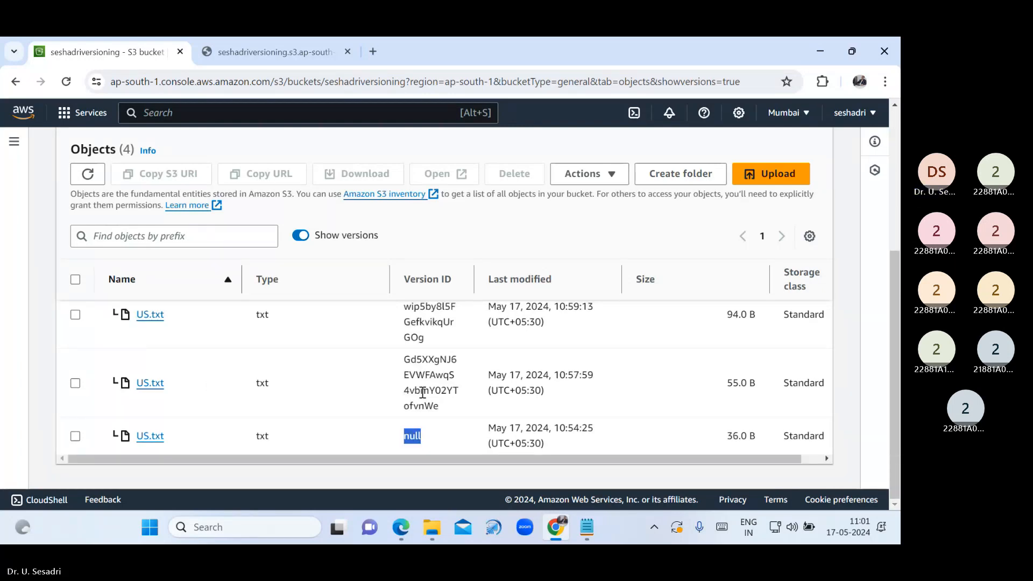
scroll(398, 396, up, 1)
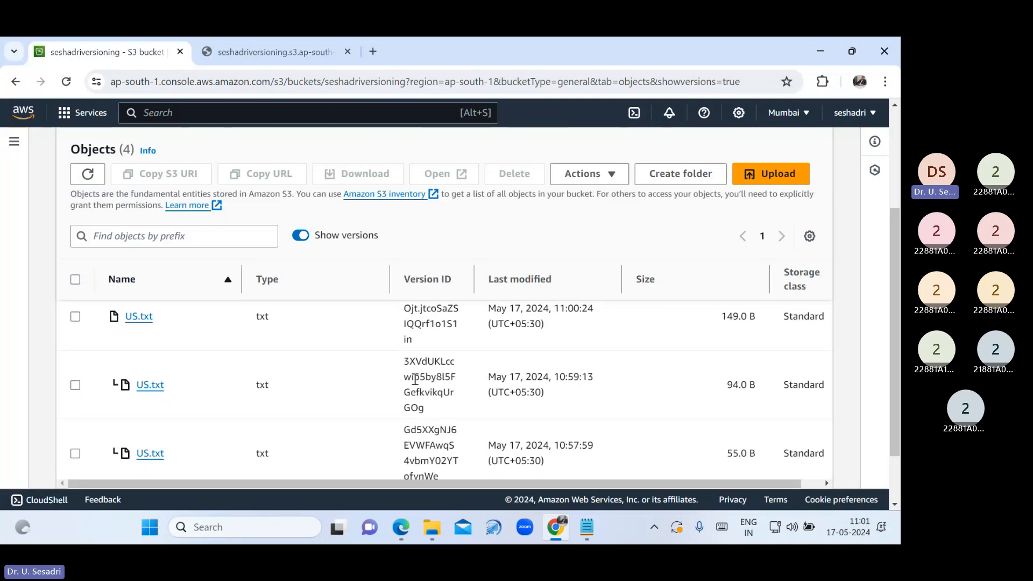
scroll(363, 397, up, 1)
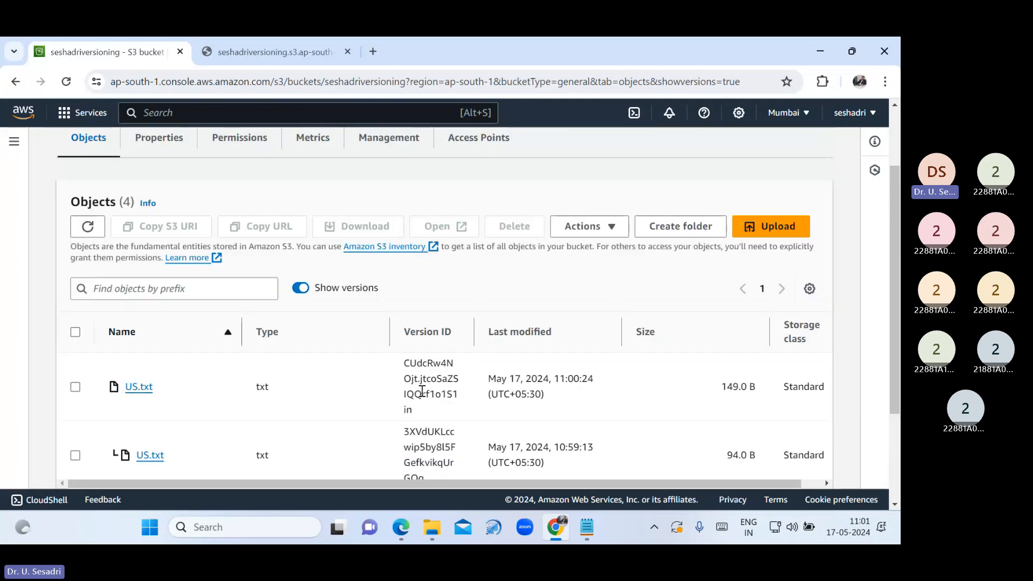
scroll(420, 392, down, 1)
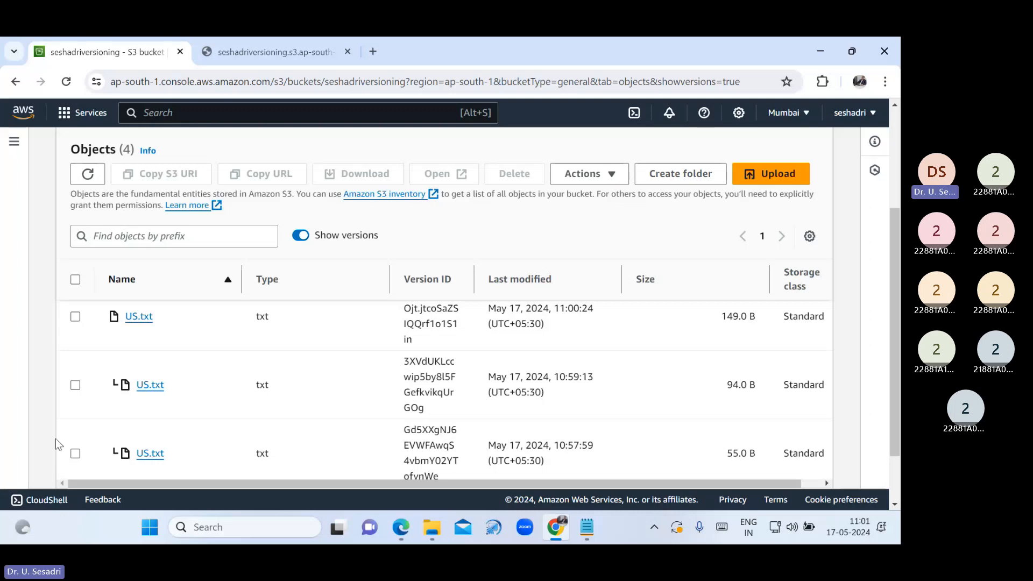
Select the 55.0 B US.txt version from 10:57:59 and download it
click(75, 453)
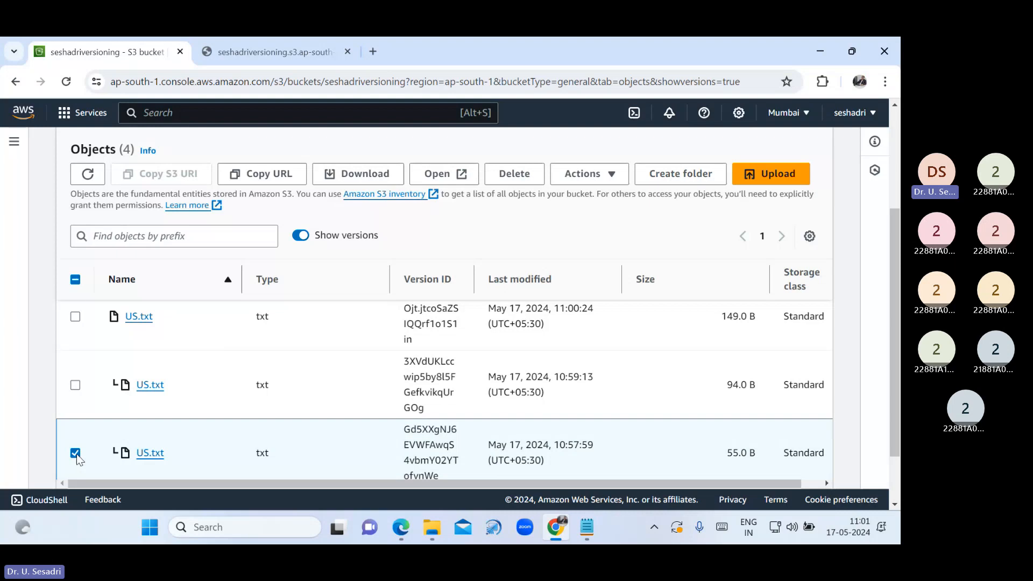
click(368, 181)
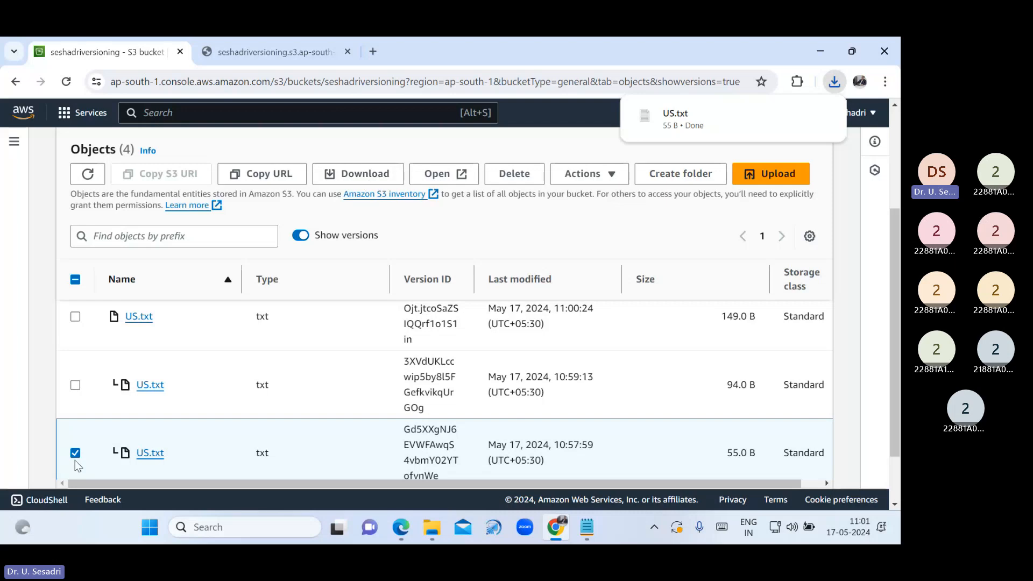
Open the downloaded older US file in Notepad, view its three-line text, and close it
click(672, 119)
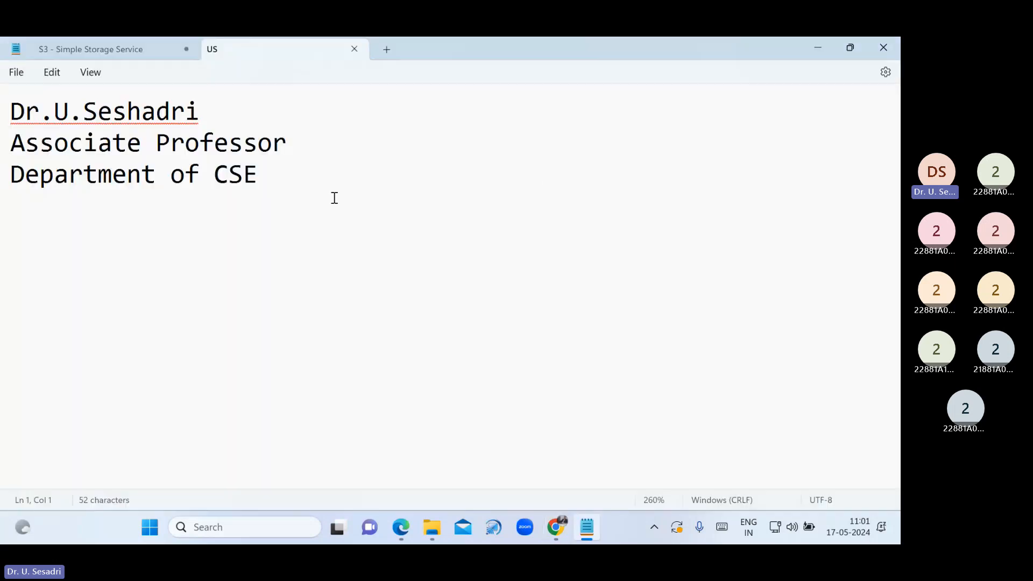
key(ctrl+a)
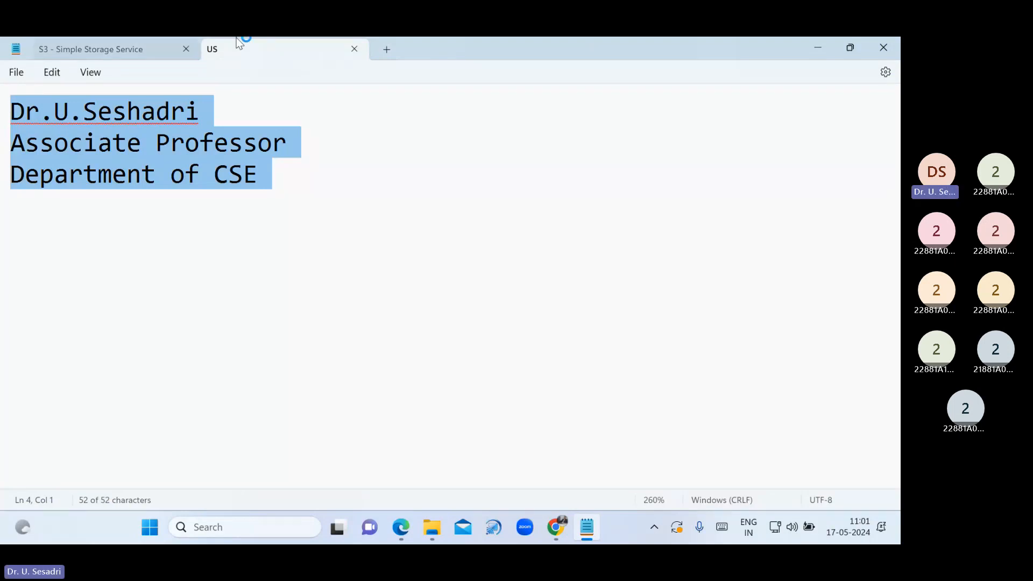
click(354, 49)
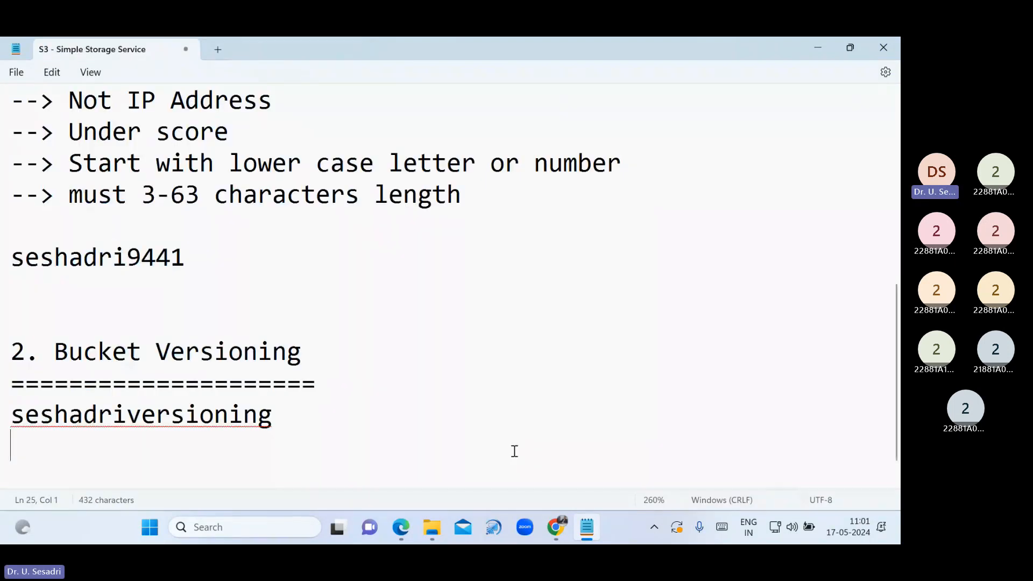
click(556, 528)
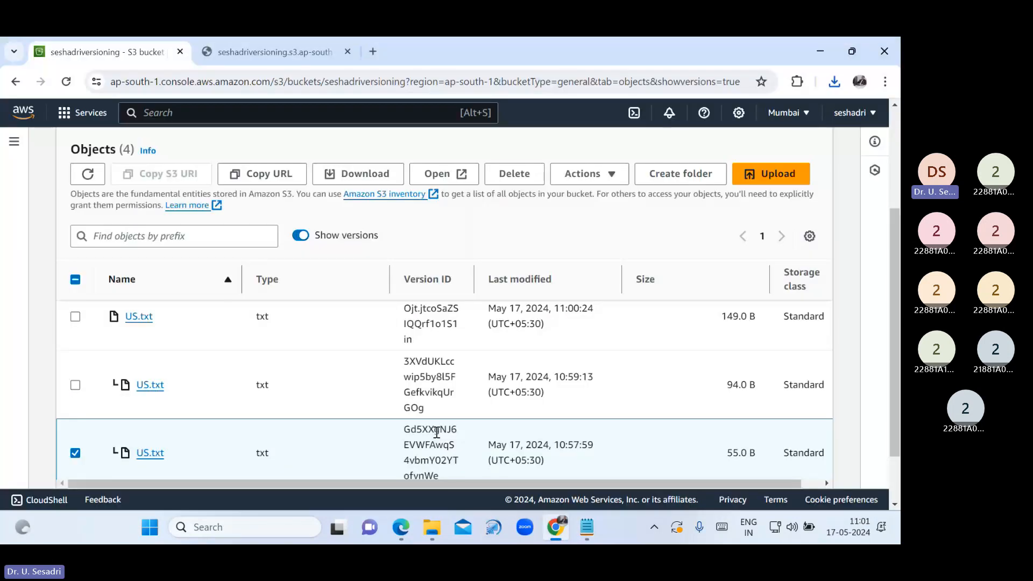
scroll(436, 431, up, 3)
click(400, 527)
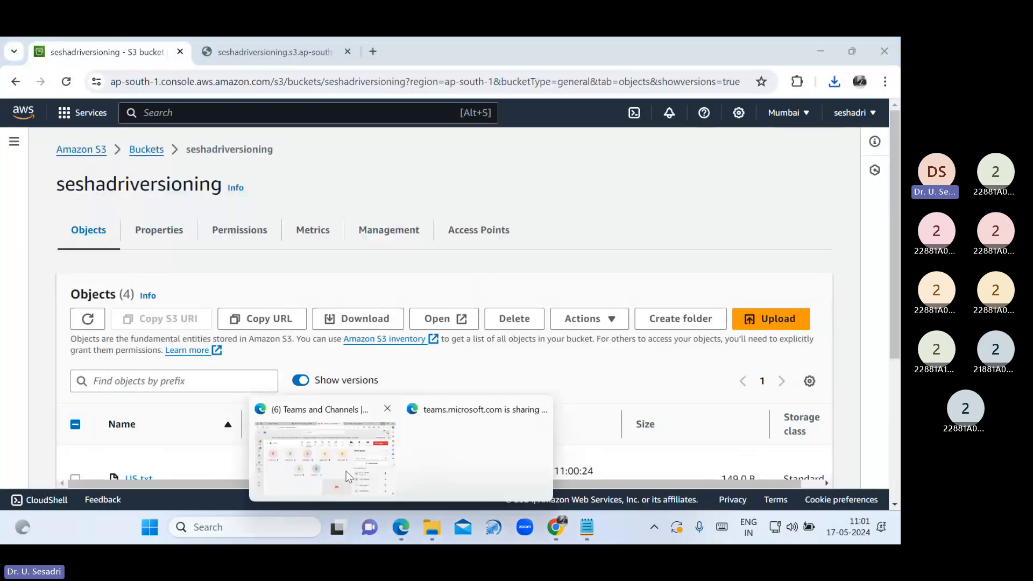
mouse_move(336, 433)
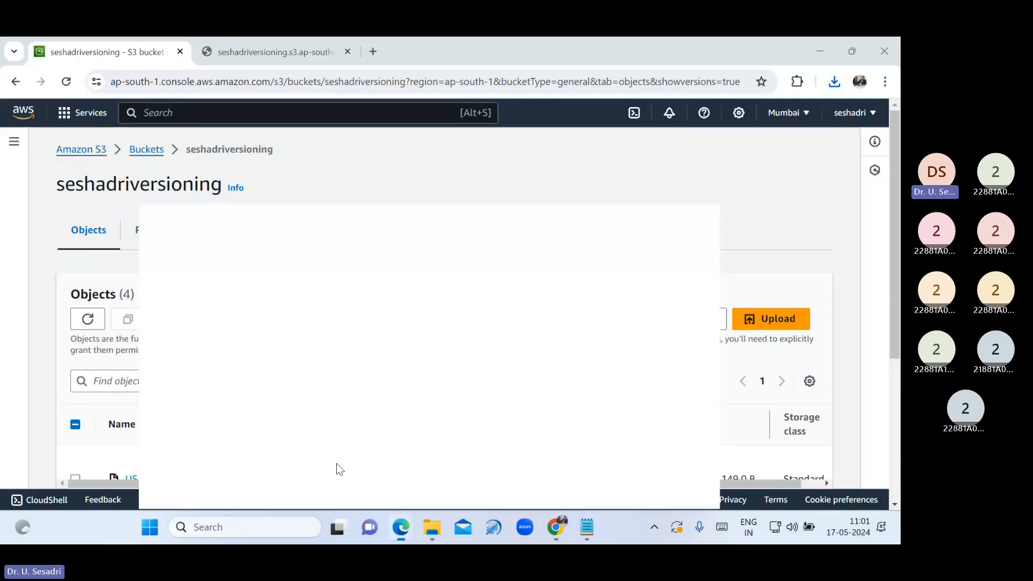
click(337, 463)
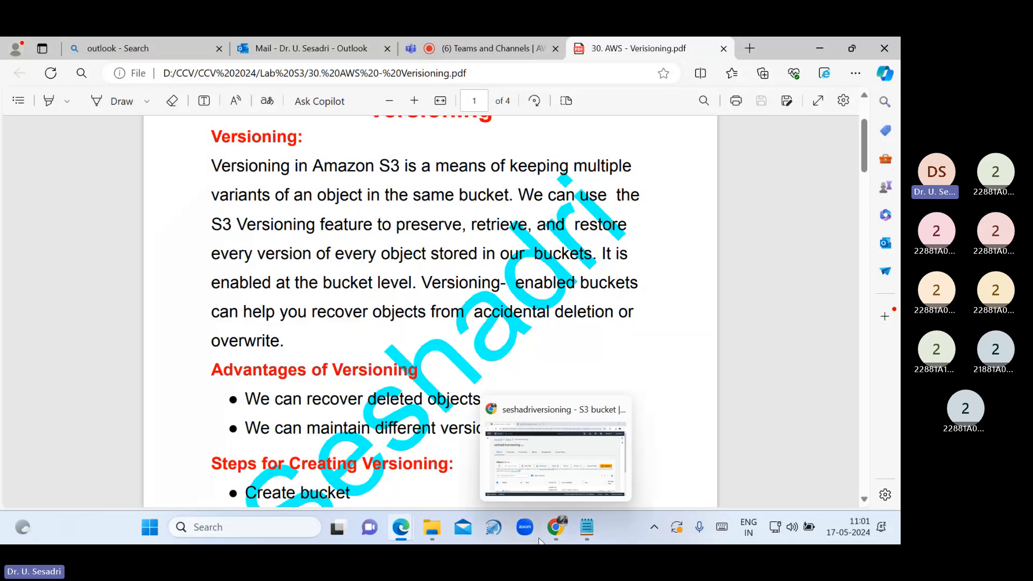
click(557, 528)
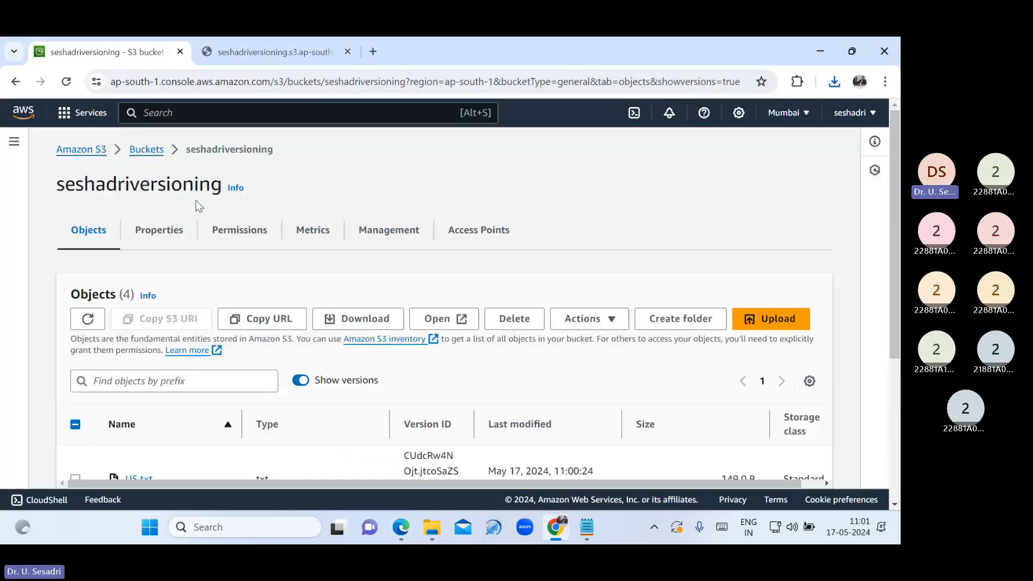
From Buckets, open seshadriversioning and delete US.txt, confirming with 'delete'
click(147, 150)
click(149, 430)
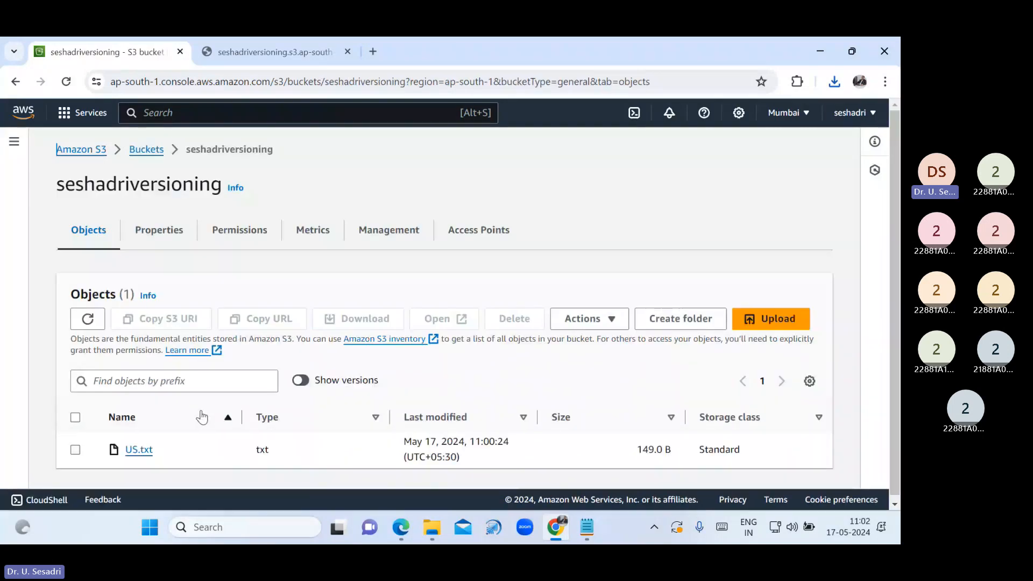
click(75, 449)
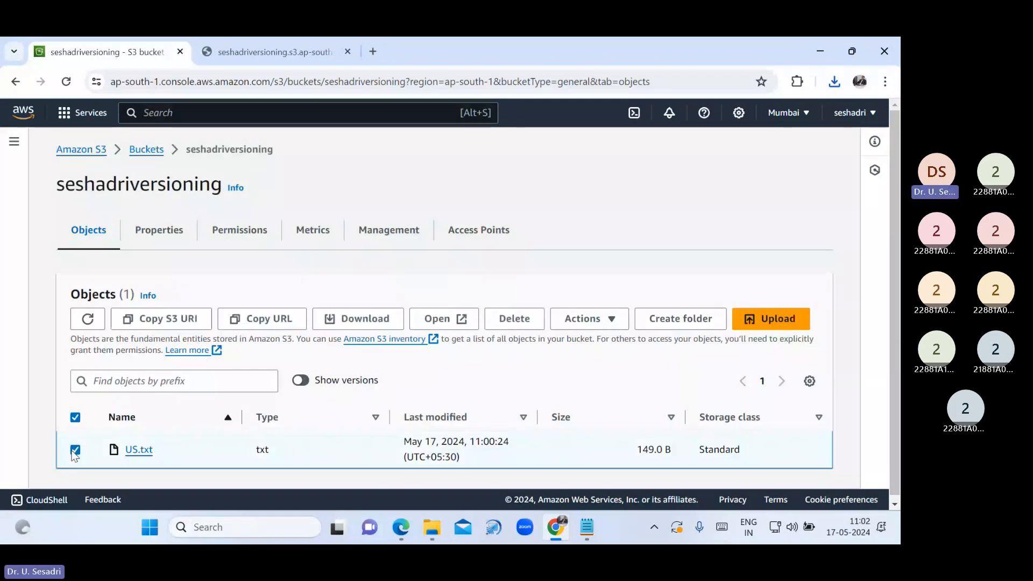
click(504, 321)
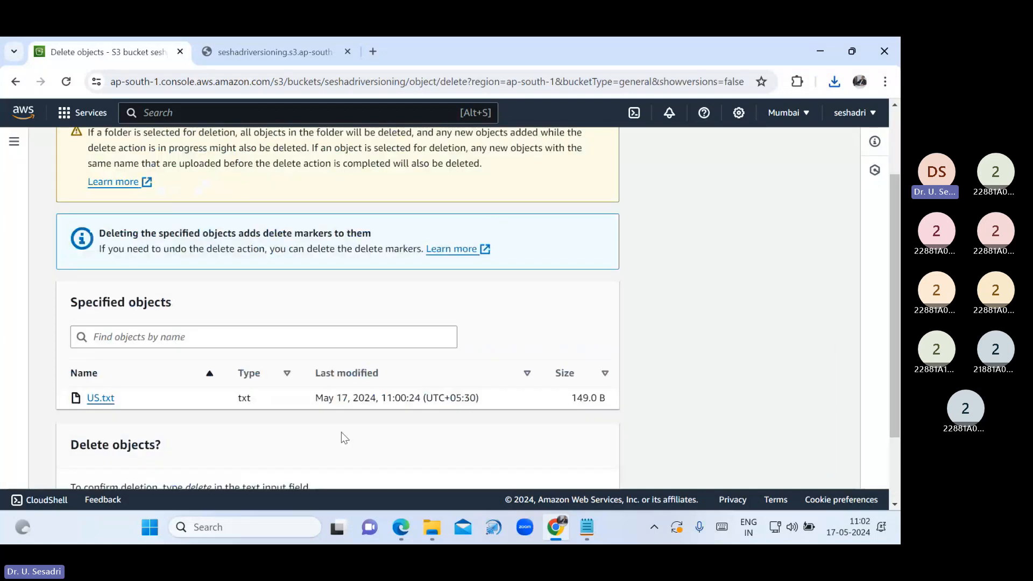
scroll(344, 437, down, 2)
click(215, 416)
text(d)
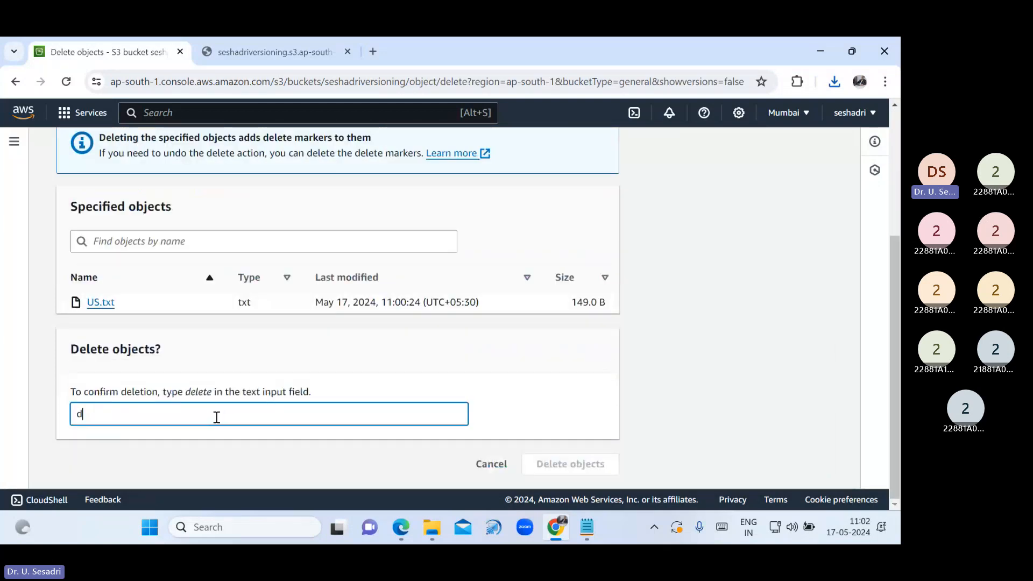
text(elete)
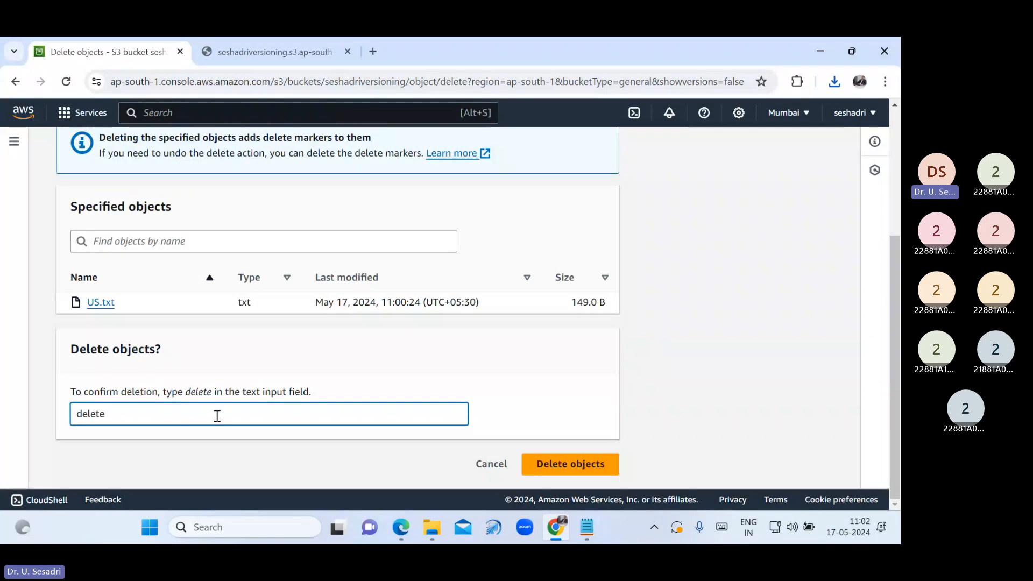
click(607, 455)
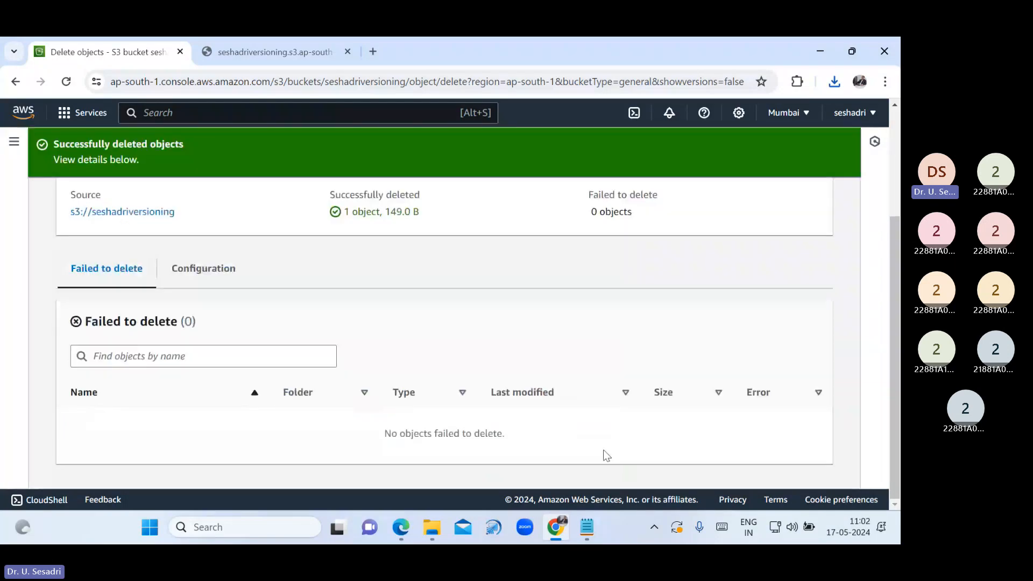
click(818, 195)
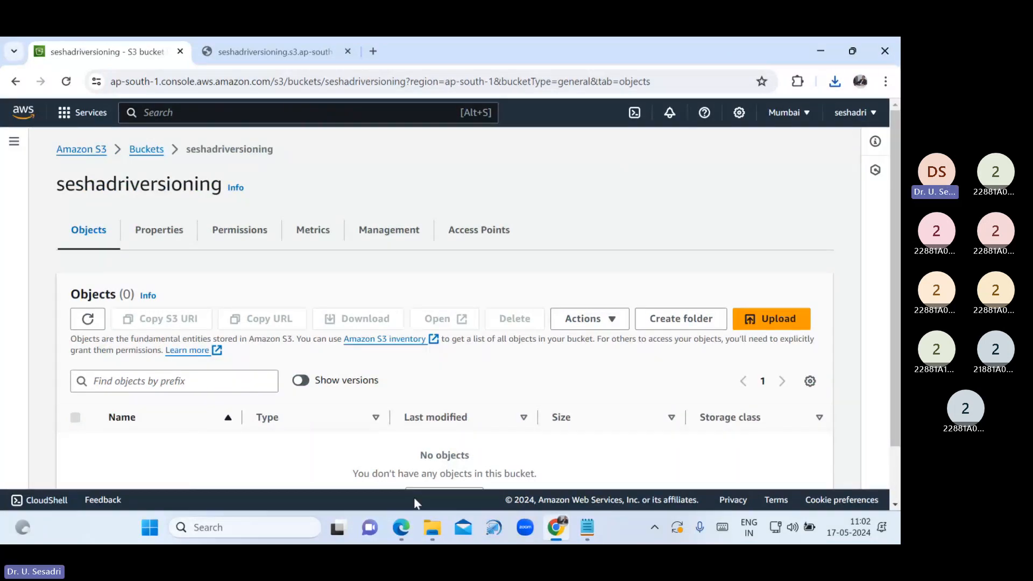
click(401, 526)
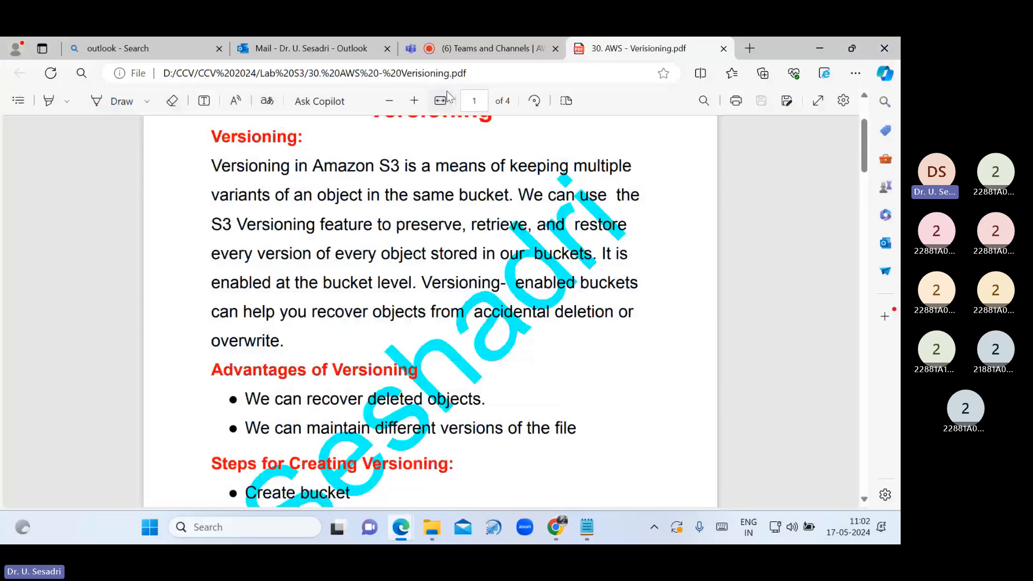
click(476, 47)
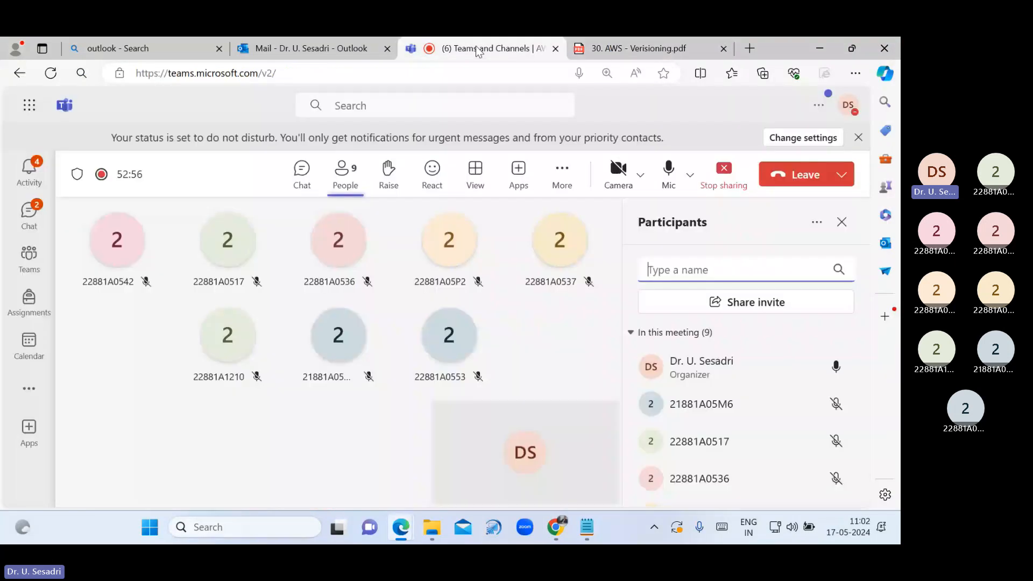
click(301, 178)
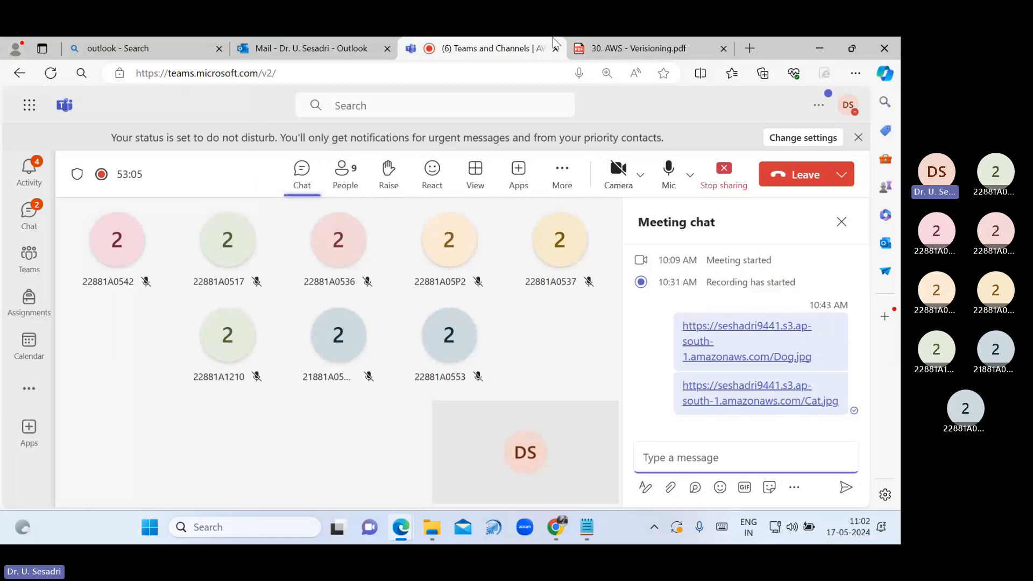
click(556, 528)
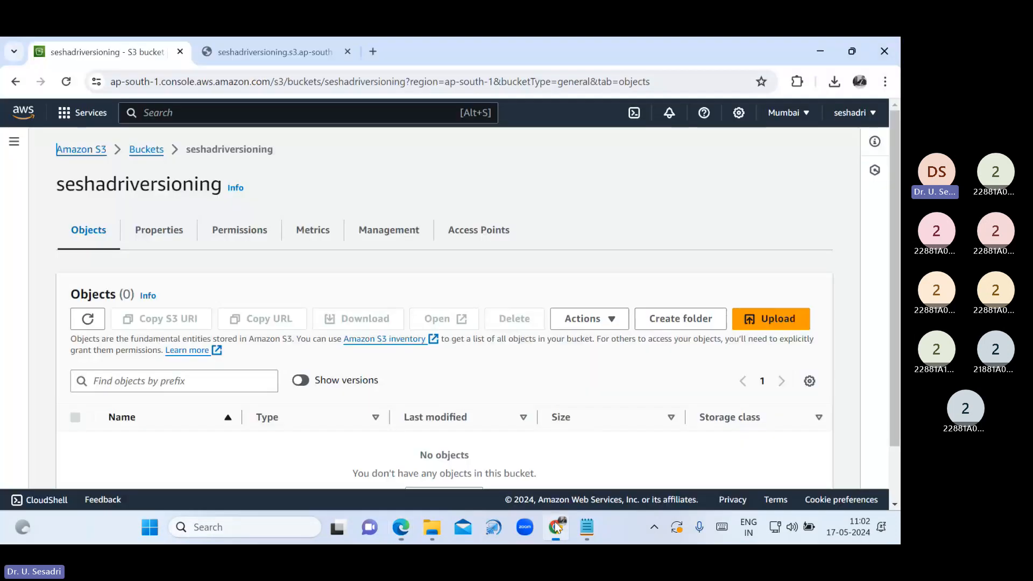
mouse_move(401, 527)
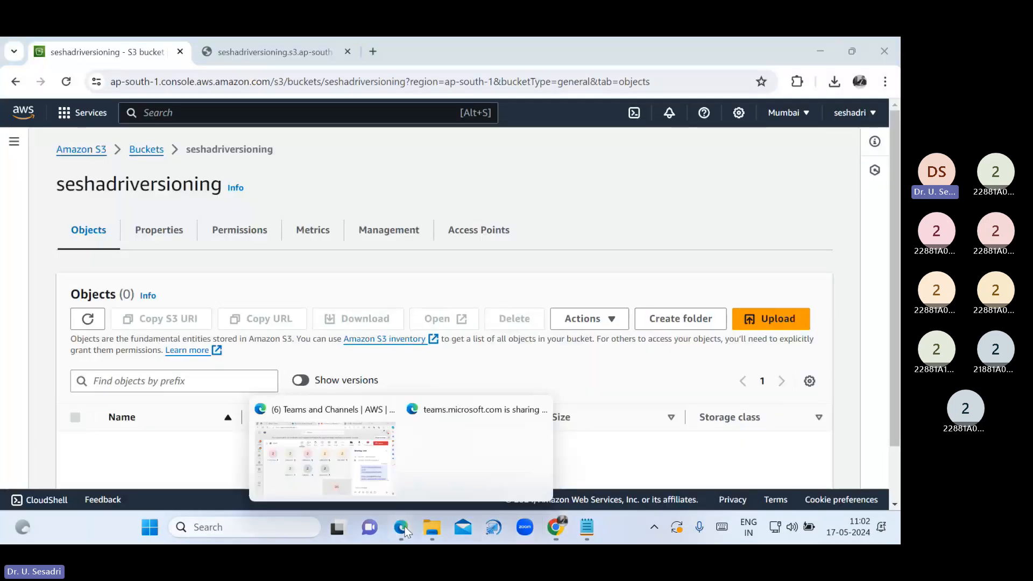
click(387, 453)
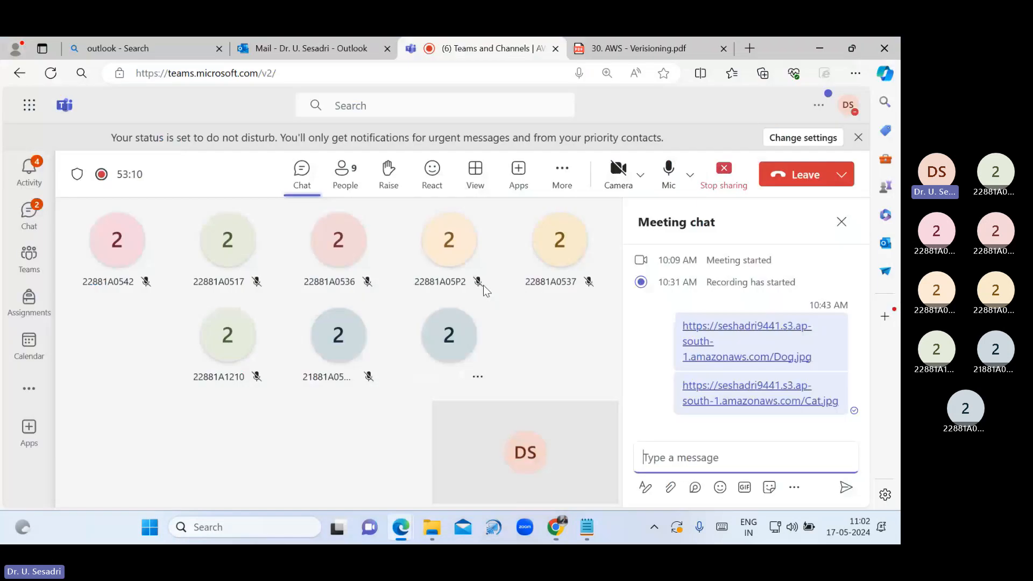
key(ctrl+Tab)
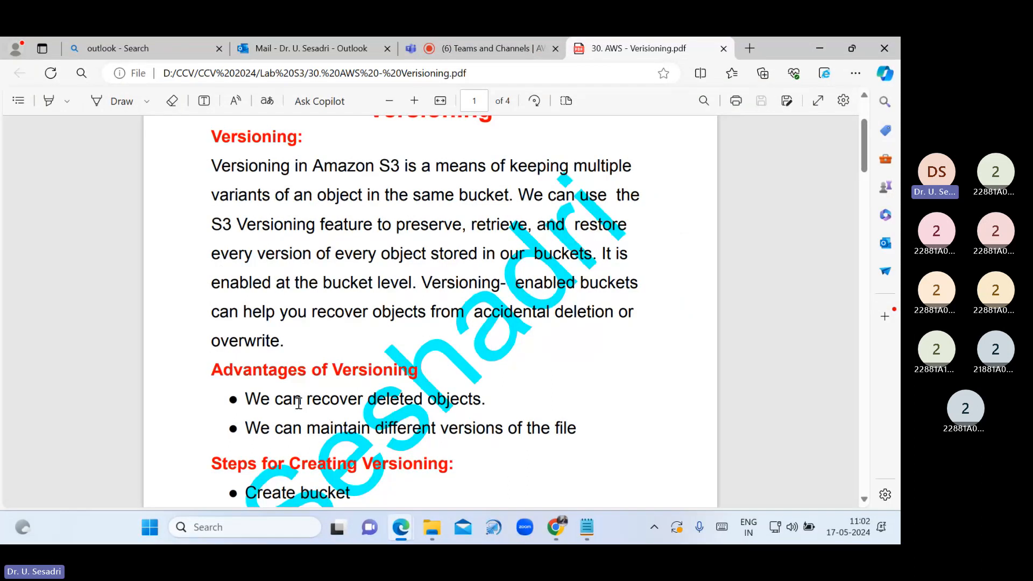
click(556, 529)
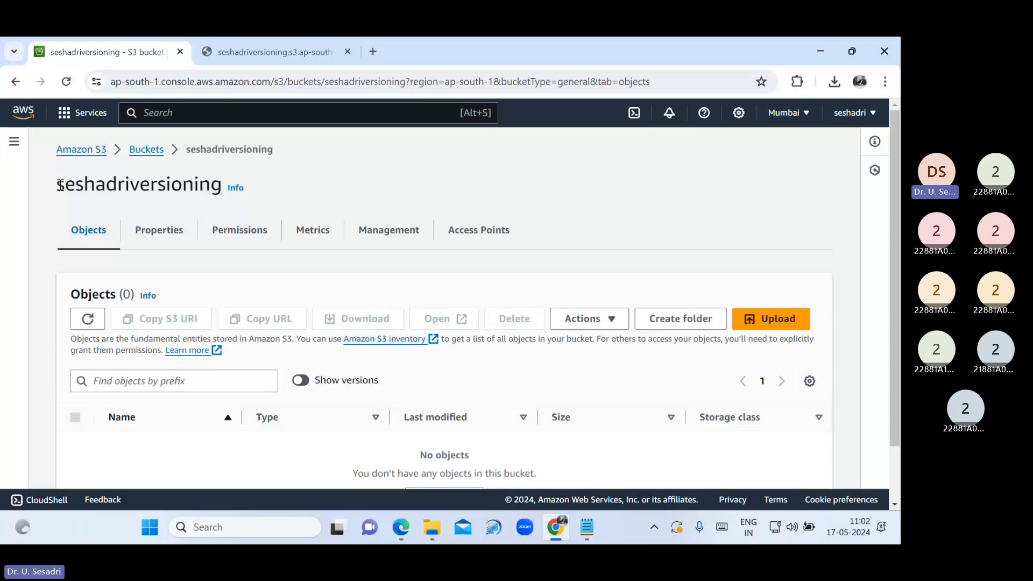
Show all versions in seshadriversioning and download the 149.0 B US.txt version
drag(60, 185, 221, 185)
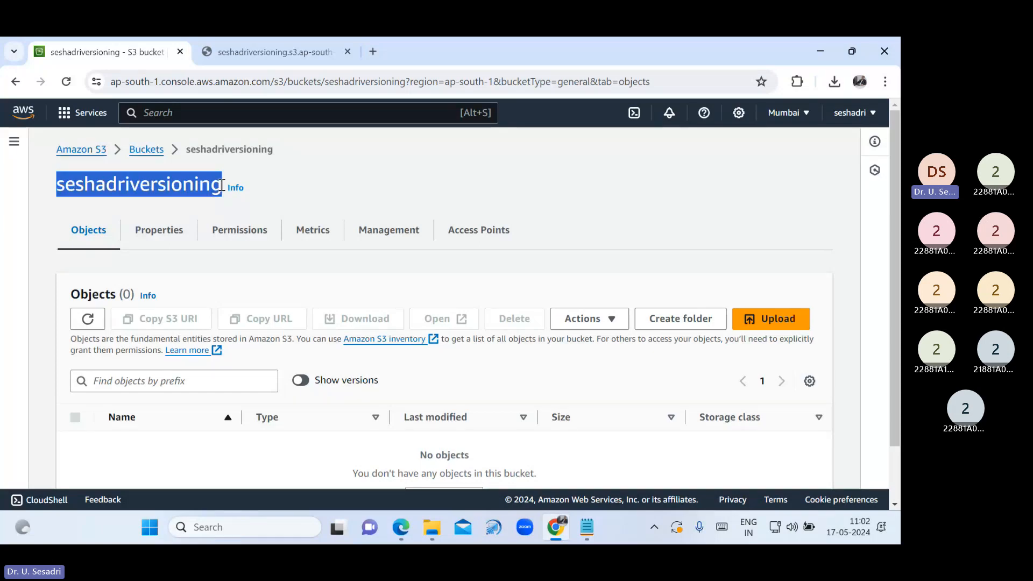
click(339, 282)
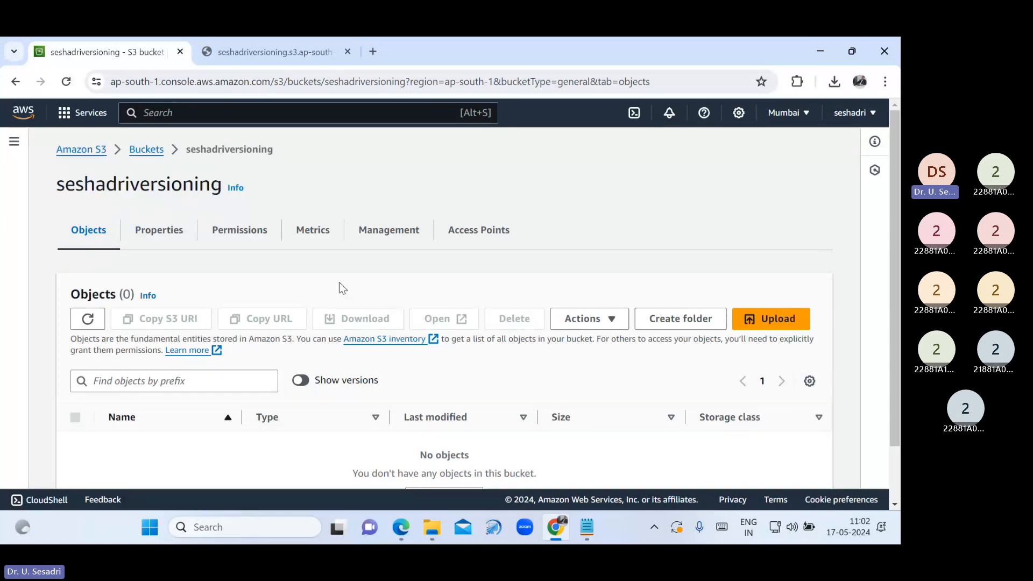
click(301, 380)
scroll(280, 376, down, 3)
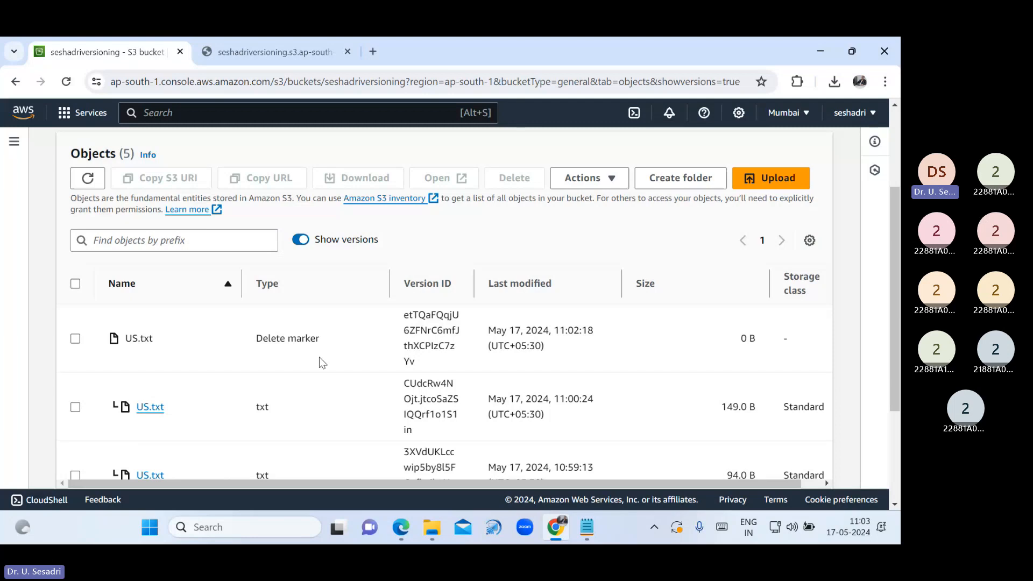
click(75, 339)
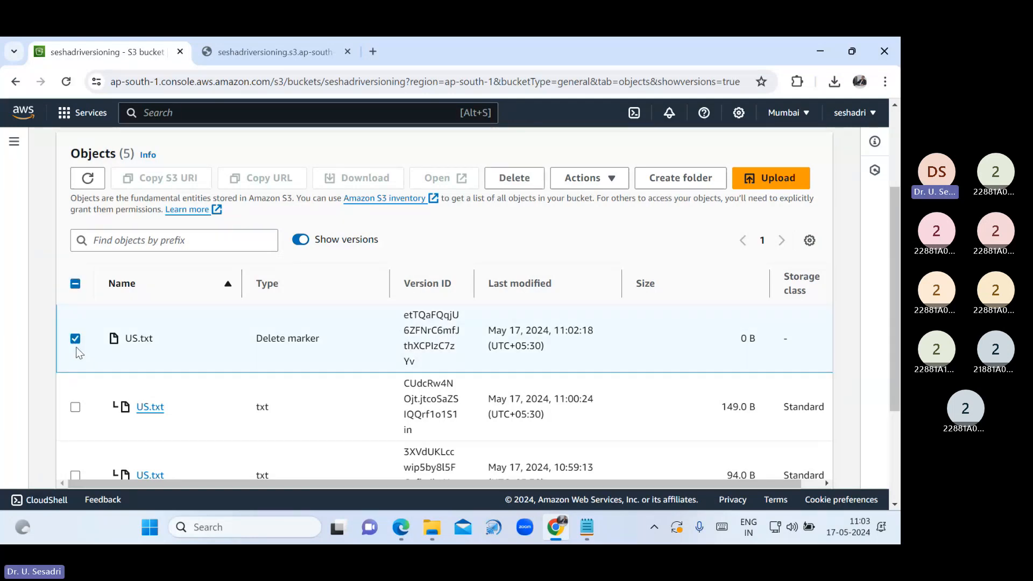
click(75, 339)
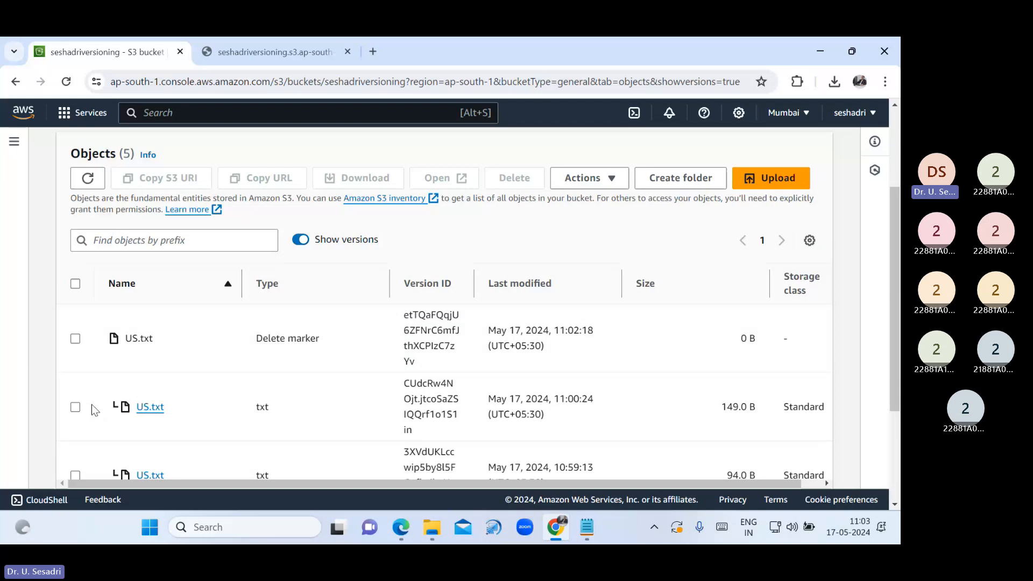
scroll(90, 400, down, 2)
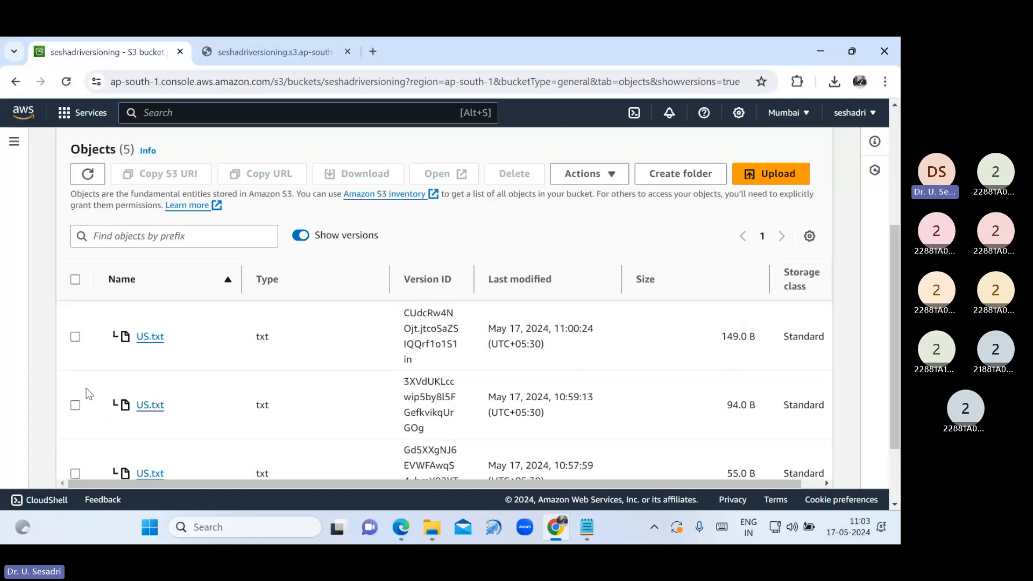
click(75, 336)
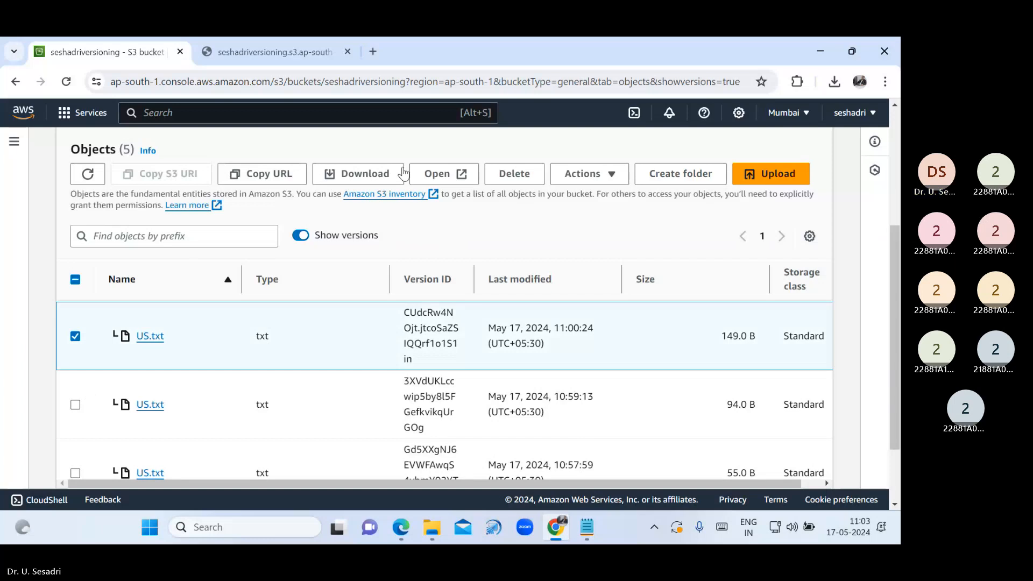
click(403, 173)
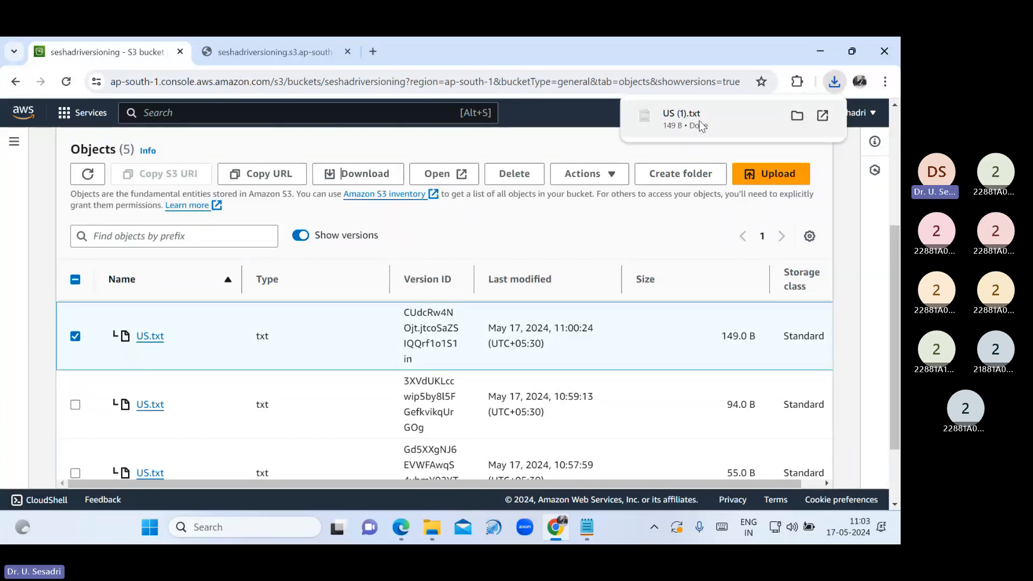
Open the downloaded US (1).txt in Notepad to view its contact details
click(700, 126)
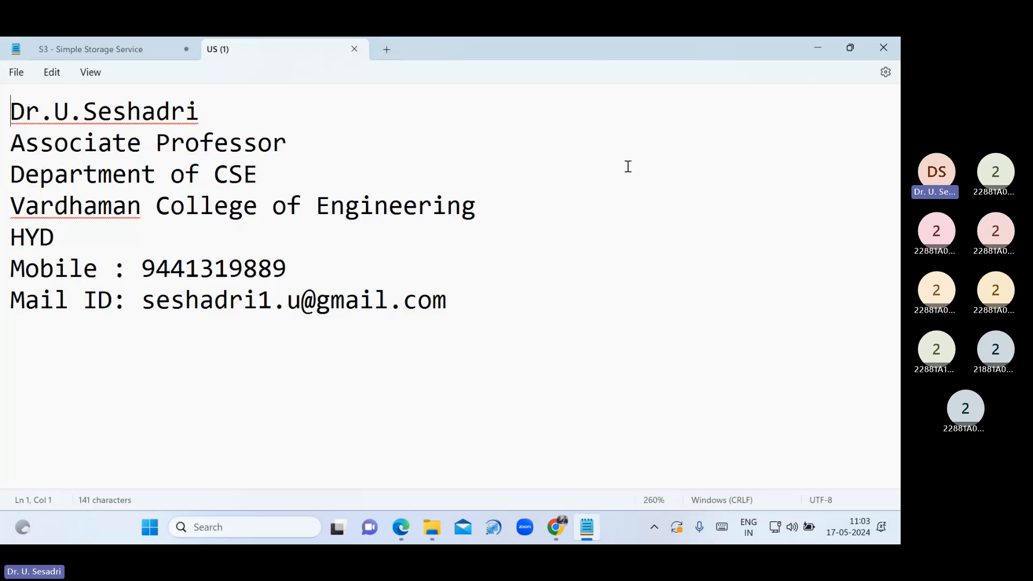
drag(448, 300, 16, 110)
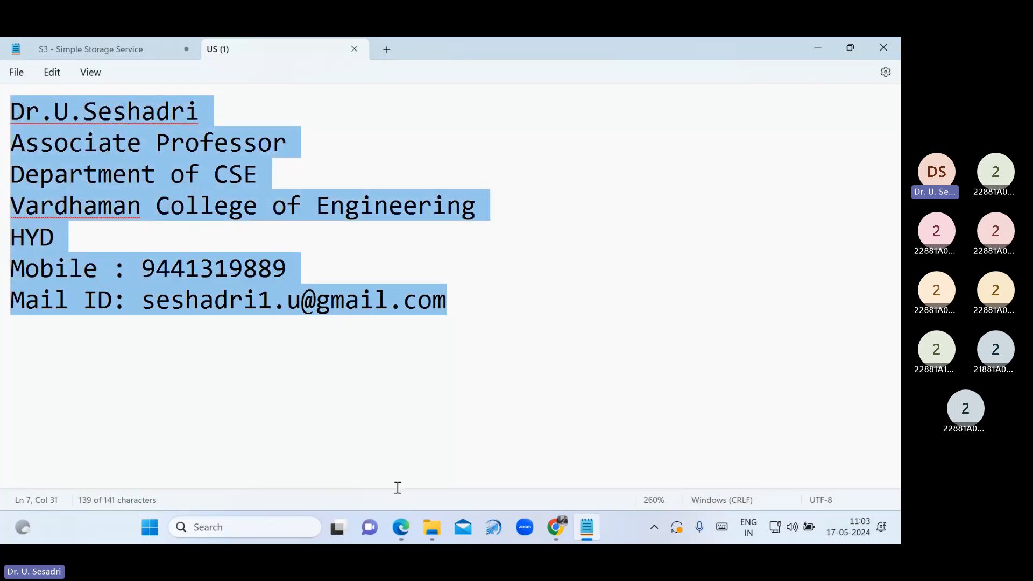
click(431, 527)
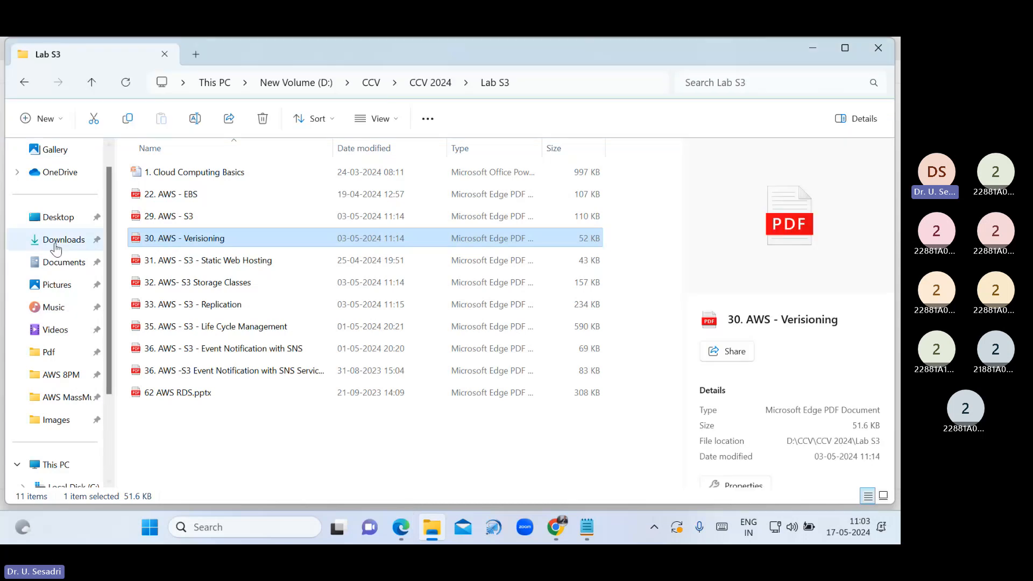
In the Downloads folder, rename US (1) to US by removing ' (1)' from its name
click(56, 240)
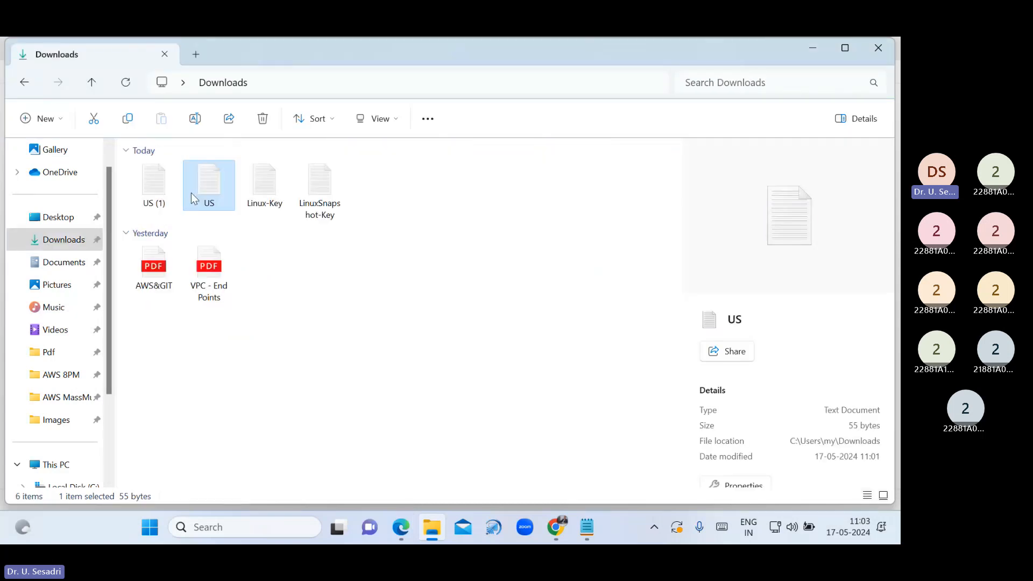
right_click(161, 206)
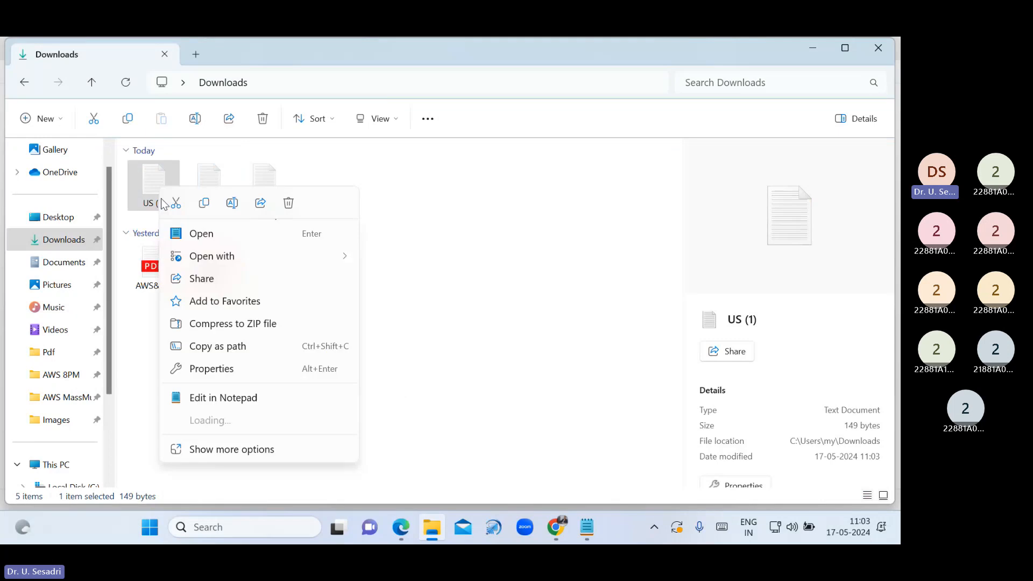
click(209, 450)
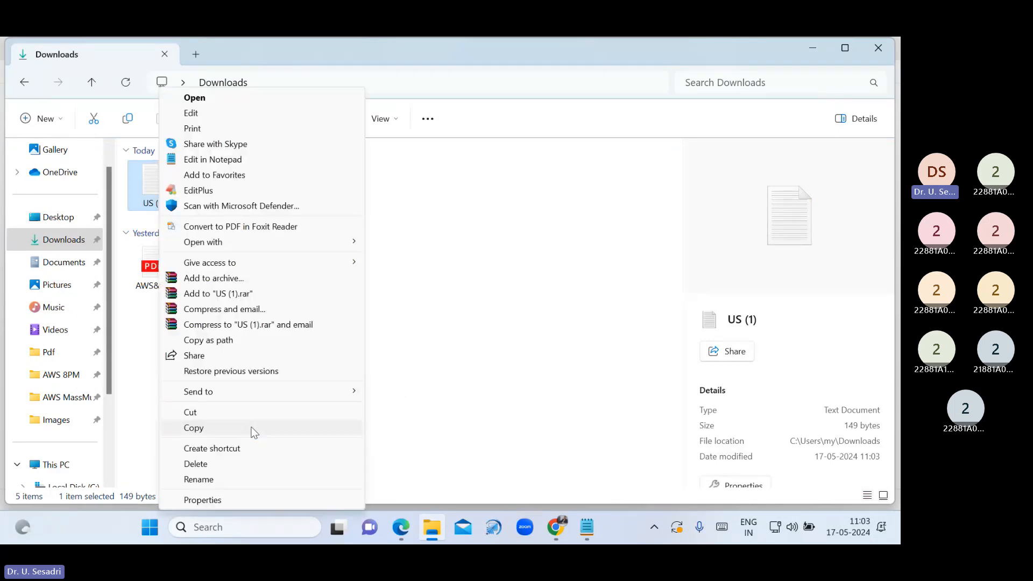
click(221, 477)
key(Home)
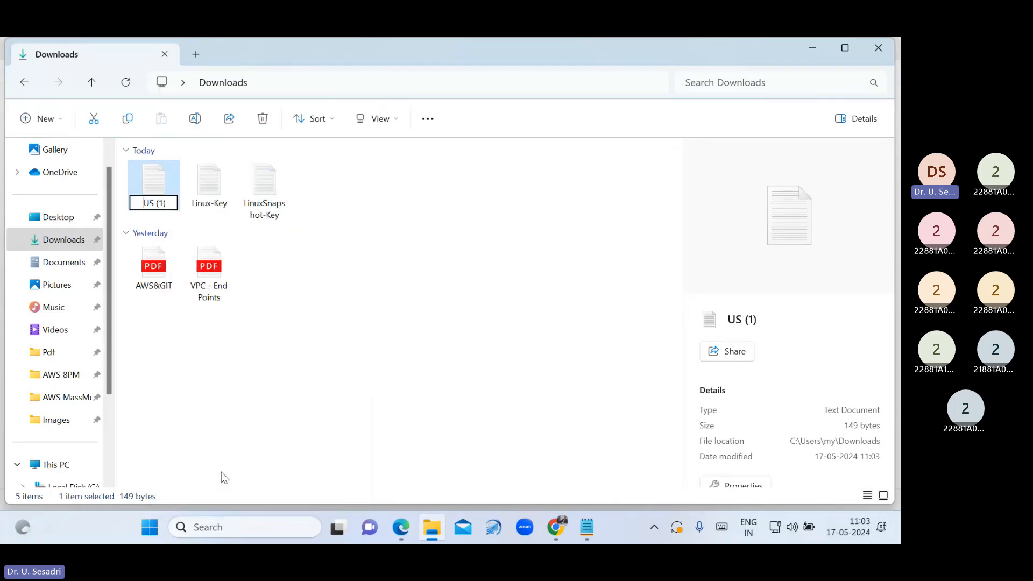
key(Right)
key(Right)
key(Right)
key(Right)
key(Delete)
key(Delete)
key(BackSpace)
key(BackSpace)
click(463, 463)
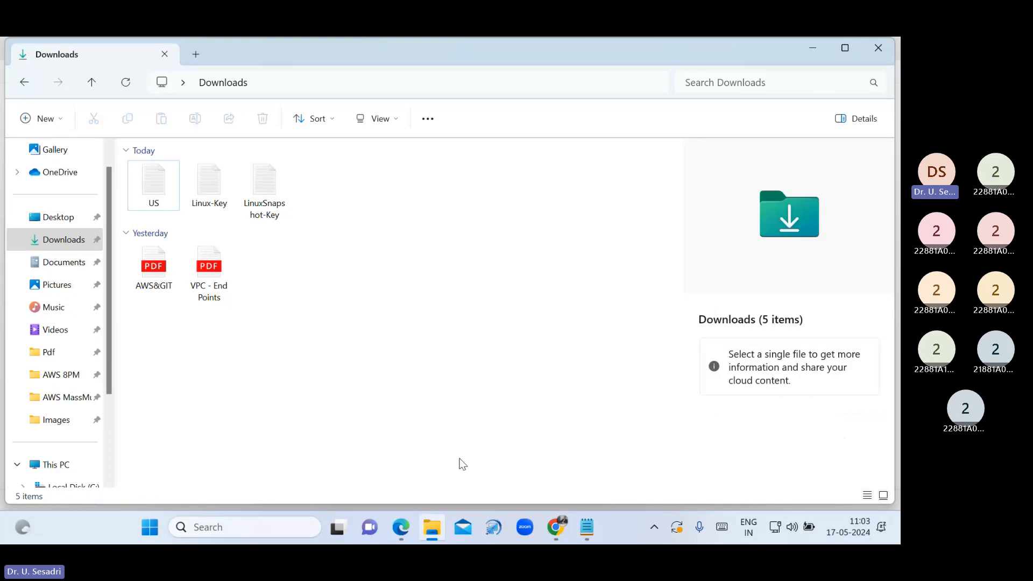
click(555, 529)
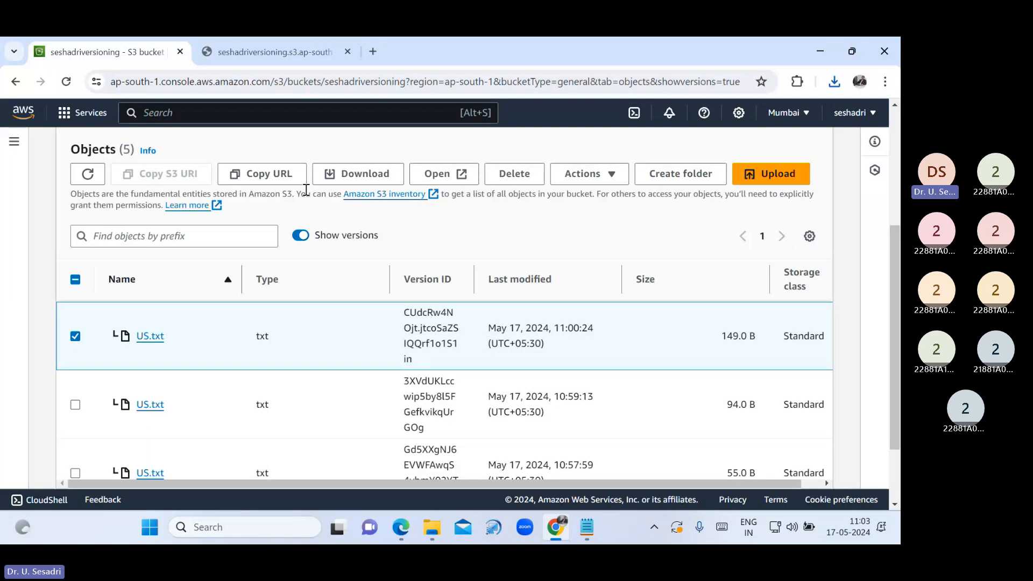
Start an upload to seshadriversioning and add the renamed US file from Downloads
key(alt+Tab)
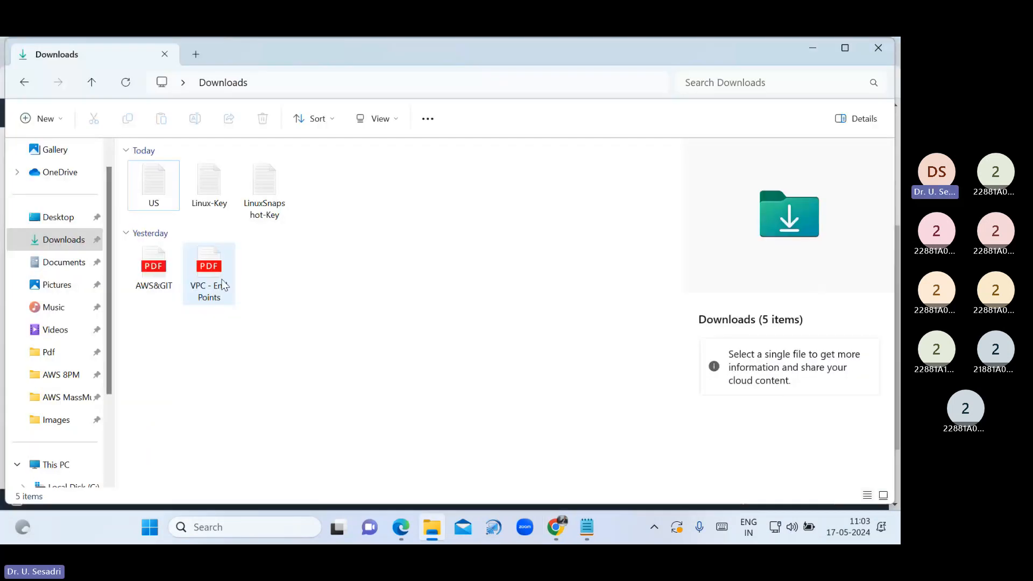
click(561, 533)
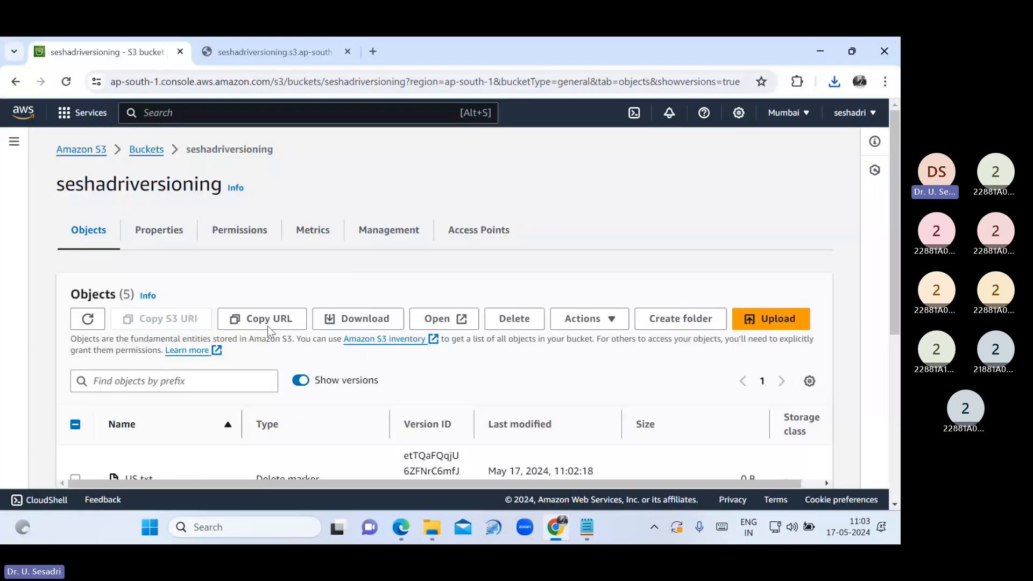
click(753, 326)
click(483, 331)
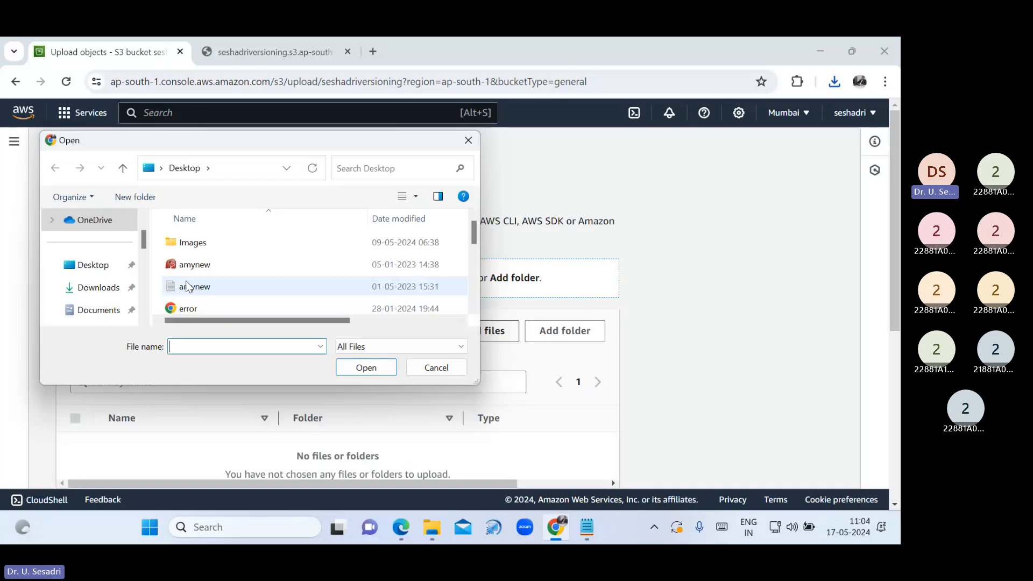
click(98, 288)
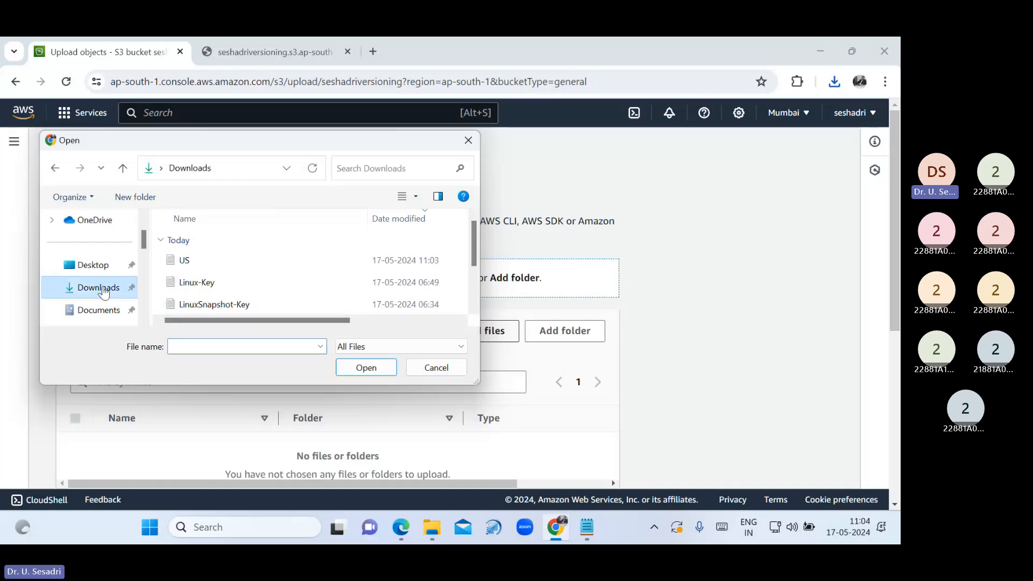
click(232, 261)
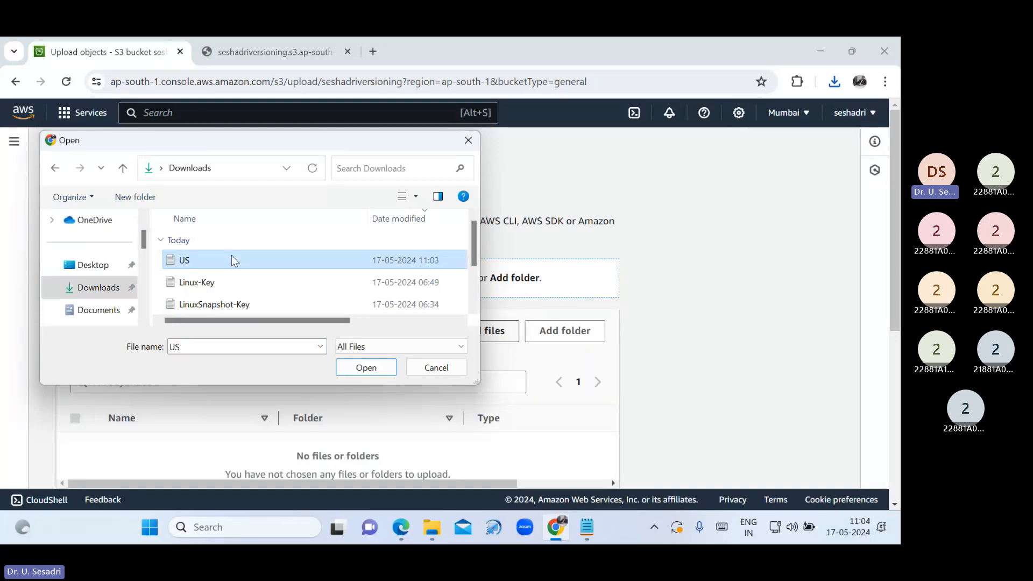
click(365, 368)
Grant public-read access, acknowledge the risk, and upload US.txt to the bucket
scroll(422, 415, down, 3)
scroll(422, 415, down, 1)
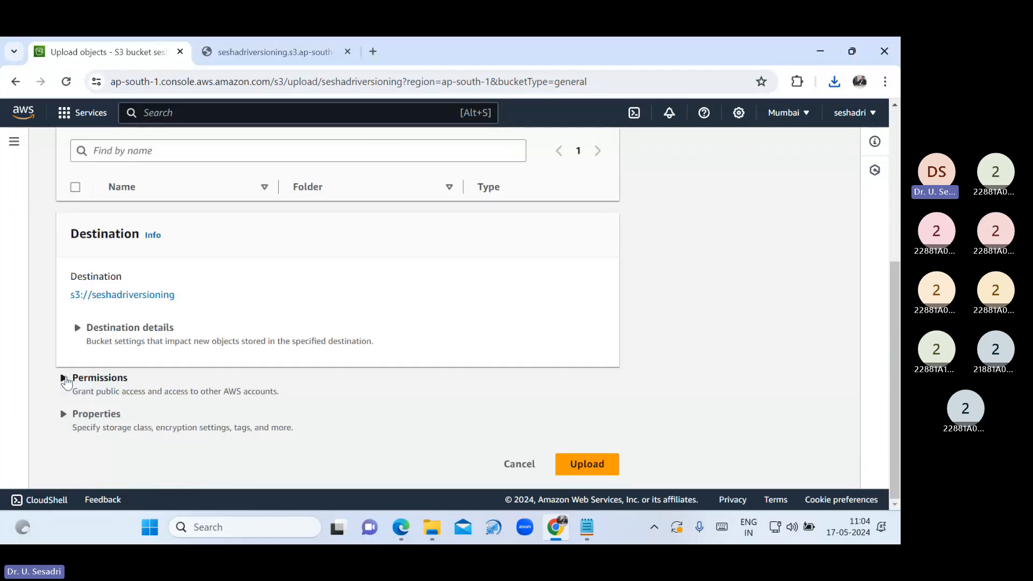
click(63, 378)
scroll(162, 371, down, 3)
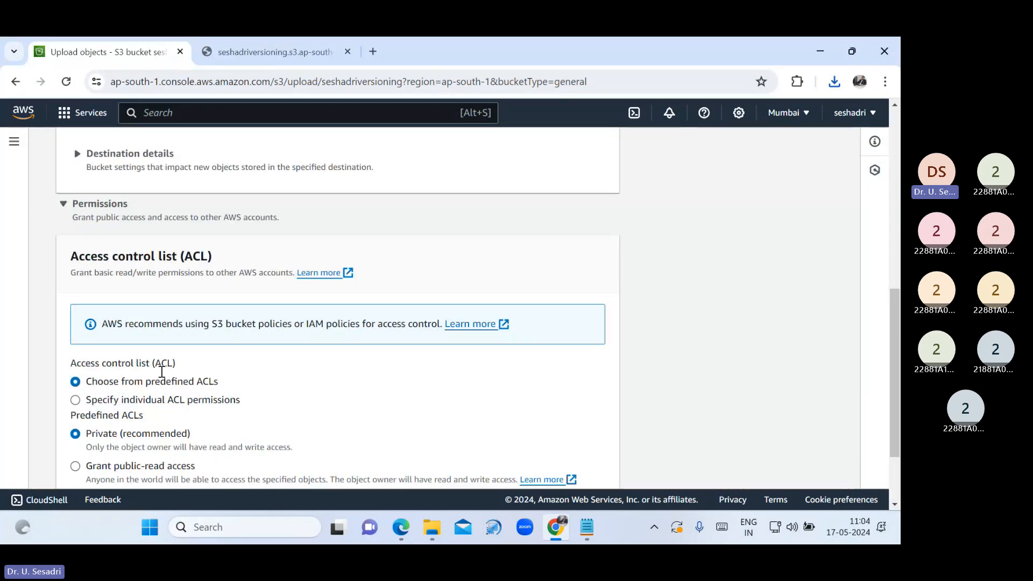
scroll(161, 372, down, 2)
click(139, 369)
scroll(139, 369, down, 2)
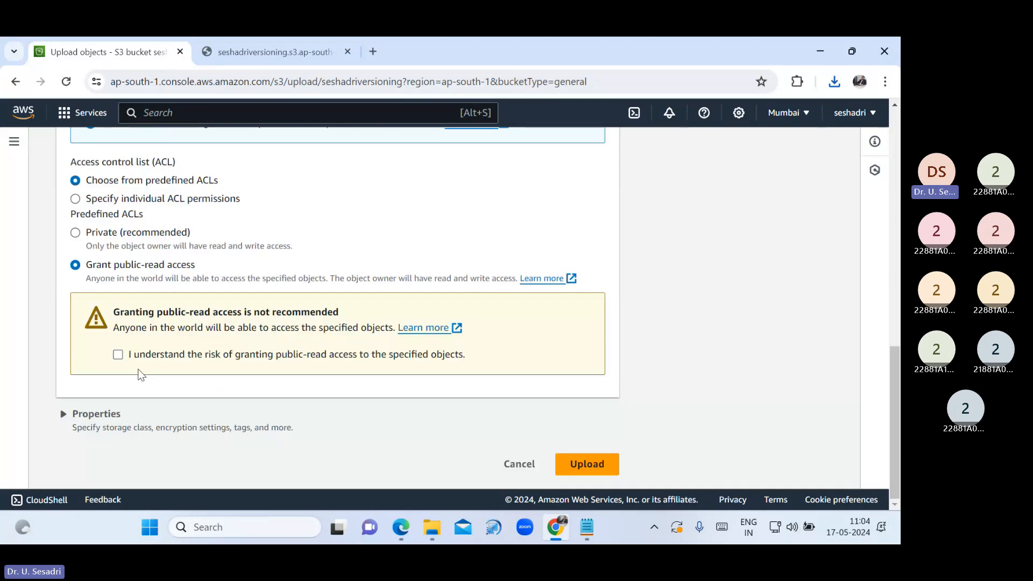
click(118, 354)
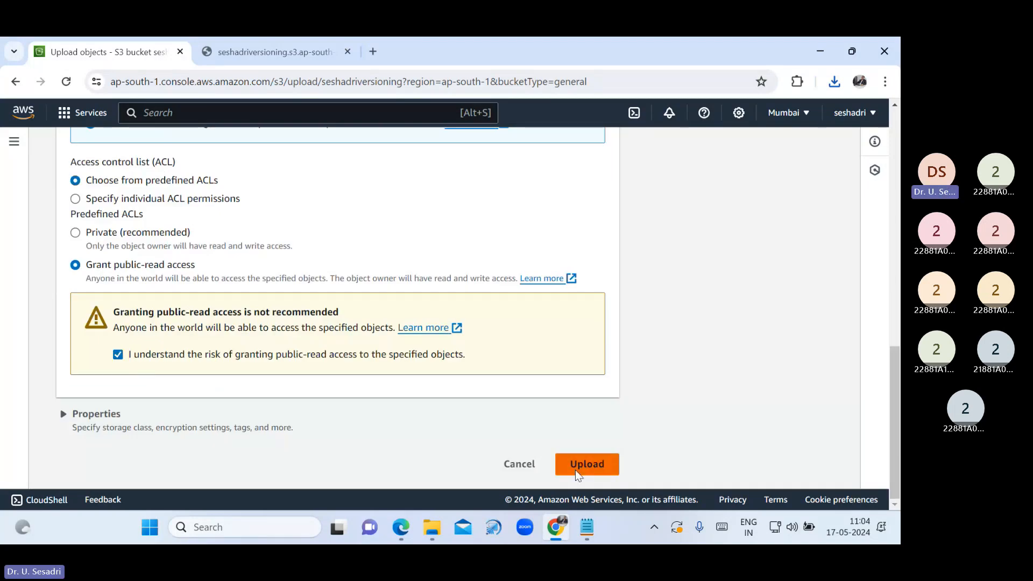
click(575, 470)
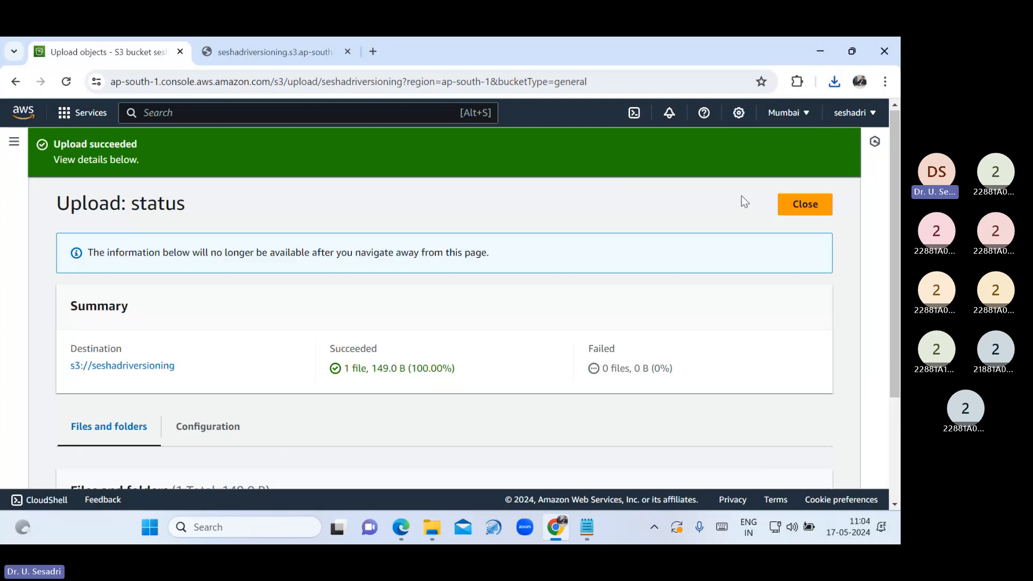
click(805, 204)
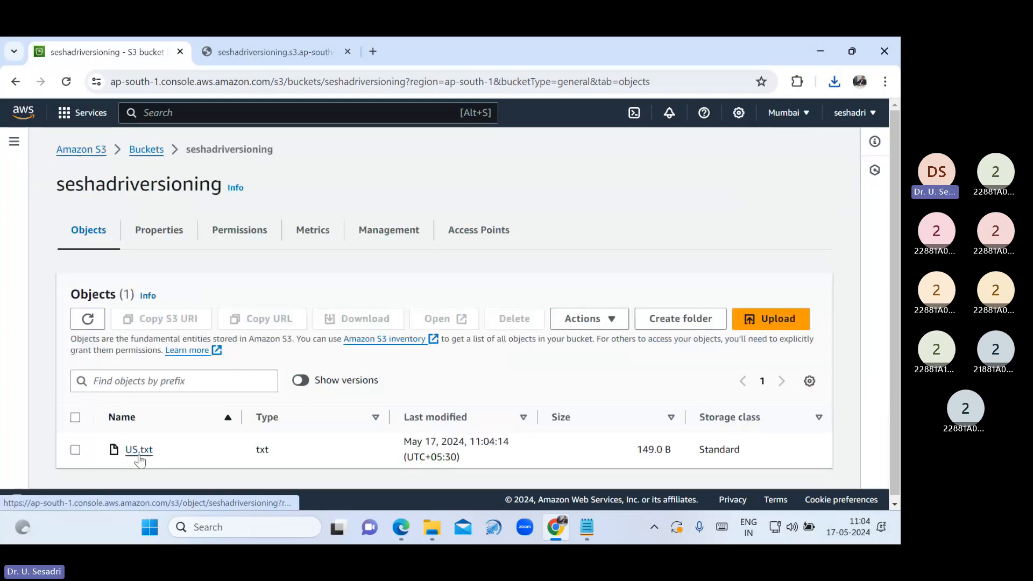
Load the copied US.txt object URL in a new Chrome tab
click(139, 450)
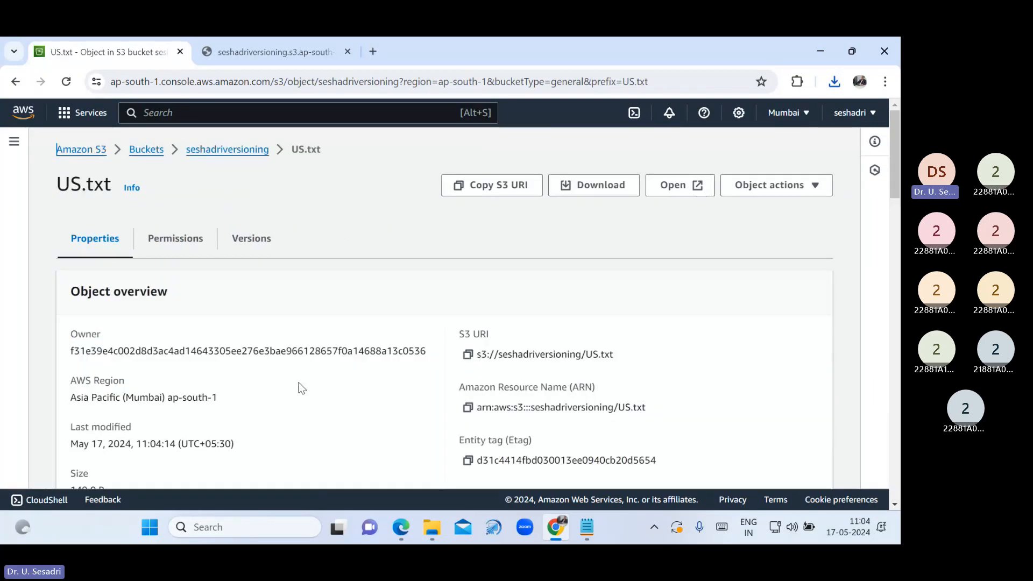
scroll(301, 387, down, 3)
click(468, 373)
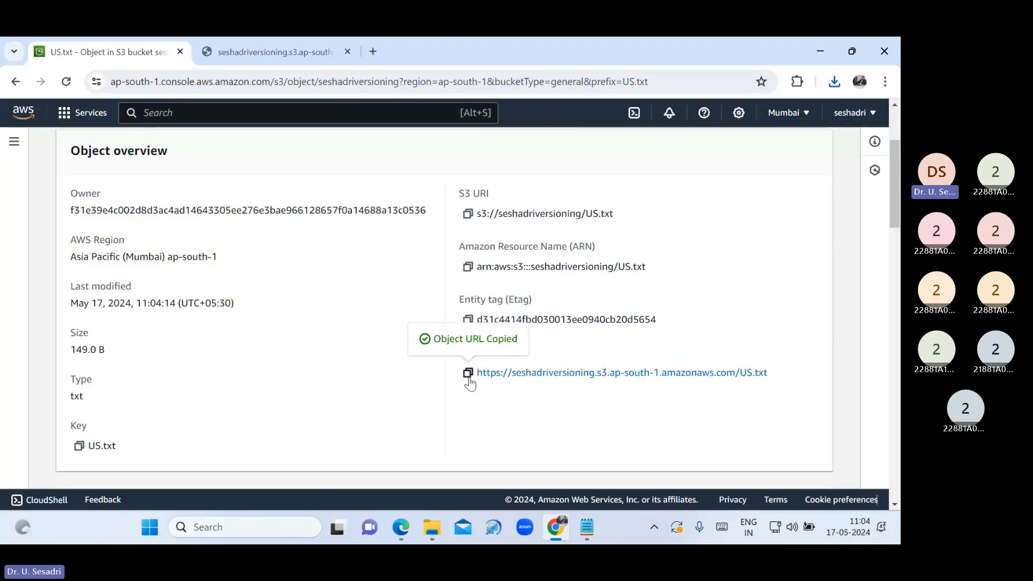
click(373, 52)
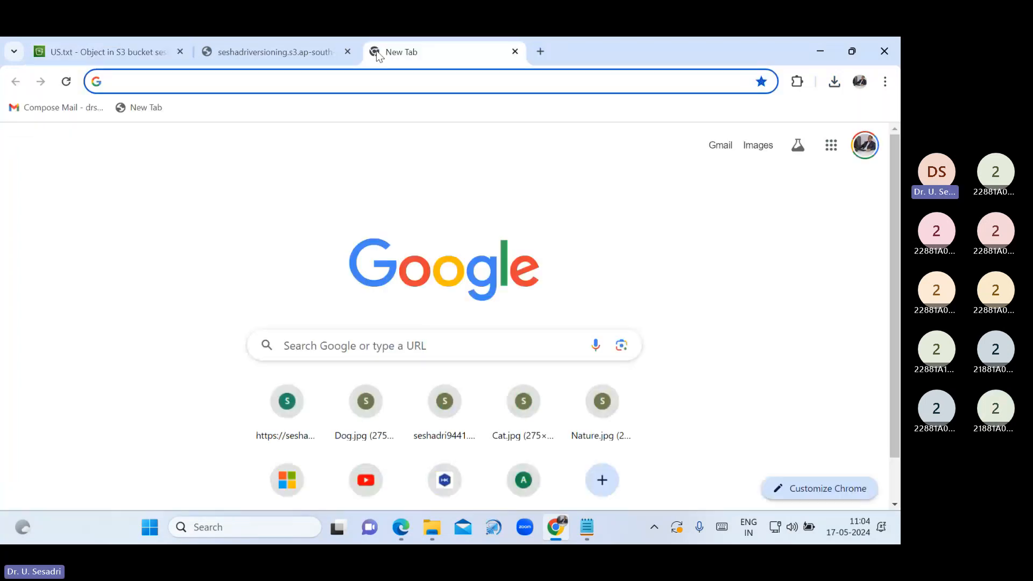
key(ctrl+v)
key(Return)
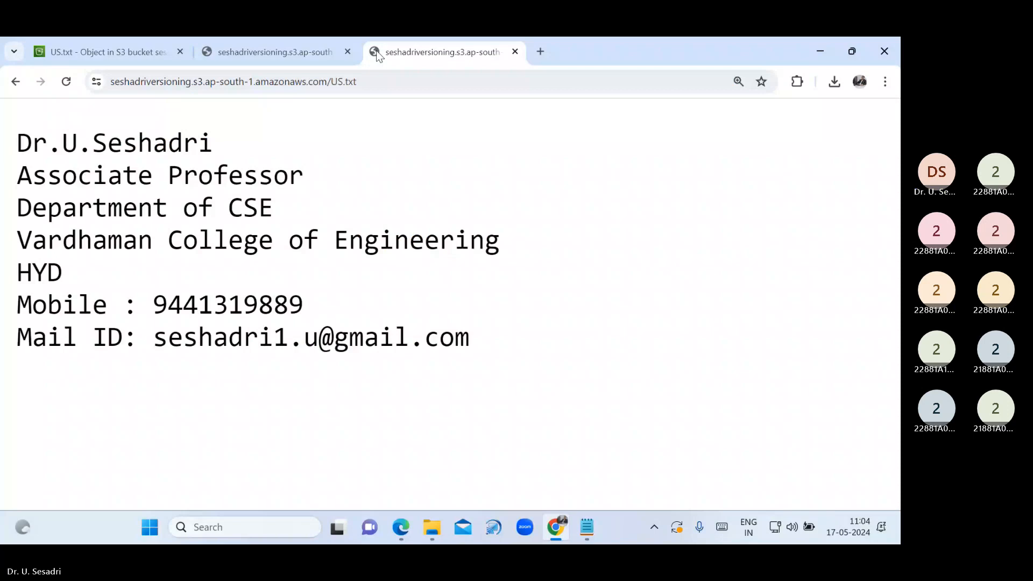
Highlight the file's seven-line text, then return to the Versioning PDF in Edge
drag(548, 394, 19, 115)
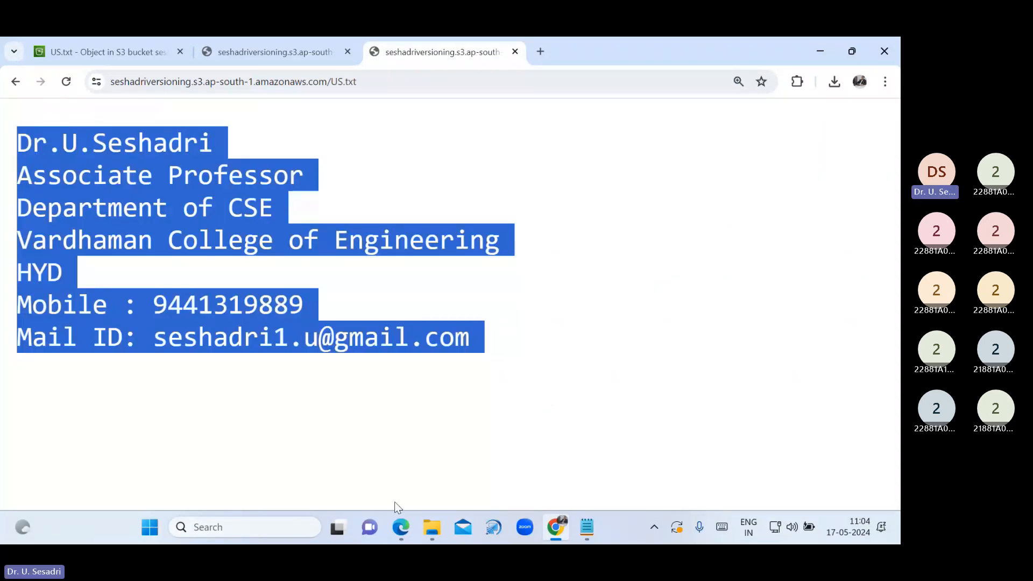
click(399, 528)
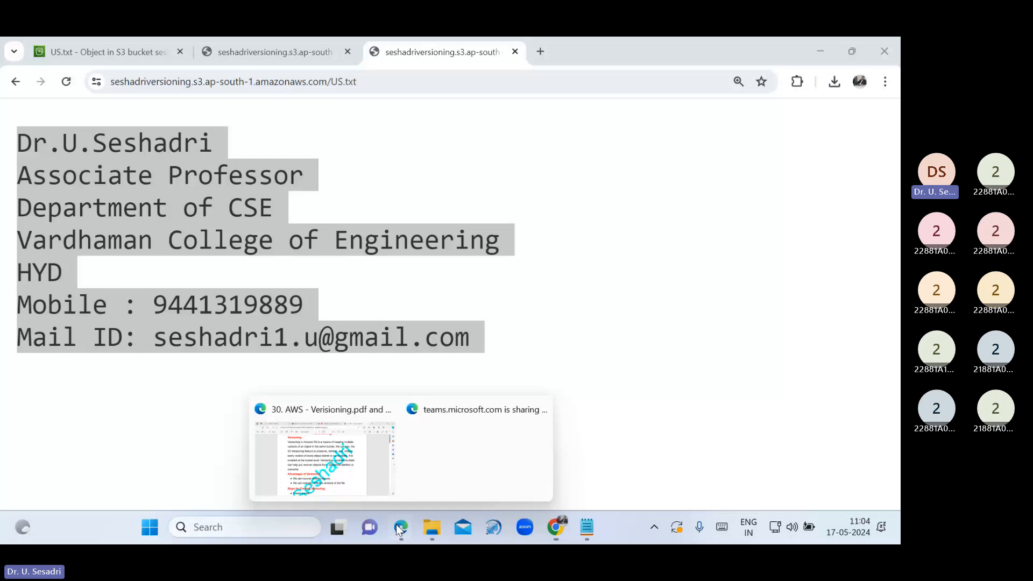
click(322, 452)
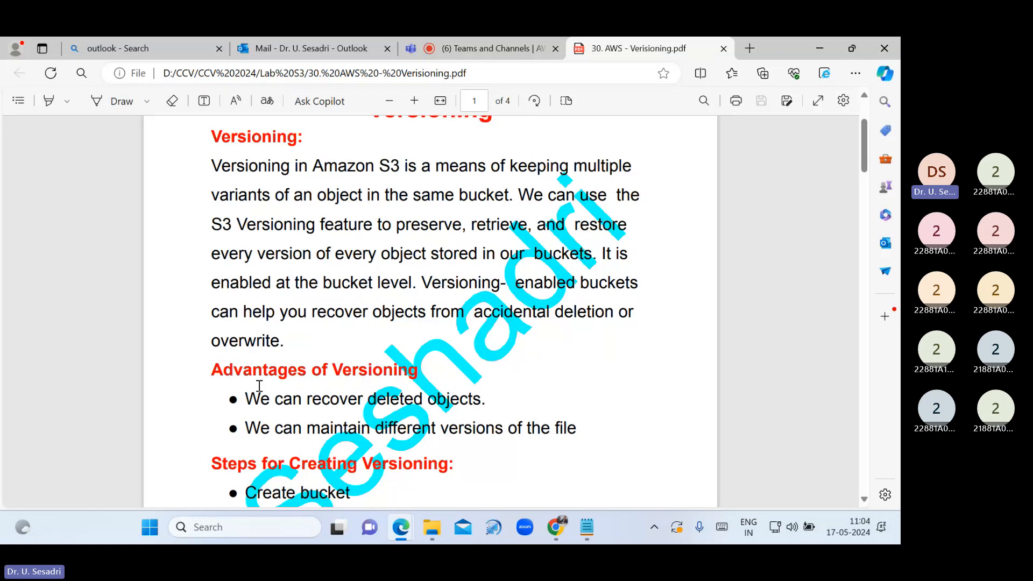
Scroll through the Versioning PDF pages and back up, then return to the Notepad notes
scroll(332, 460, down, 10)
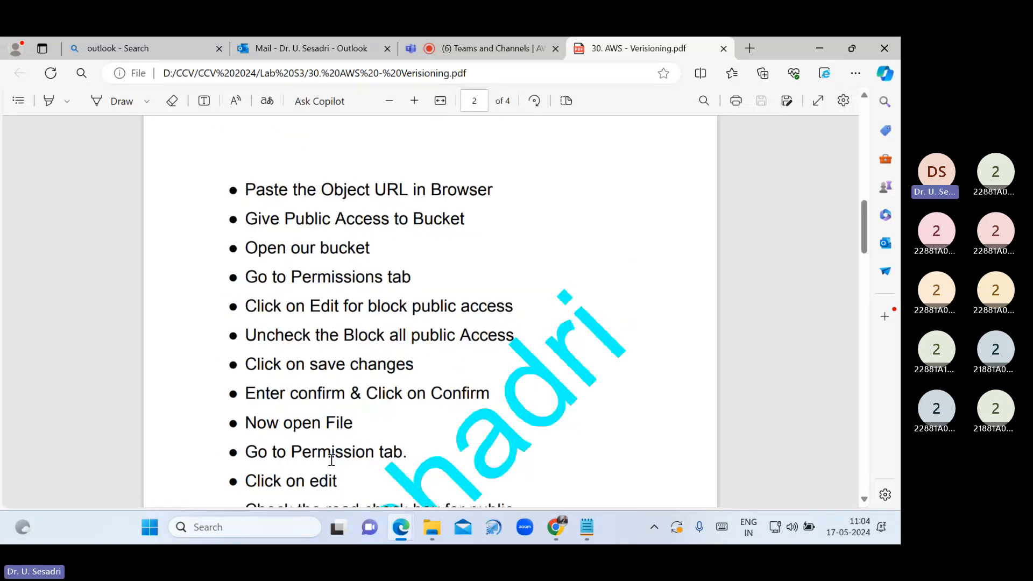
scroll(331, 460, down, 15)
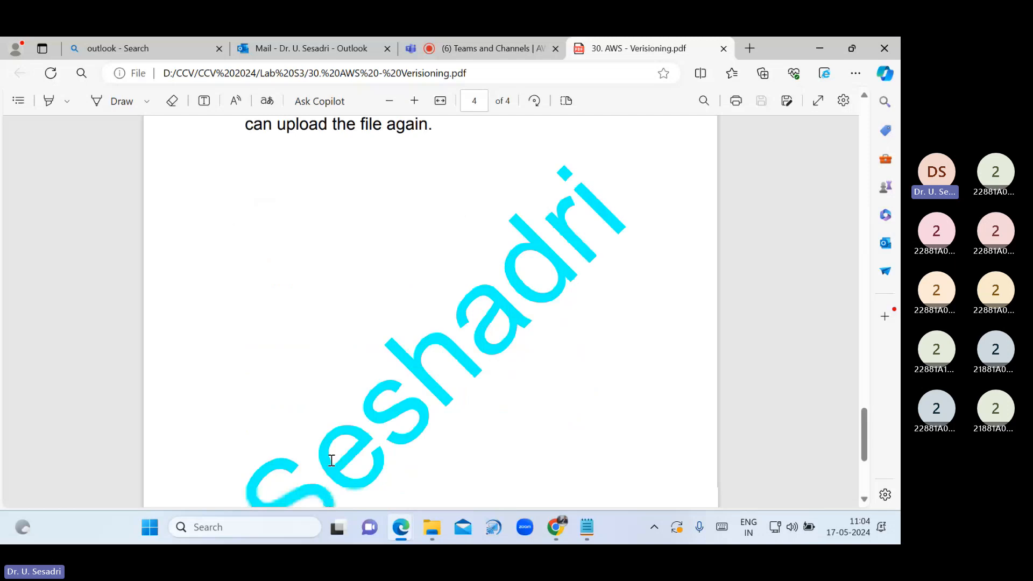
scroll(331, 460, up, 15)
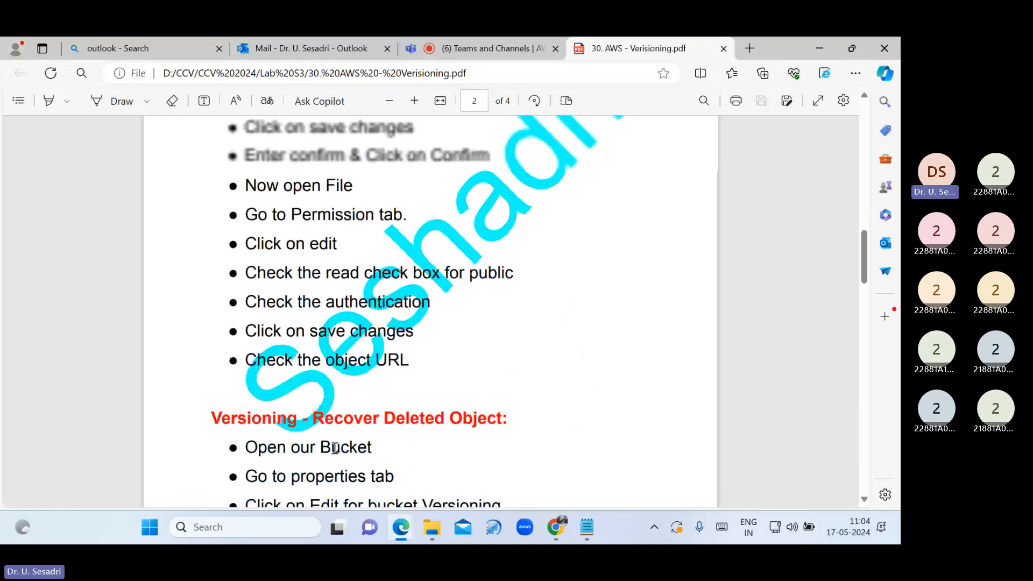
scroll(335, 448, up, 10)
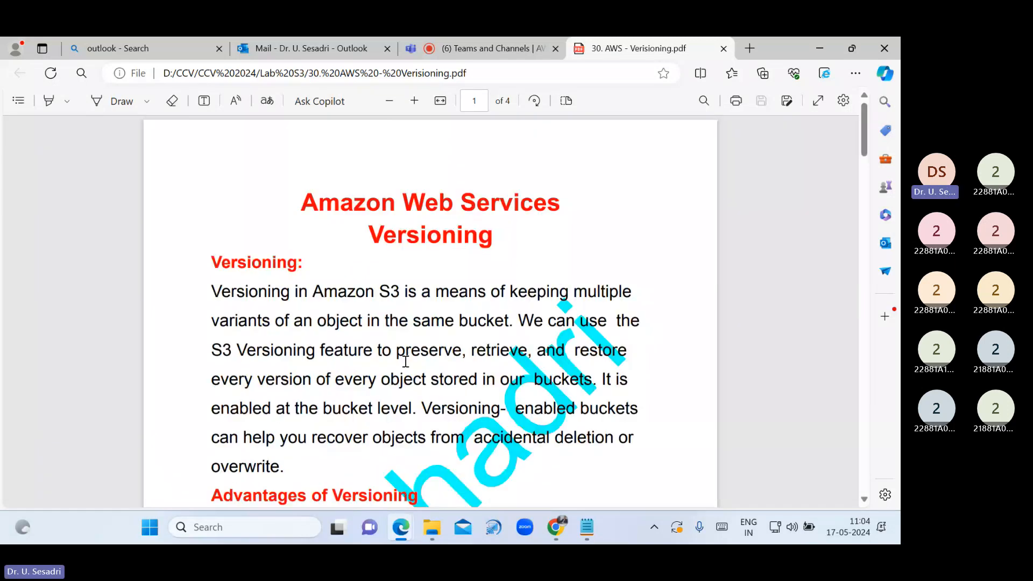
key(alt+Tab)
Close the extra US (1) notes tab, leaving the S3 notes open
click(102, 49)
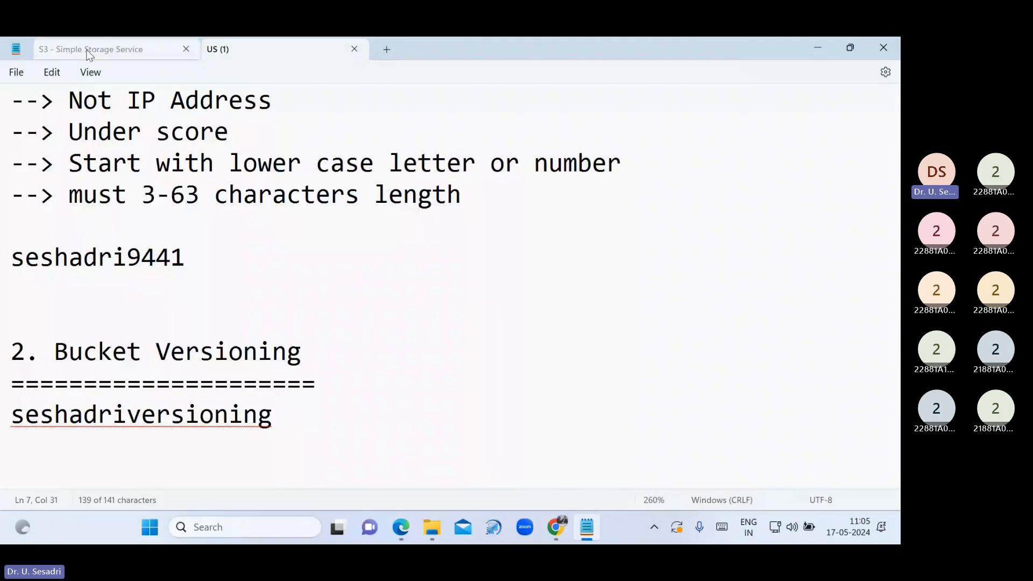
click(357, 50)
scroll(225, 232, up, 4)
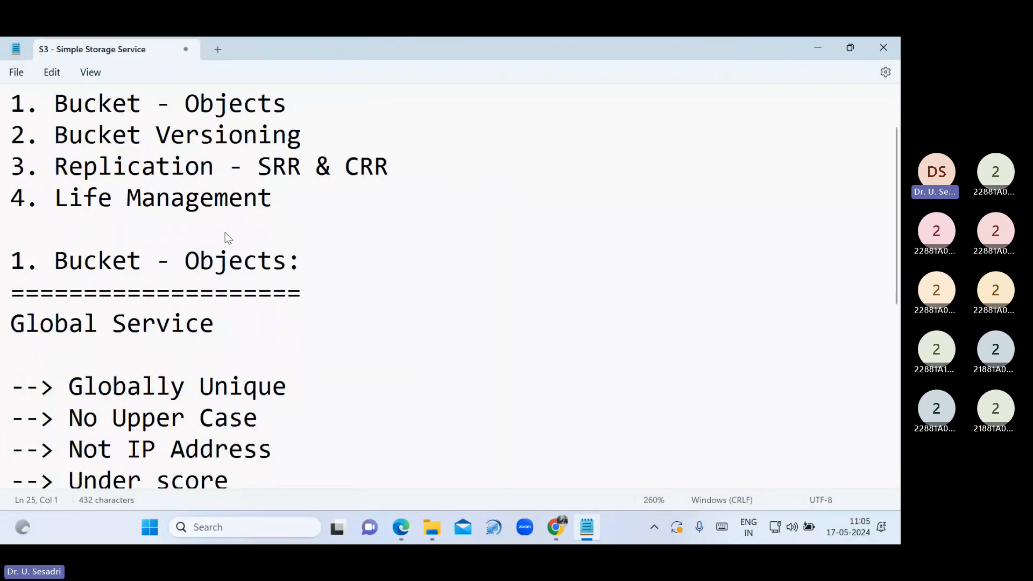
scroll(225, 231, up, 1)
Highlight the topic headings in the S3 outline and select the '3. Replication' title
click(14, 294)
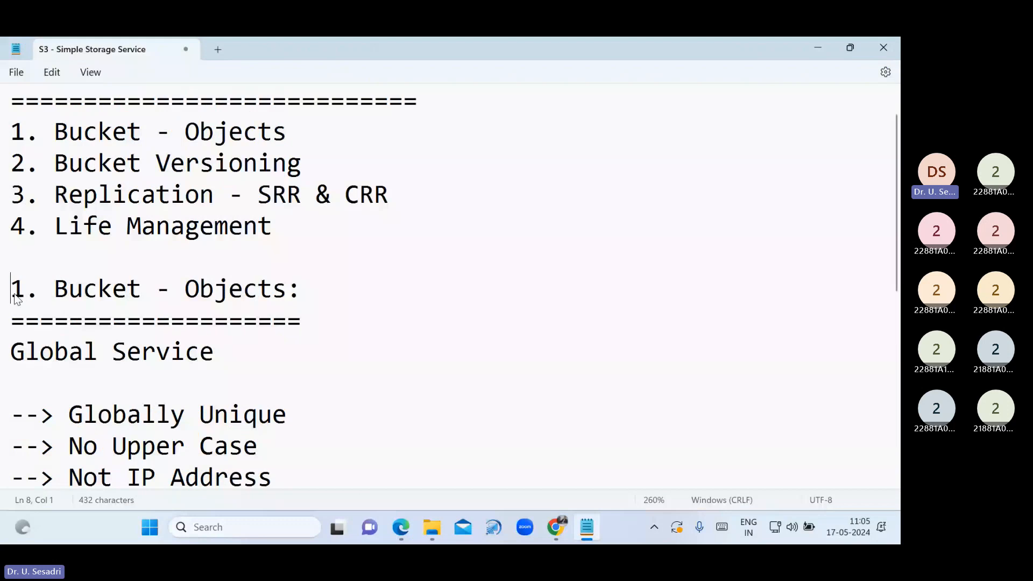
drag(16, 298, 304, 293)
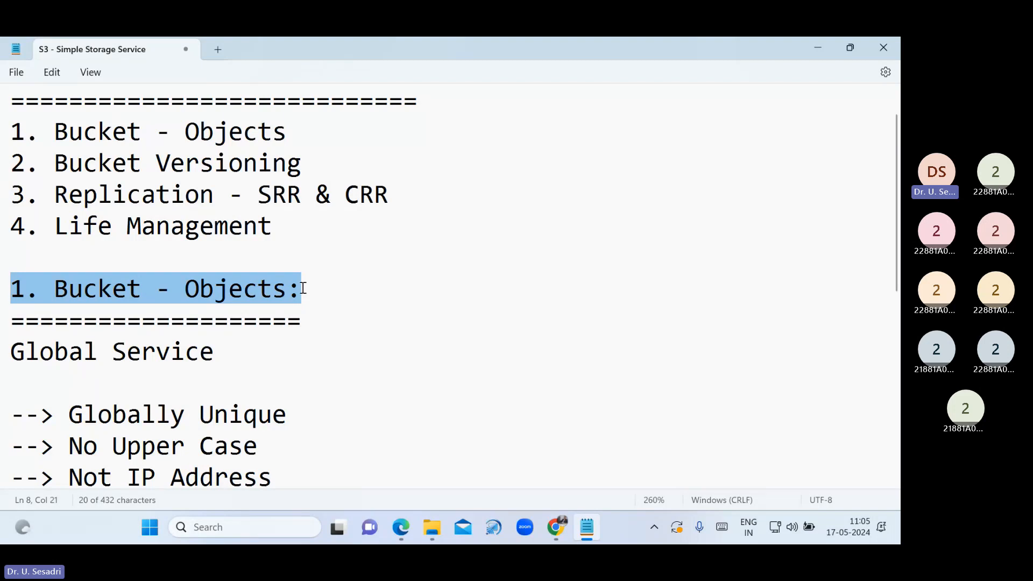
click(57, 167)
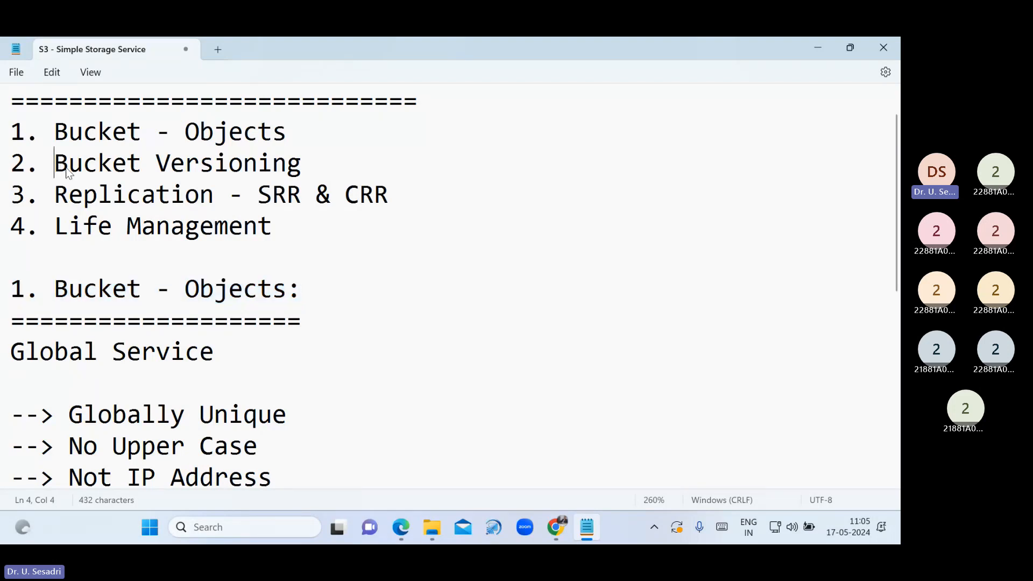
shift+click(326, 167)
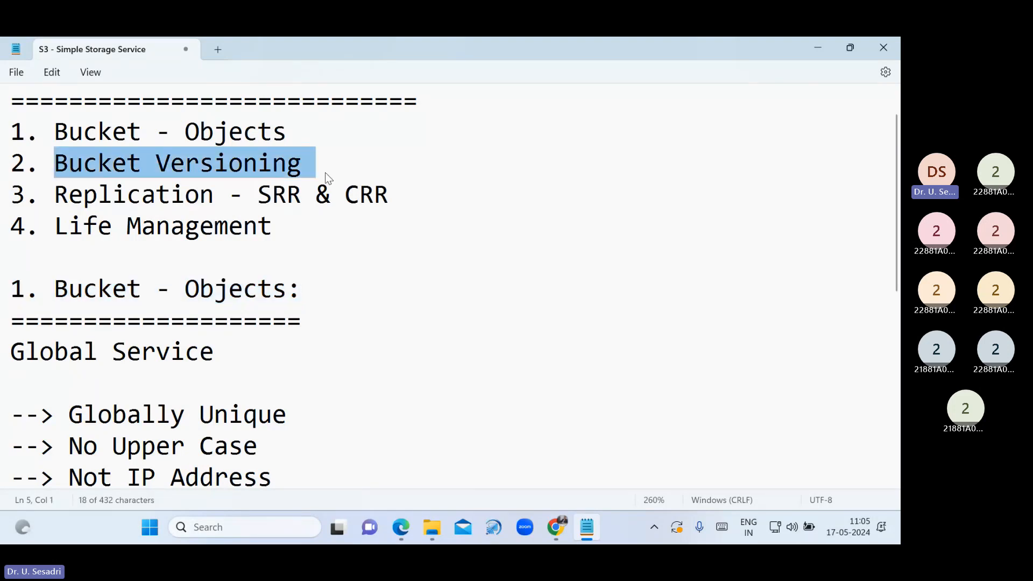
click(370, 290)
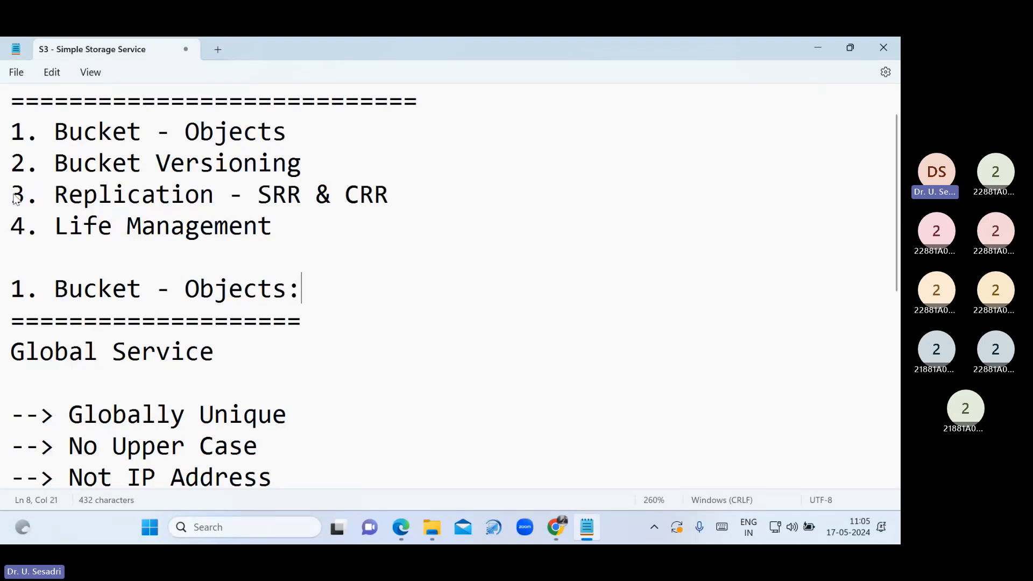
drag(15, 199, 223, 192)
key(ctrl+c)
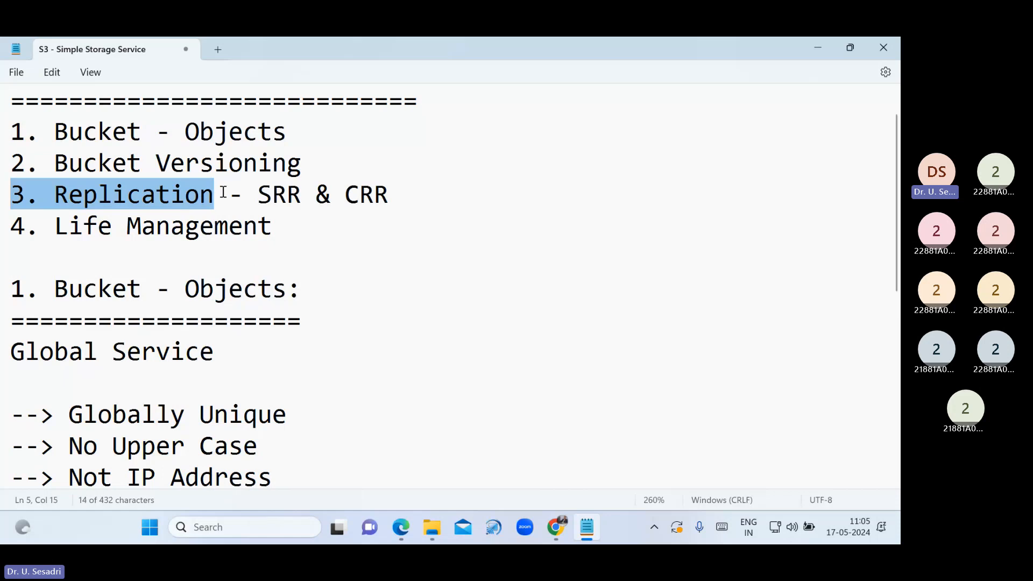
scroll(225, 188, down, 5)
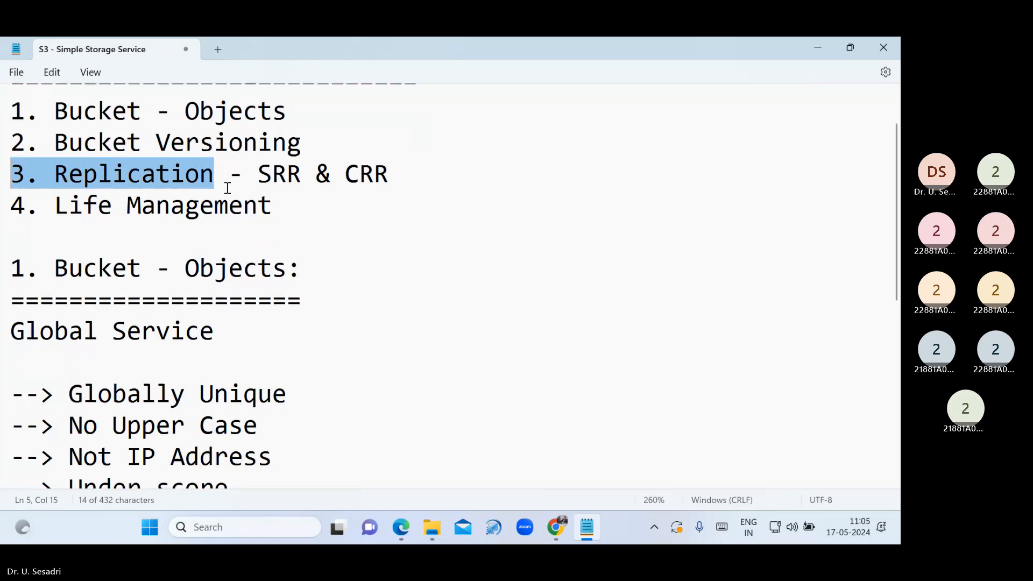
Paste '3. Replication:' below the versioning section and underline it with equals signs
click(150, 437)
key(ctrl+v)
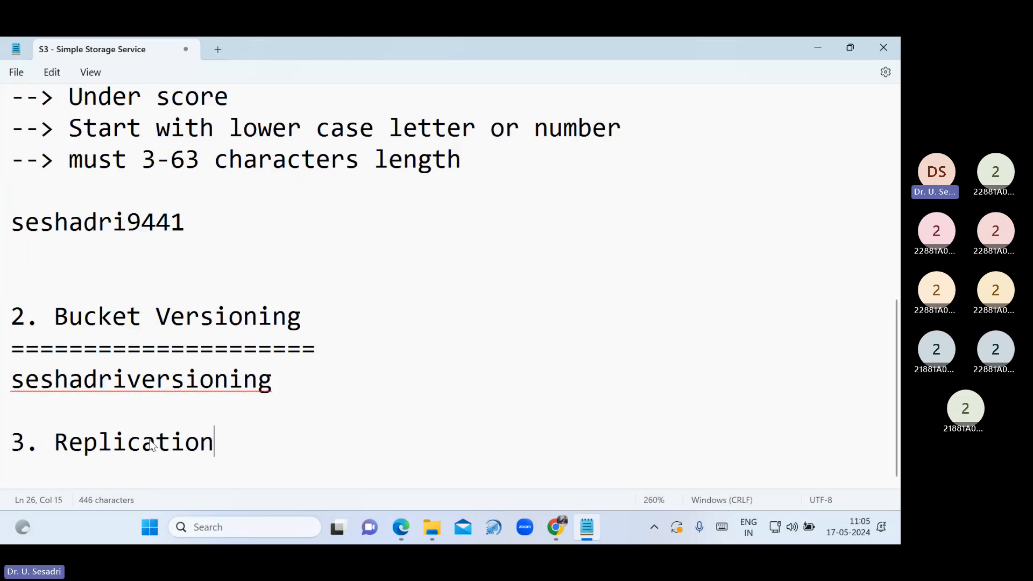
text(:)
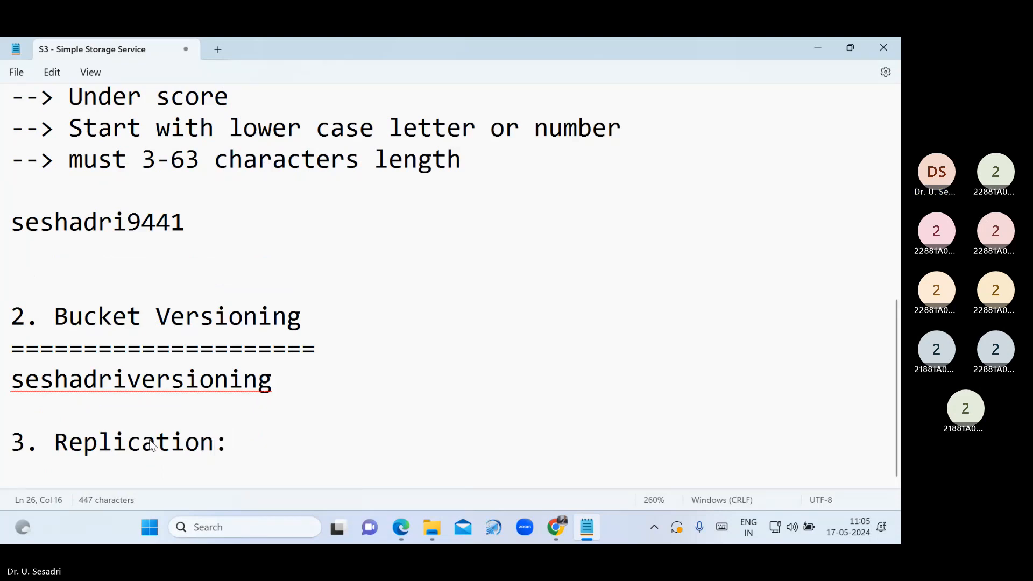
key(Return)
text(===============)
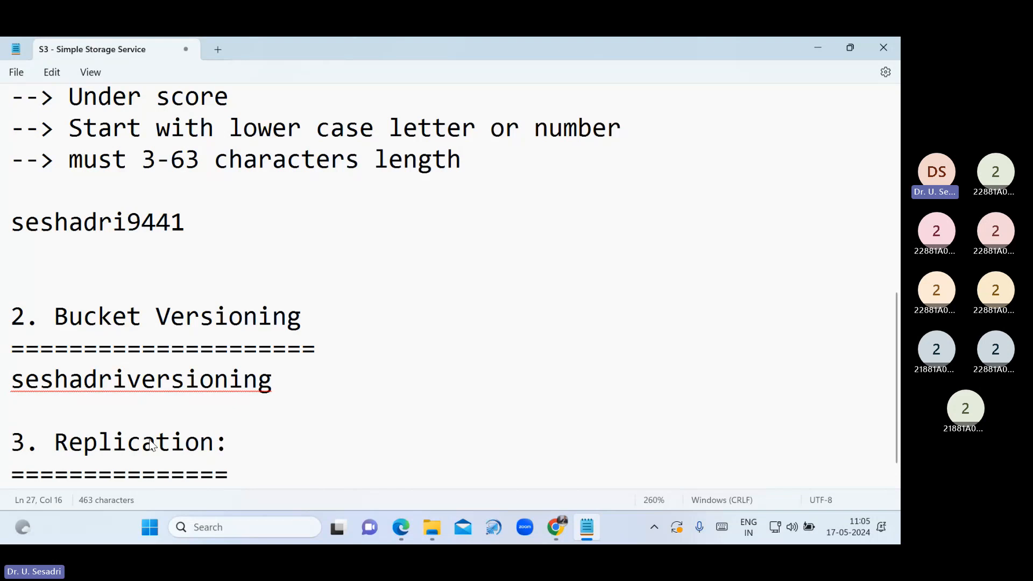
key(Return)
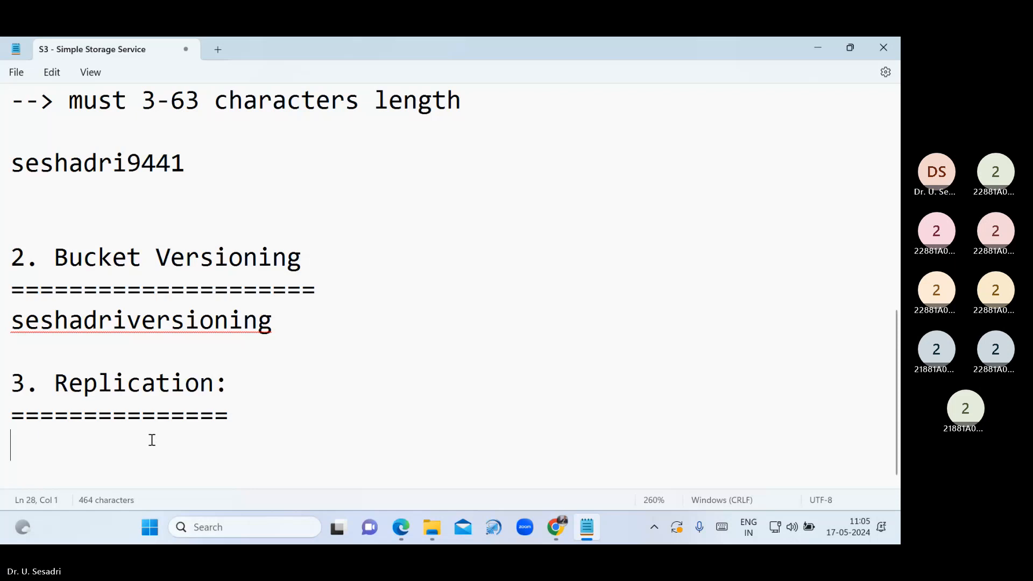
Browse D: > CCV > AWS MassMutual and open the '33. AWS - S3 - Replication' PDF
click(426, 520)
scroll(92, 431, down, 3)
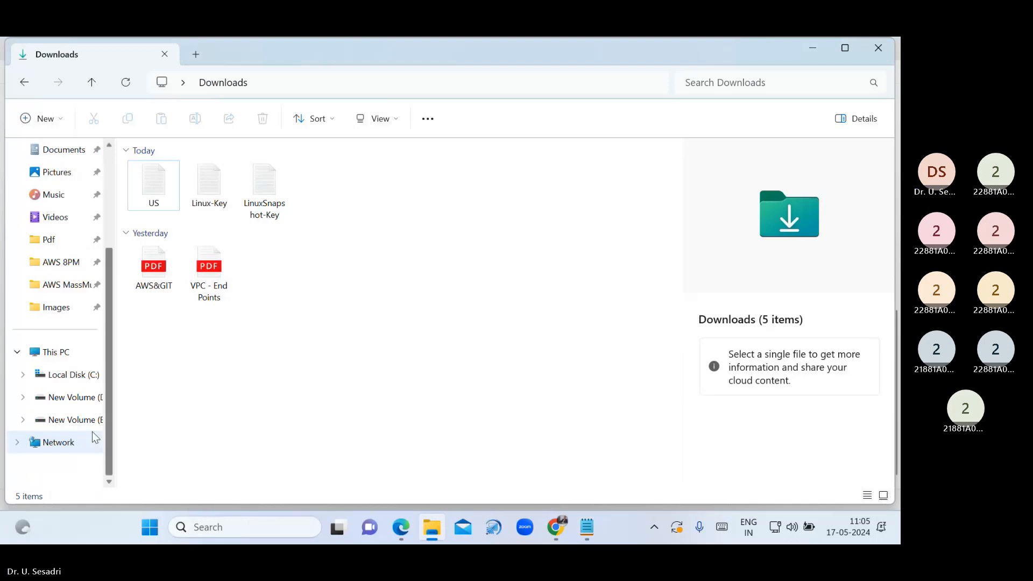
click(90, 404)
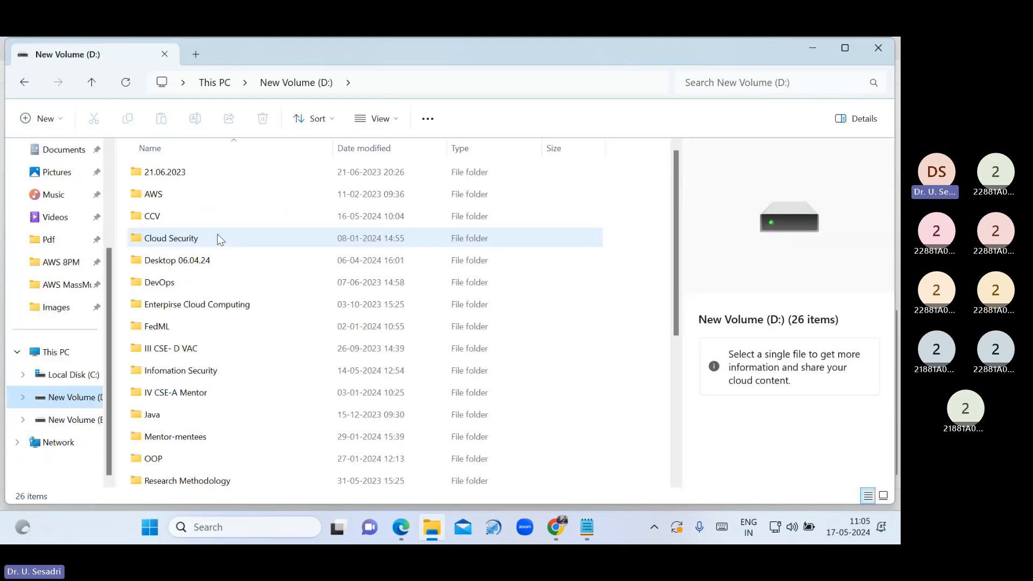
double_click(217, 213)
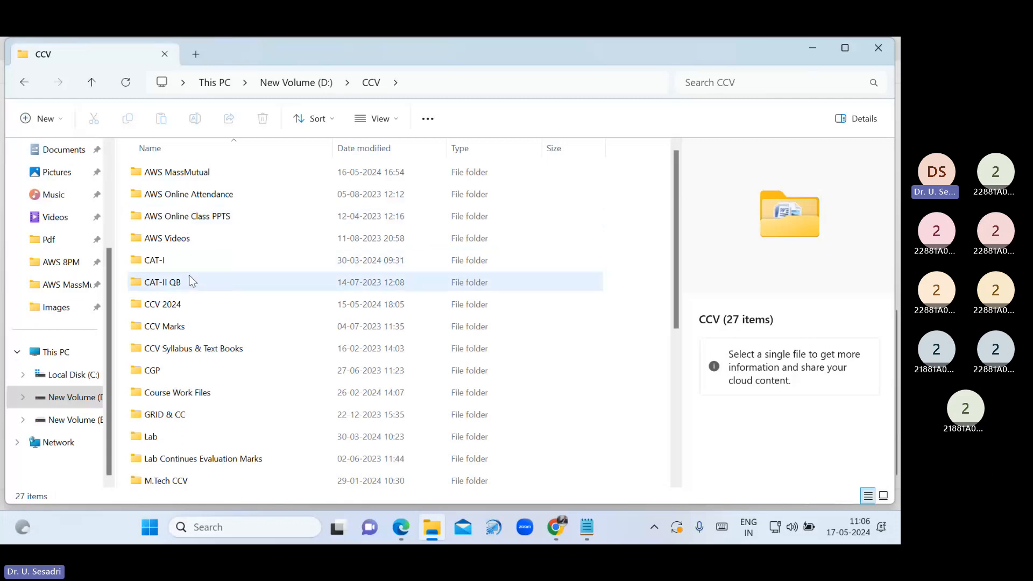
click(195, 173)
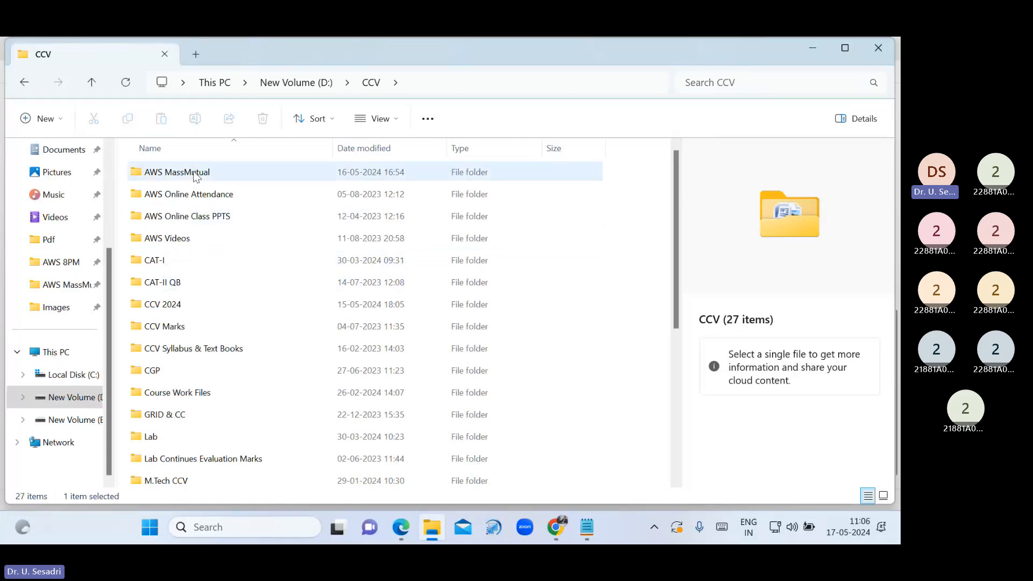
double_click(195, 173)
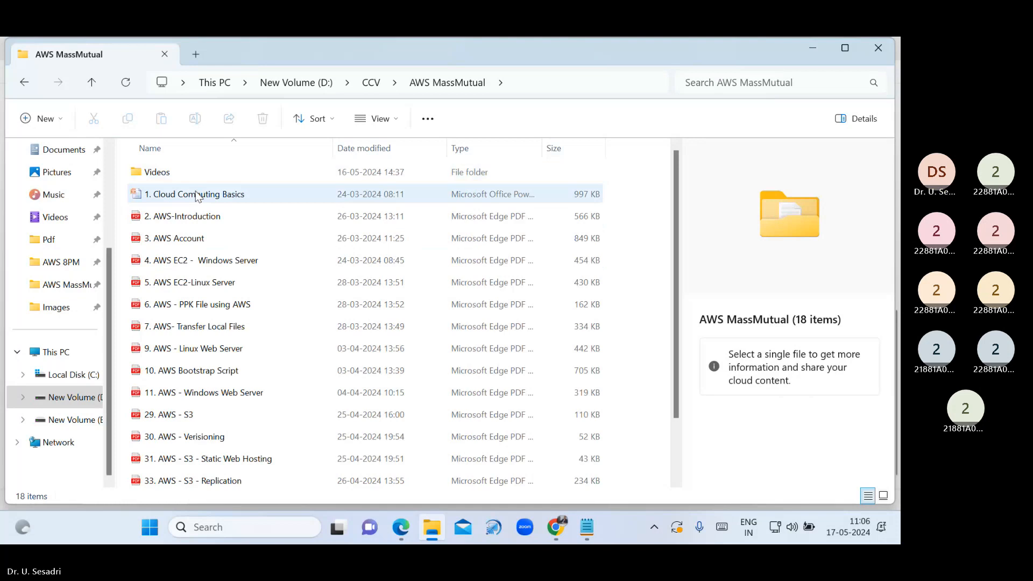
double_click(205, 480)
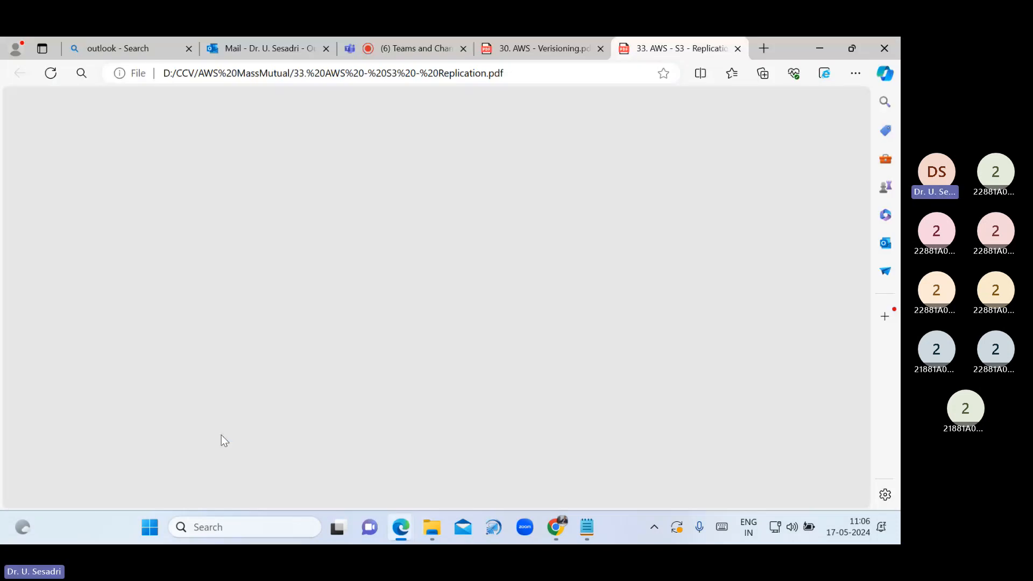
scroll(433, 294, down, 1)
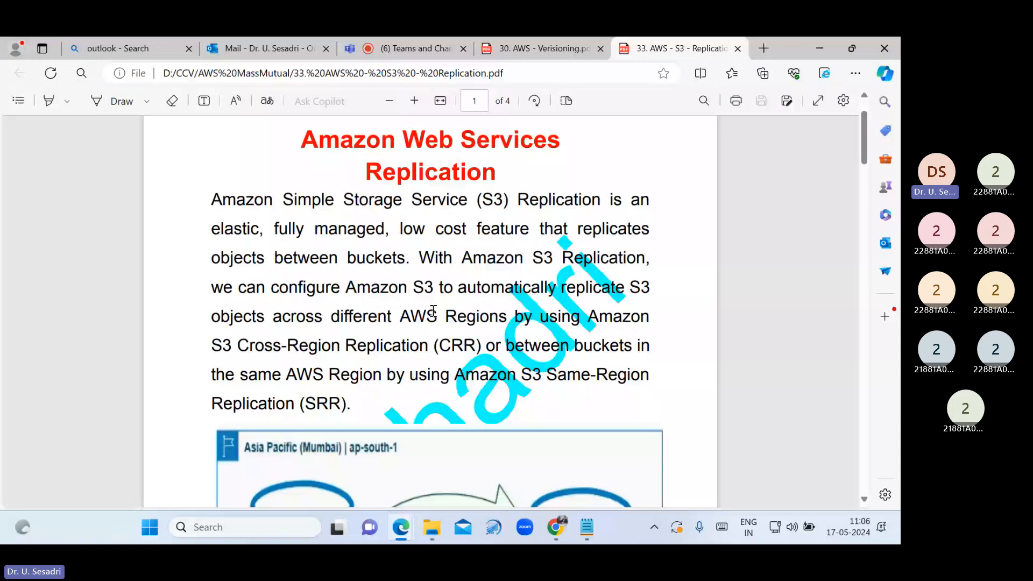
Under the Replication heading, add 'SRR - Same Region Replication' and 'CRR - Cross Region Replication'
key(alt+Tab)
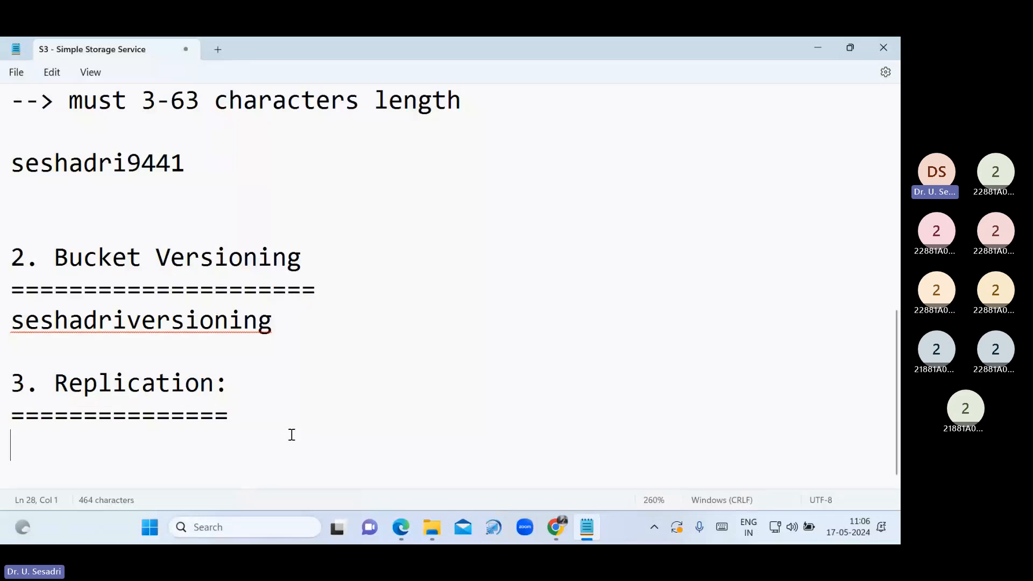
text(SRR)
key(Return)
text(CRR)
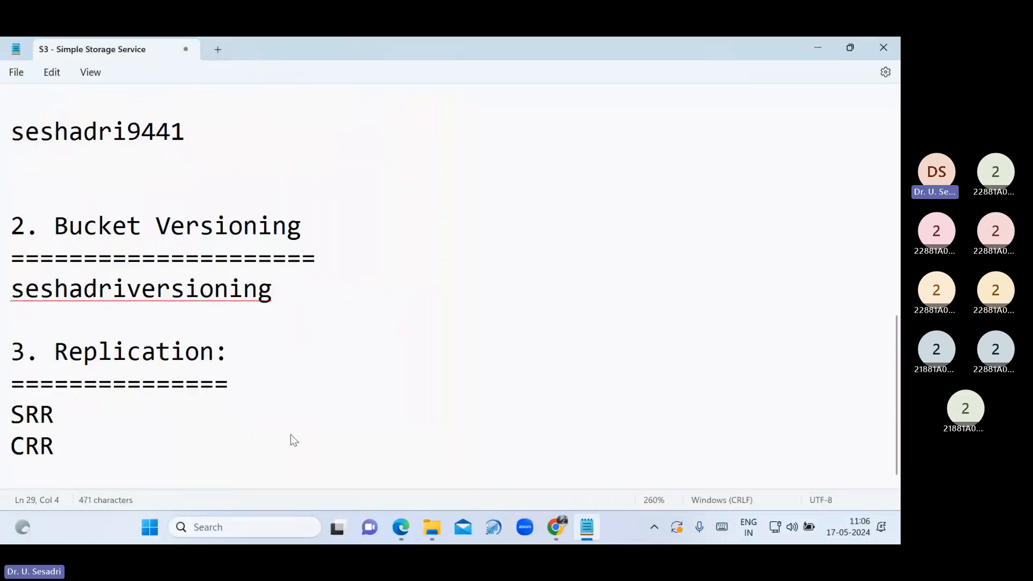
key(Up)
text(- Same R)
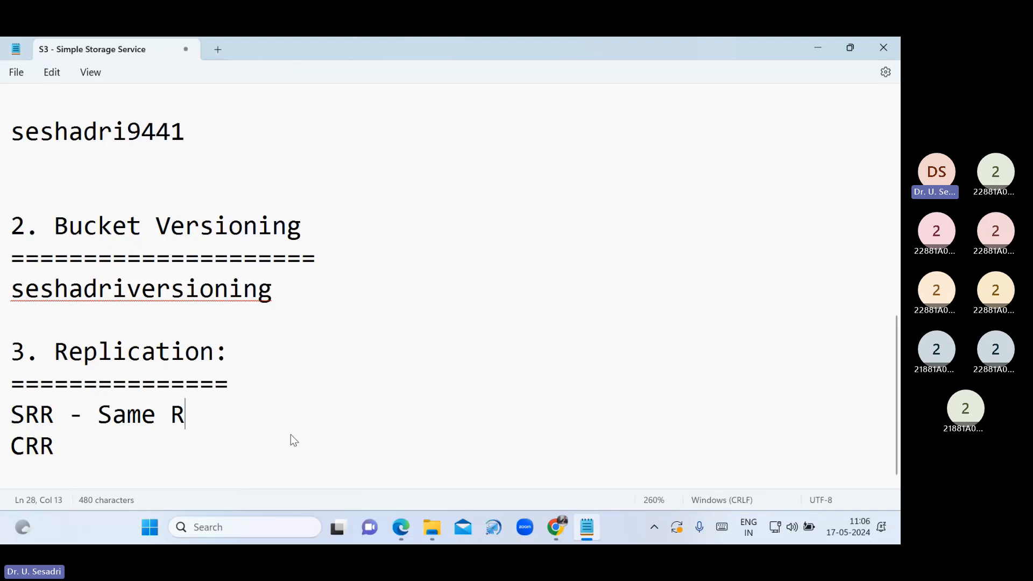
text(egion Re)
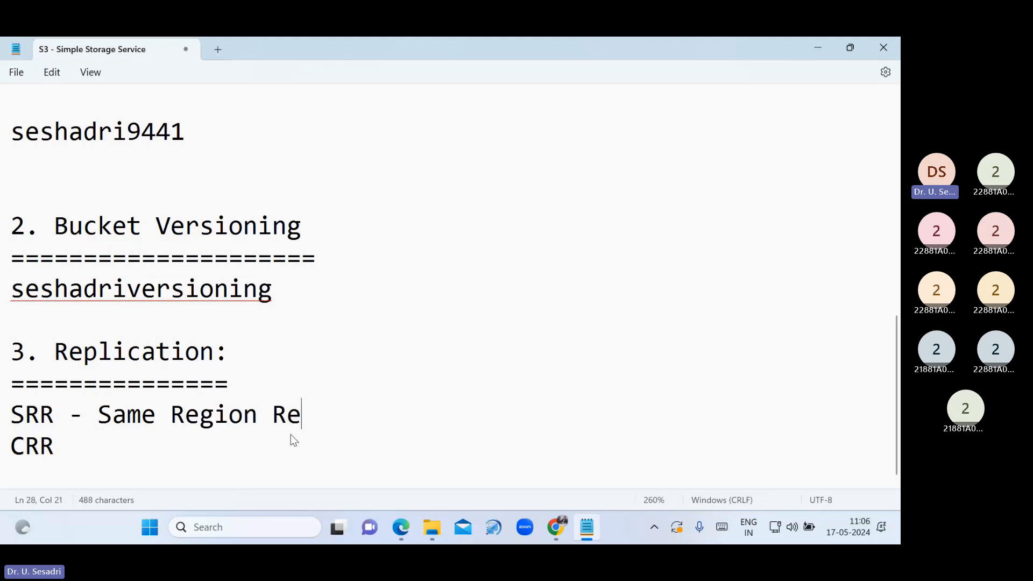
text(plication)
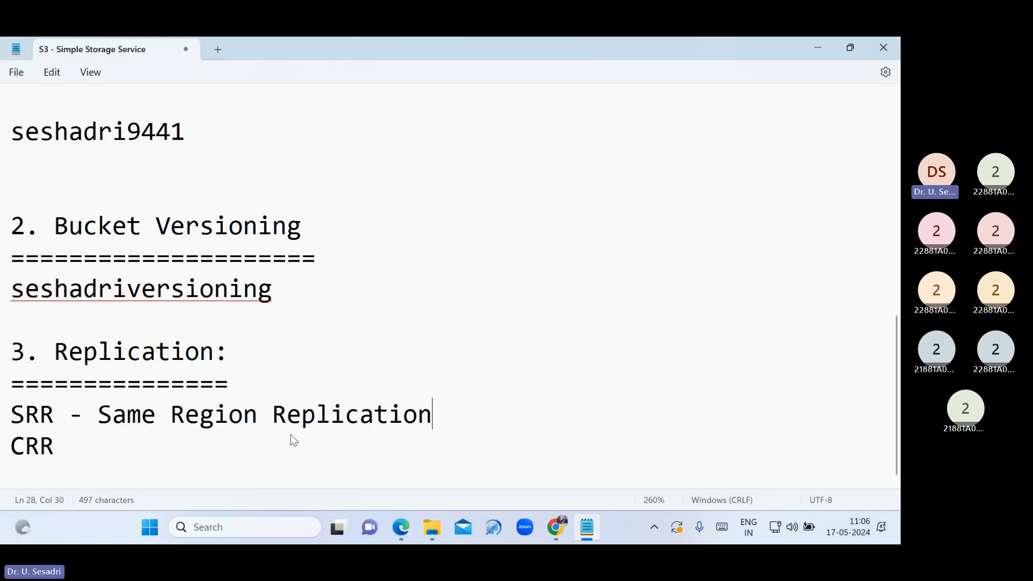
key(Down)
text(- C)
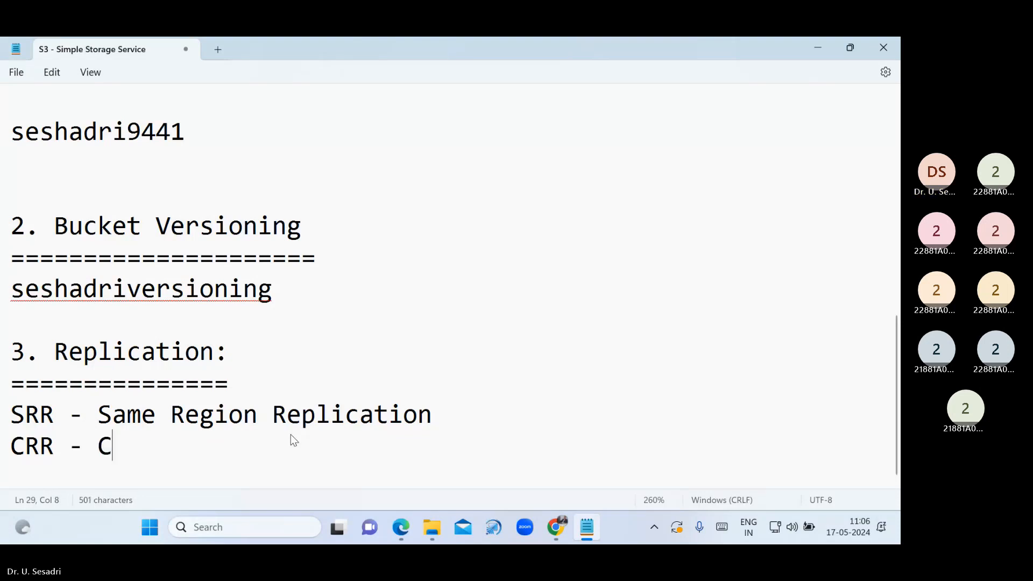
text(ross Region )
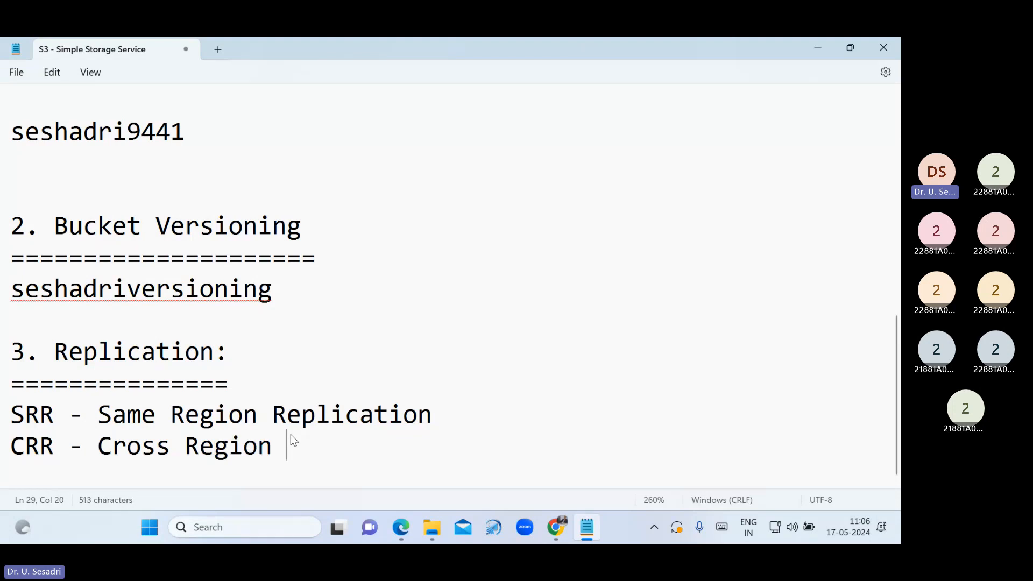
text(Replication)
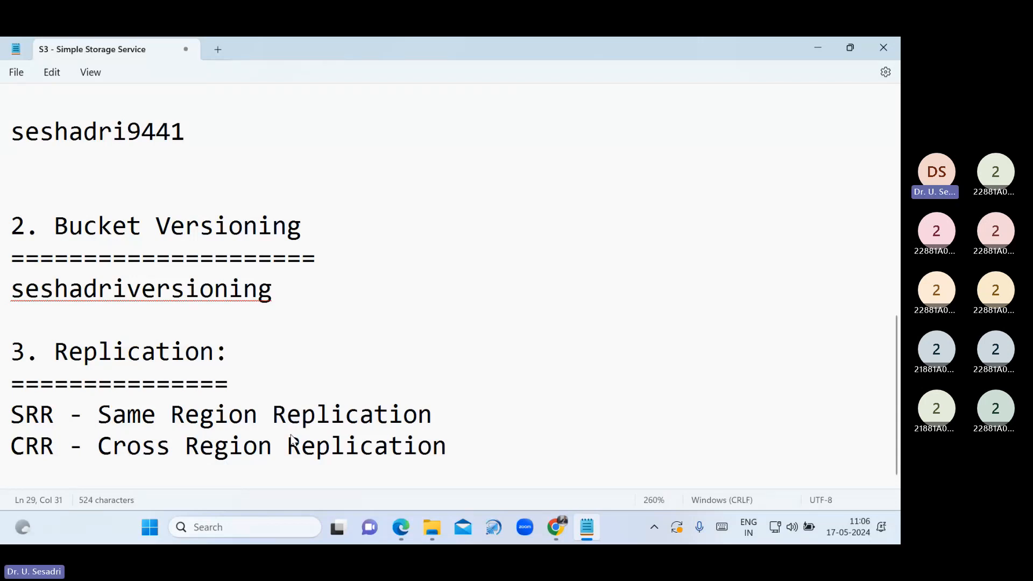
Bring back the Replication PDF, zoom its diagram in three levels, and enable Draw
click(401, 527)
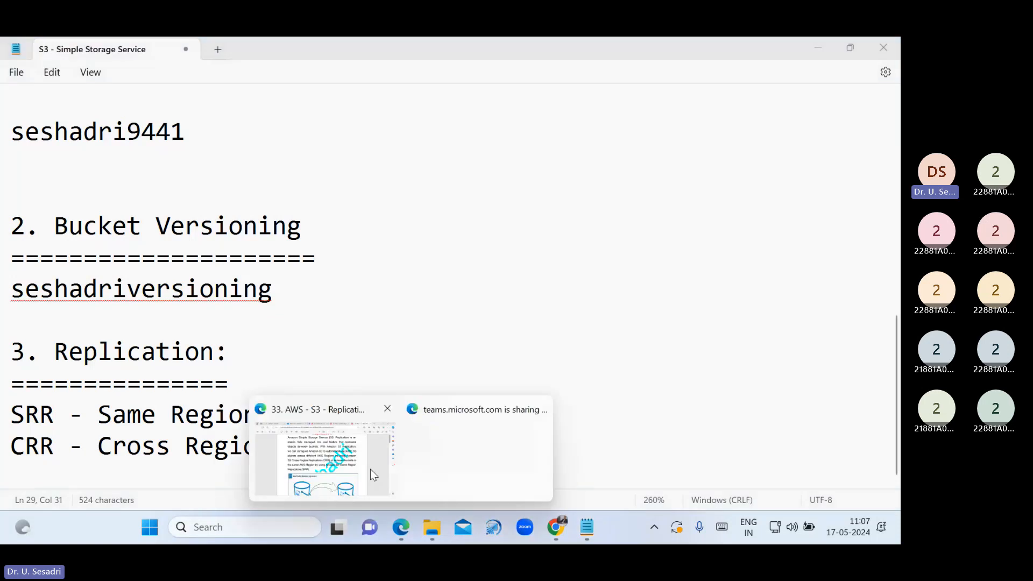
click(370, 469)
scroll(353, 457, down, 3)
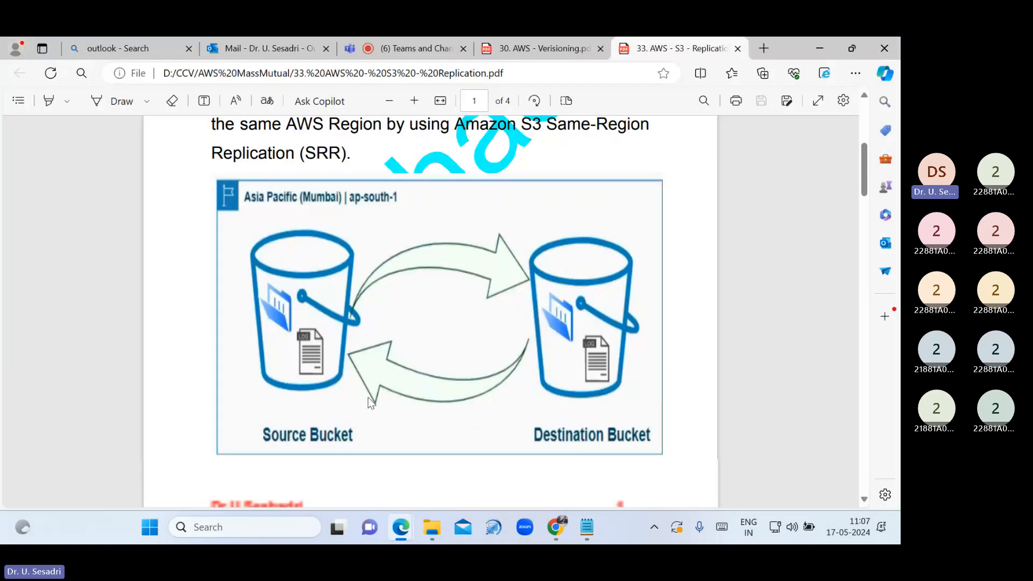
click(413, 102)
click(413, 102)
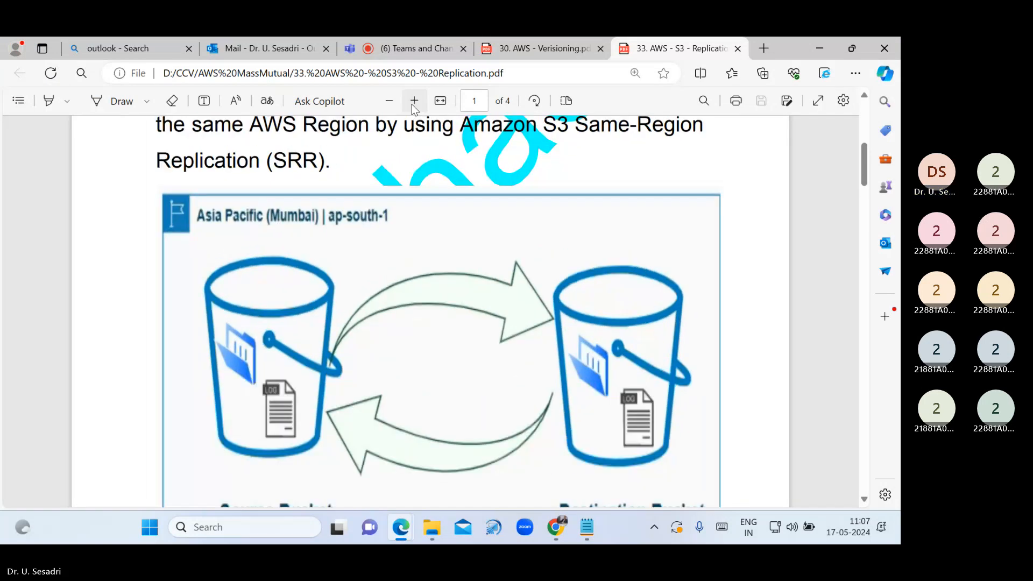
click(413, 102)
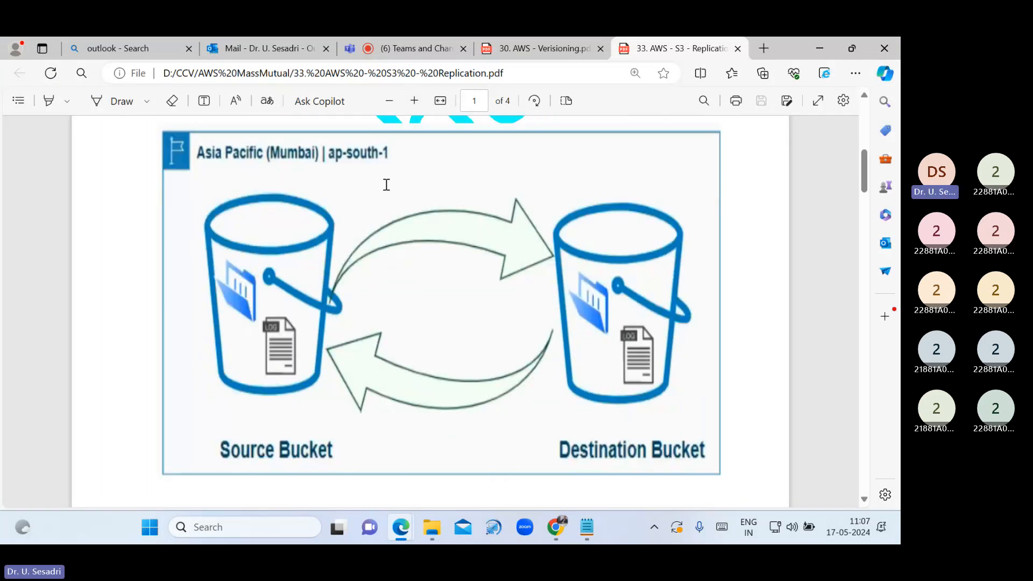
click(124, 106)
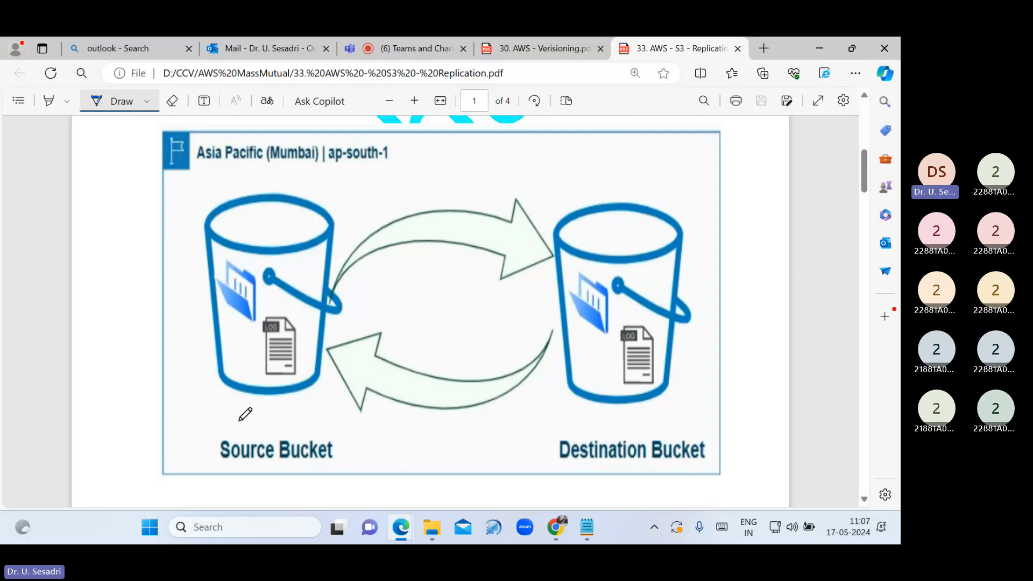
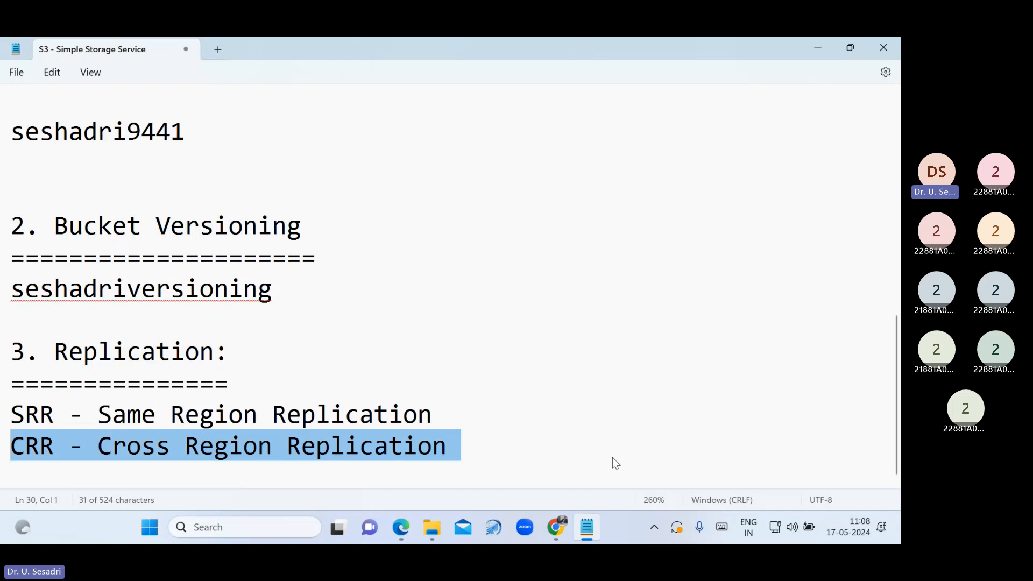
Return to the seshadriversioning bucket's object list and close the leftover browser tabs
click(558, 531)
click(102, 52)
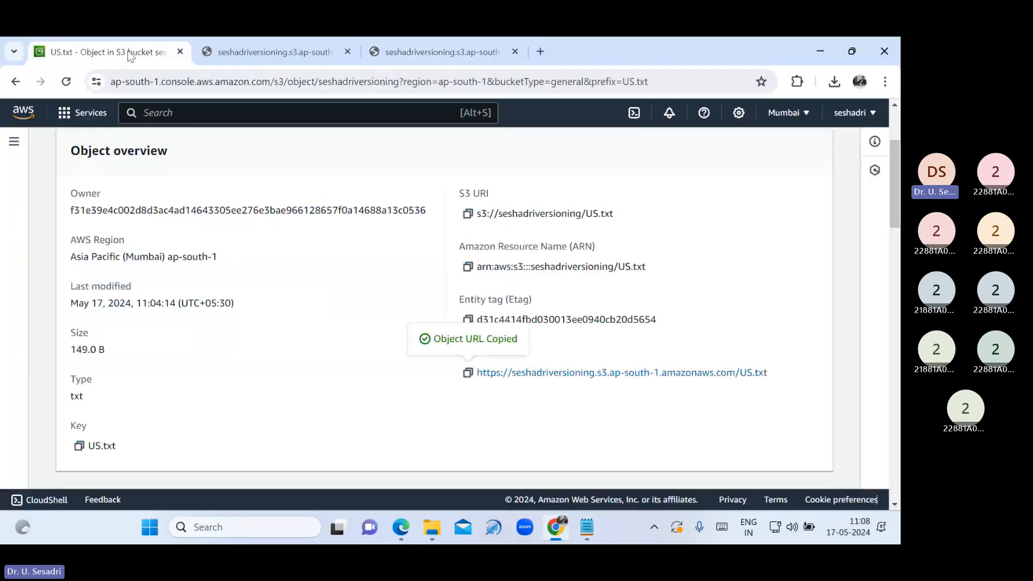
scroll(173, 180, up, 3)
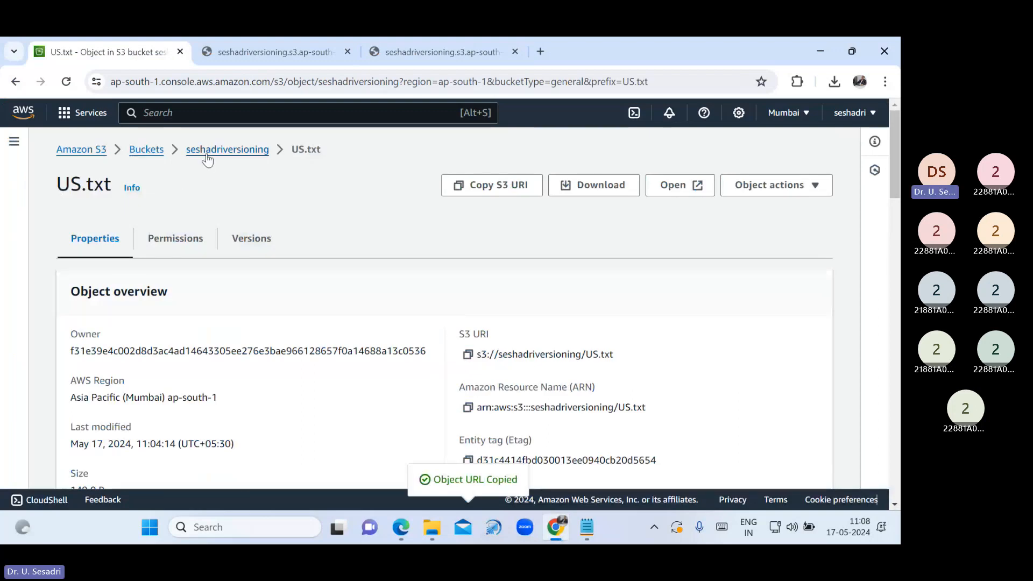
click(227, 149)
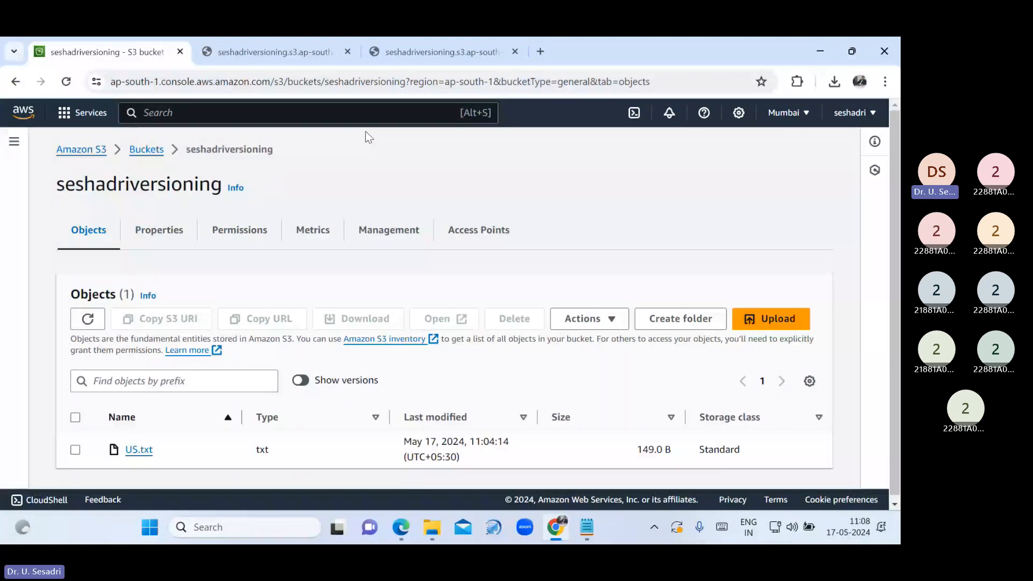
click(352, 51)
click(354, 50)
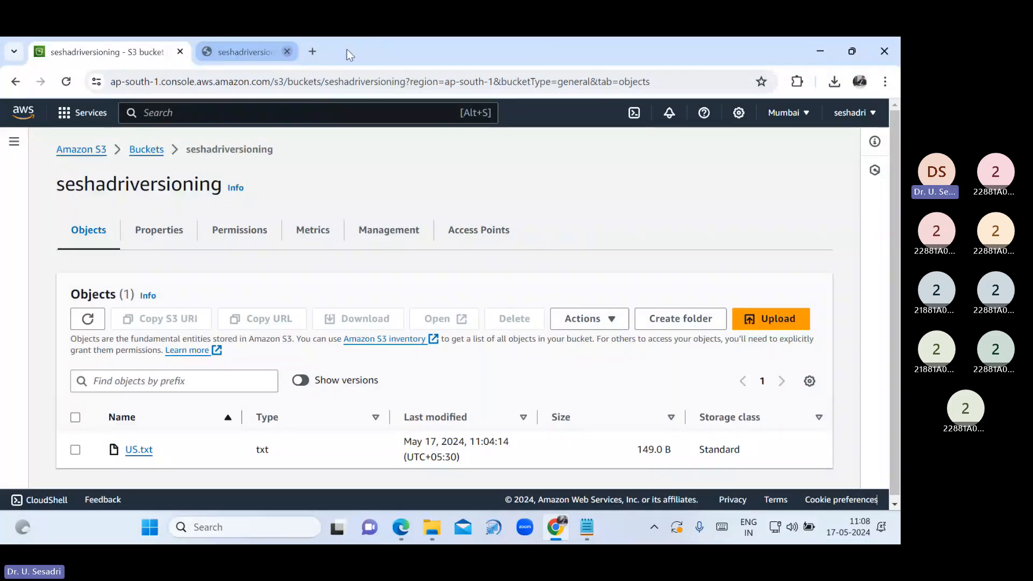
Show versions and permanently delete all six US.txt versions, confirming with 'permanently delete'
click(299, 380)
scroll(279, 399, down, 1)
scroll(161, 377, down, 1)
click(76, 355)
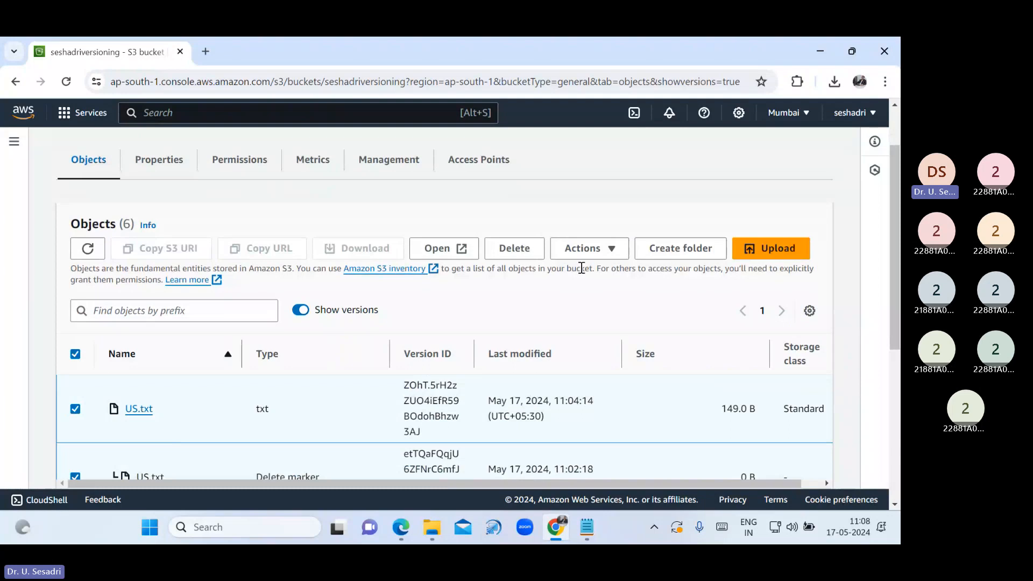
click(535, 249)
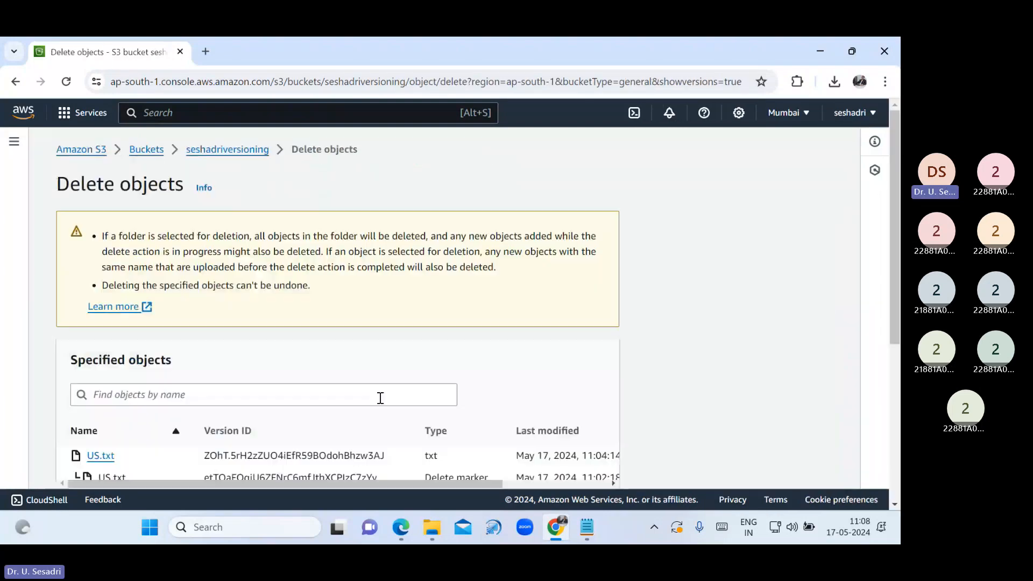
scroll(380, 398, down, 5)
drag(187, 392, 270, 394)
key(ctrl+c)
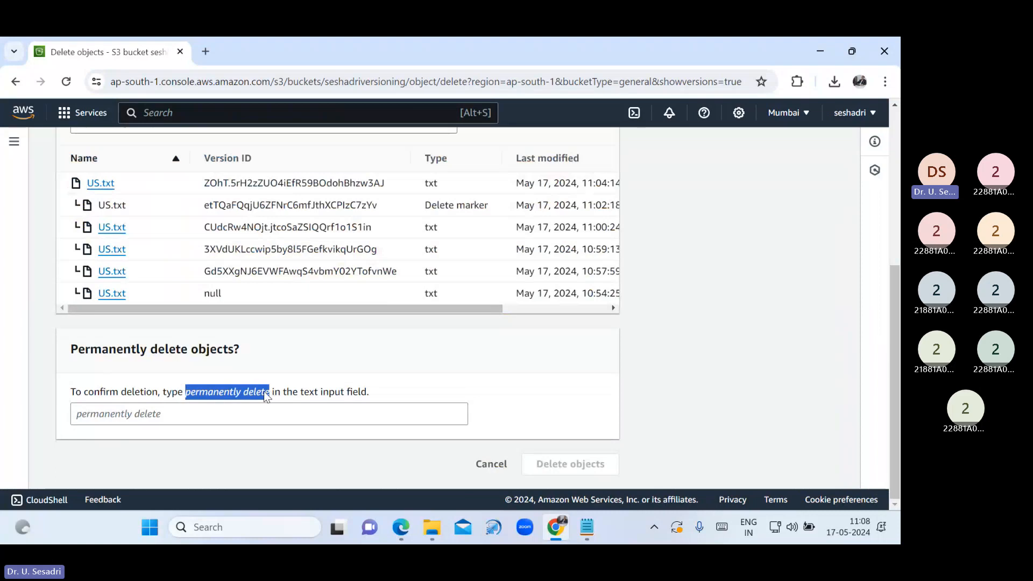
click(251, 415)
key(ctrl+v)
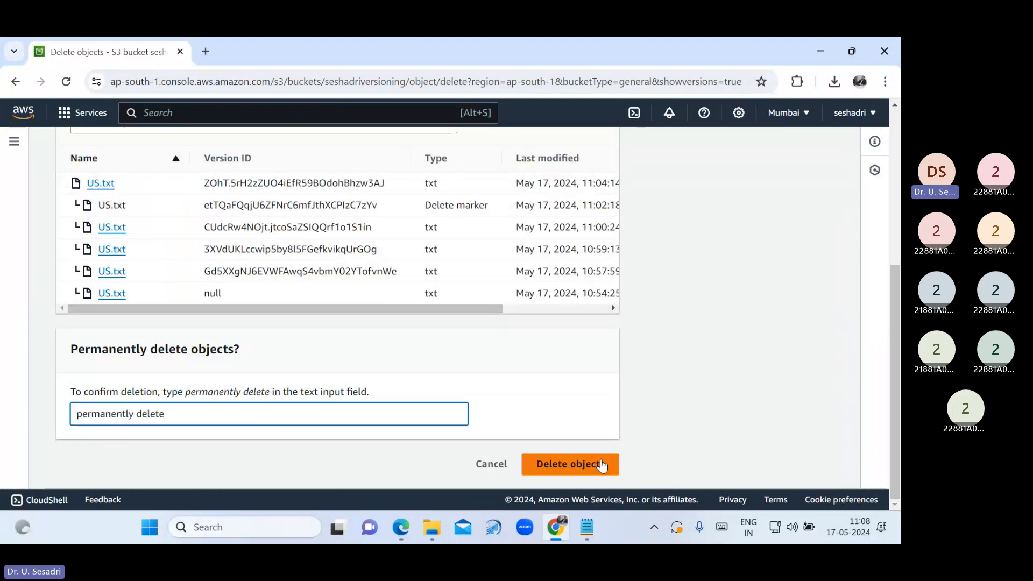
click(601, 465)
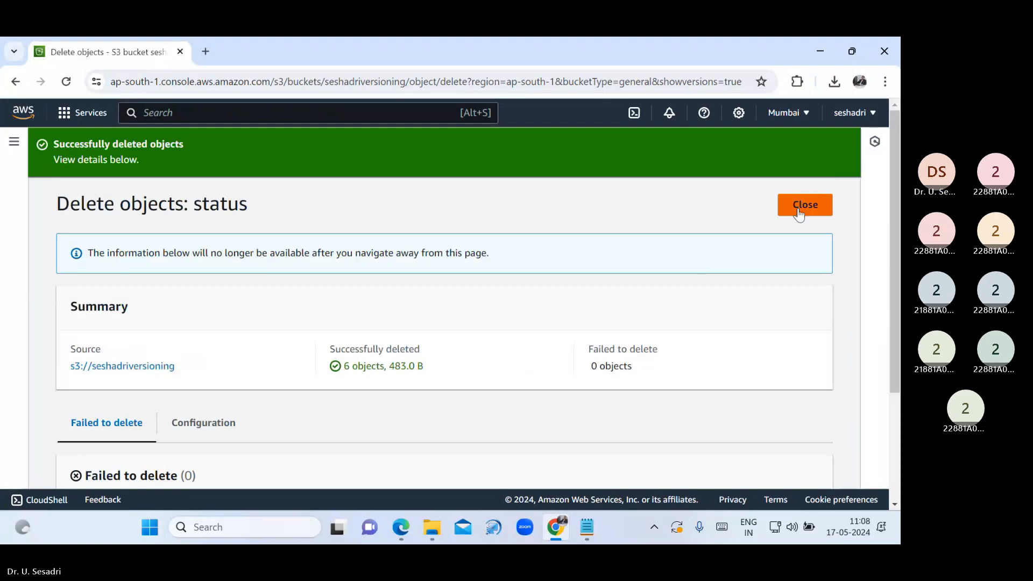
click(799, 207)
Delete the seshadriversioning bucket, confirming with its pasted name
click(146, 143)
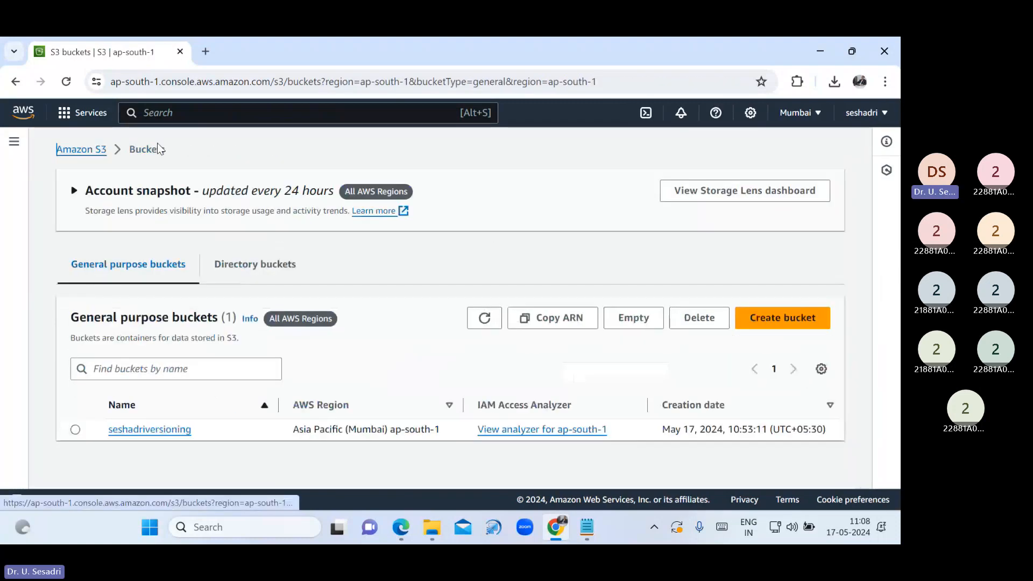
click(75, 430)
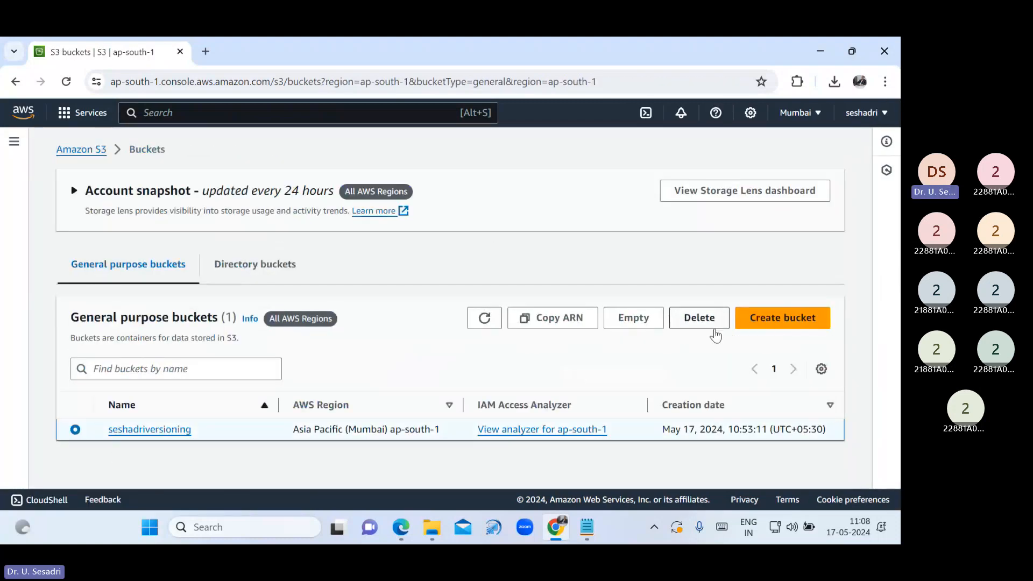
click(699, 318)
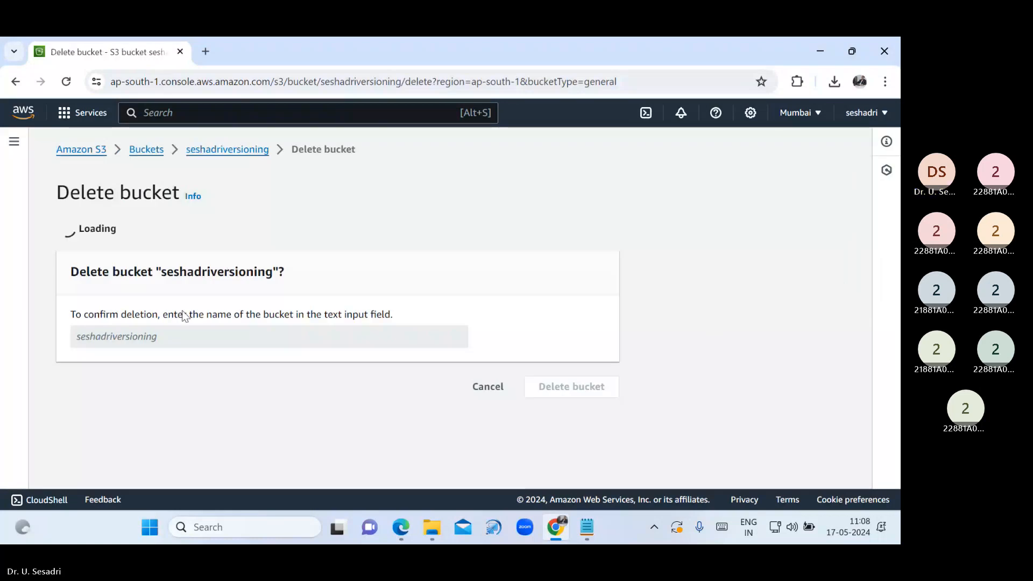
drag(161, 398, 274, 398)
key(ctrl+c)
click(213, 462)
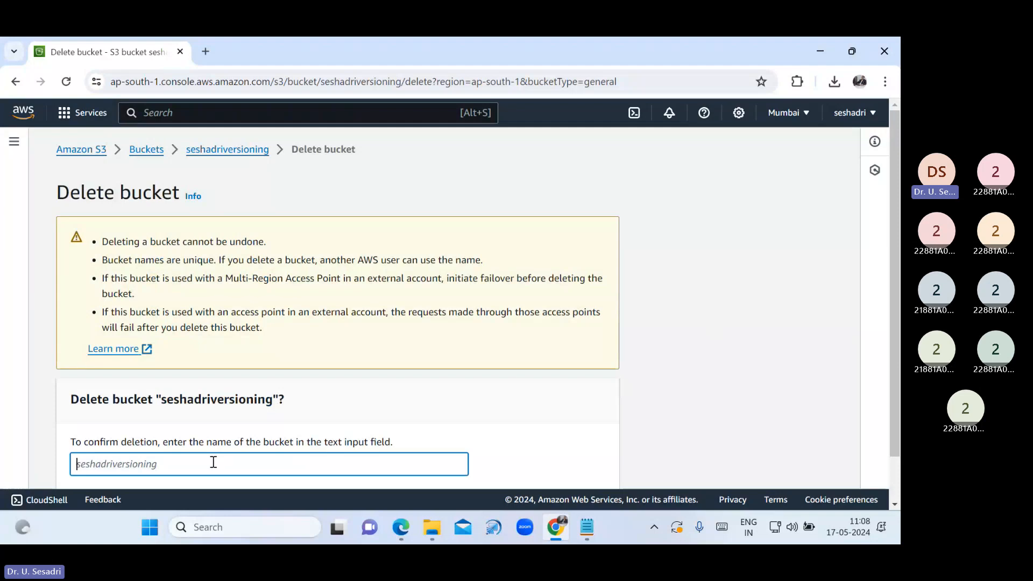
key(ctrl+v)
scroll(543, 482, down, 1)
click(543, 473)
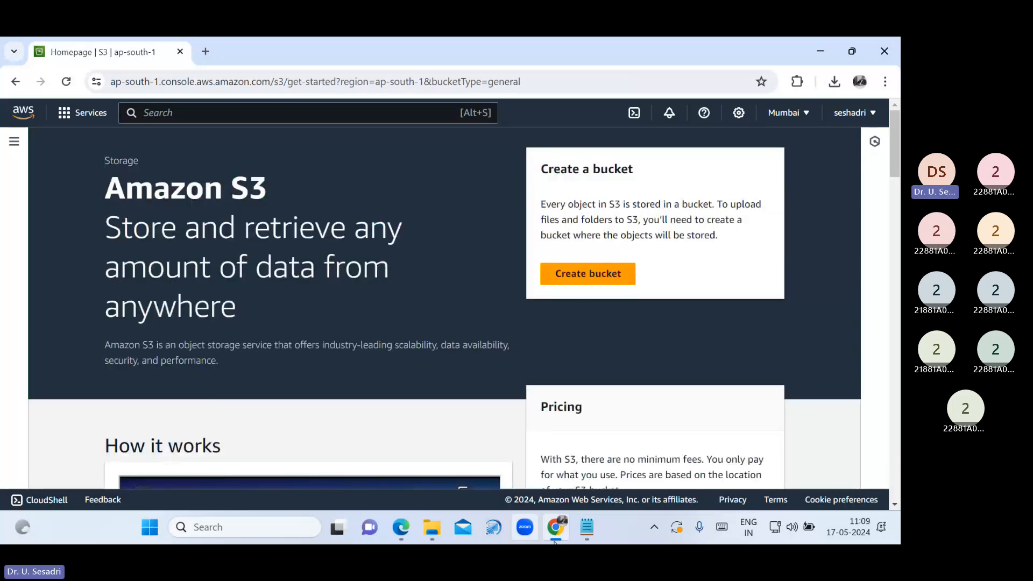
Highlight the Same Region Replication line in the S3 notes, then return to the console
click(586, 527)
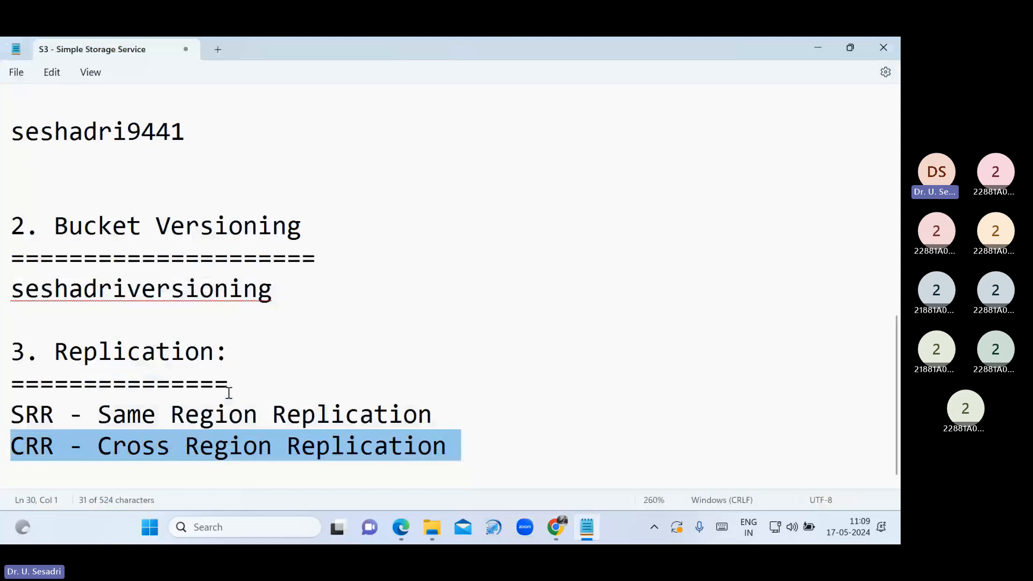
drag(11, 414, 444, 415)
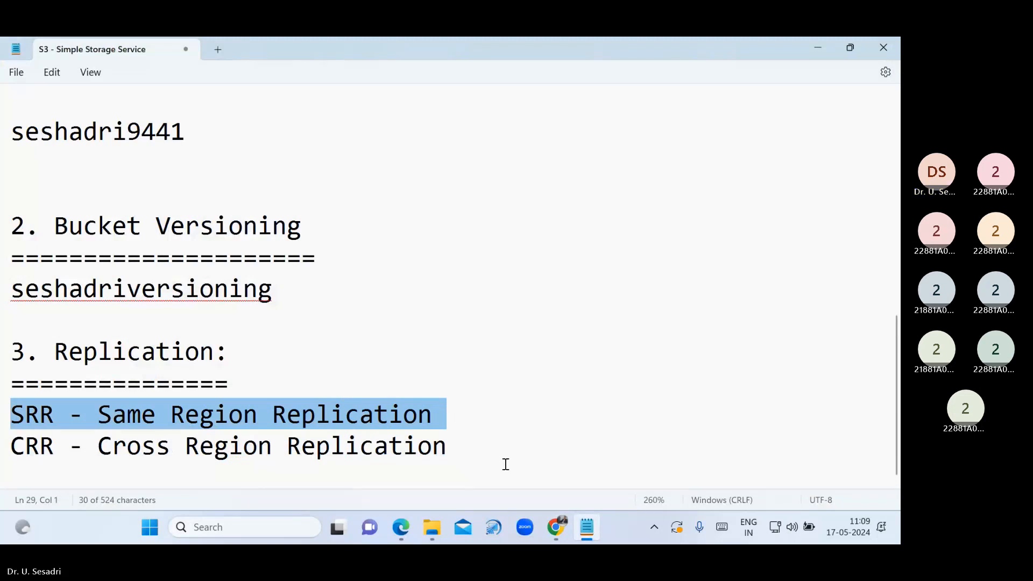
key(Right)
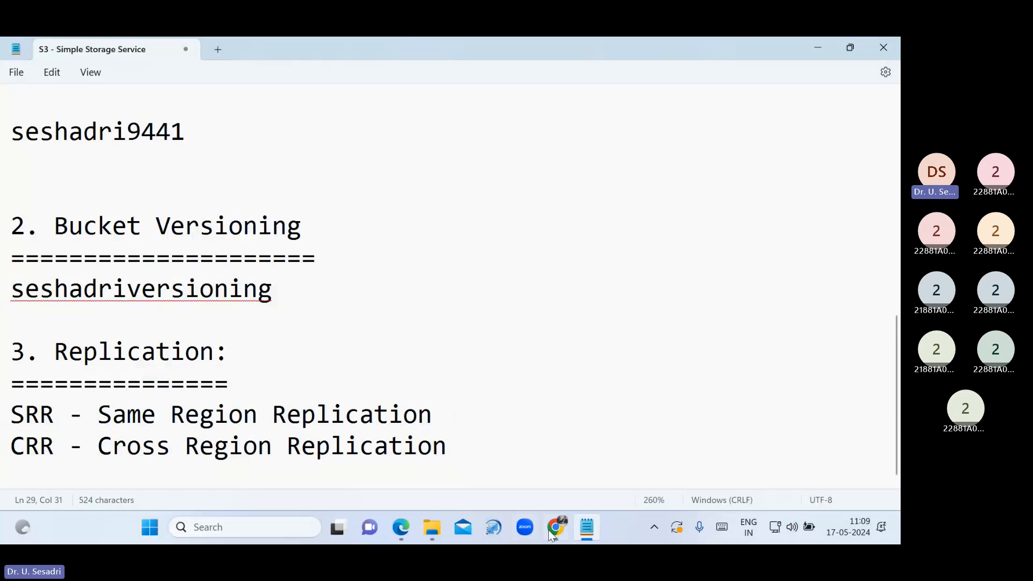
click(551, 531)
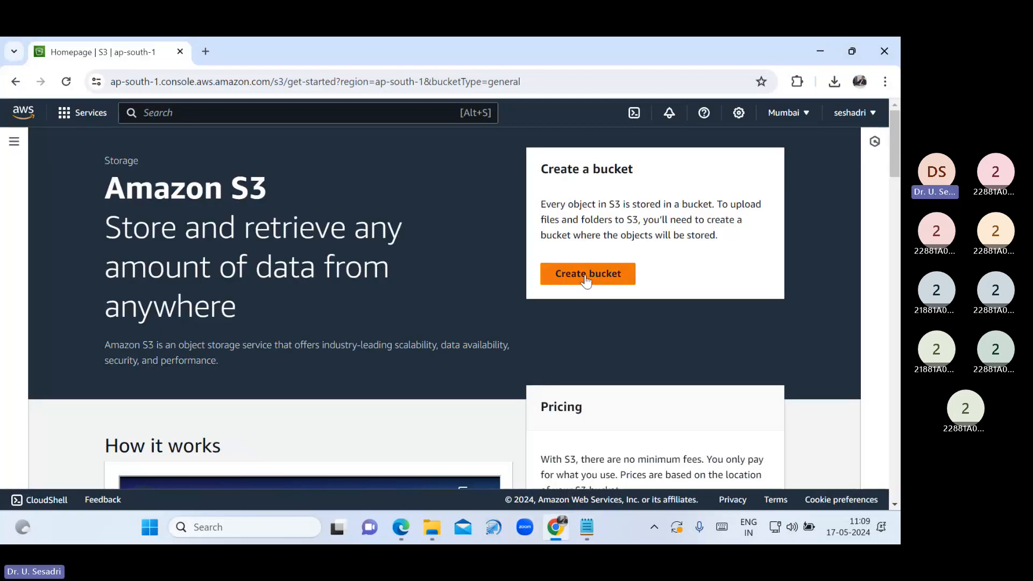
Start a new bucket and name it seshadrisource
click(585, 278)
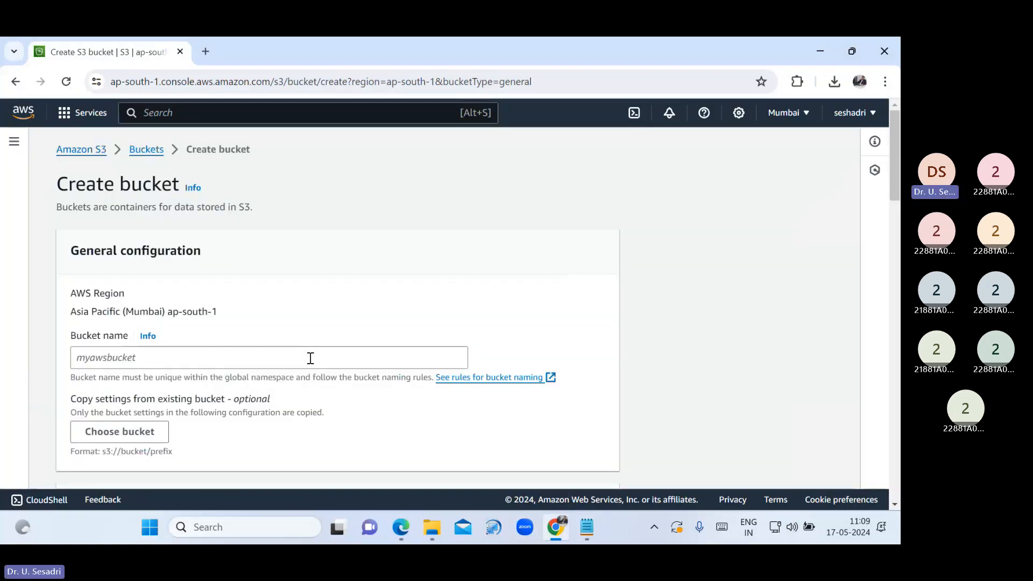
click(311, 357)
text(sesa)
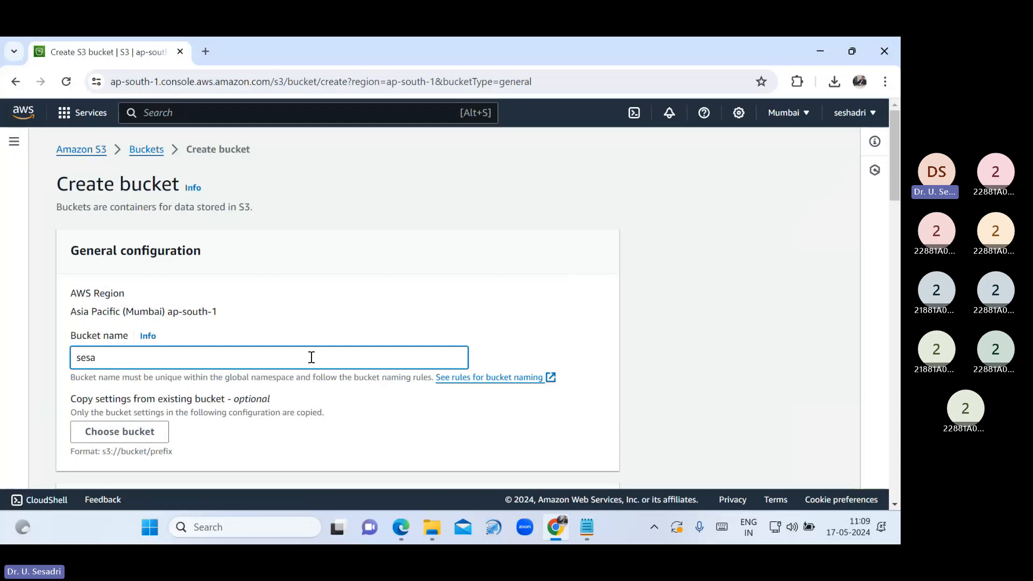
key(BackSpace)
text(h)
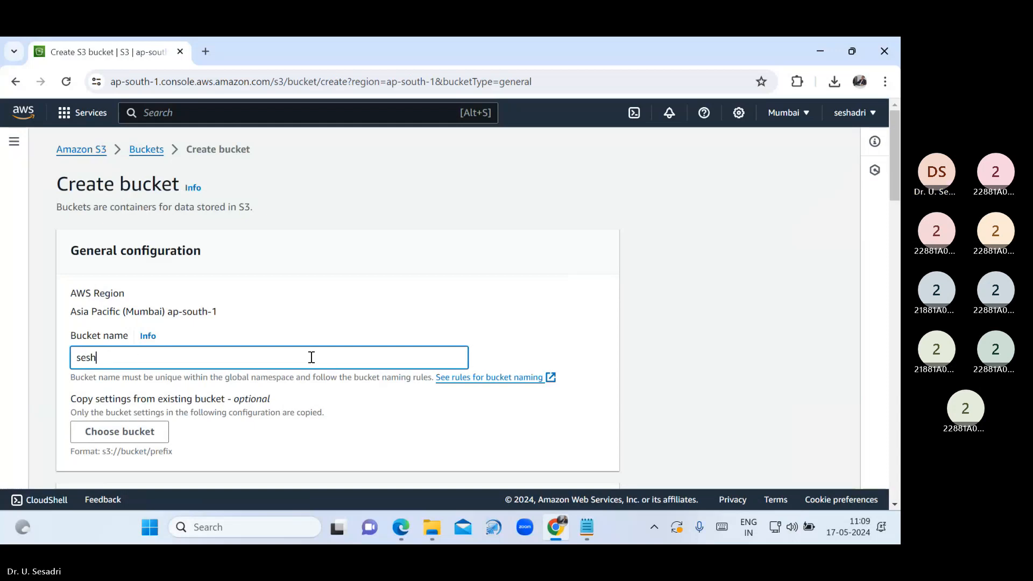
text(adrisource)
Copy the name seshadrisource into the notes below the CRR line
drag(160, 350, 23, 362)
key(ctrl+c)
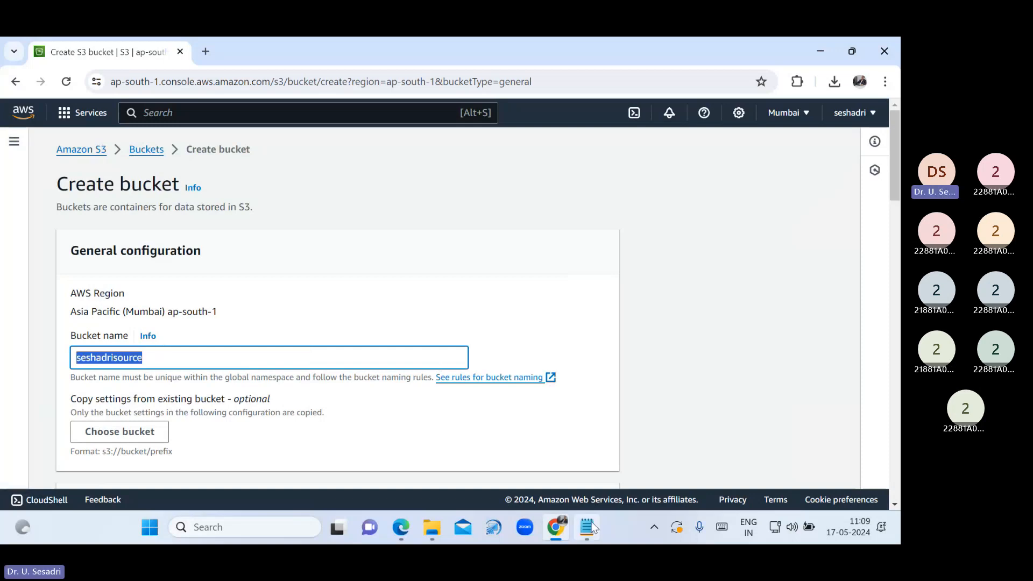
click(591, 528)
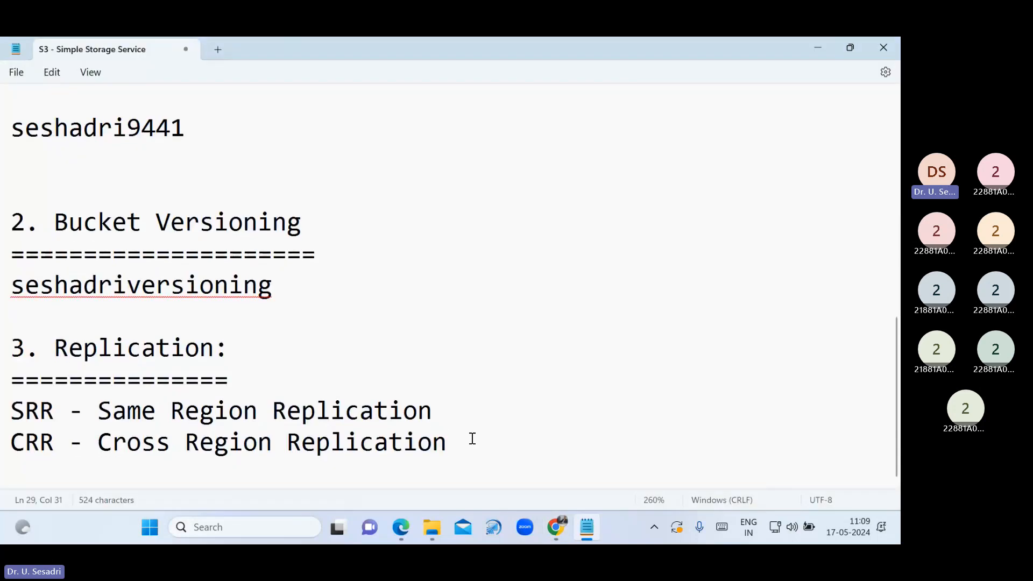
key(Return)
key(Return)
key(ctrl+v)
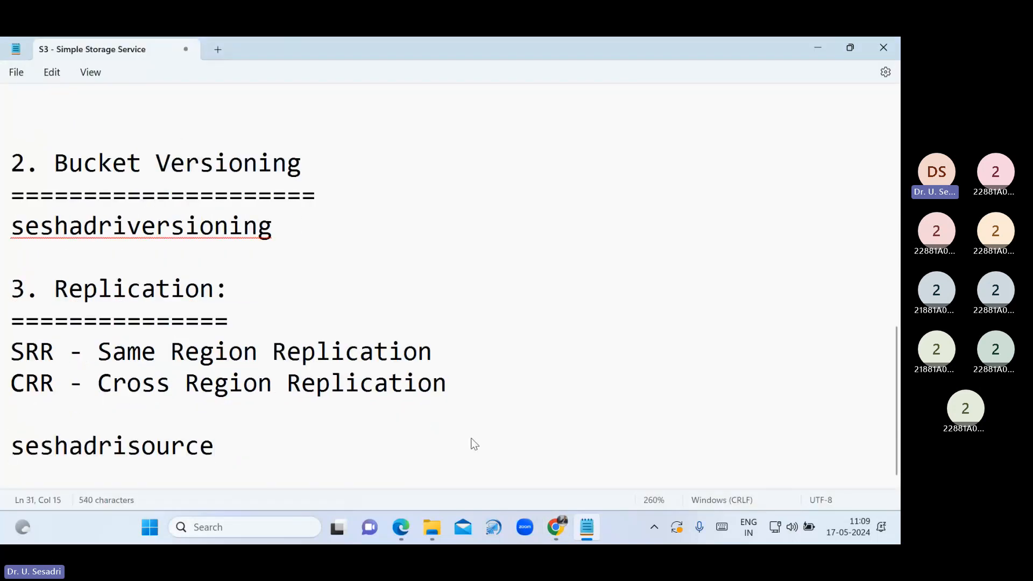
key(Return)
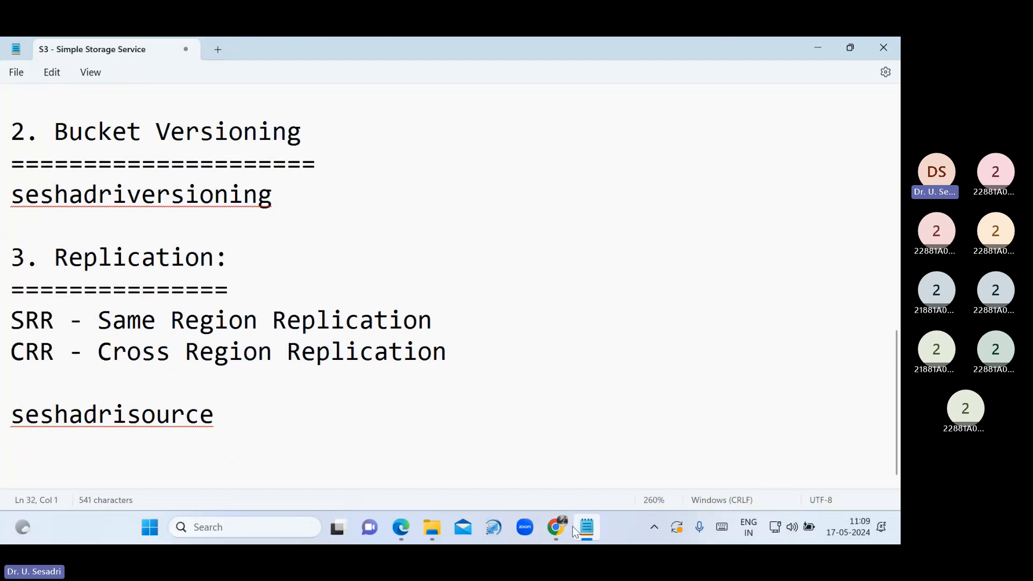
click(559, 527)
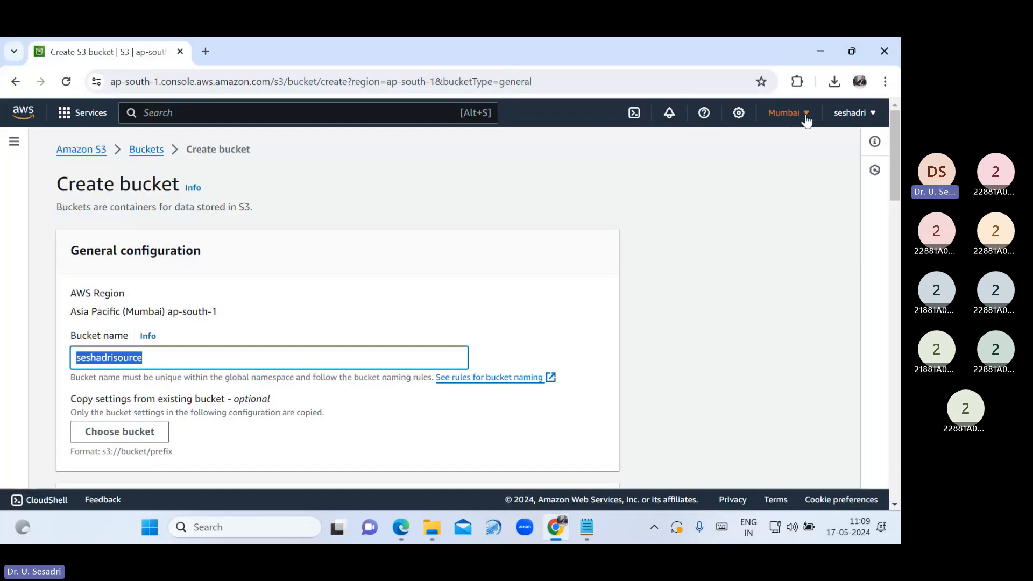
Enable ACLs on seshadrisource, turn off Block all public access, and acknowledge the public-access risk
click(570, 345)
scroll(510, 383, down, 4)
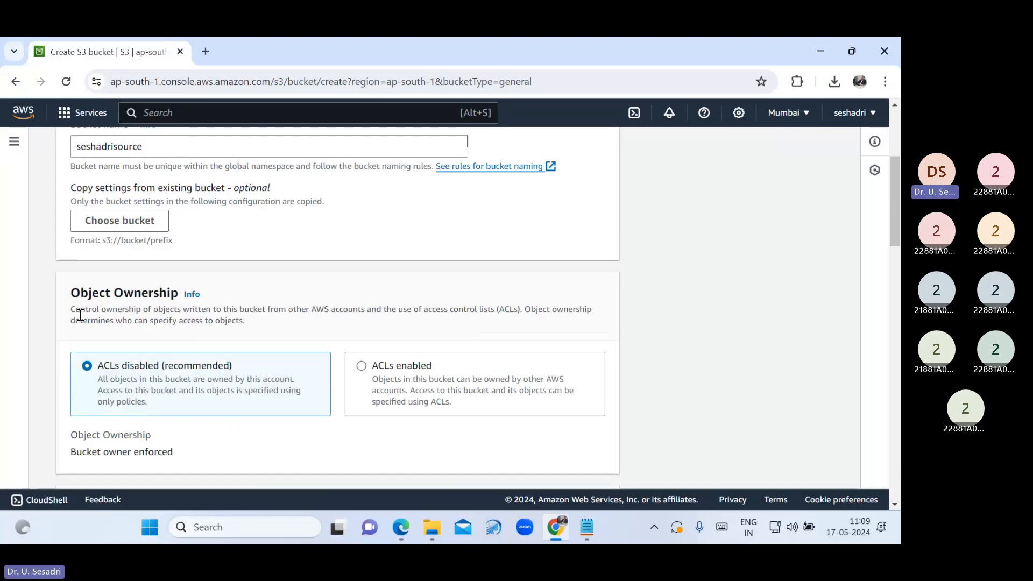
click(377, 377)
scroll(71, 248, down, 5)
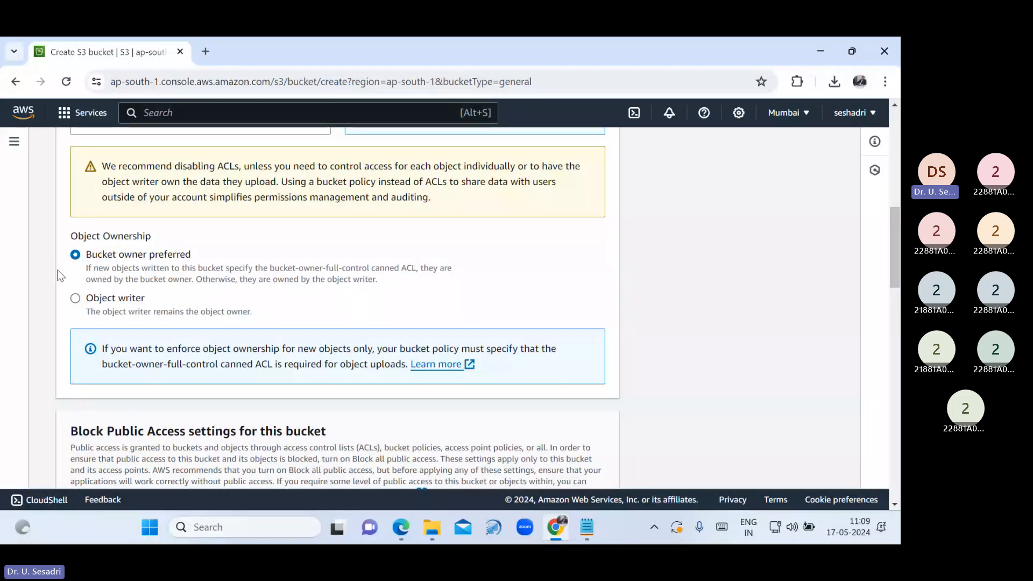
scroll(265, 405, down, 3)
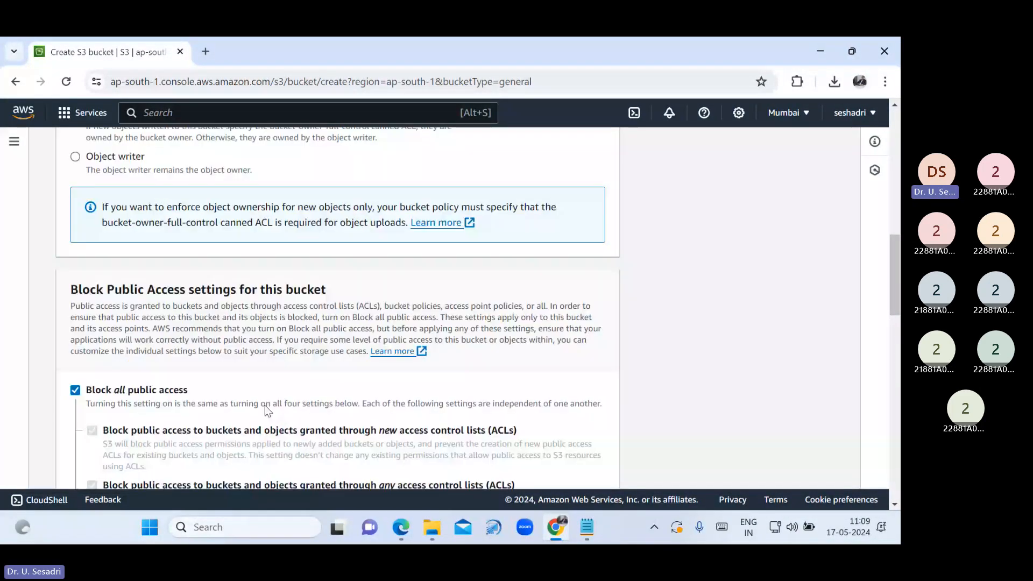
scroll(265, 405, down, 1)
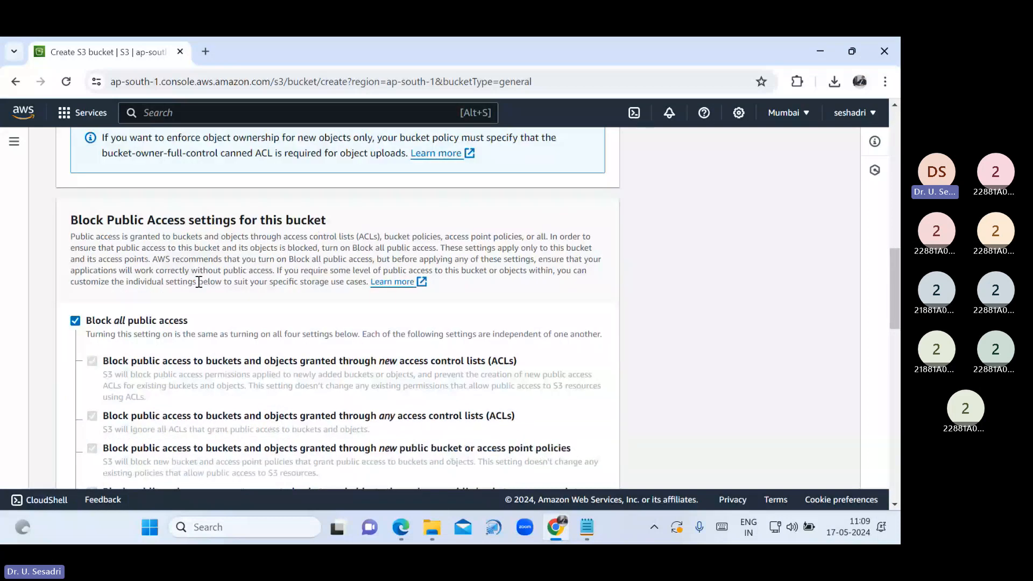
click(75, 322)
scroll(175, 362, down, 4)
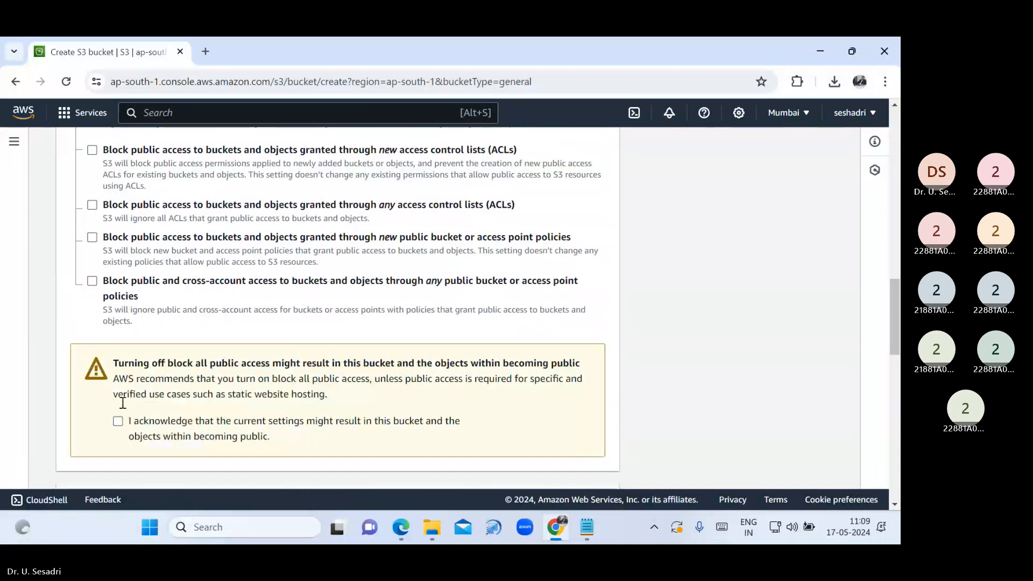
click(118, 421)
scroll(532, 382, down, 3)
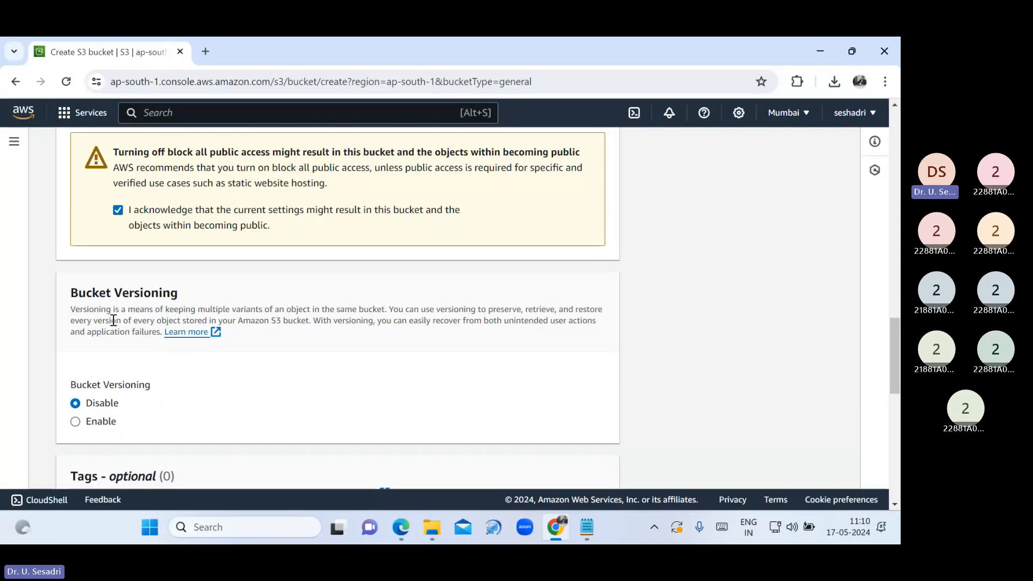
click(595, 527)
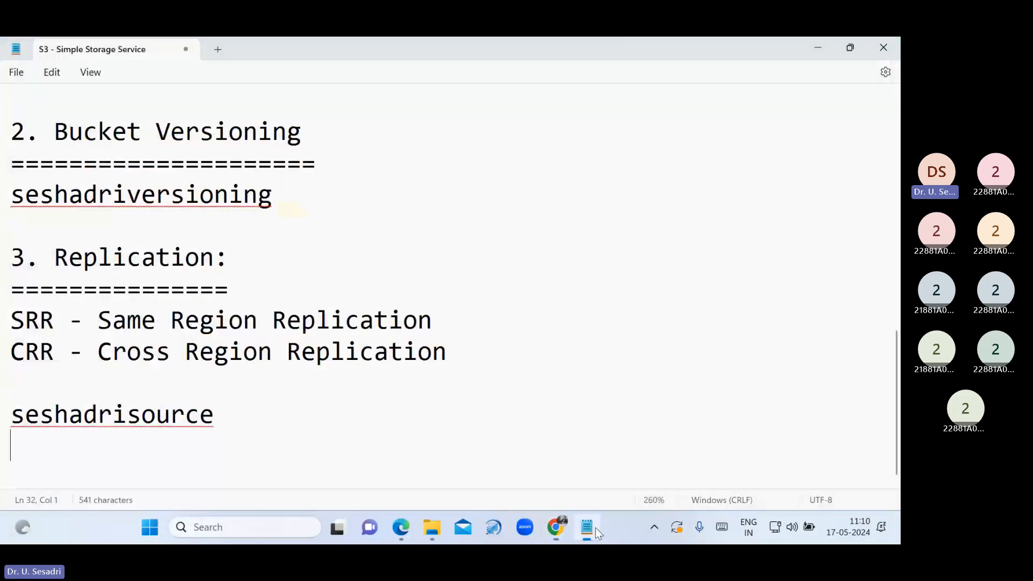
Write 'Enable Bucket Versioning Feature' as a new line under the Replication heading
click(249, 290)
key(Return)
key(Return)
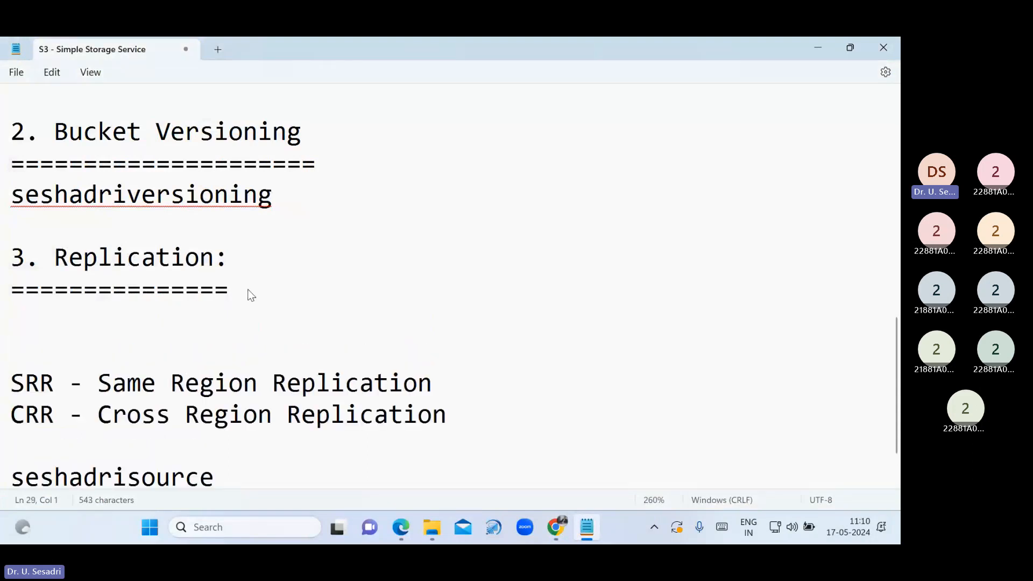
text(Version)
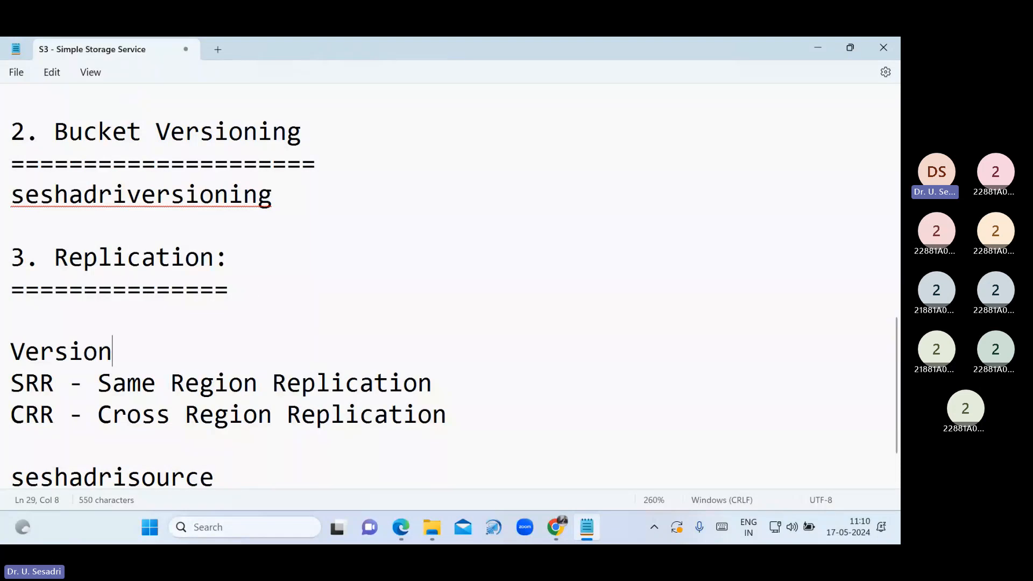
text(ing Feature)
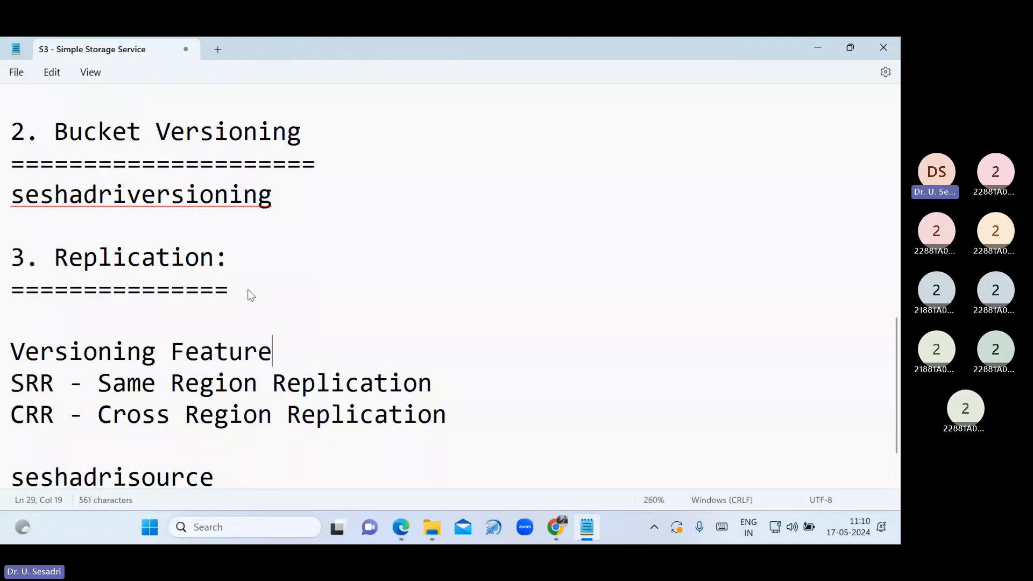
key(Home)
text(Enable )
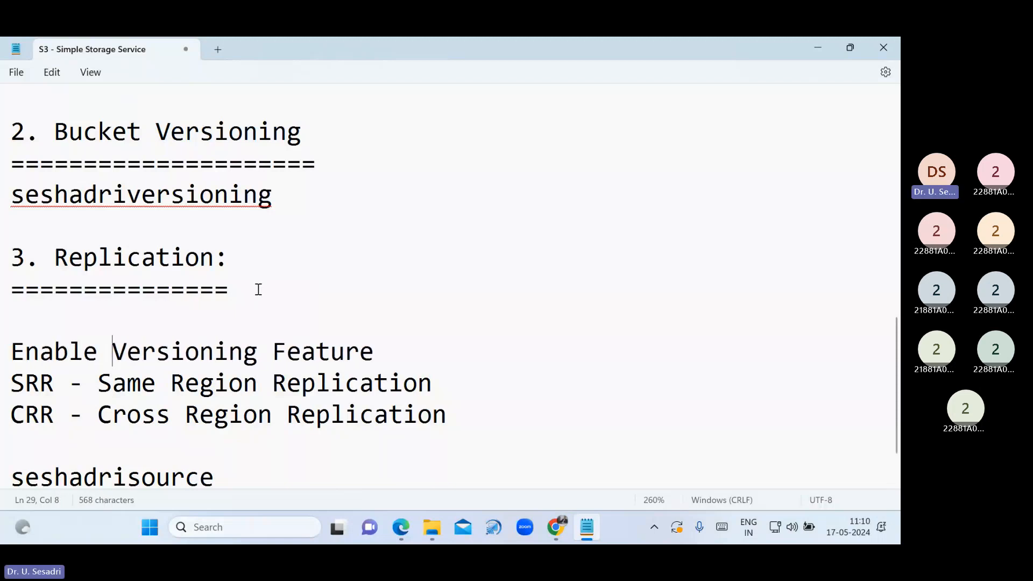
text(Bucket)
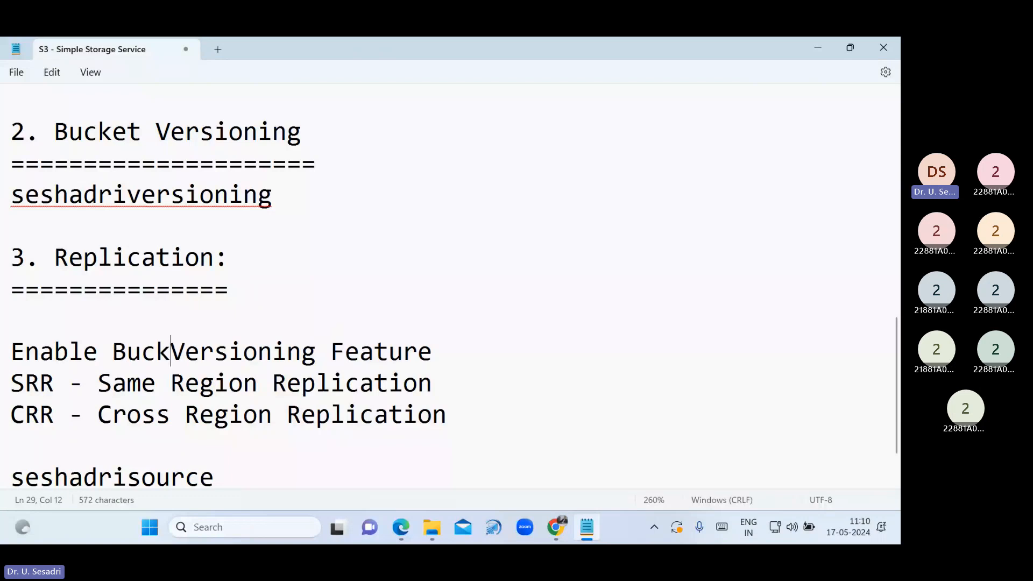
click(497, 362)
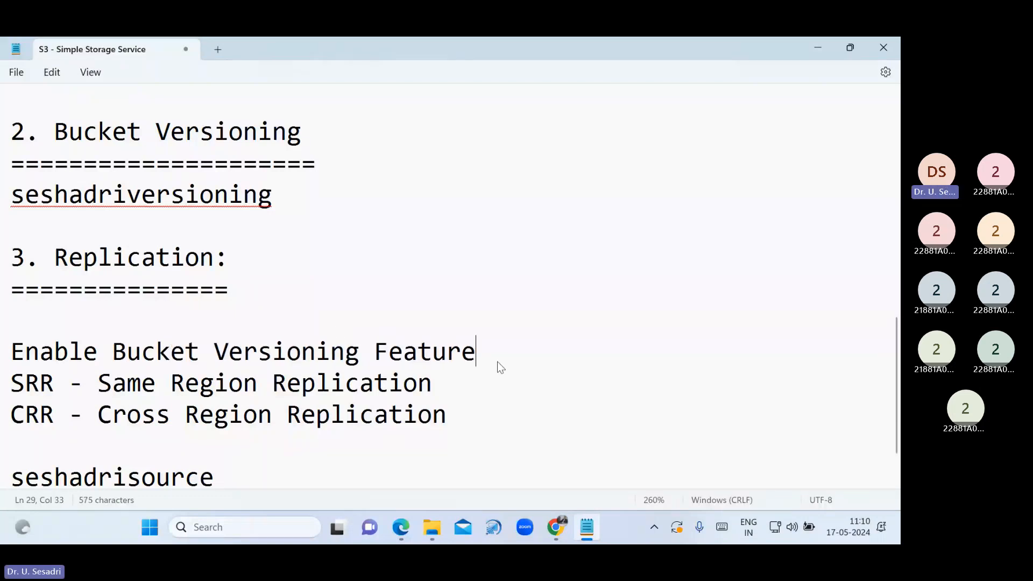
key(Return)
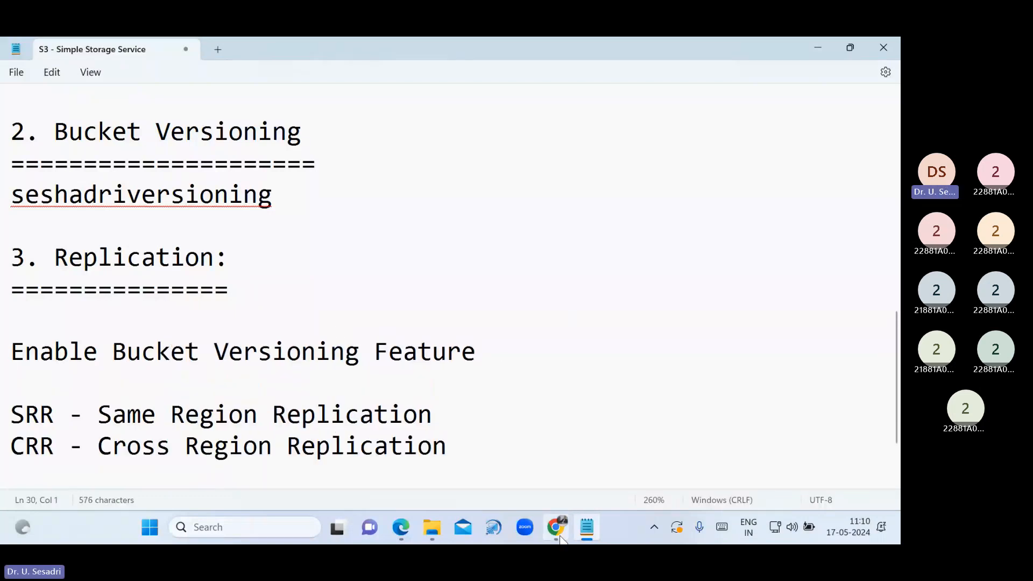
click(559, 537)
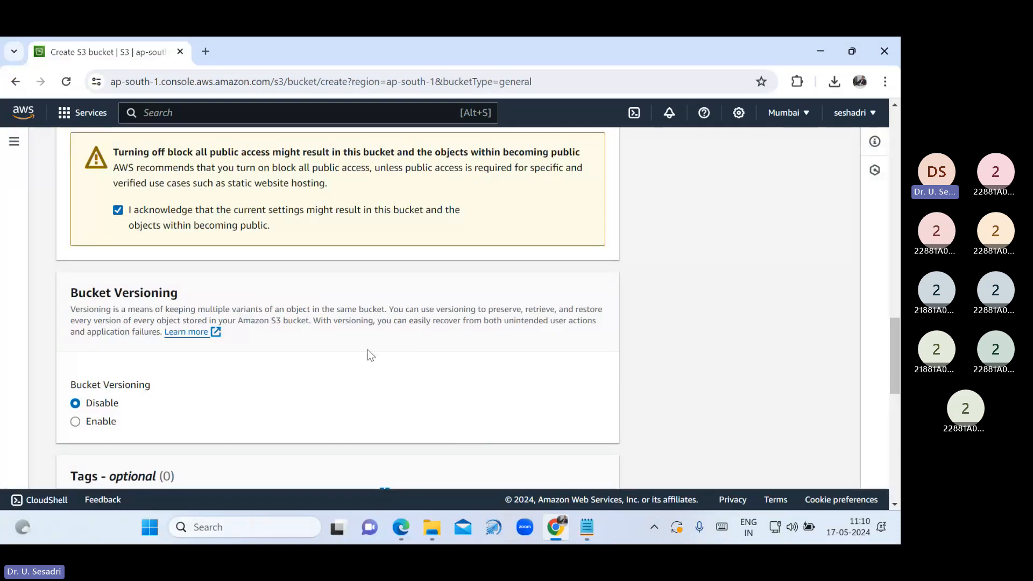
Enable Bucket Versioning and create seshadrisource in Mumbai (ap-south-1), then begin a second bucket
click(99, 425)
scroll(283, 383, down, 5)
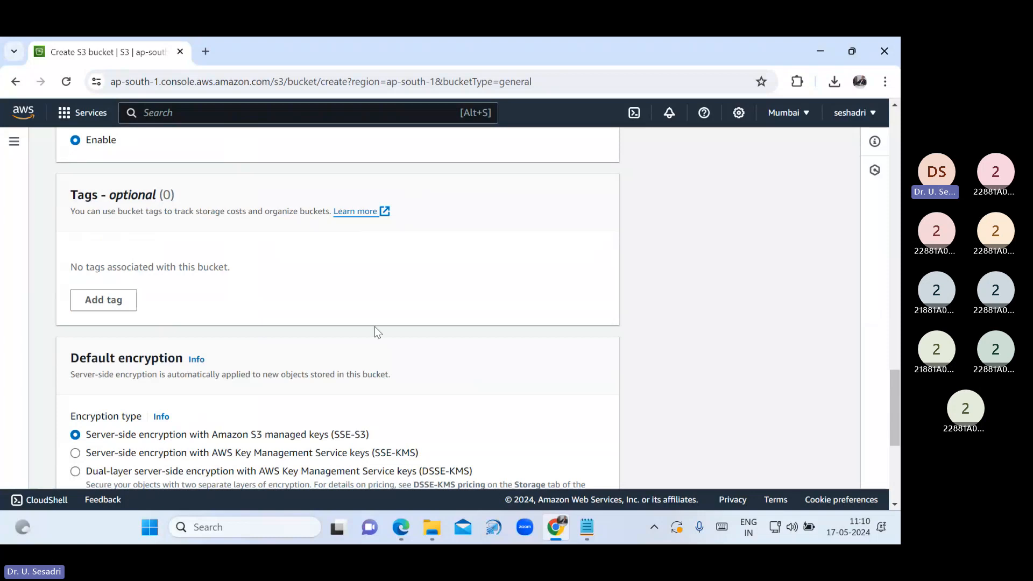
scroll(374, 327, down, 5)
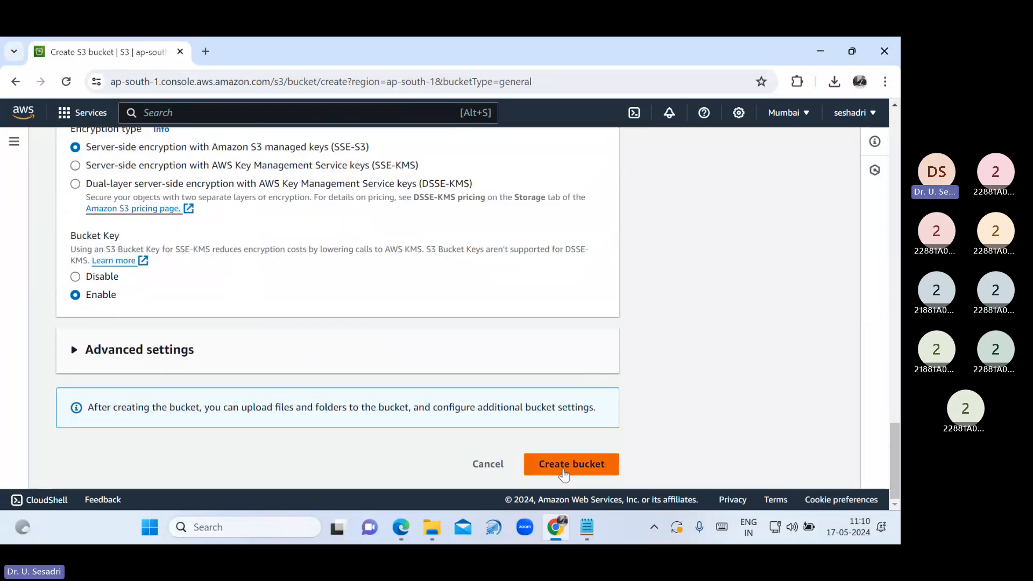
click(563, 470)
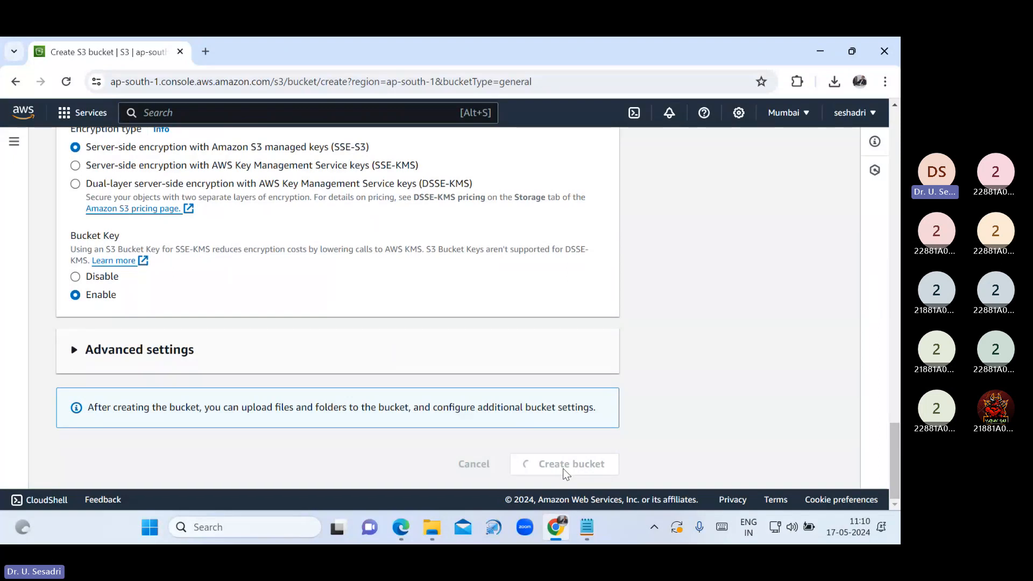
scroll(224, 469, down, 1)
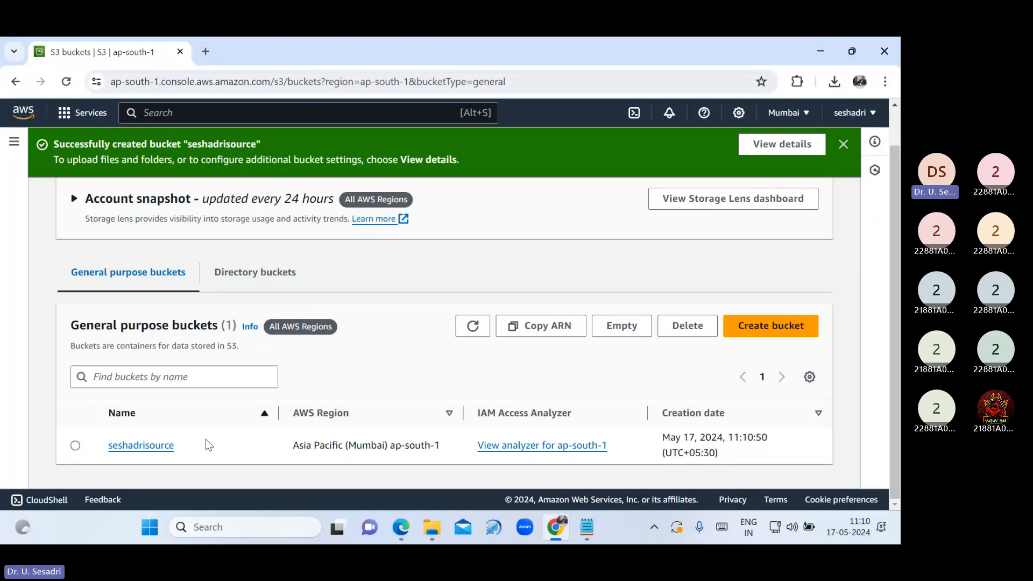
click(842, 144)
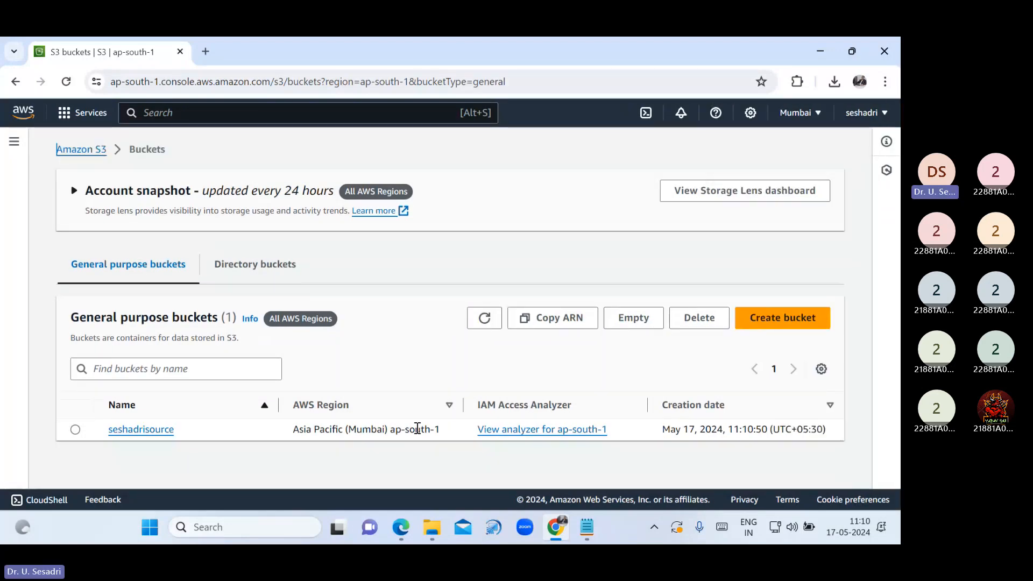
drag(440, 429, 295, 429)
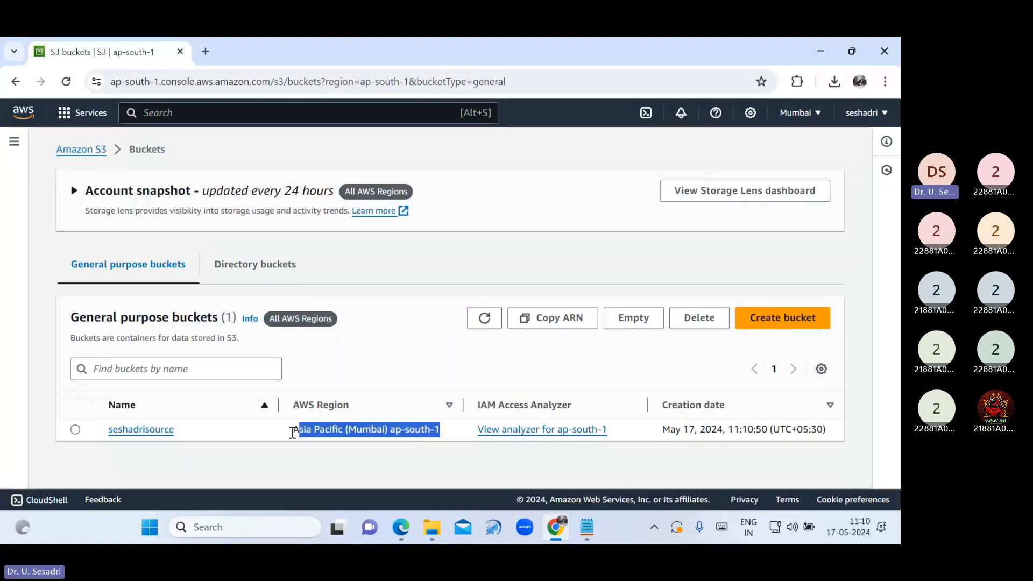
click(285, 433)
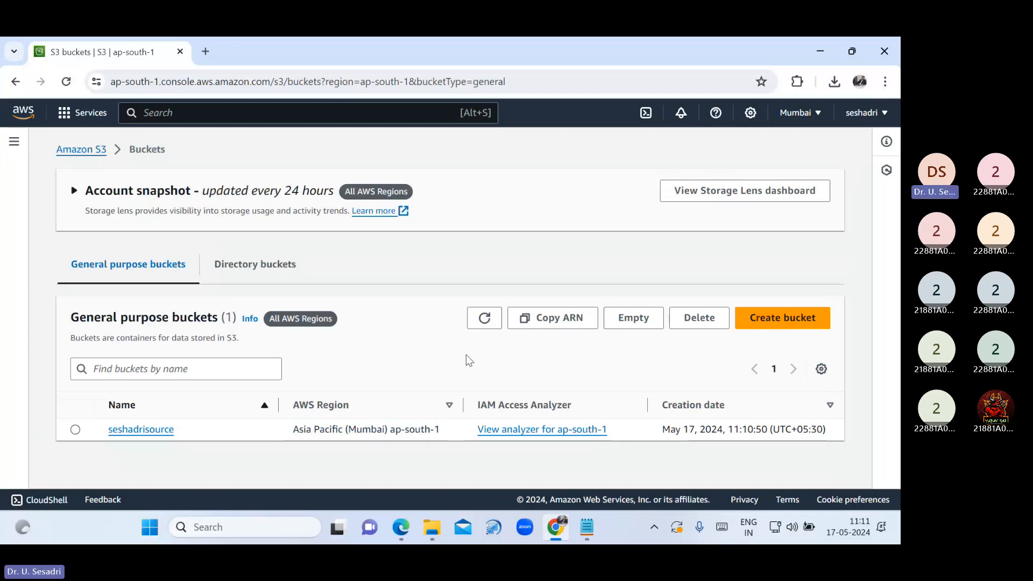
click(790, 318)
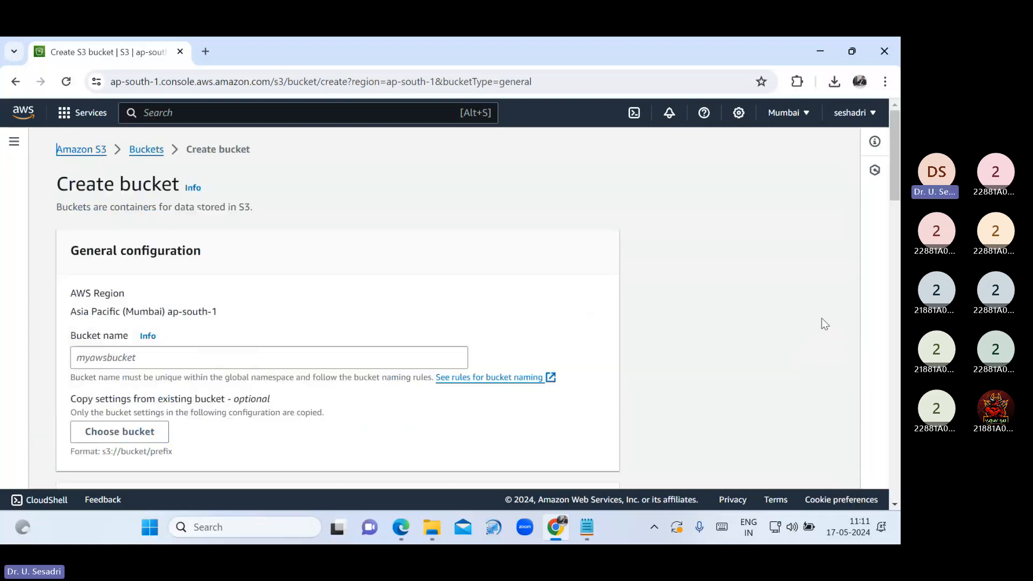
Name the second bucket seshadridestionation and paste that name into the notes below seshadrisource
click(264, 357)
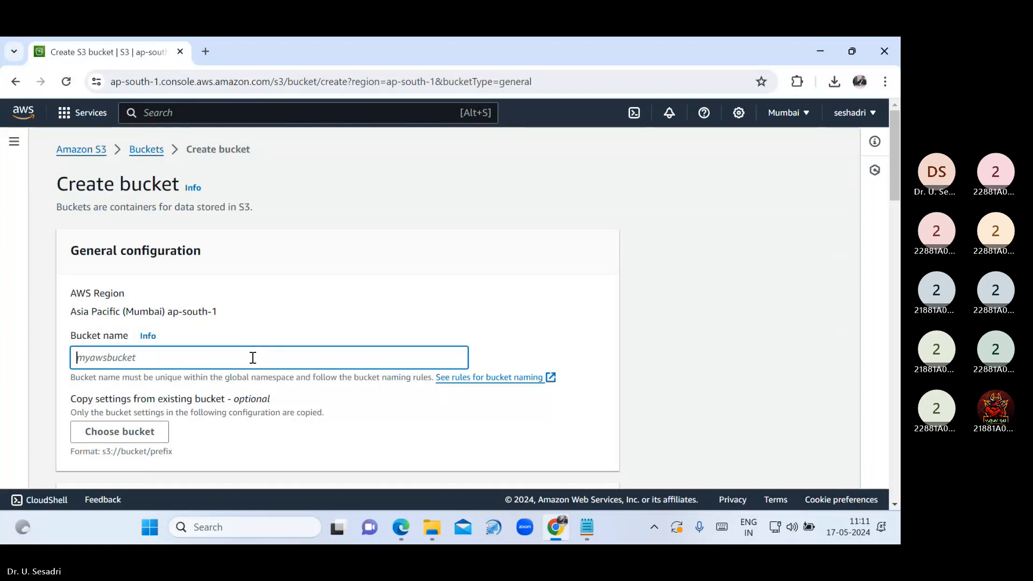
text(seshadridestiona)
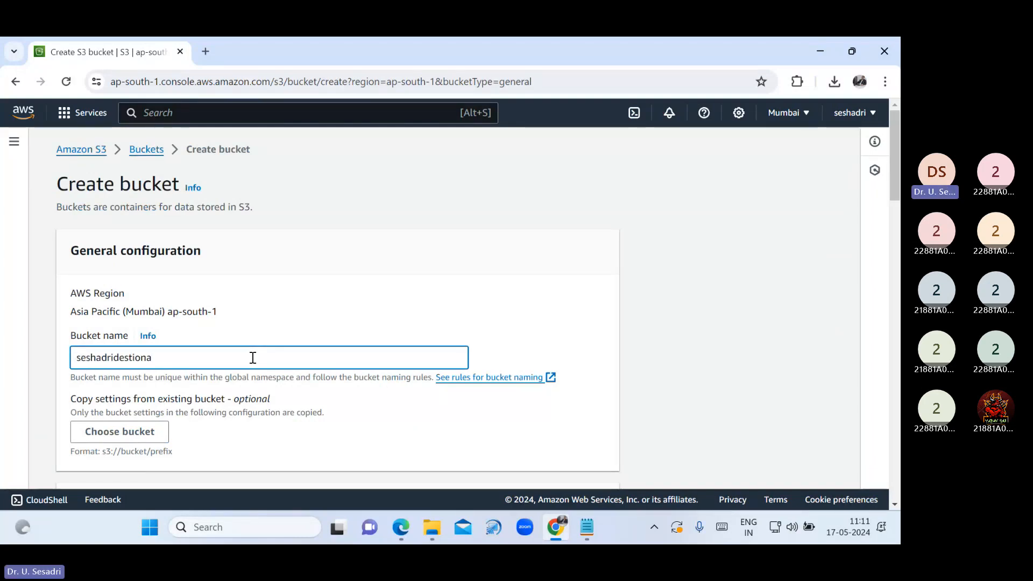
text(tion)
drag(253, 357, 2, 358)
key(ctrl+c)
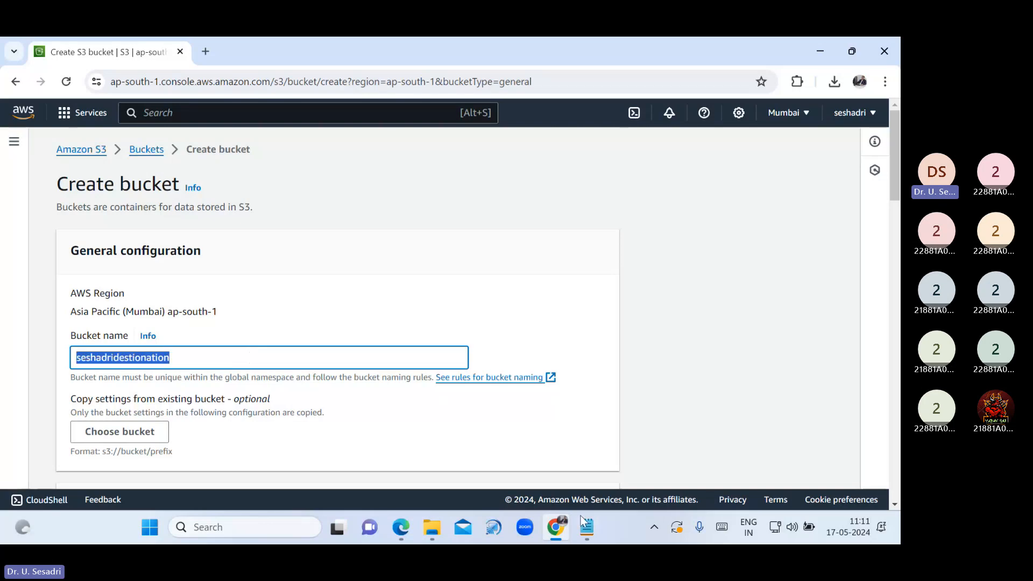
click(582, 519)
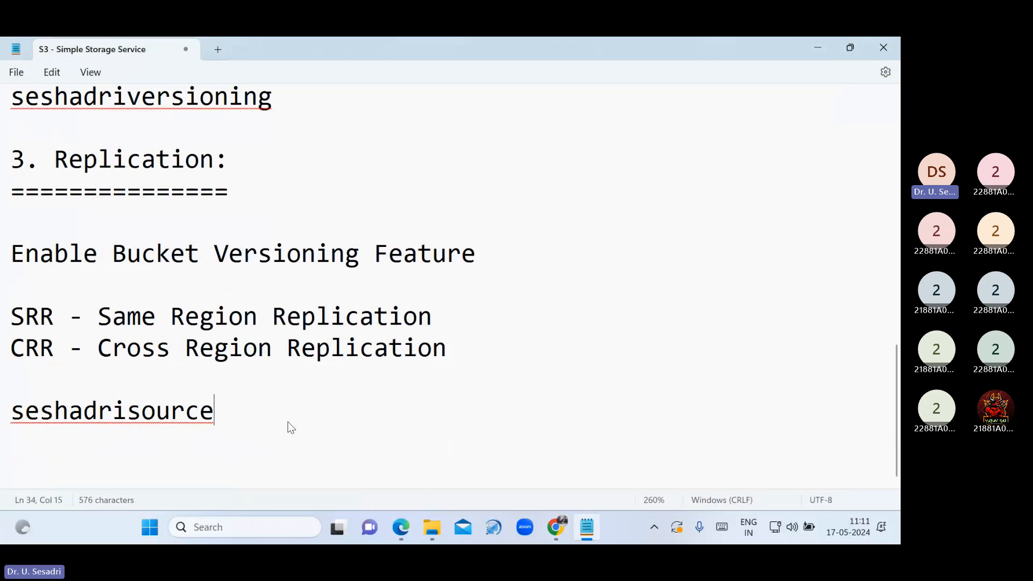
key(Return)
key(ctrl+v)
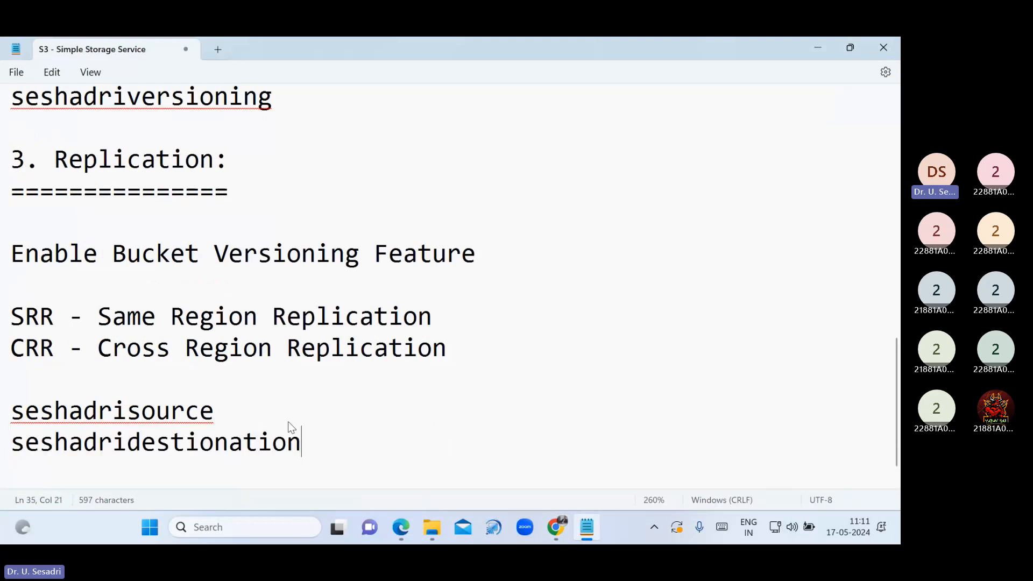
click(555, 527)
scroll(258, 403, down, 2)
Enable ACLs, unblock all public access, and create the seshadridestionation bucket
scroll(54, 218, down, 3)
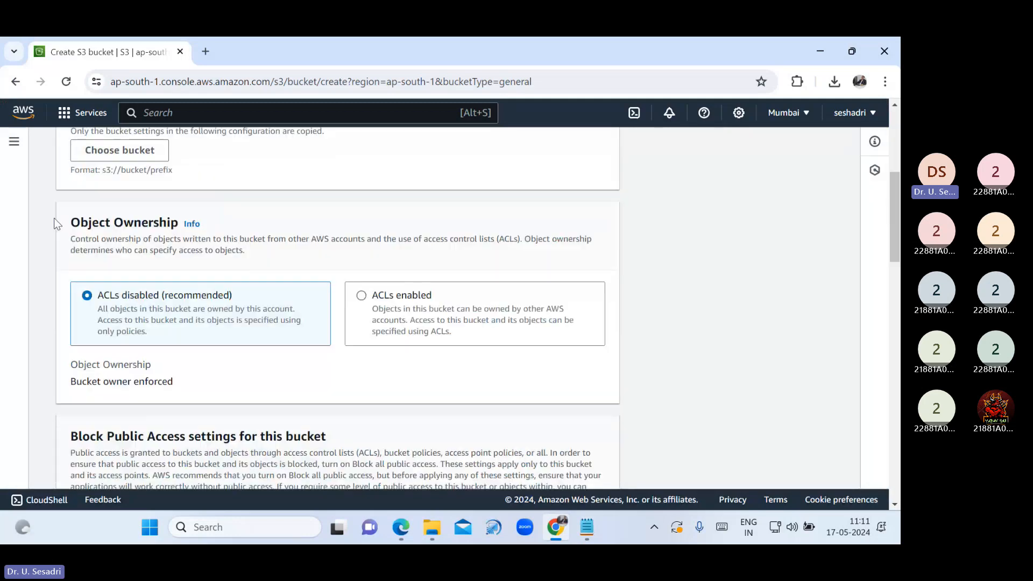
click(363, 295)
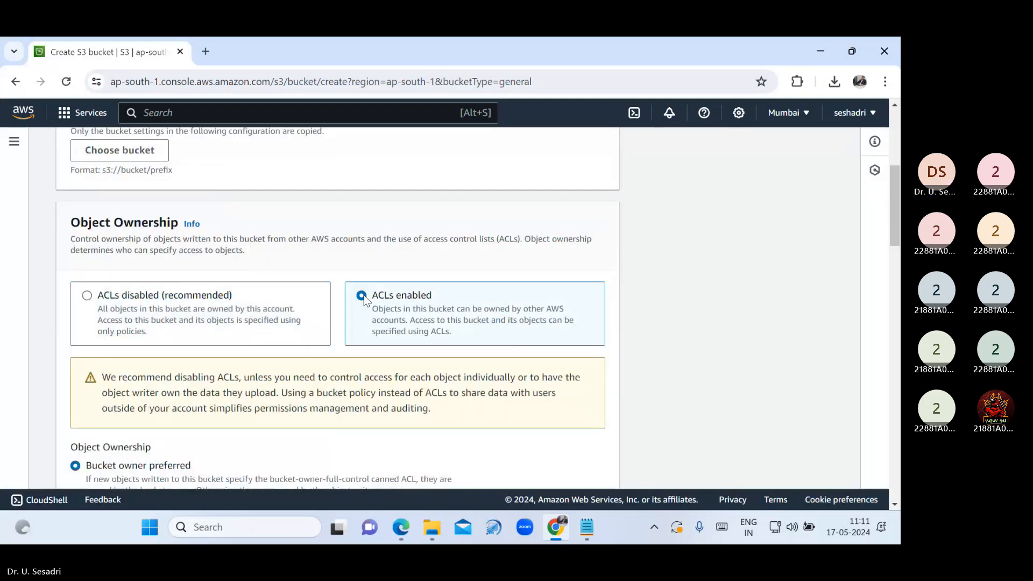
scroll(153, 387, down, 3)
scroll(153, 388, down, 5)
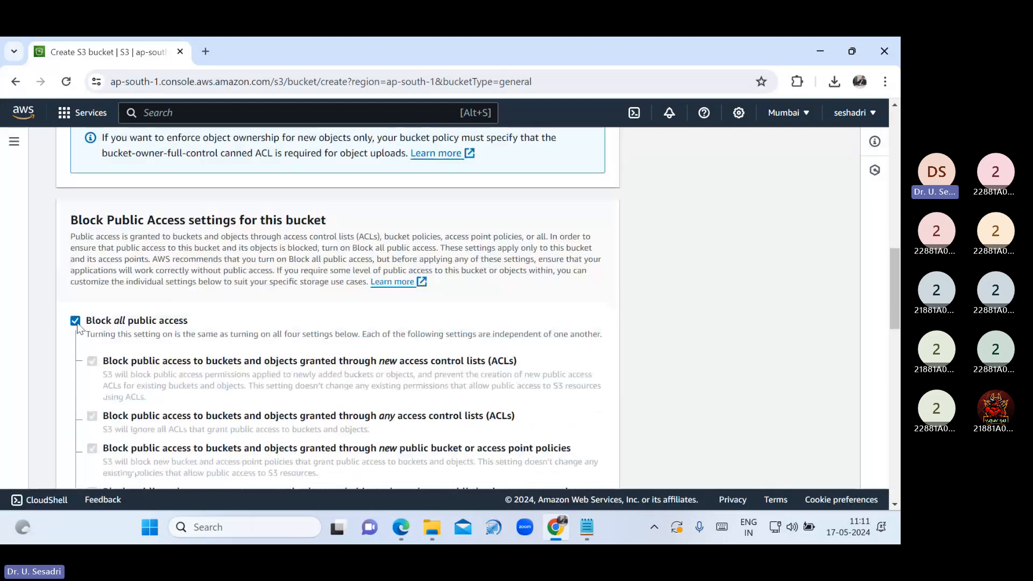
click(75, 321)
scroll(129, 424, down, 4)
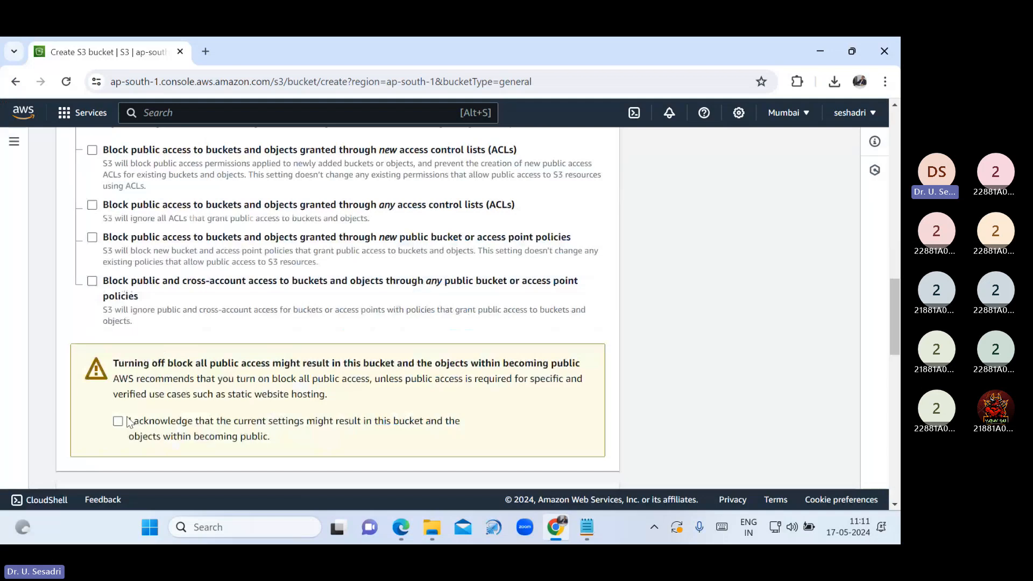
scroll(572, 467, down, 13)
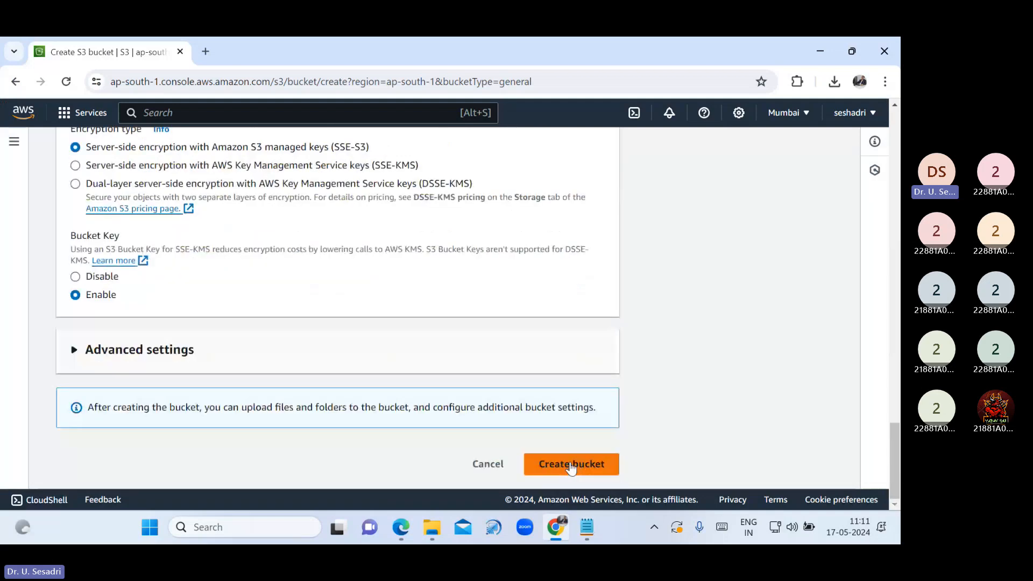
click(571, 466)
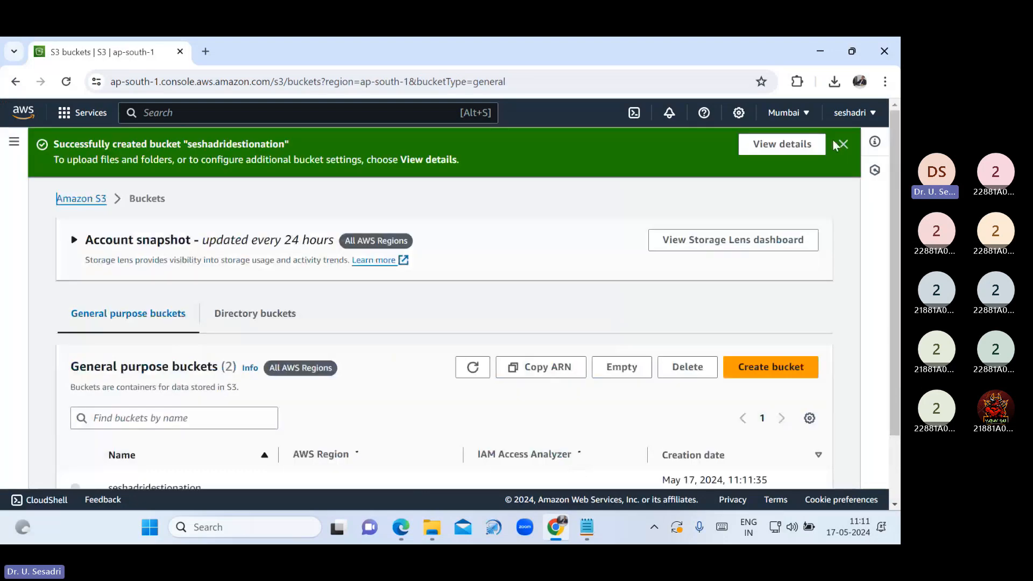
click(838, 144)
scroll(355, 371, down, 1)
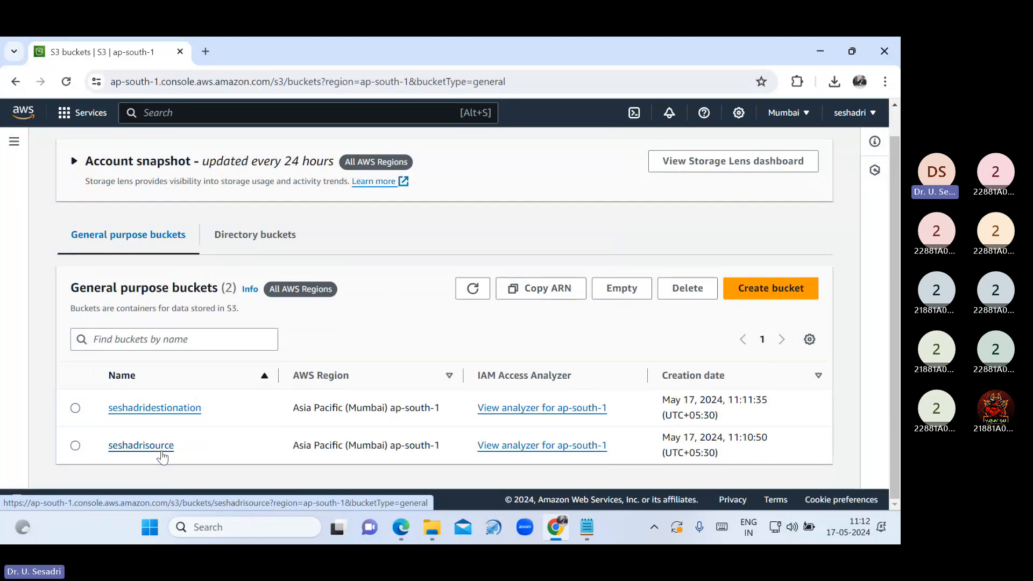
click(141, 446)
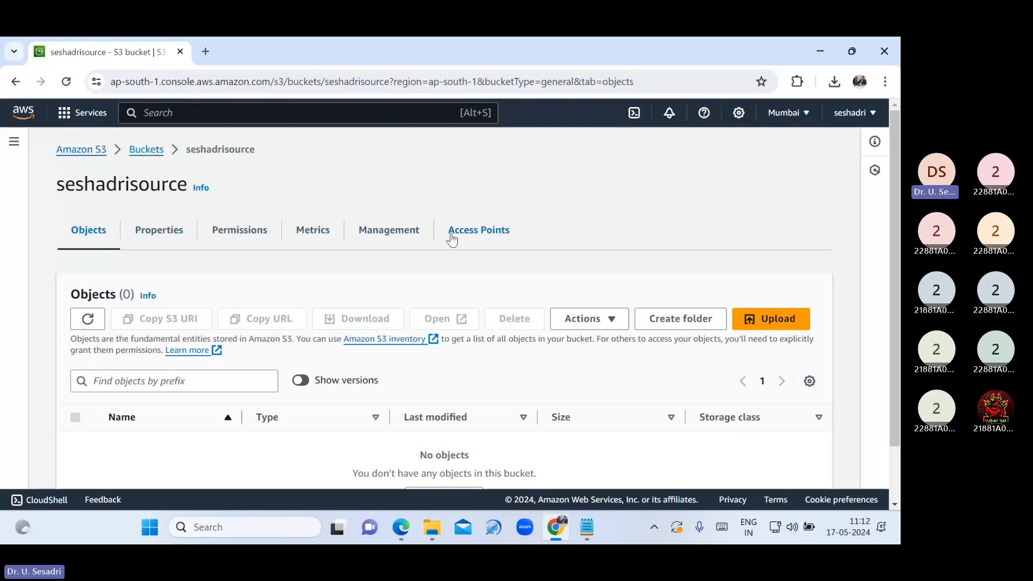
click(394, 238)
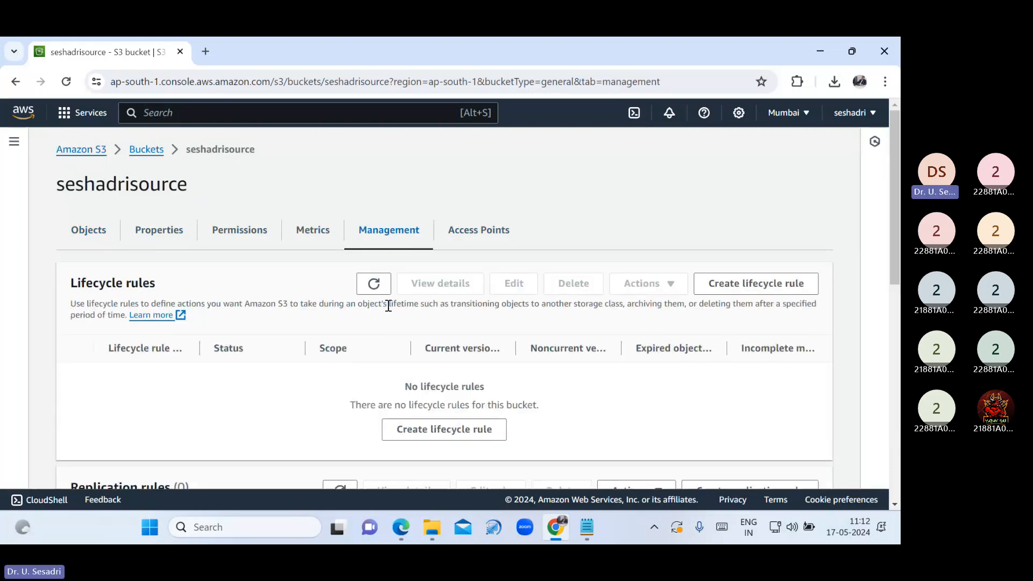
scroll(388, 306, down, 2)
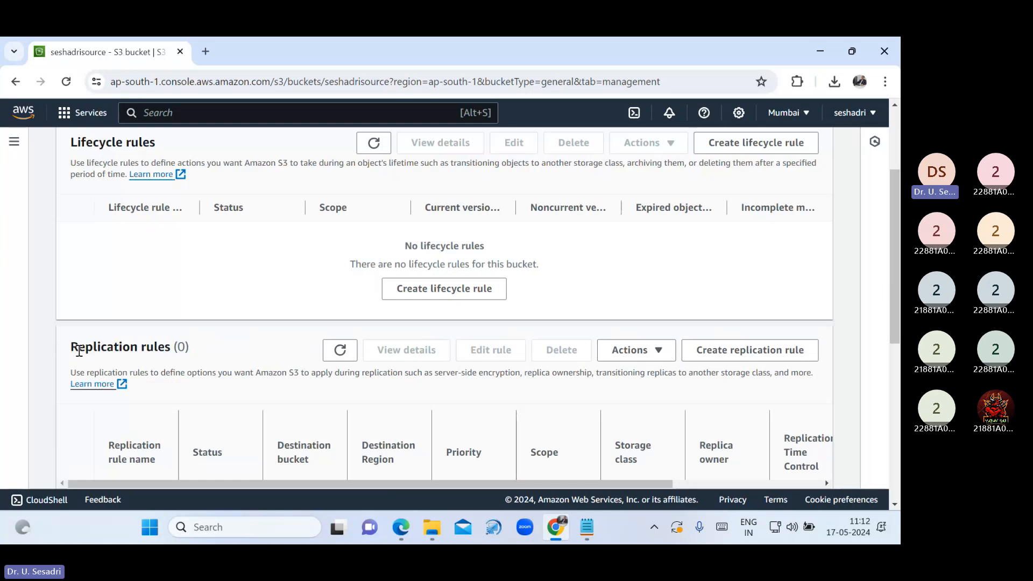
drag(79, 351, 222, 350)
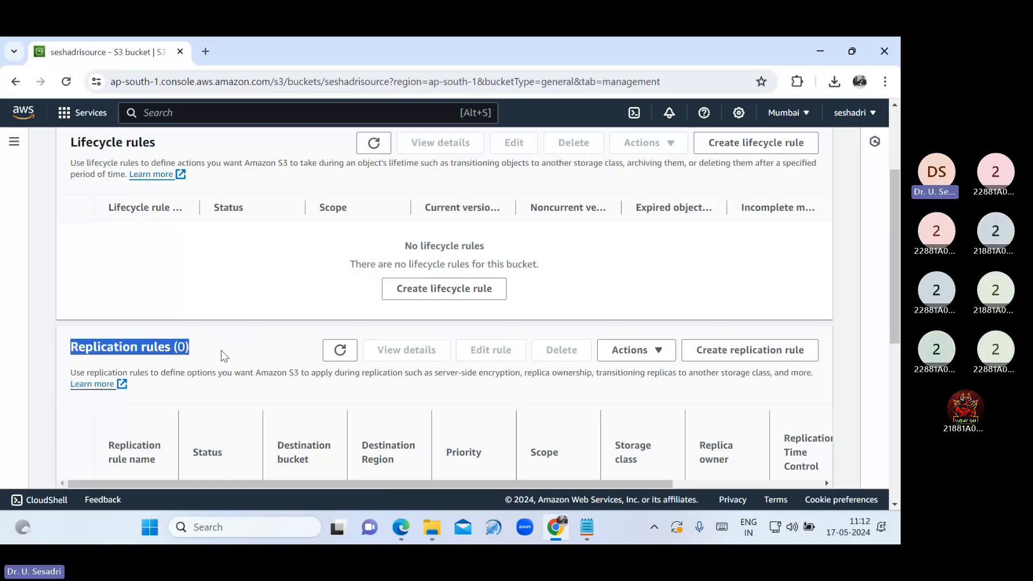
scroll(266, 387, down, 3)
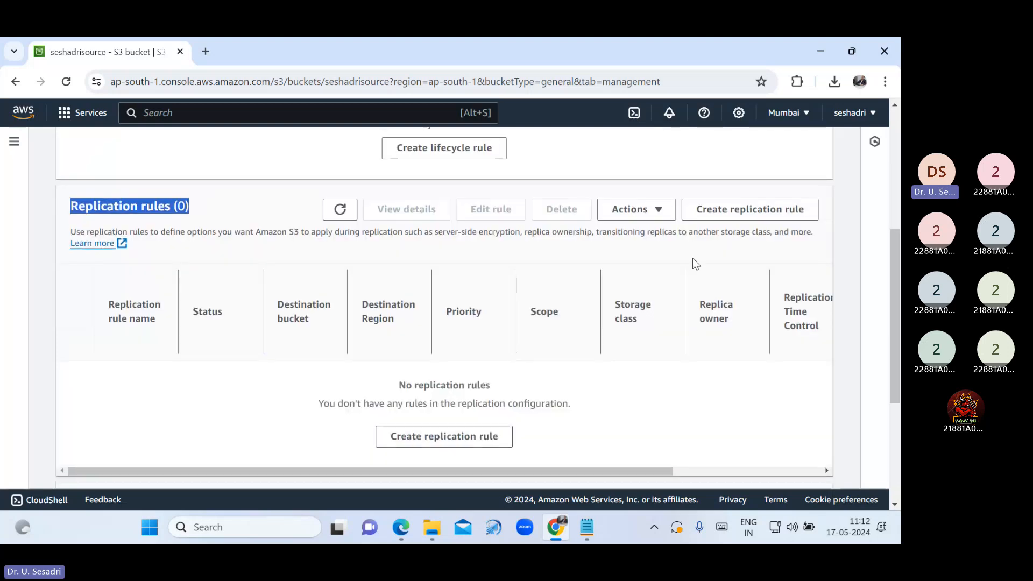
Start a replication rule on seshadrisource named CSERule and add CSERule to the notes
click(729, 213)
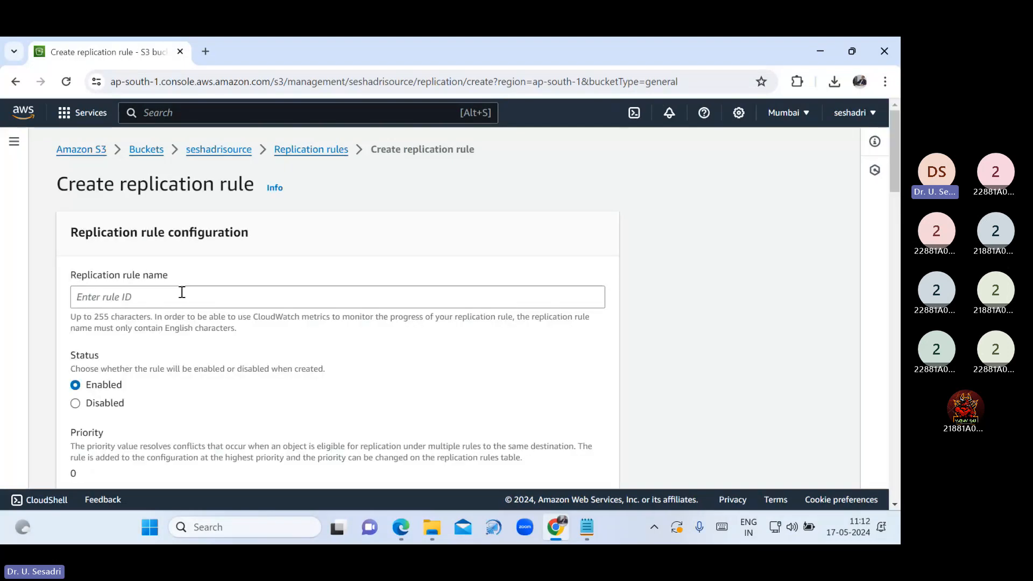
click(182, 292)
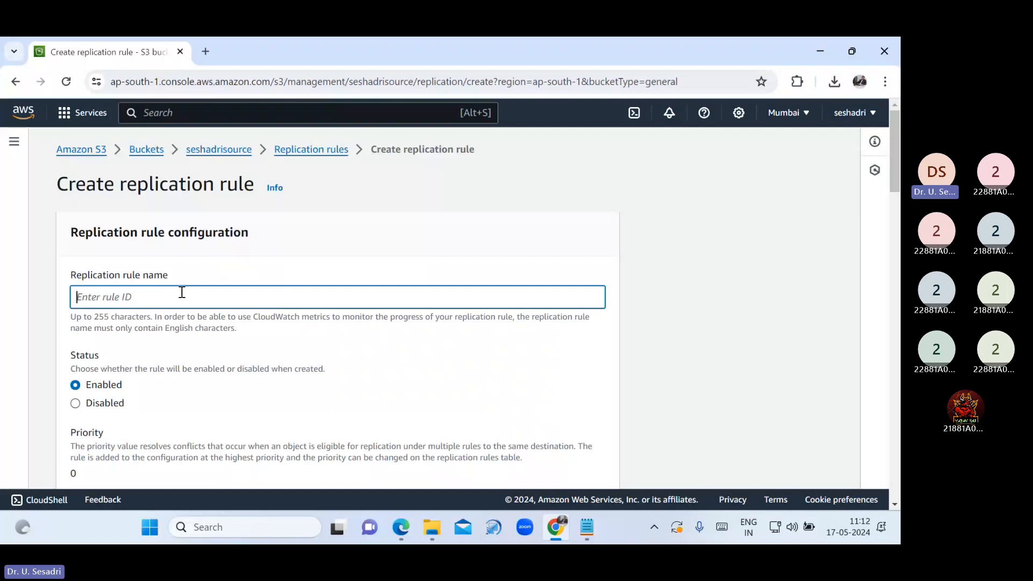
text(CSERule)
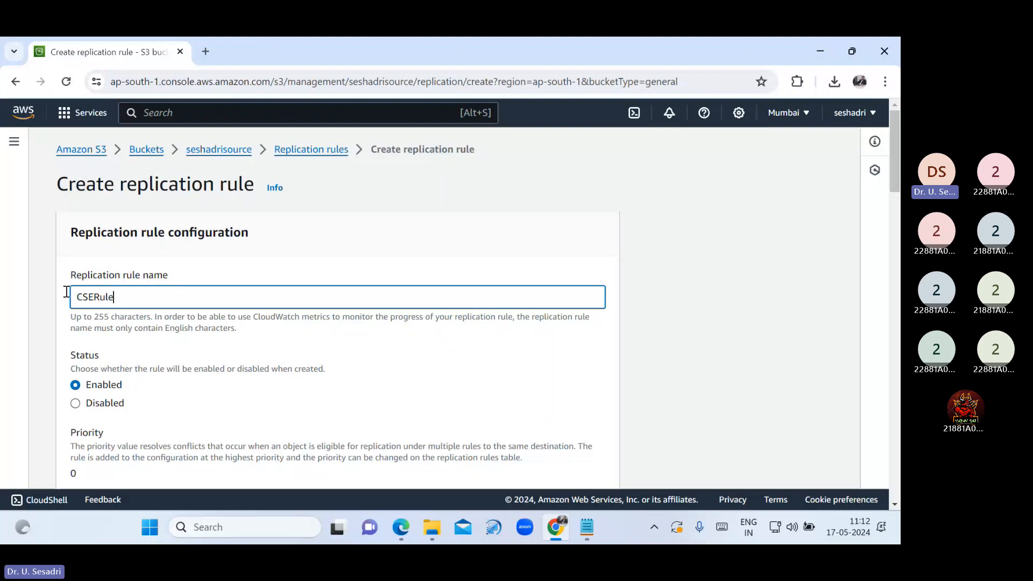
key(alt+Tab)
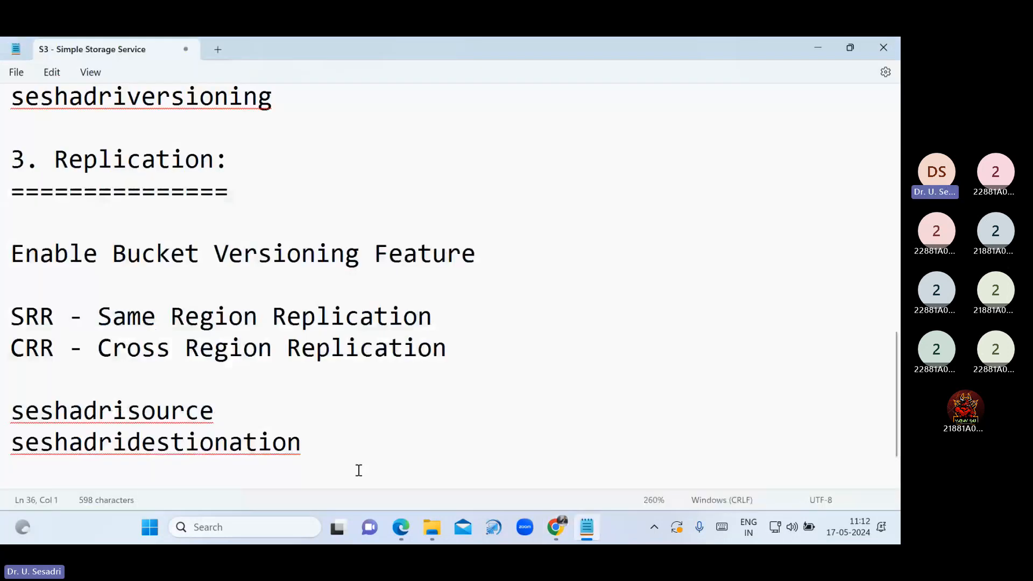
text(CSERule)
key(Return)
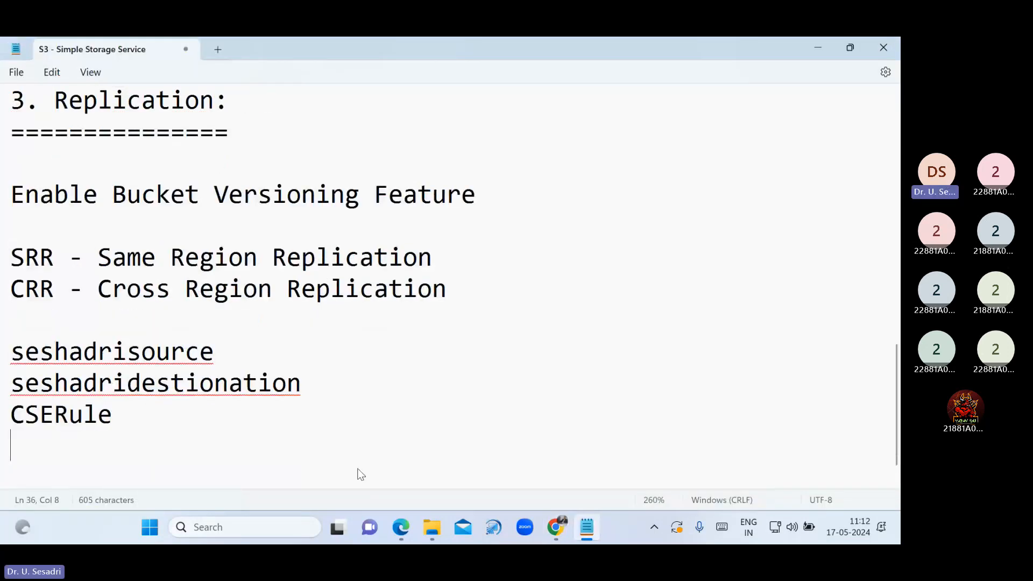
click(556, 531)
scroll(352, 399, down, 3)
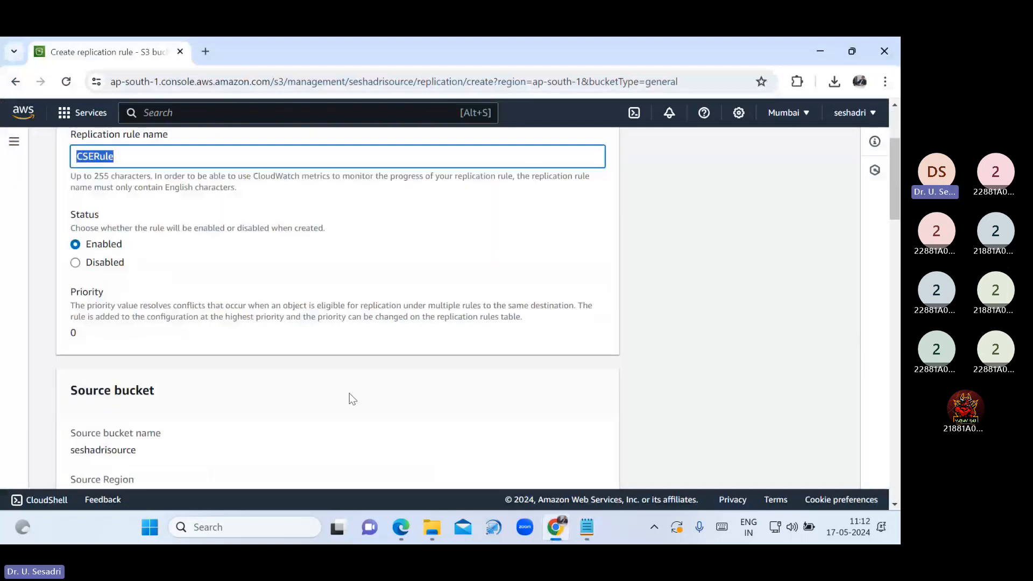
Review the source bucket and Mumbai region, and apply the rule to all objects in the bucket
scroll(353, 399, down, 3)
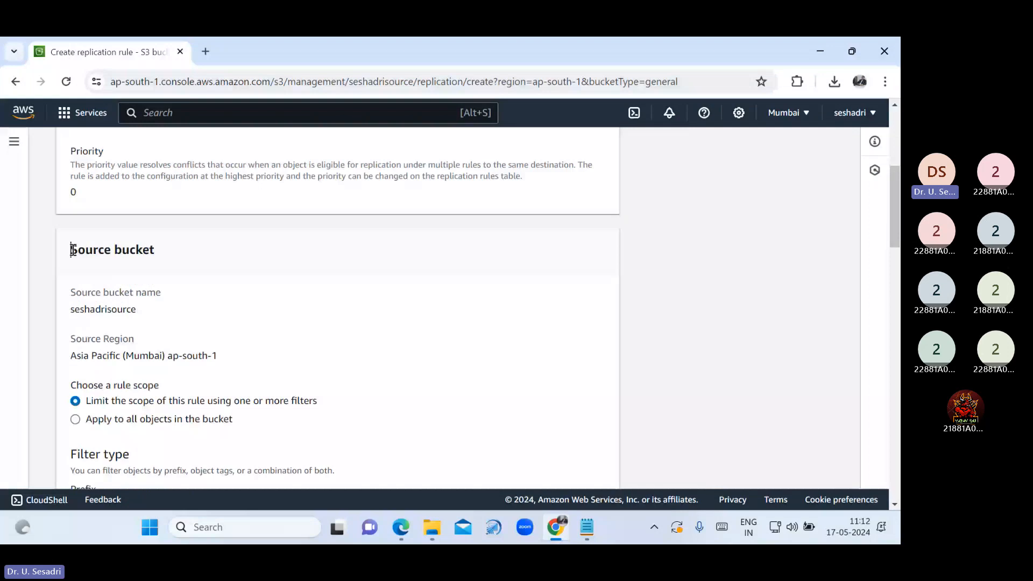
drag(72, 249, 170, 256)
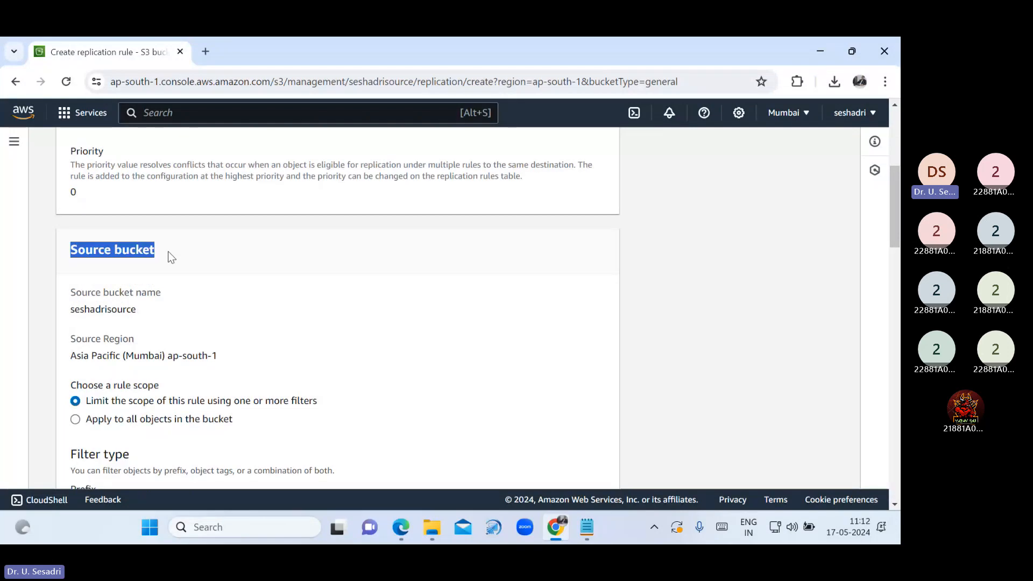
click(75, 314)
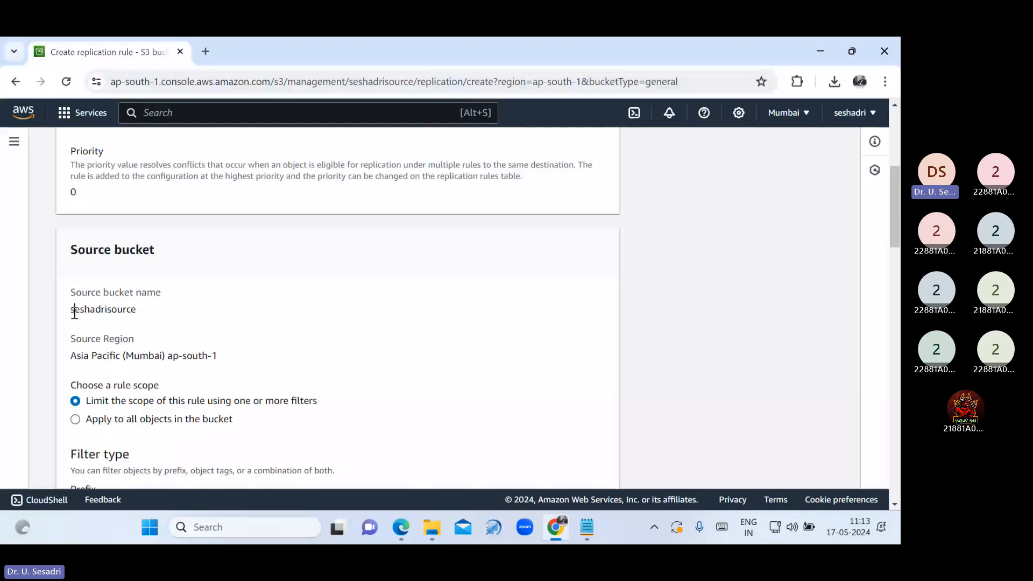
drag(74, 313, 131, 314)
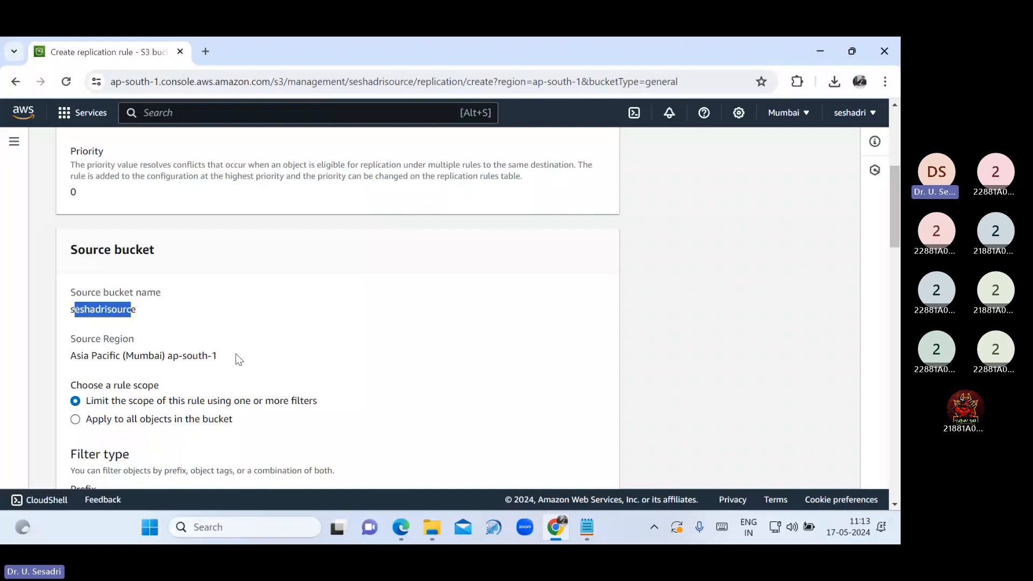
drag(236, 355, 63, 355)
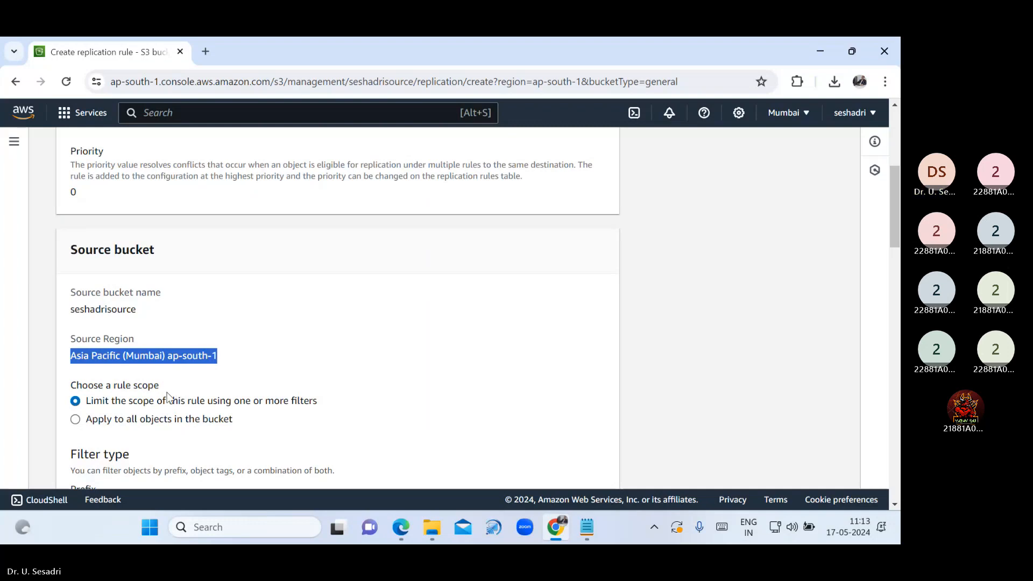
click(79, 422)
Set the rule's destination to a bucket in another account
scroll(304, 393, down, 3)
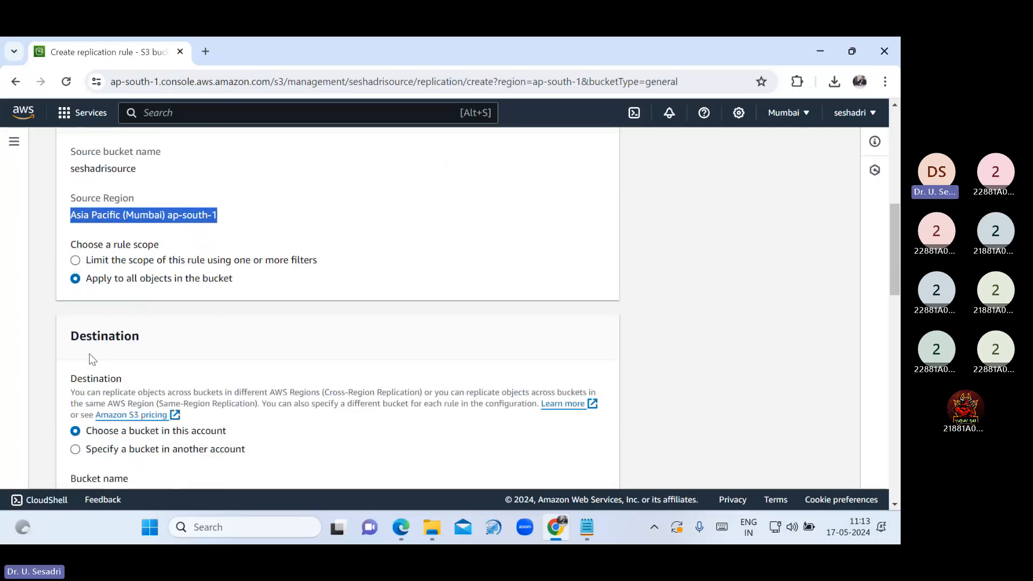
drag(71, 342, 140, 341)
scroll(310, 383, down, 1)
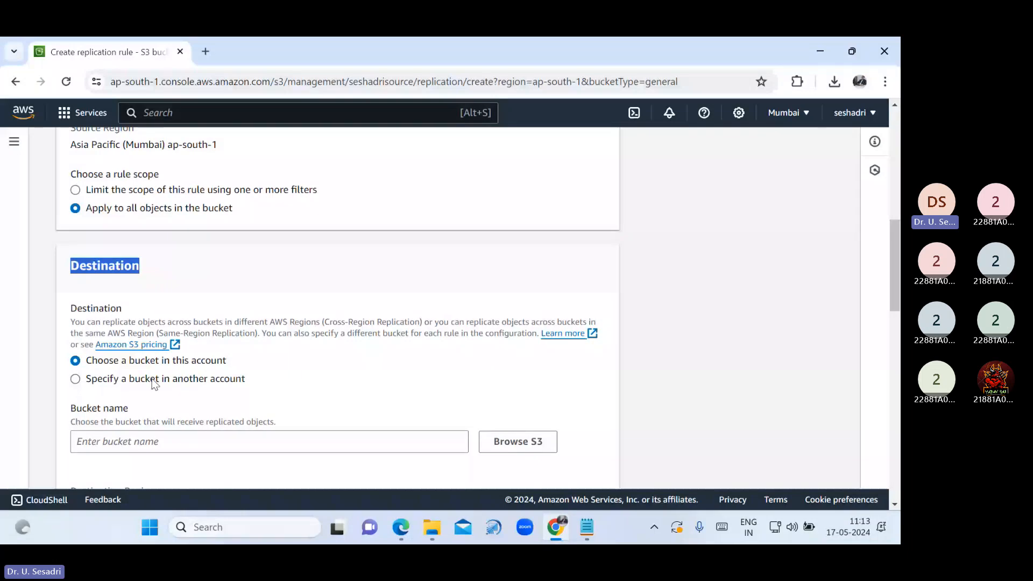
click(111, 383)
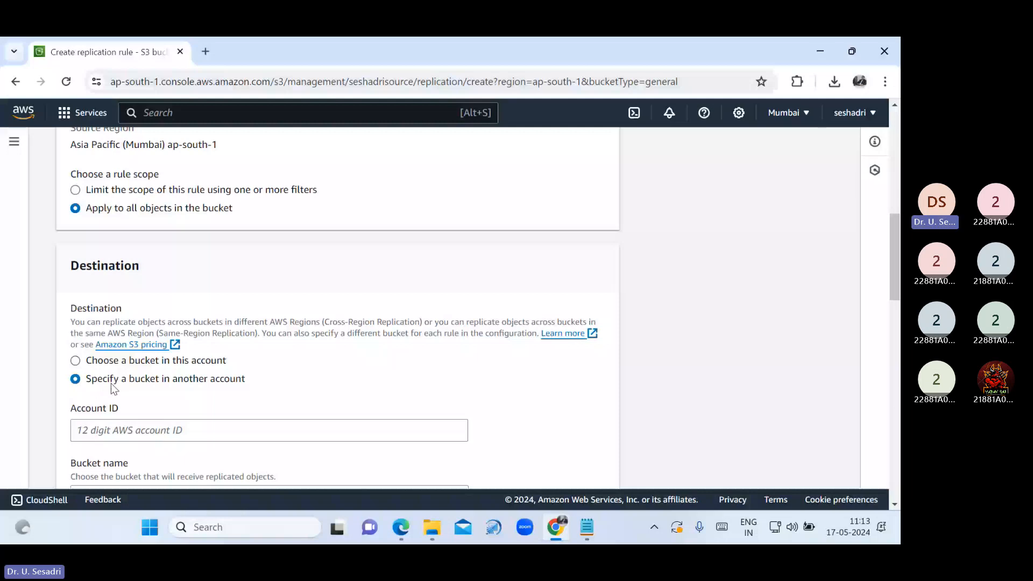
key(alt+Tab)
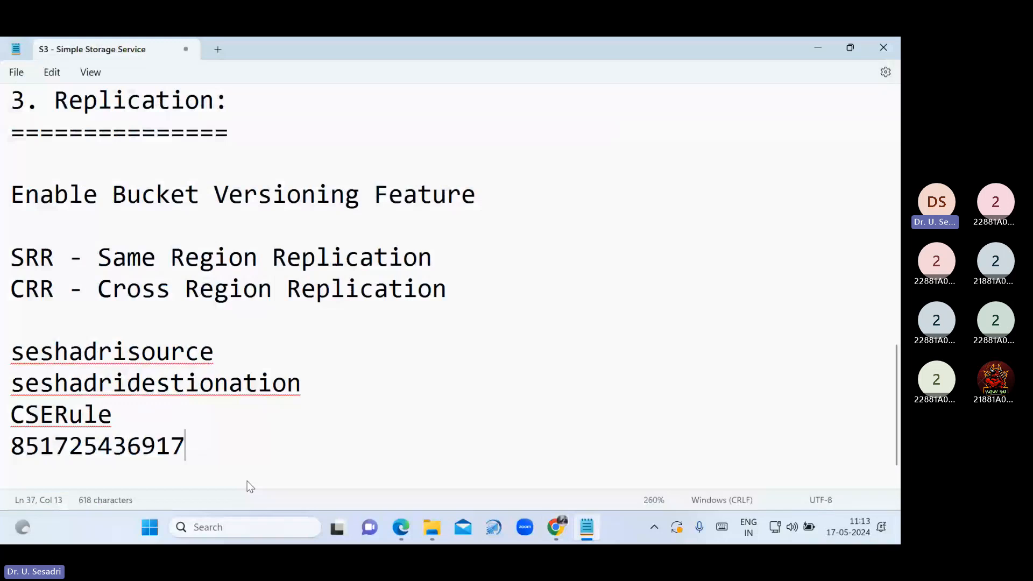
Return from the Notepad notes to the seshadrisource Create replication rule form in Chrome
key(alt+Tab)
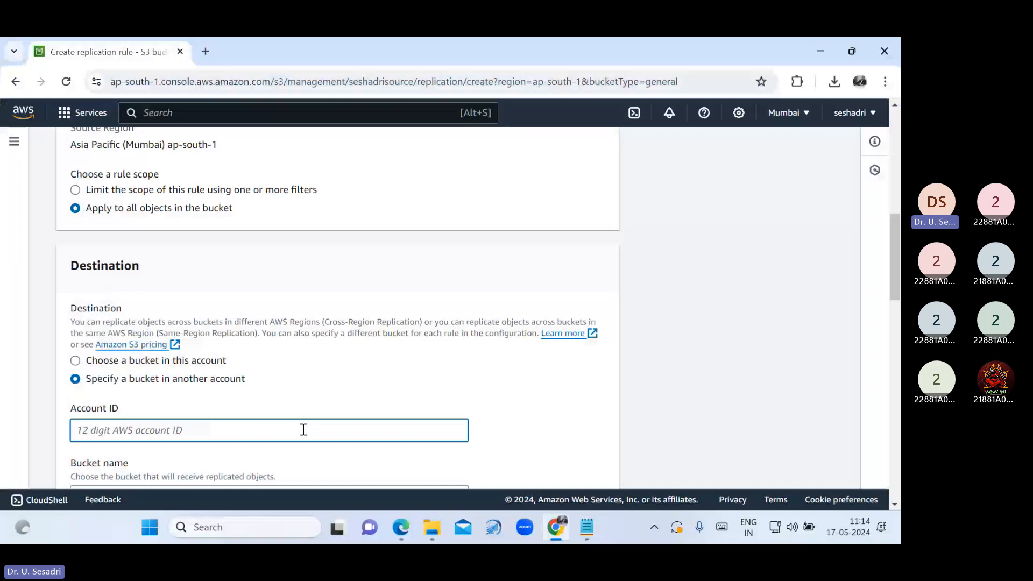
Switch the CSERule destination to this account and select seshadridestionation from the bucket list
click(149, 363)
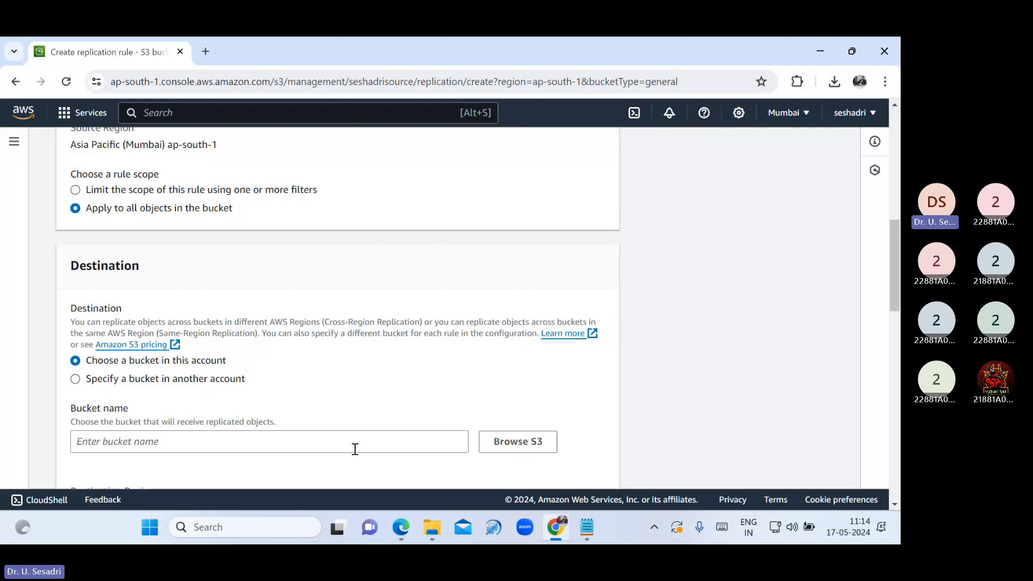
click(513, 442)
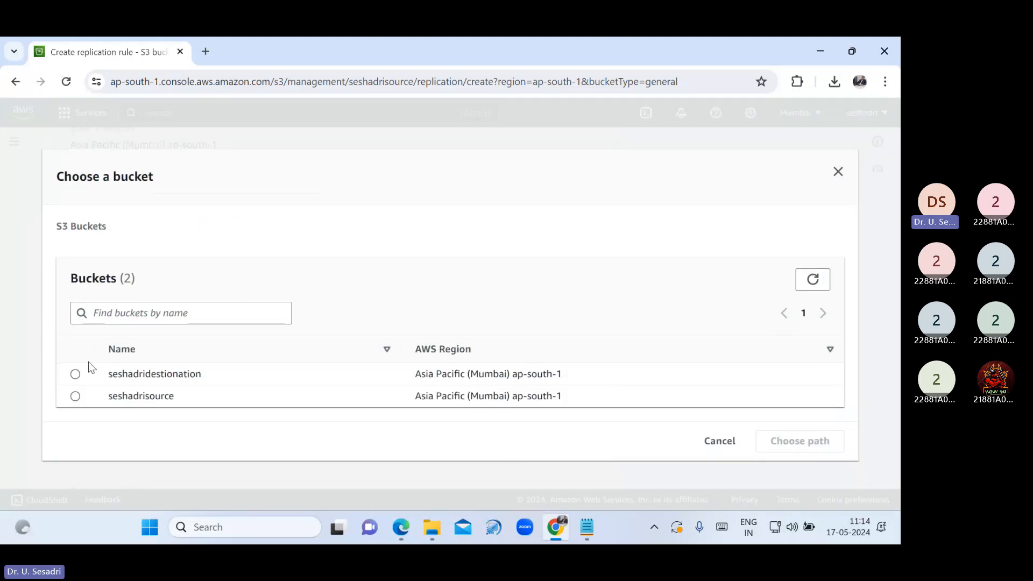
click(76, 375)
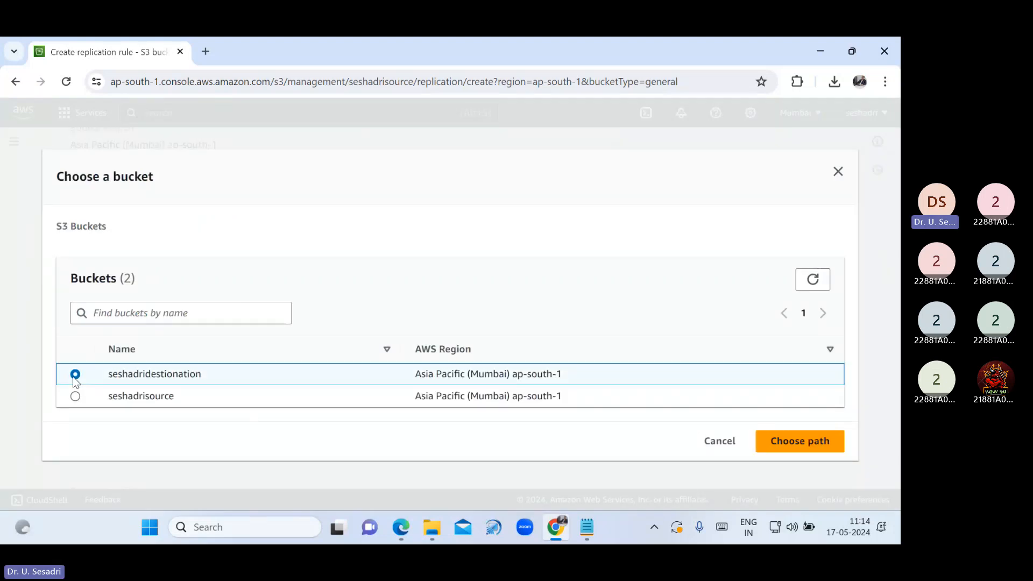
Confirm seshadridestionation as the destination and have a new IAM role created
click(762, 446)
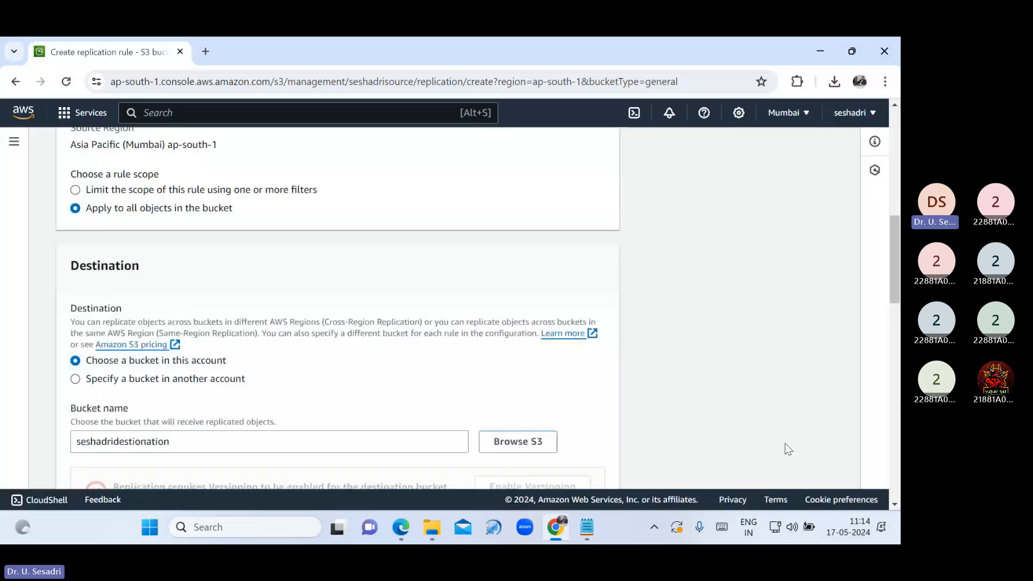
scroll(616, 422, down, 5)
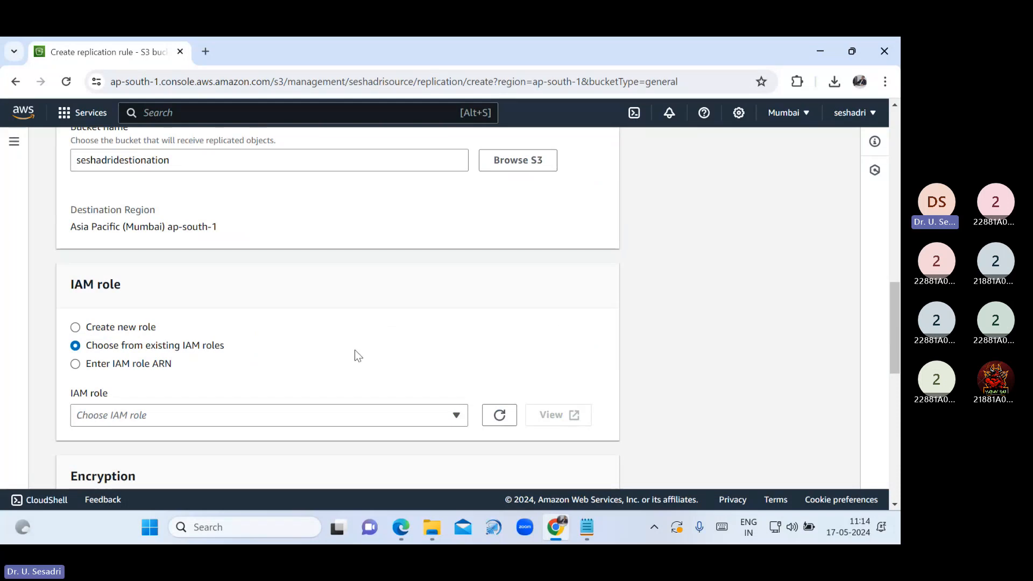
drag(144, 295, 68, 285)
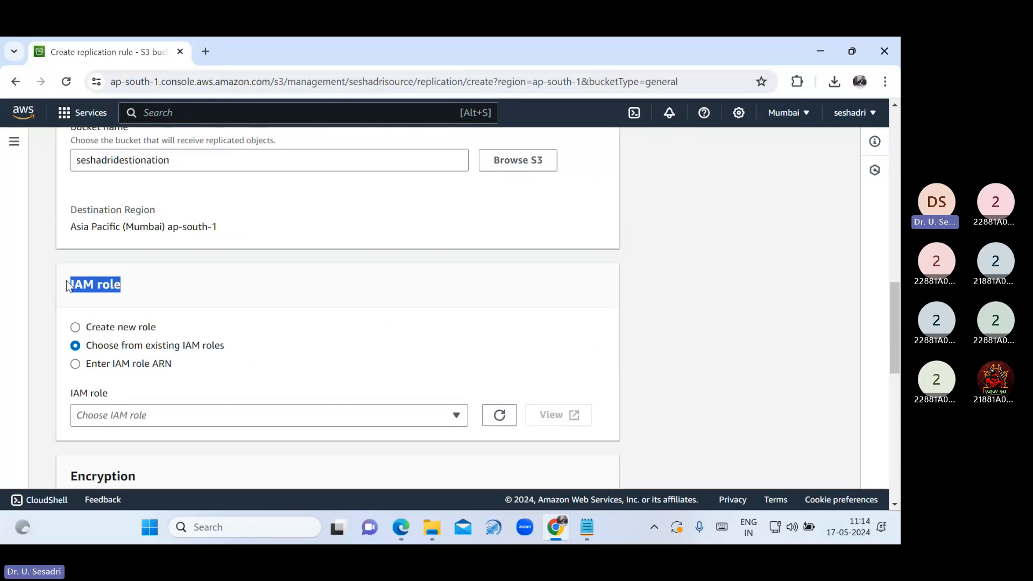
click(78, 331)
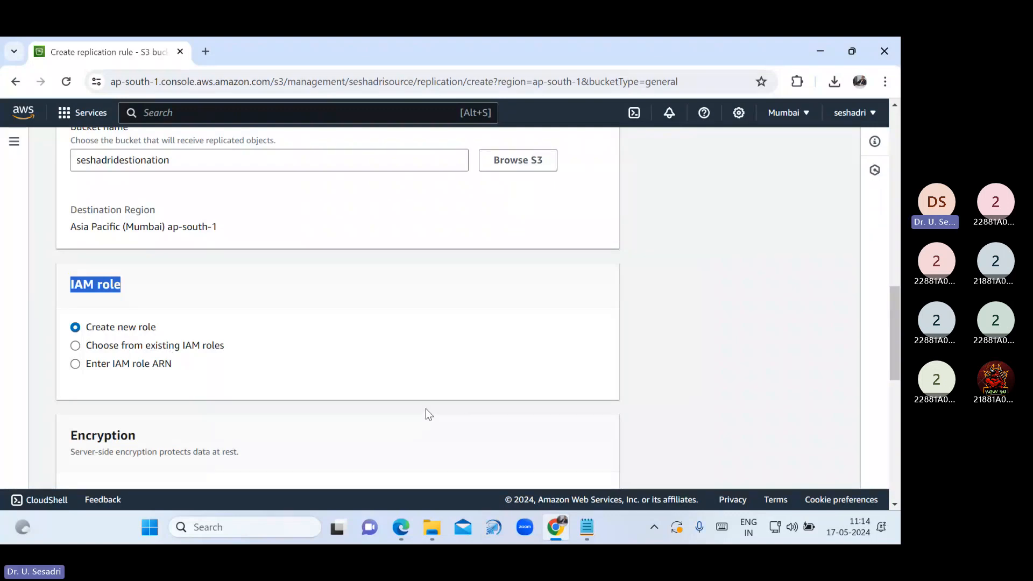
Save the CSERule replication rule
scroll(434, 414, down, 1)
scroll(435, 417, down, 2)
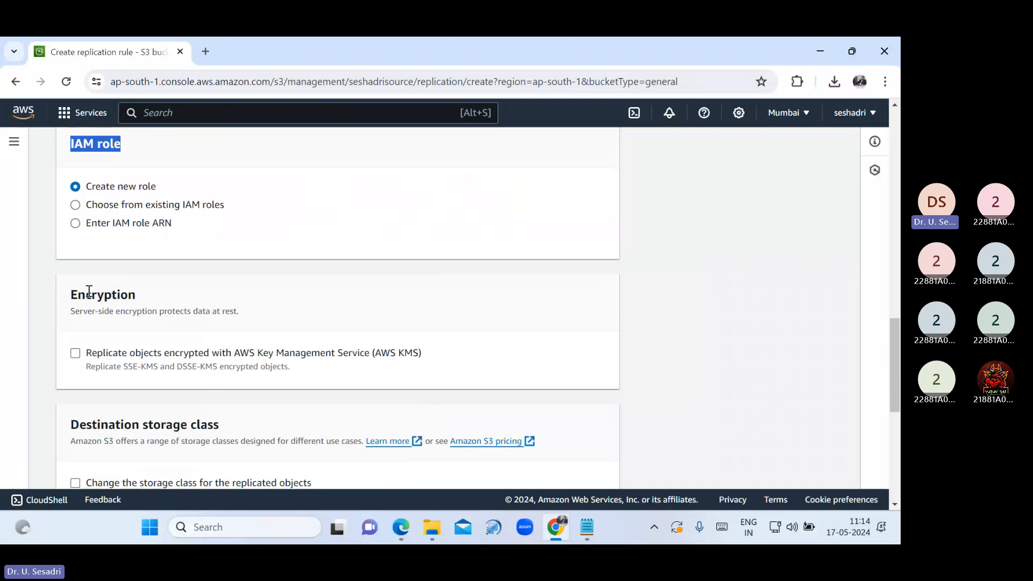
scroll(369, 362, down, 2)
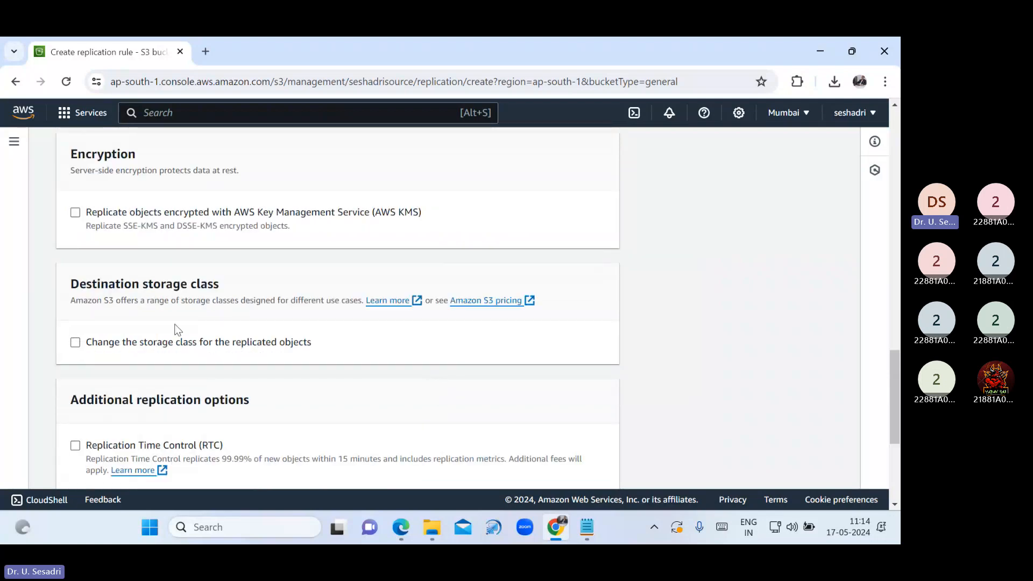
scroll(460, 374, down, 2)
scroll(312, 386, down, 3)
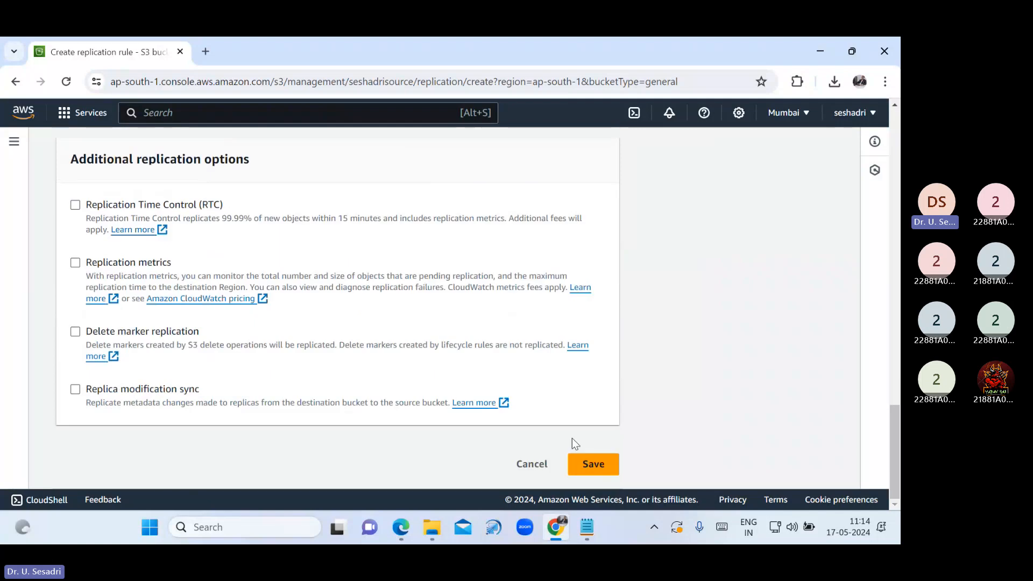
click(592, 464)
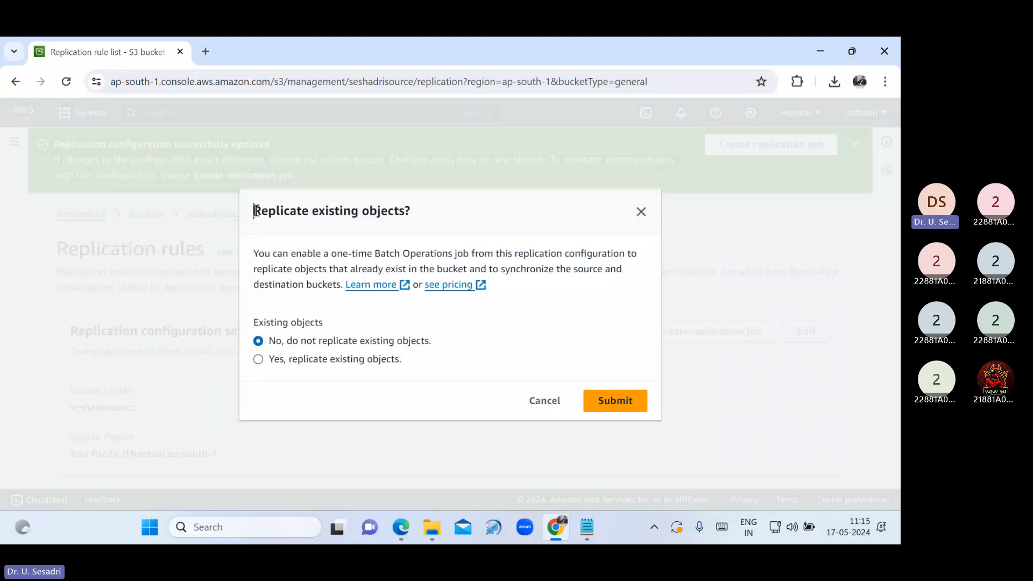
Decline replicating existing objects, submit the choice, and dismiss the success banner
drag(255, 211, 435, 223)
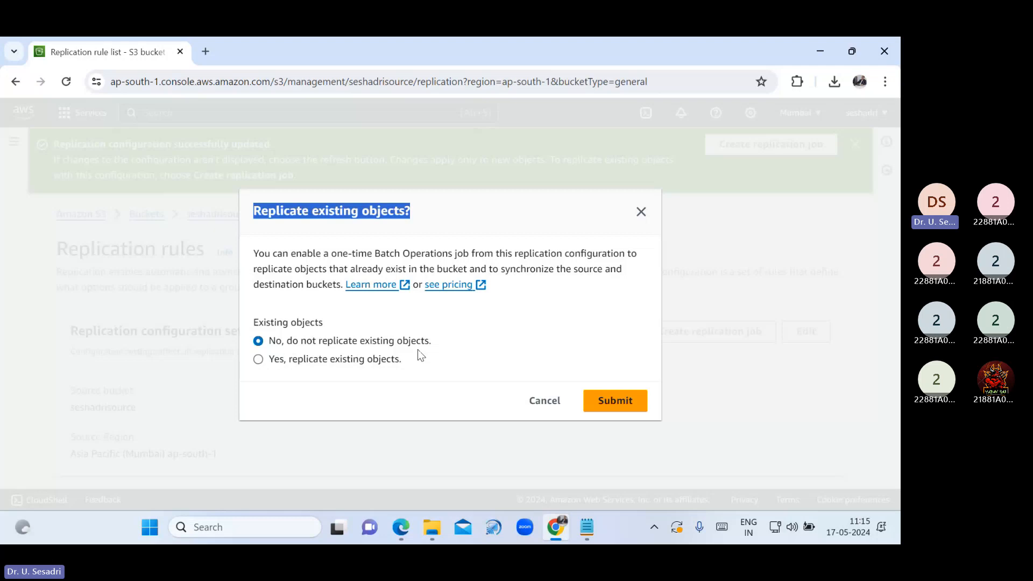
click(315, 360)
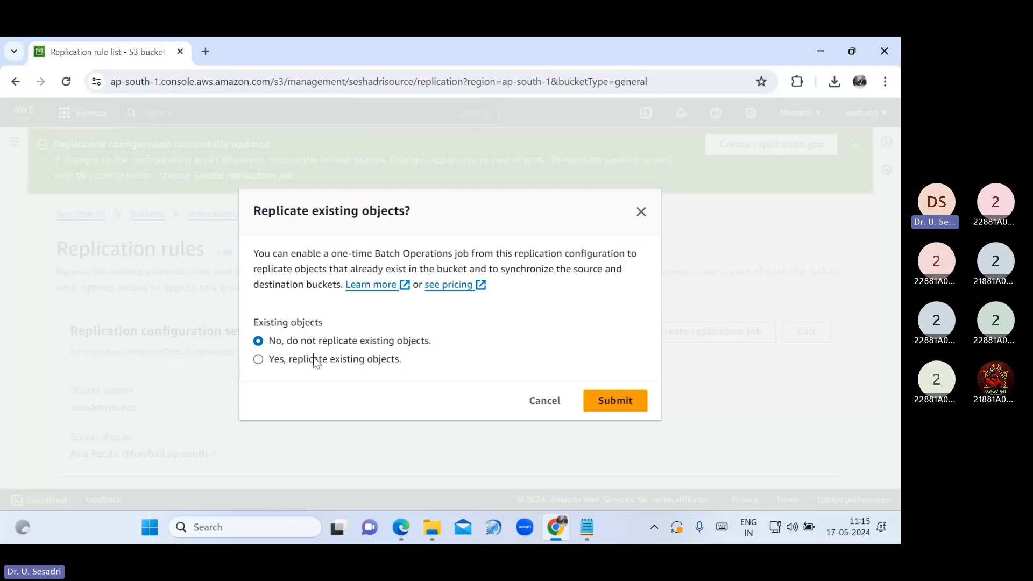
click(315, 360)
click(266, 342)
click(594, 402)
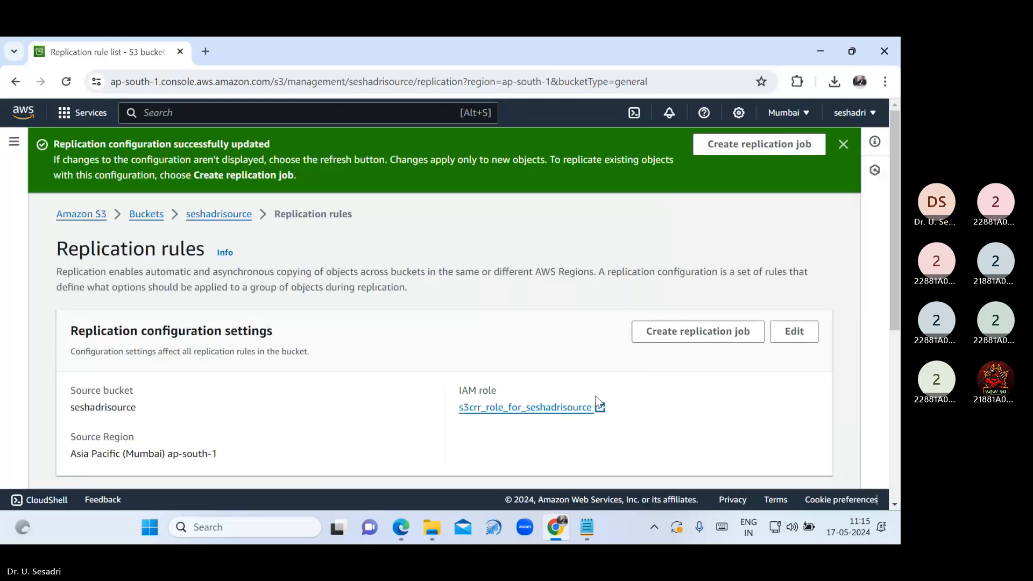
click(843, 144)
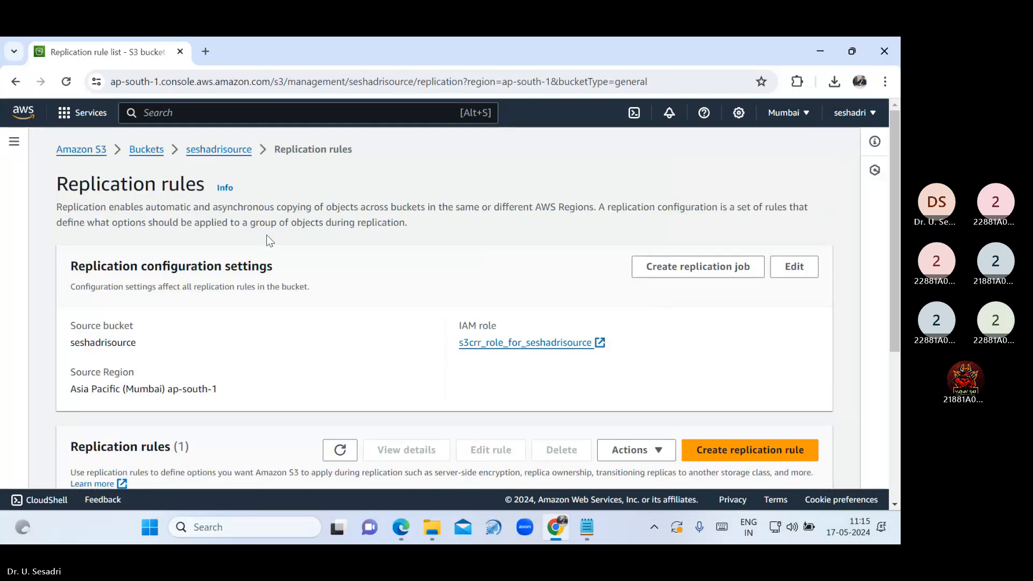
Open seshadrisource and then seshadridestionation to confirm both buckets are empty
click(145, 153)
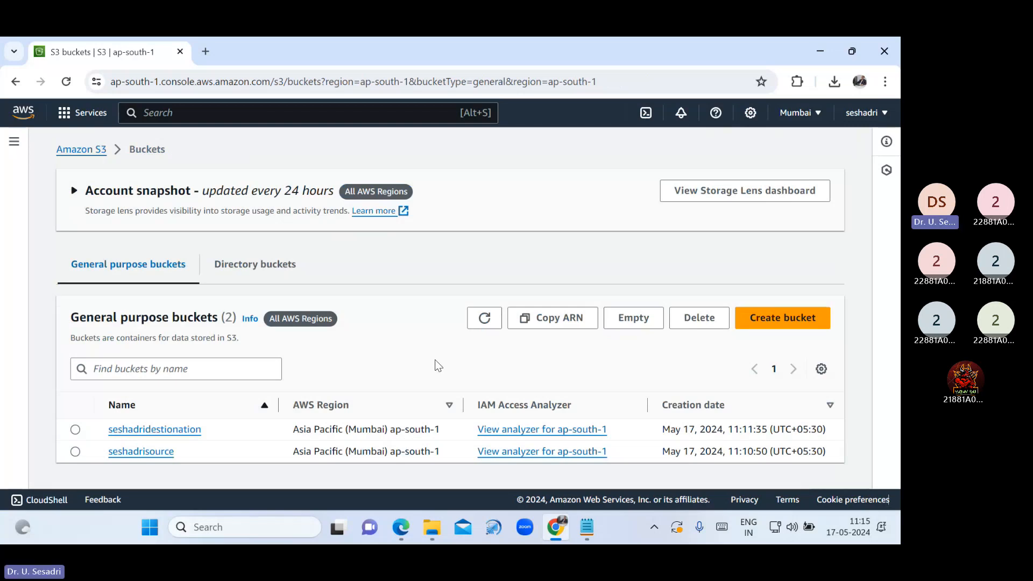
click(146, 453)
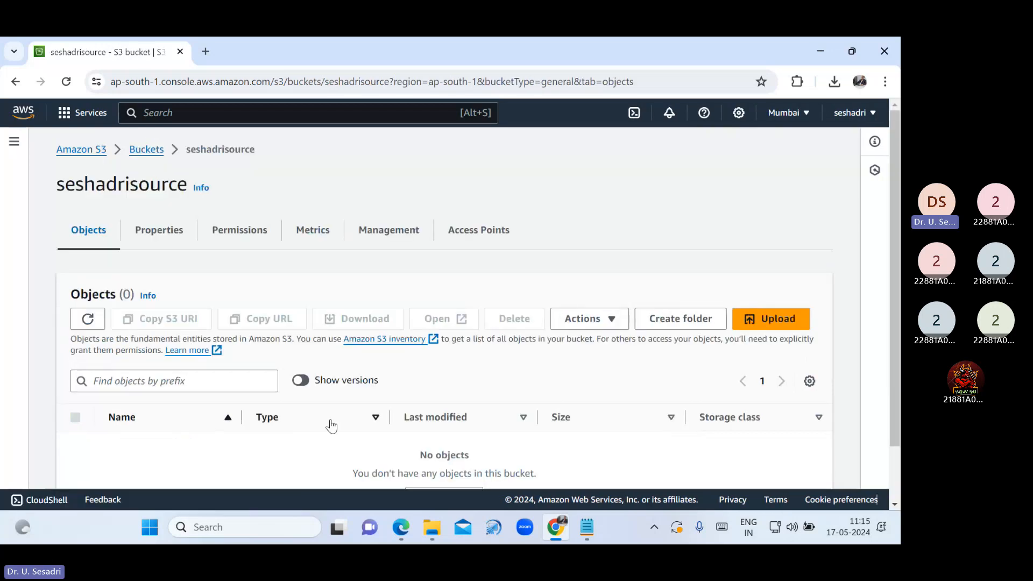
scroll(331, 426, down, 2)
scroll(330, 418, up, 2)
click(146, 150)
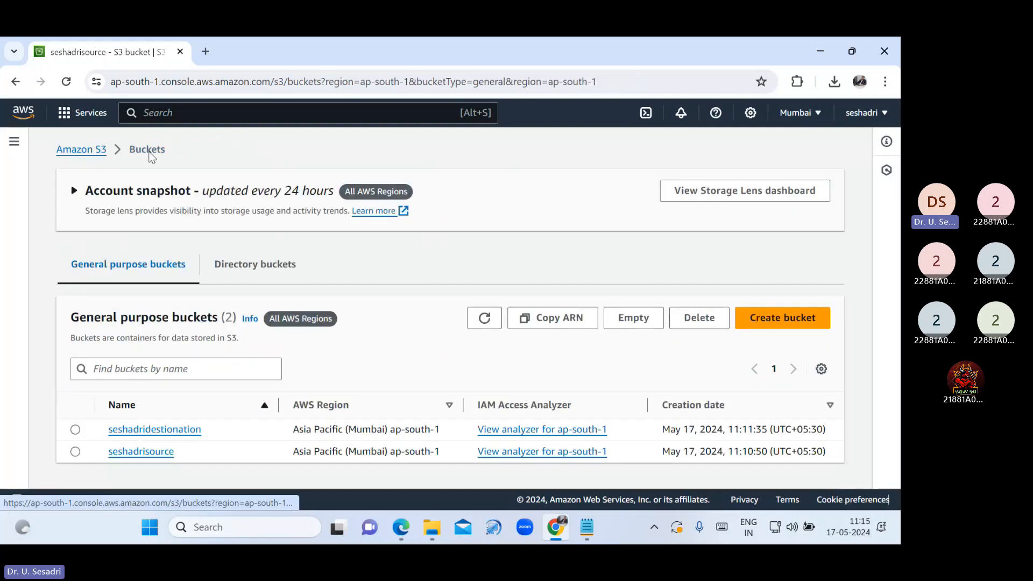
click(148, 435)
scroll(475, 434, down, 1)
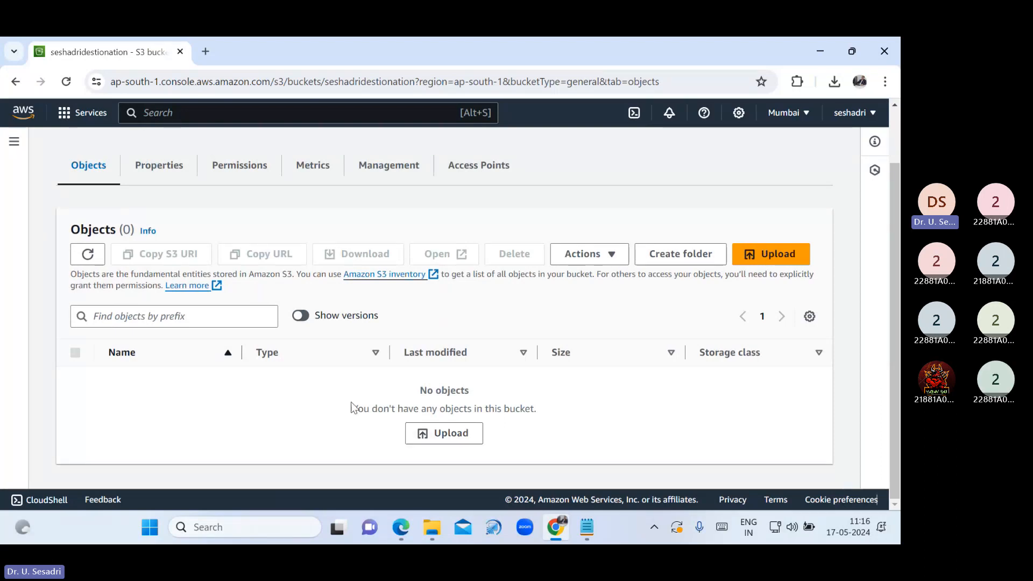
scroll(350, 406, up, 2)
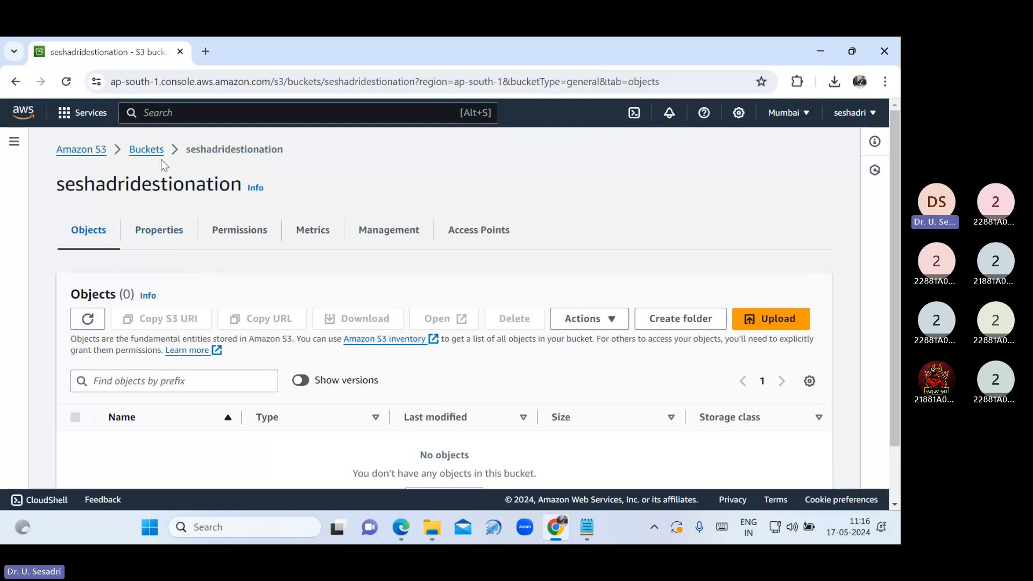
Reopen seshadrisource and start a new file upload
click(146, 150)
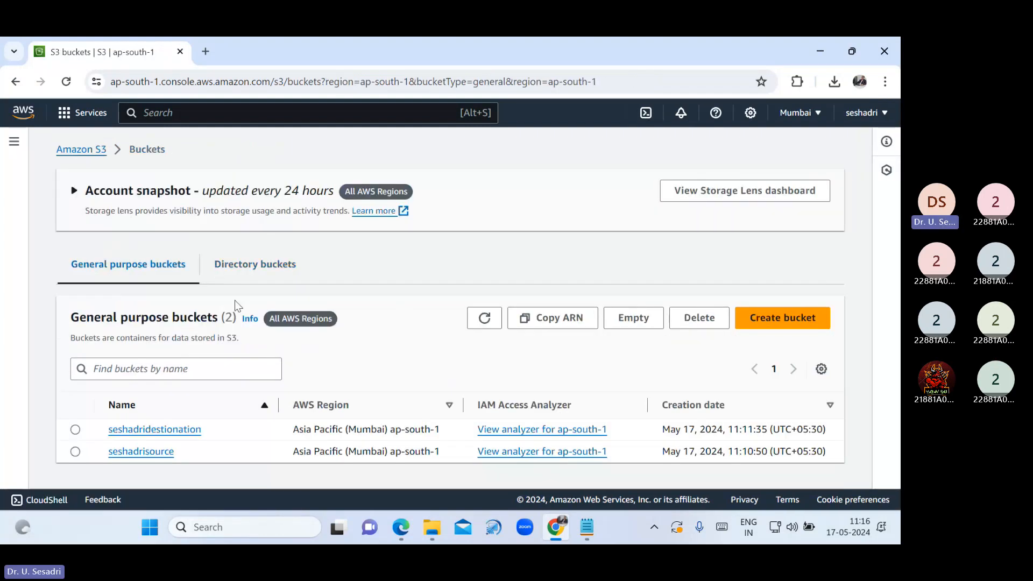
click(160, 452)
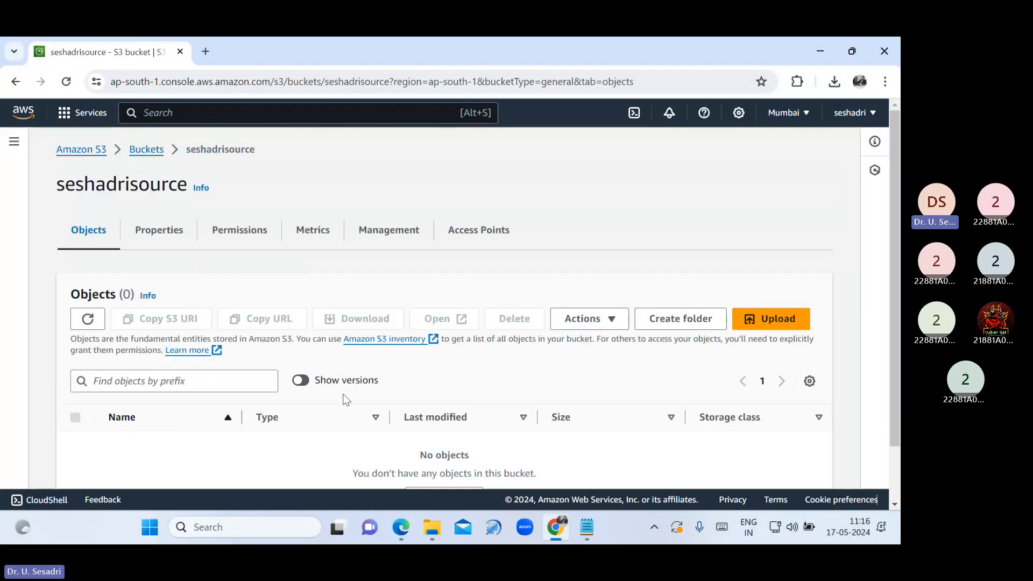
click(775, 320)
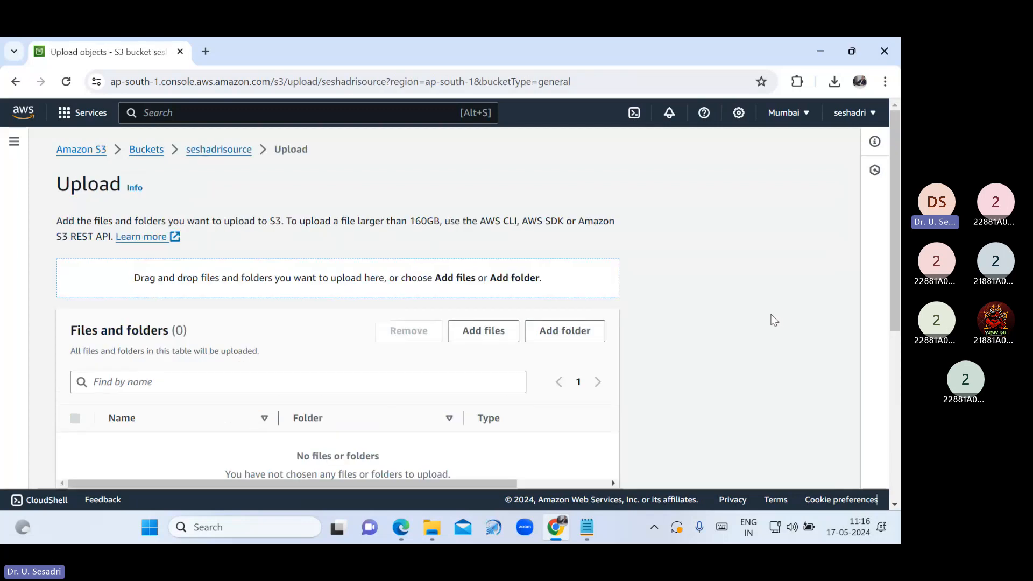
Add Bird, Cat, Dog, Nature and Peacock jpgs from Desktop\Images to the seshadrisource upload
click(502, 334)
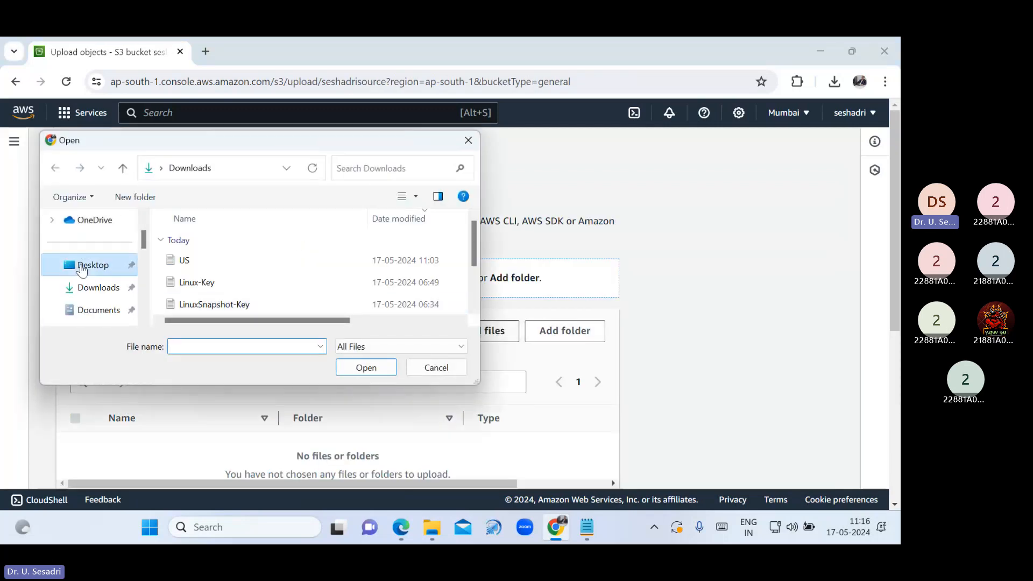
click(91, 265)
double_click(233, 249)
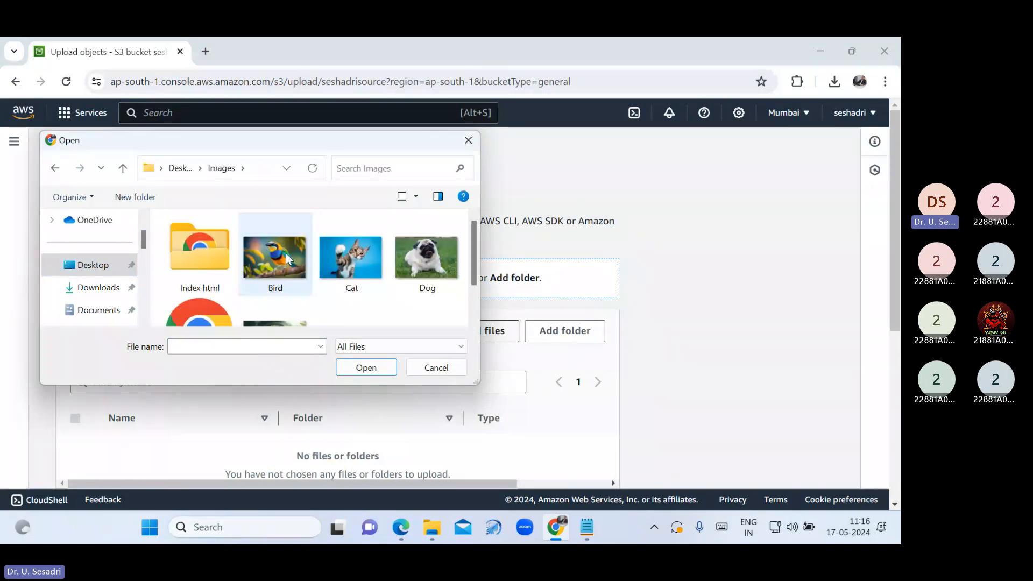
click(286, 252)
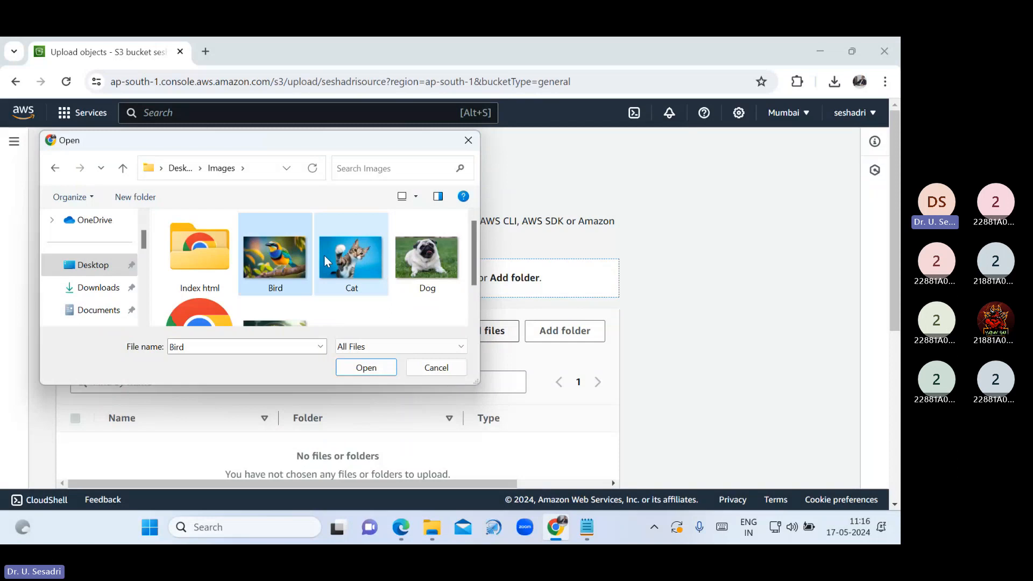
shift+click(417, 263)
scroll(418, 263, down, 1)
ctrl+click(276, 285)
ctrl+click(362, 277)
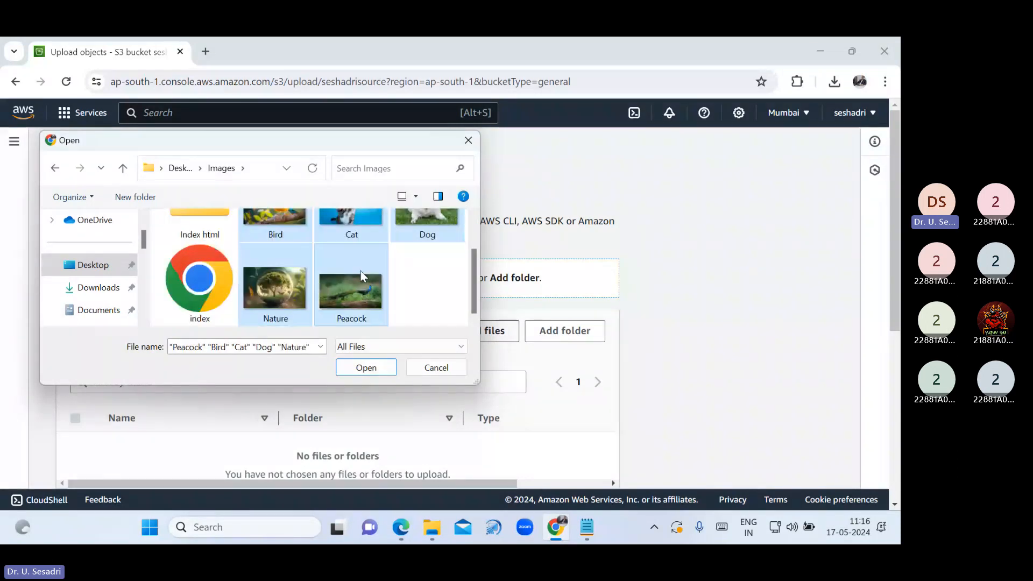
click(368, 368)
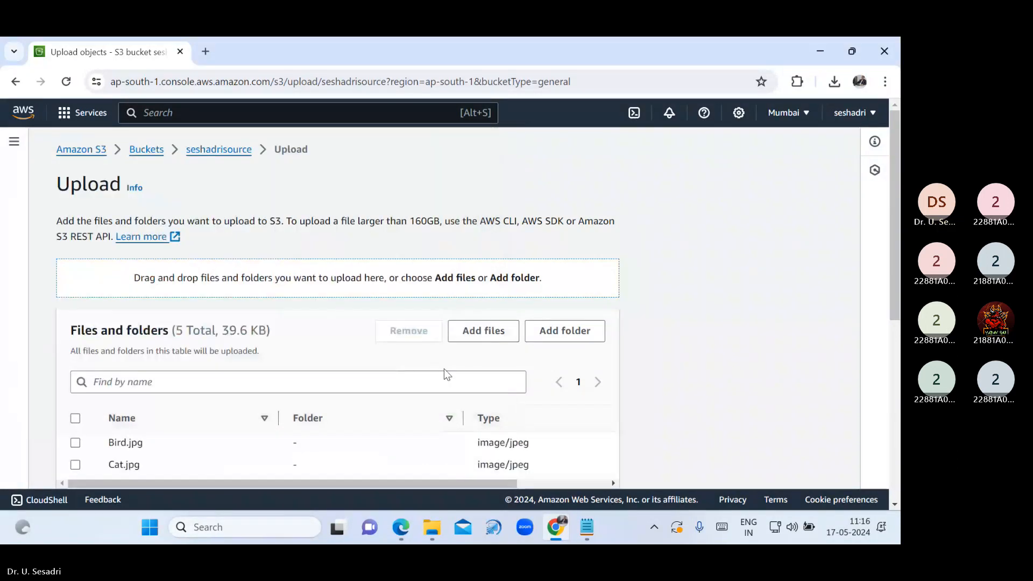
scroll(457, 382, down, 1)
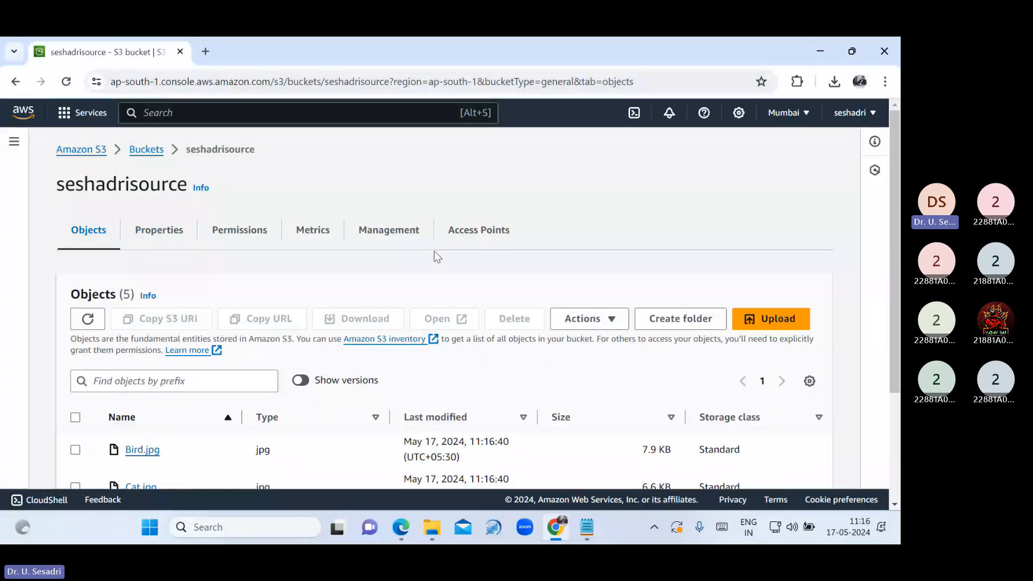
key(alt+Tab)
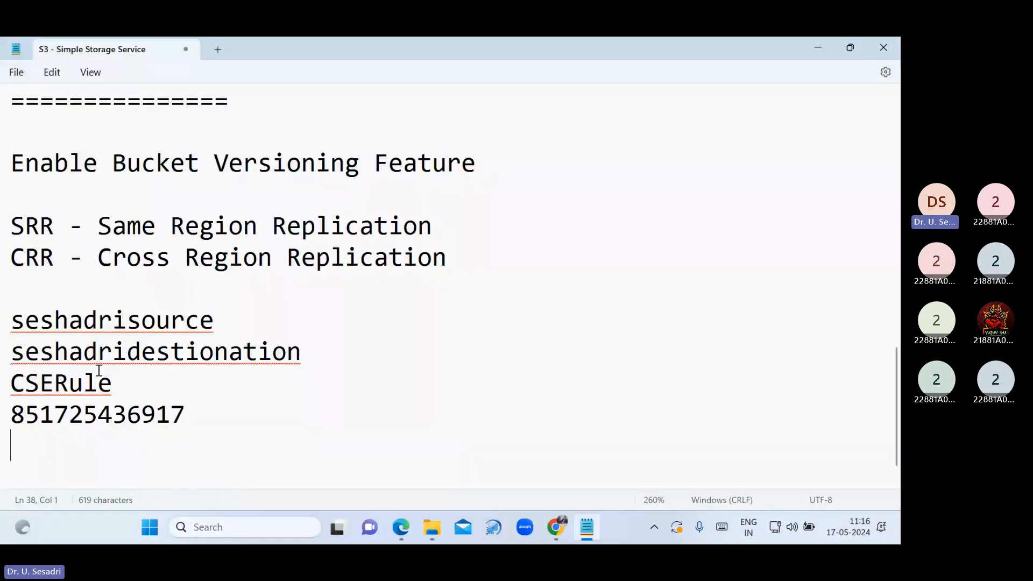
click(12, 320)
drag(11, 320, 236, 323)
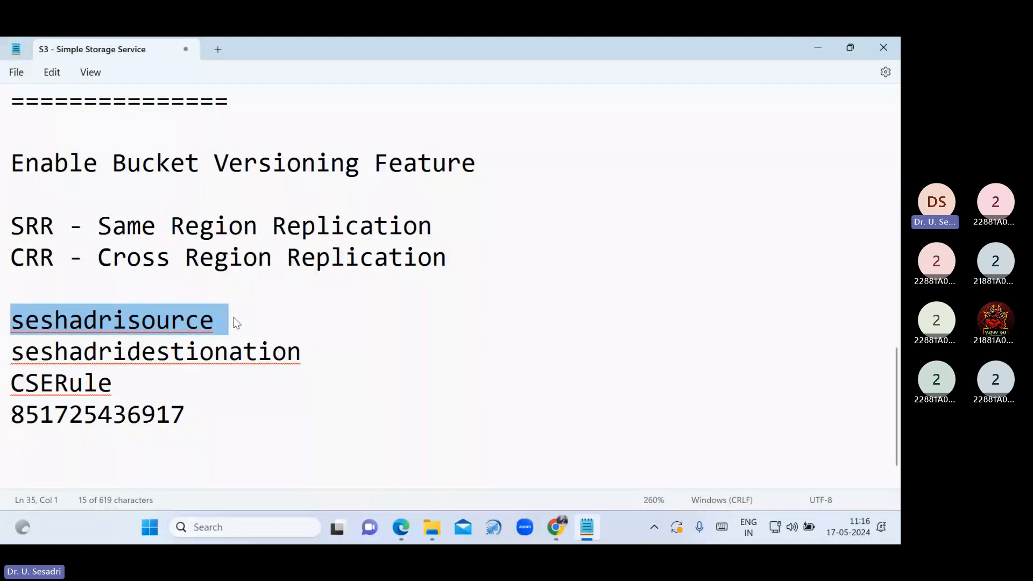
click(12, 351)
drag(11, 351, 301, 352)
drag(12, 320, 217, 313)
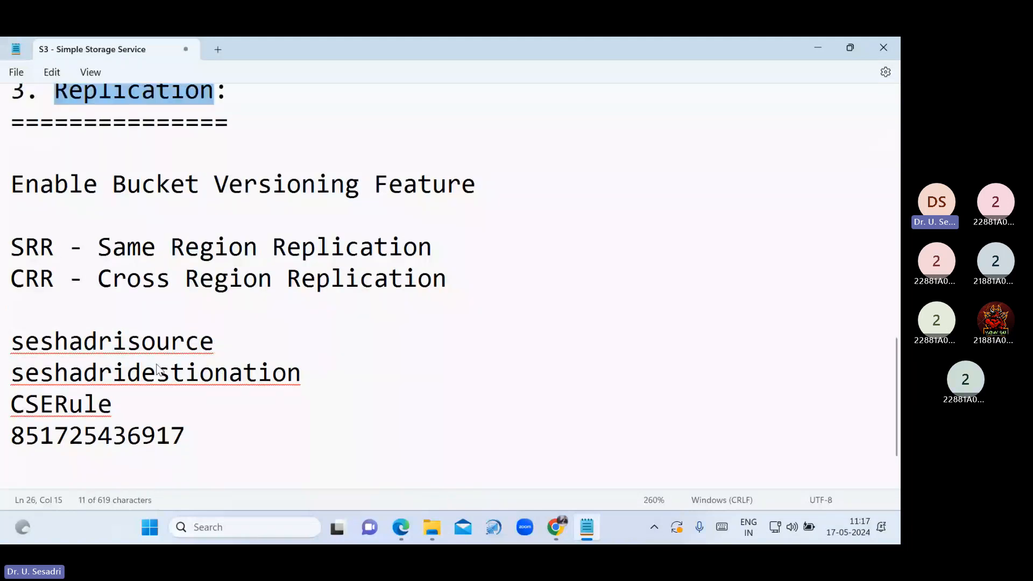
scroll(159, 370, down, 1)
drag(115, 385, 2, 392)
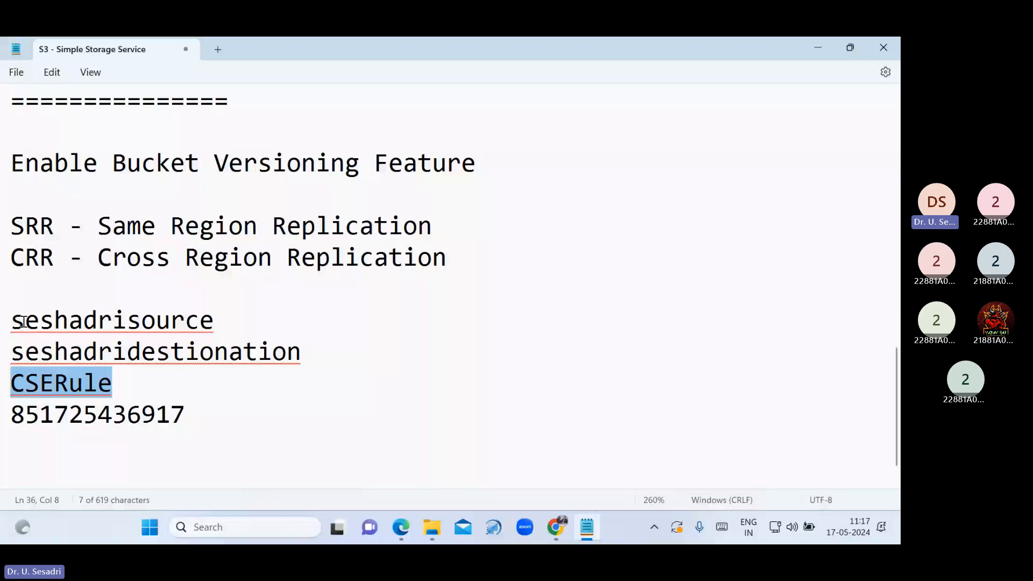
drag(24, 321, 316, 344)
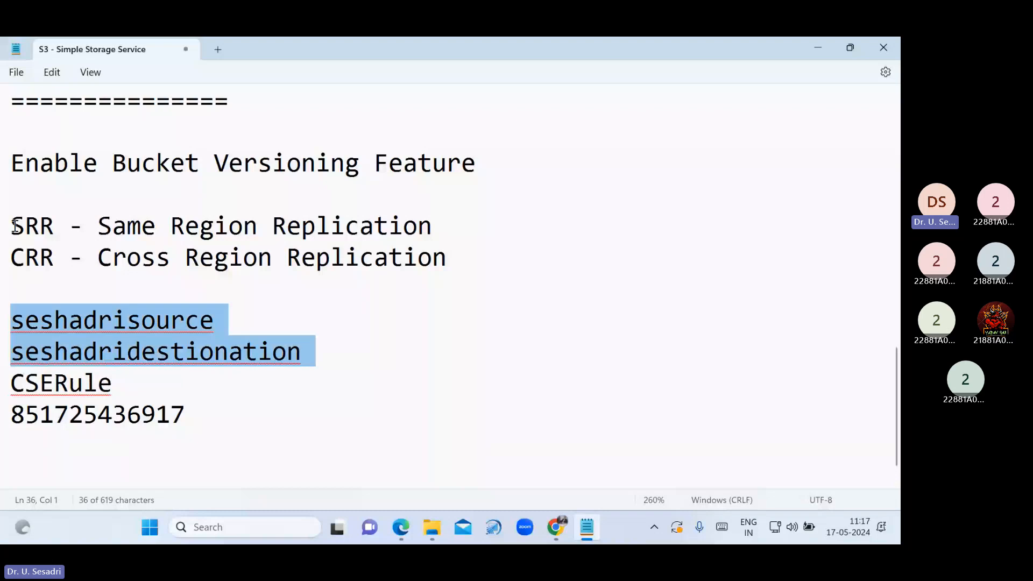
drag(17, 226, 447, 215)
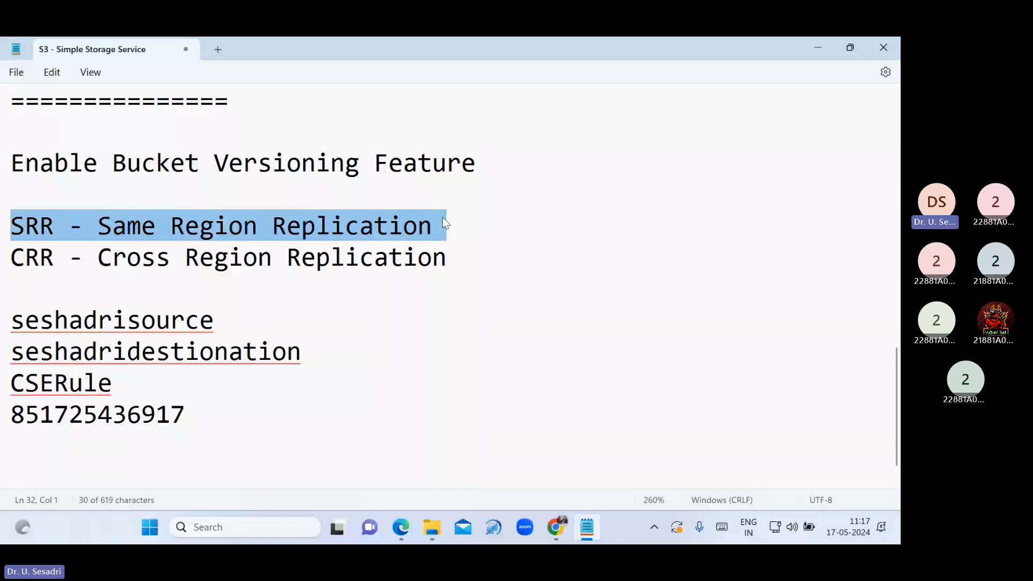
click(281, 360)
drag(281, 361, 2, 368)
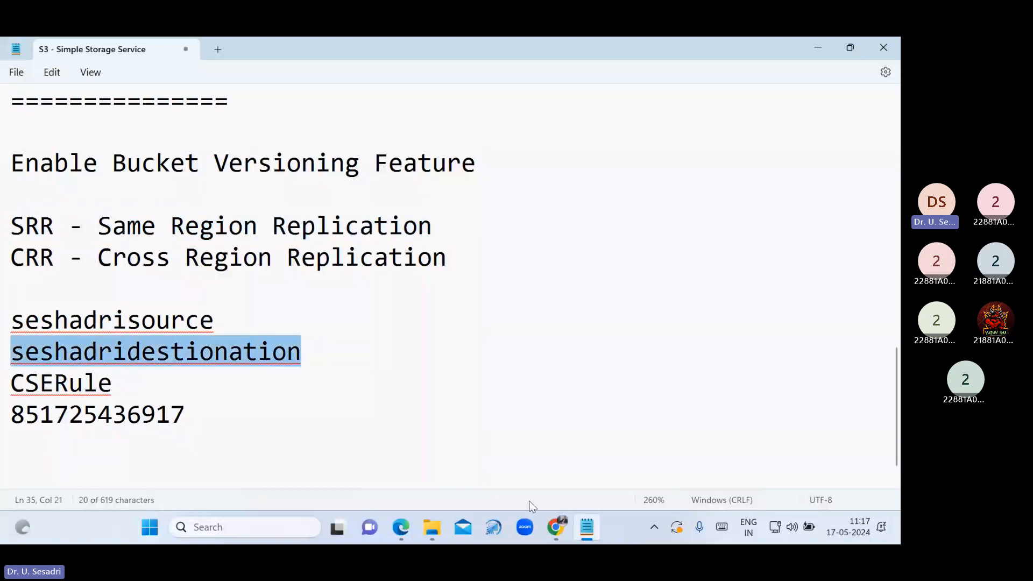
click(556, 527)
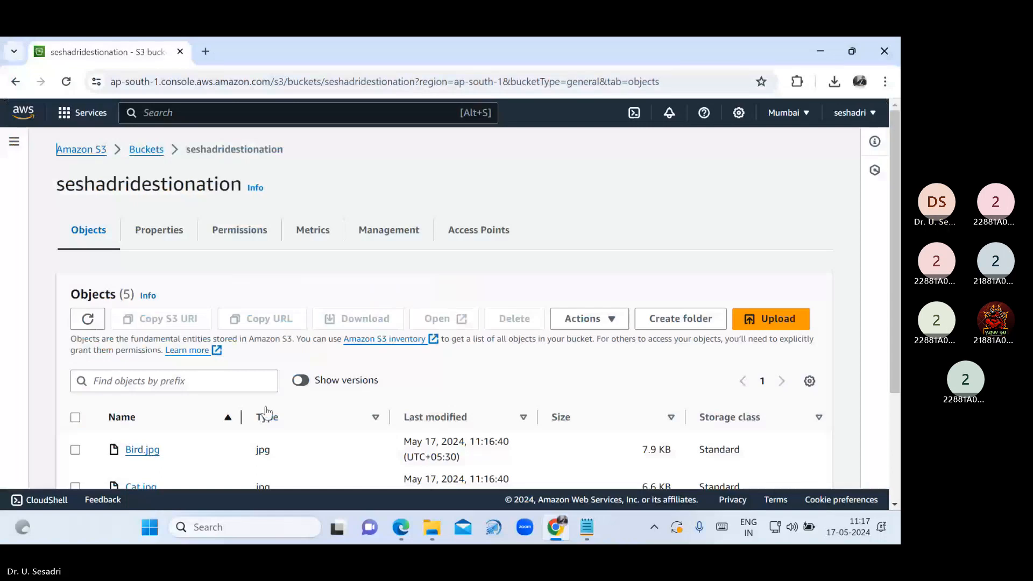
Scroll through the five replicated jpgs in seshadridestionation, then return to the Notepad notes
scroll(323, 417, down, 2)
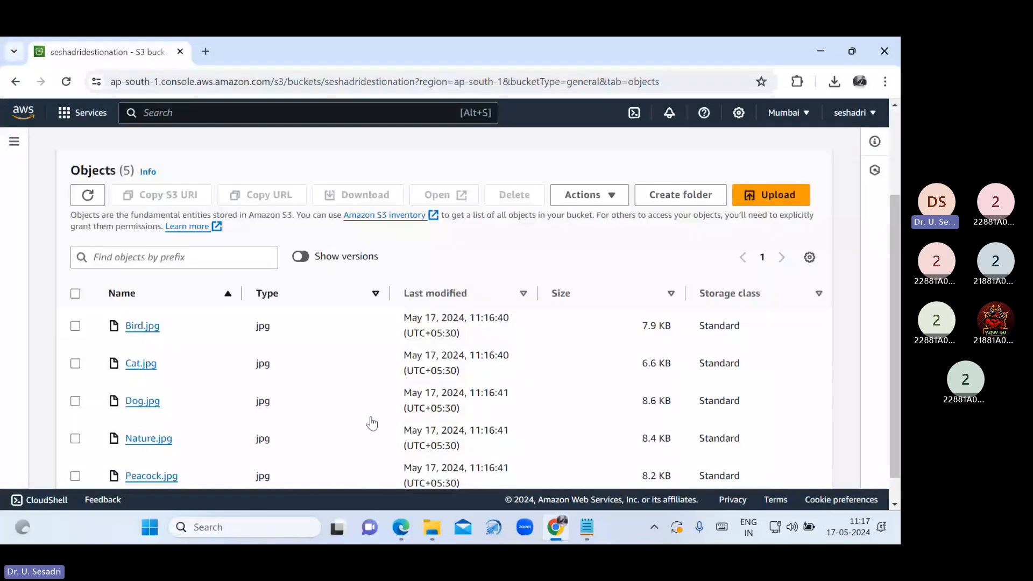
scroll(372, 422, down, 1)
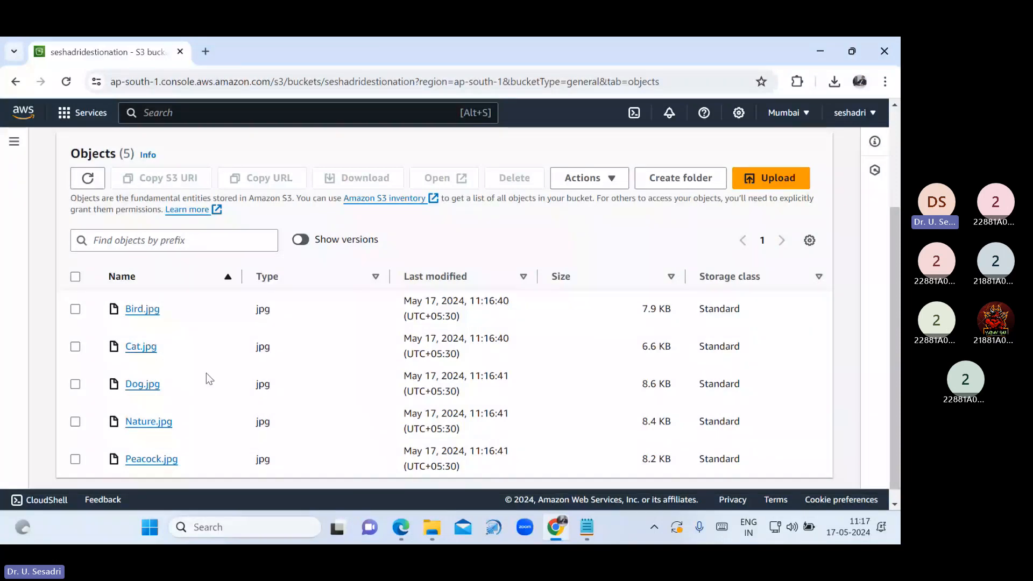
key(alt+Tab)
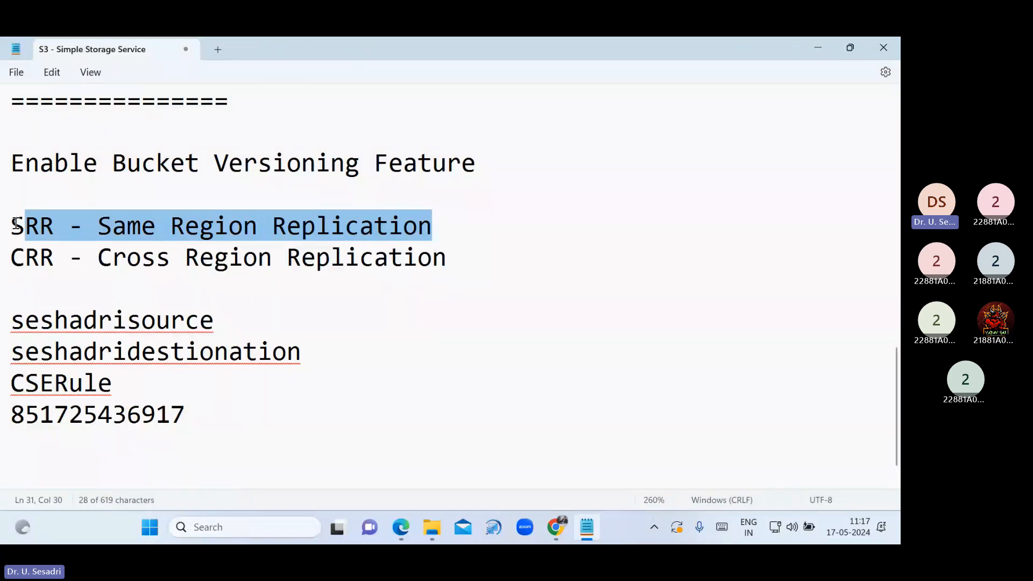
Highlight the SRR and CRR lines in Notepad, then return to the seshadridestionation bucket page
drag(16, 224, 440, 221)
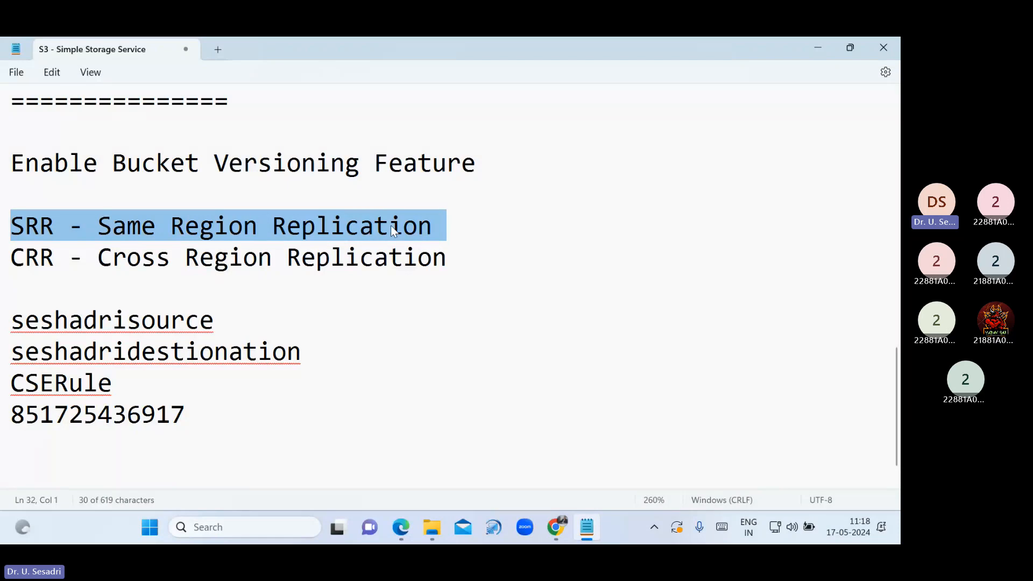
click(13, 256)
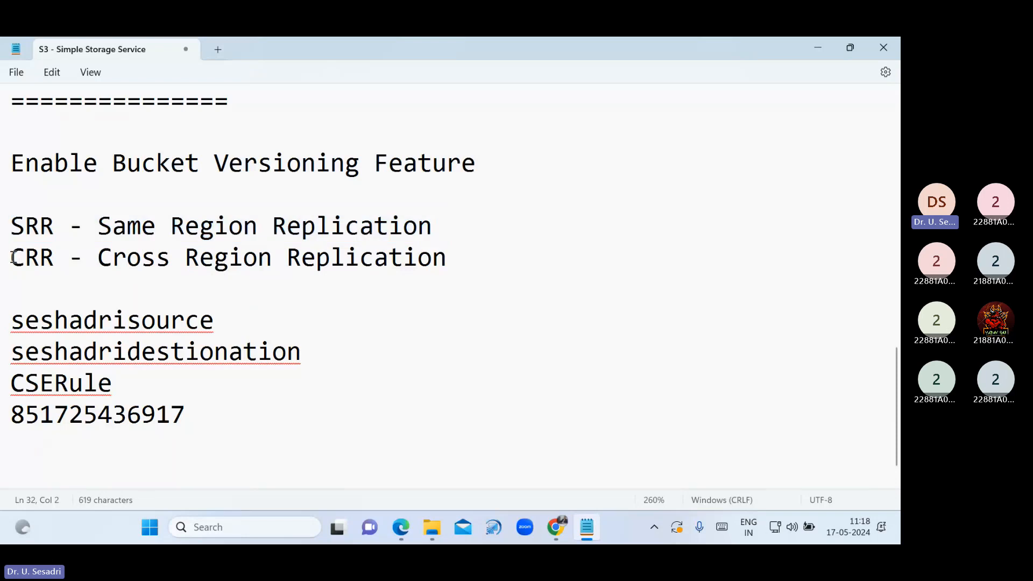
drag(13, 257, 465, 263)
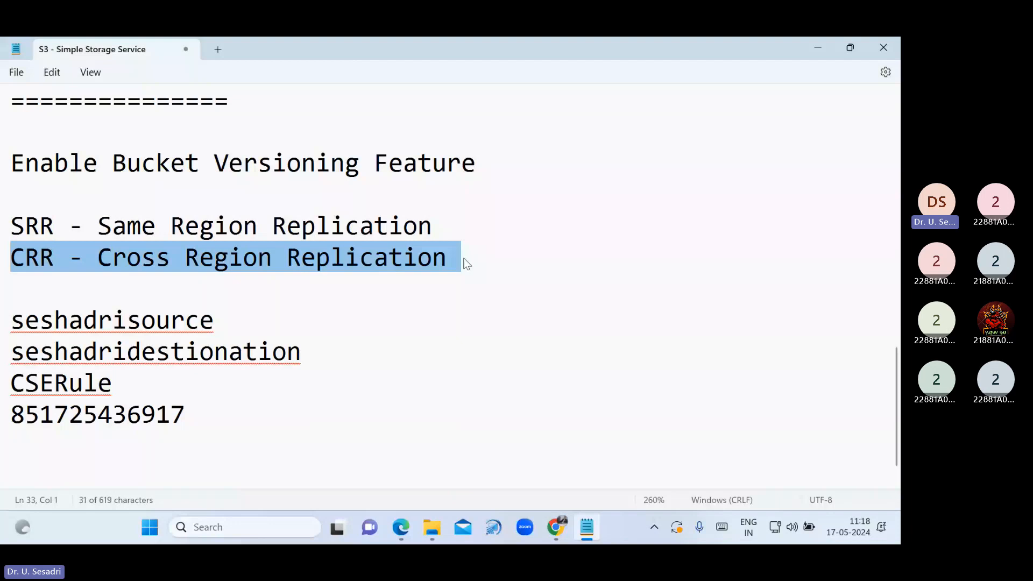
click(554, 530)
scroll(280, 317, up, 3)
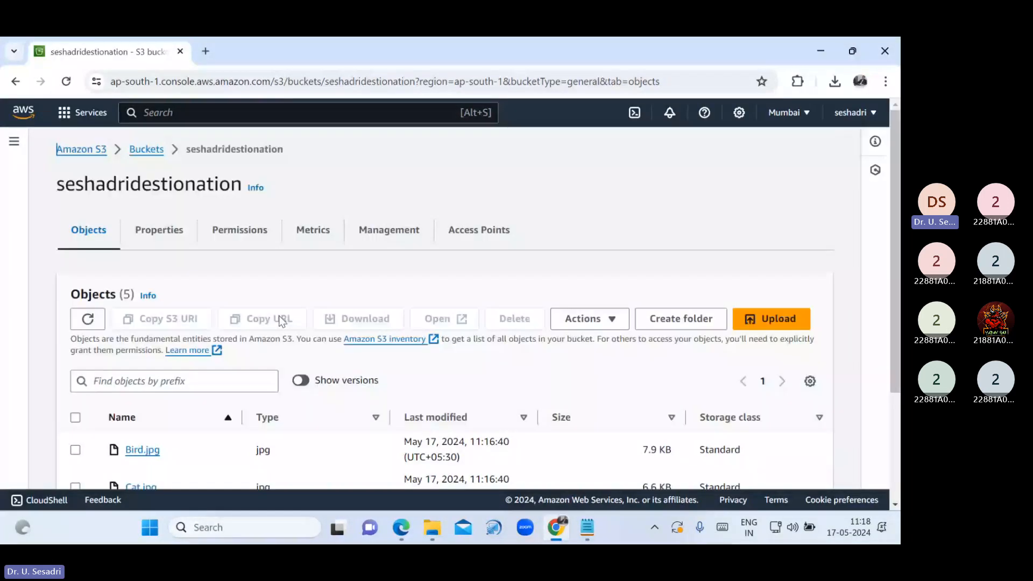
Permanently delete the objects in seshadrisource, entering 'permanently delete' as confirmation
click(152, 151)
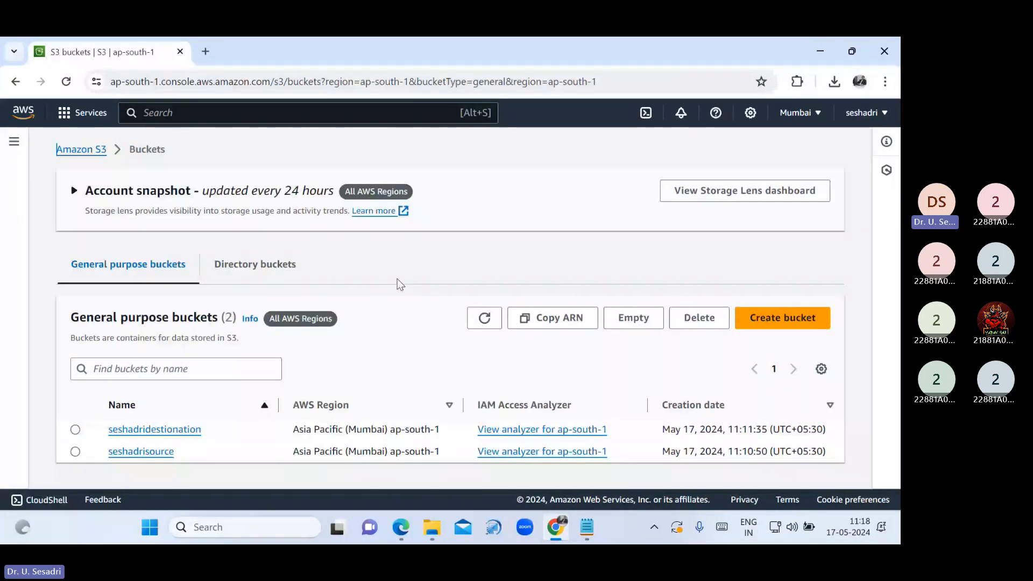
click(157, 454)
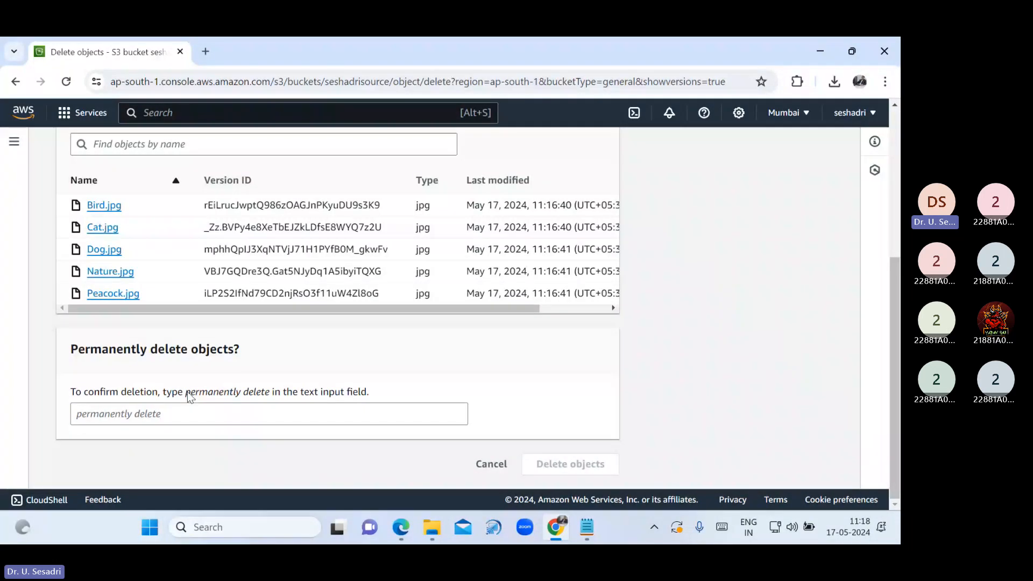
drag(186, 391, 270, 392)
key(ctrl+c)
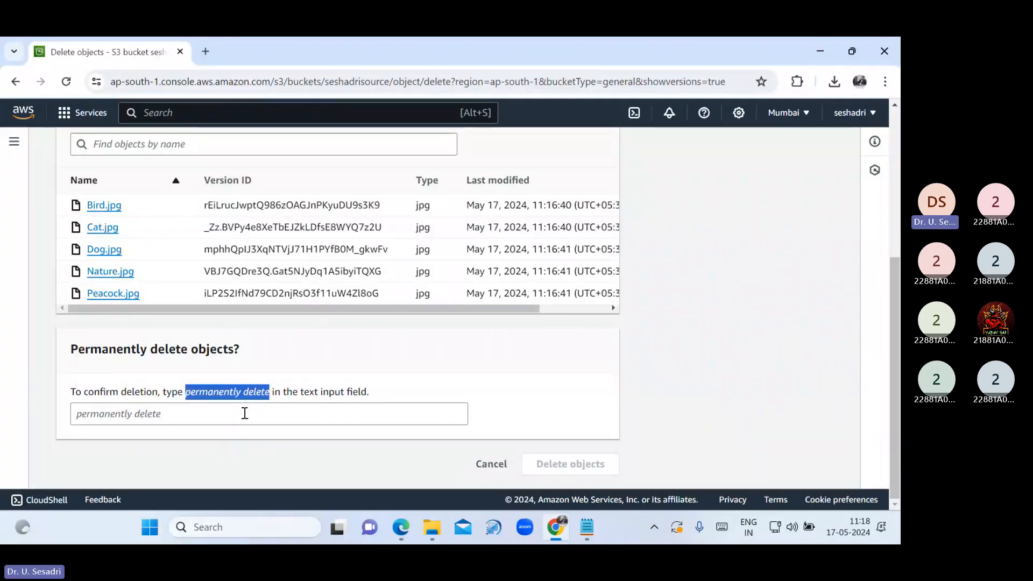
click(245, 413)
key(ctrl+v)
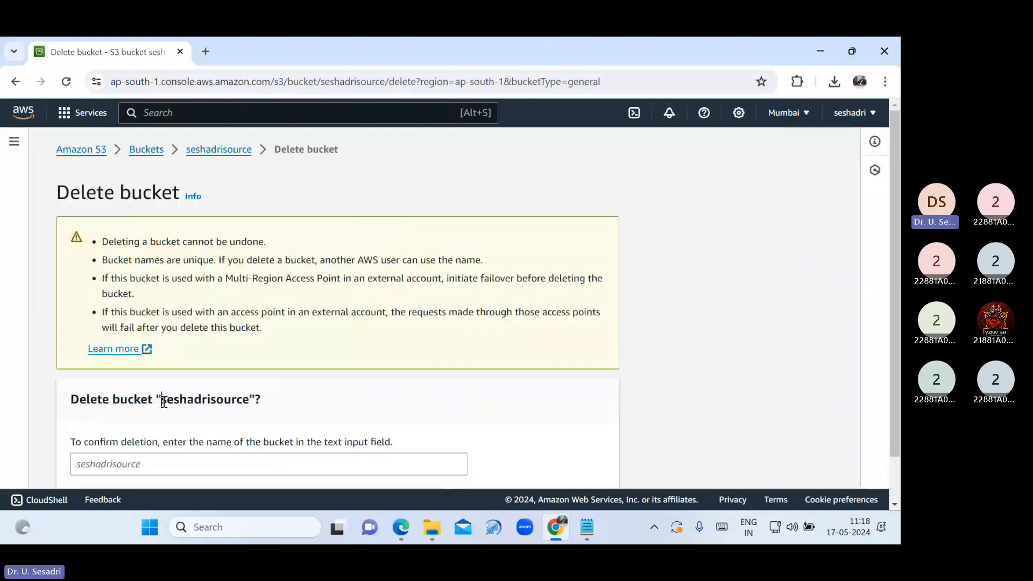
Delete the seshadrisource bucket by confirming its name, and dismiss the success message
click(193, 463)
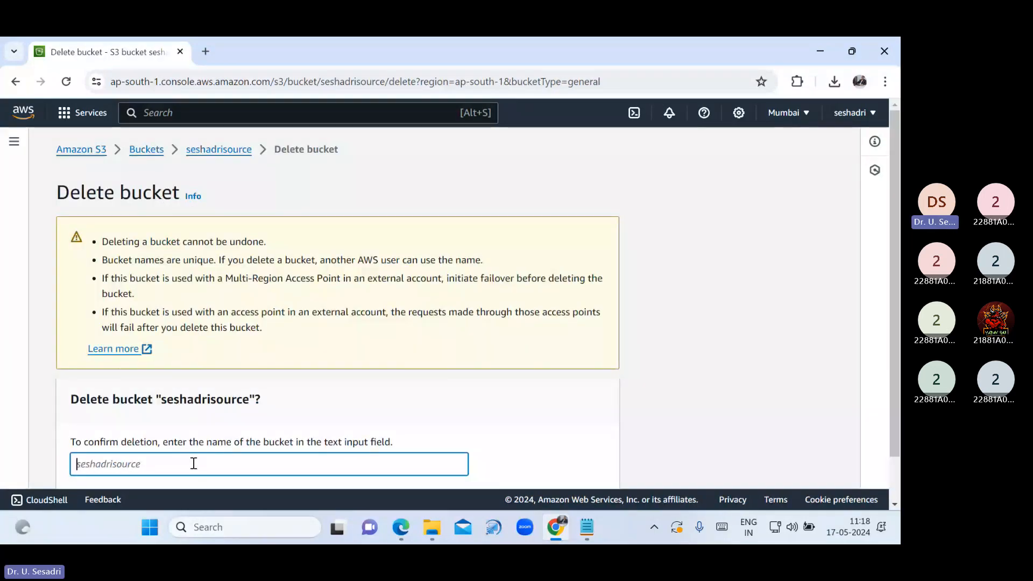
text(seshadrisource)
scroll(563, 477, down, 2)
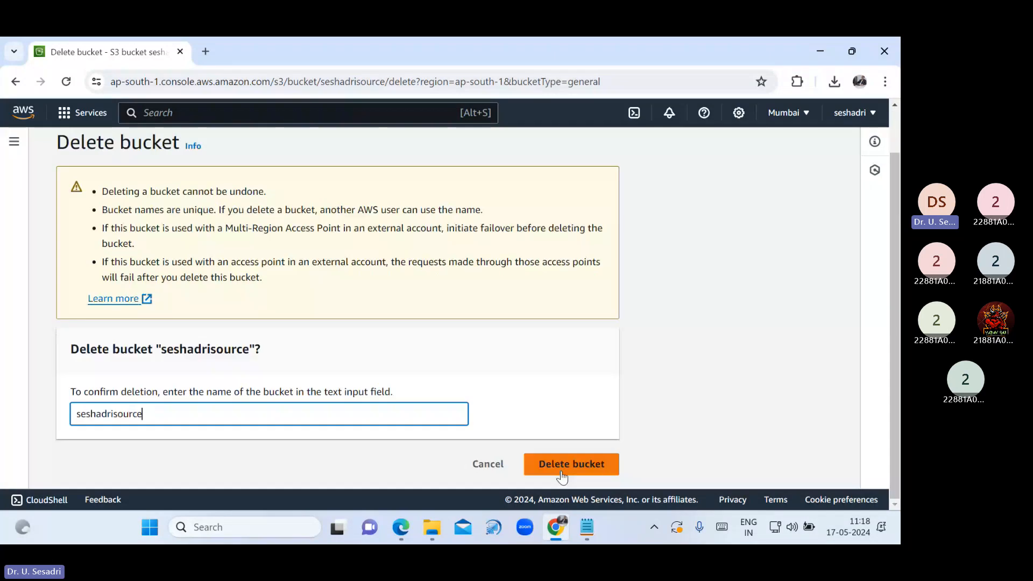
click(562, 475)
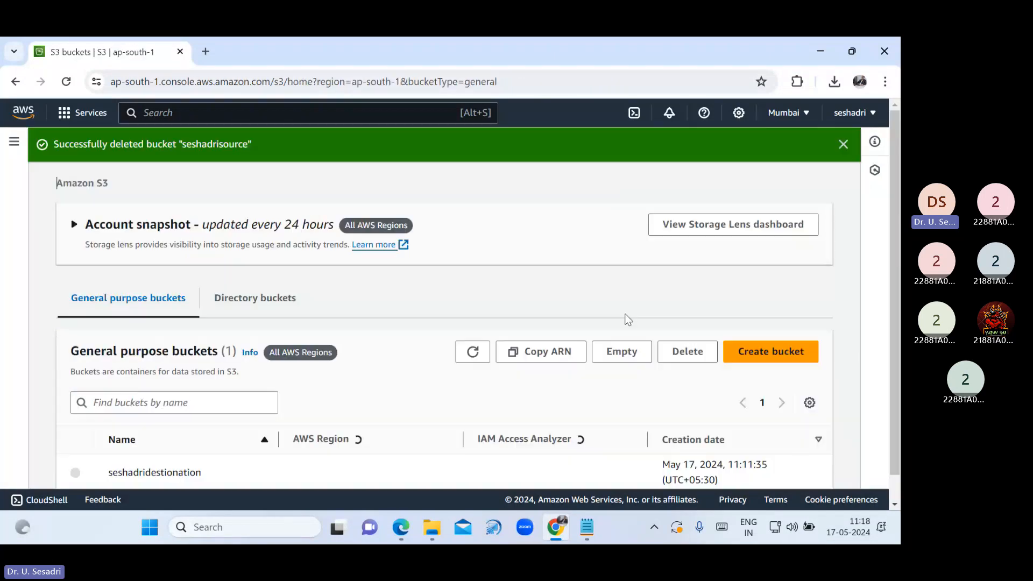
click(844, 141)
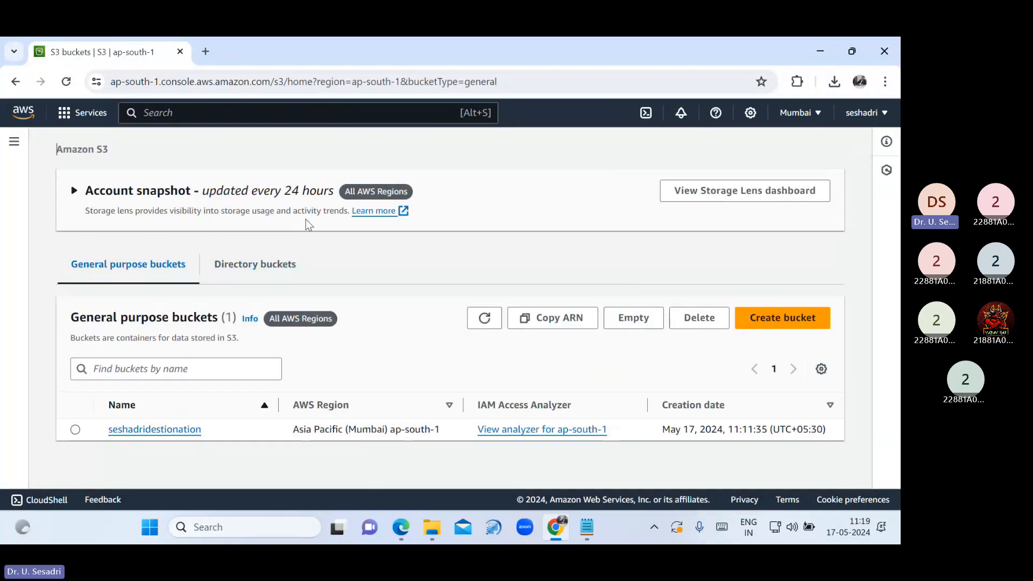
Select all five objects in seshadridestionation and start a delete, then return to the objects list
click(154, 430)
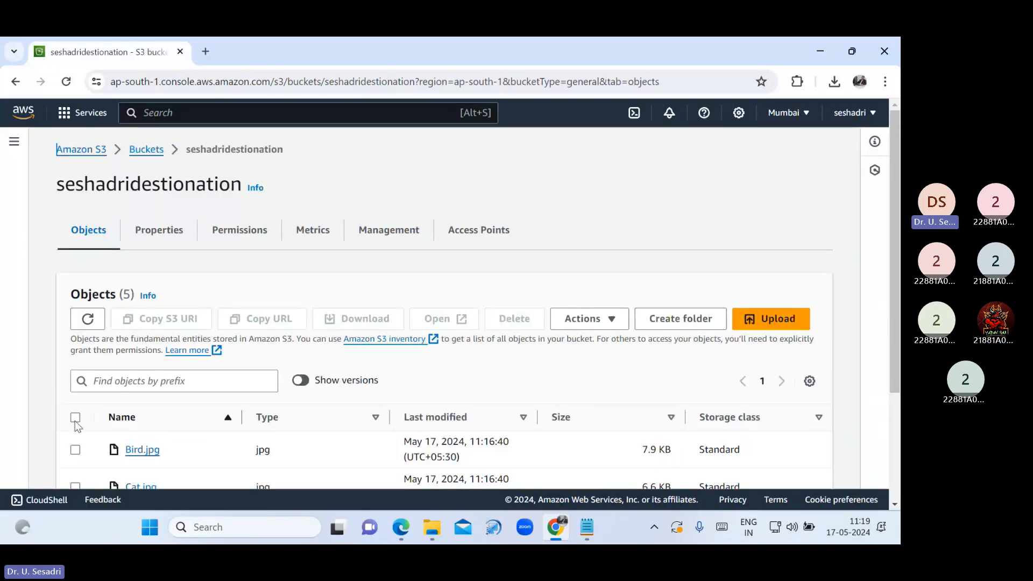
click(75, 419)
click(515, 318)
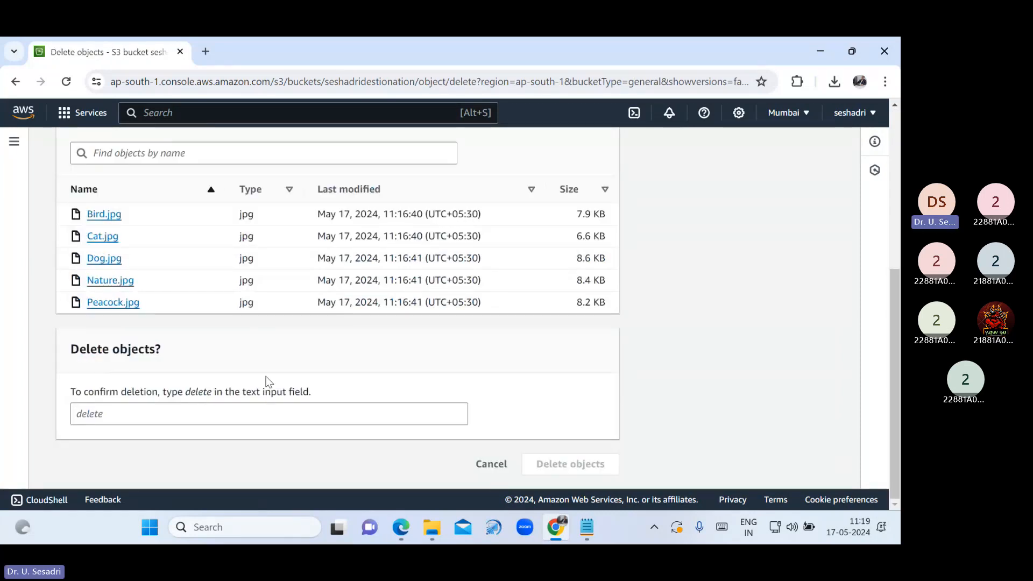
scroll(323, 296, up, 5)
click(199, 153)
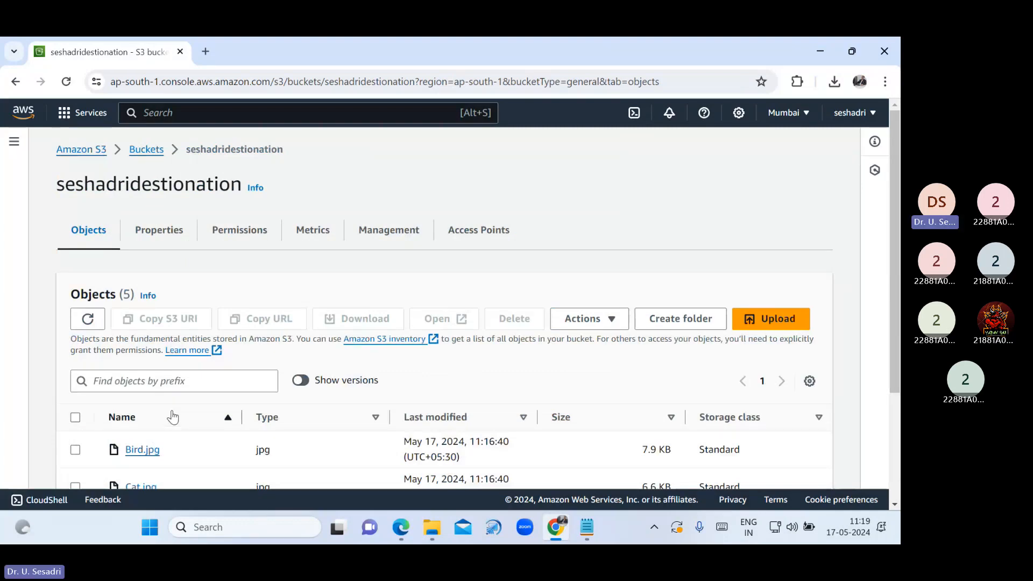
scroll(172, 415, down, 1)
scroll(172, 397, down, 1)
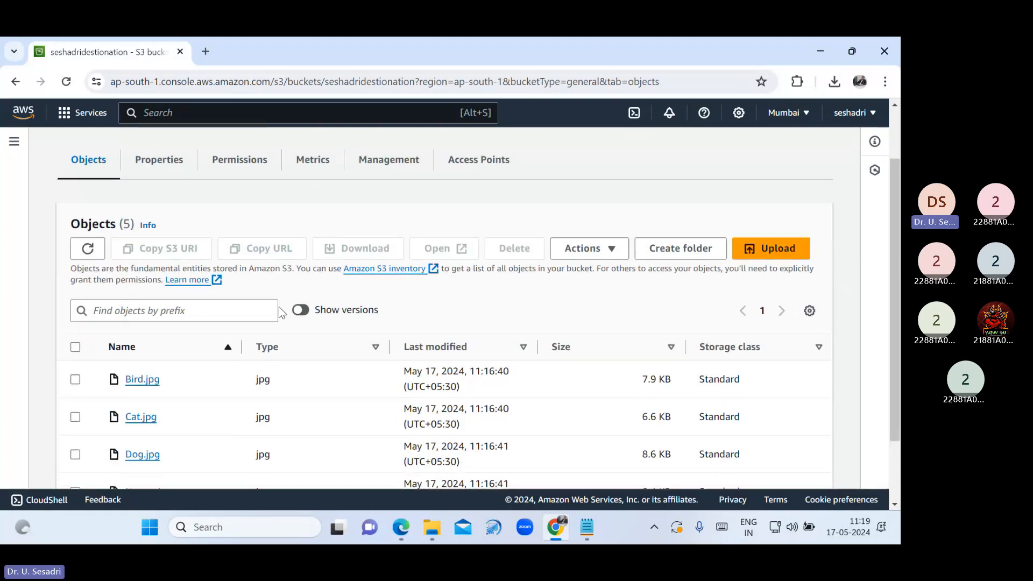
Show versions and permanently delete all five object versions, confirming with 'permanently delete'
click(300, 310)
scroll(215, 322, down, 1)
click(75, 346)
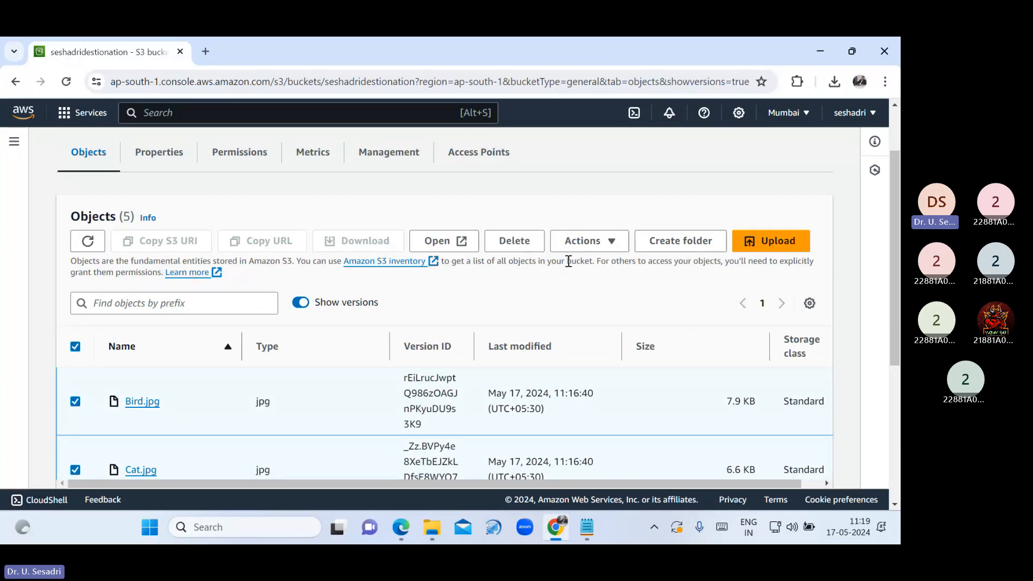
click(517, 243)
scroll(248, 375, down, 5)
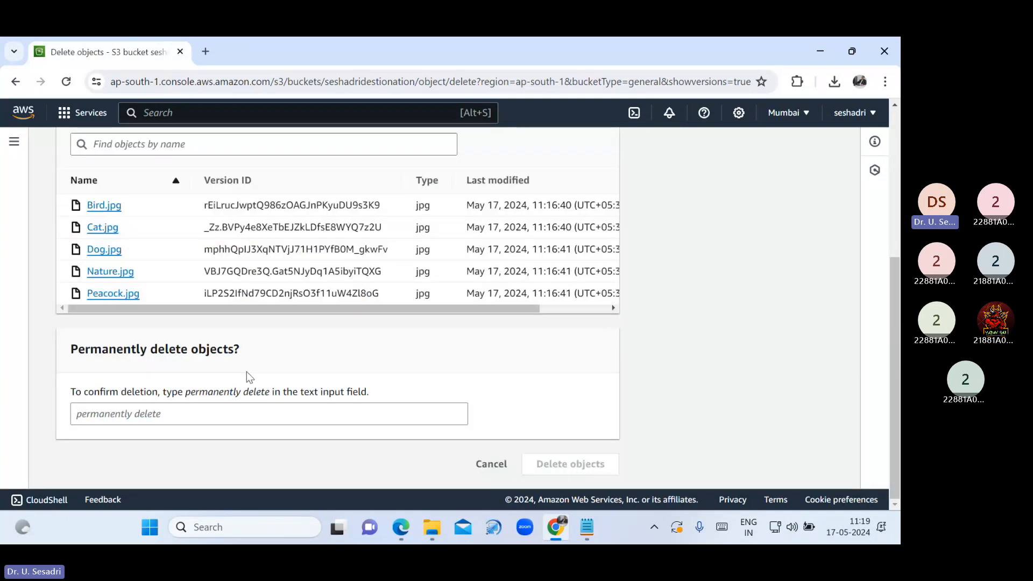
drag(187, 393, 269, 396)
key(ctrl+c)
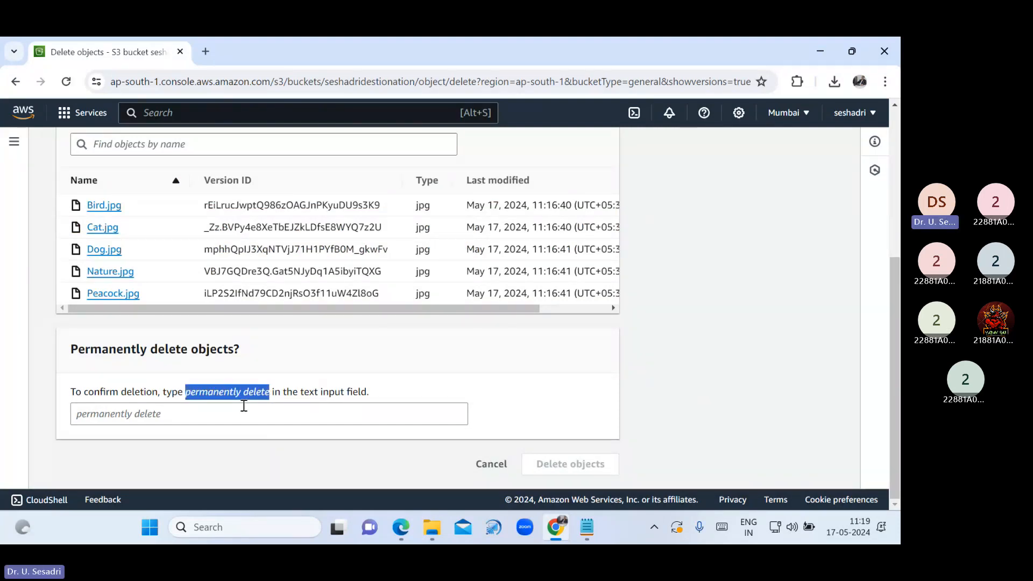
click(244, 413)
key(ctrl+v)
click(574, 464)
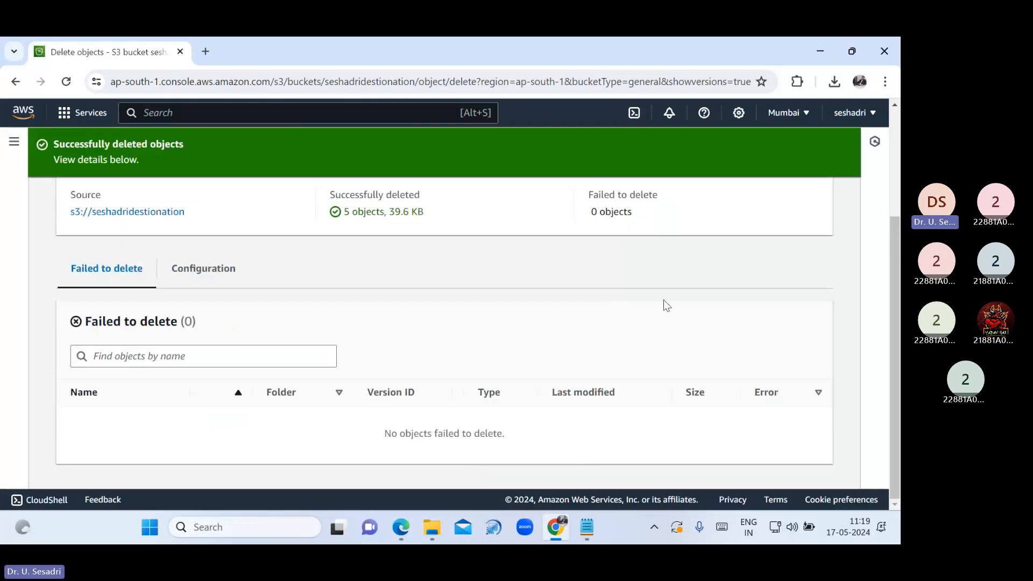
scroll(736, 272, up, 3)
click(804, 205)
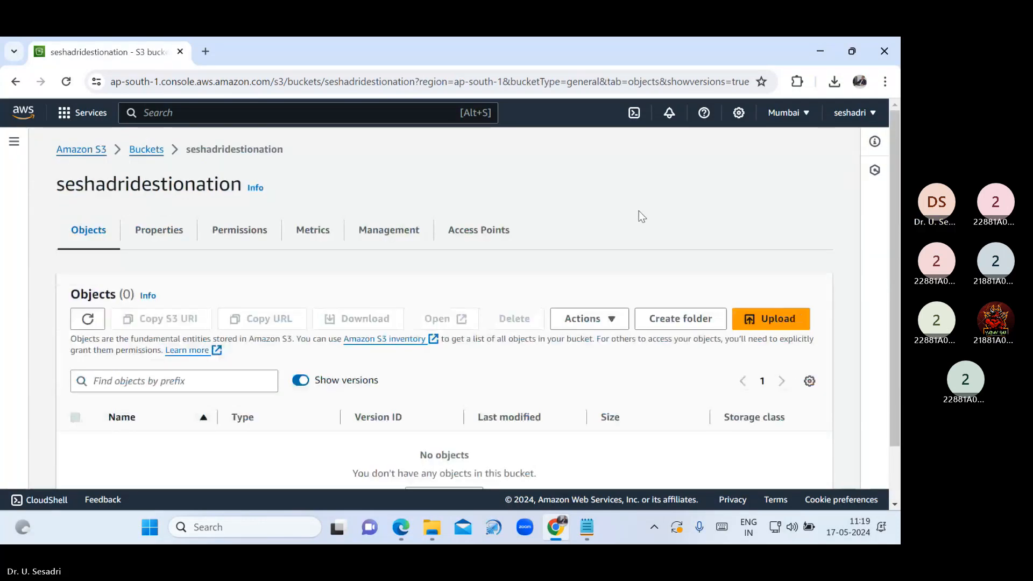
Delete the emptied seshadridestionation bucket, confirming with its name
click(146, 149)
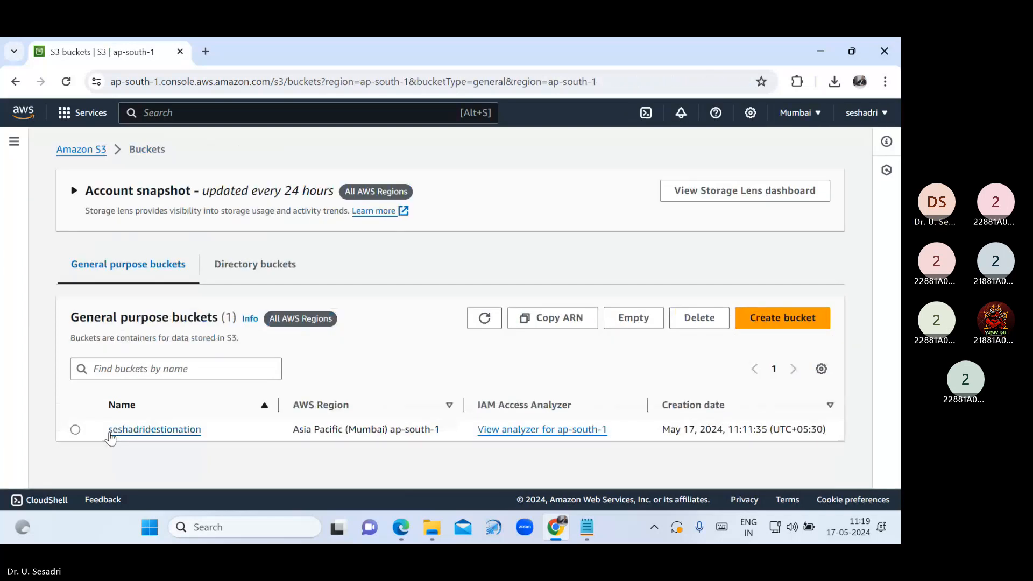
click(75, 429)
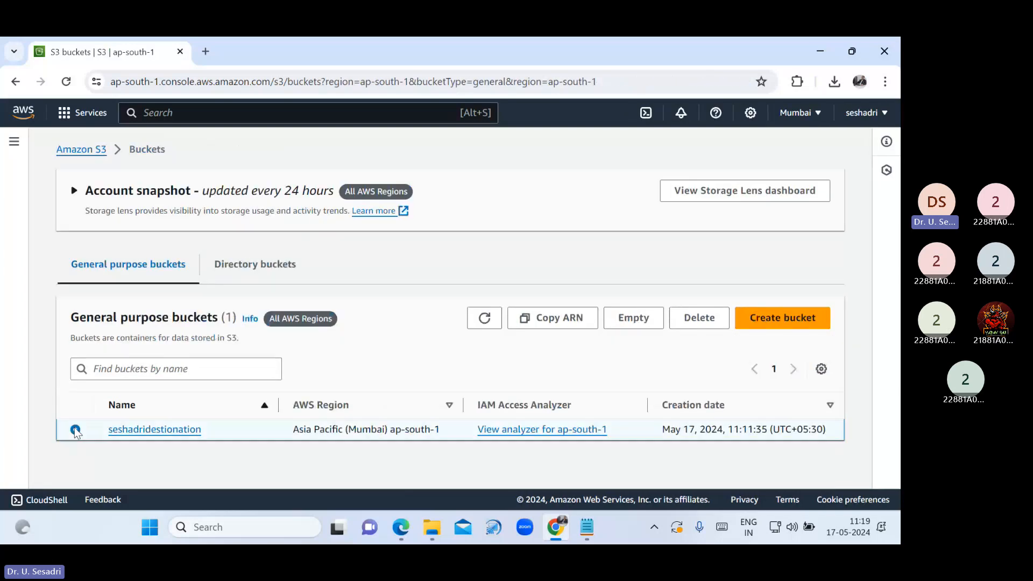
click(698, 318)
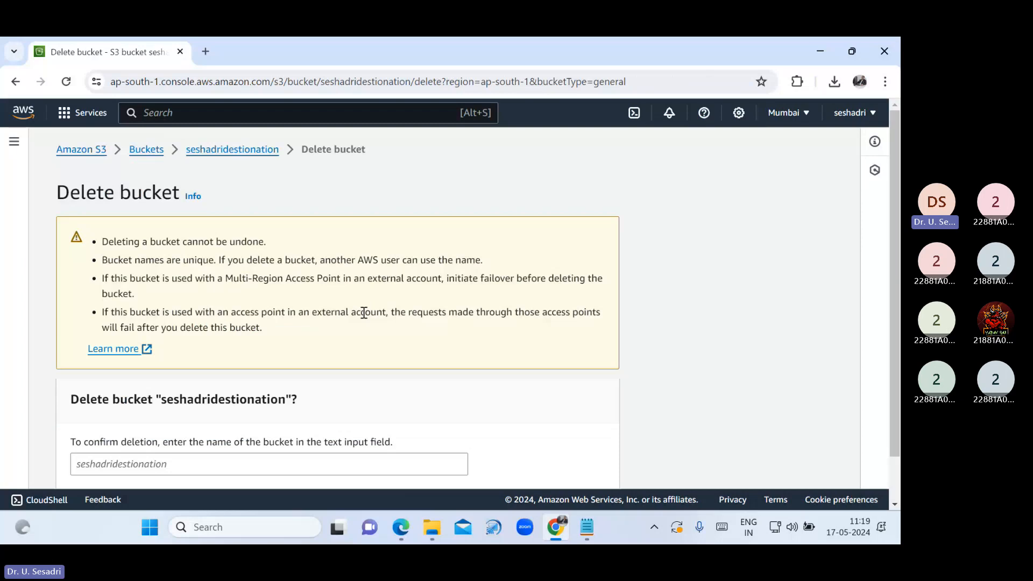
scroll(363, 313, down, 1)
drag(161, 349, 286, 354)
key(ctrl+c)
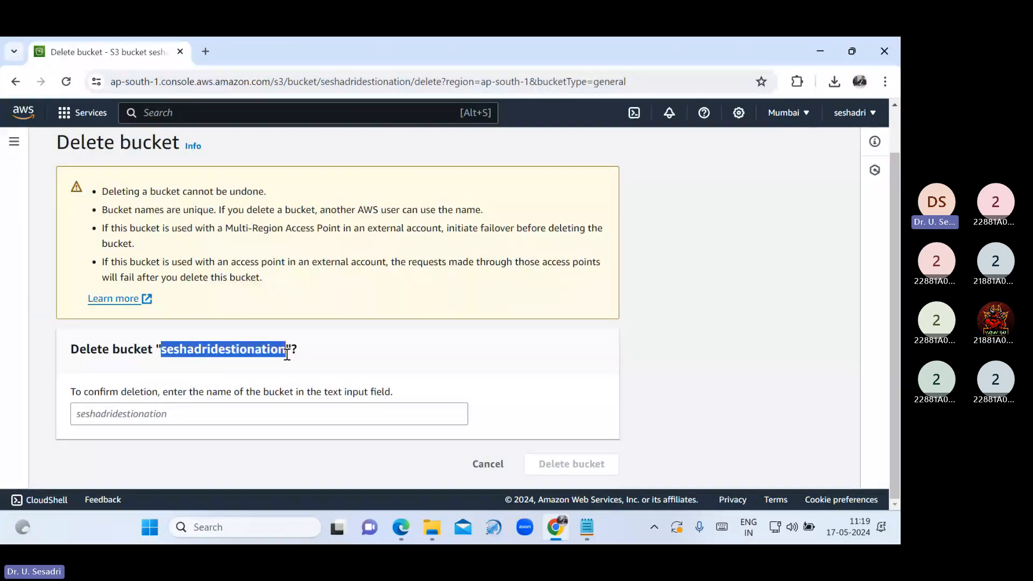
click(209, 417)
key(ctrl+v)
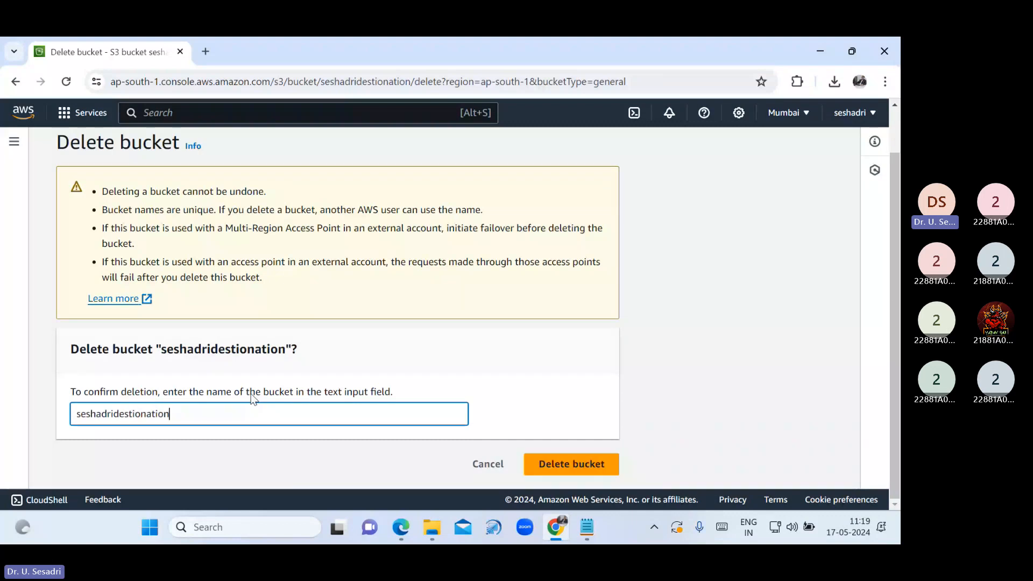
click(555, 462)
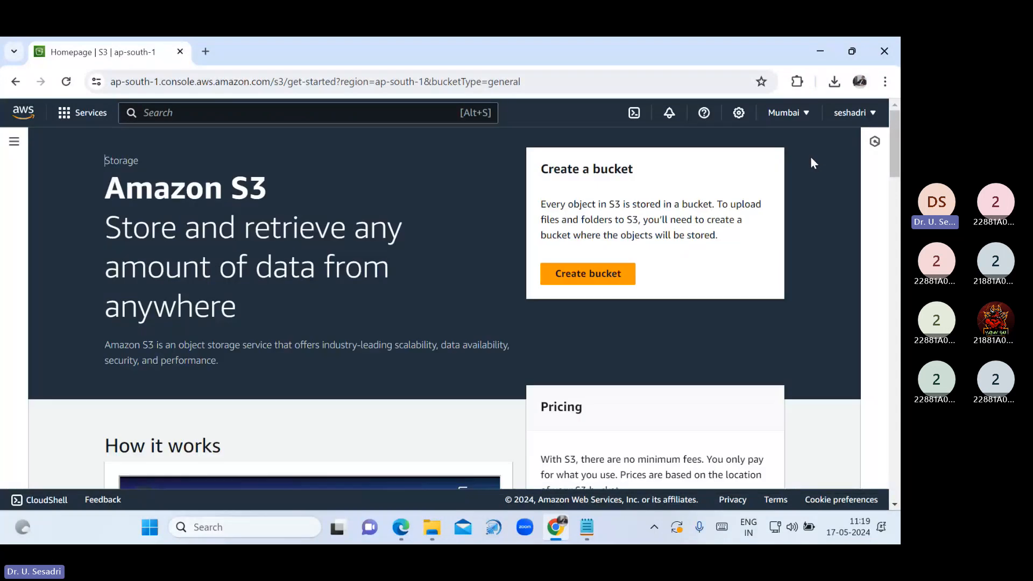
In the S3 notes, highlight the SRR and CRR abbreviations in the replication entries
key(alt+Tab)
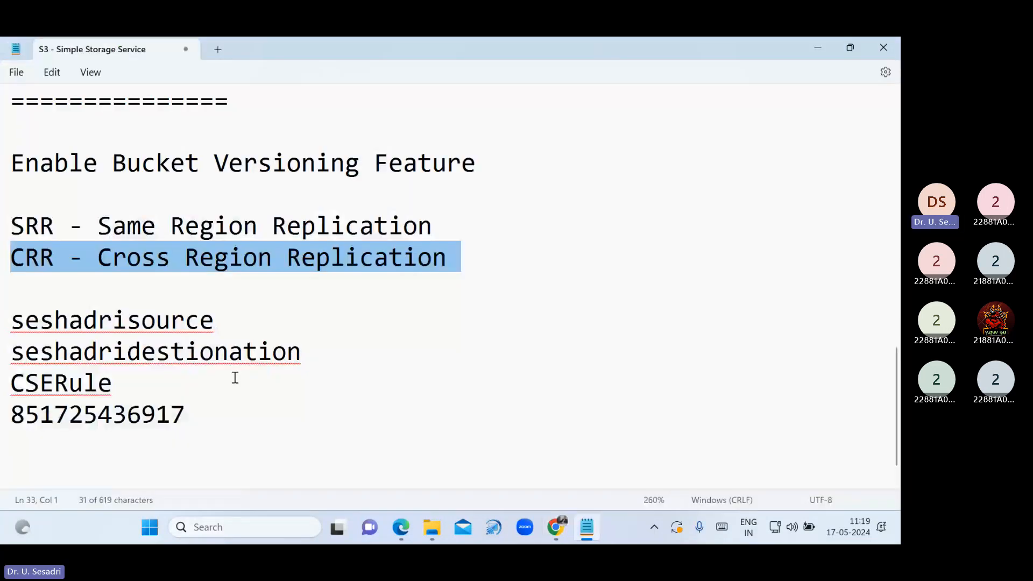
scroll(245, 305, up, 1)
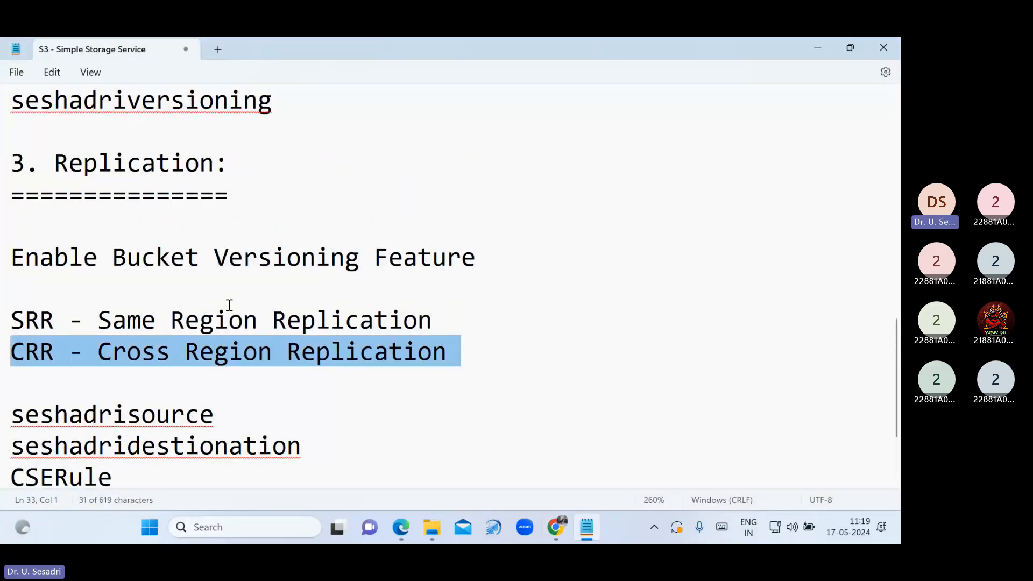
click(108, 397)
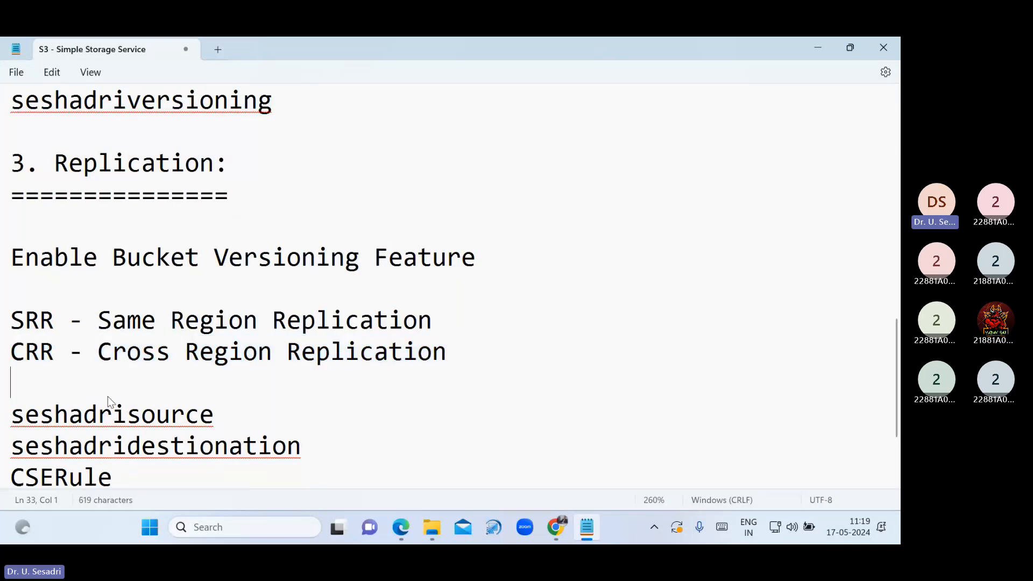
double_click(13, 317)
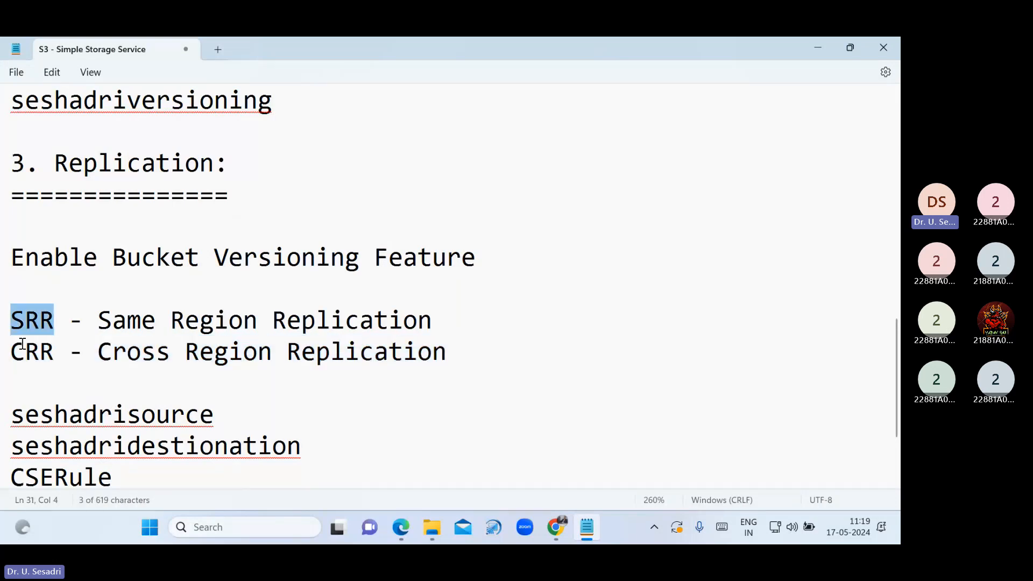
double_click(22, 347)
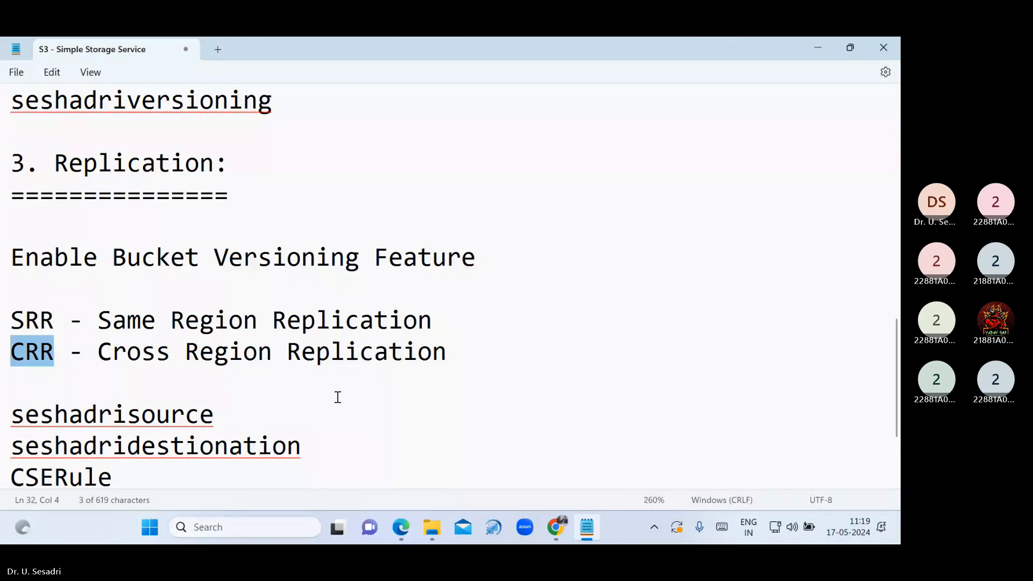
scroll(322, 409, down, 2)
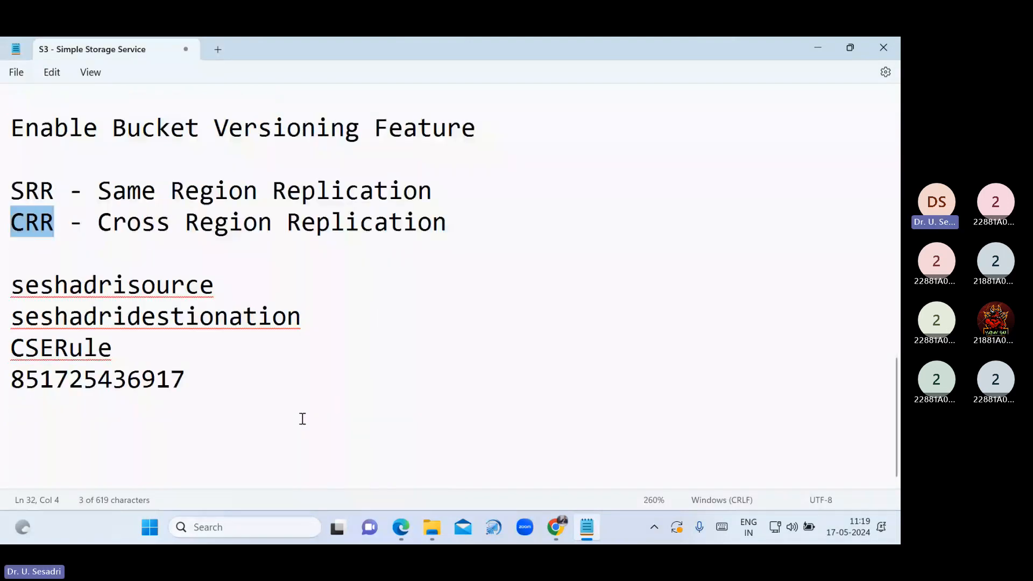
Below the account number, add the heading '4. Static Web Hosting:' underlined with '======================='
click(253, 418)
key(Return)
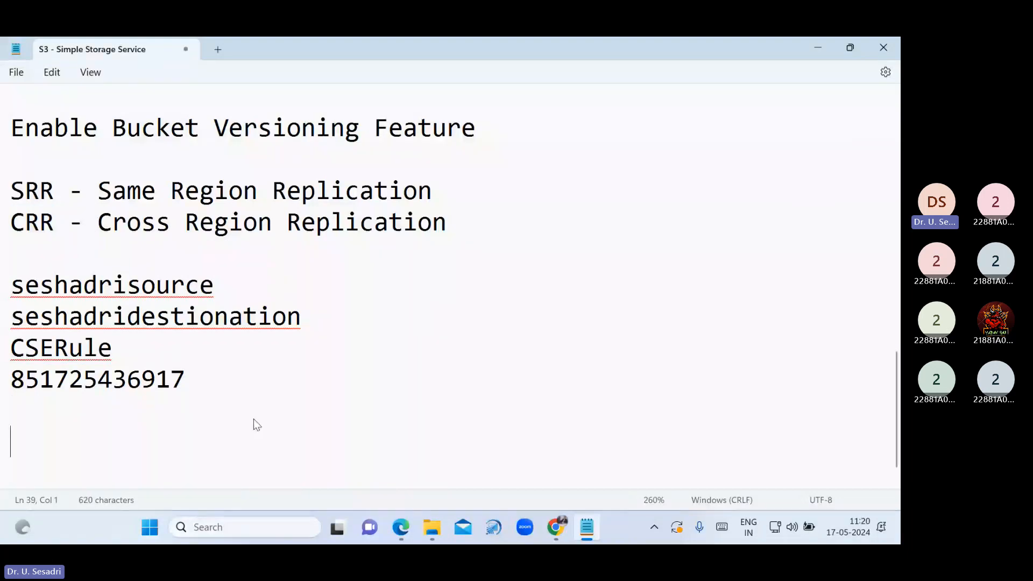
text(4. Stati)
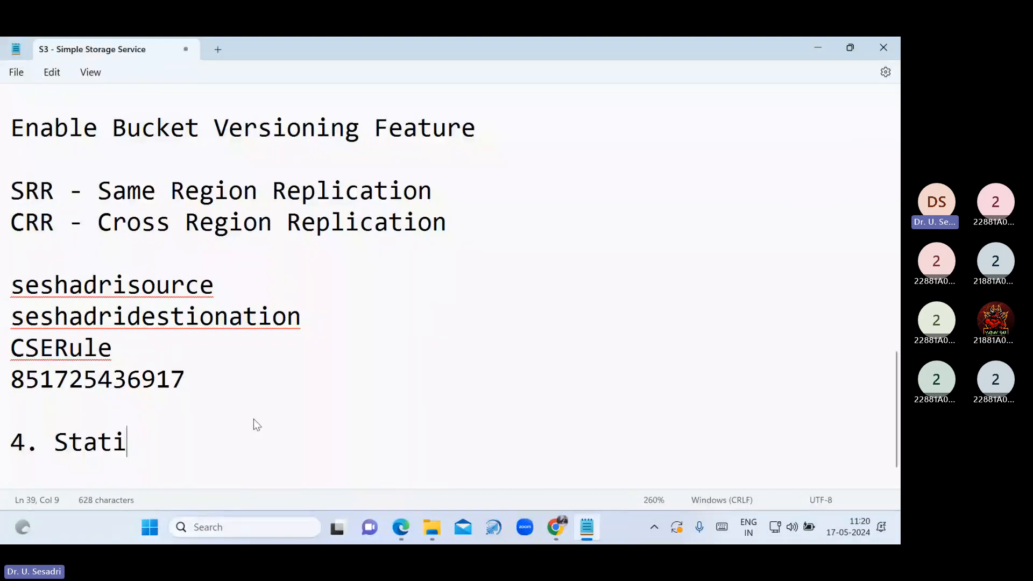
text(c Web)
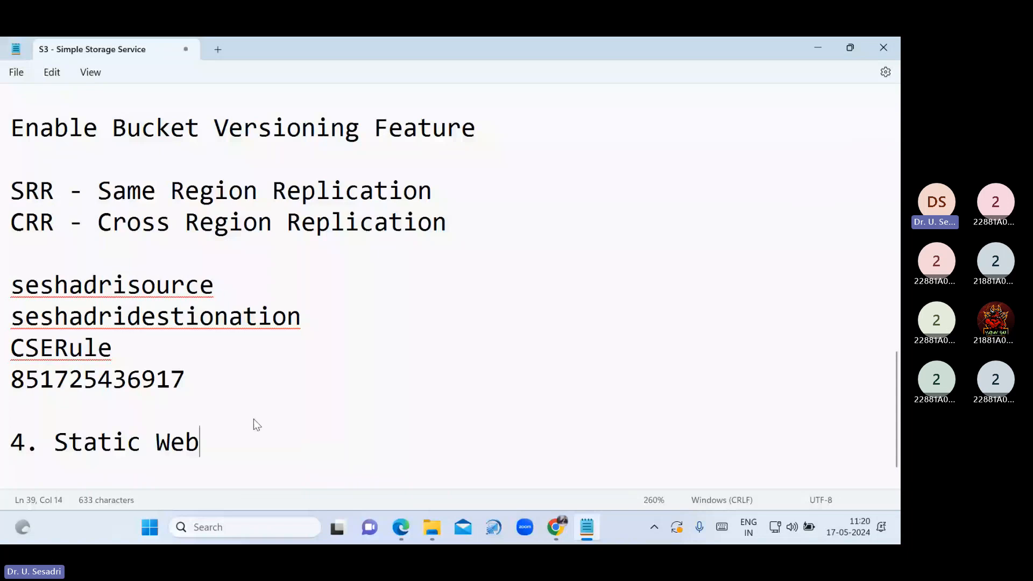
text( Hosting:)
key(Return)
text(======================)
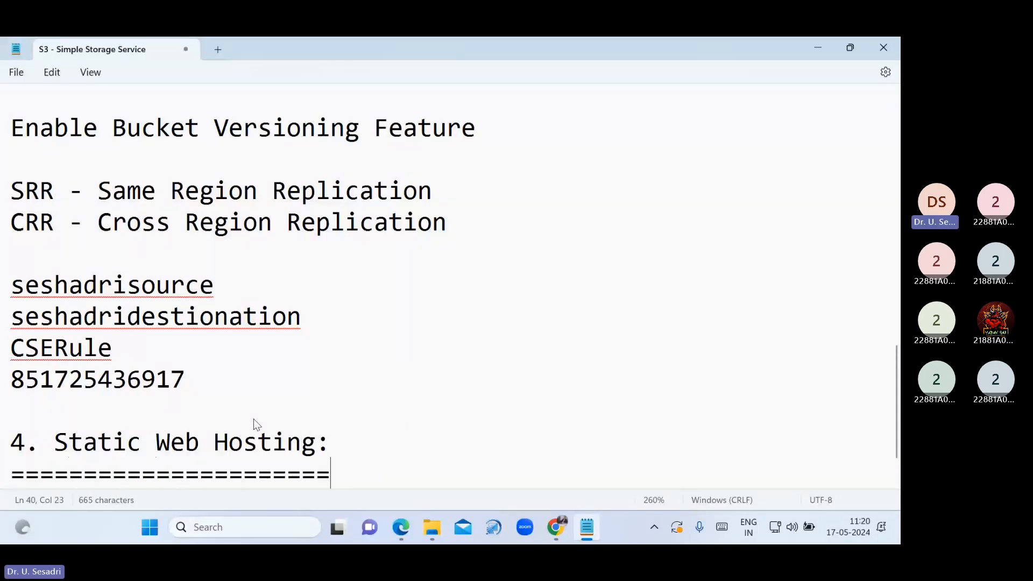
text(=)
mouse_move(432, 532)
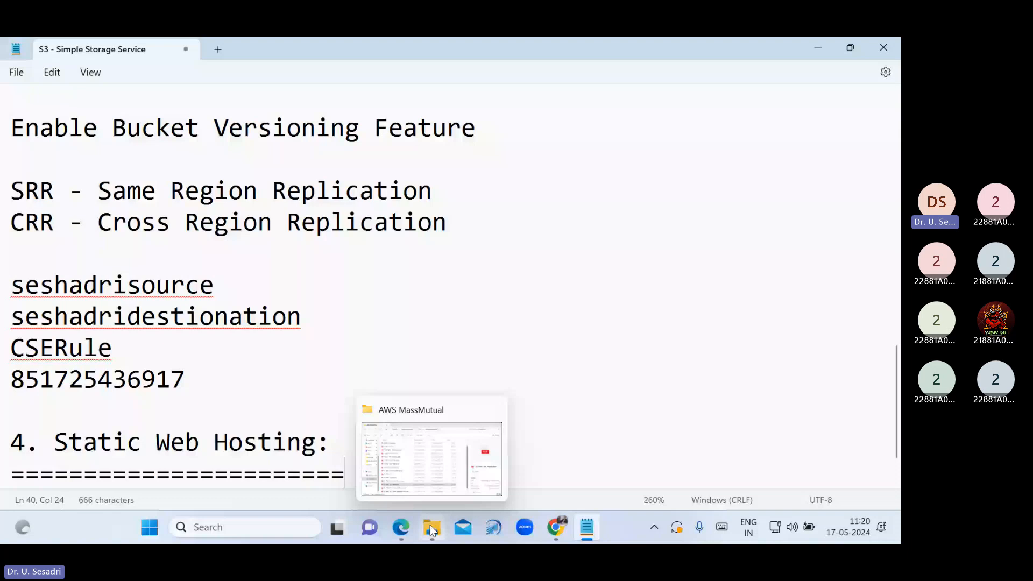
Name the new bucket seshadri944131 and paste that name into the S3 notes
click(556, 527)
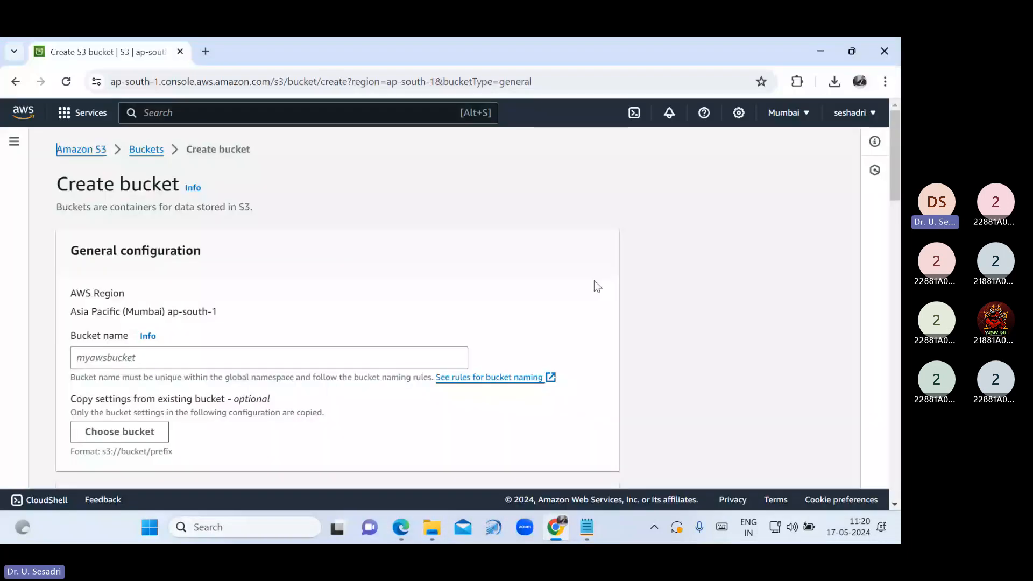
click(349, 361)
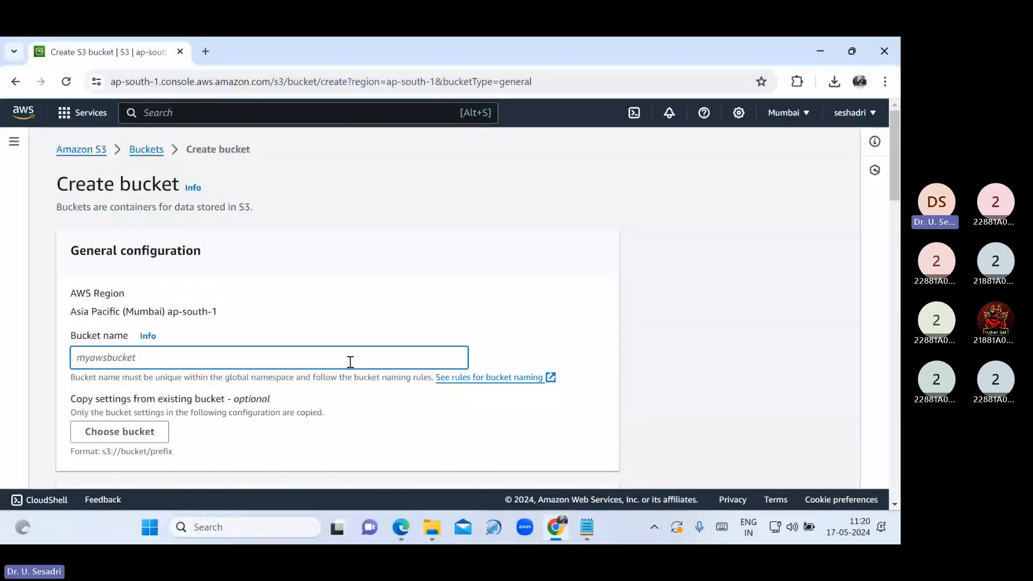
text(sesha)
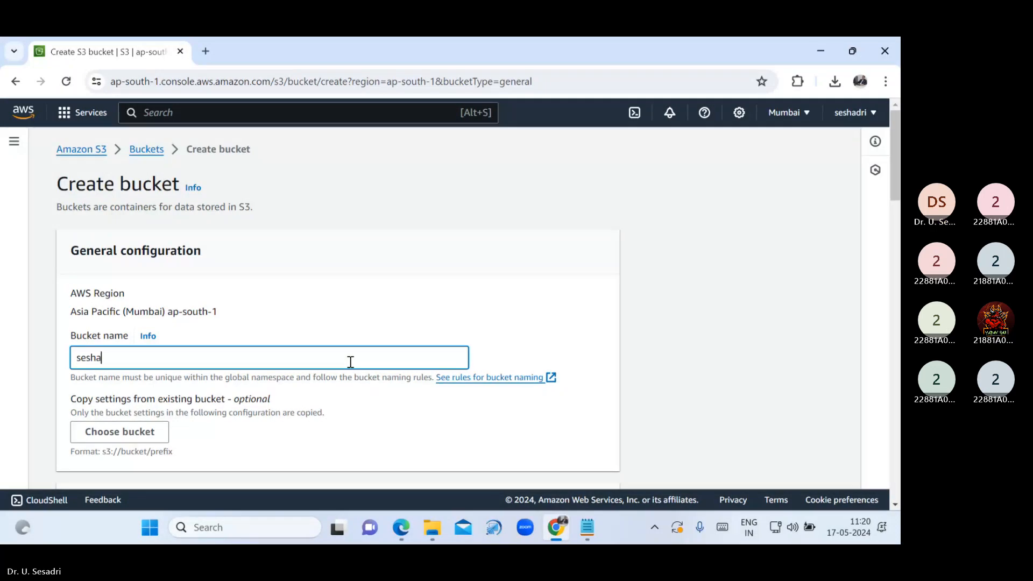
text(dri9441)
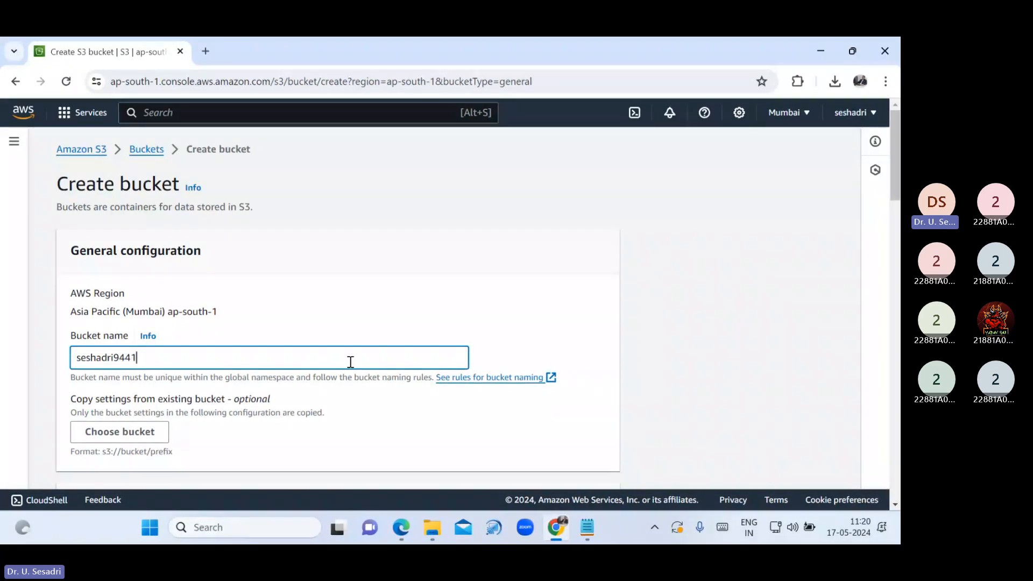
text(31)
key(ctrl+a)
key(ctrl+c)
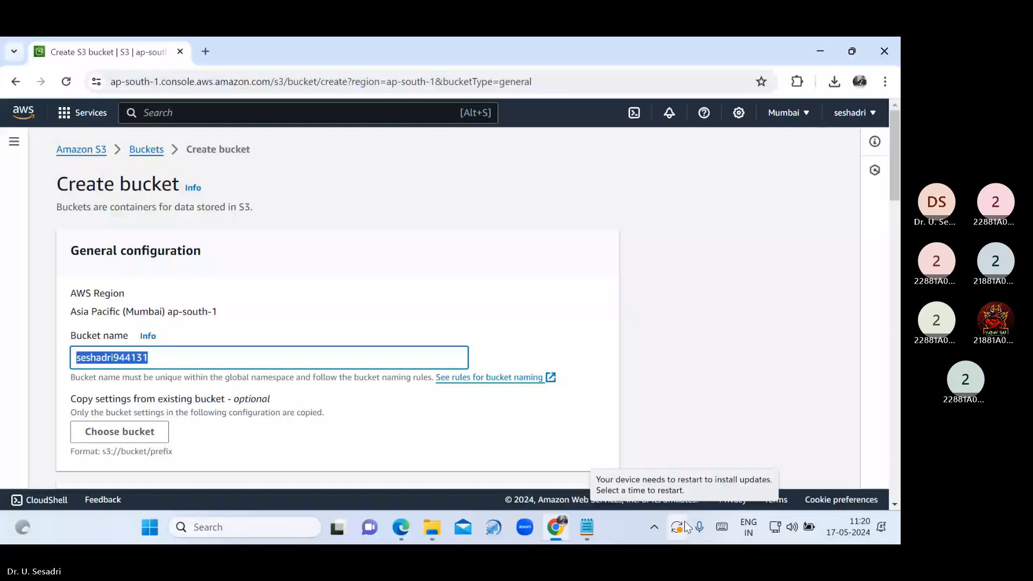
click(586, 526)
key(ctrl+v)
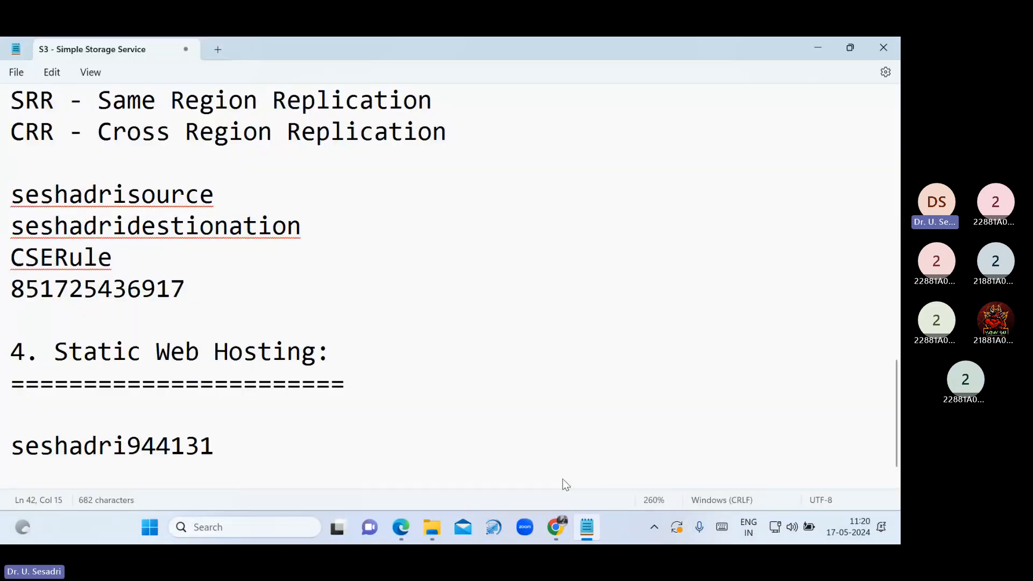
key(Return)
click(555, 541)
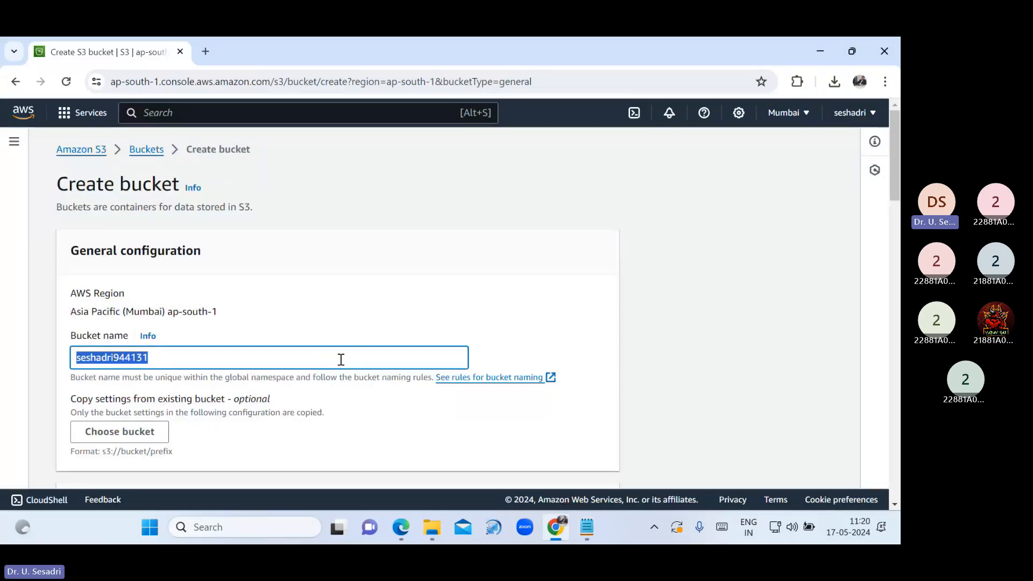
Set object ownership to ACLs enabled and untick Block all public access
scroll(342, 384, down, 3)
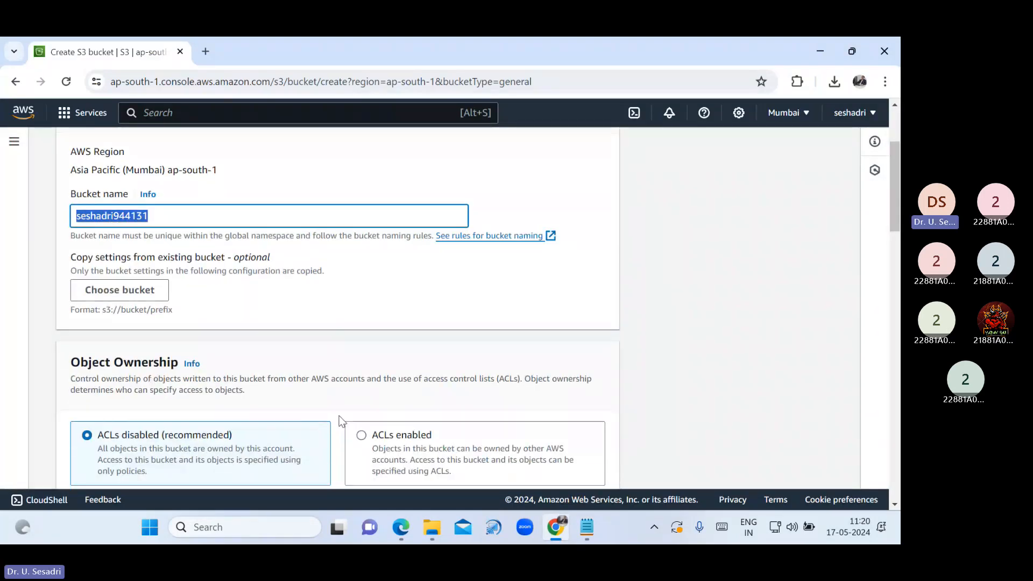
scroll(341, 419, down, 1)
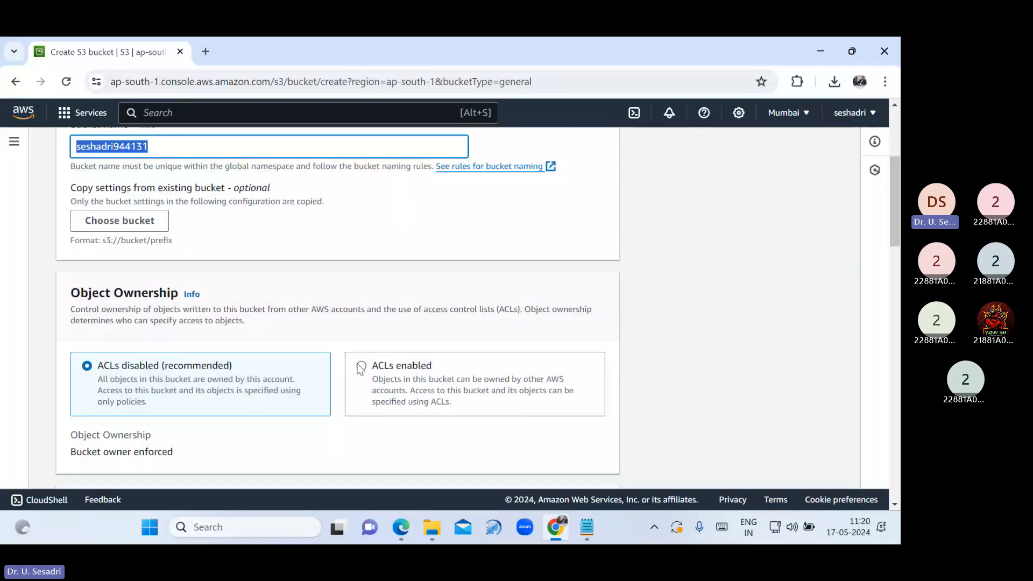
click(360, 369)
scroll(322, 408, down, 3)
scroll(324, 410, down, 2)
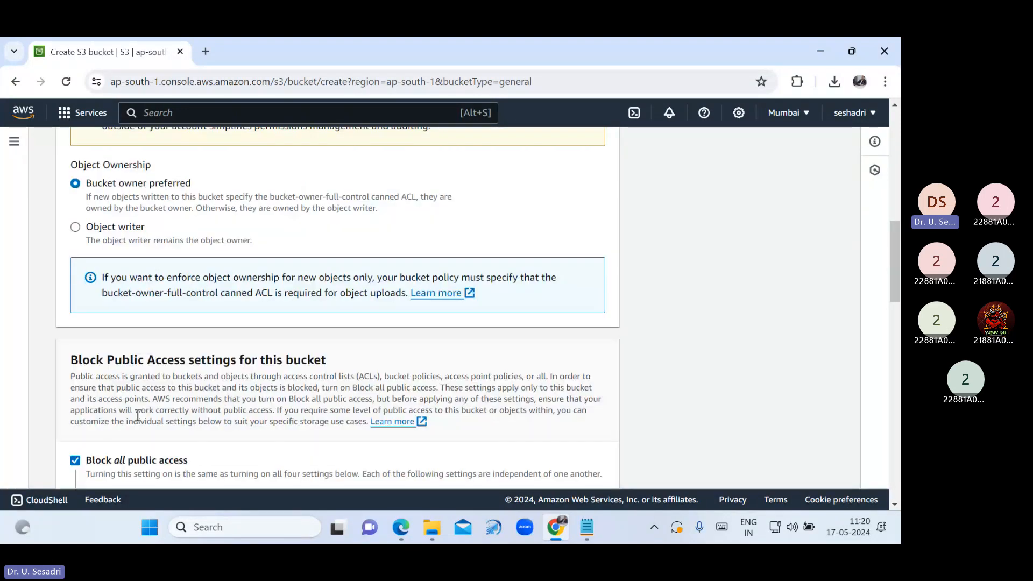
scroll(138, 416, down, 1)
click(113, 393)
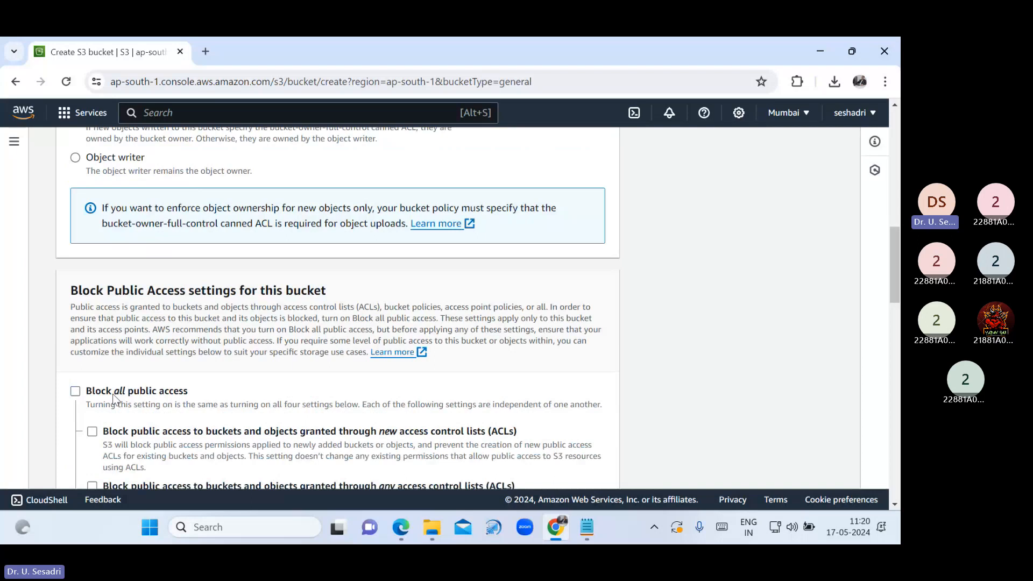
scroll(116, 376, down, 5)
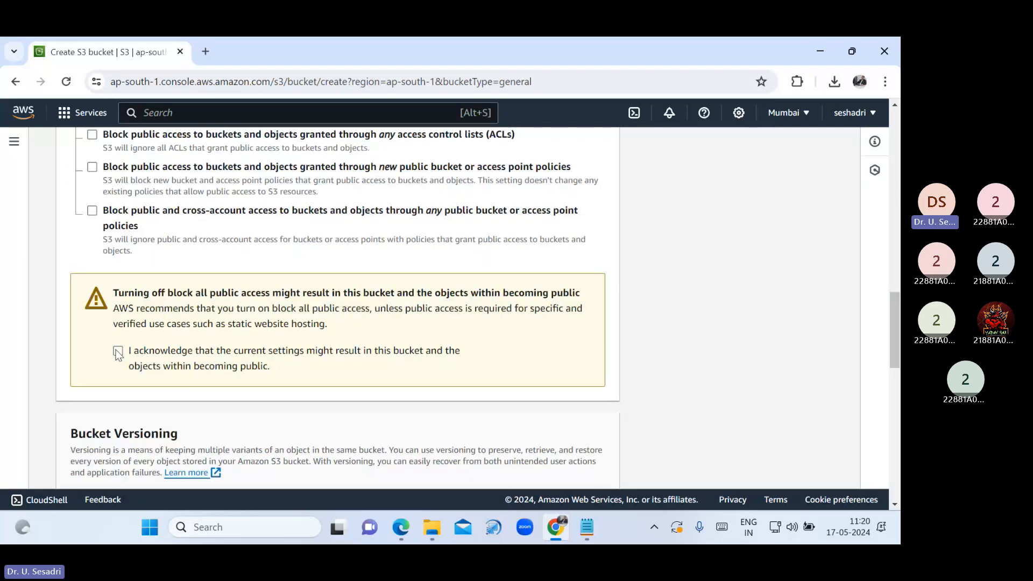
Acknowledge the public-access warning and create bucket seshadri944131
click(118, 353)
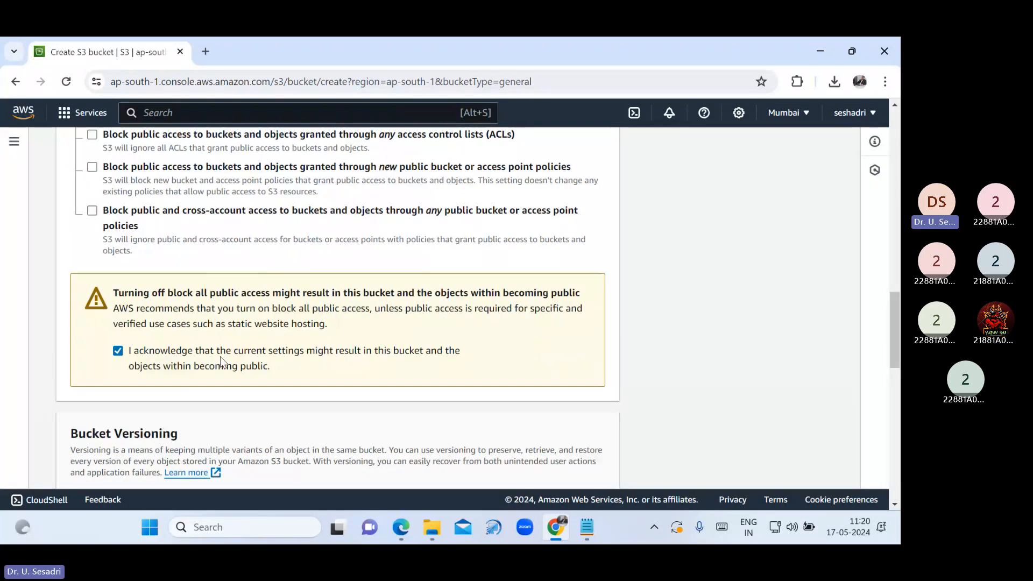
scroll(220, 356, down, 10)
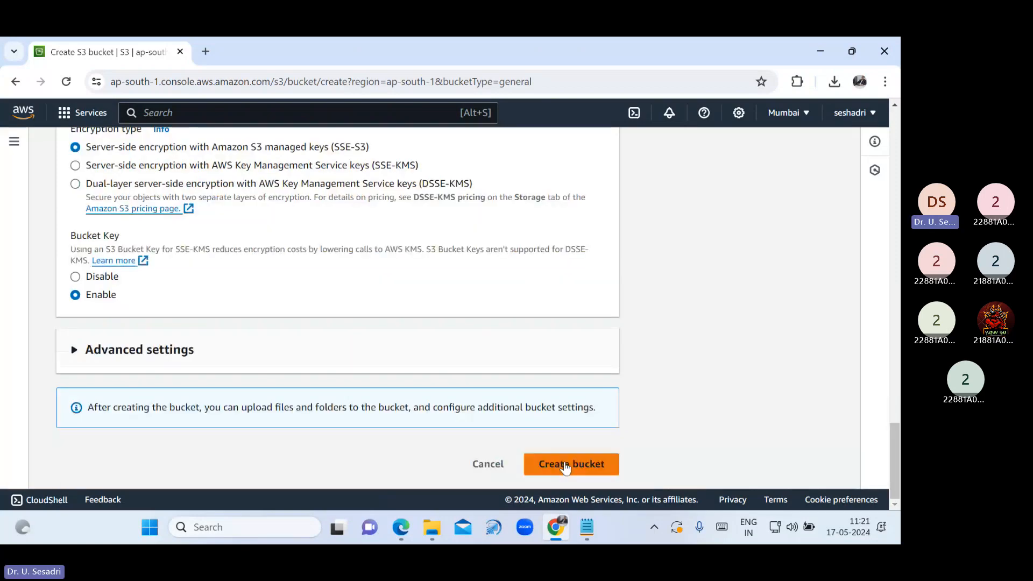
click(565, 466)
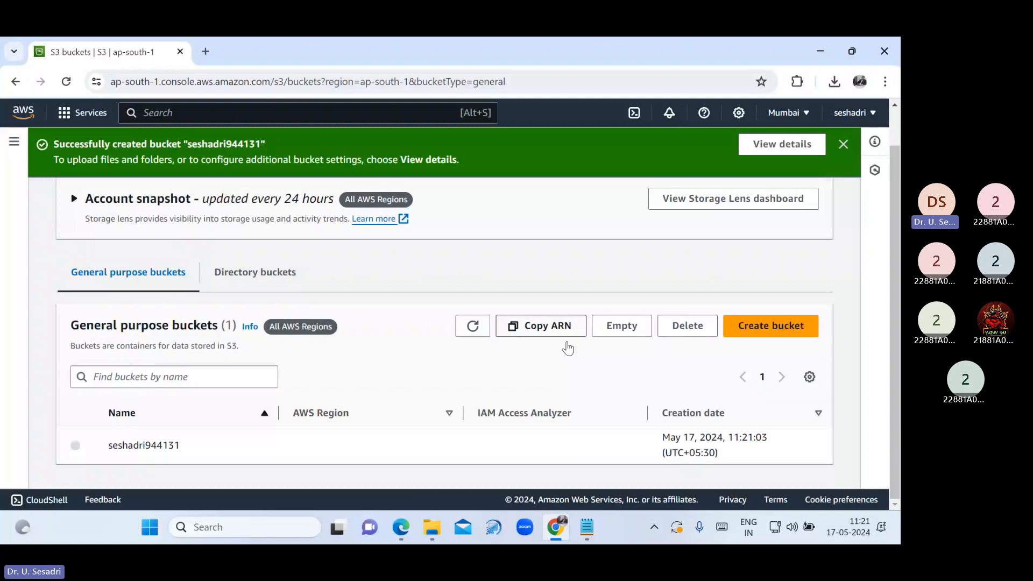
Open seshadri944131's Properties and scroll to the Static website hosting section, still Disabled
click(842, 144)
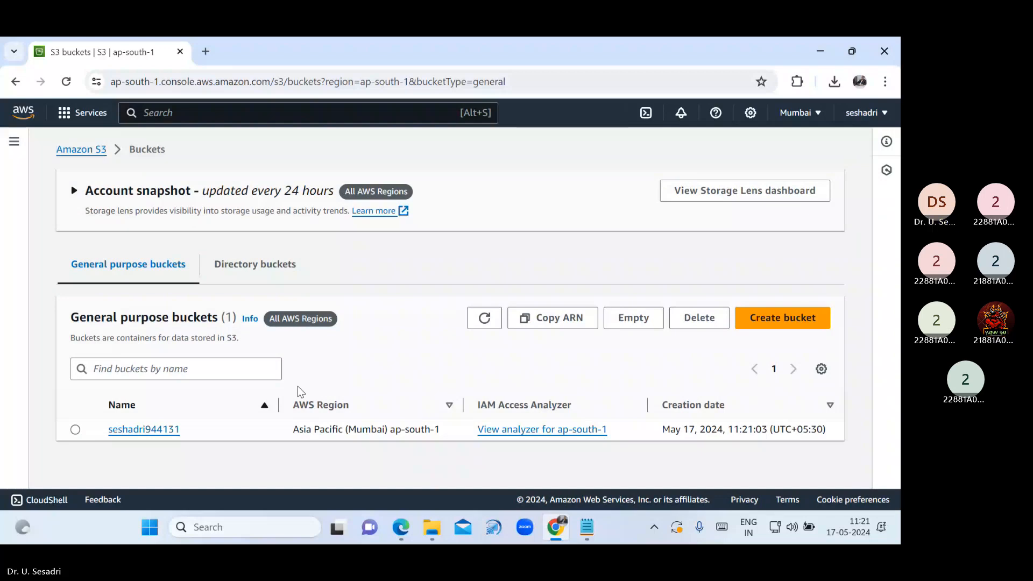
click(145, 430)
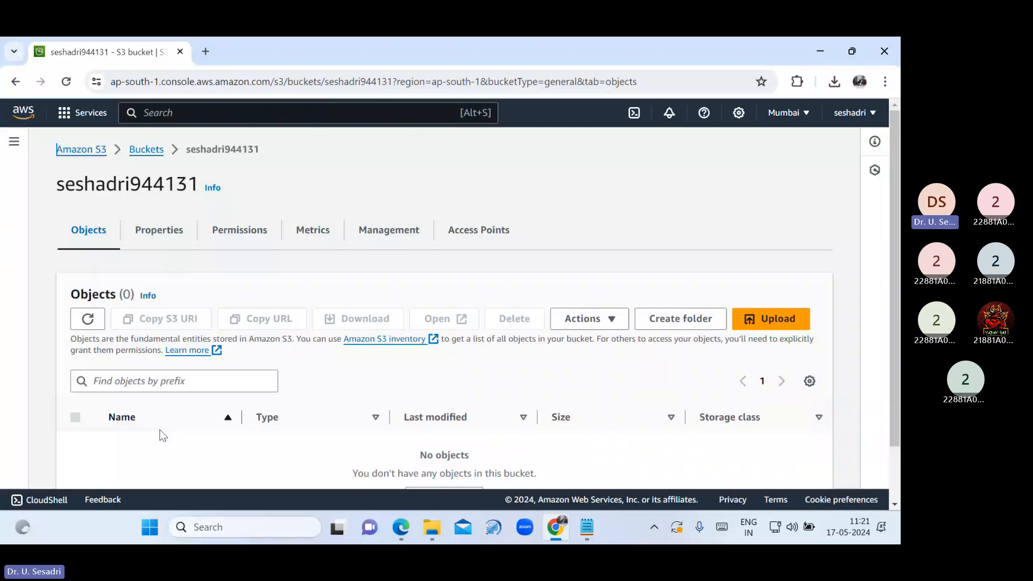
click(160, 230)
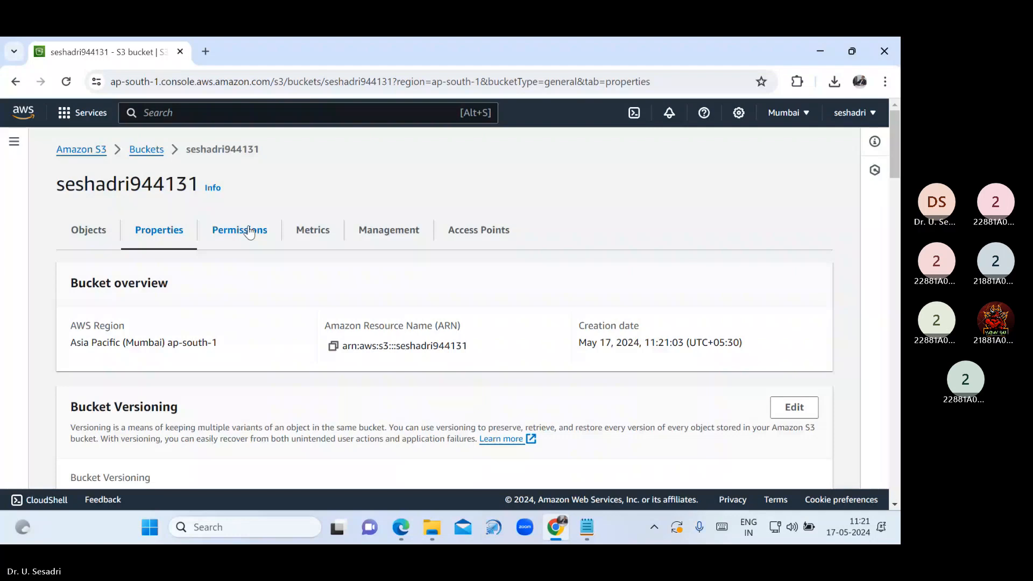
scroll(436, 410, down, 3)
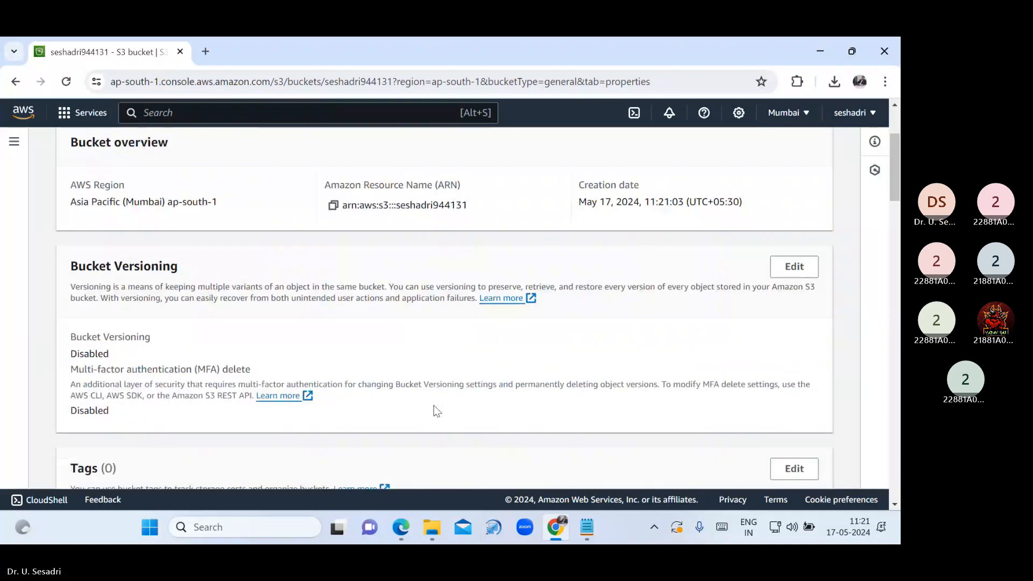
scroll(434, 405, down, 5)
scroll(434, 405, down, 9)
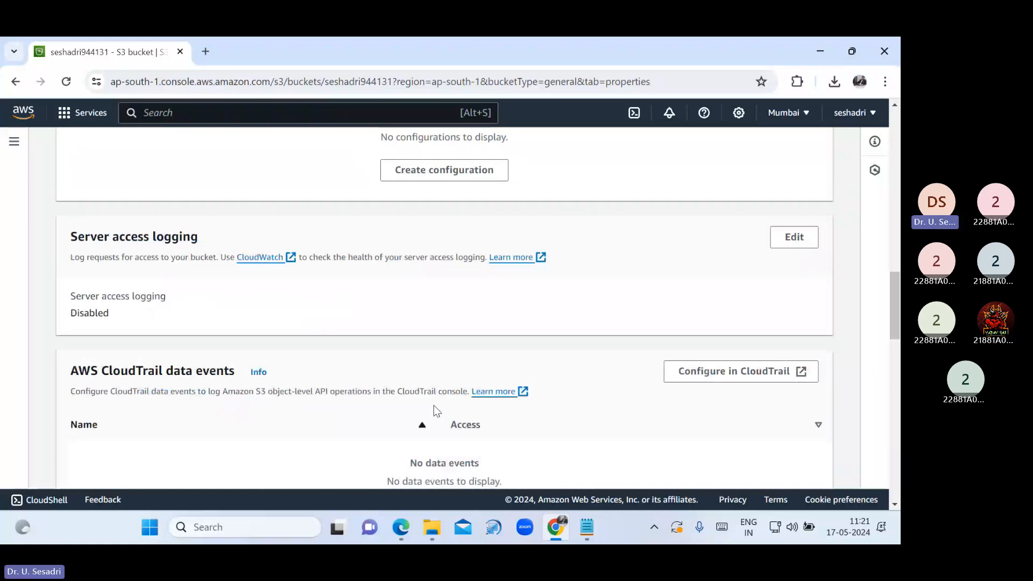
scroll(435, 410, down, 8)
scroll(437, 411, down, 5)
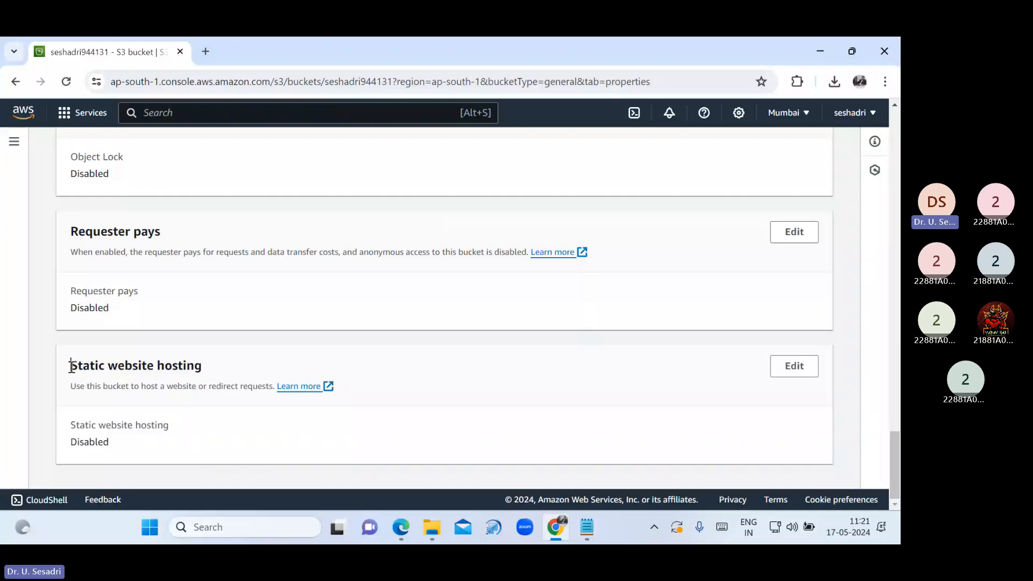
drag(71, 366, 210, 366)
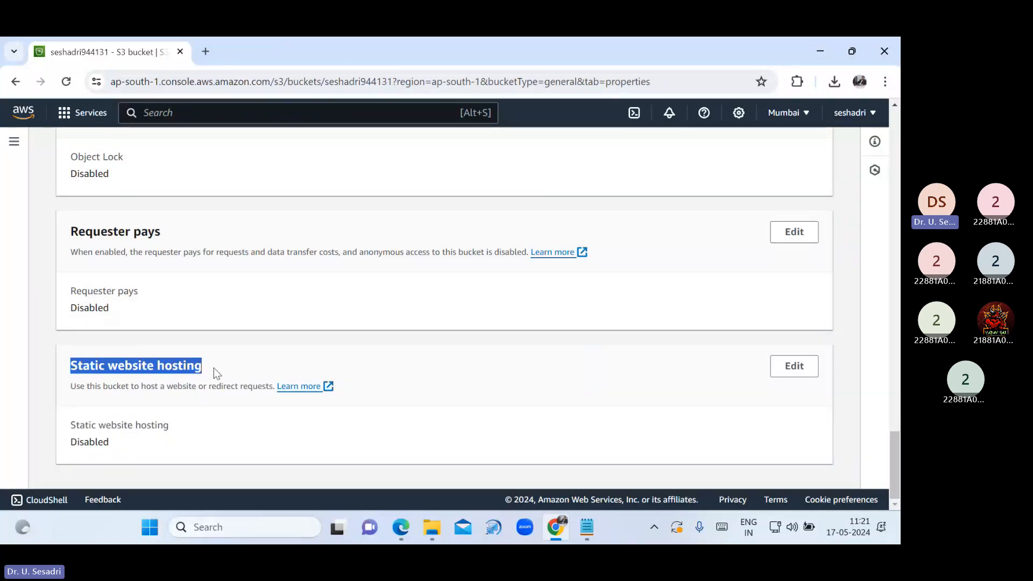
Enable static website hosting with index.html as index document and error.html as error document, and save
click(795, 367)
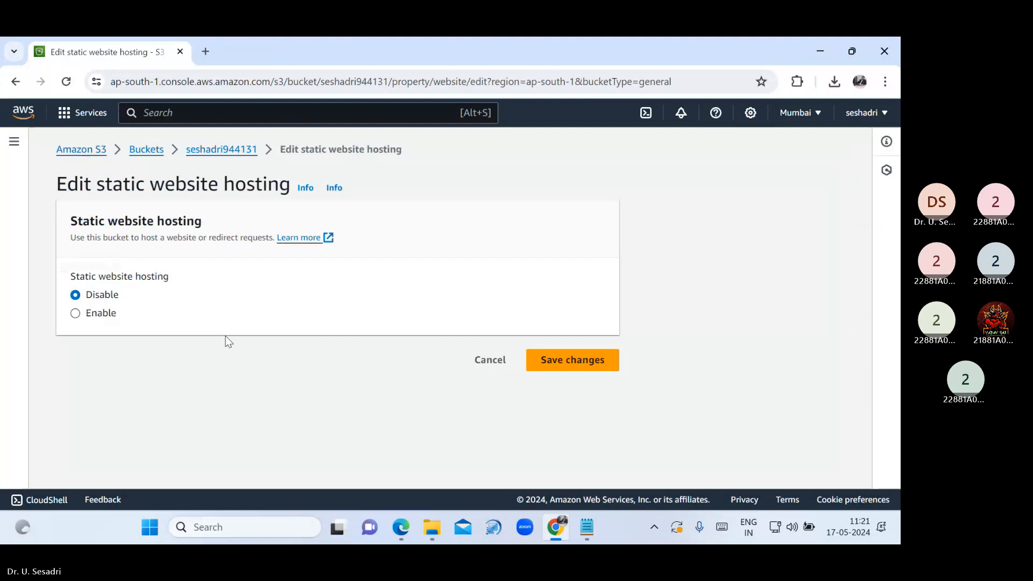
click(102, 314)
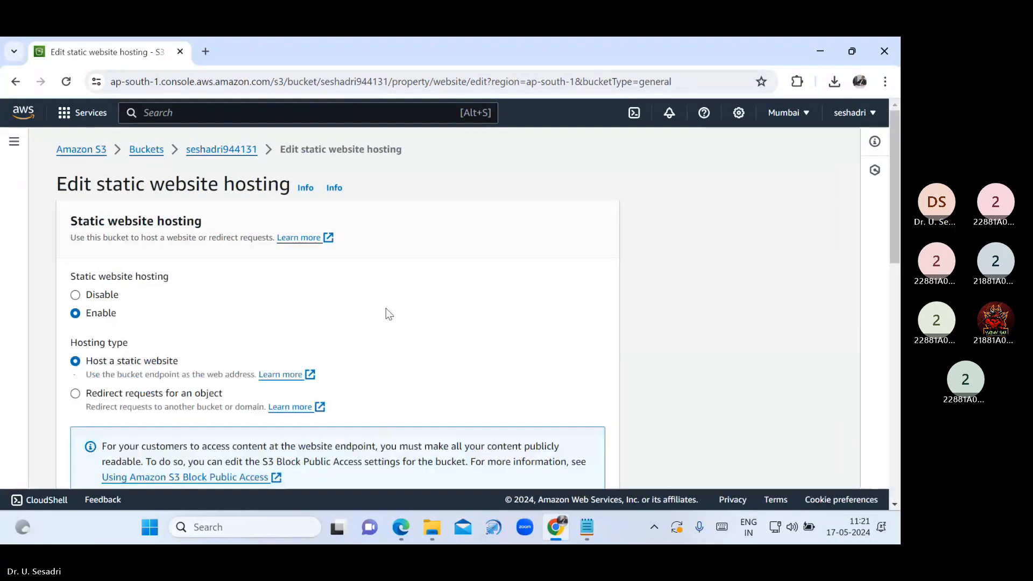
scroll(478, 365, down, 1)
scroll(476, 360, down, 3)
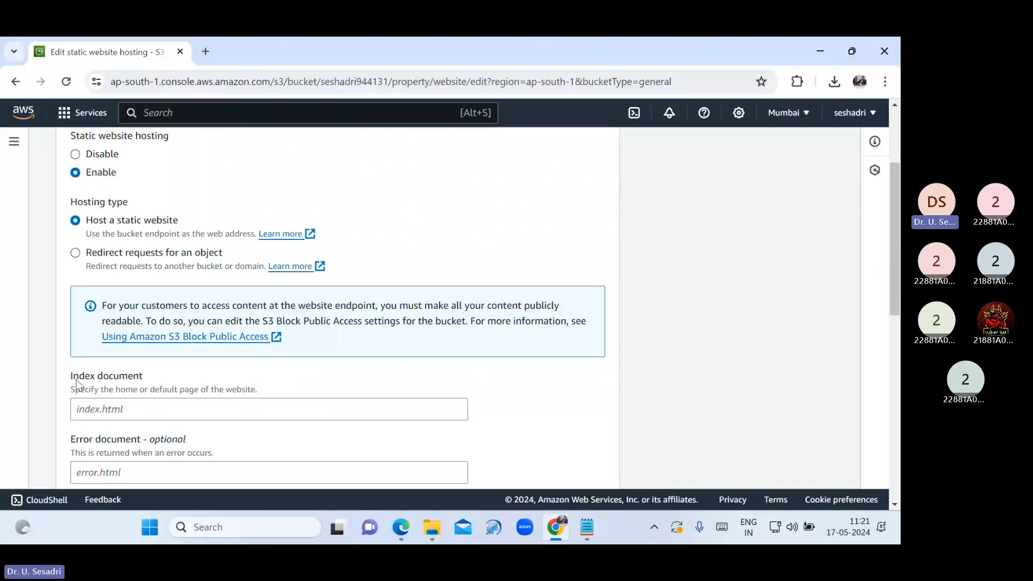
drag(76, 380, 148, 379)
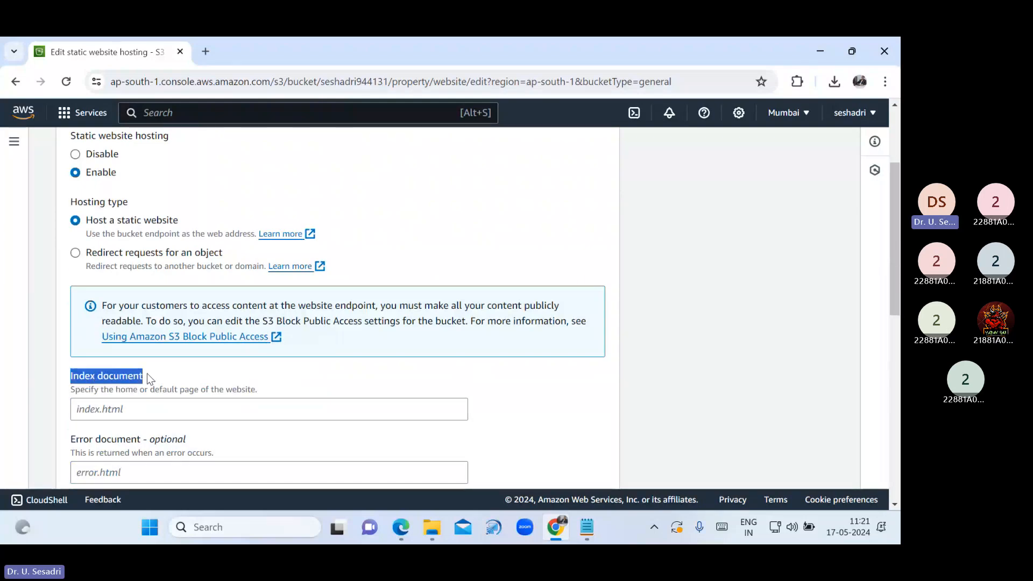
click(137, 412)
text(in)
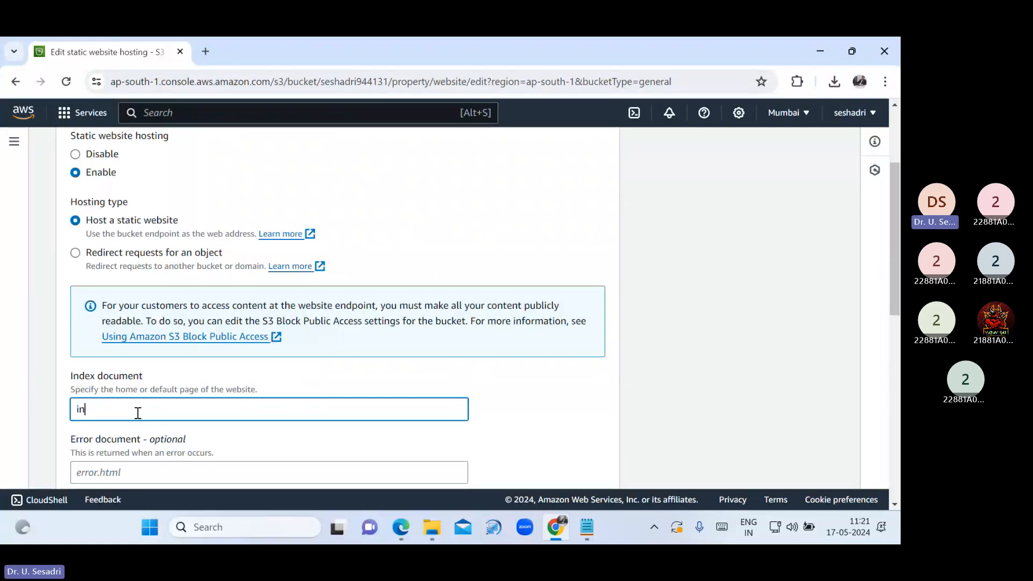
text(dex.html)
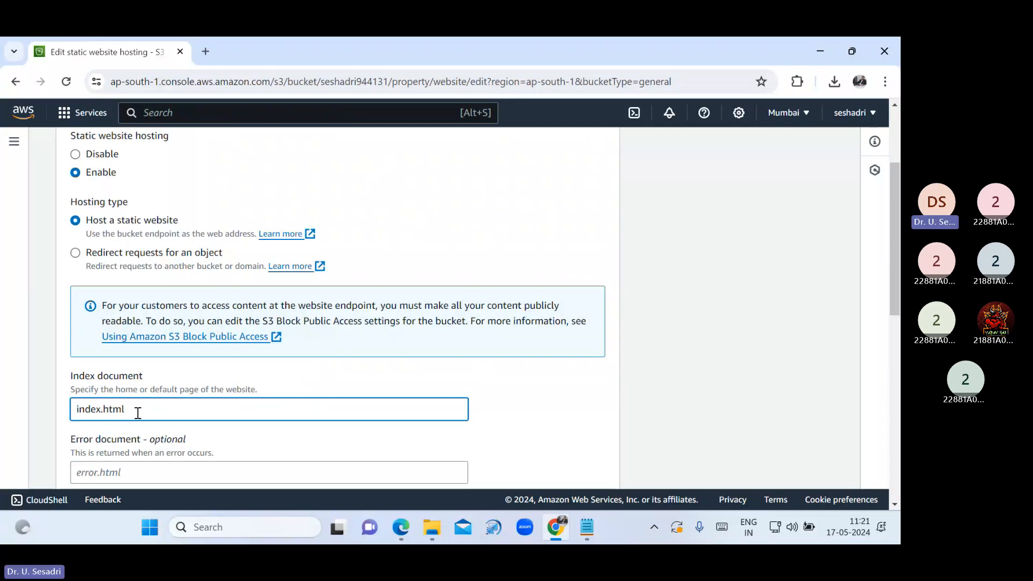
click(473, 379)
scroll(367, 415, down, 3)
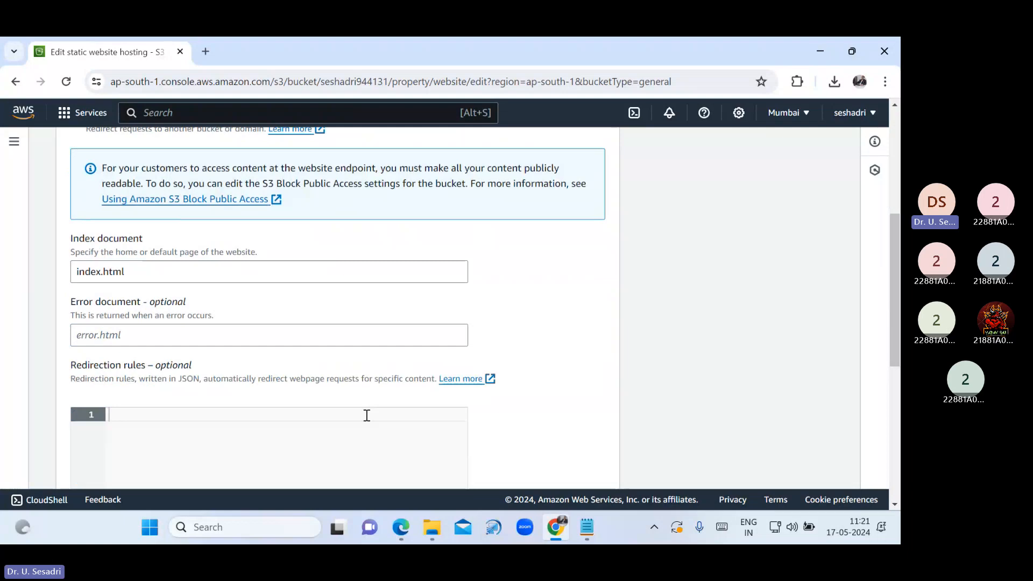
click(188, 336)
text(error)
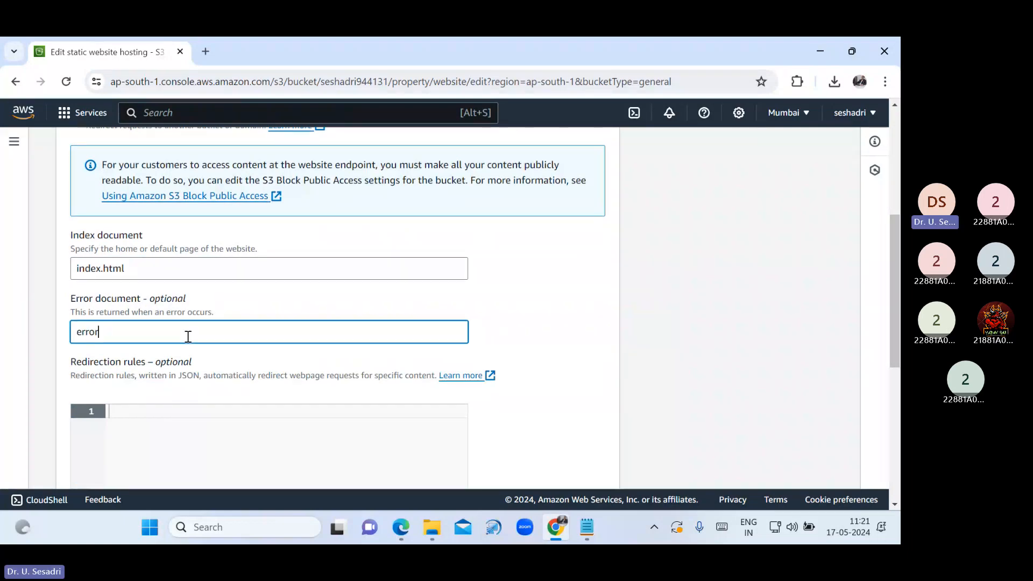
text(.html)
click(511, 295)
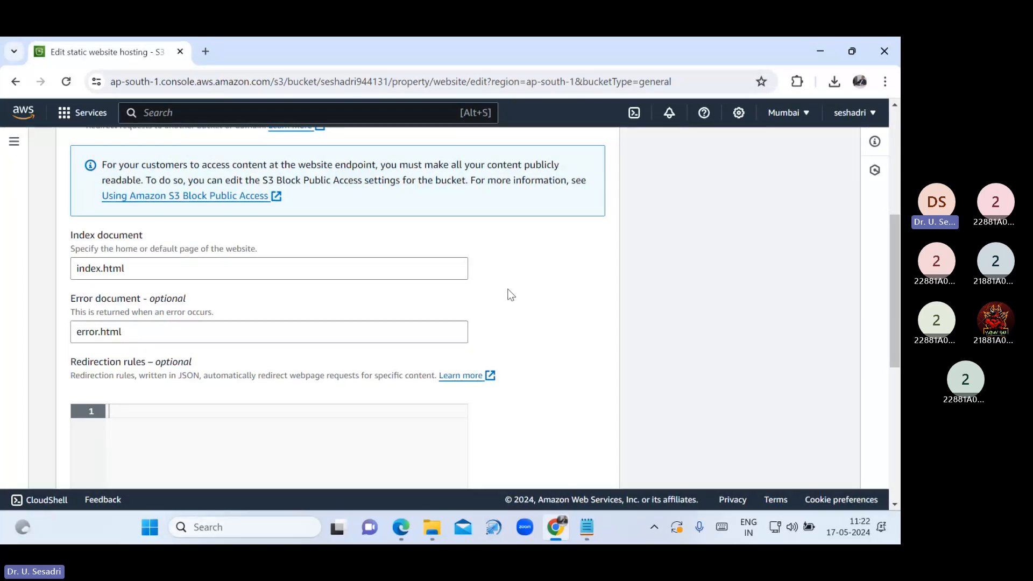
scroll(550, 310, down, 6)
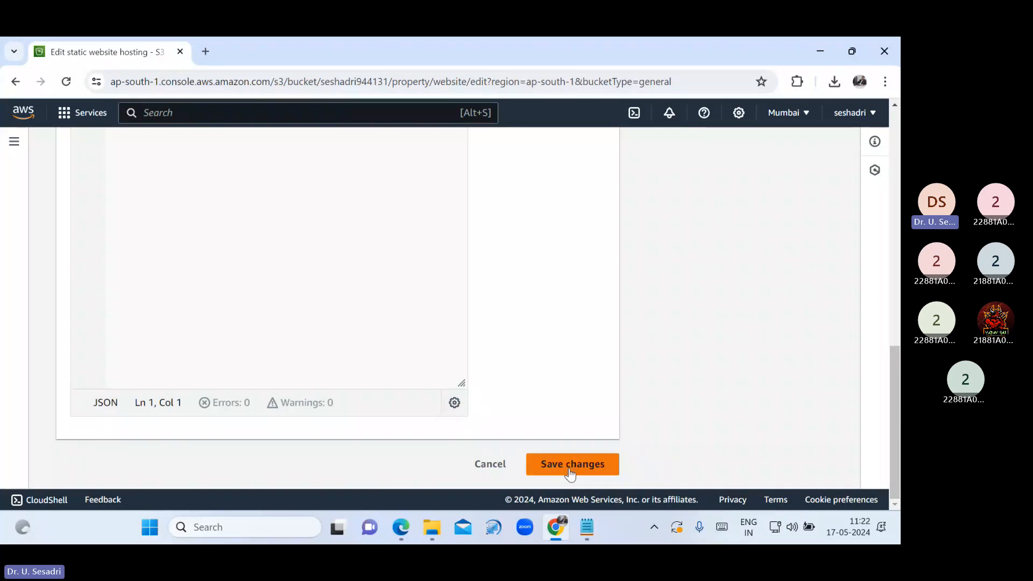
click(570, 472)
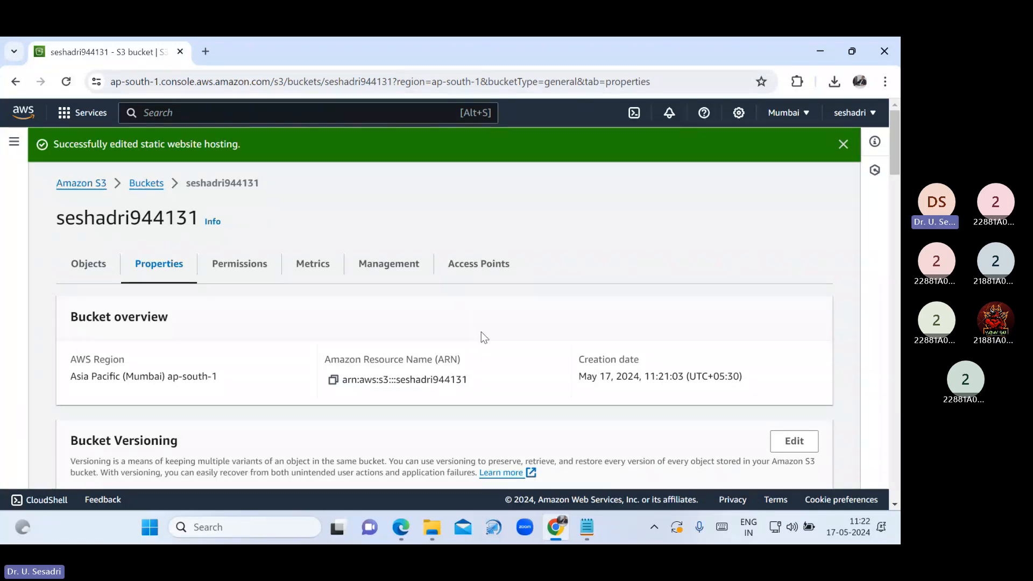
scroll(481, 334, down, 10)
scroll(458, 358, down, 15)
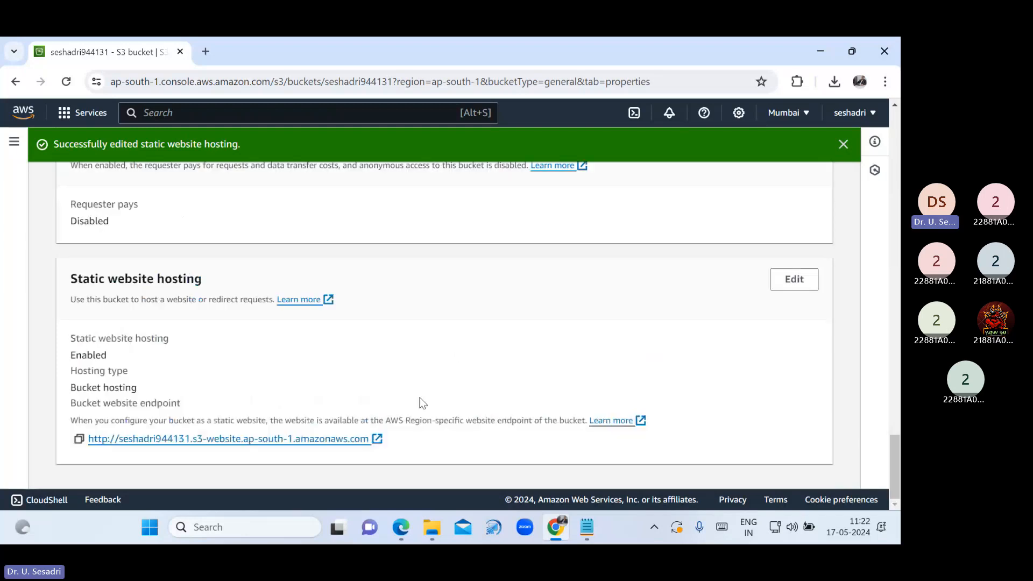
click(79, 440)
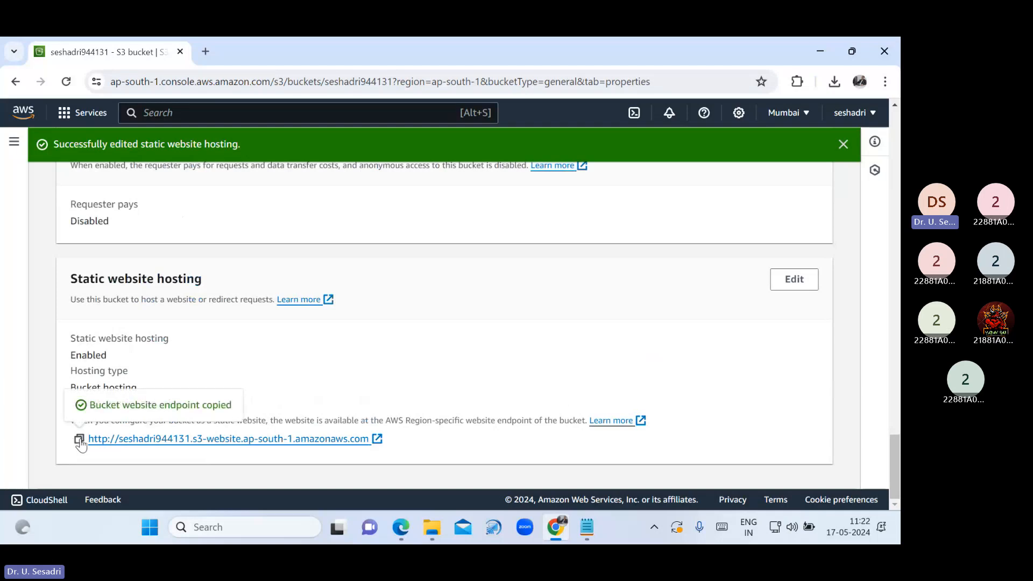
Paste the website endpoint URL into the S3 notes on its own line, then minimize Notepad
click(587, 528)
key(ctrl+v)
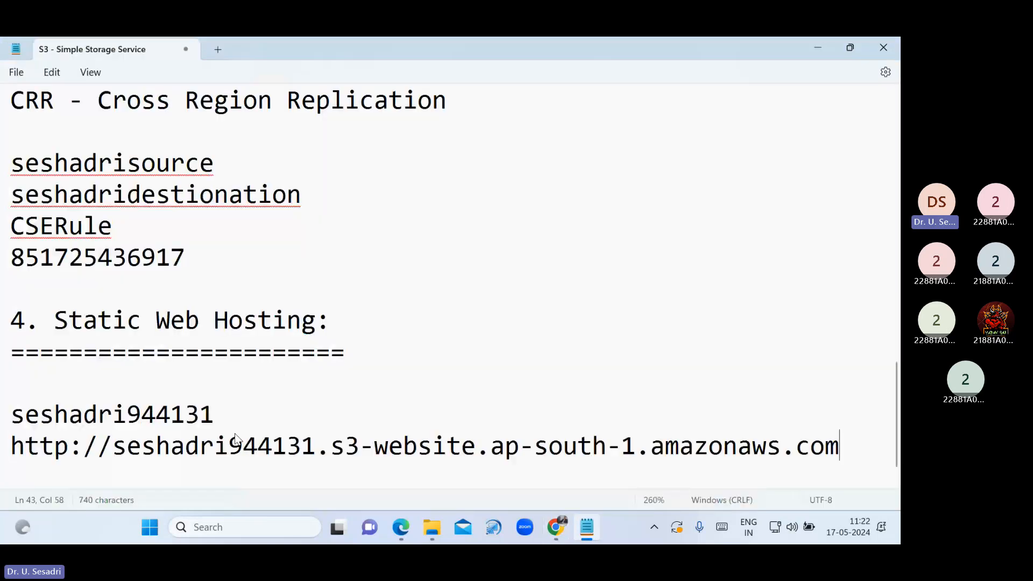
key(Return)
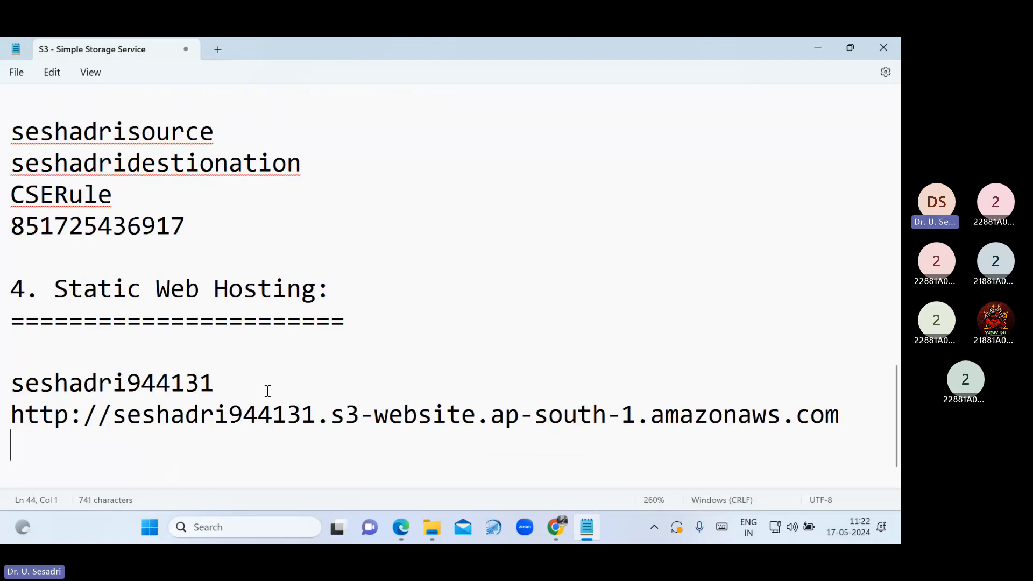
click(822, 49)
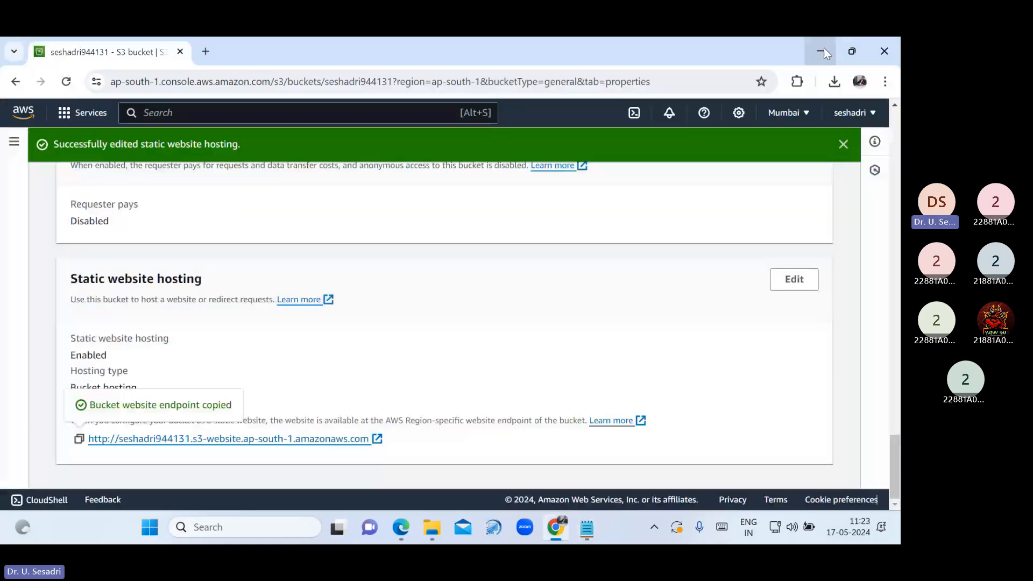
Preview the local index.html, testing the Vardhaman College of Engineering and Computer Science and Engineering links
click(826, 53)
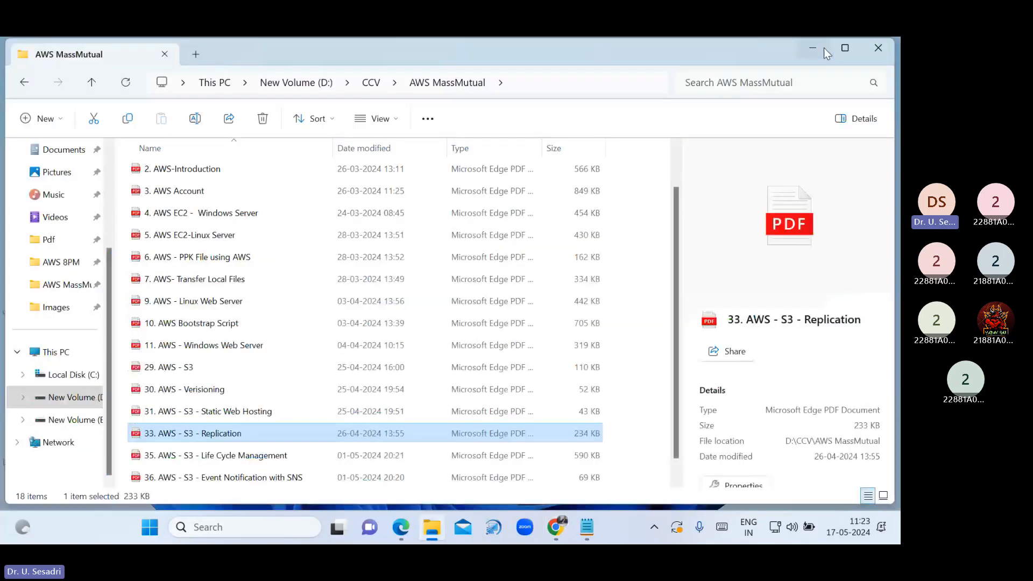
click(812, 48)
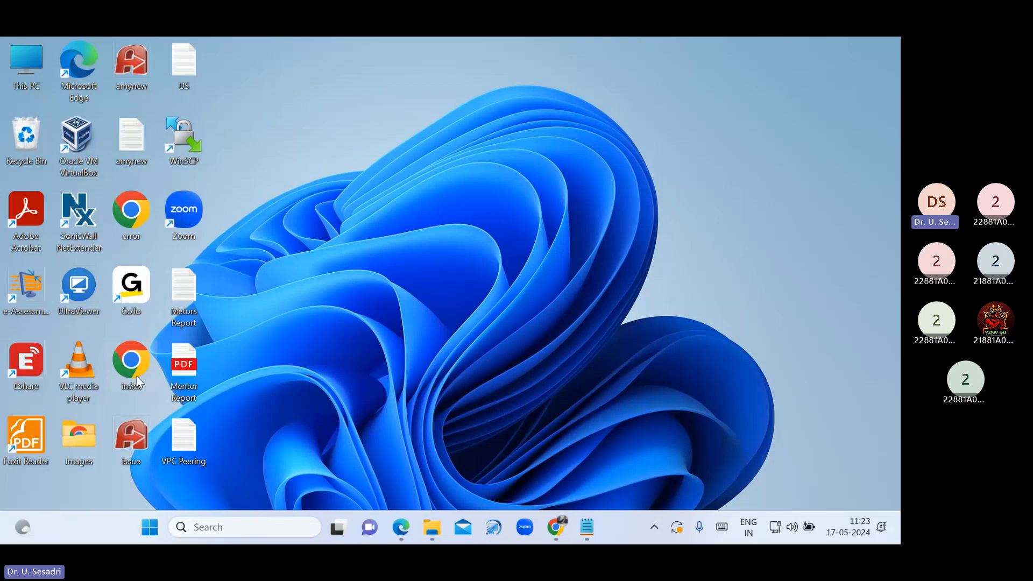
double_click(131, 362)
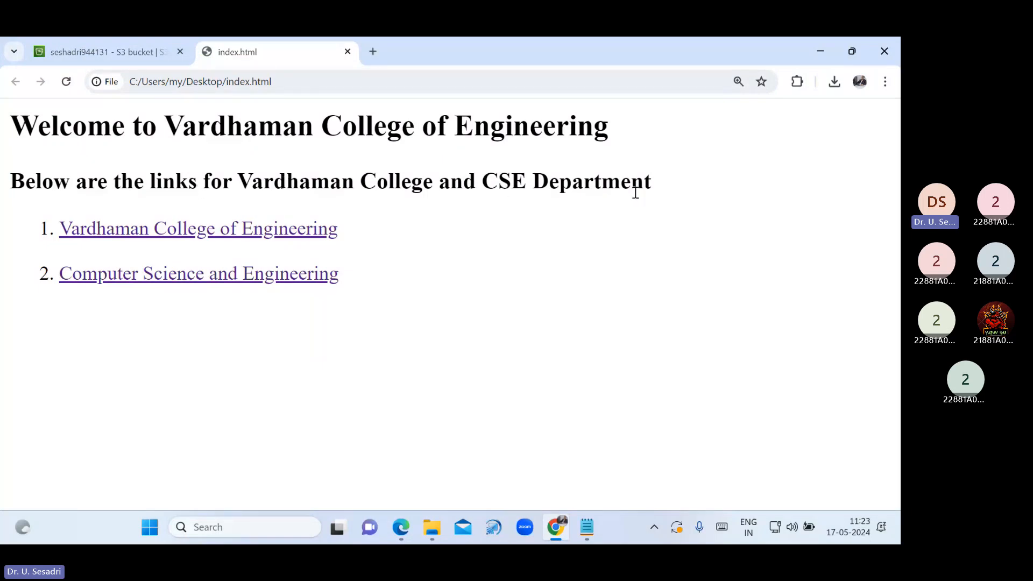
click(276, 233)
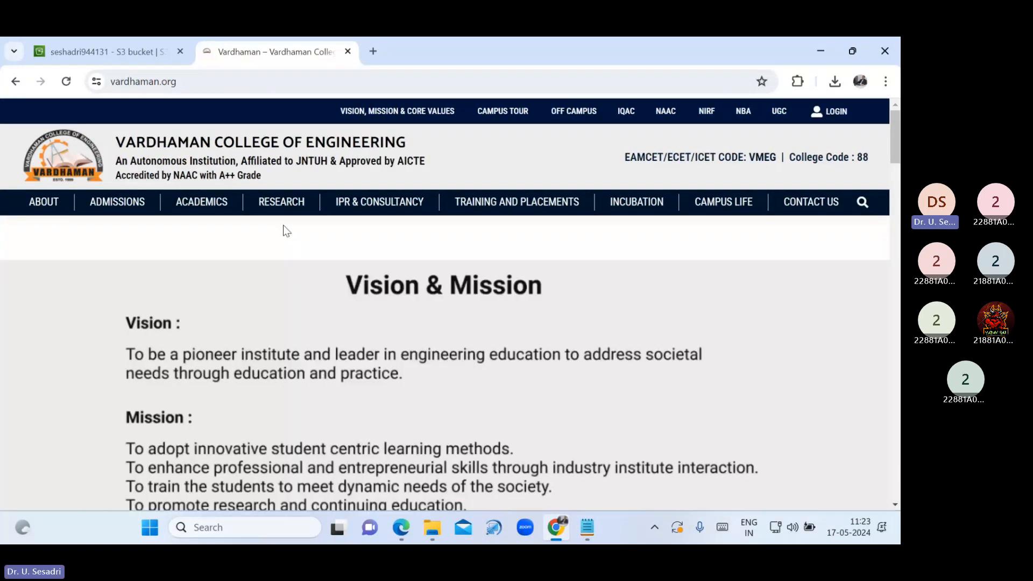
key(alt+Left)
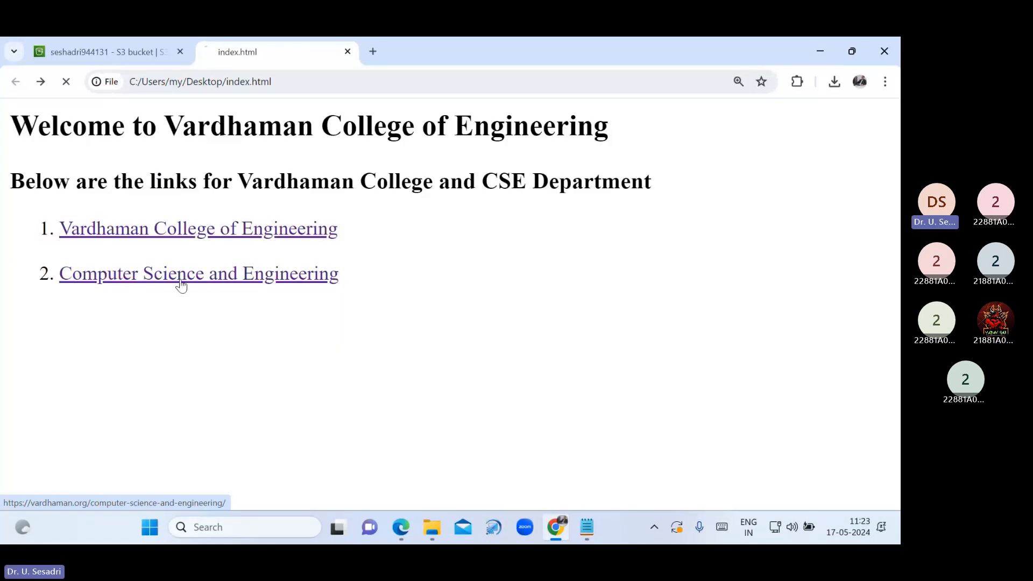
click(181, 285)
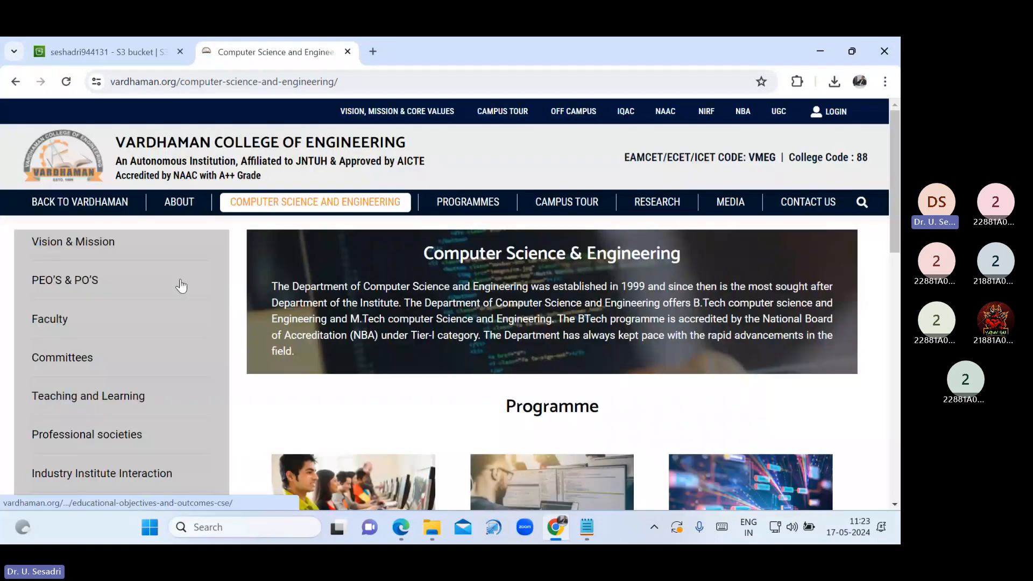
key(alt+Left)
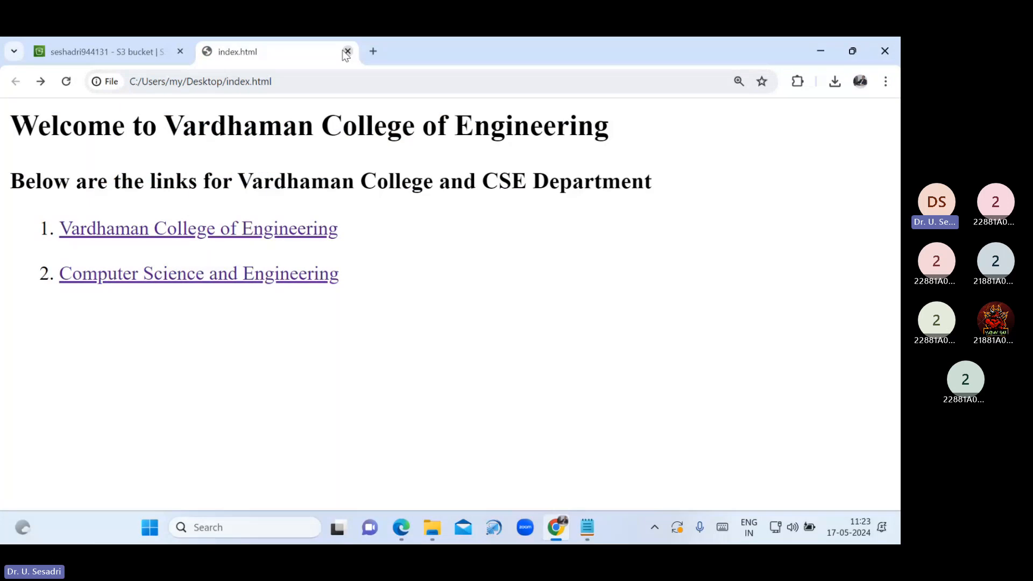
click(348, 52)
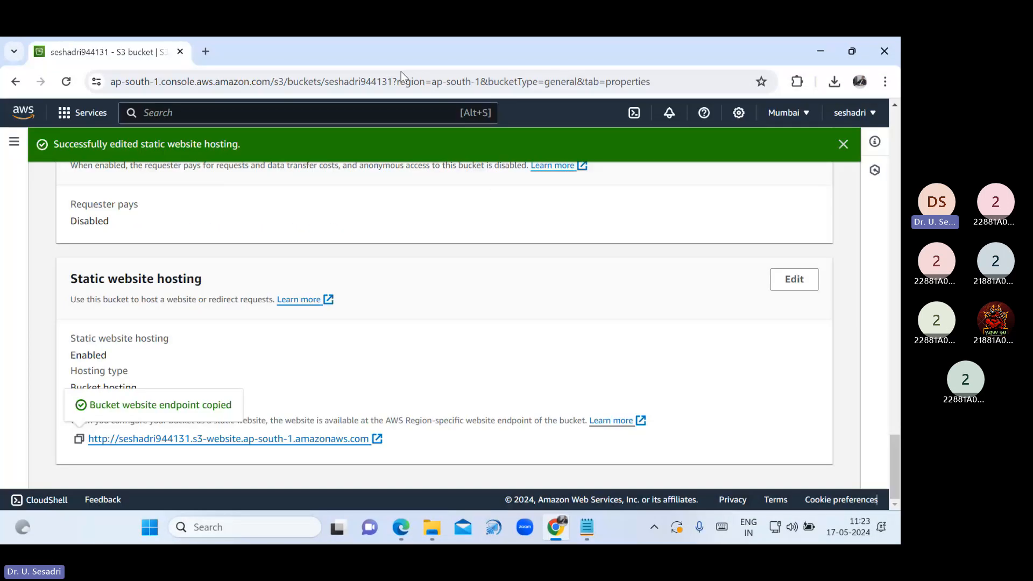
Review index.html's HTML in Notepad, its Welcome heading, subheading and first link markup, then close it
click(820, 51)
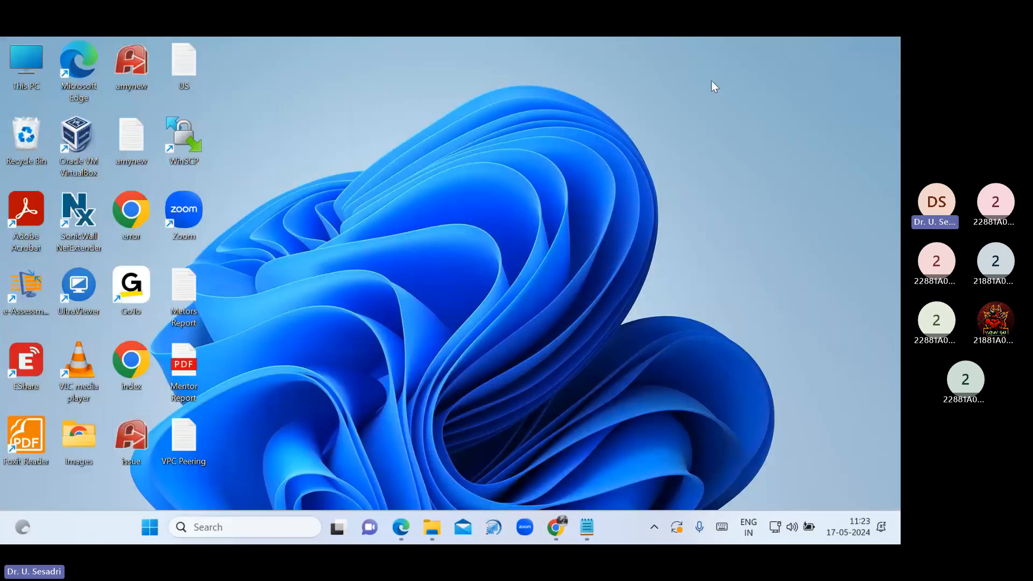
right_click(124, 373)
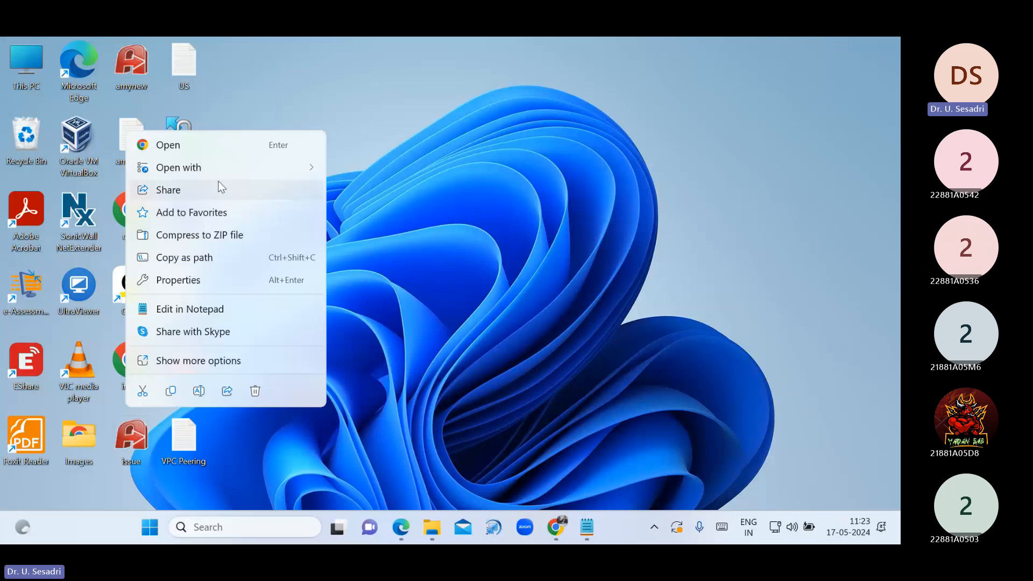
mouse_move(226, 167)
click(371, 212)
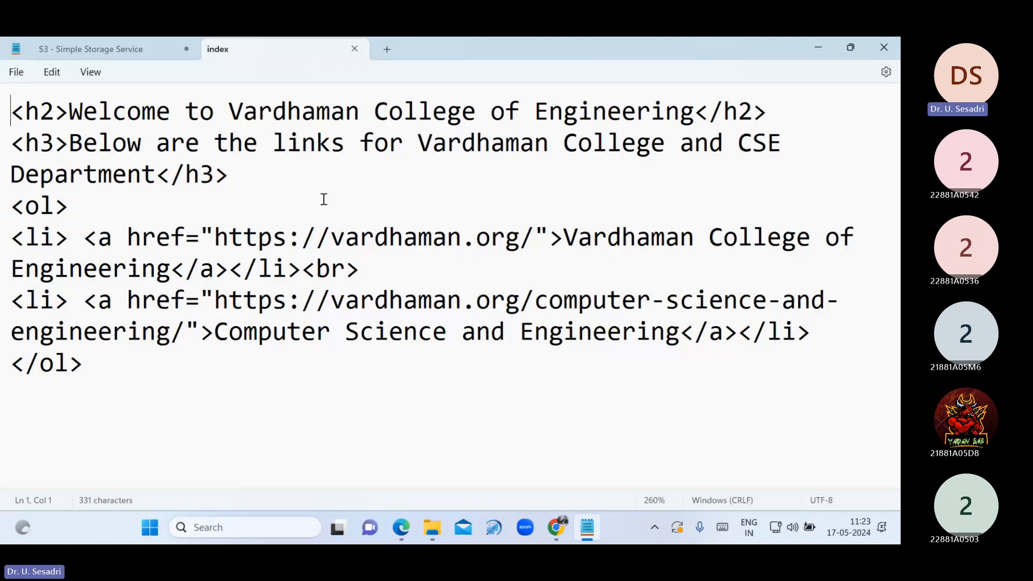
scroll(322, 200, down, 1)
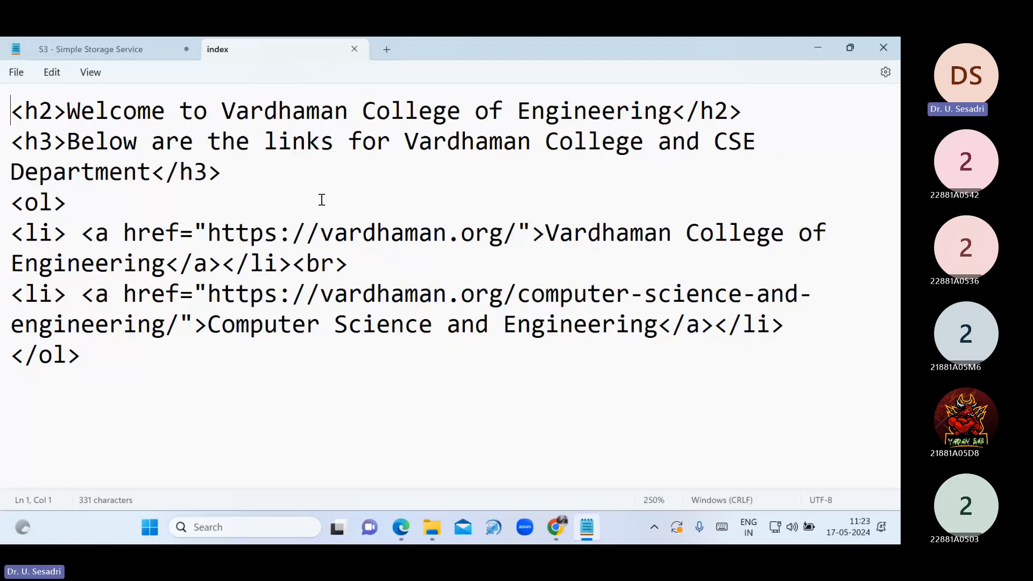
scroll(321, 199, down, 4)
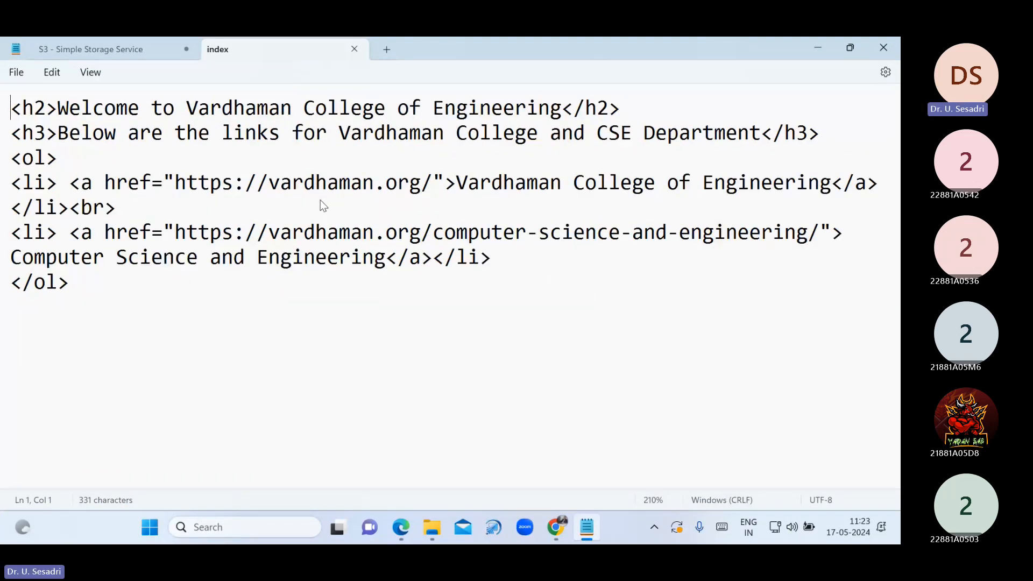
drag(57, 111, 561, 109)
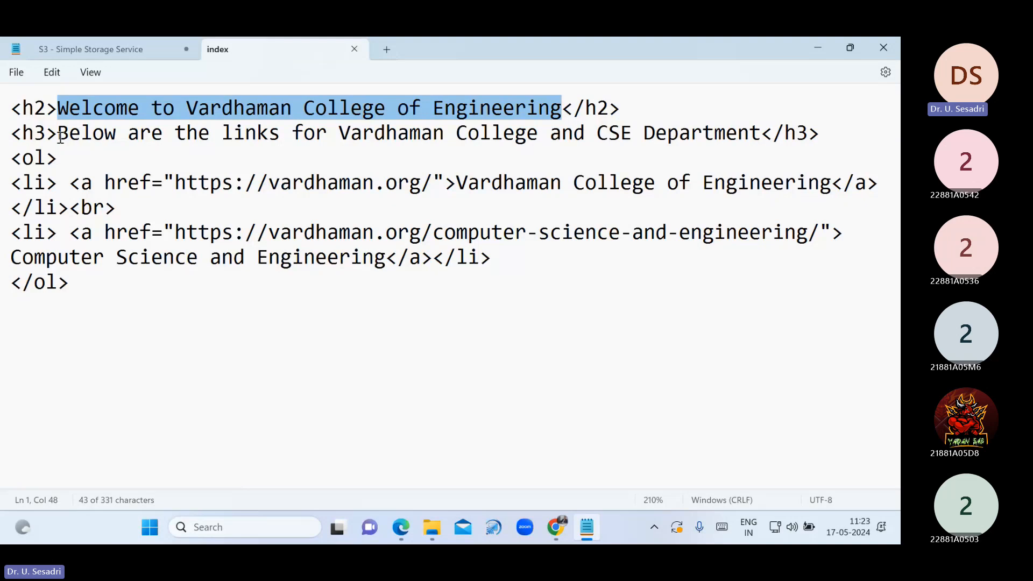
drag(59, 136, 747, 139)
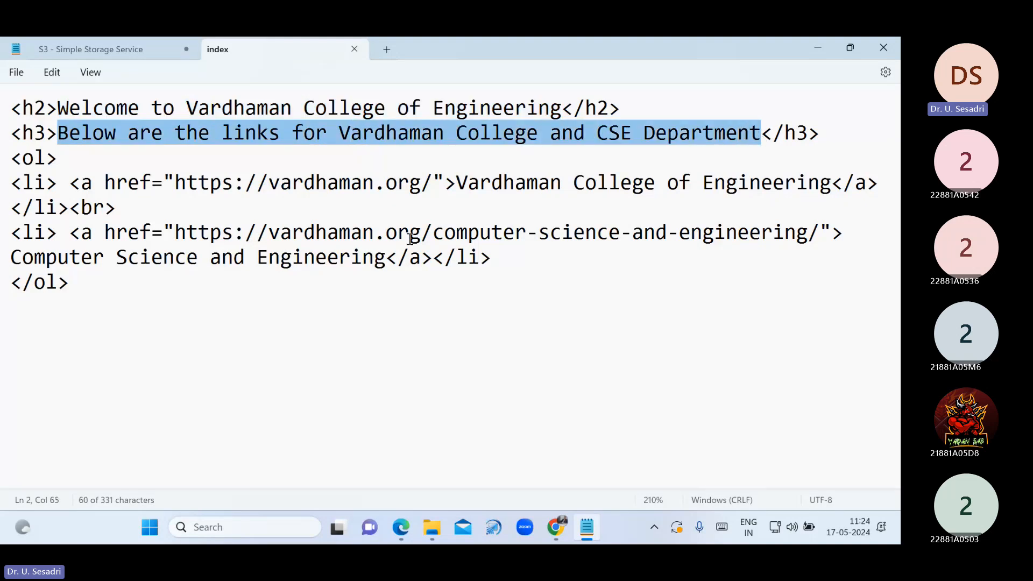
click(302, 298)
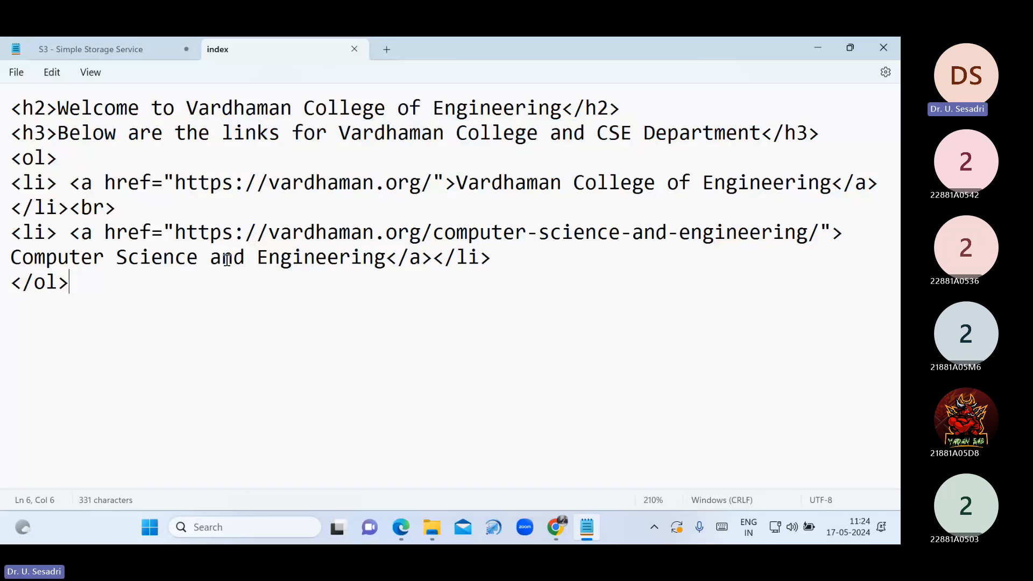
drag(10, 183, 543, 191)
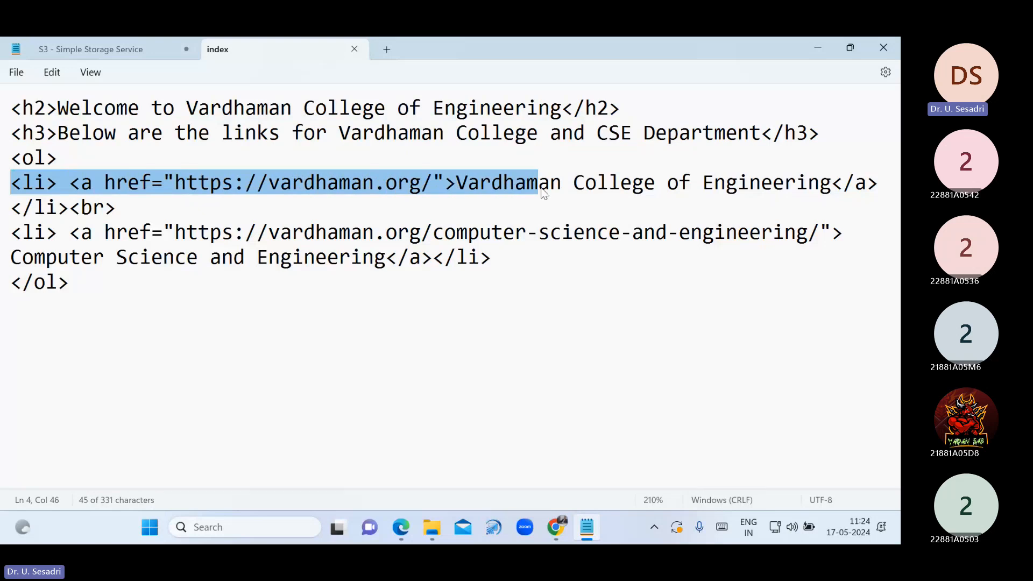
drag(543, 191, 565, 188)
click(463, 317)
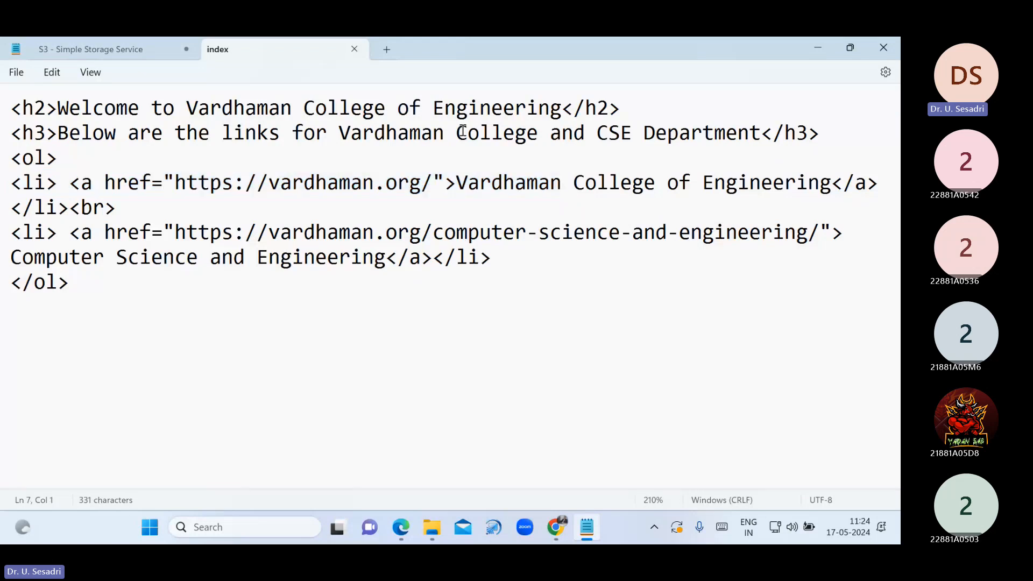
click(354, 49)
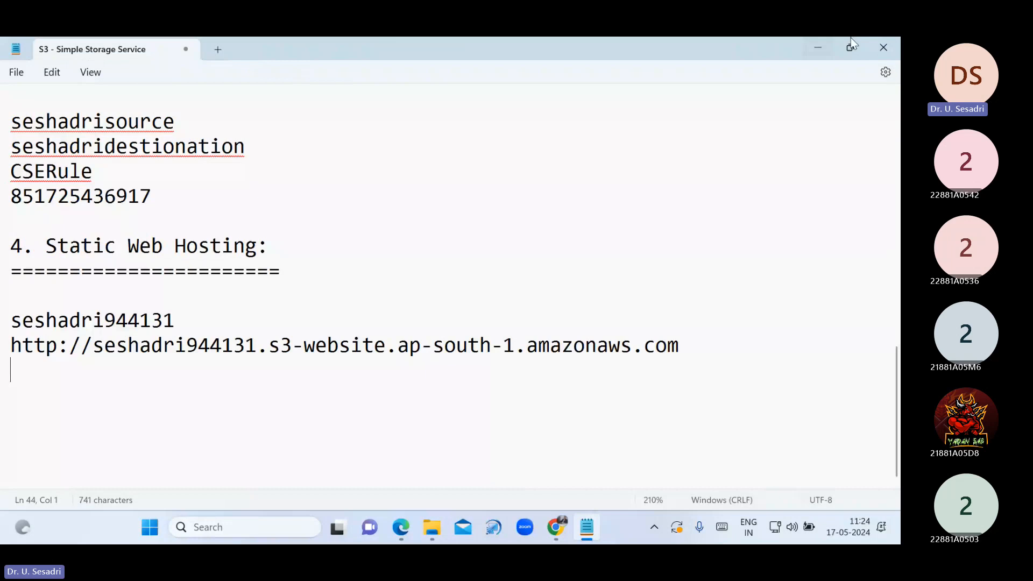
click(818, 48)
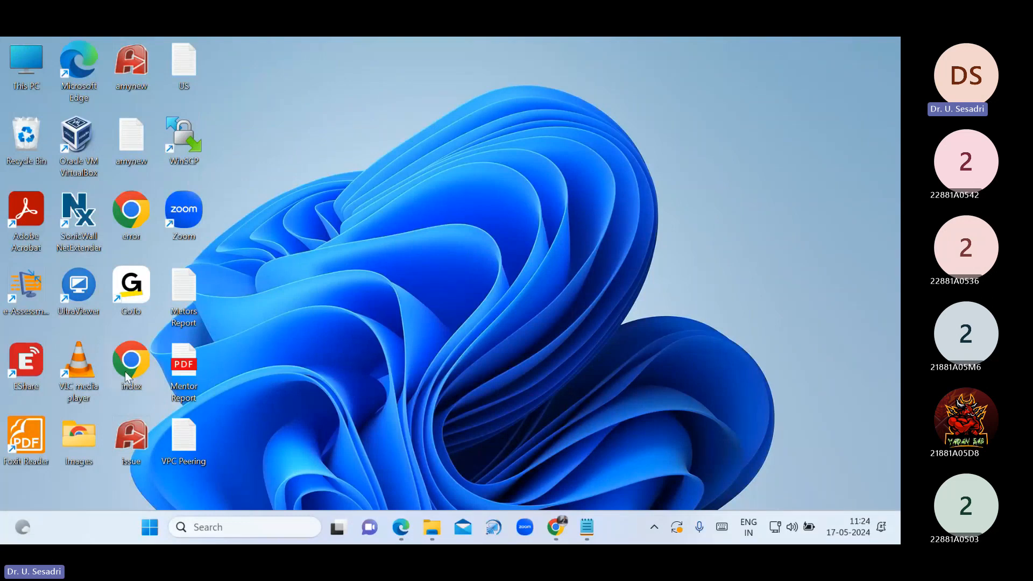
Open the error file's HTML in Notepad, check it, then close it
right_click(135, 187)
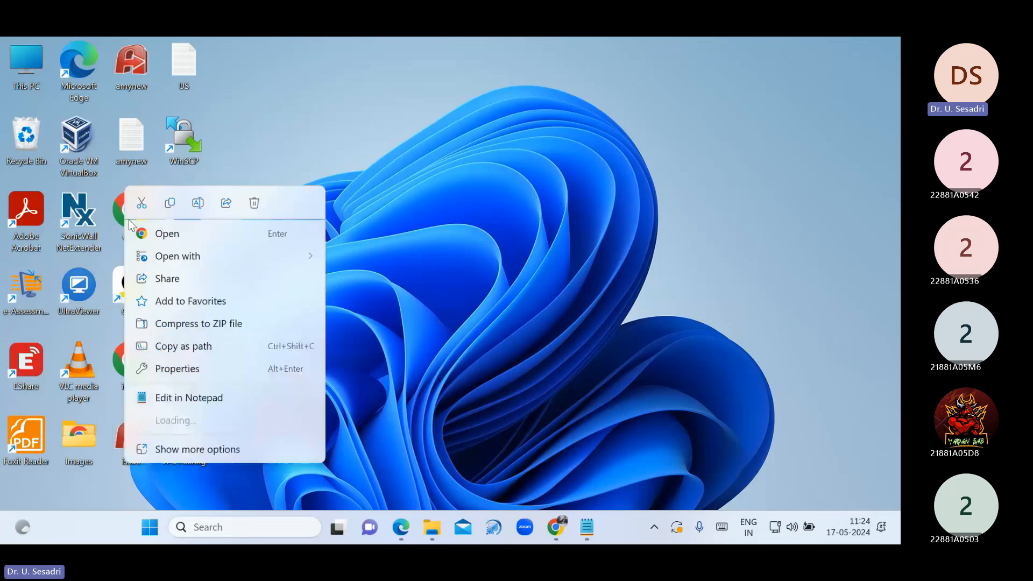
mouse_move(269, 258)
click(355, 304)
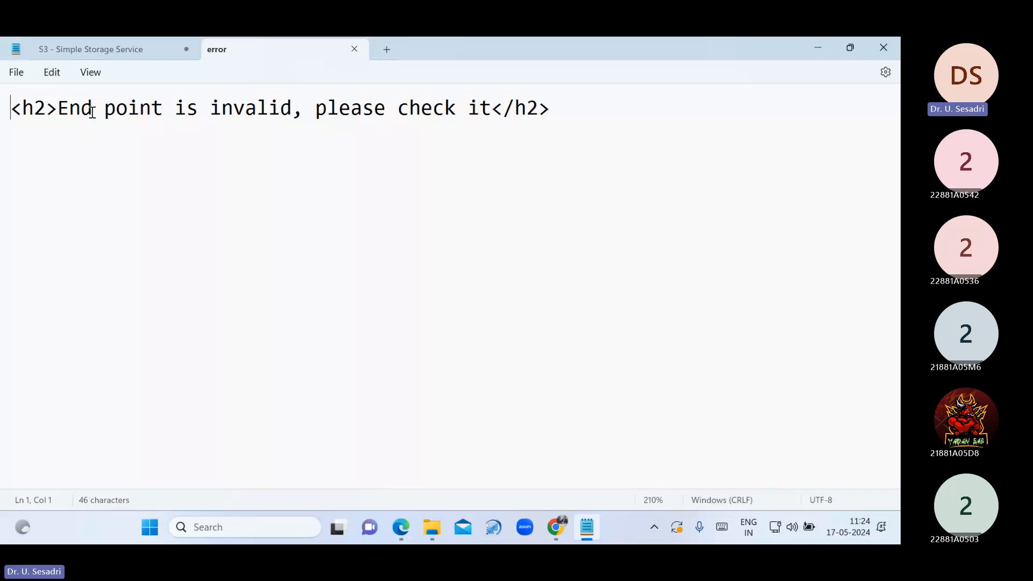
click(354, 49)
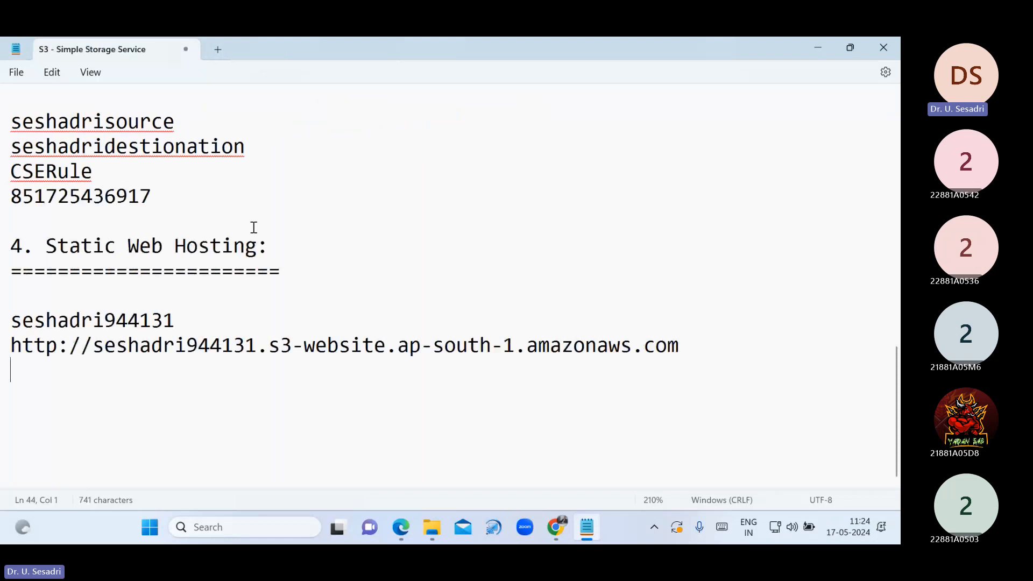
click(818, 47)
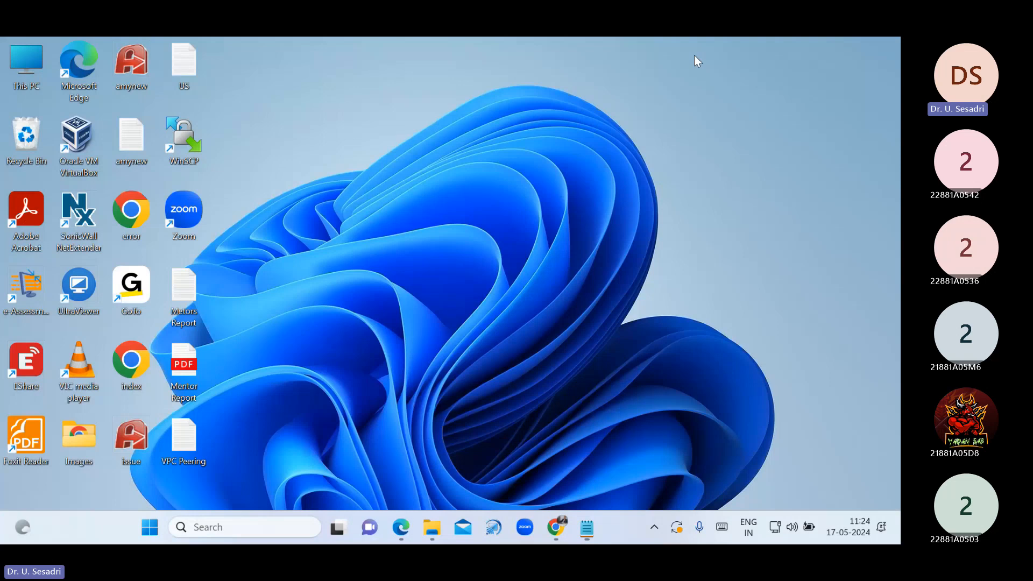
Preview error.html in the browser, then return to the S3 Buckets list
double_click(131, 211)
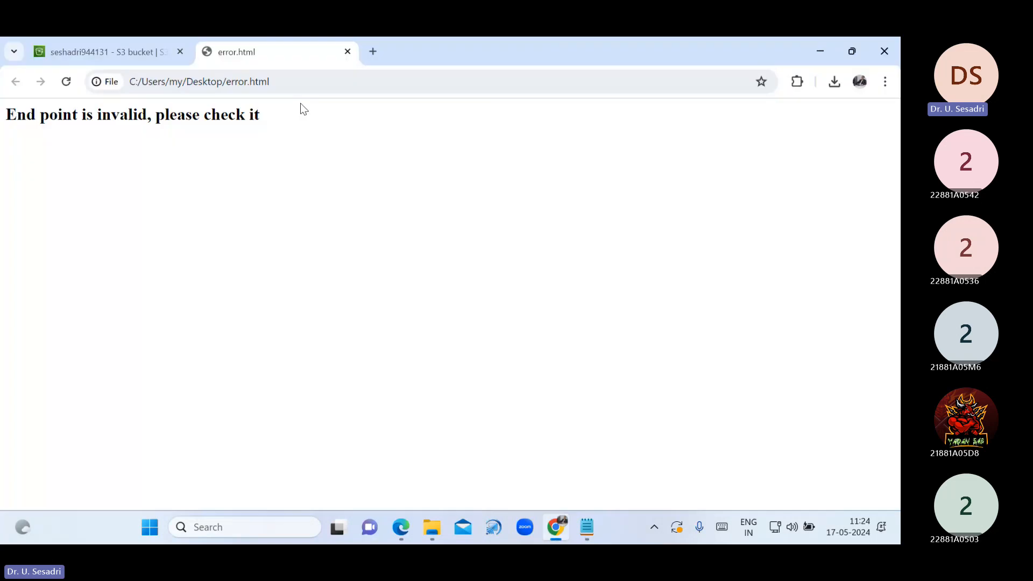
click(347, 52)
scroll(453, 296, up, 3)
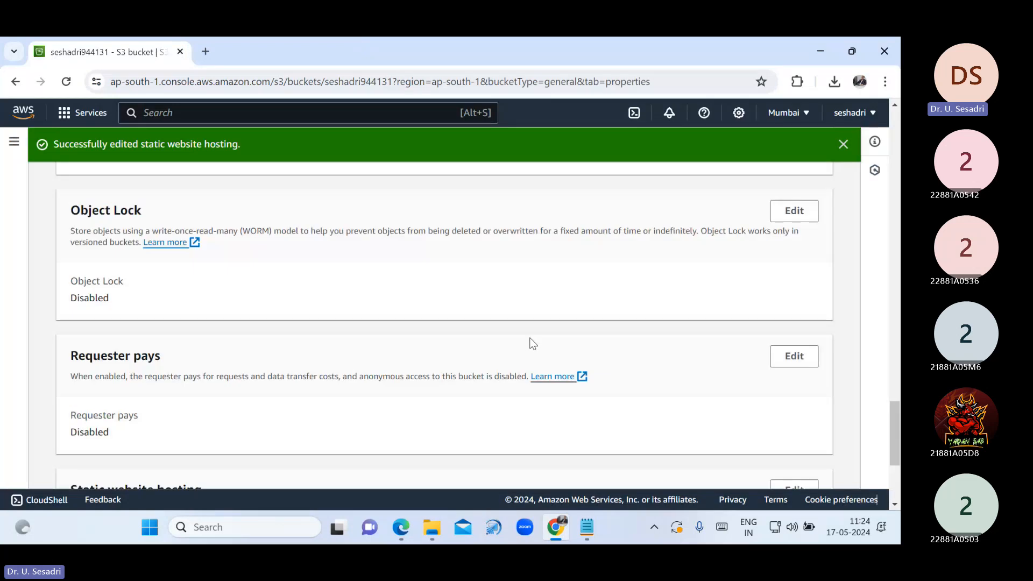
scroll(532, 343, up, 10)
scroll(531, 344, up, 5)
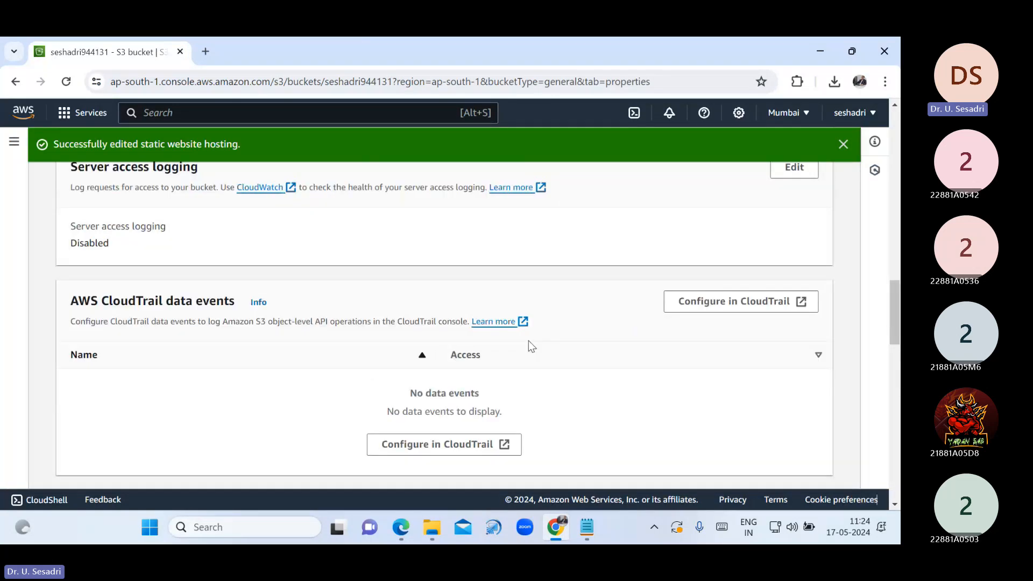
scroll(529, 340, up, 10)
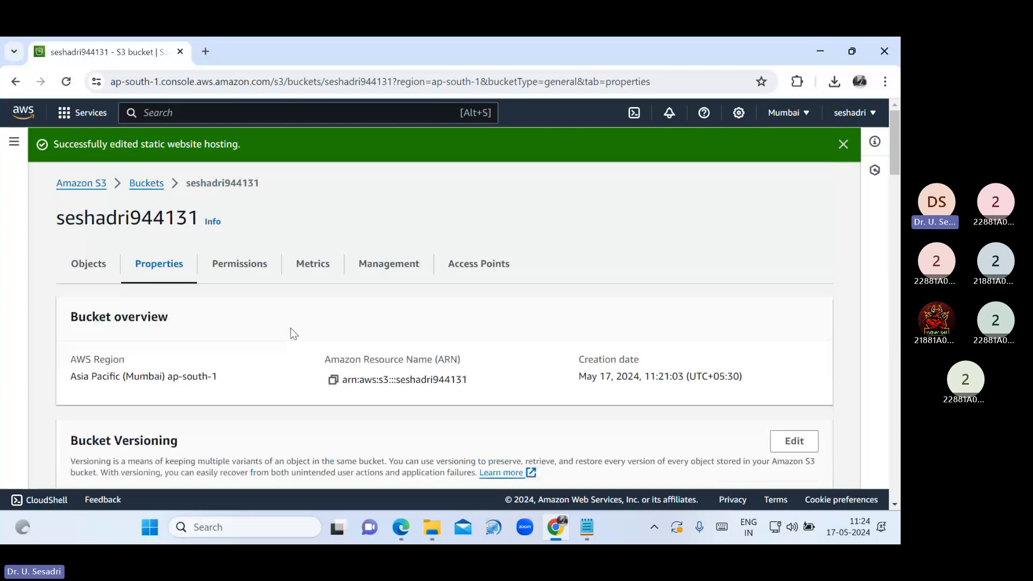
click(146, 184)
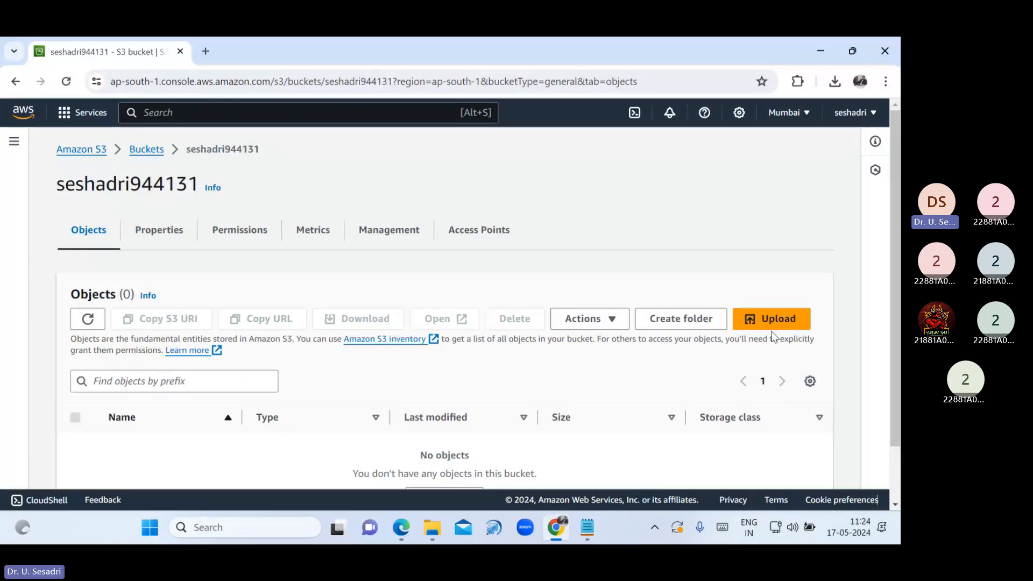
Add index.html and error.html from the Desktop to the seshadri944131 upload list (383.0 B)
click(772, 322)
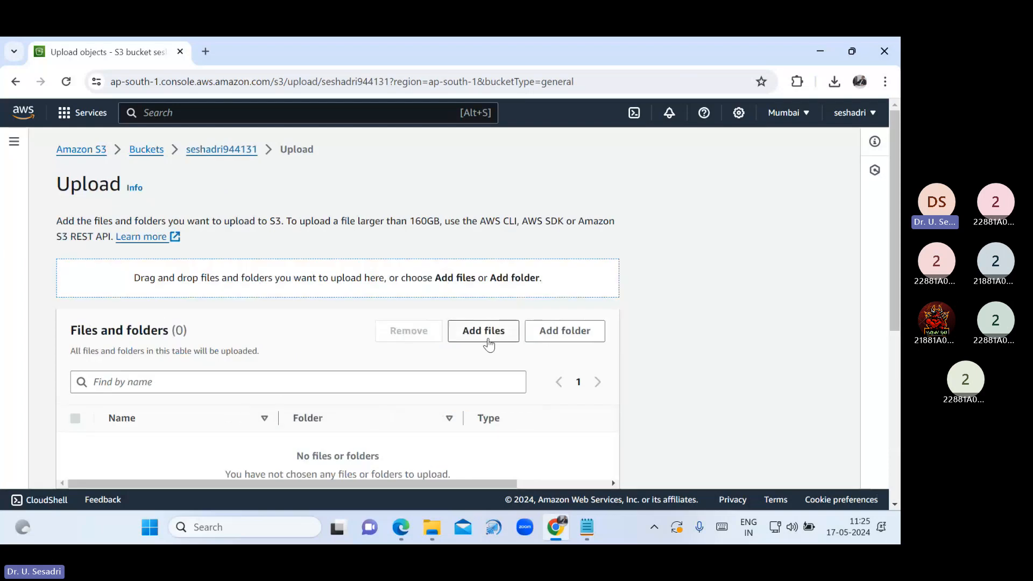
click(487, 337)
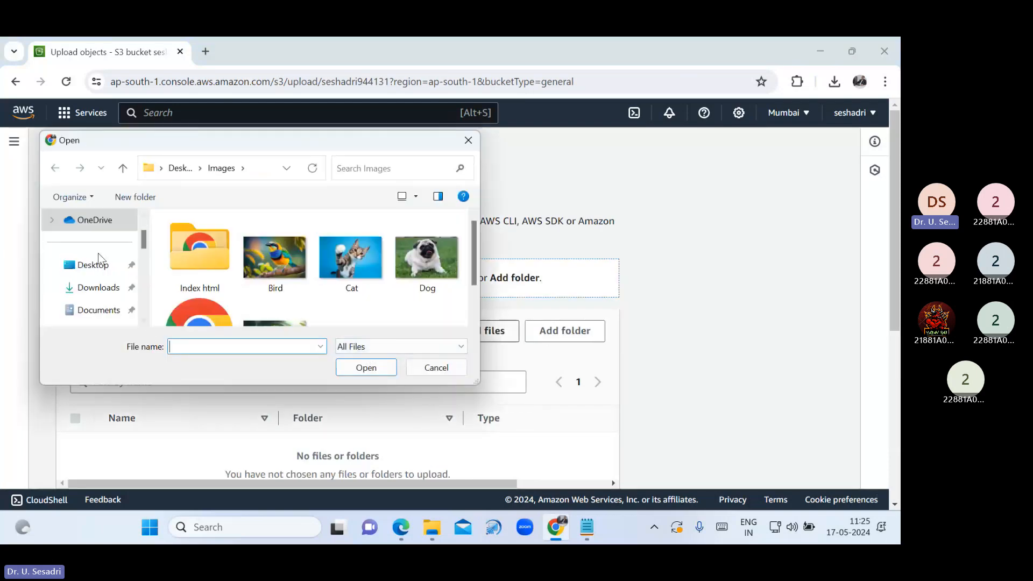
click(99, 263)
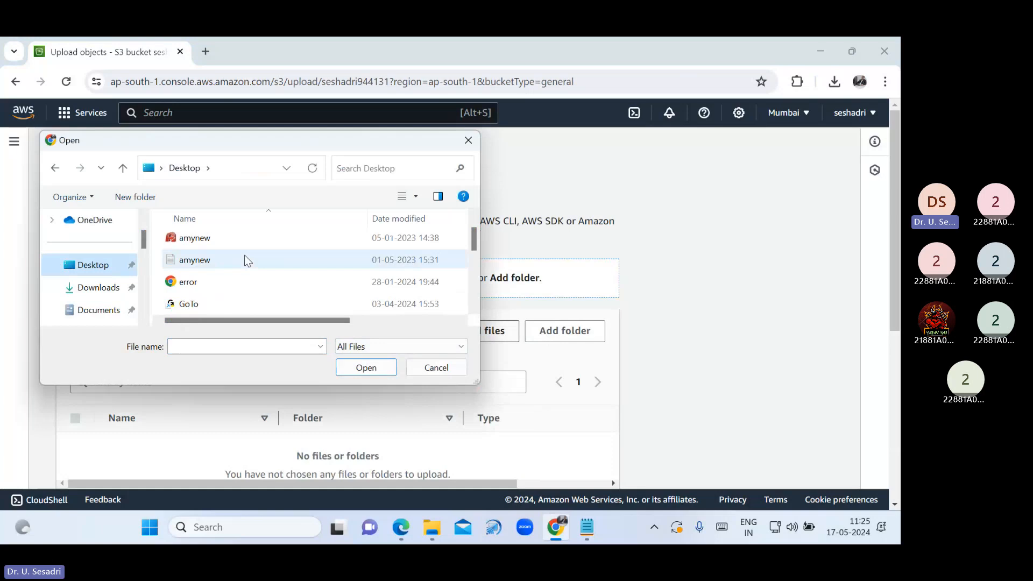
scroll(244, 255, down, 2)
scroll(244, 255, up, 1)
click(199, 263)
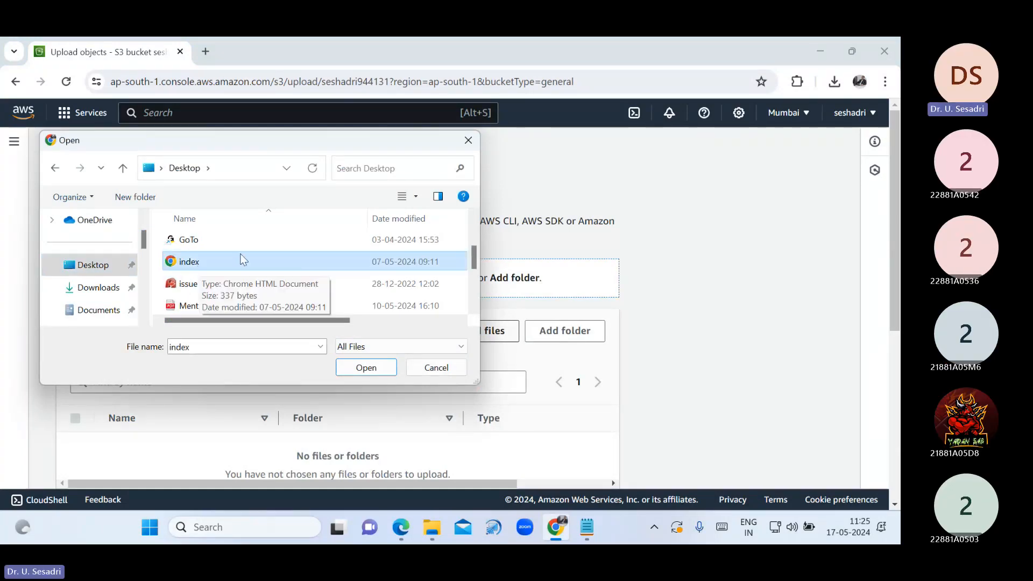
scroll(256, 262, down, 2)
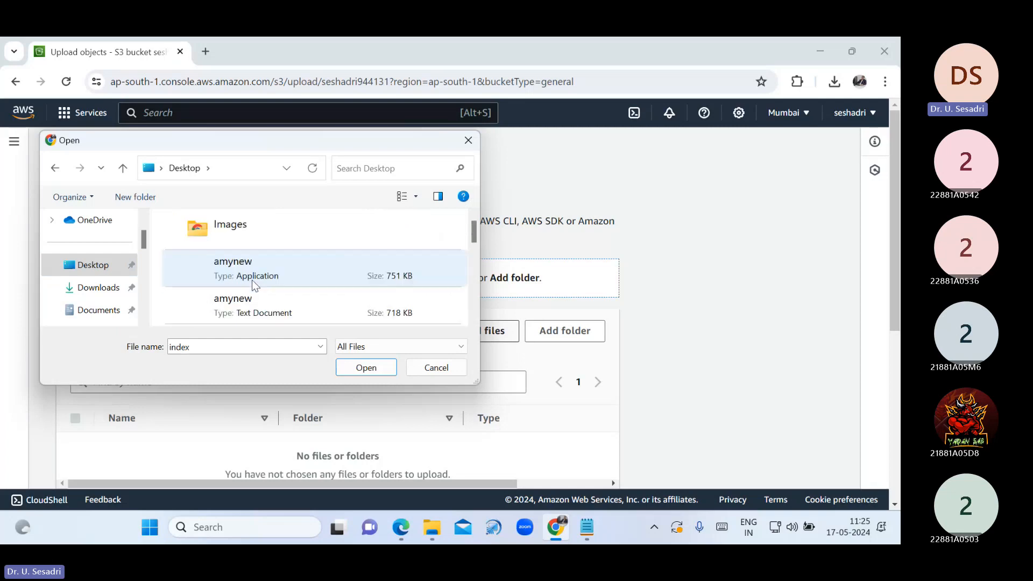
scroll(255, 284, up, 1)
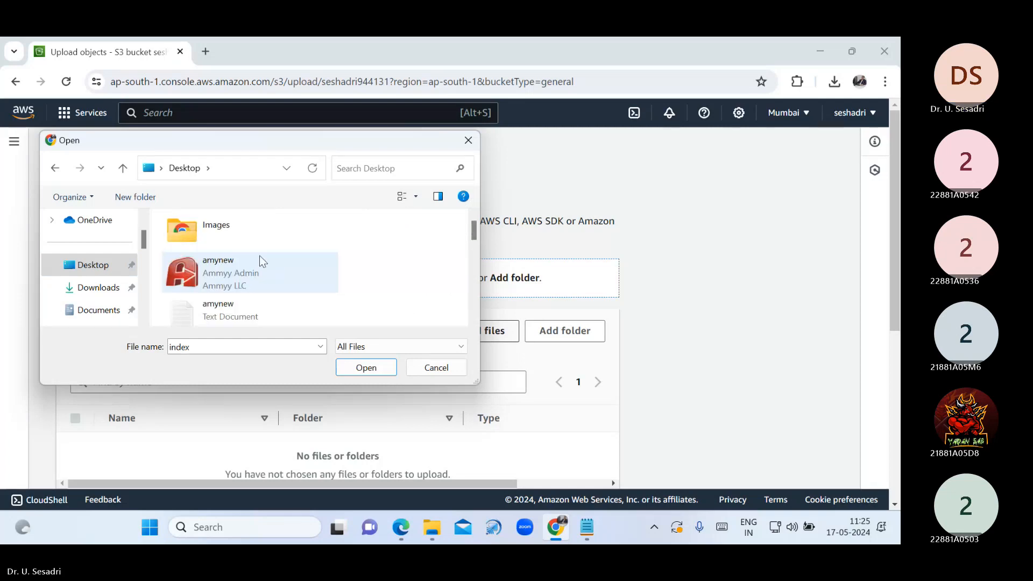
scroll(256, 263, down, 3)
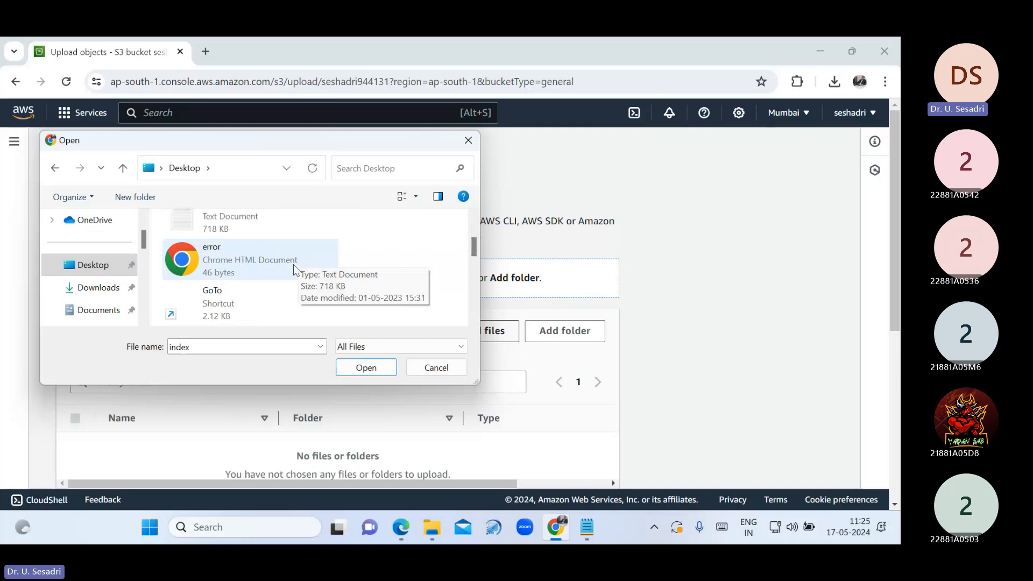
scroll(292, 264, up, 1)
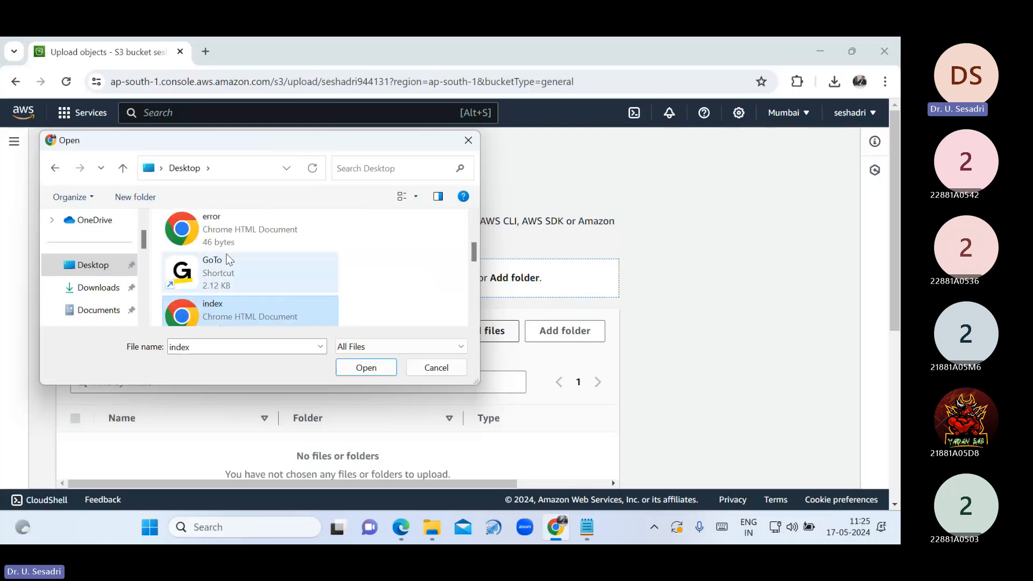
ctrl+click(230, 230)
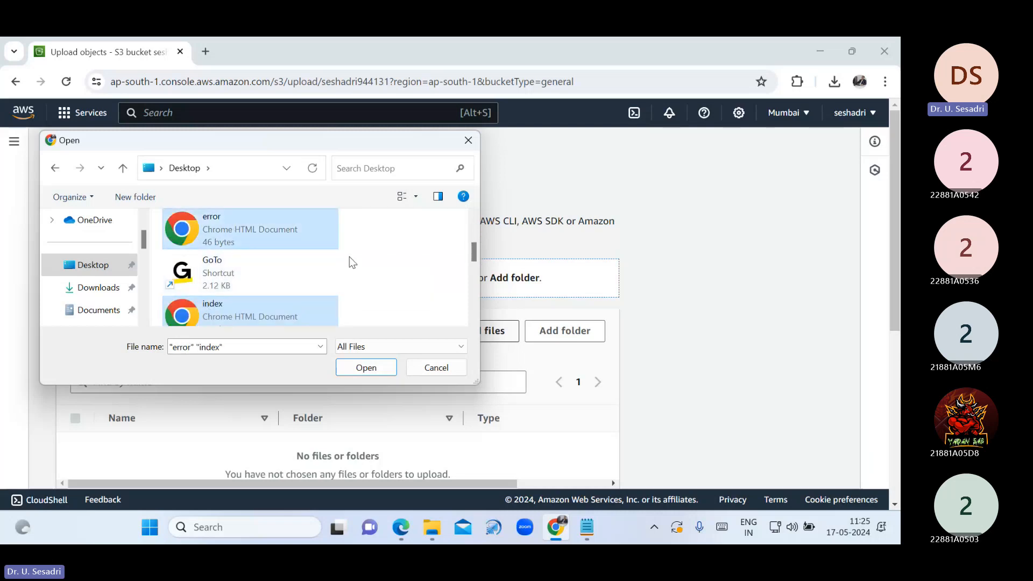
click(365, 367)
scroll(536, 387, down, 4)
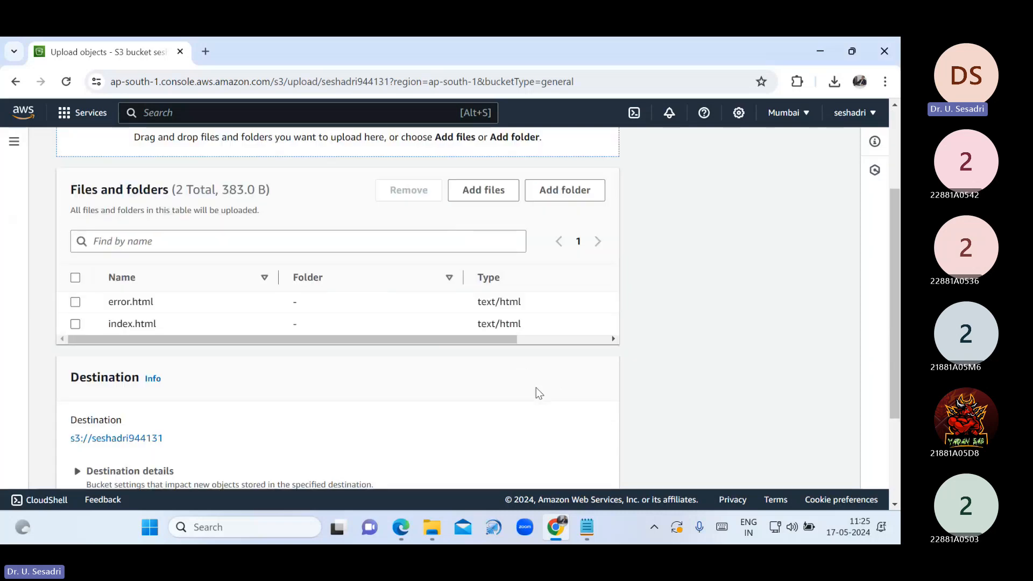
Upload index.html and error.html with public-read access granted, then return to the bucket
scroll(536, 388, down, 1)
scroll(534, 386, down, 2)
click(67, 388)
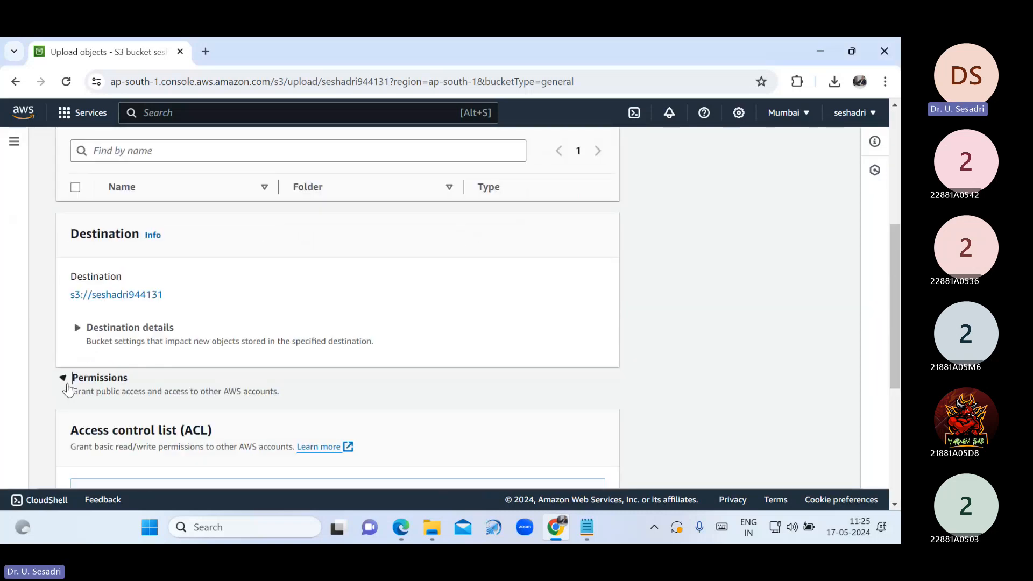
scroll(138, 379, down, 2)
scroll(137, 380, down, 2)
click(102, 427)
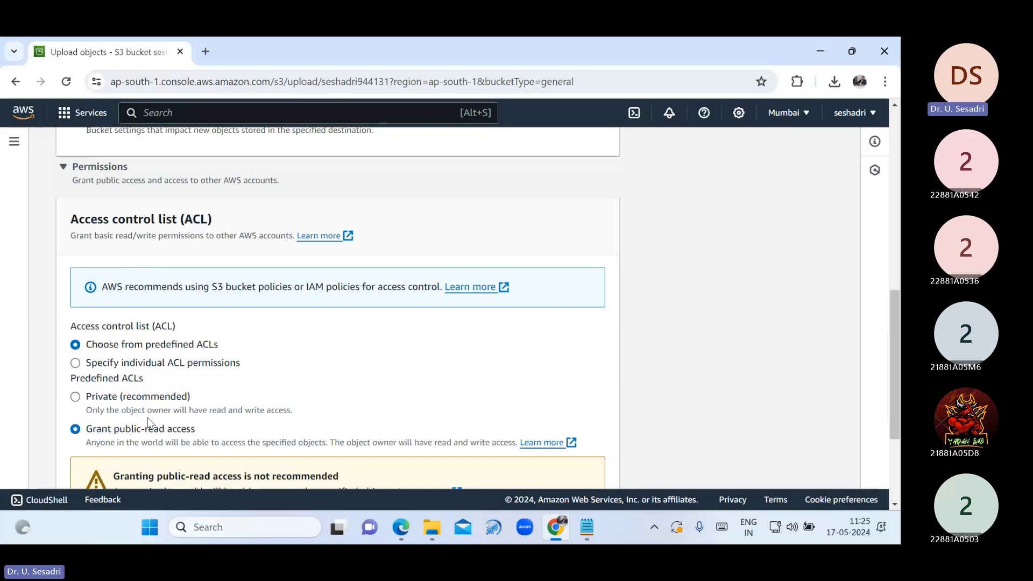
scroll(206, 423, down, 3)
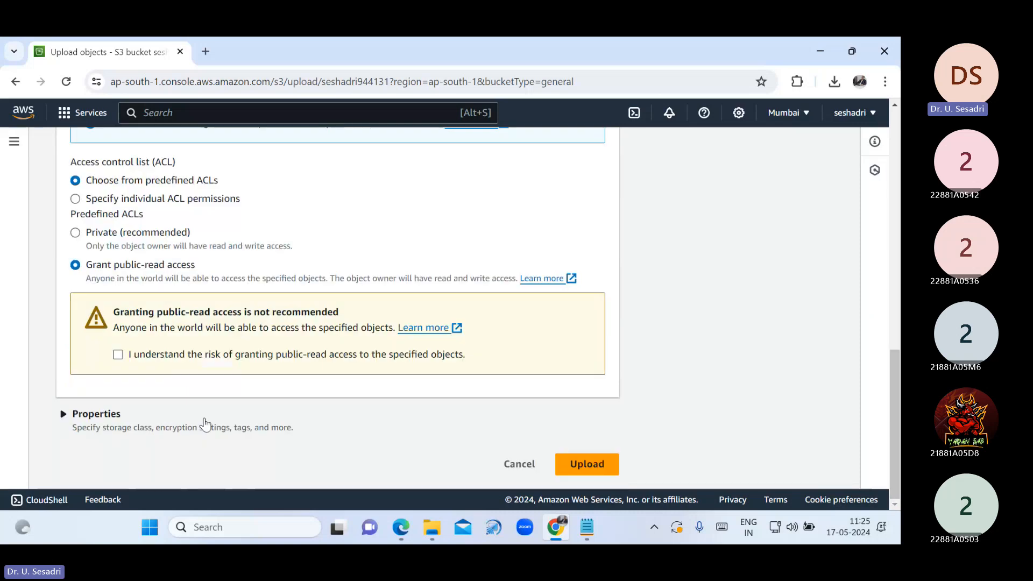
click(609, 476)
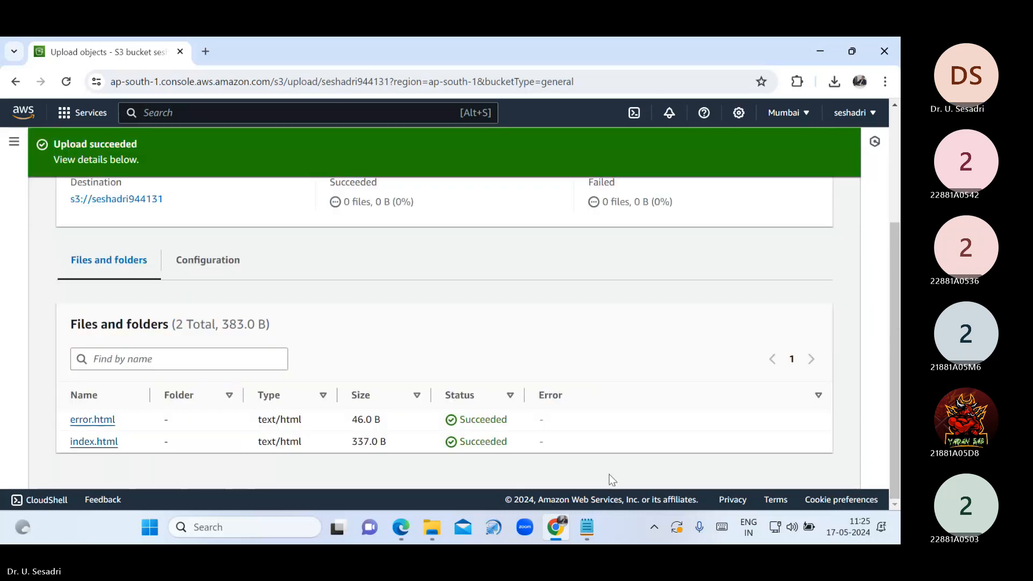
scroll(828, 220, up, 5)
click(823, 213)
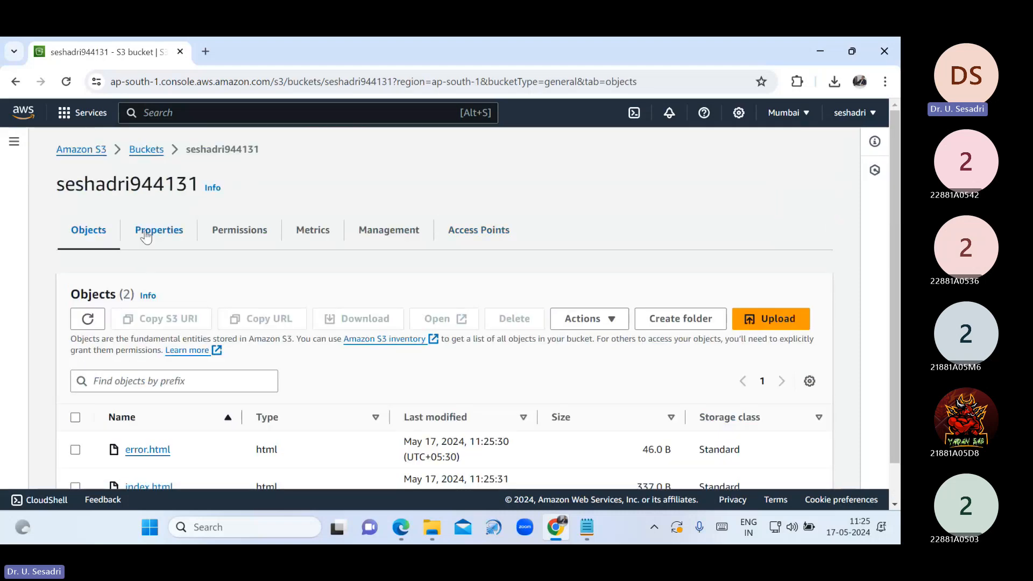
Copy the seshadri944131 static website endpoint from the bucket Properties into a new browser tab
click(142, 156)
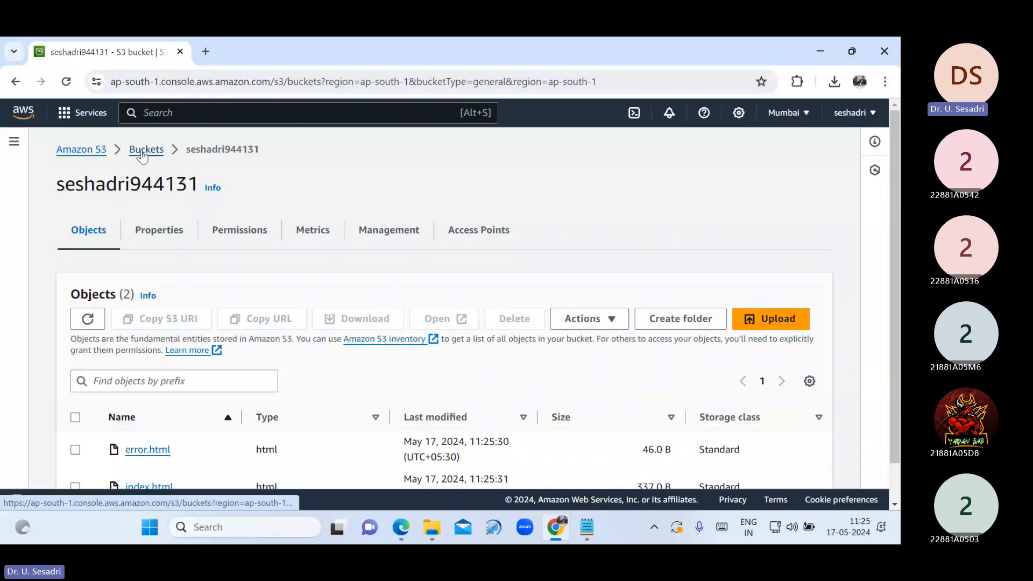
click(144, 429)
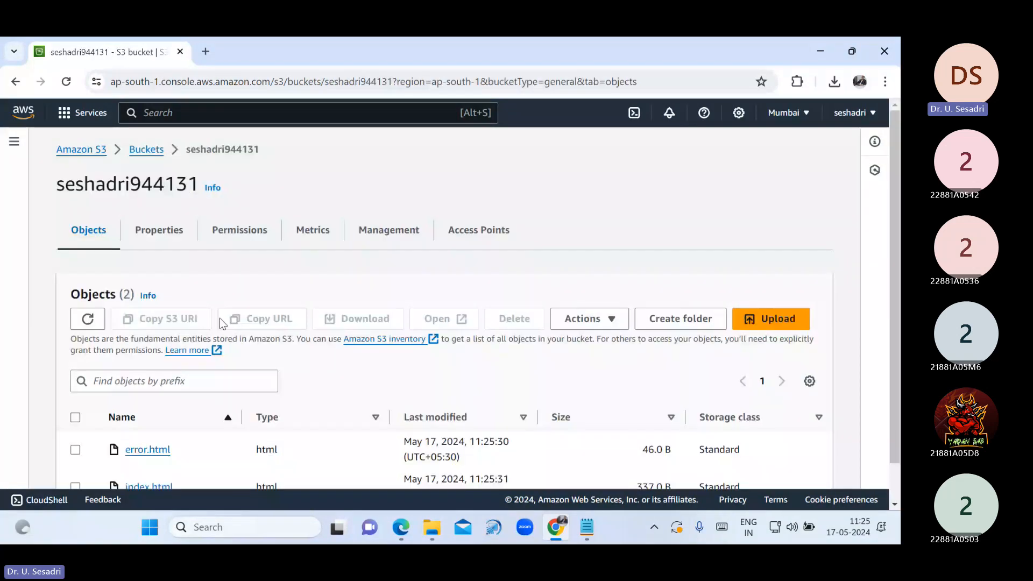
click(159, 231)
scroll(371, 376, down, 15)
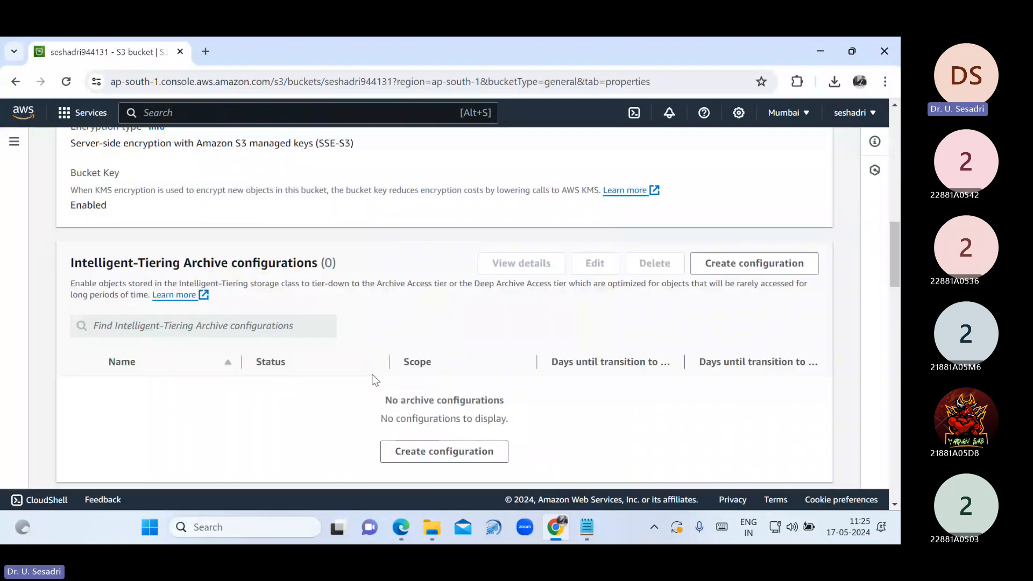
scroll(371, 379, down, 15)
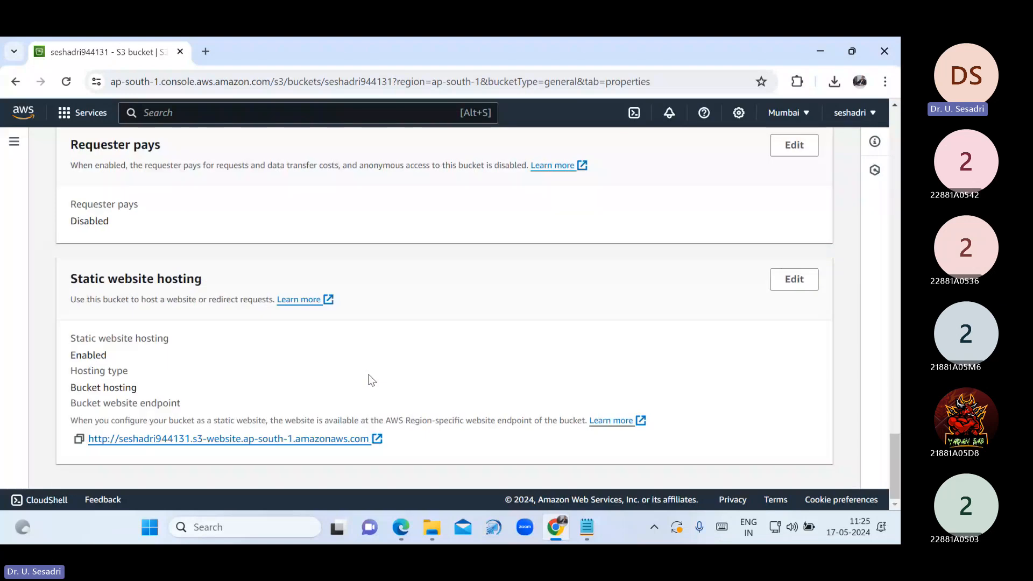
click(79, 440)
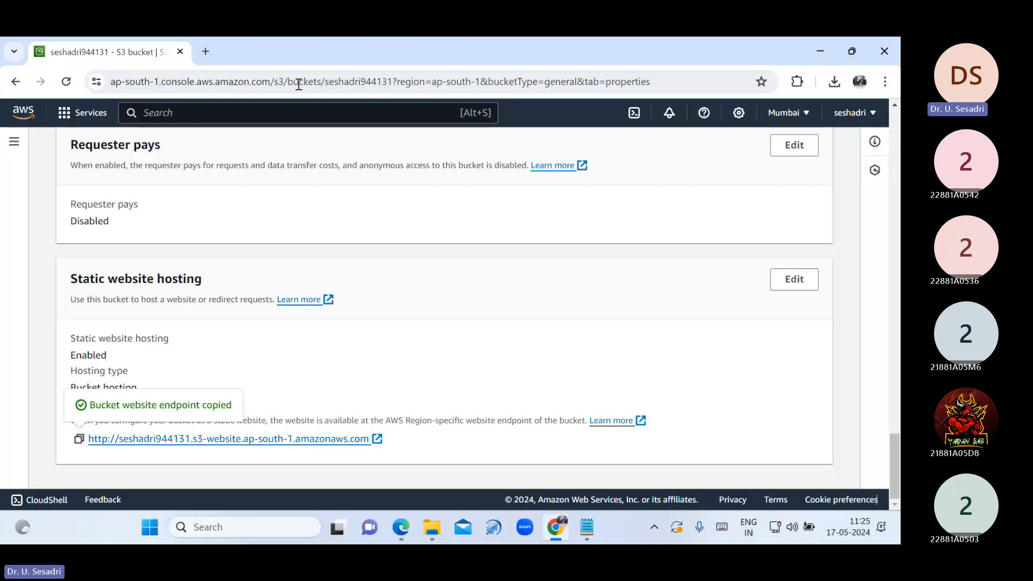
click(205, 51)
Load the endpoint URL and test the Vardhaman College and Computer Science and Engineering links
key(ctrl+v)
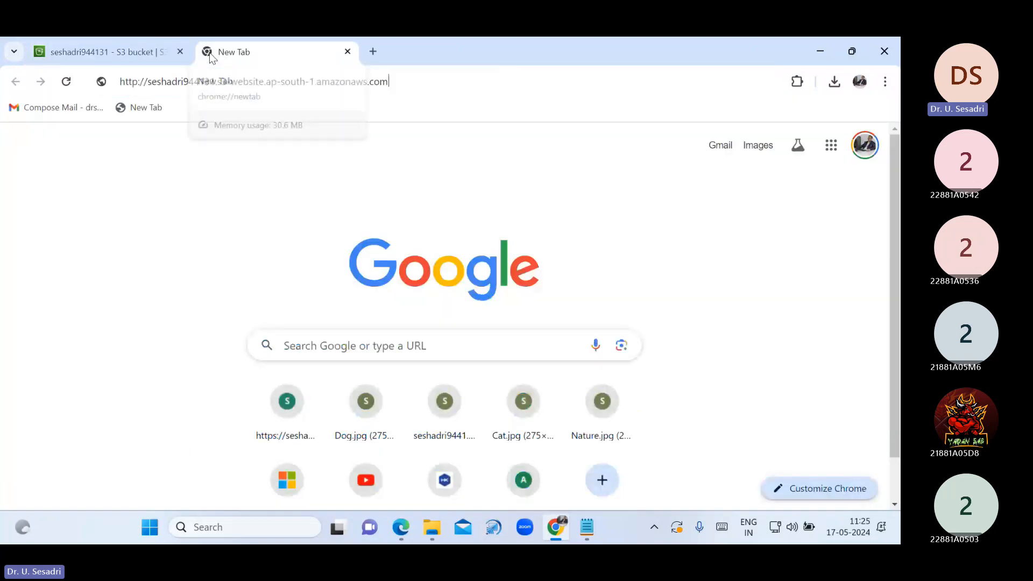
key(Return)
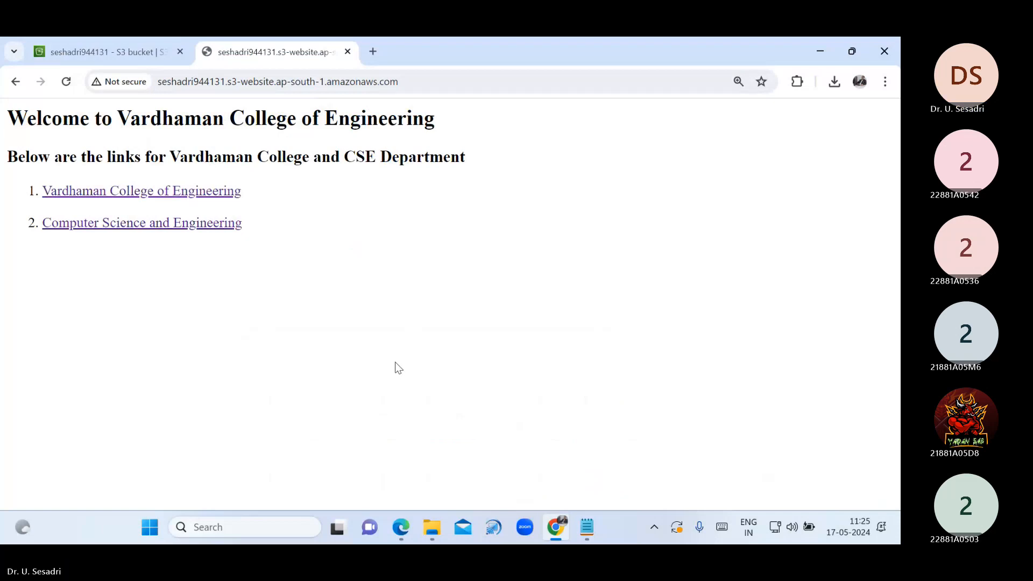
click(217, 201)
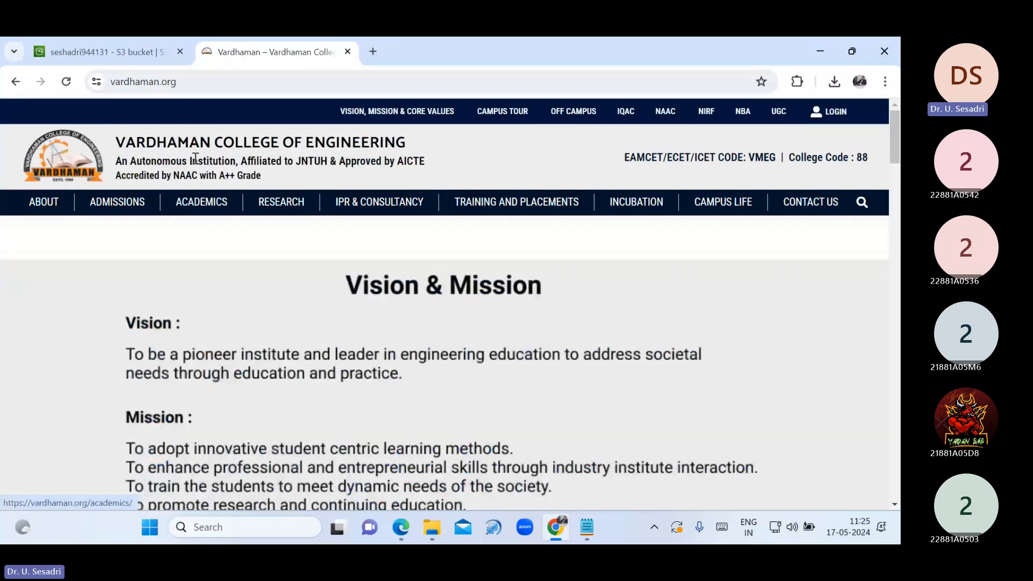
key(alt+Left)
click(172, 225)
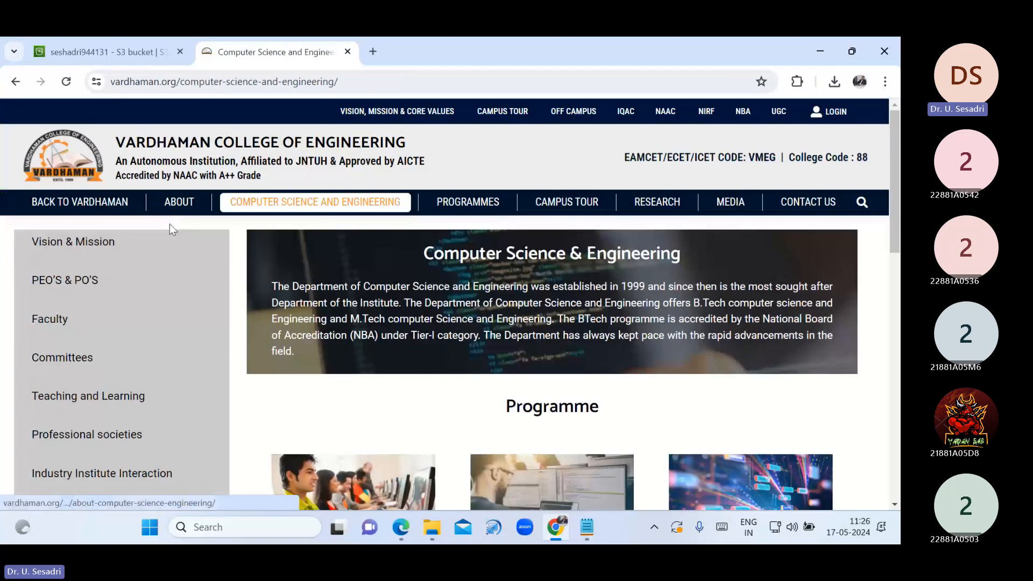
key(alt+Left)
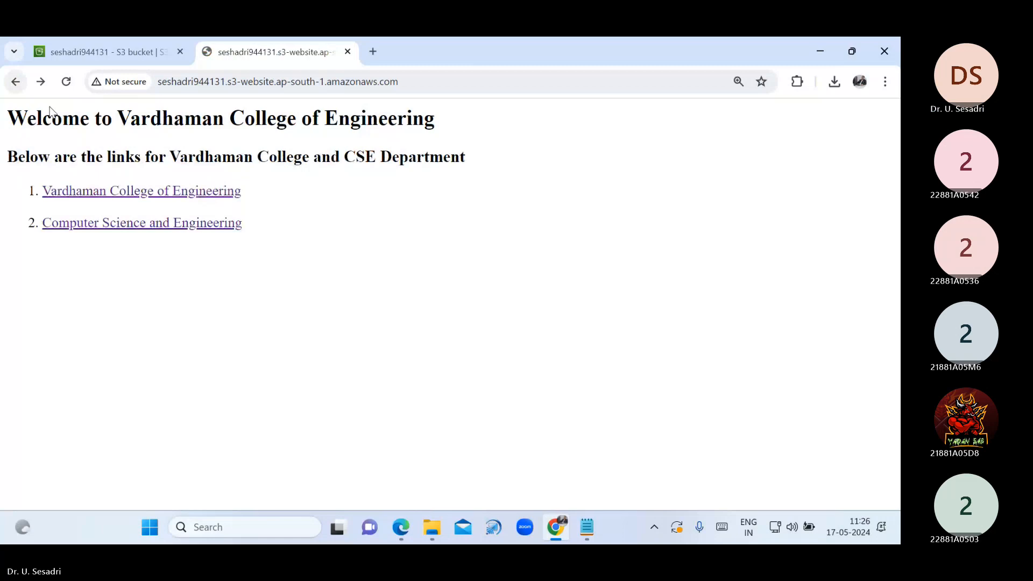
Append /sss to the website address and load that nonexistent page
click(451, 86)
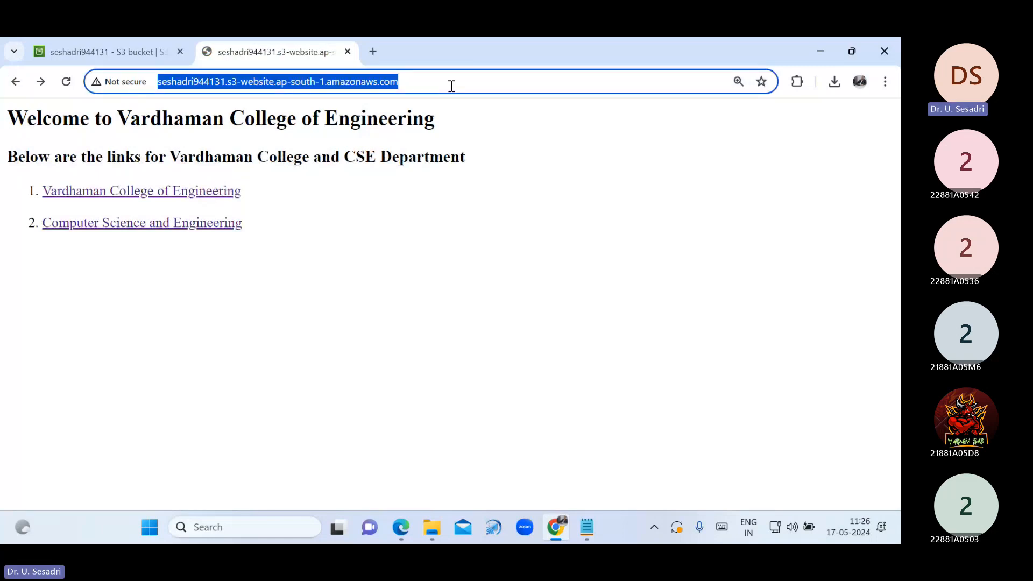
click(451, 86)
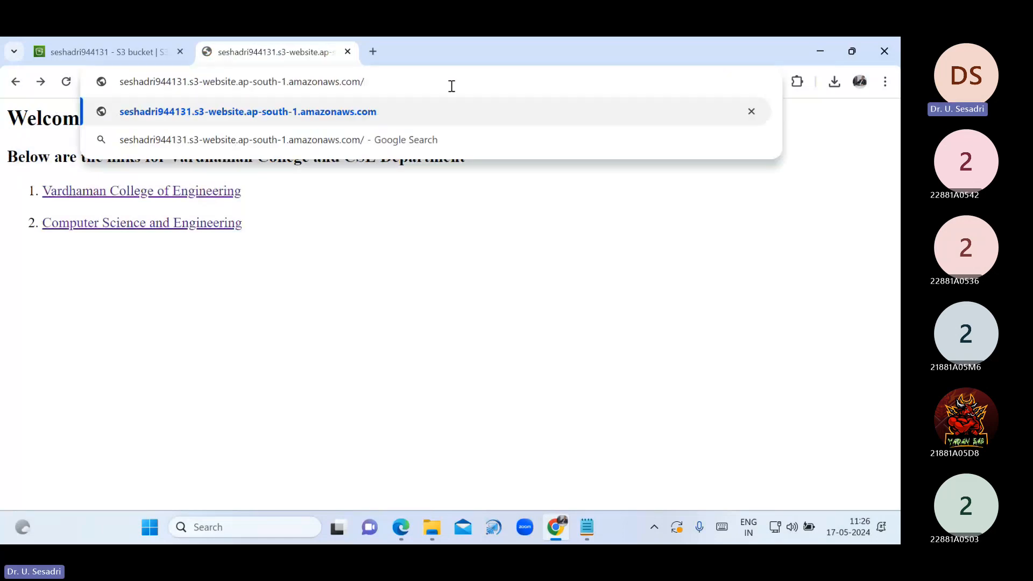
text(sss)
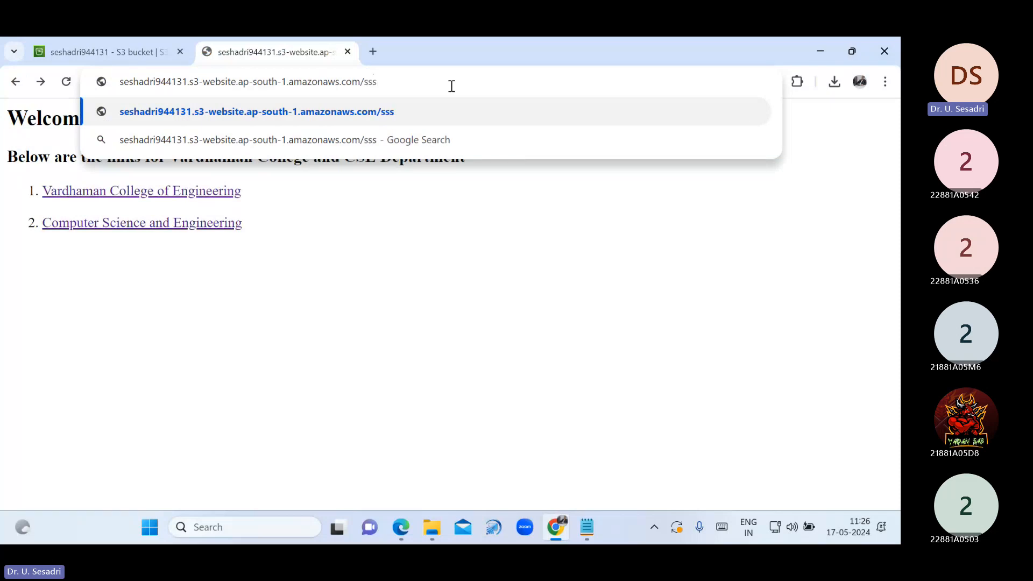
key(Return)
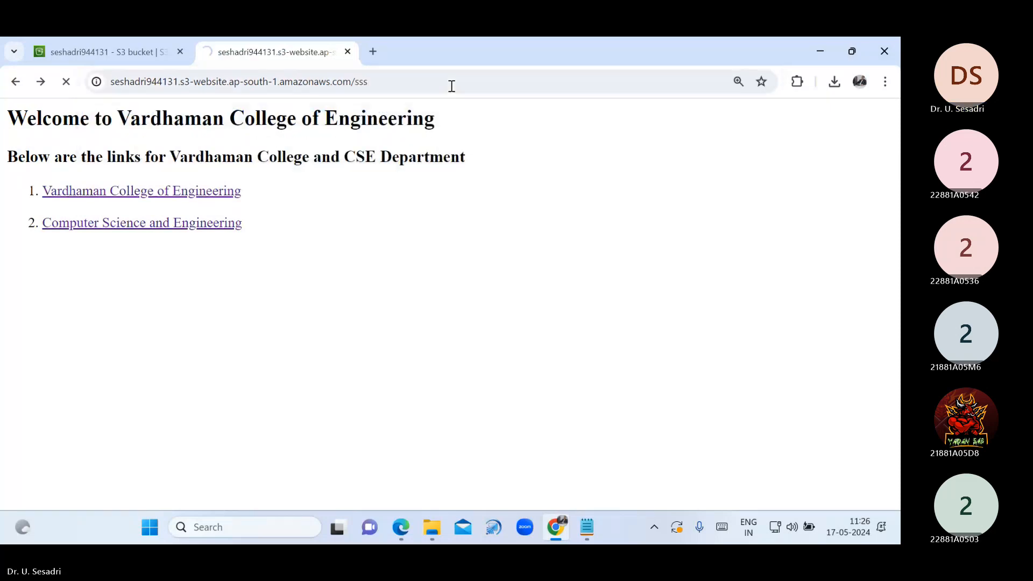
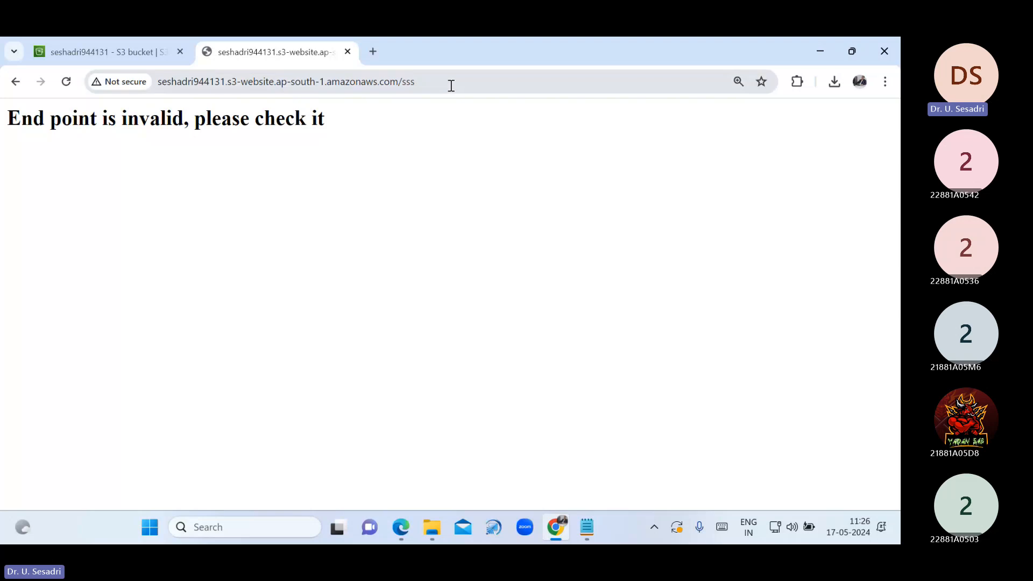
Remove the invalid /sss path from the address and reload the site's home page
click(451, 87)
click(452, 86)
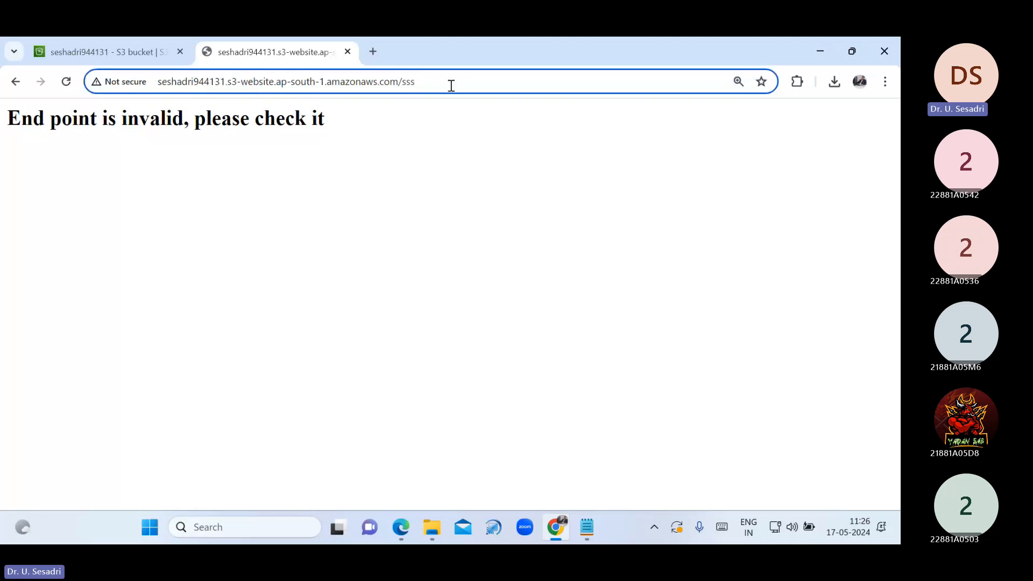
key(BackSpace)
key(BackSpace)
key(BackSpace)
key(BackSpace)
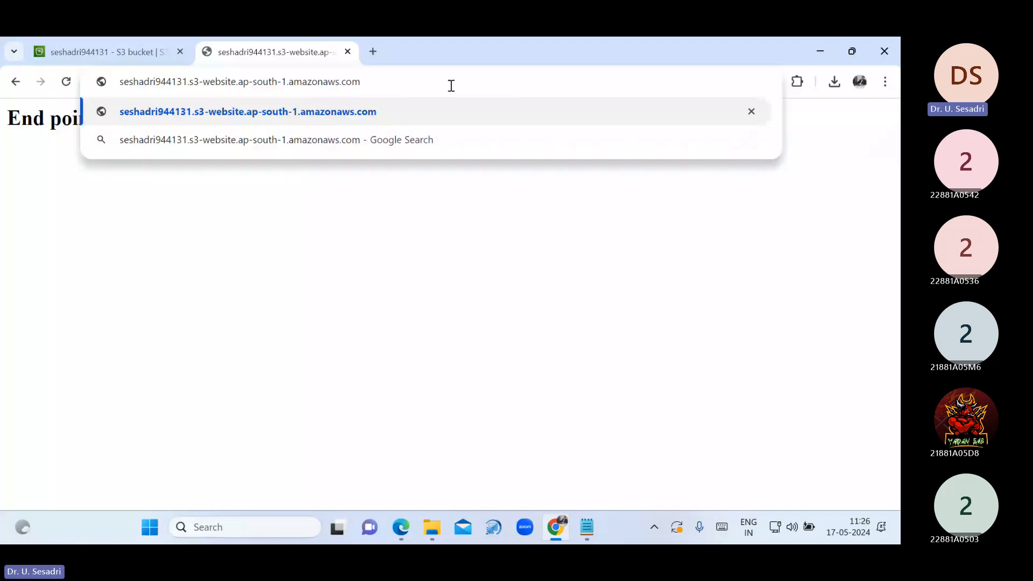
key(Return)
Load the made-up path /aaa to show the custom error page, then reload the welcome page
click(451, 85)
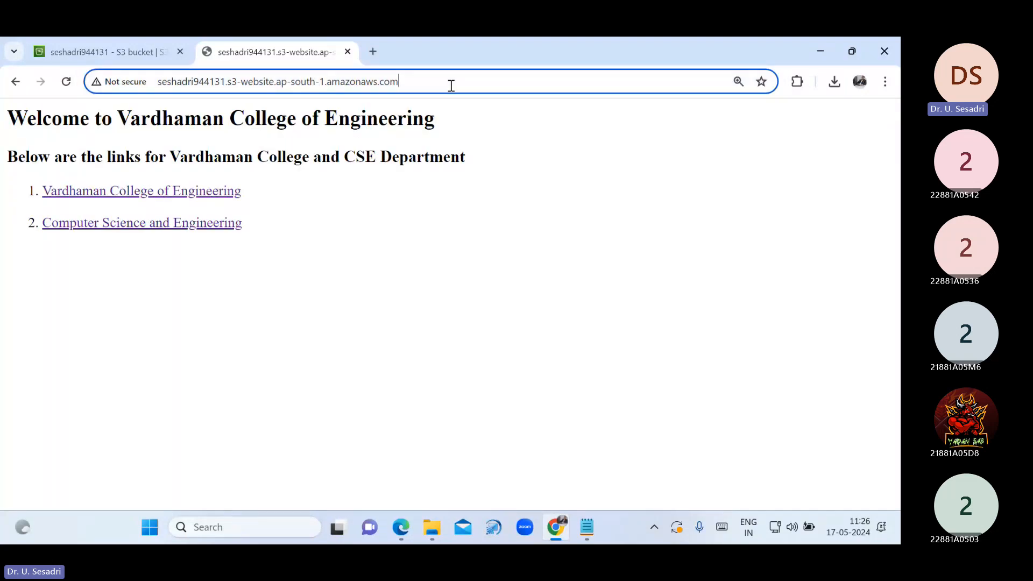
text(/a)
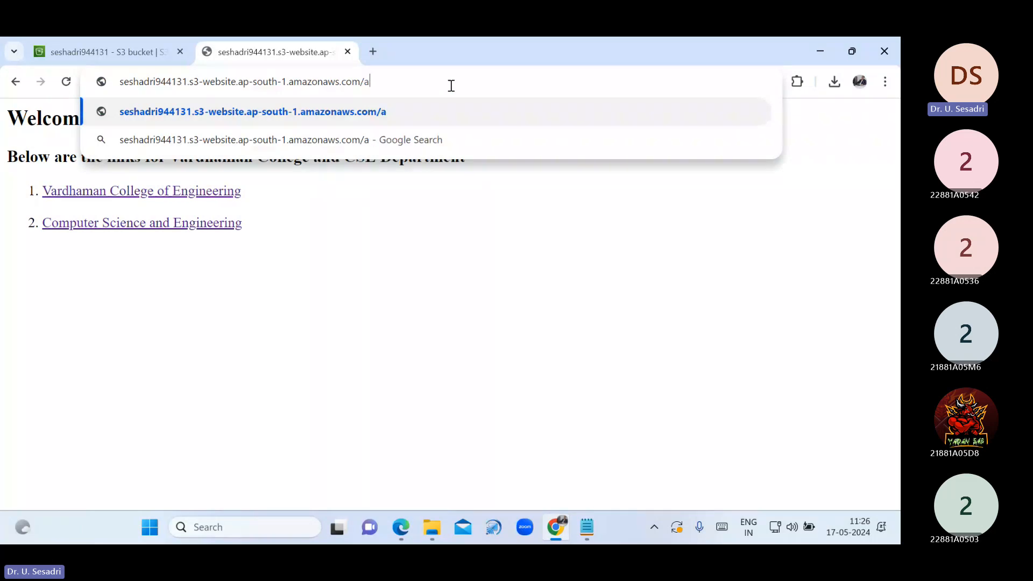
text(aa)
key(Return)
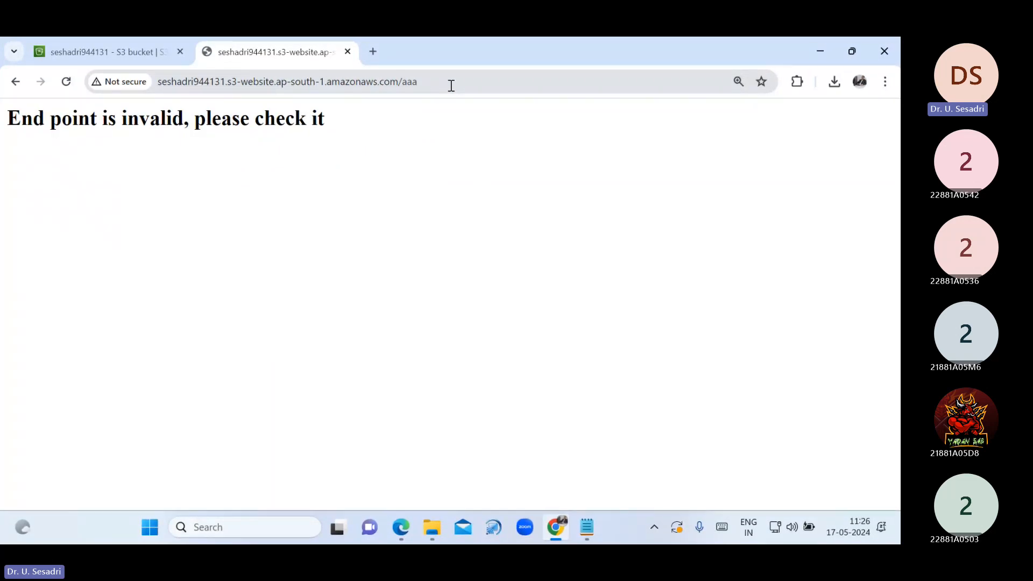
click(451, 85)
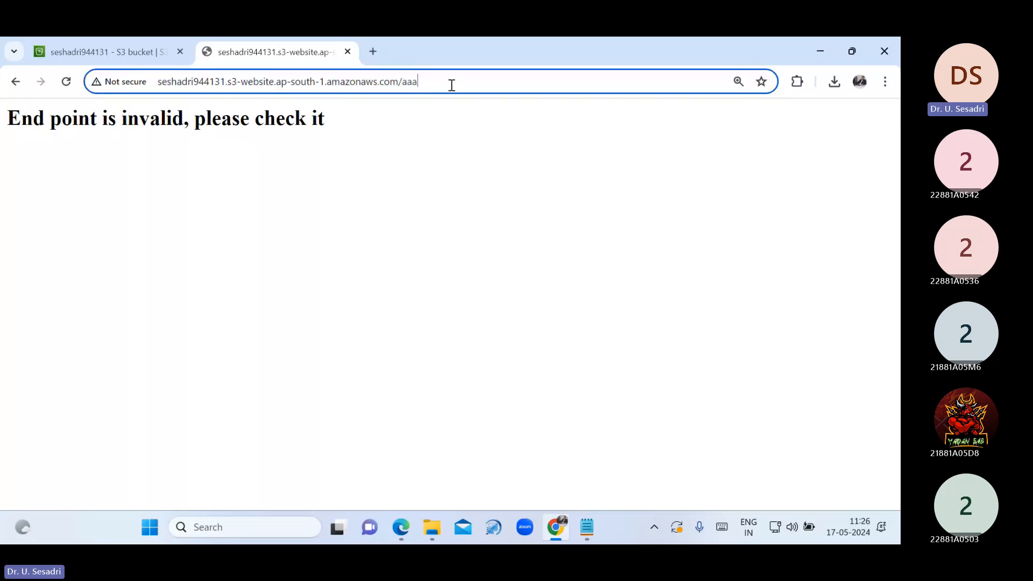
key(BackSpace)
key(BackSpace)
key(BackSpace)
key(BackSpace)
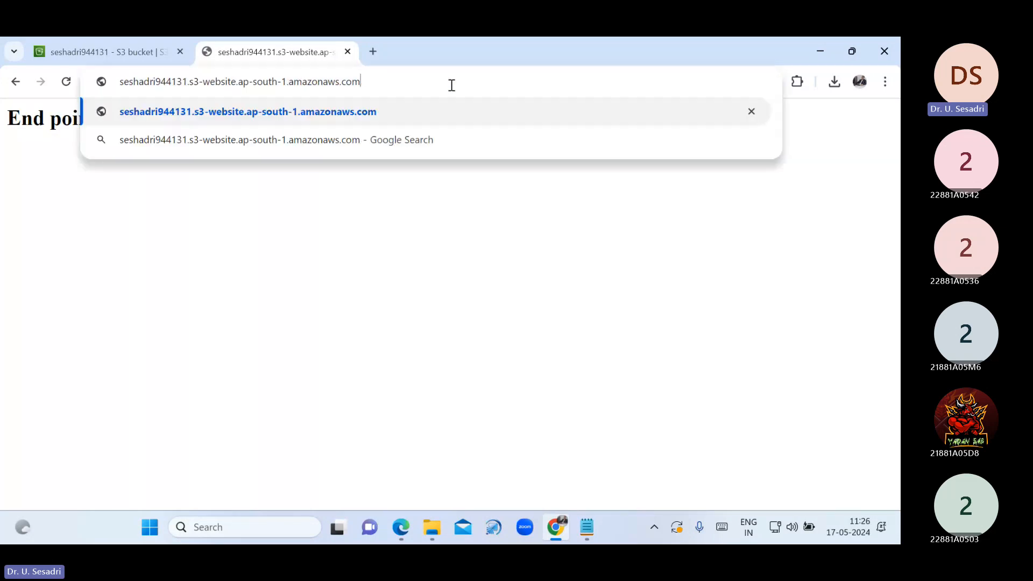
key(Return)
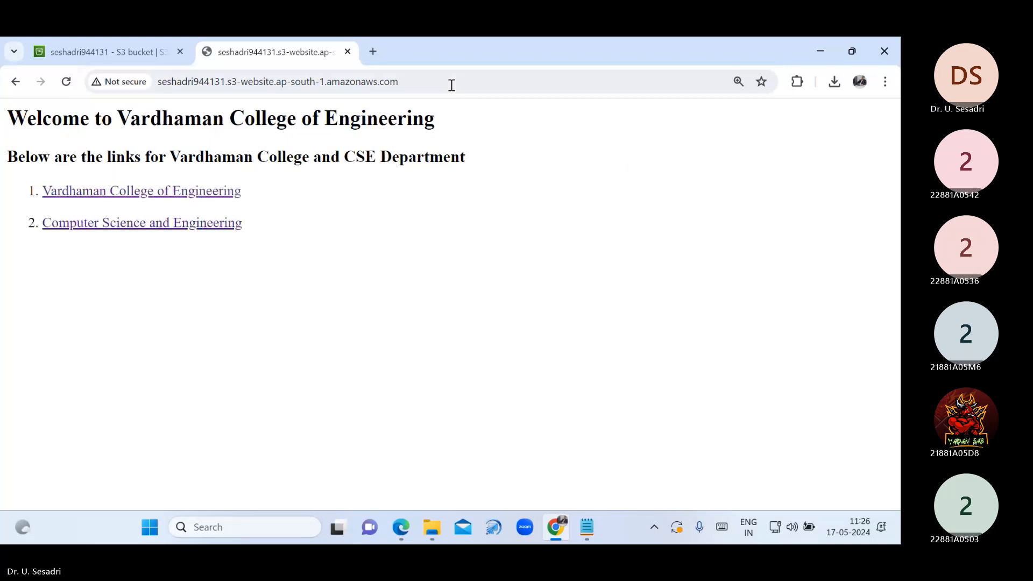
click(163, 63)
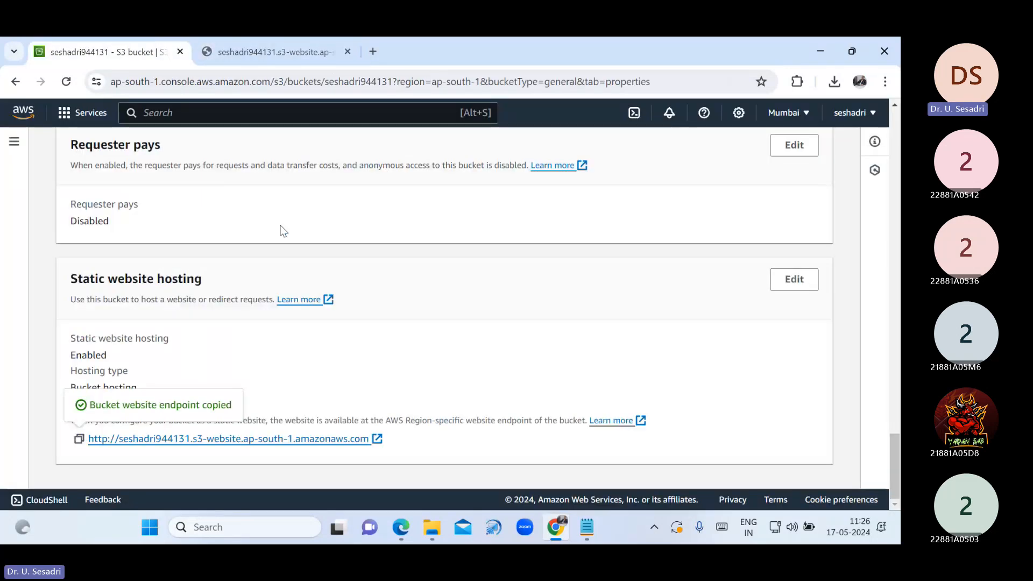
Open the bucket's object list and select both error.html and index.html
scroll(315, 259, up, 15)
scroll(279, 271, up, 10)
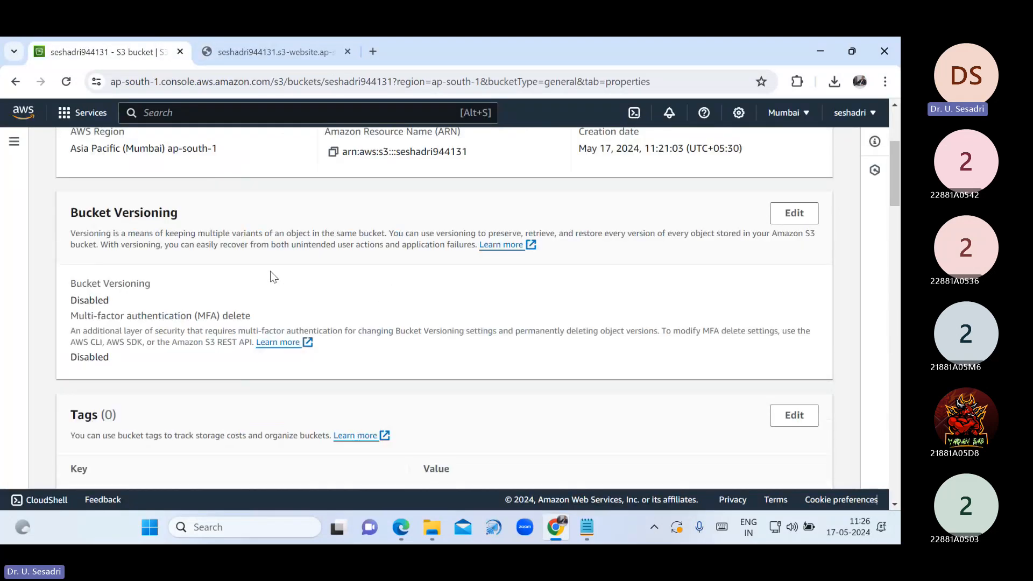
scroll(209, 266, up, 4)
click(146, 150)
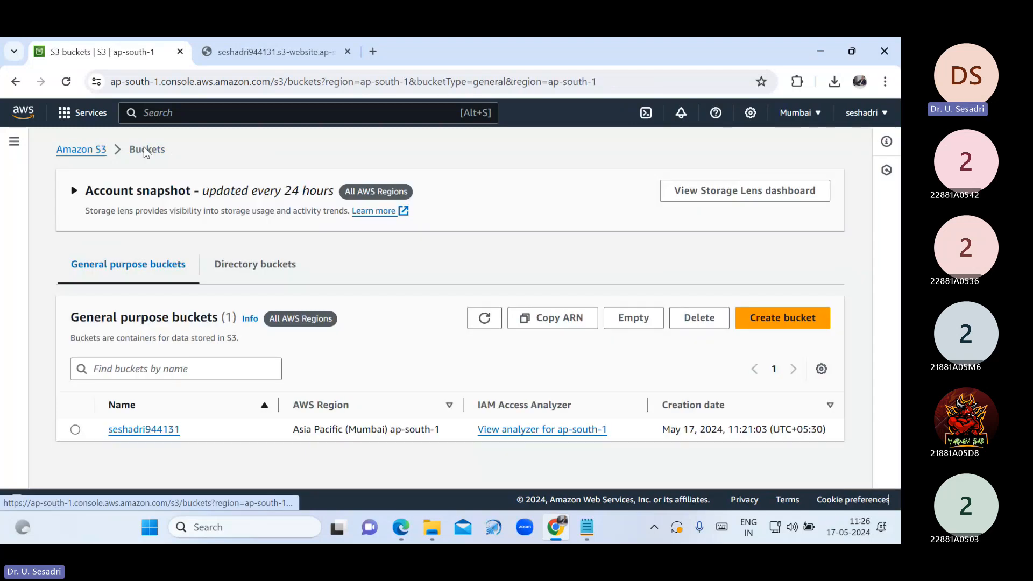
click(122, 430)
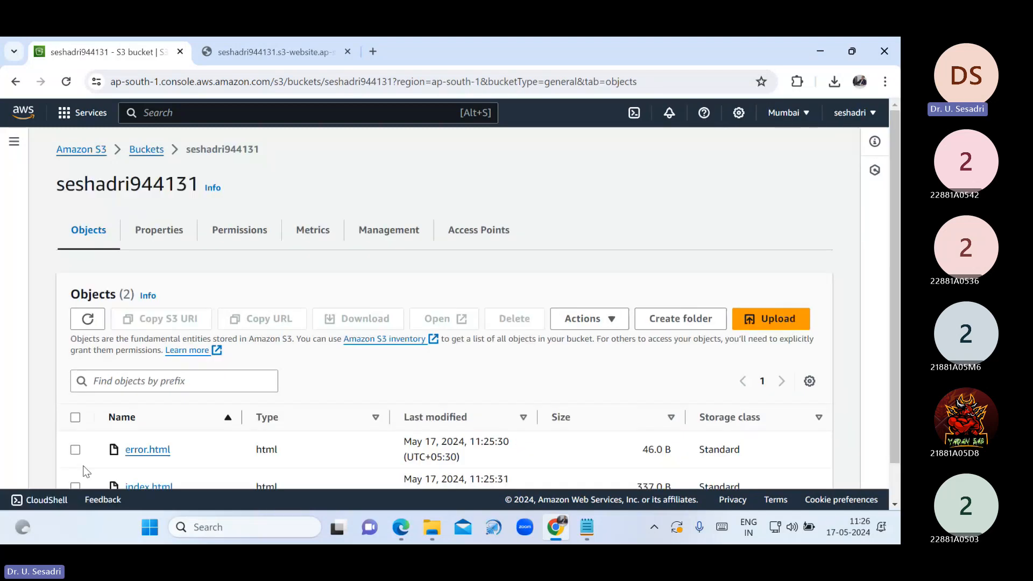
scroll(83, 466, down, 1)
click(73, 411)
click(75, 446)
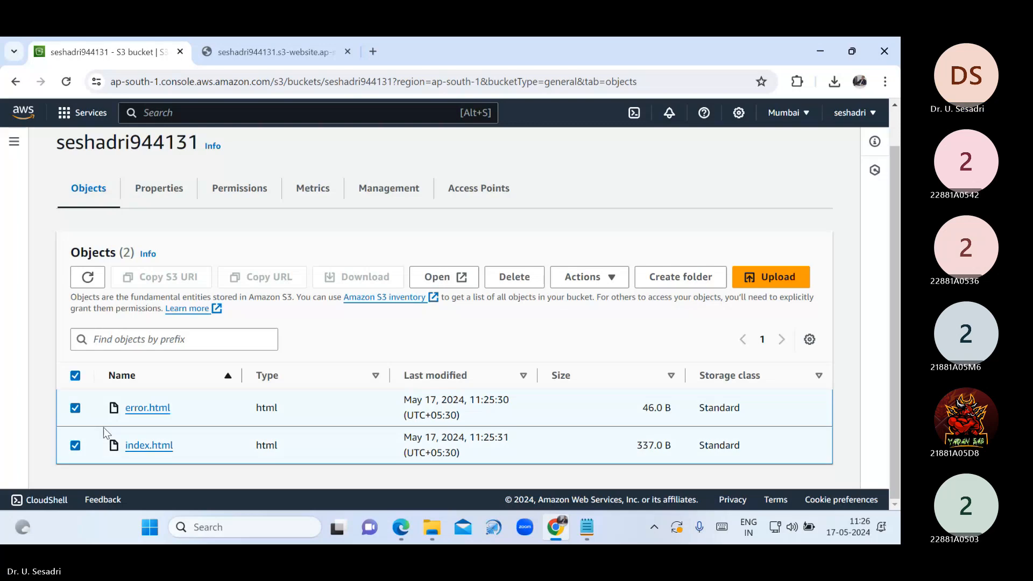
Permanently delete both objects by confirming with 'permanently delete', then return to the buckets list
click(511, 276)
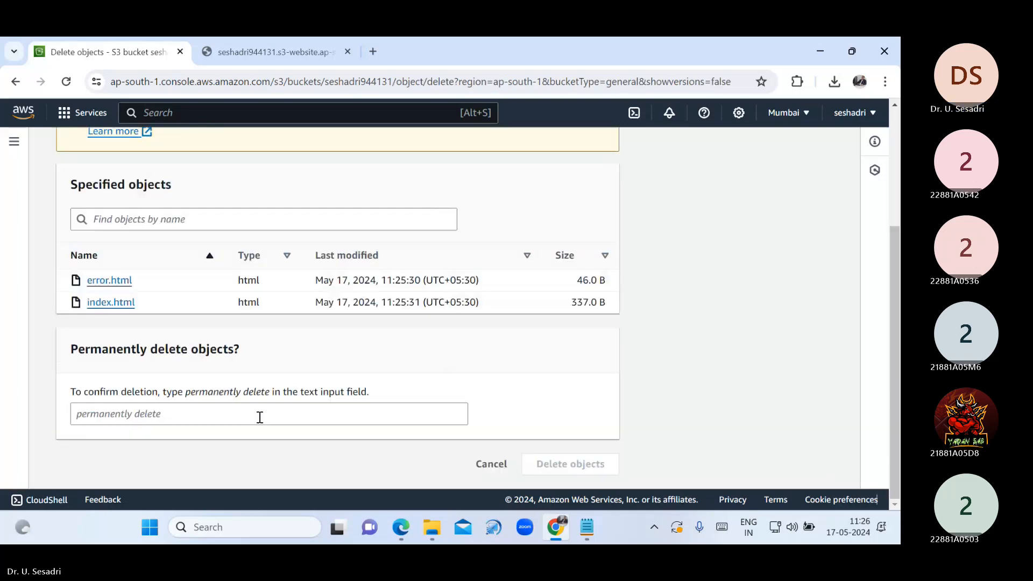
drag(186, 393, 276, 396)
key(ctrl+c)
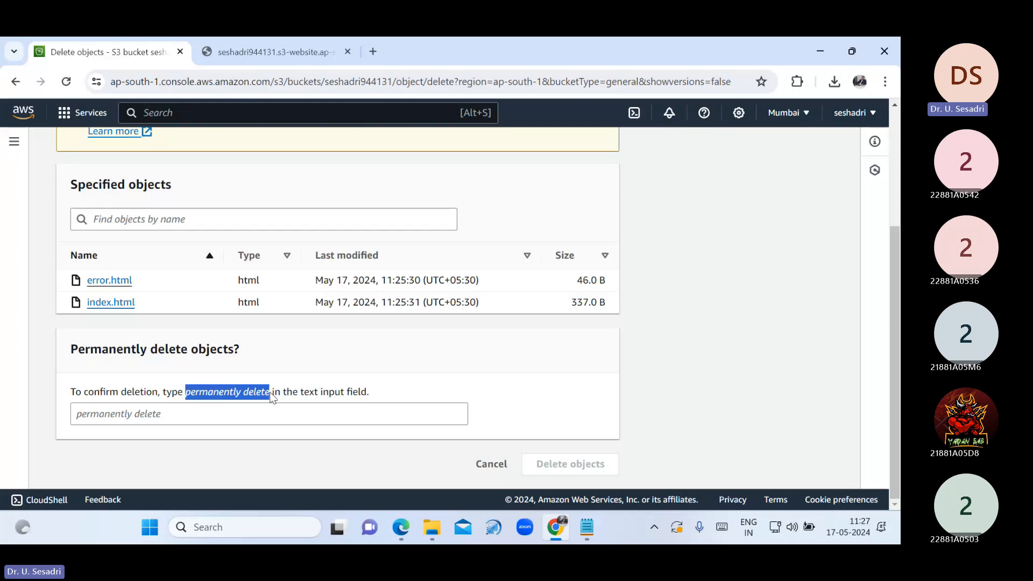
click(270, 410)
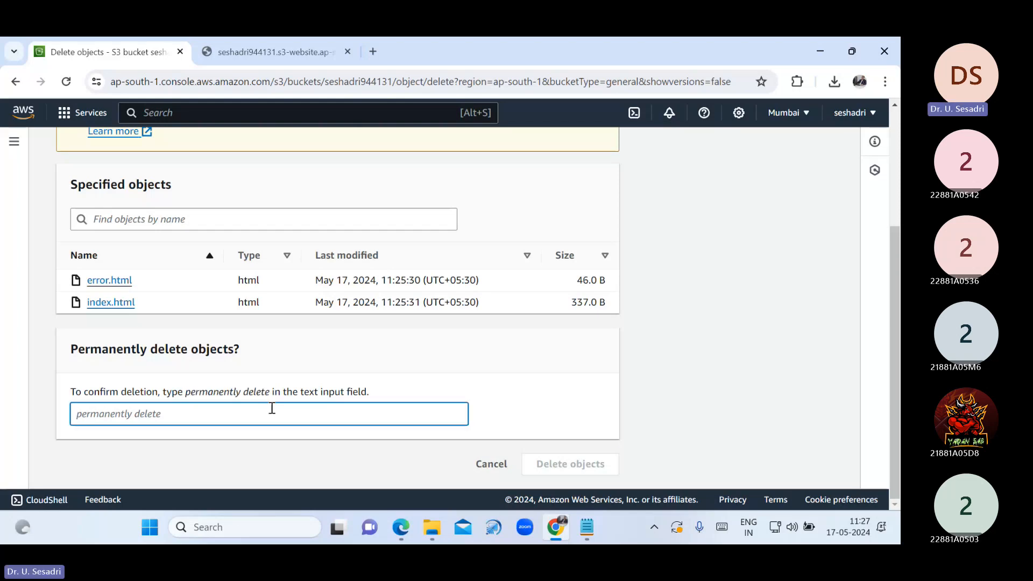
key(ctrl+v)
click(573, 463)
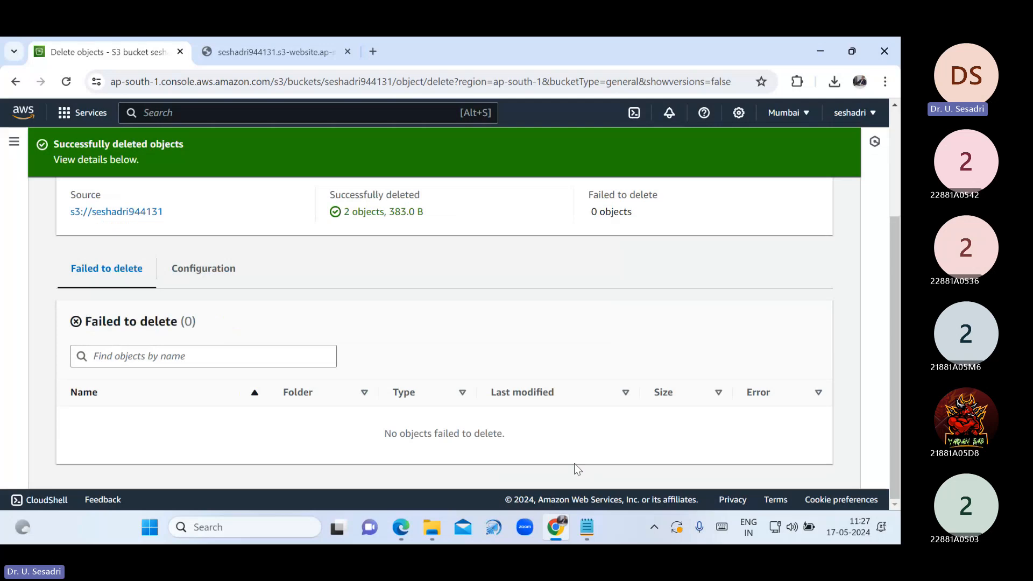
scroll(599, 437, up, 3)
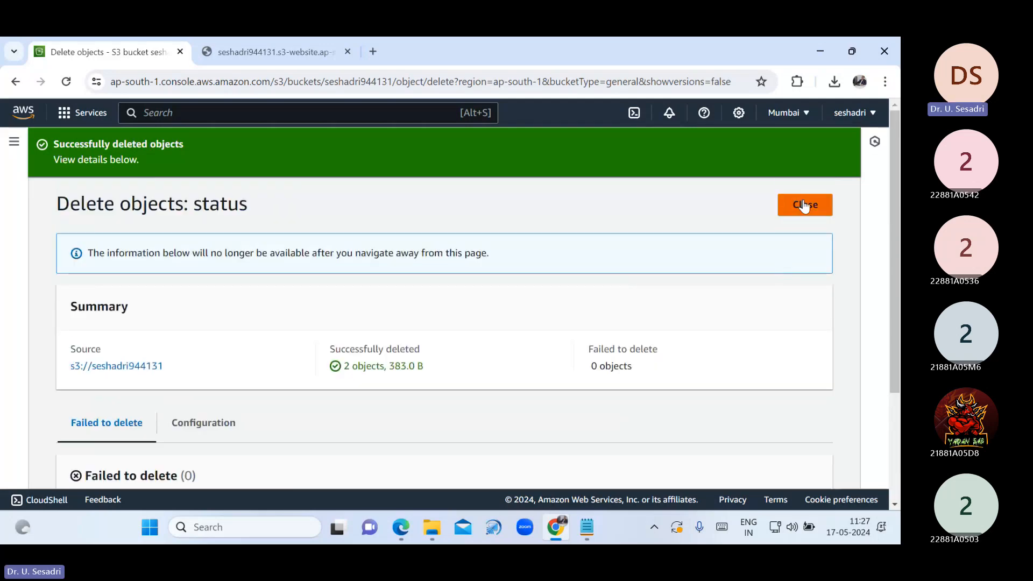
click(803, 206)
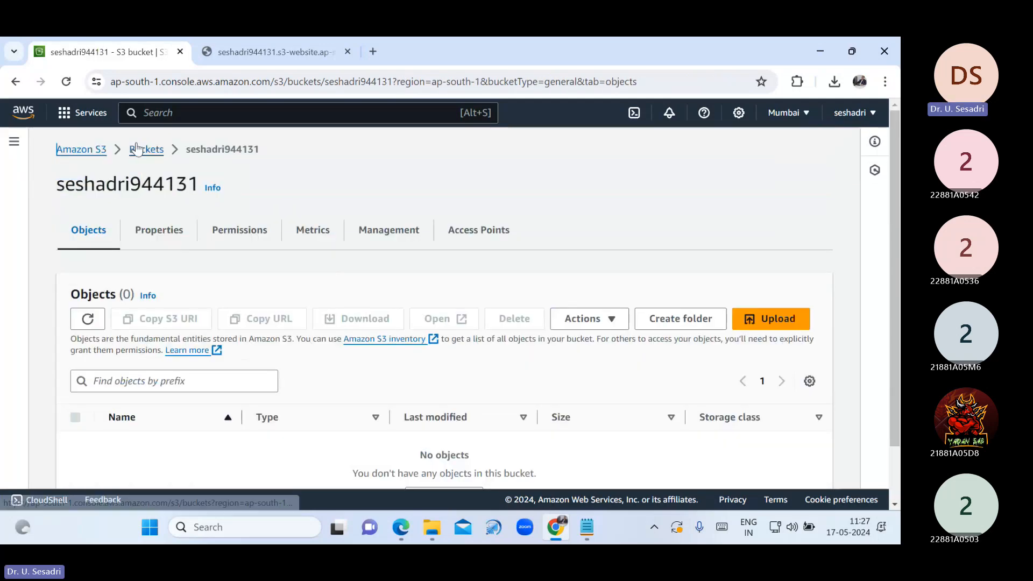
click(137, 149)
Delete the seshadri944131 bucket, pasting its name as the deletion confirmation
click(76, 432)
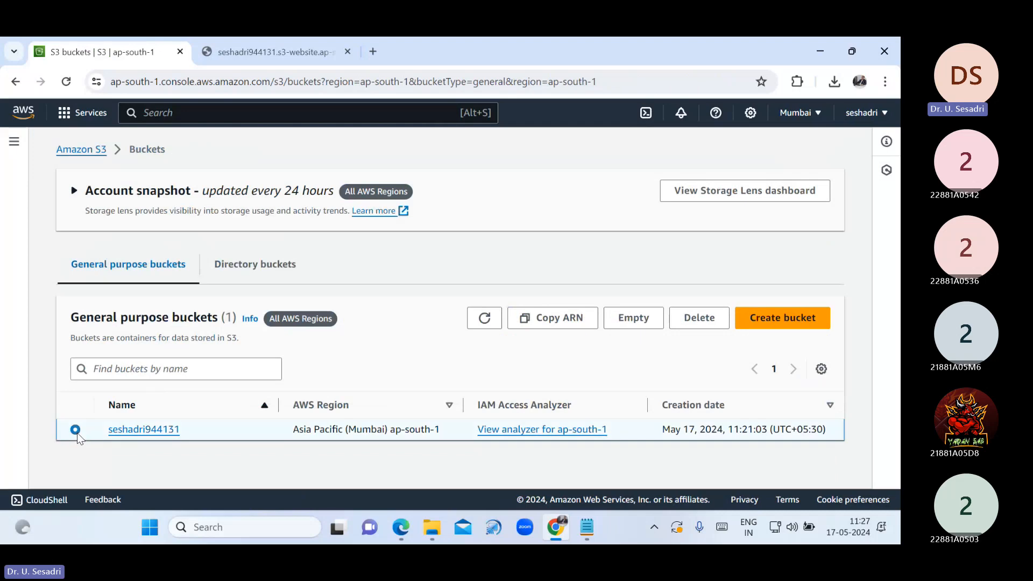
click(714, 330)
scroll(168, 389, down, 1)
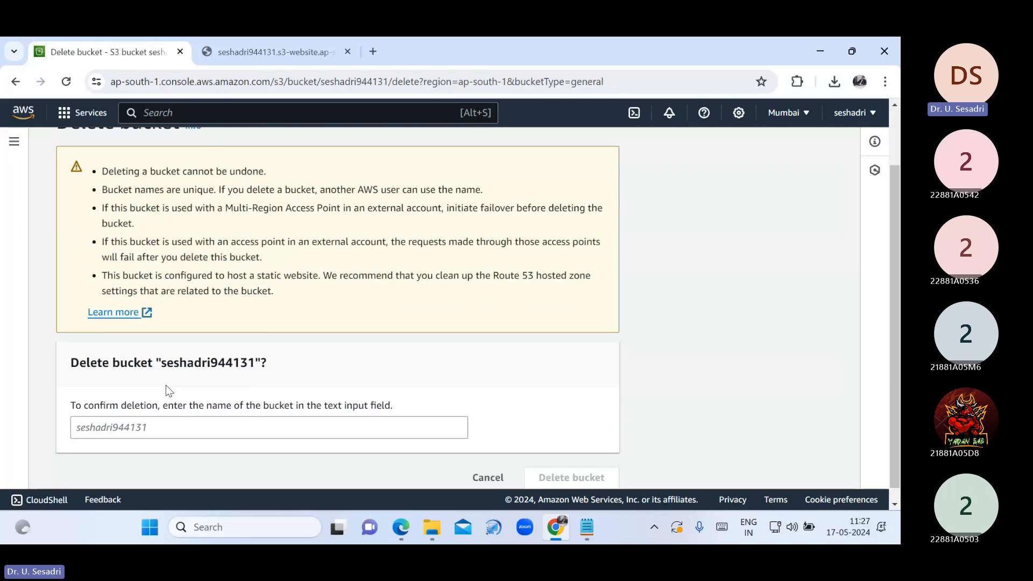
drag(161, 364, 255, 367)
key(ctrl+c)
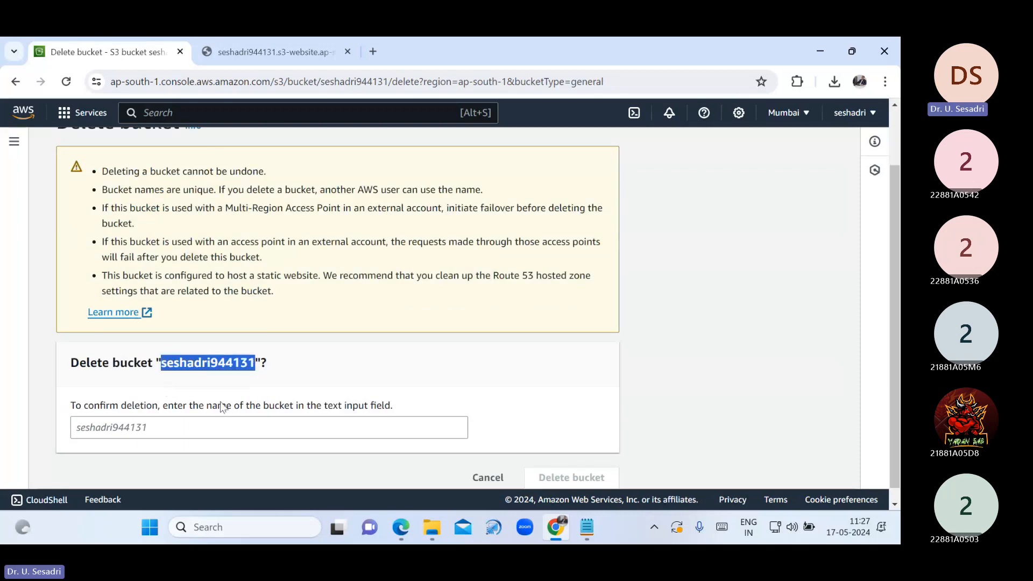
click(219, 430)
key(ctrl+v)
scroll(377, 425, down, 1)
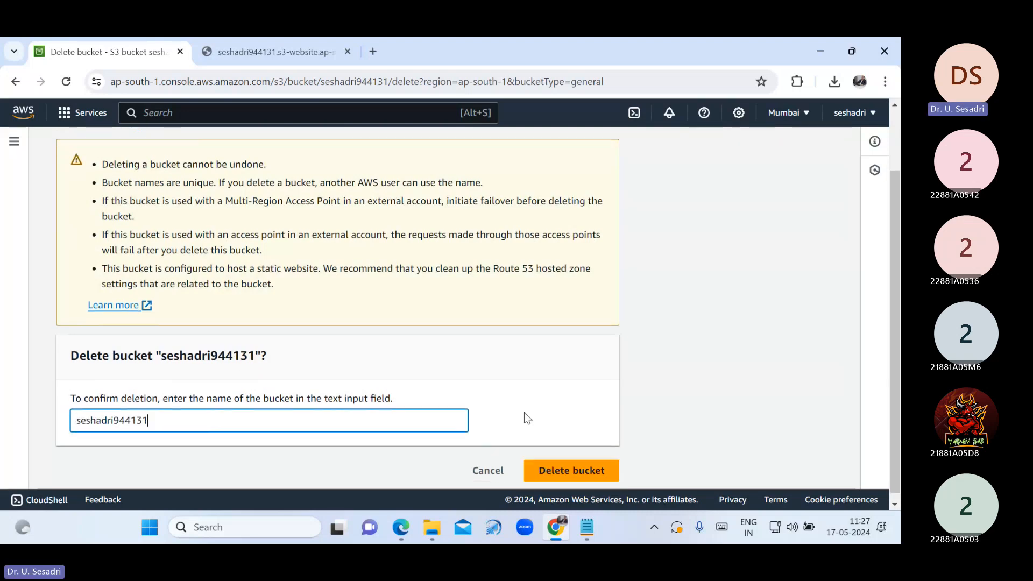
click(554, 471)
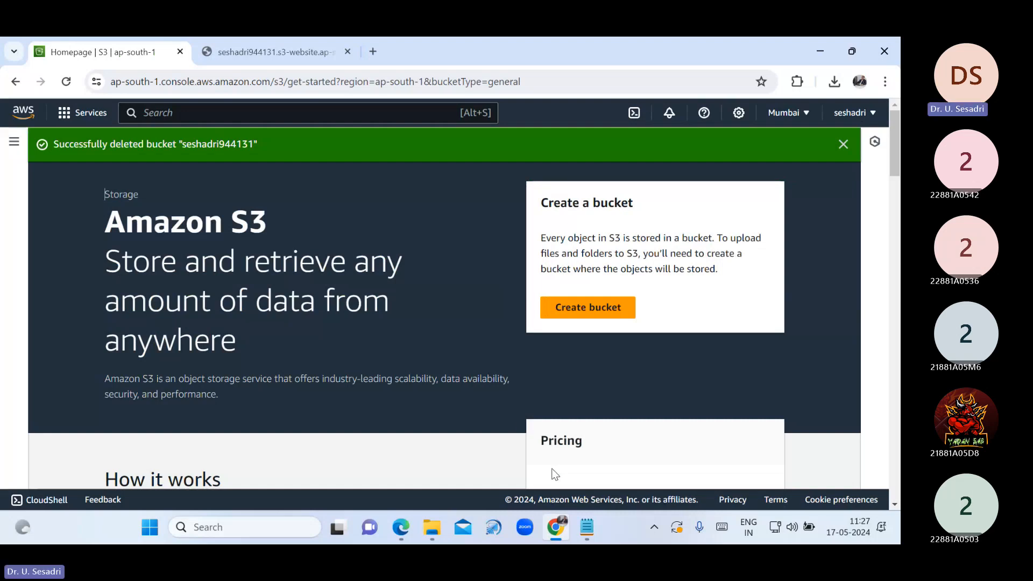
Copy the '4. Life Management' line to the end of the notes and renumber it to 5
click(586, 527)
scroll(195, 366, up, 8)
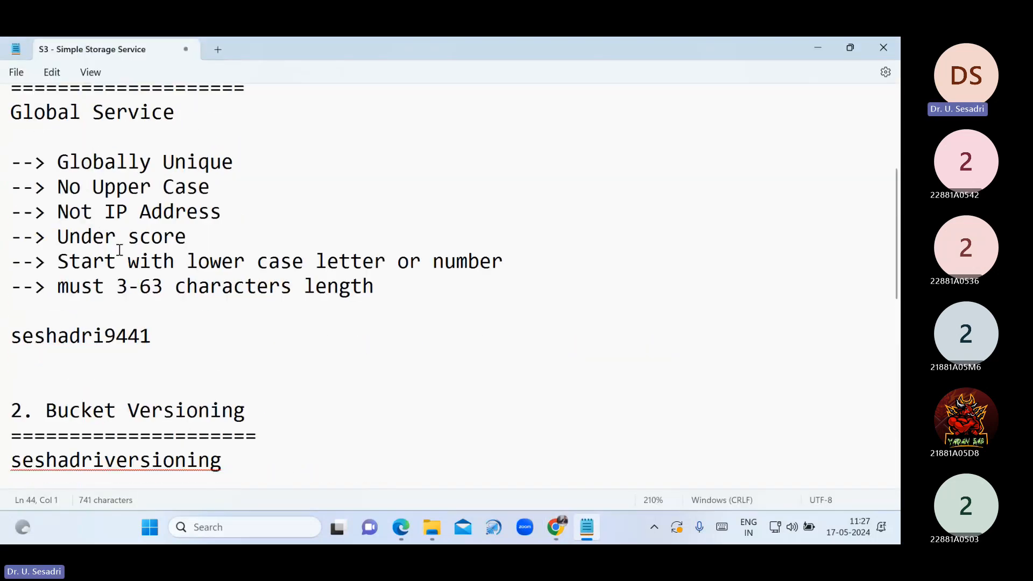
scroll(113, 282, up, 3)
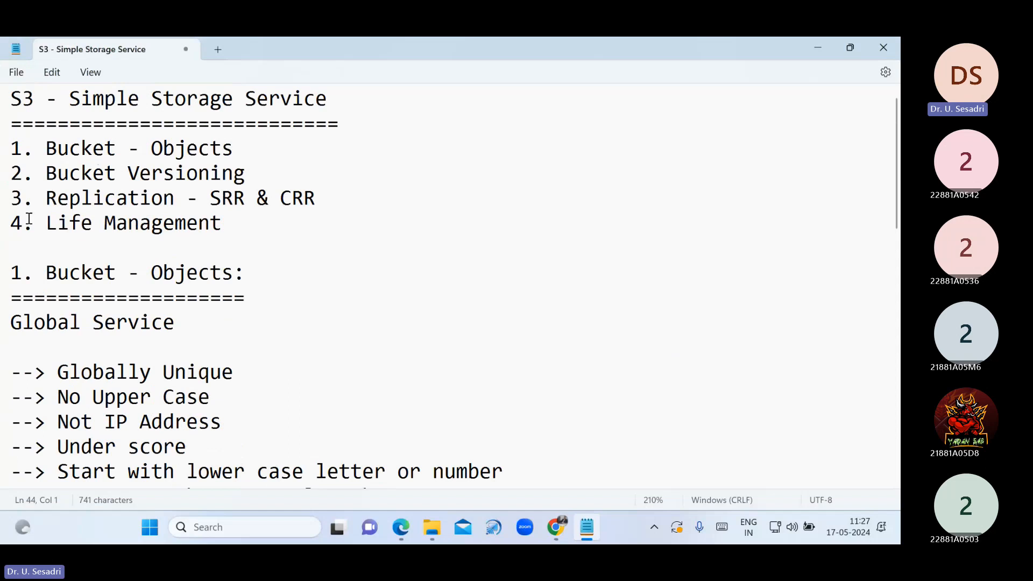
triple_click(229, 220)
key(ctrl+c)
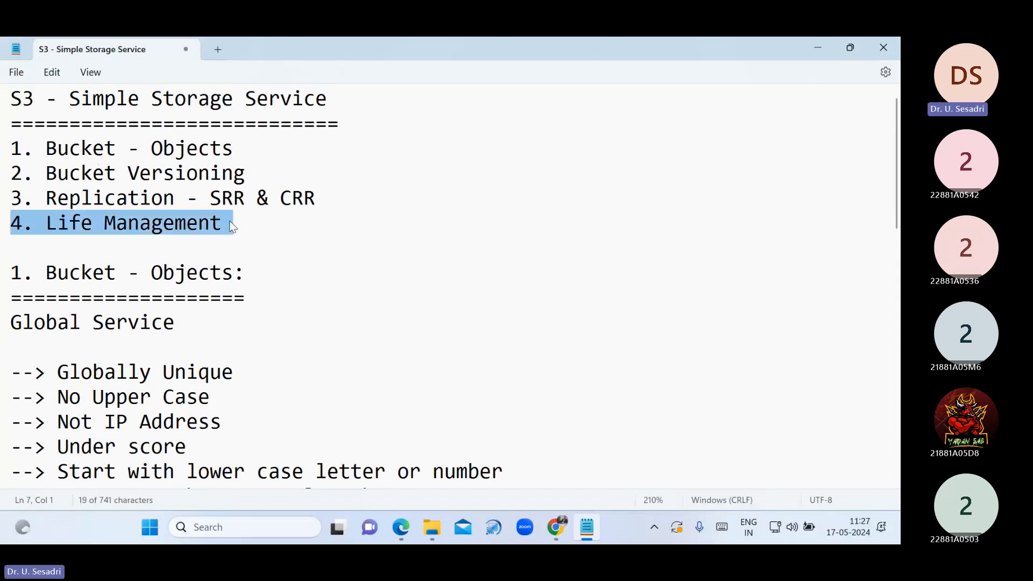
scroll(227, 272, down, 10)
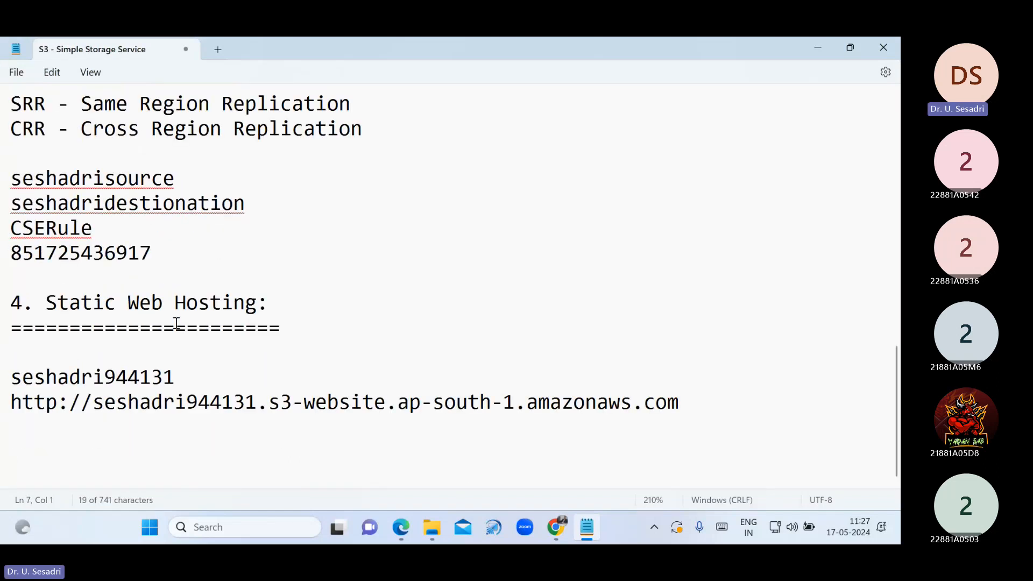
click(101, 421)
key(ctrl+v)
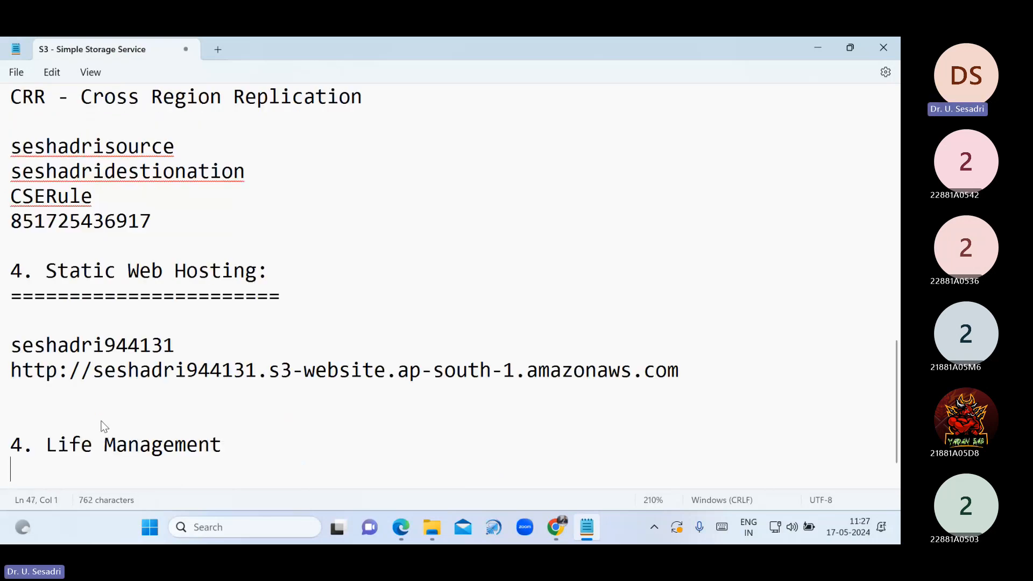
click(25, 445)
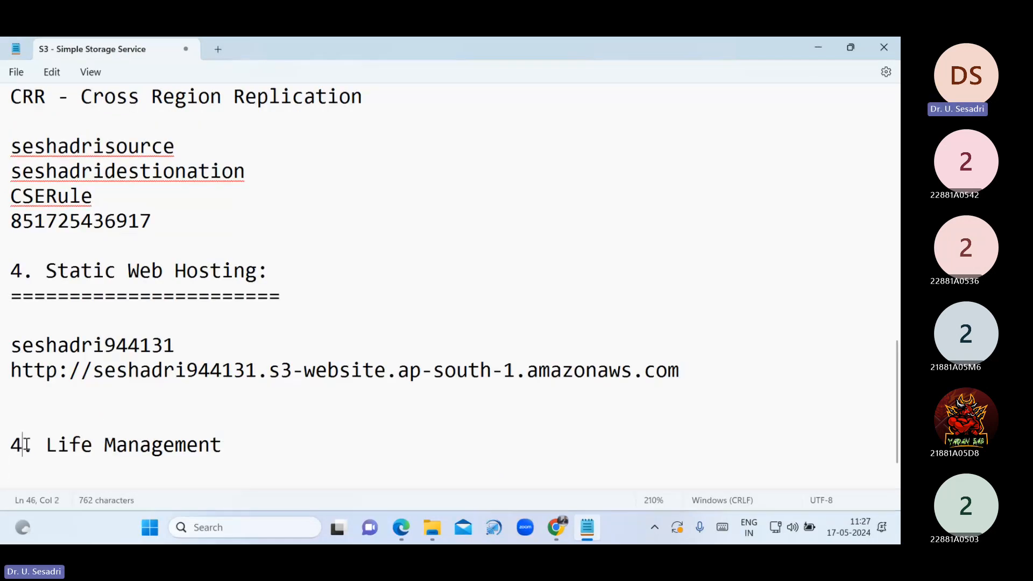
key(BackSpace)
text(5)
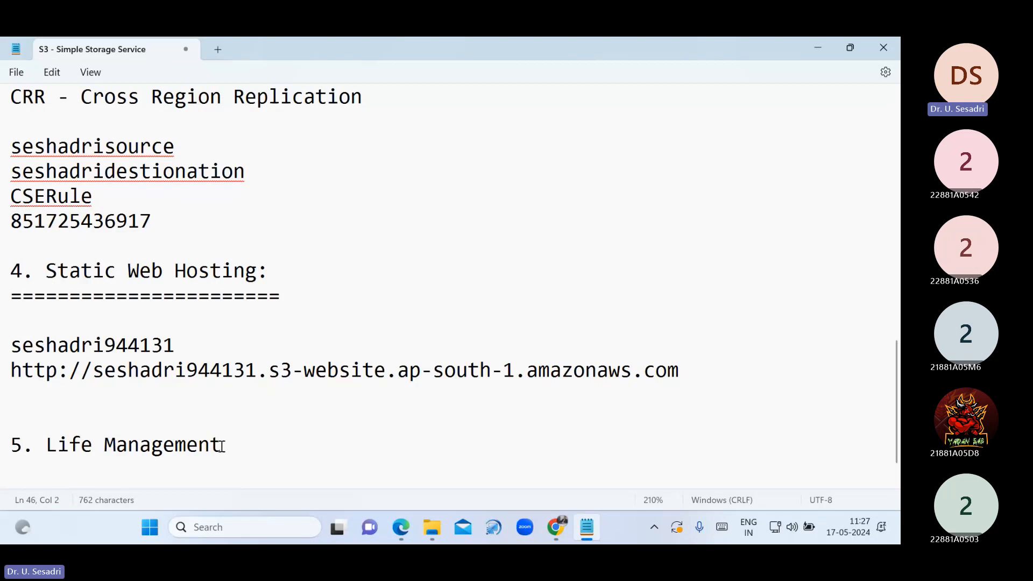
Add a colon to the '5. Life Management' heading and underline it with equals signs
click(225, 445)
text(:)
key(Return)
text(====================)
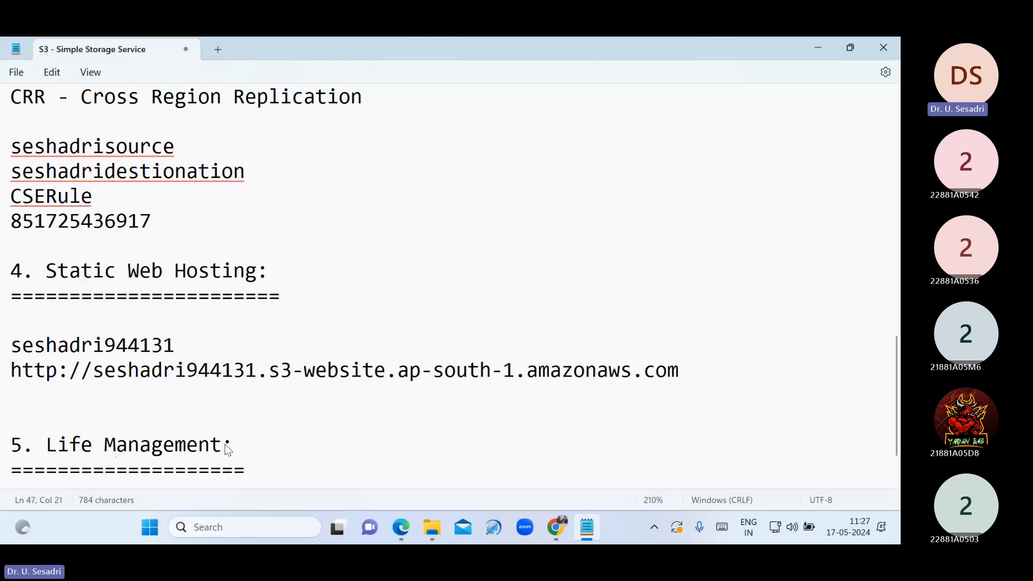
key(BackSpace)
key(BackSpace)
key(Return)
key(Return)
List 'OTT Channel - Netflix , Prime etc' and 'Movie' under the heading, followed by blank lines
text(O)
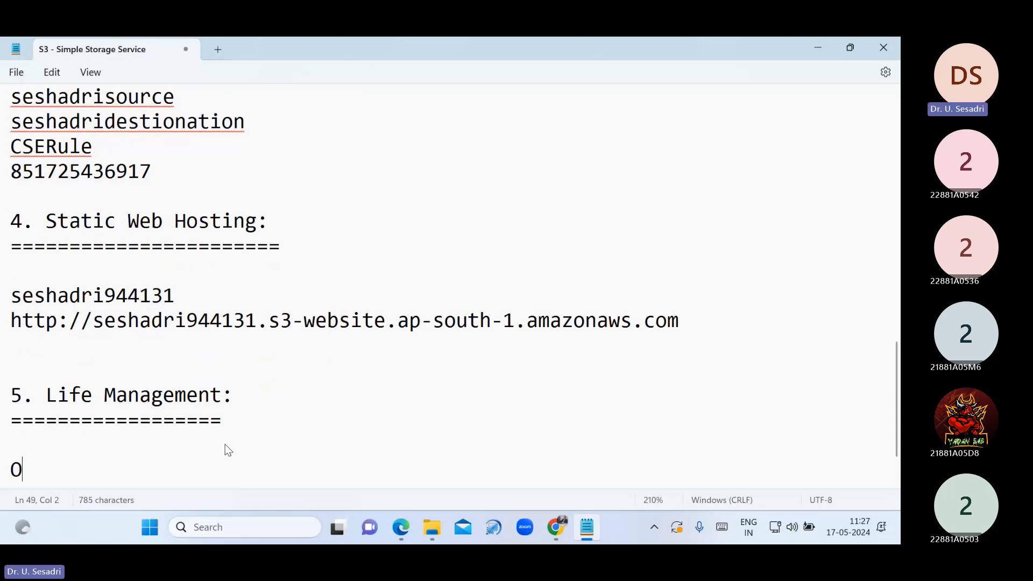
text(TT Ch)
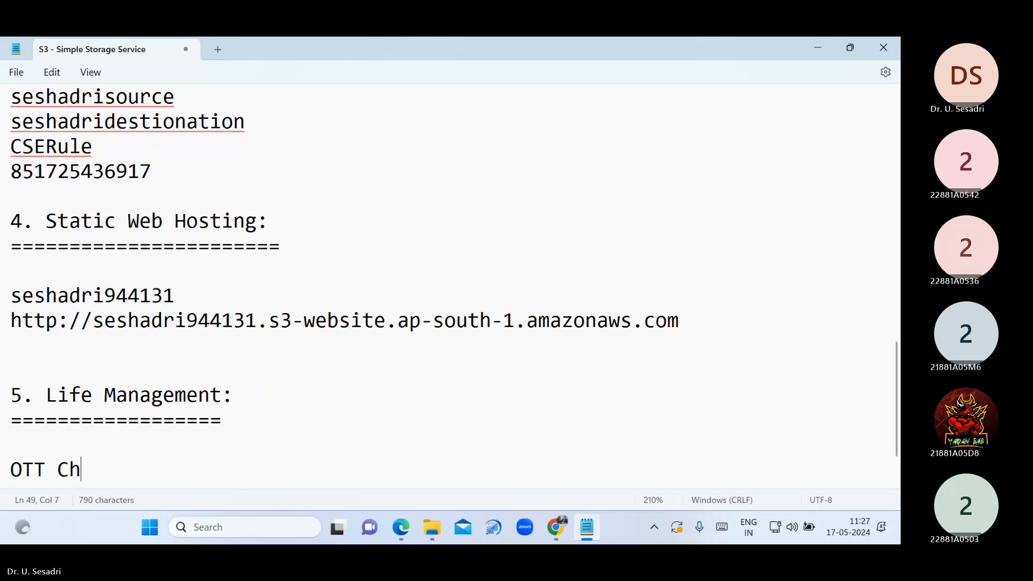
text(annel)
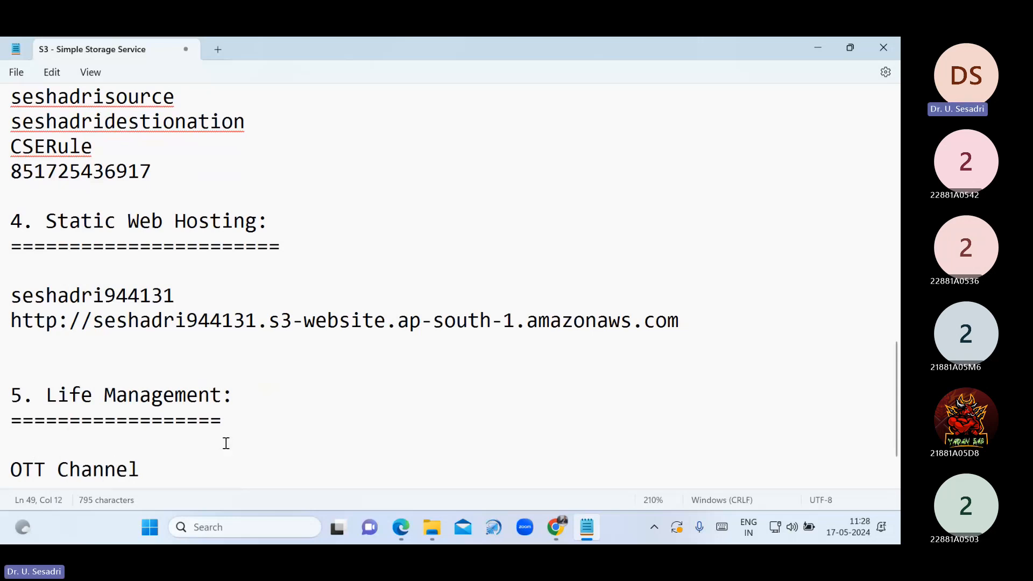
text( - Netflix )
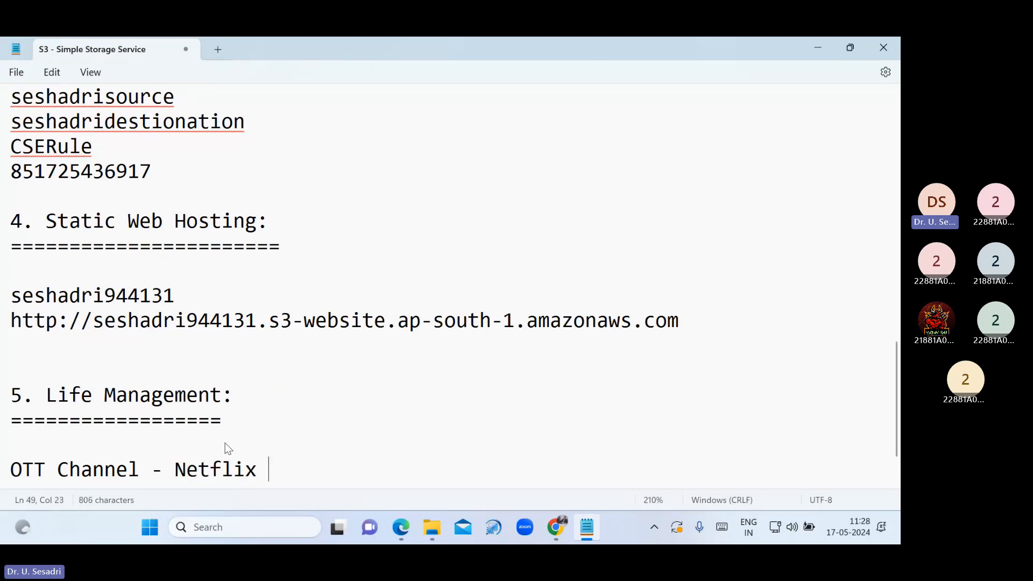
text(, Ama)
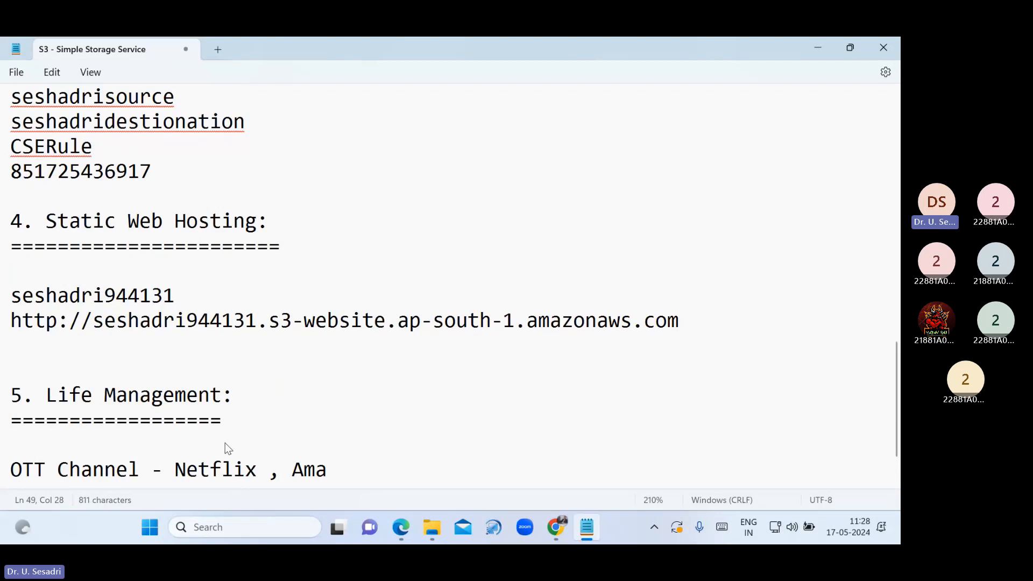
key(BackSpace)
key(BackSpace)
key(BackSpace)
text(Prime )
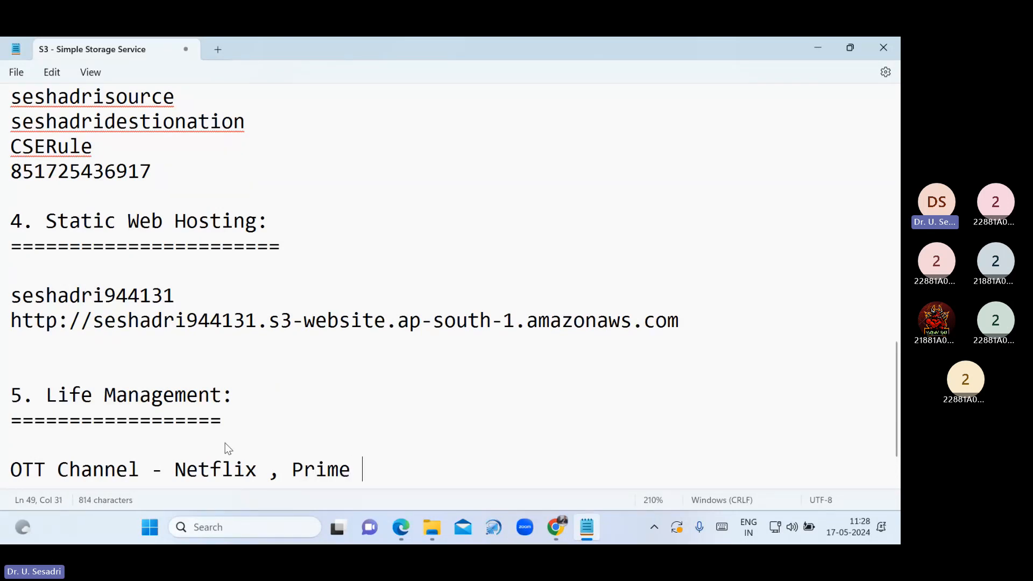
text(etc)
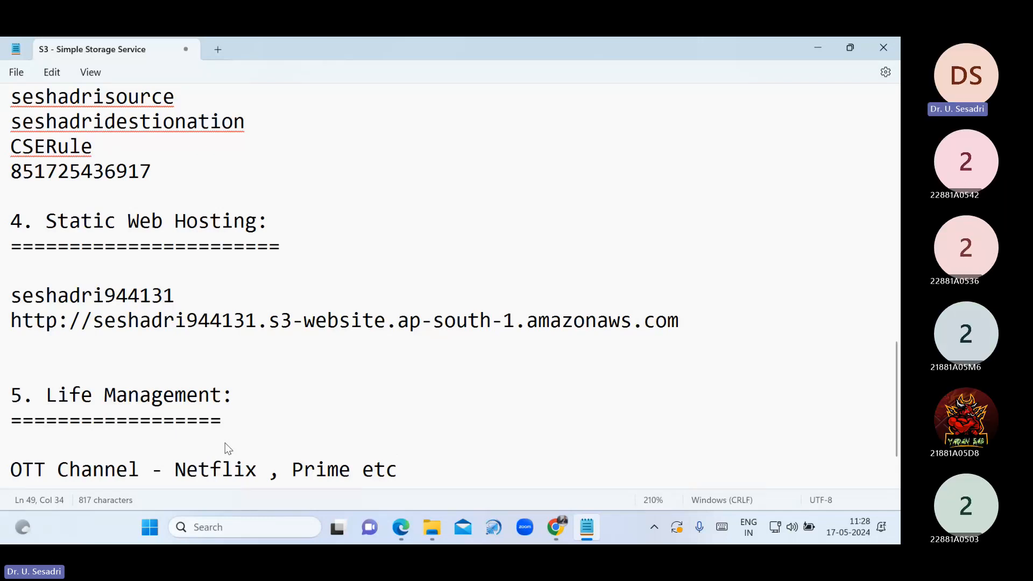
key(Return)
text(Mo)
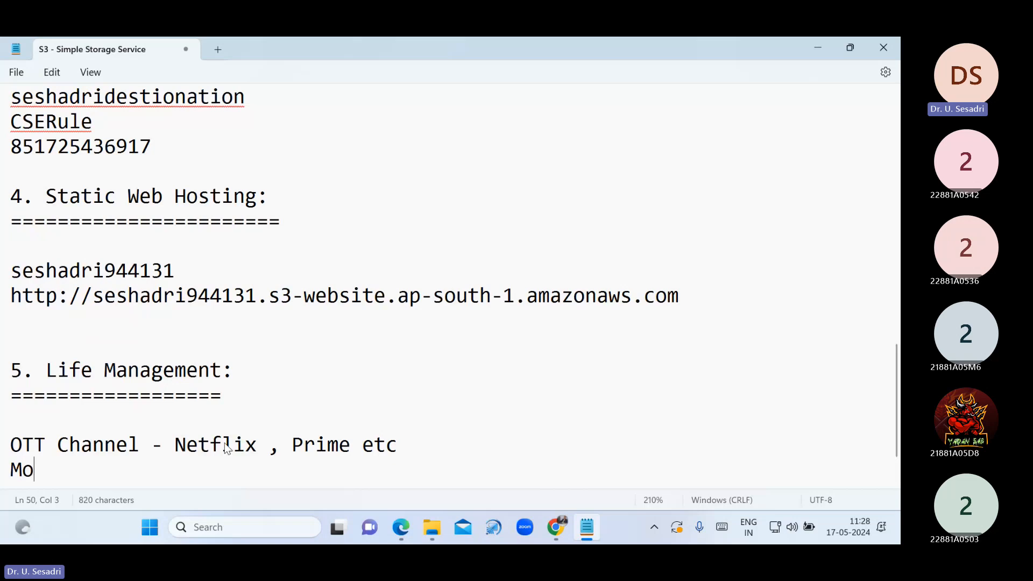
text(vie)
drag(47, 370, 246, 384)
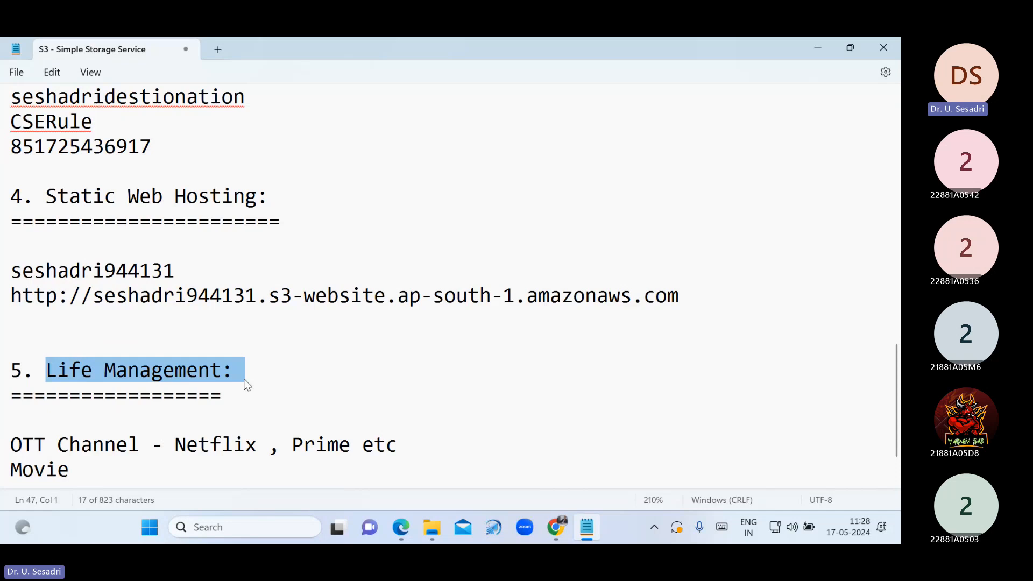
scroll(137, 468, down, 1)
click(129, 416)
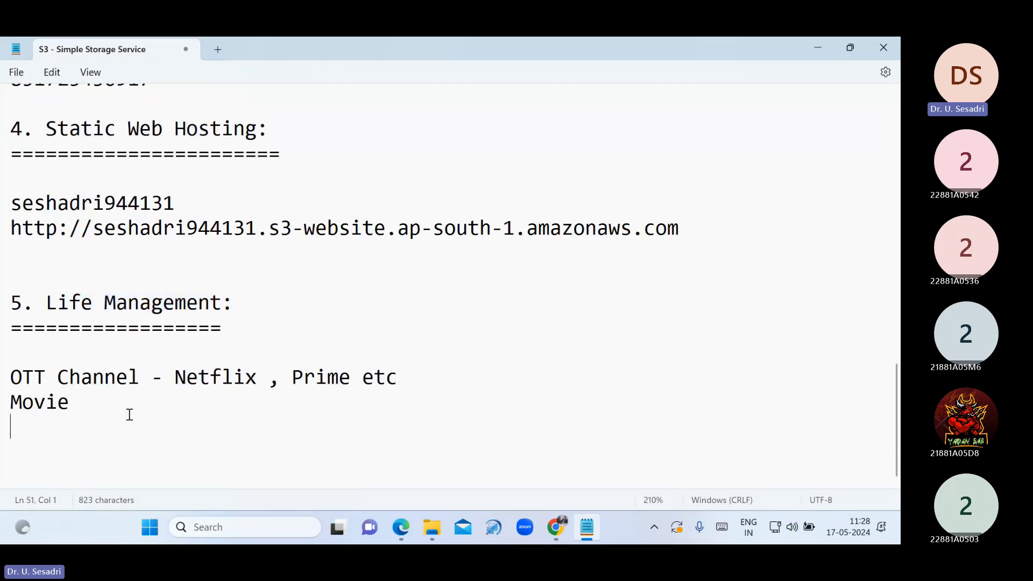
key(Return)
key(Return)
Open the Life Cycle Management PDF, close the Replication PDF, and scroll to the transition diagram
click(436, 530)
double_click(233, 455)
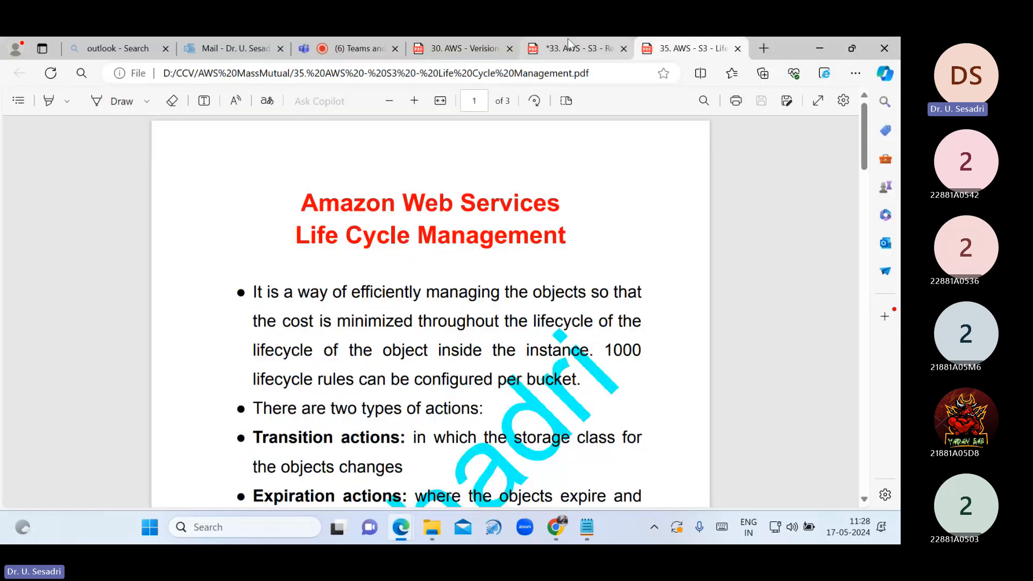
click(624, 47)
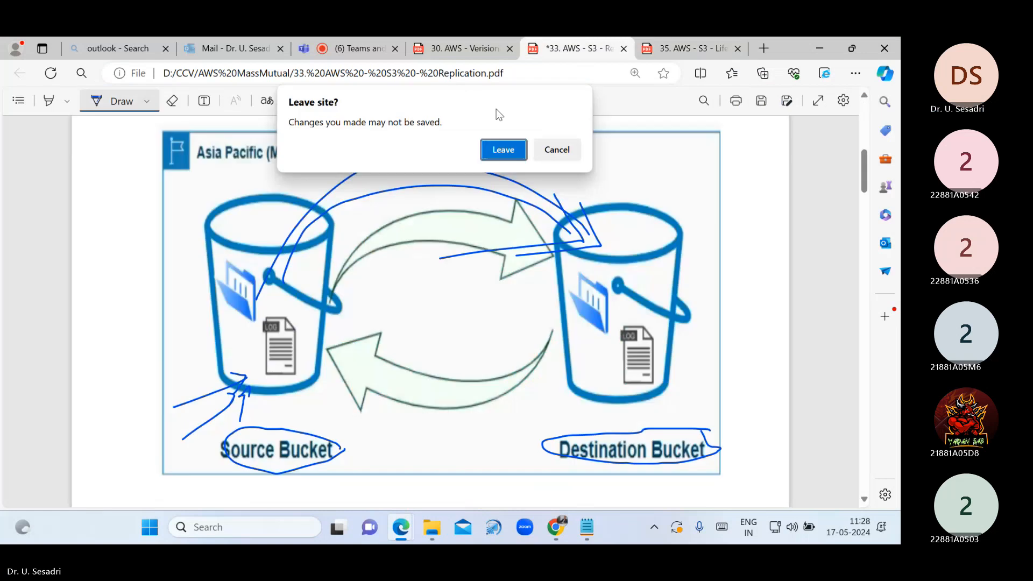
click(503, 150)
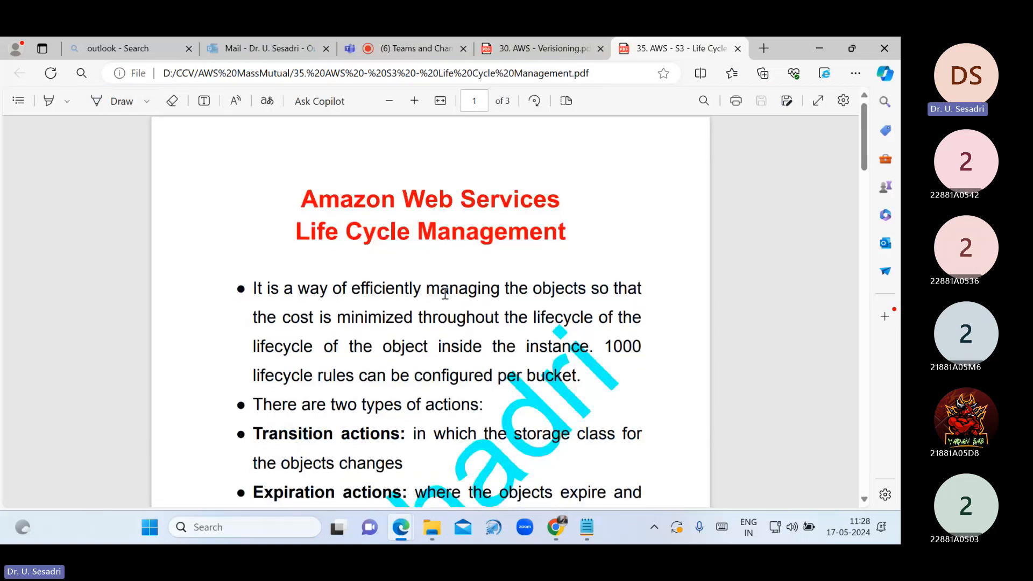
scroll(445, 293, down, 4)
scroll(445, 293, down, 2)
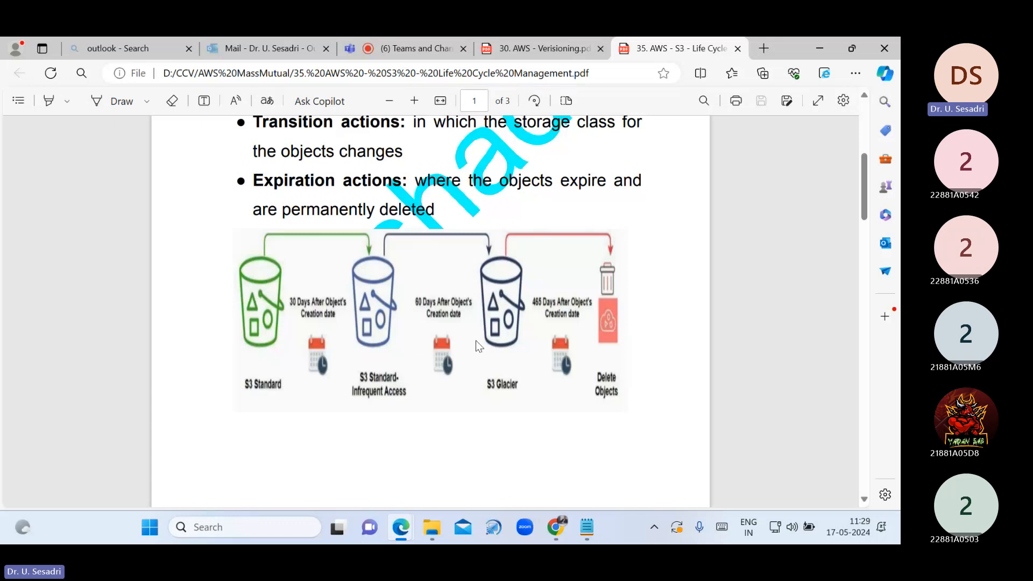
click(587, 527)
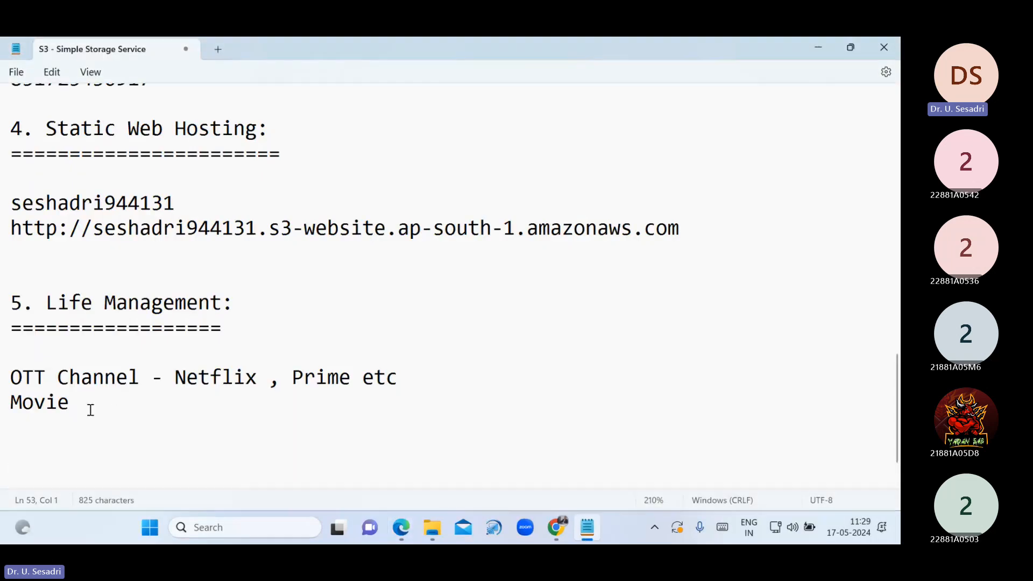
Type 1. S3 Standard, 2. S3 Intelligent - Tiering, 3. S3 One Zone Infrequent Access below Movie
click(47, 434)
key(Return)
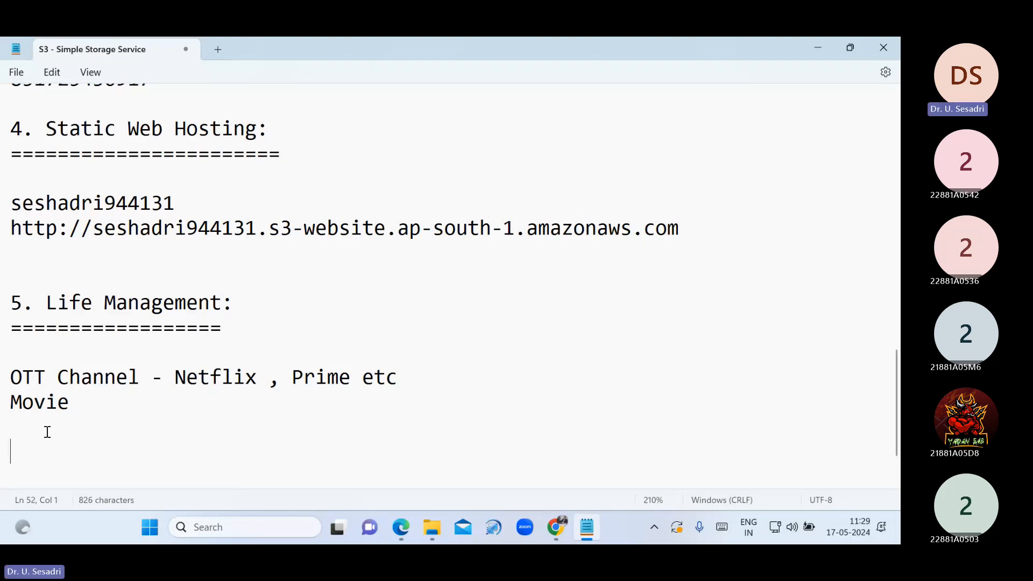
text(1. S3 Standa)
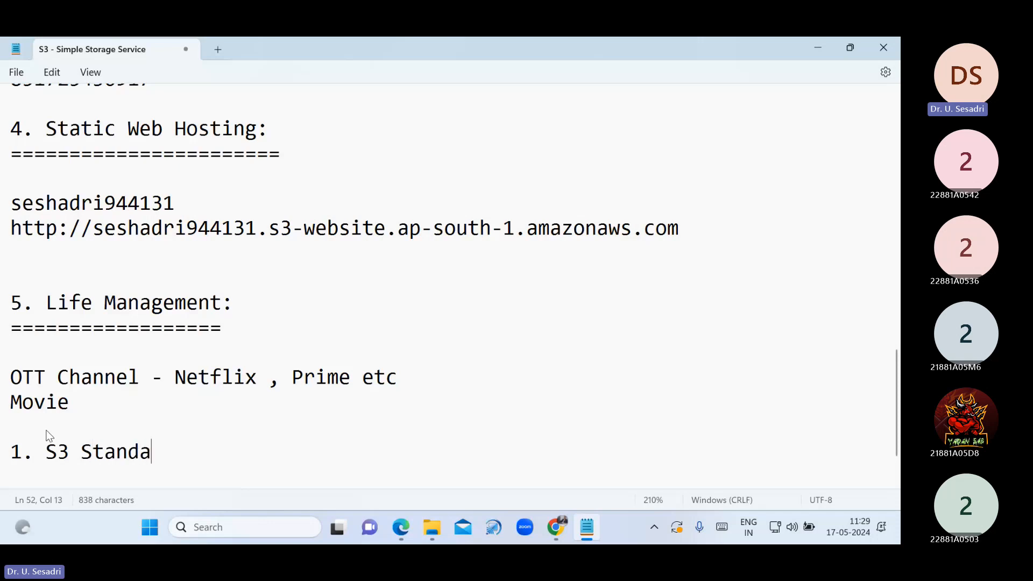
text(rd)
key(Return)
text(2. S3 Inte)
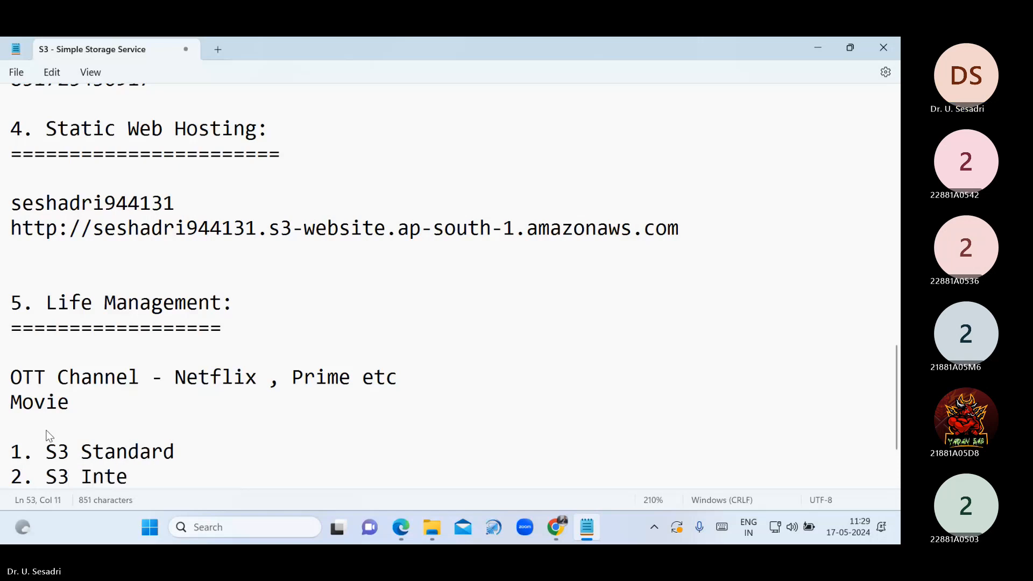
text(lligent )
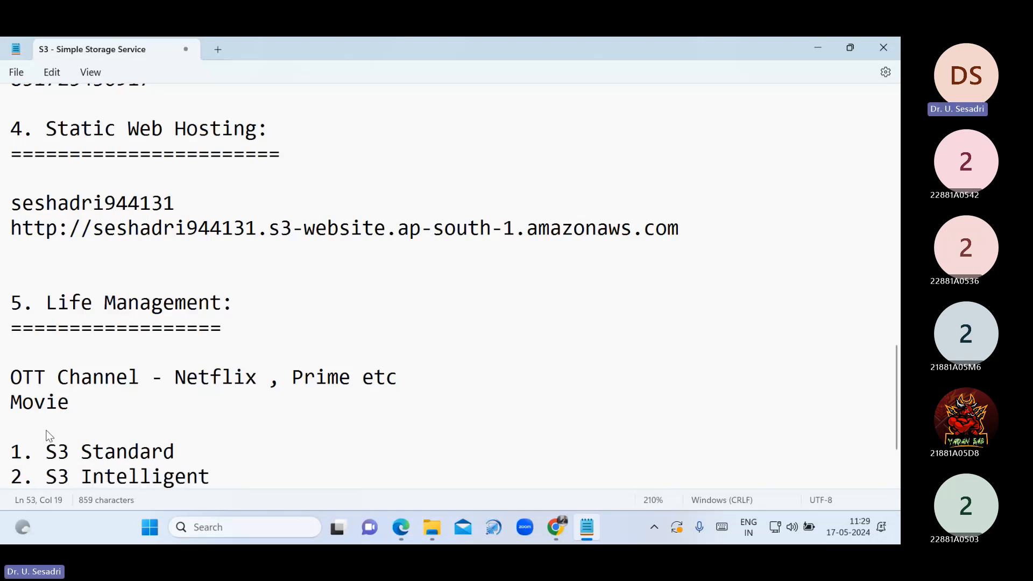
text(- Tiering)
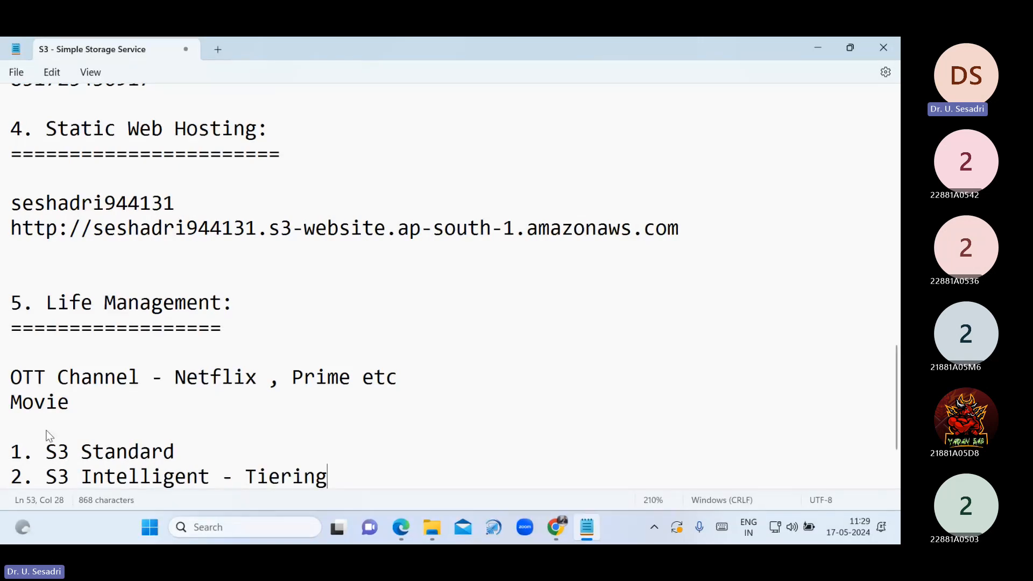
key(Return)
text(3)
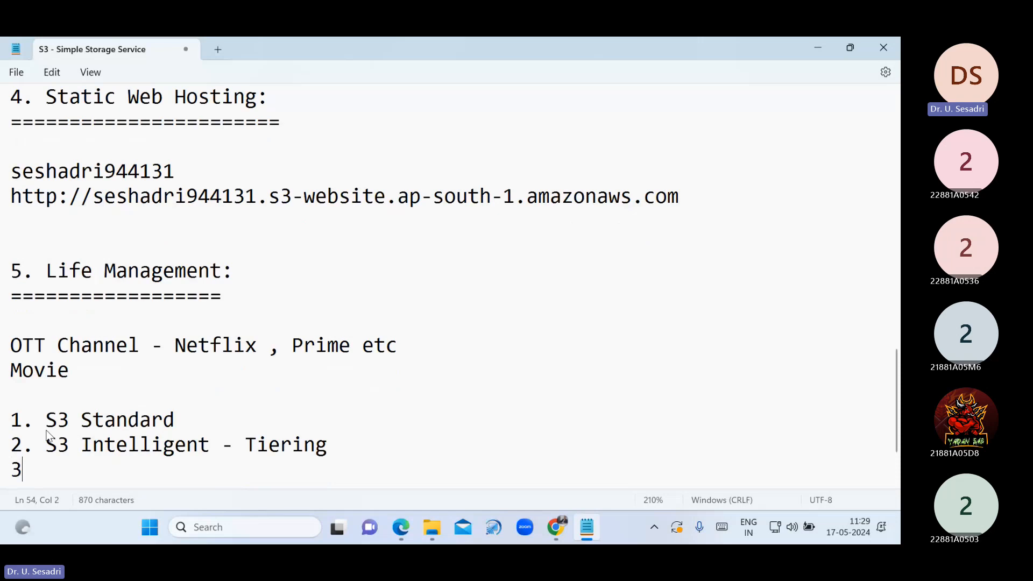
text(. S3 One Z)
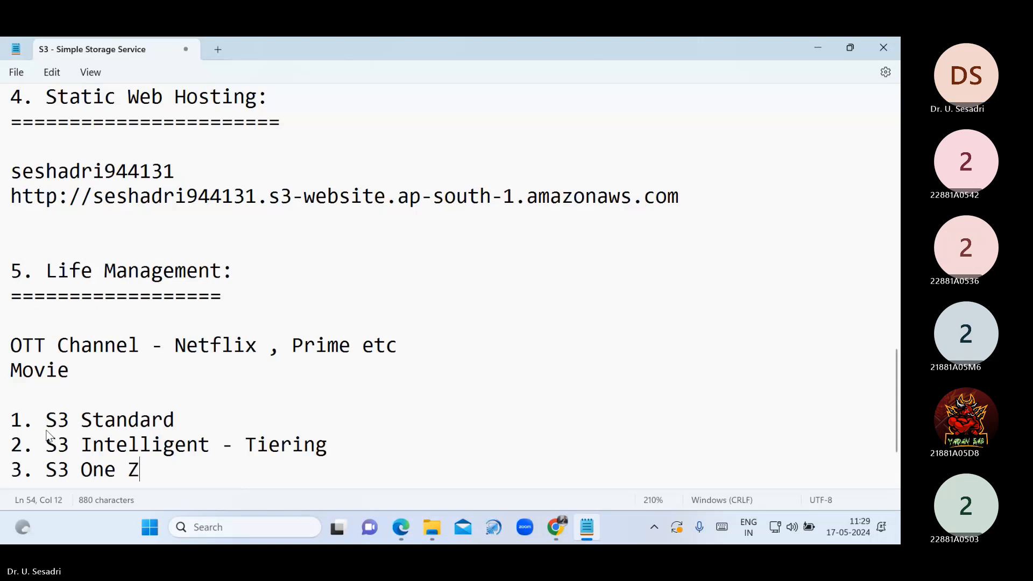
text(one I)
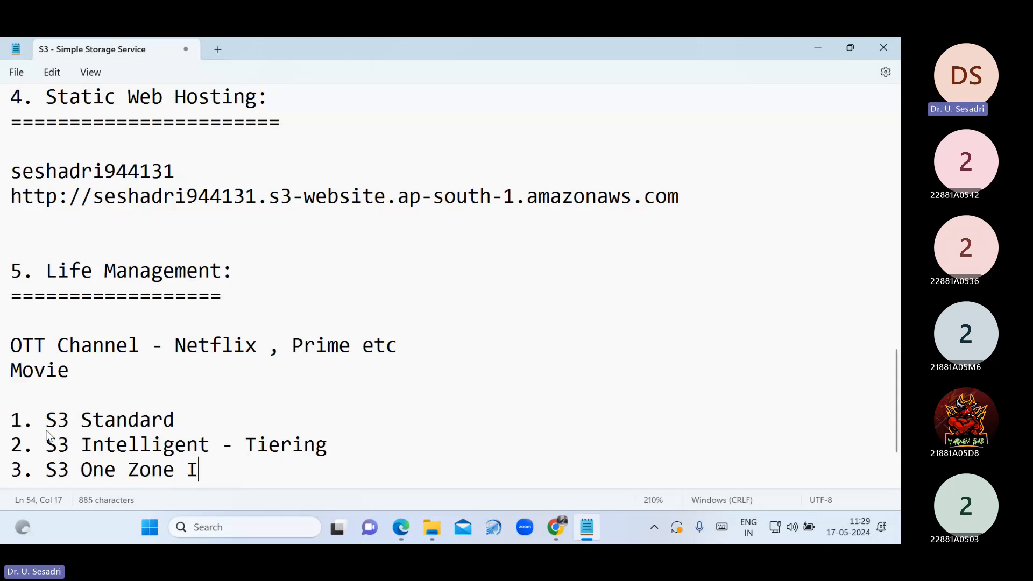
text(nfrequen)
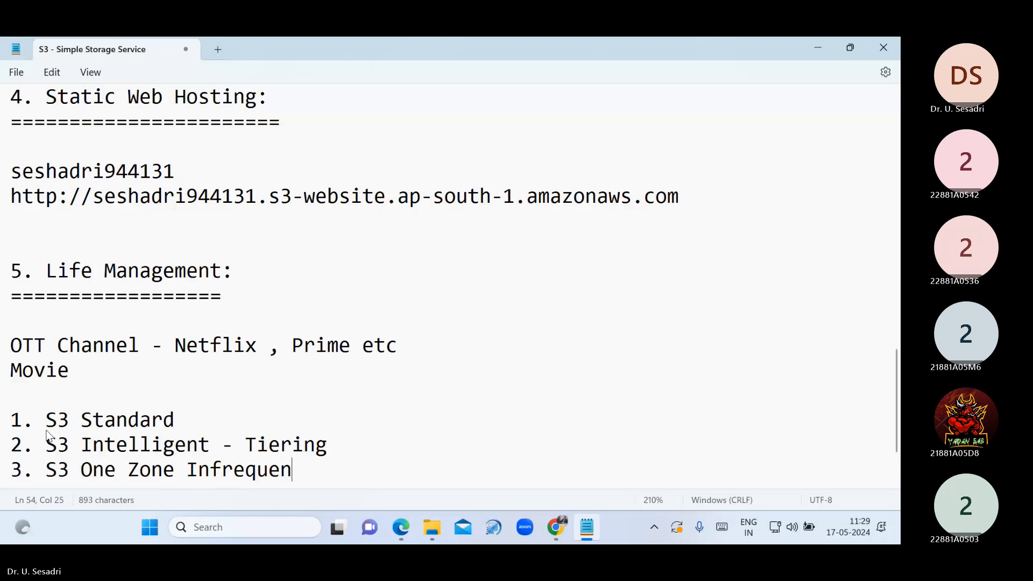
text(t Acc)
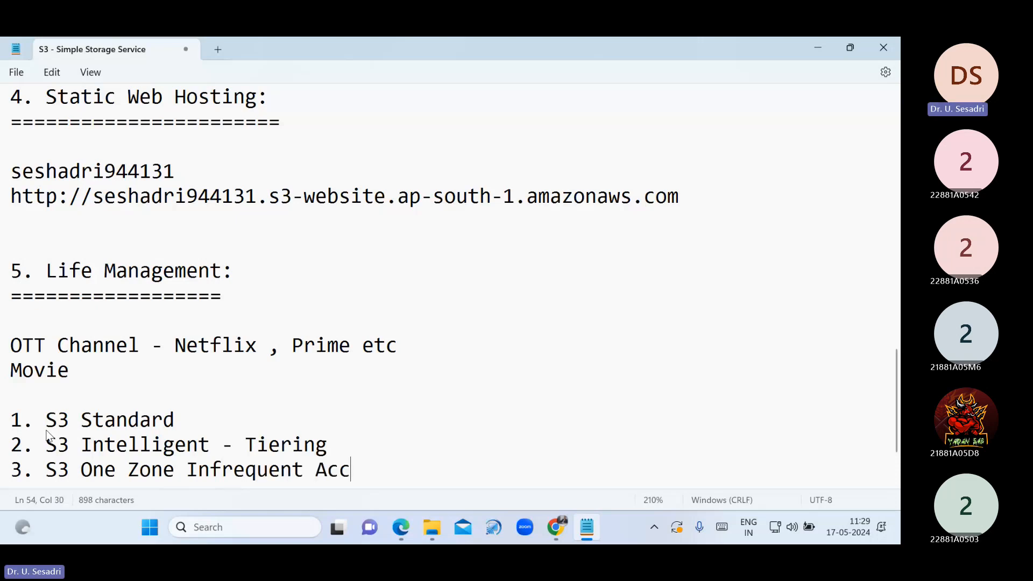
text(es)
text(s)
Add 4. S3 Glacier and 5. S3 Glacier Deep Archive to complete the list
key(Return)
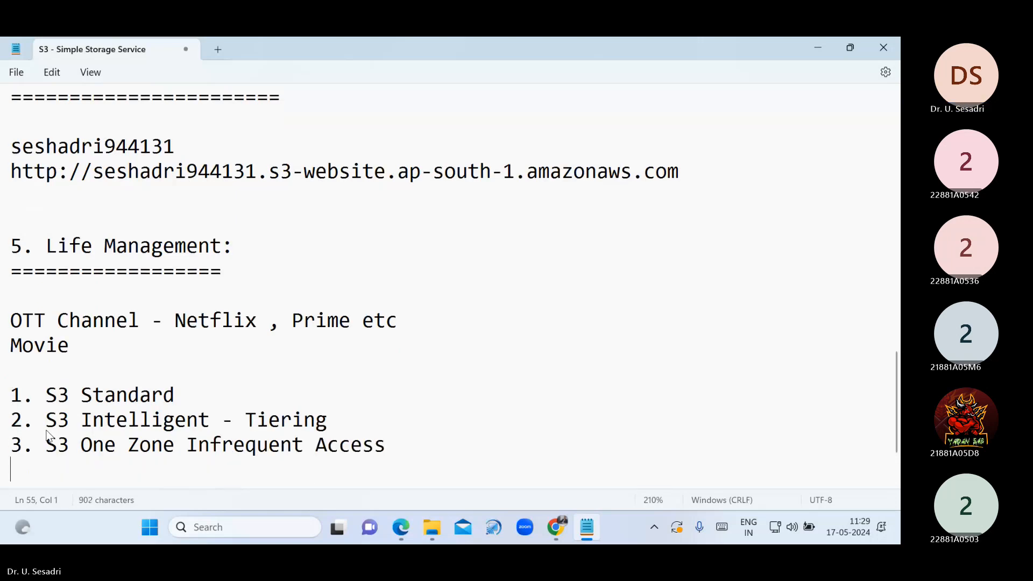
text(4. )
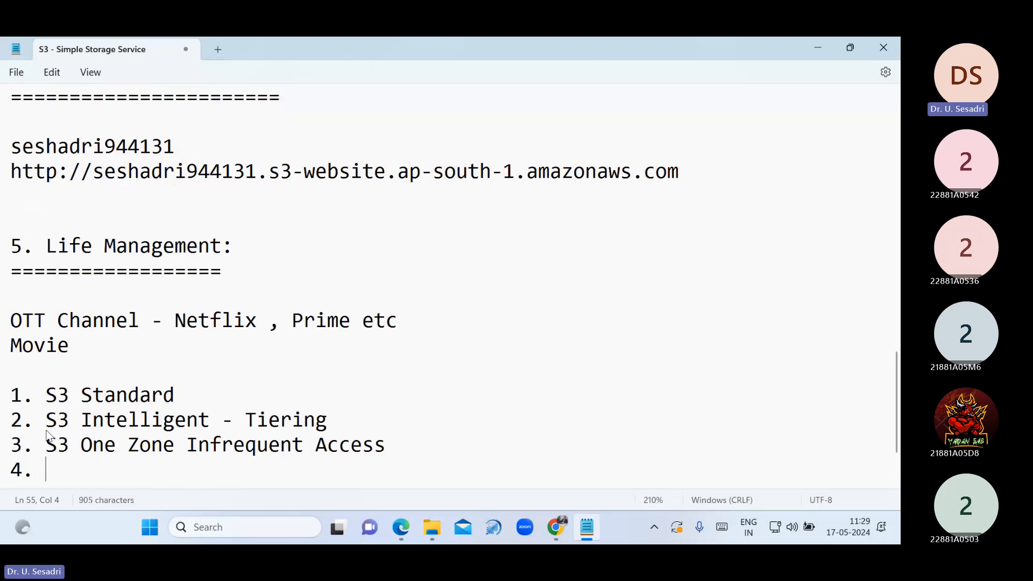
text(S3 F)
key(BackSpace)
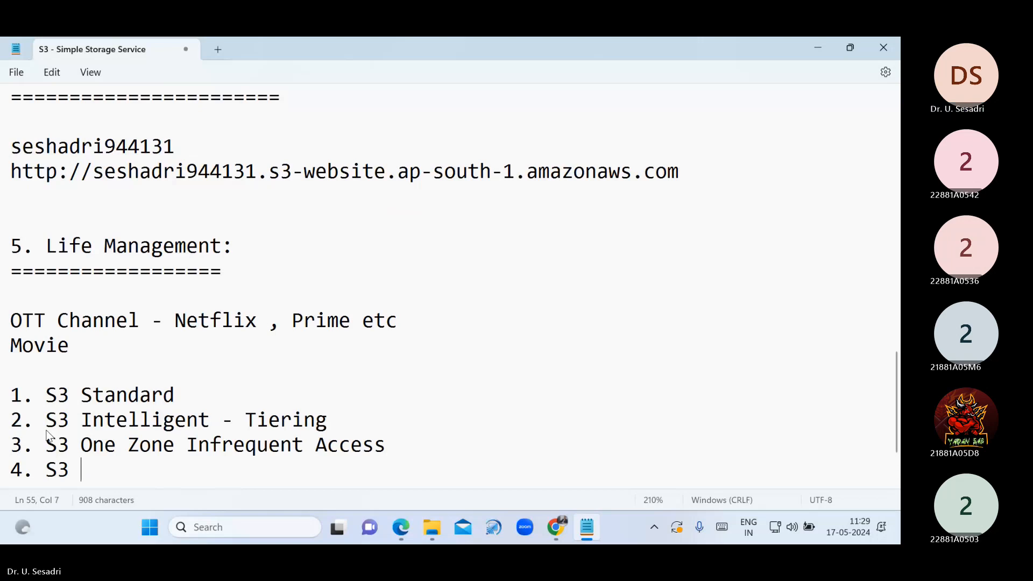
text(Glass)
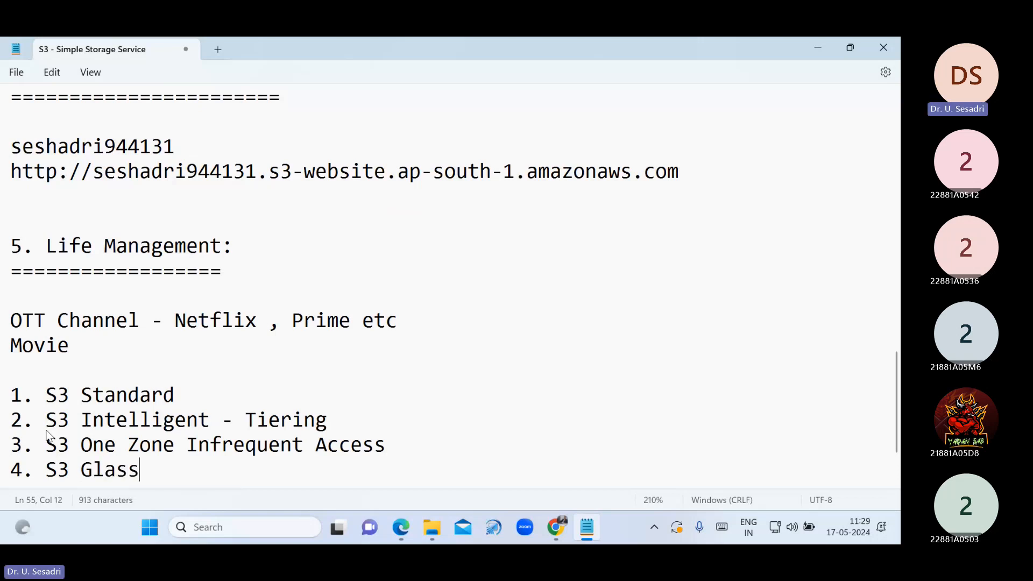
key(BackSpace)
key(BackSpace)
text(cier)
key(Return)
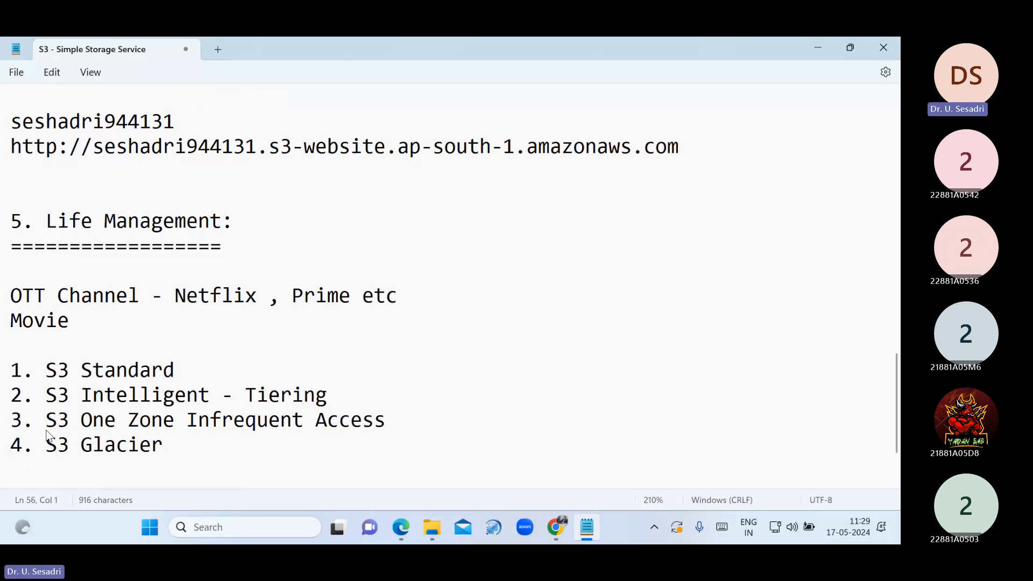
text(5.)
text(S3 Gla)
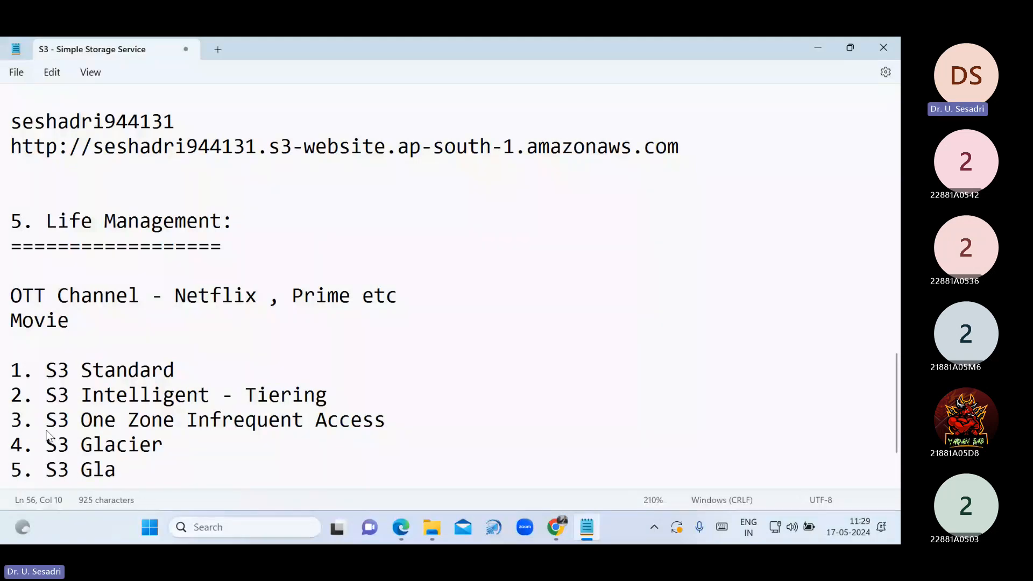
text(cier )
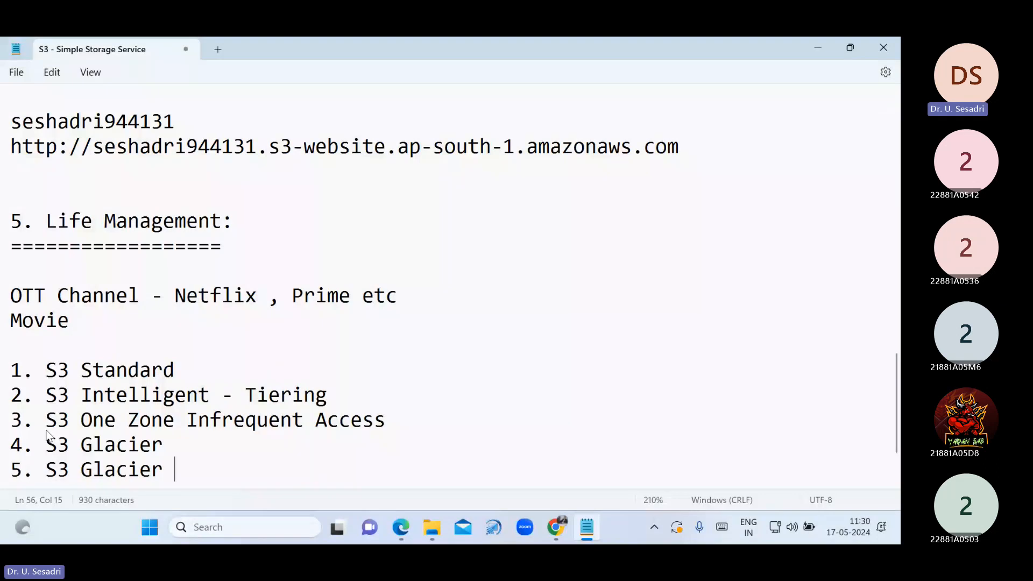
text(Deep A)
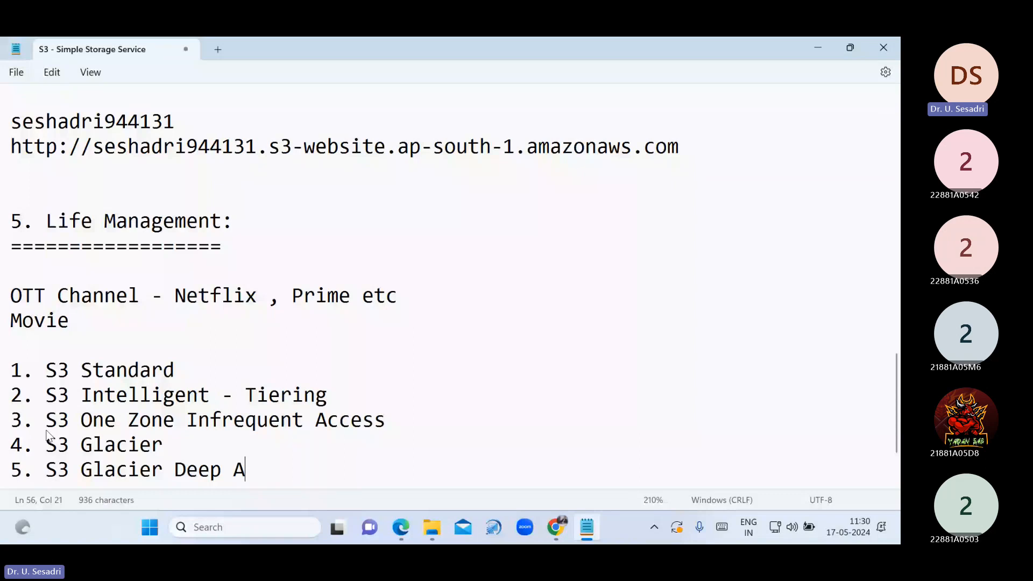
text(rchive)
key(Return)
drag(16, 346, 319, 447)
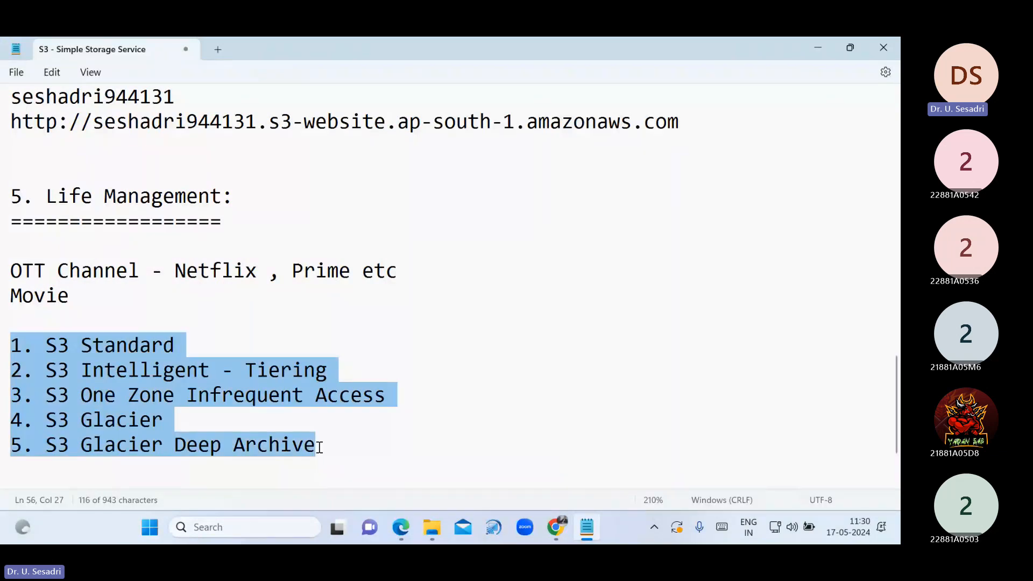
click(391, 456)
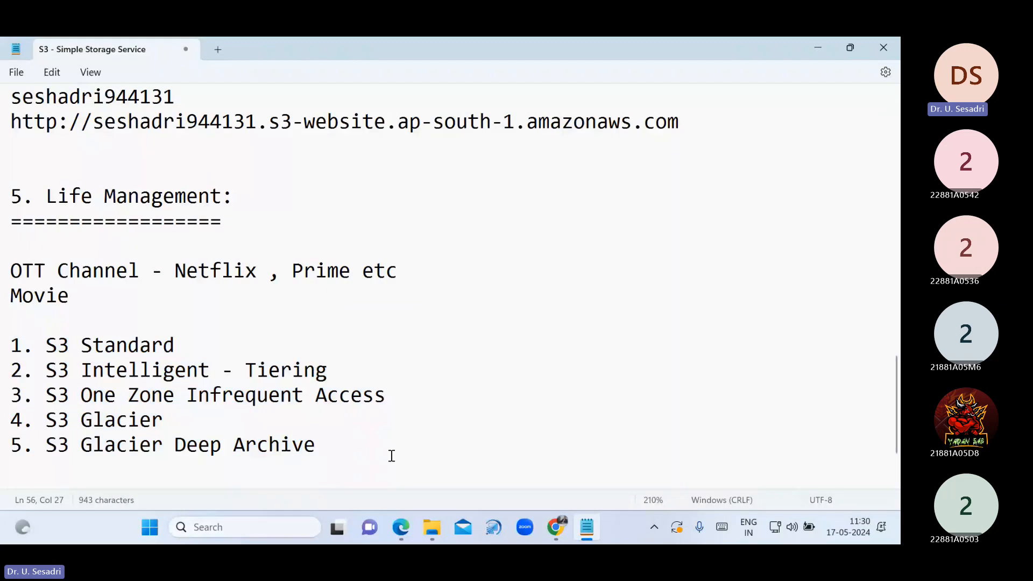
Switch back to the Life Cycle Management PDF showing the S3 Standard-to-Glacier transition diagram
click(431, 526)
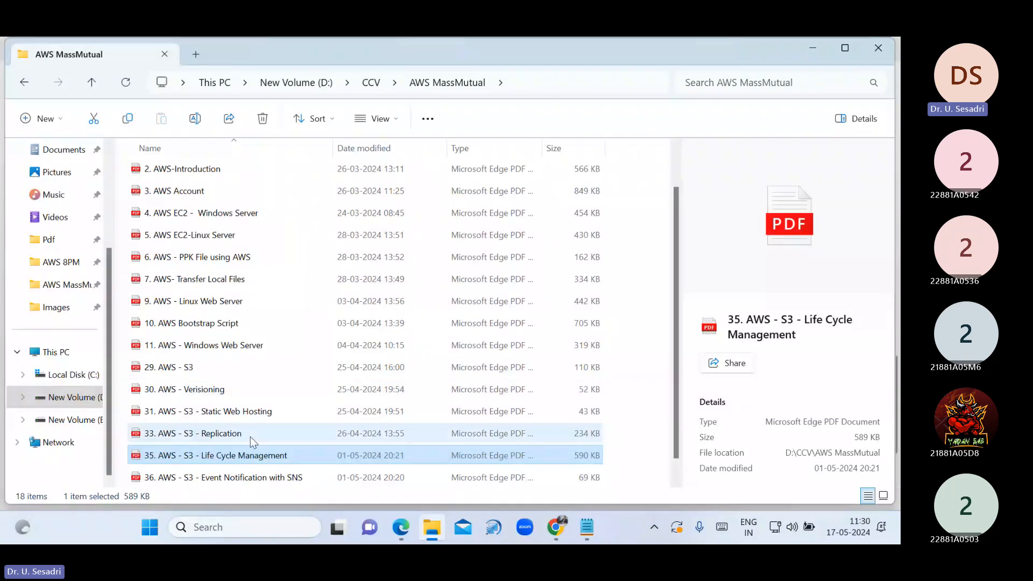
scroll(298, 422, down, 1)
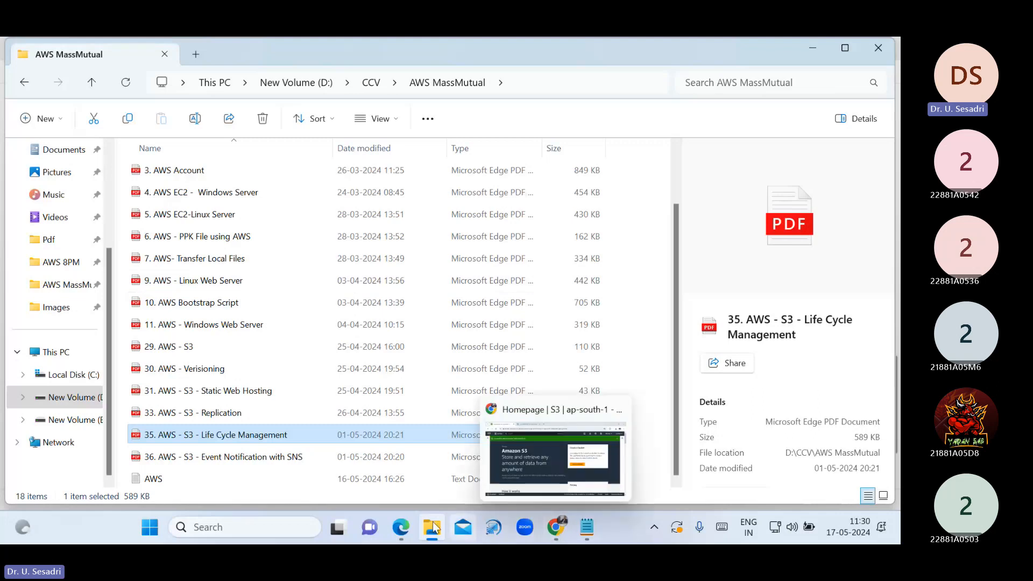
click(406, 527)
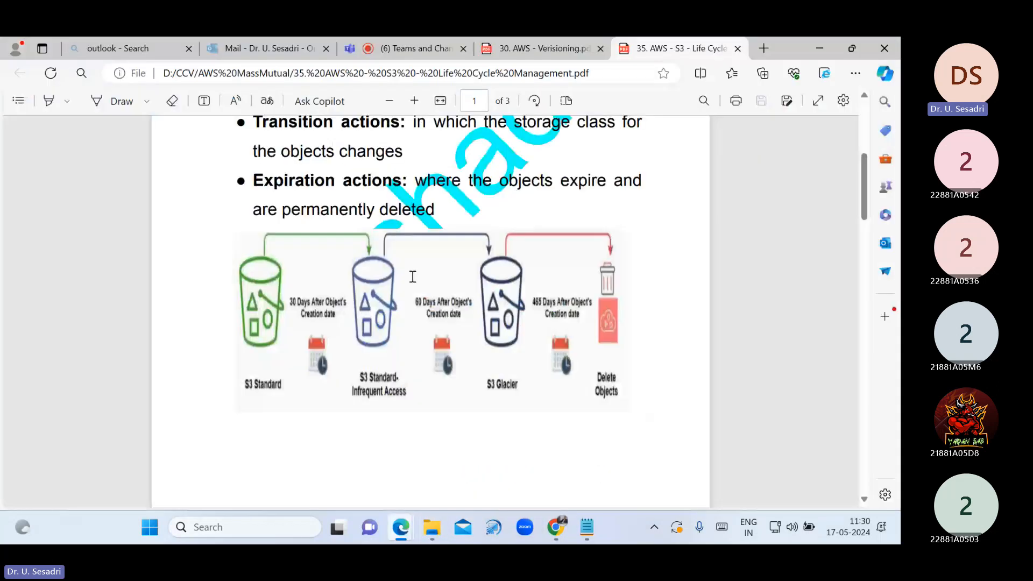
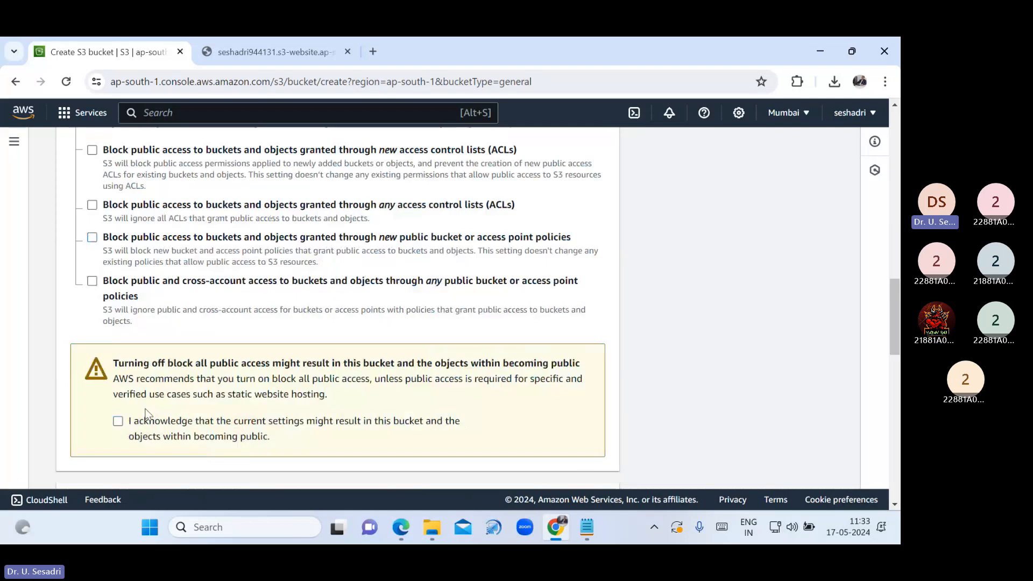
Acknowledge possible public access and create the seshadrilifecycle bucket
click(147, 419)
scroll(374, 399, down, 5)
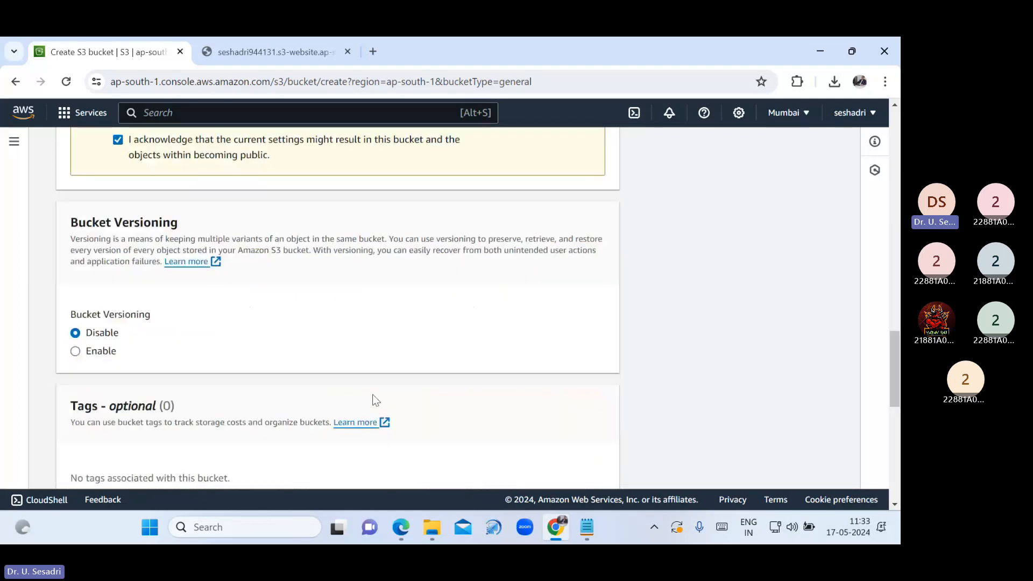
scroll(512, 427, down, 10)
click(576, 466)
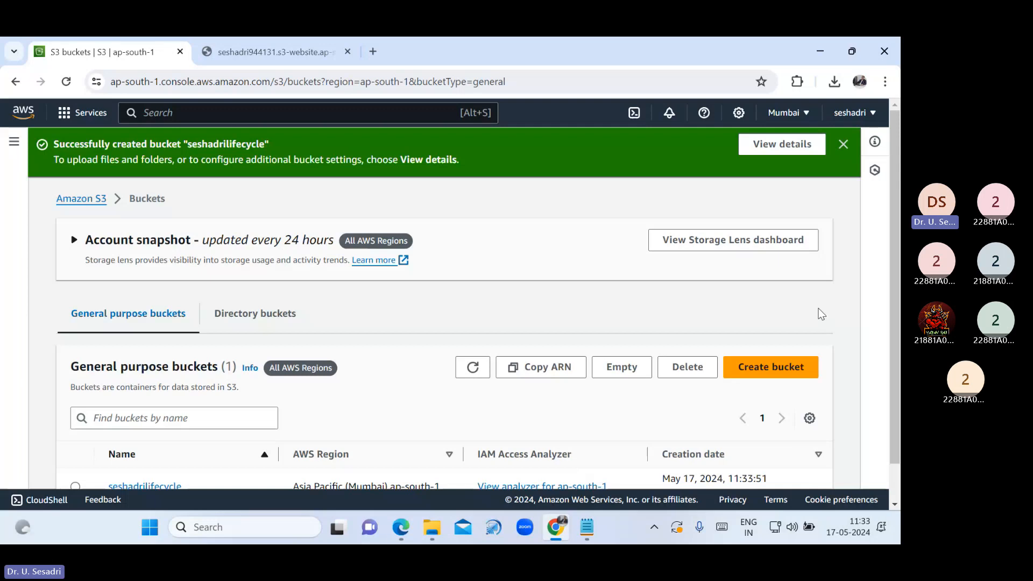
click(842, 144)
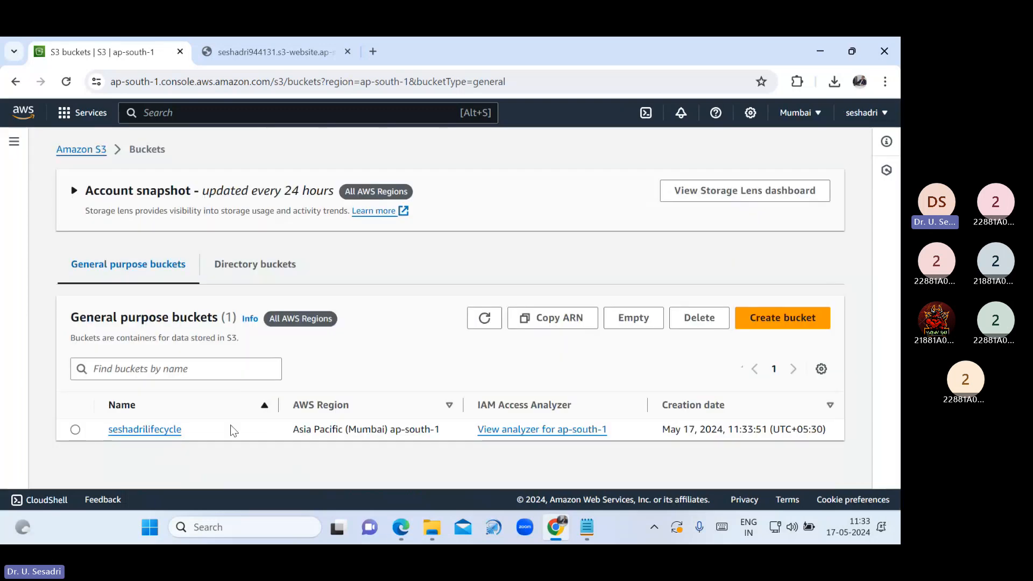
Open the seshadrilifecycle bucket's Management settings and start a new lifecycle rule
click(136, 430)
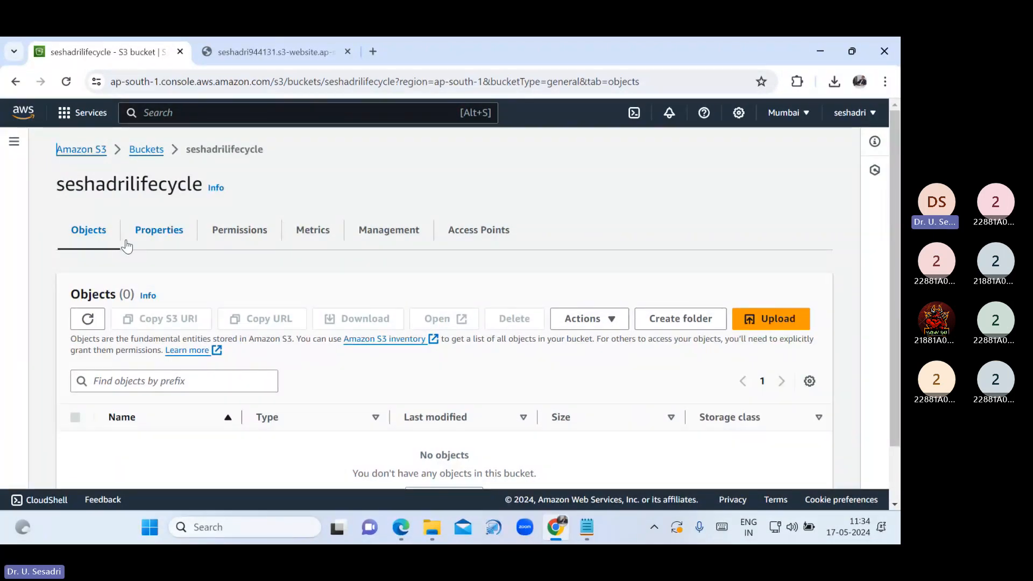
click(379, 234)
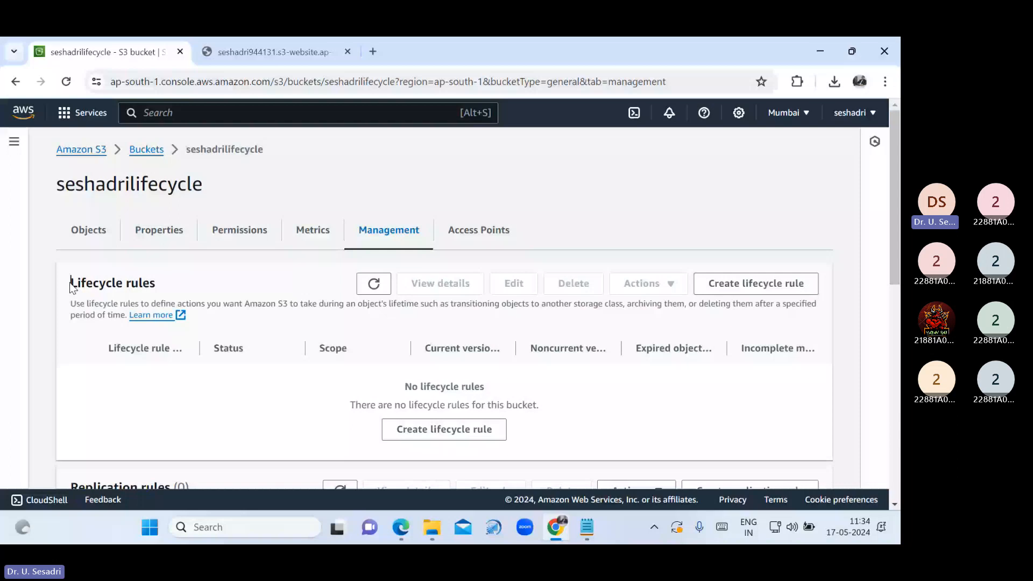
click(444, 429)
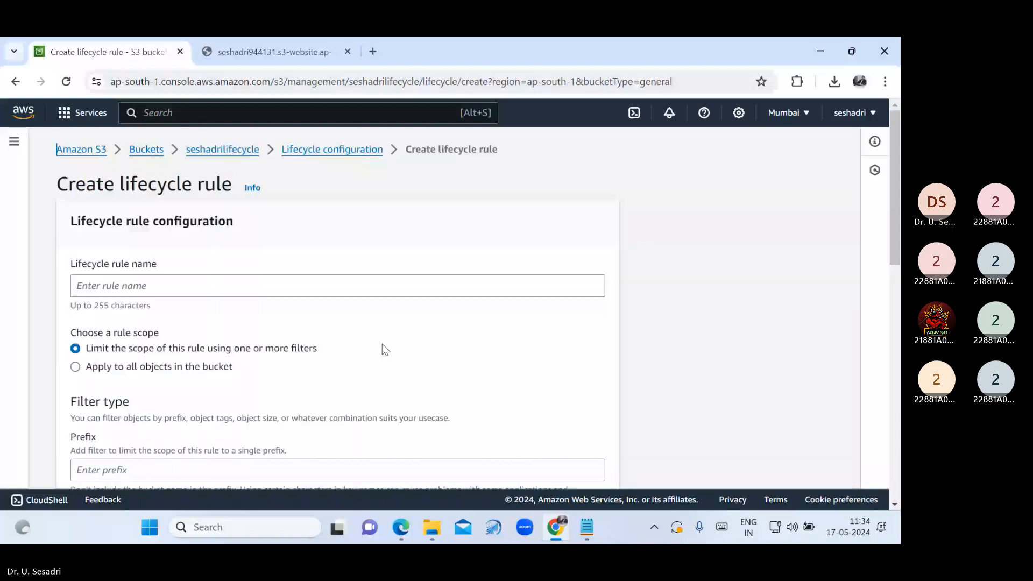
Name the rule CSE and scope it to every object in the bucket, acknowledging that scope
click(283, 284)
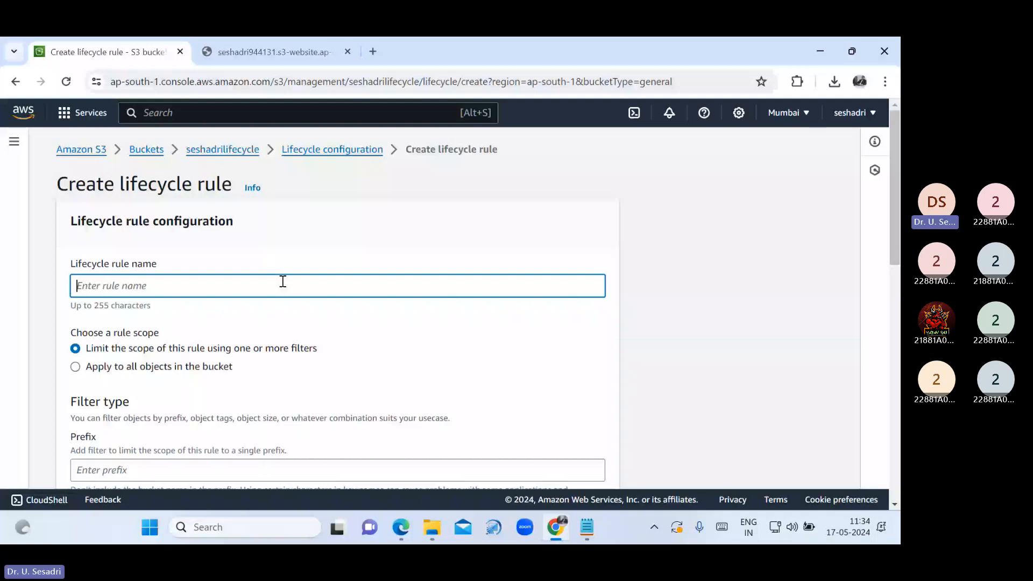
text(CSE)
click(210, 350)
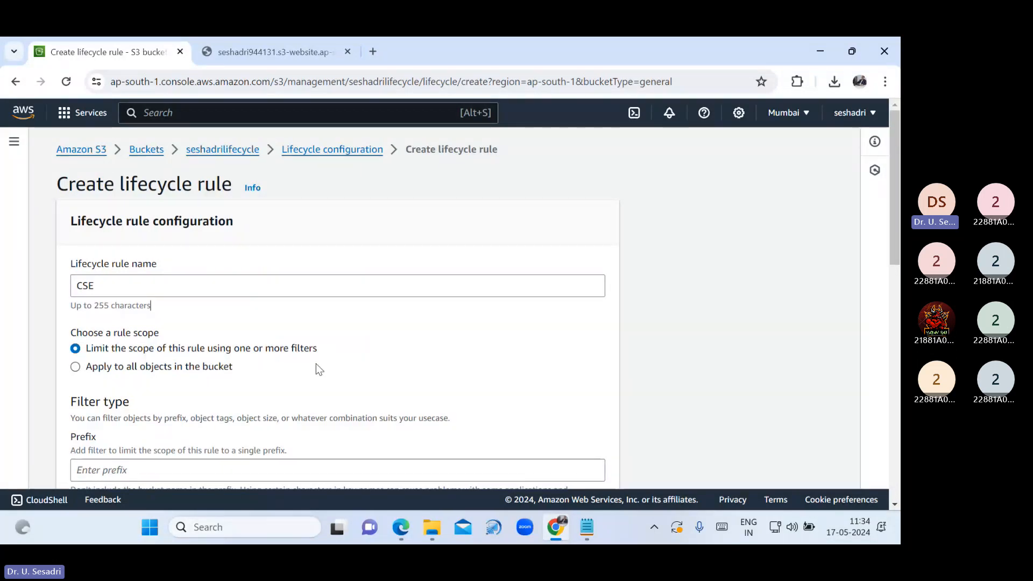
click(115, 365)
scroll(276, 367, down, 2)
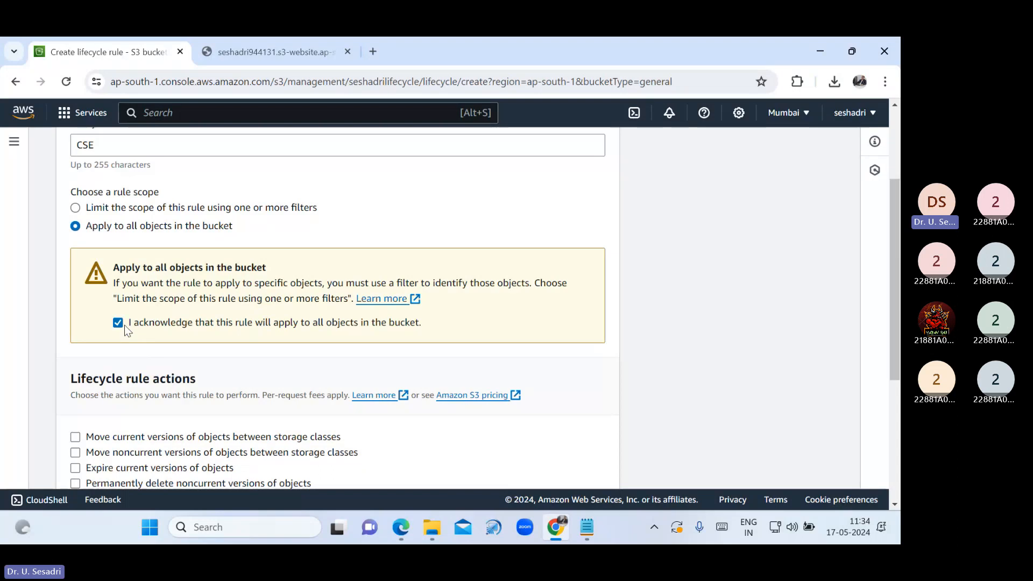
scroll(355, 395, down, 1)
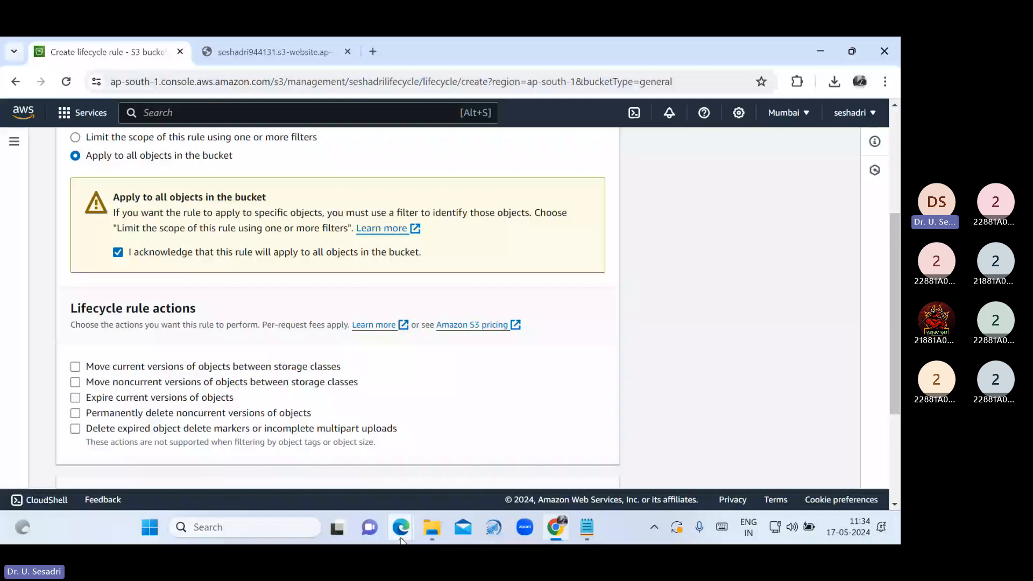
Check the lifecycle diagram PDF, then enable expiring current versions of objects in the rule
click(401, 538)
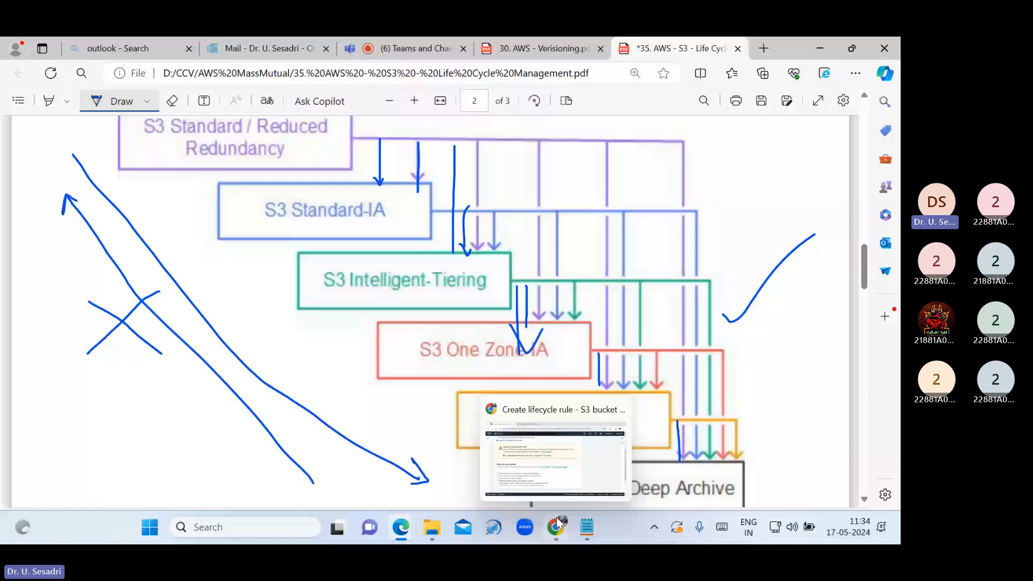
click(557, 523)
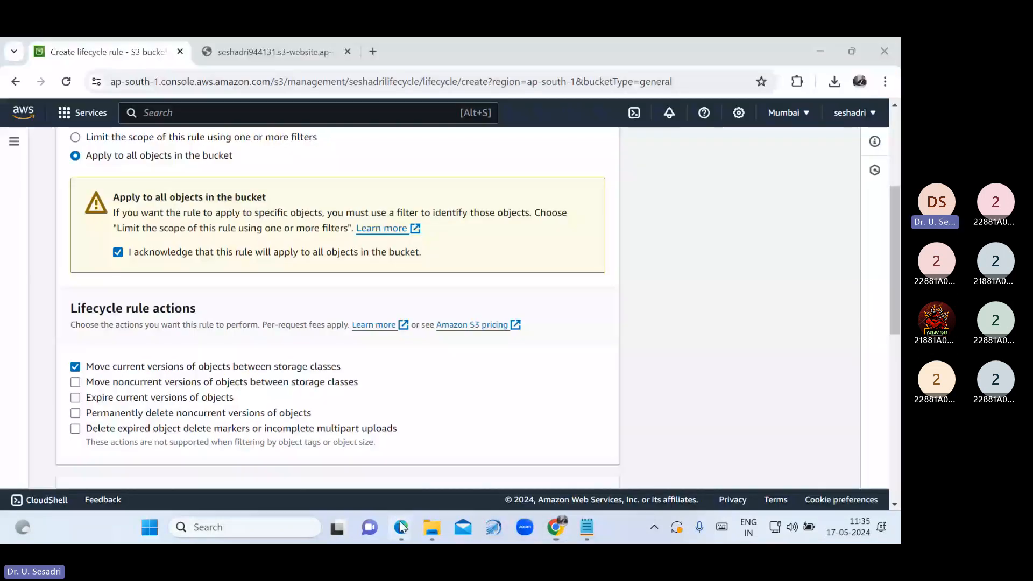
click(401, 527)
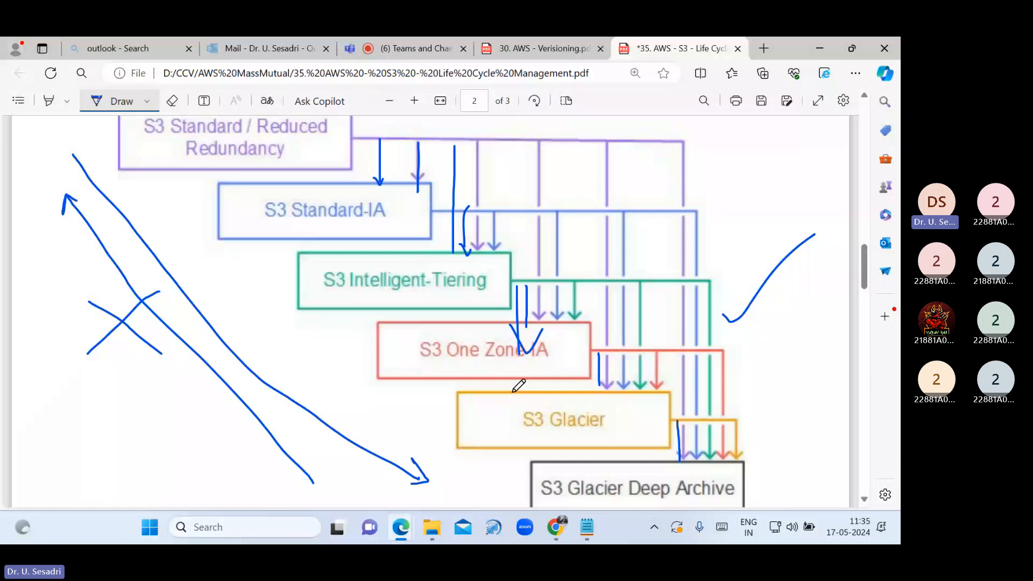
key(alt+Tab)
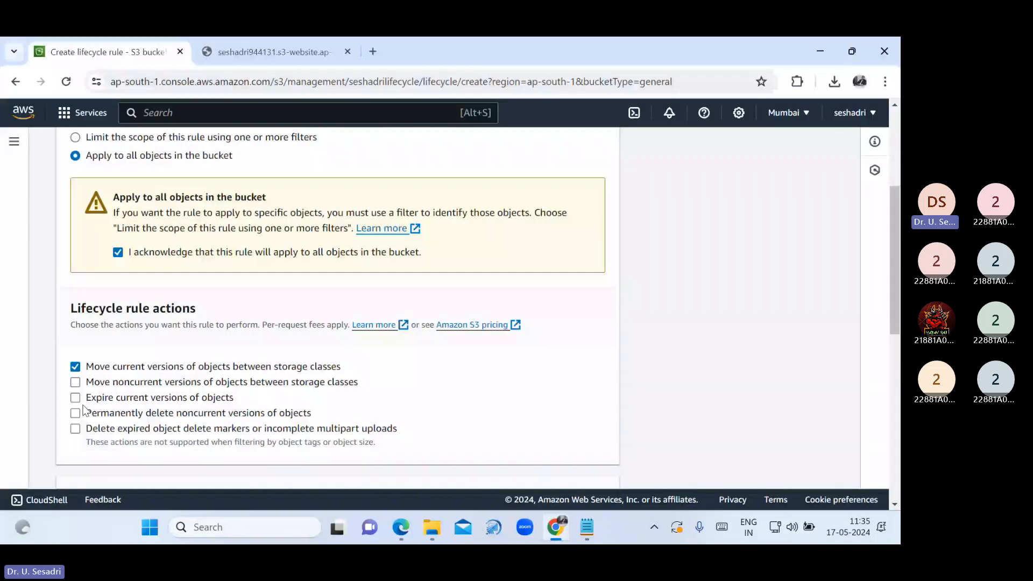
click(76, 398)
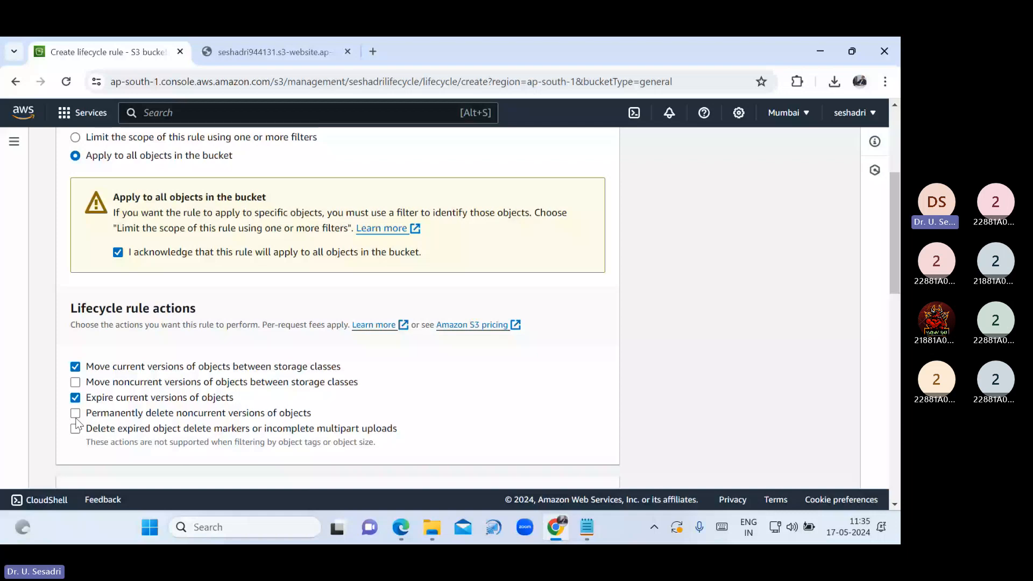
scroll(76, 425, down, 4)
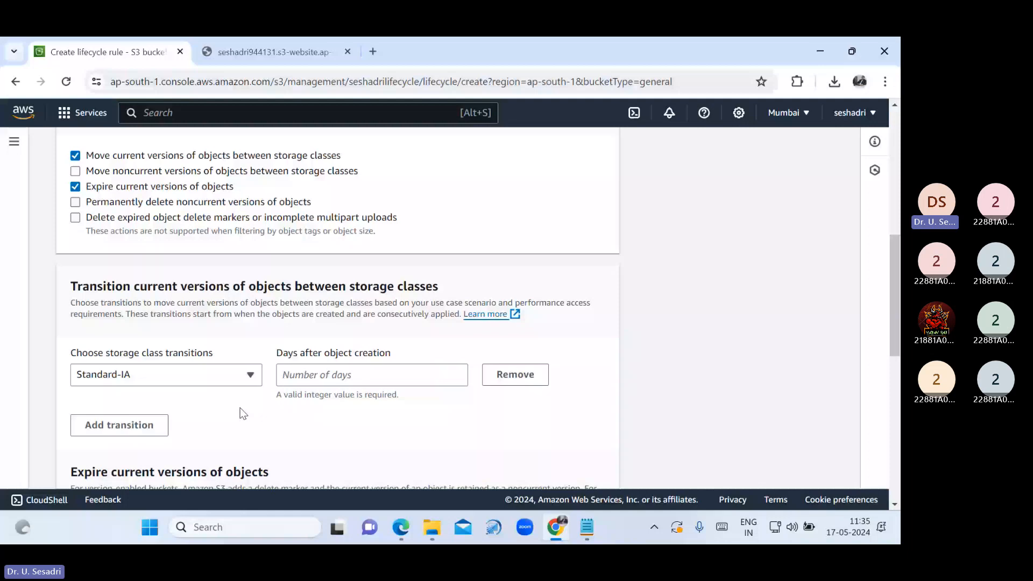
Add a second transition and mark Intelligent-Tiering on the lifecycle diagram PDF with pen strokes
click(119, 424)
click(161, 412)
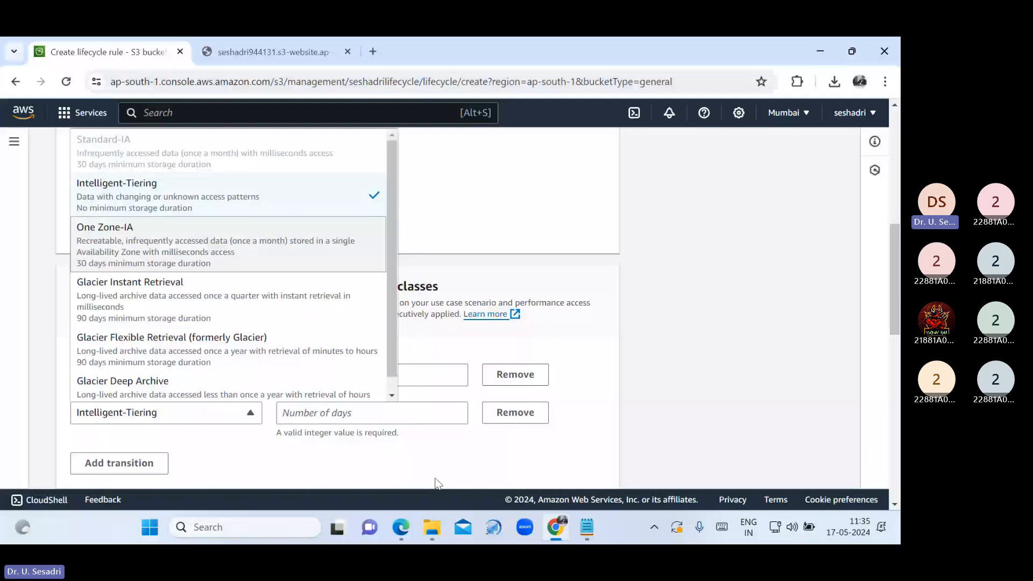
click(401, 527)
mouse_move(235, 296)
mouse_down()
mouse_move(318, 306)
mouse_move(283, 316)
mouse_up()
drag(93, 124, 191, 245)
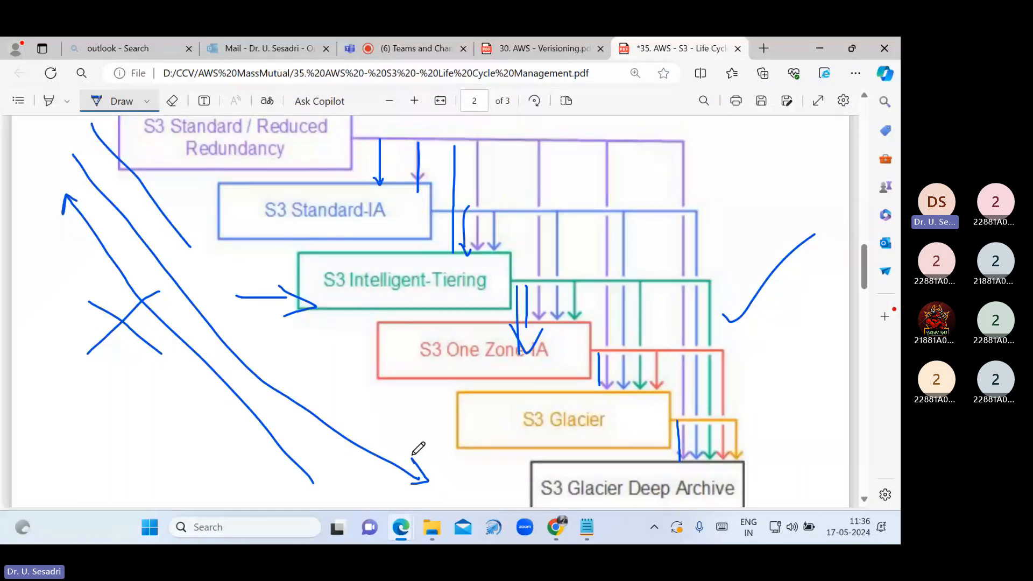
mouse_move(353, 362)
mouse_down()
mouse_move(415, 426)
mouse_move(458, 496)
mouse_up()
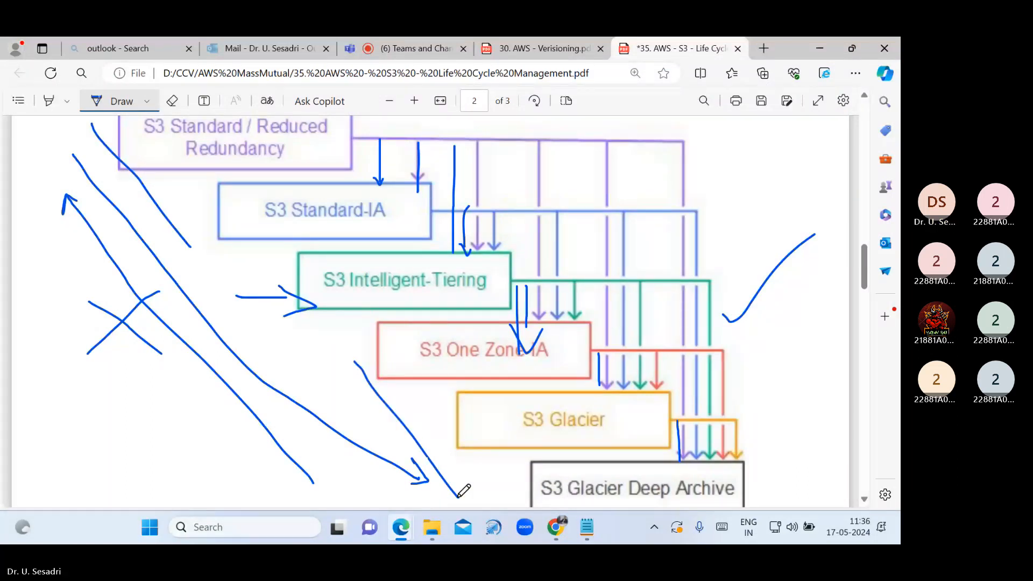
click(559, 537)
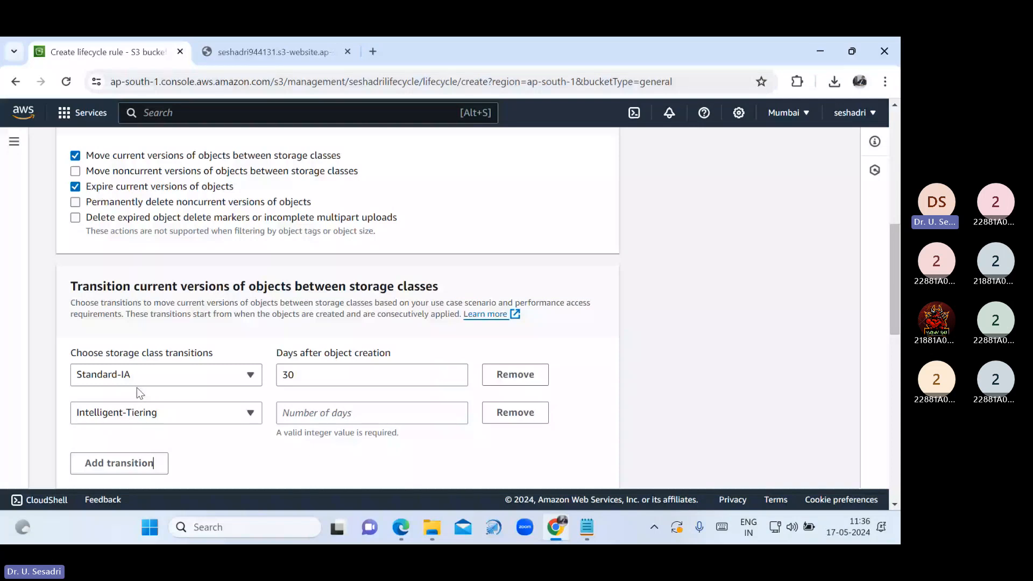
Set the second transition to Intelligent-Tiering at 60 days after object creation
click(138, 412)
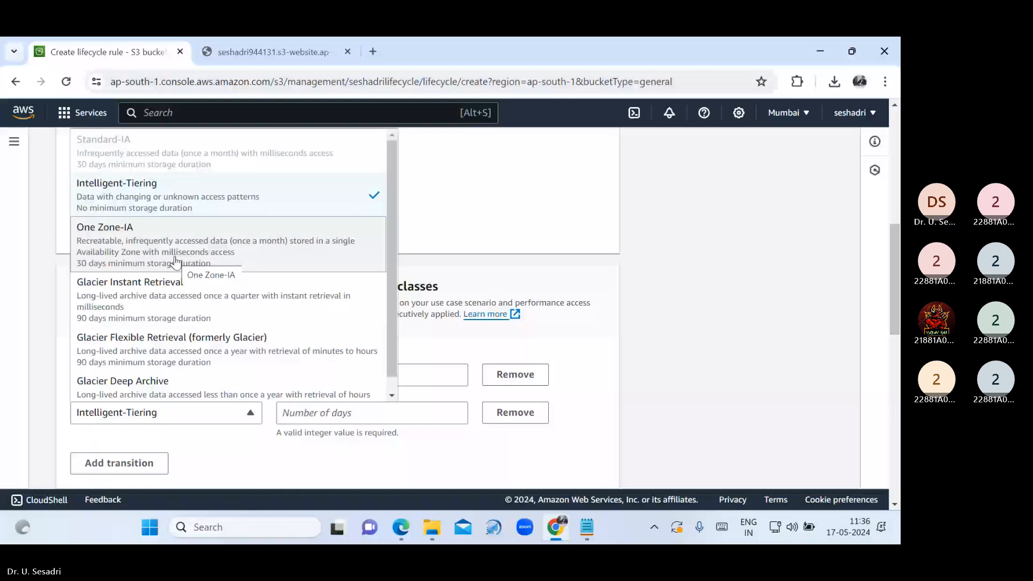
click(225, 415)
click(250, 413)
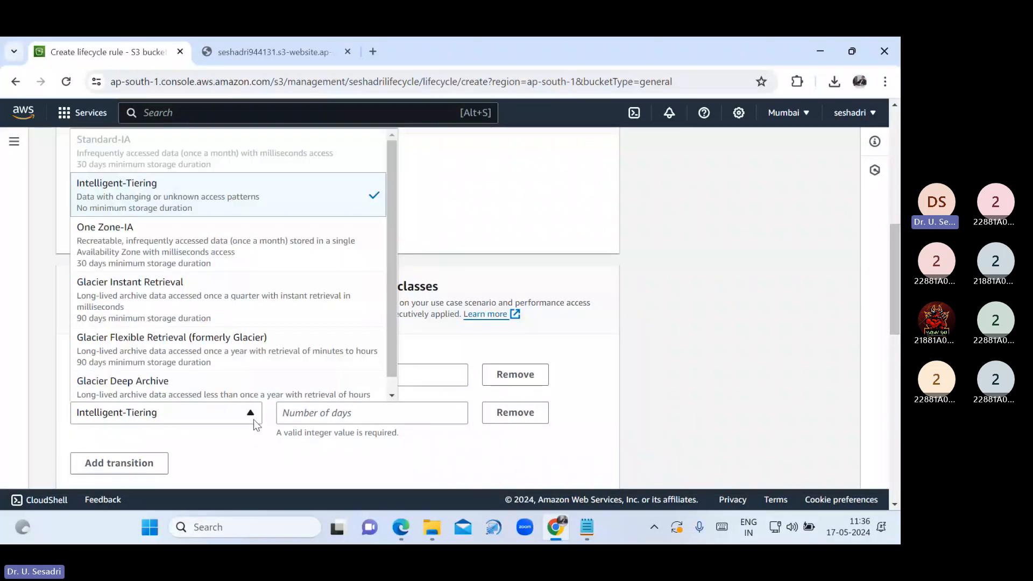
click(392, 529)
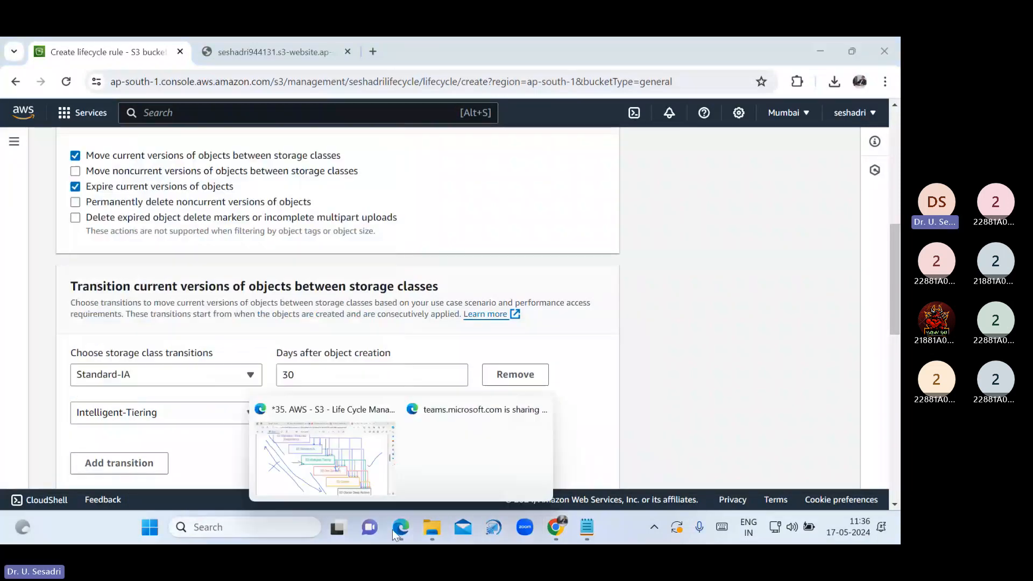
click(337, 454)
mouse_move(556, 527)
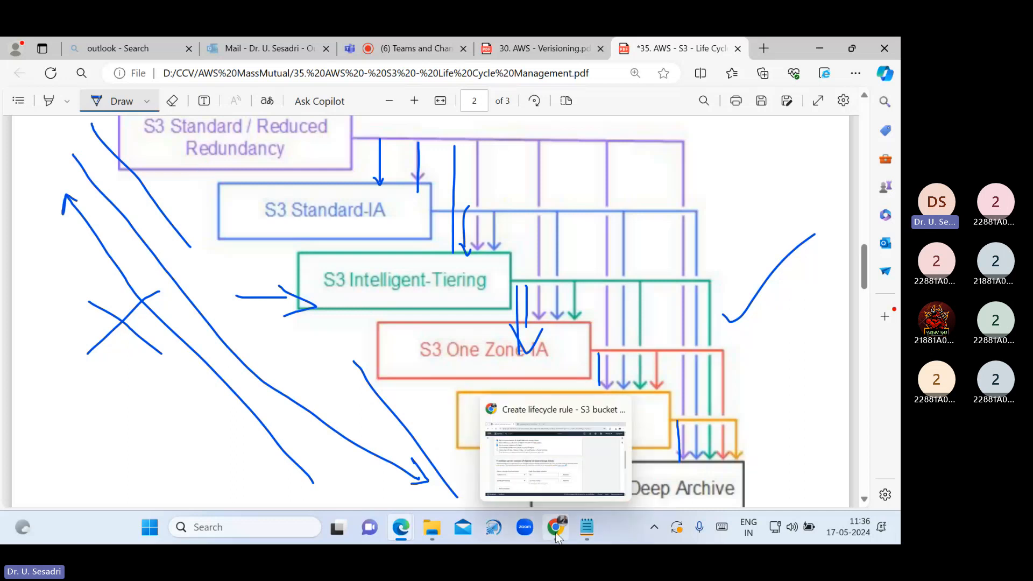
click(516, 468)
click(328, 414)
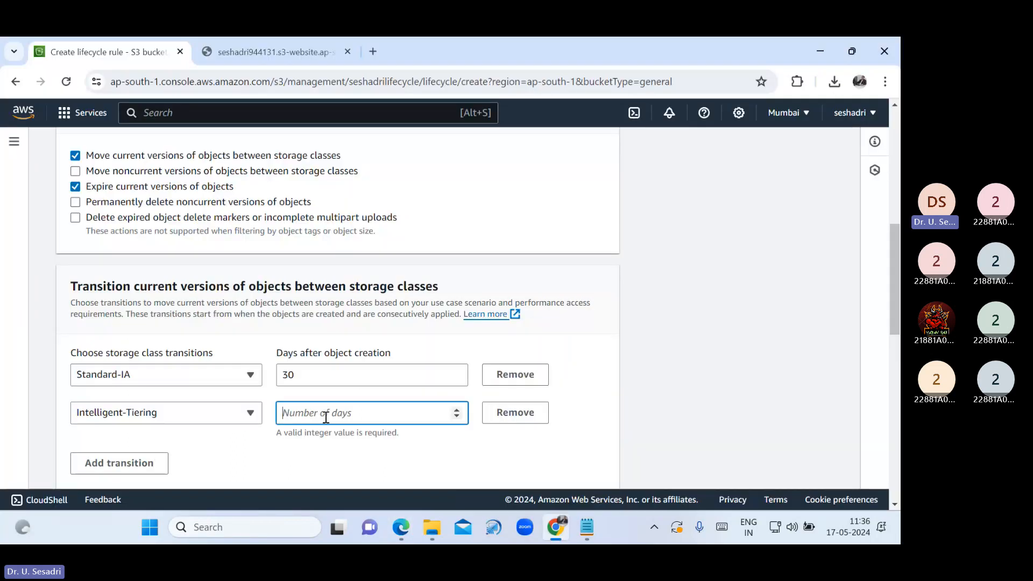
text(60)
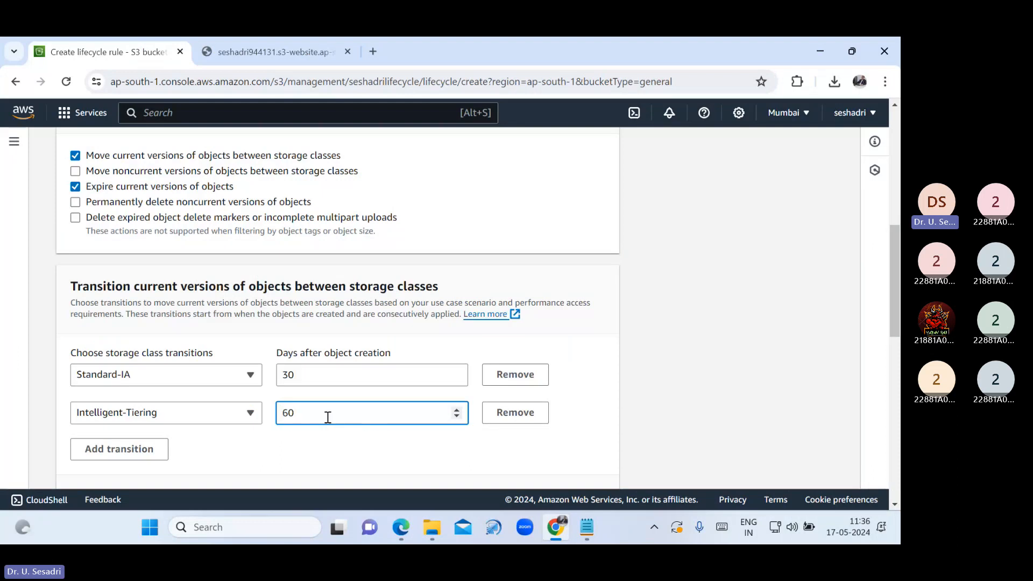
click(350, 449)
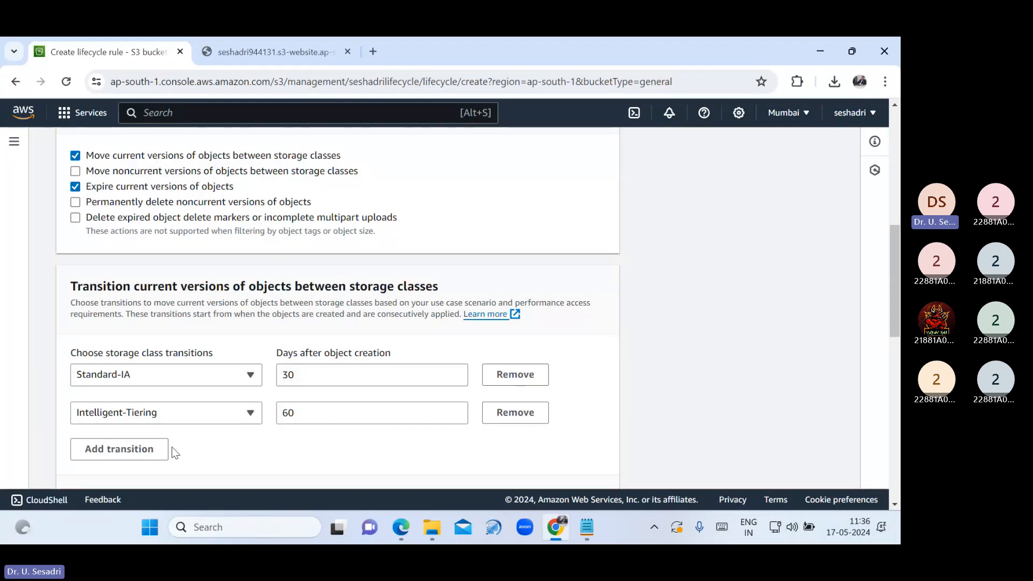
Add a third transition using One Zone-IA
click(151, 460)
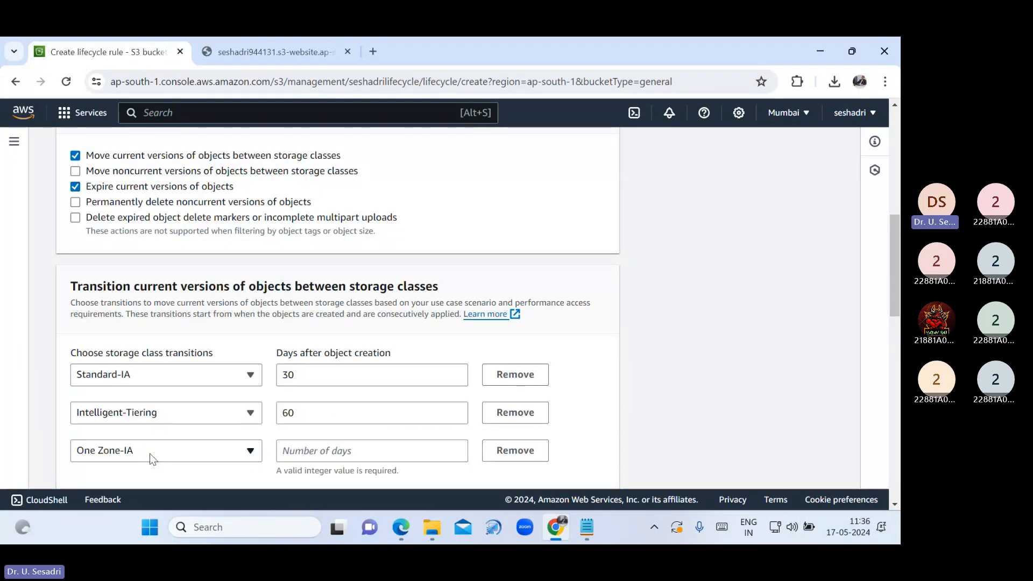
scroll(286, 395, down, 1)
click(249, 385)
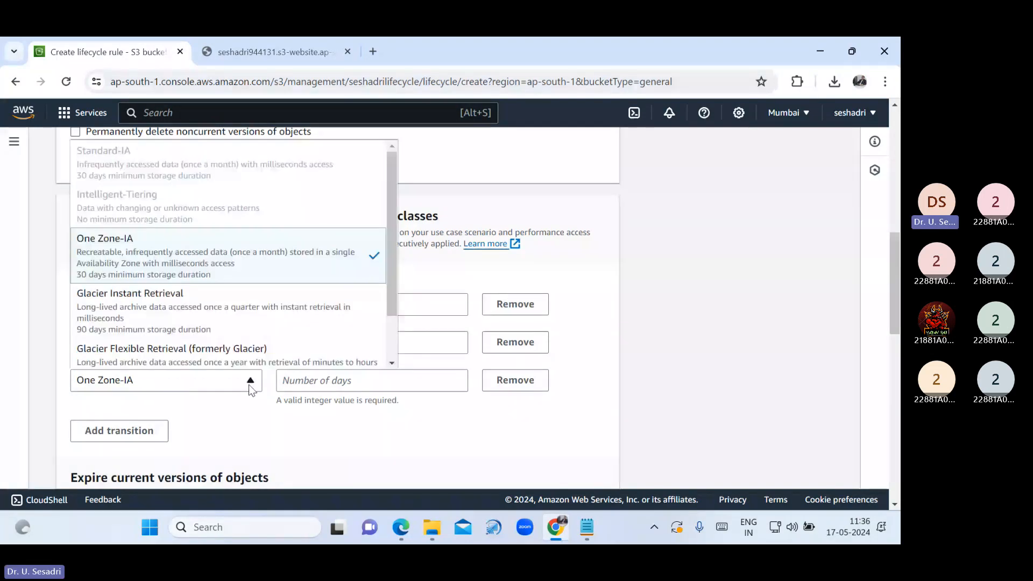
click(150, 260)
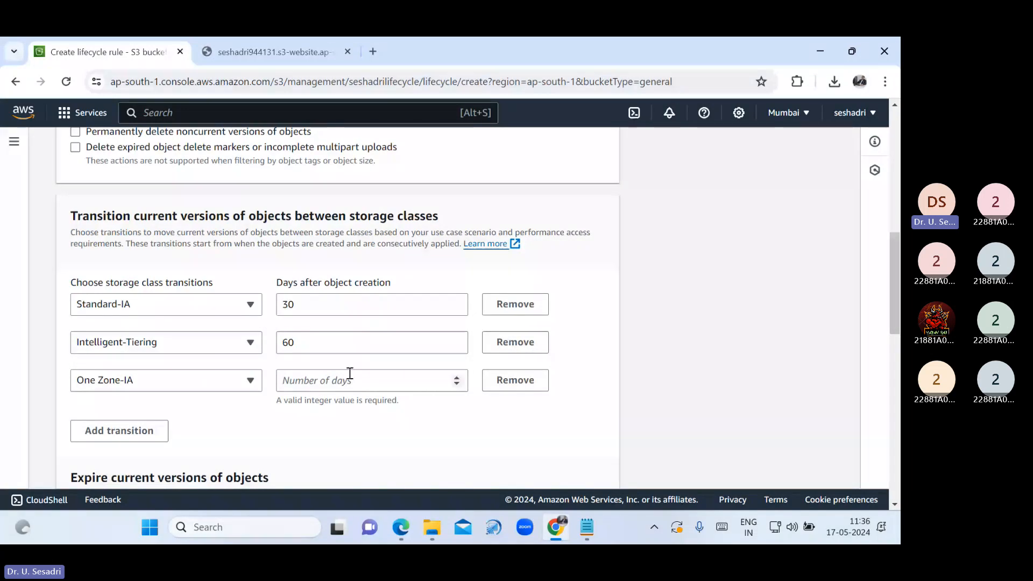
click(349, 385)
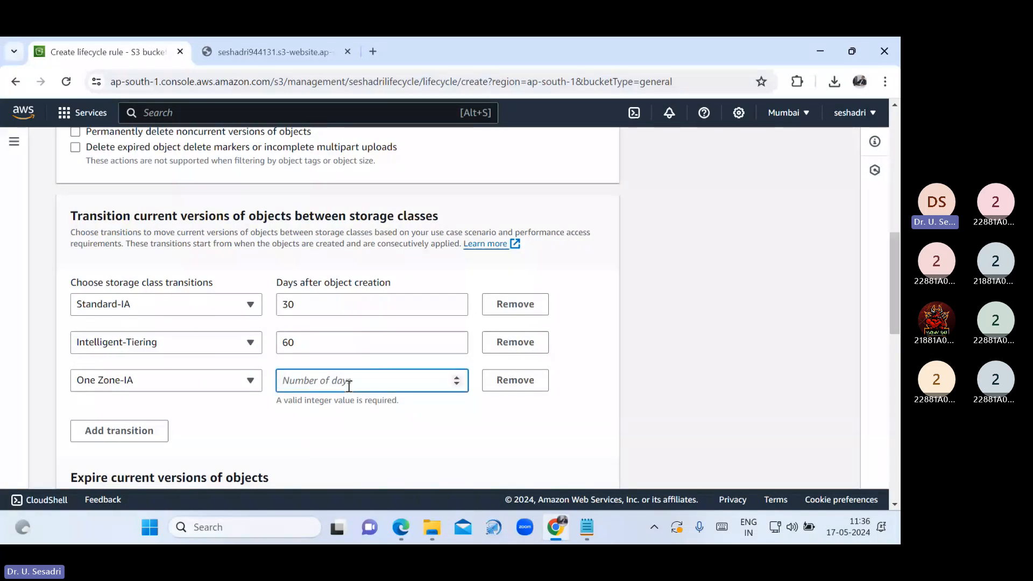
Give One Zone-IA 180 days and expire current versions 365 days after creation
text(180)
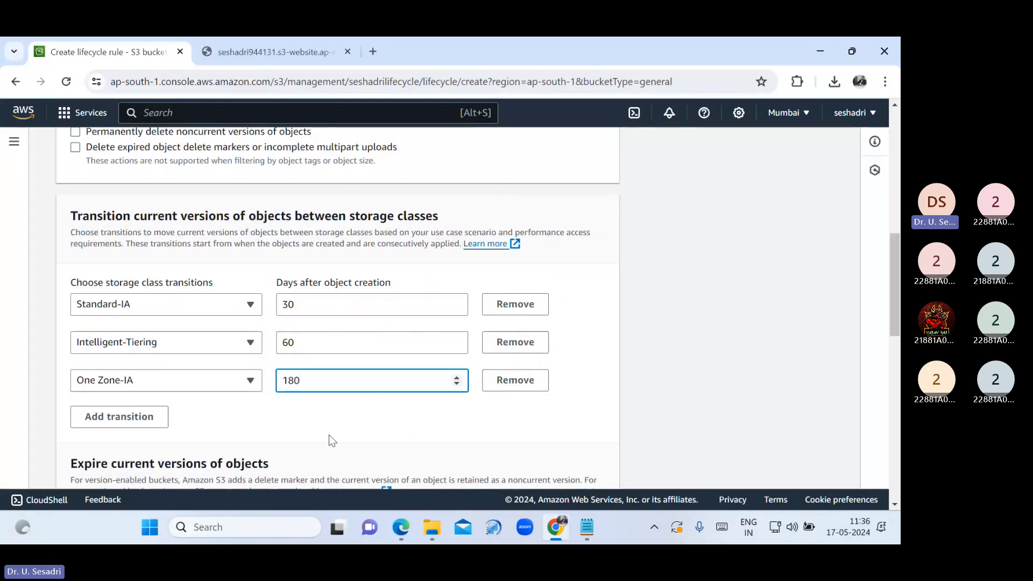
click(329, 437)
scroll(333, 438, down, 3)
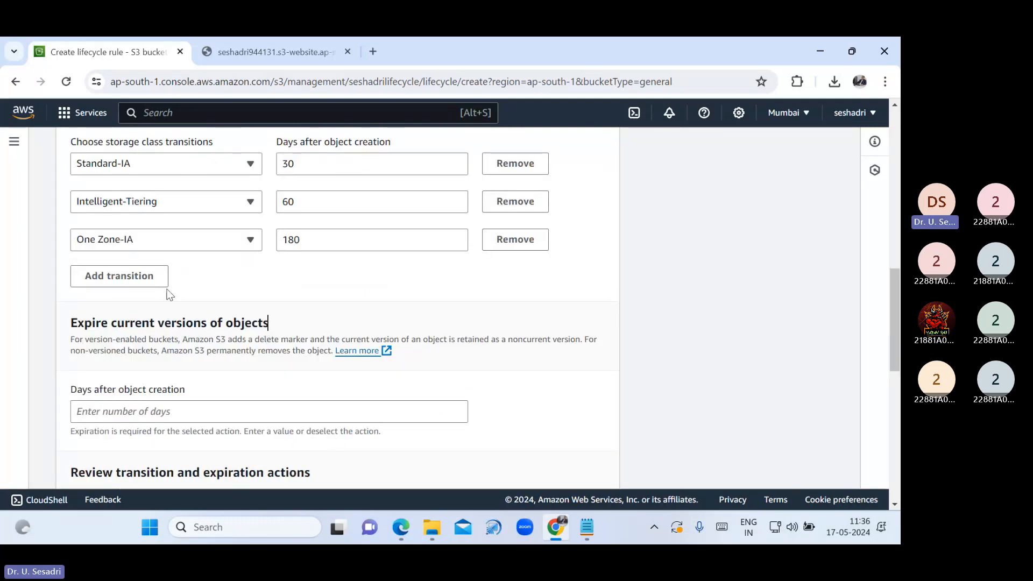
click(204, 416)
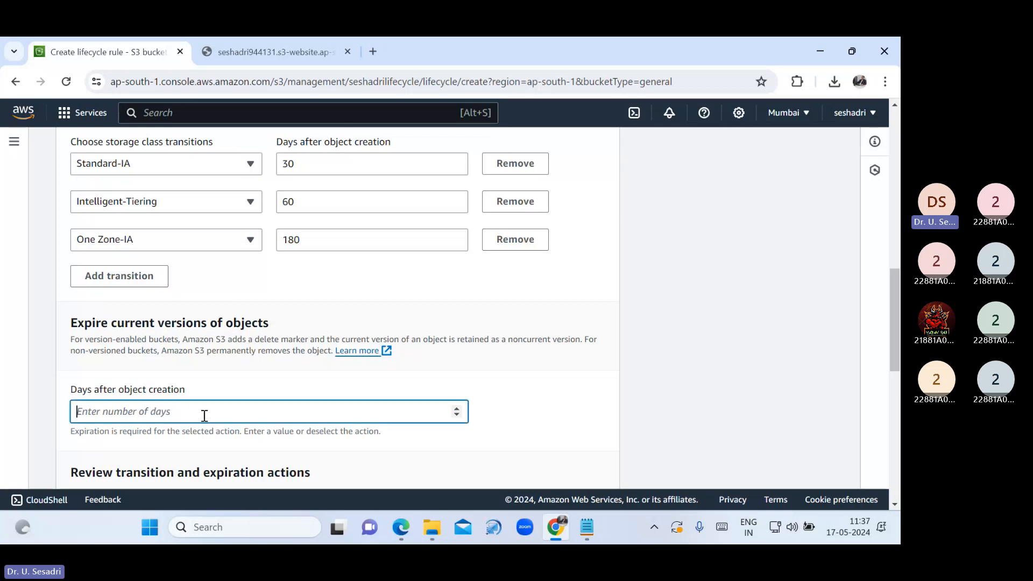
text(365)
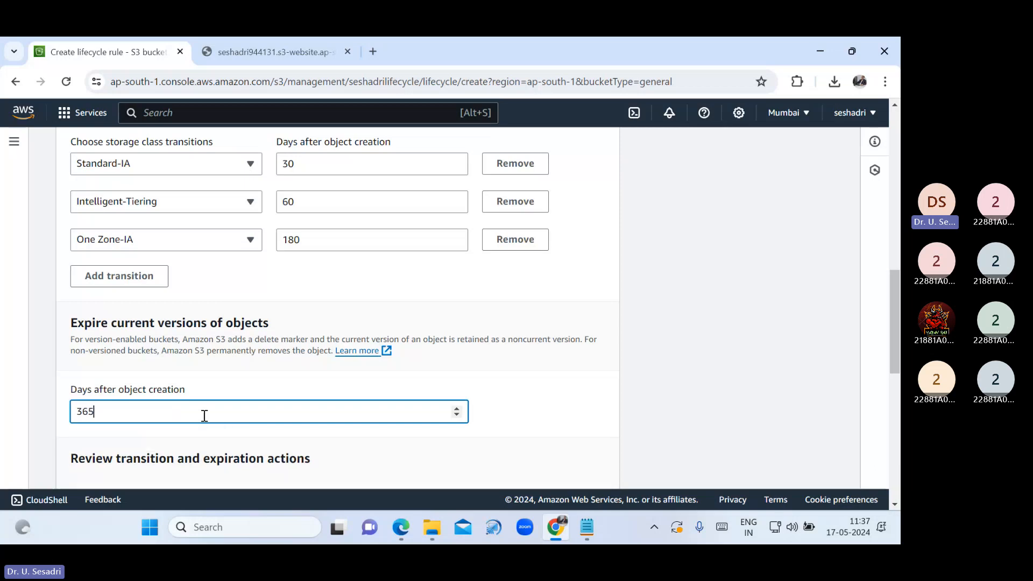
click(470, 376)
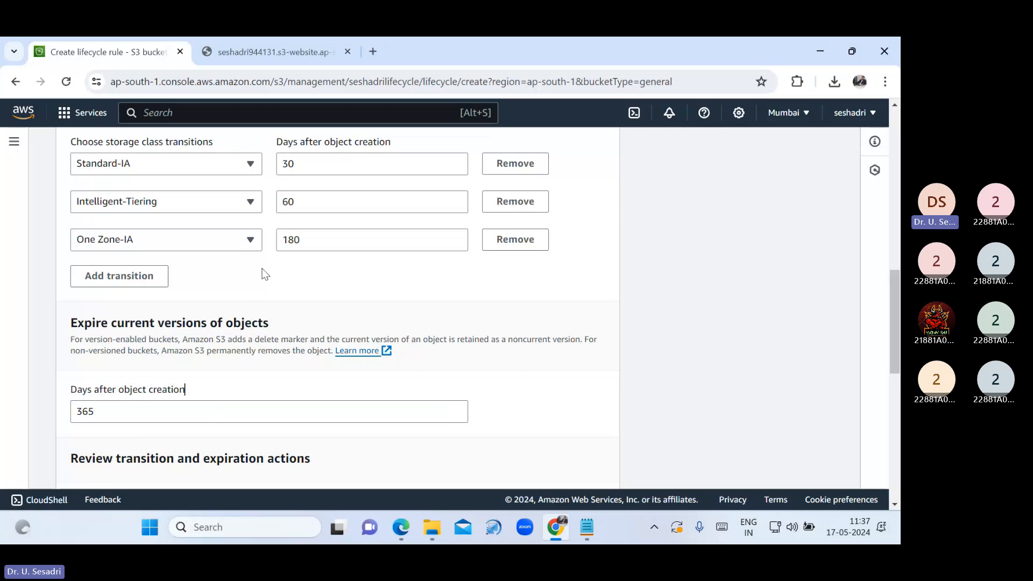
Add a fourth Glacier transition, then remove it to keep only three transitions
click(143, 275)
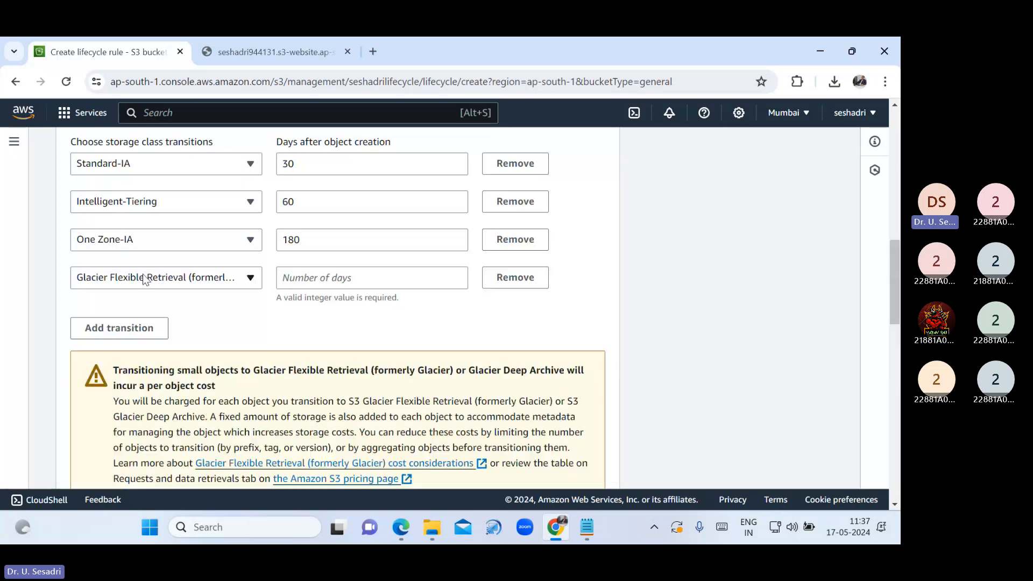
click(247, 279)
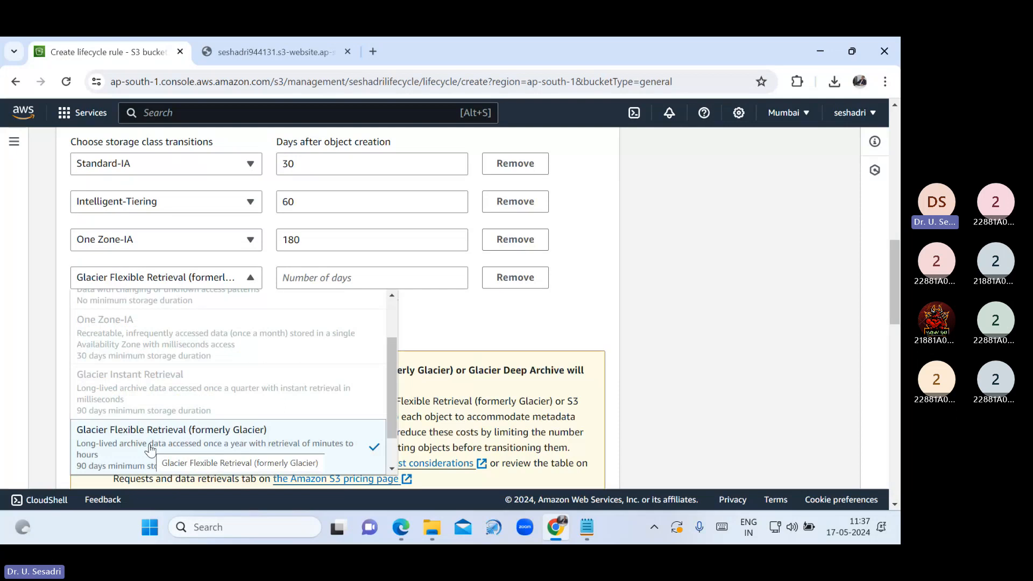
click(454, 318)
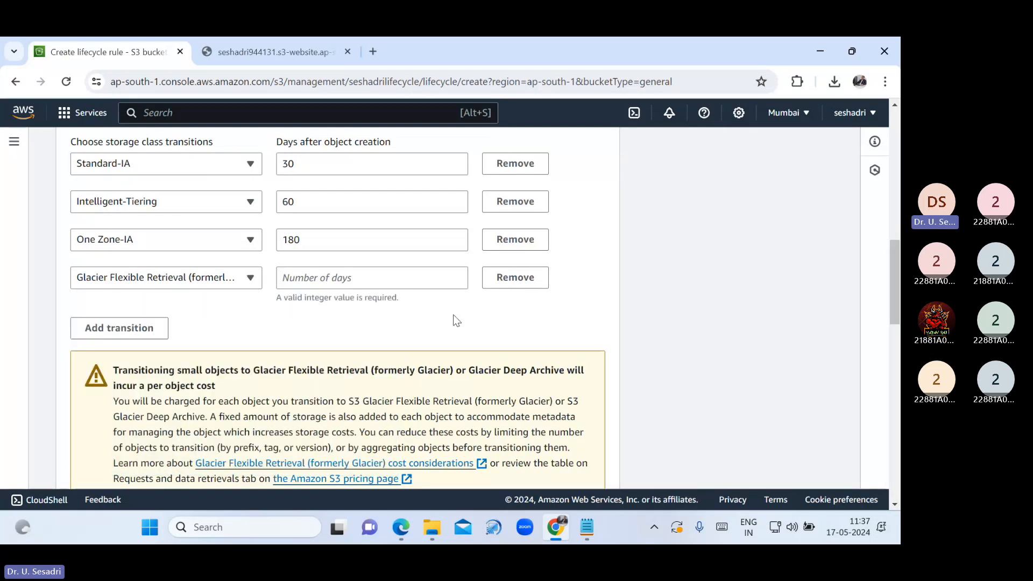
click(502, 277)
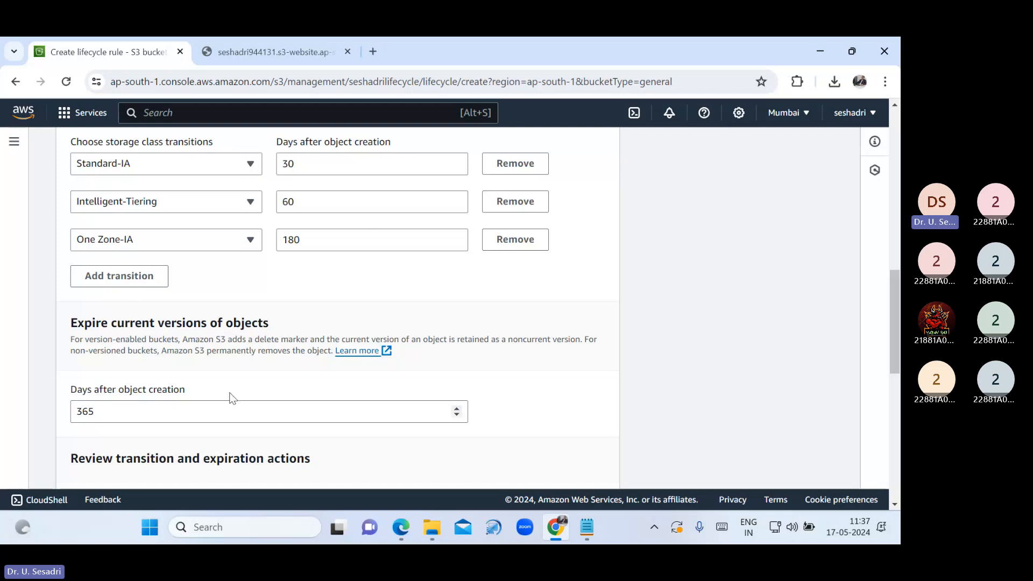
scroll(232, 398, down, 3)
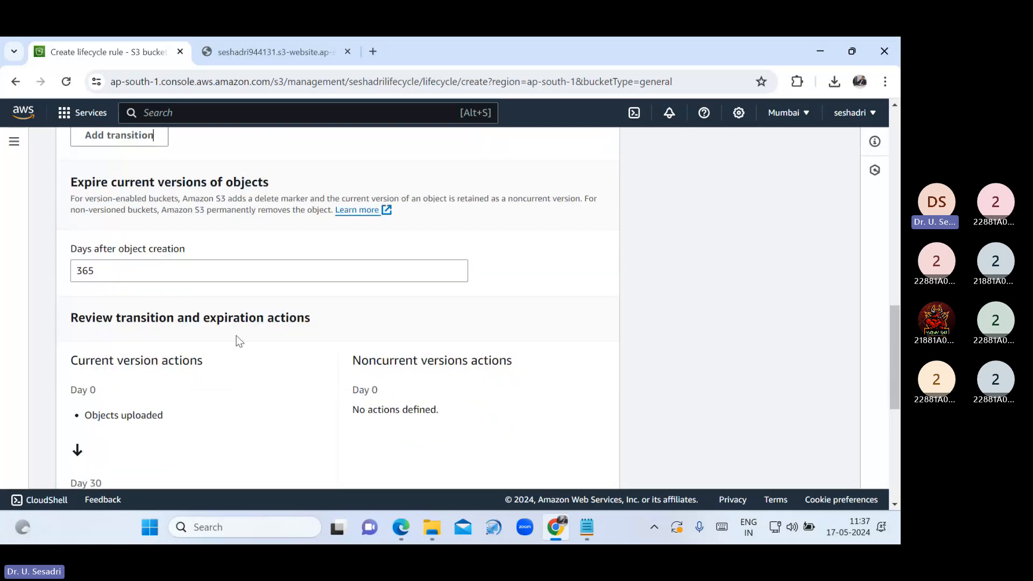
scroll(238, 361, down, 3)
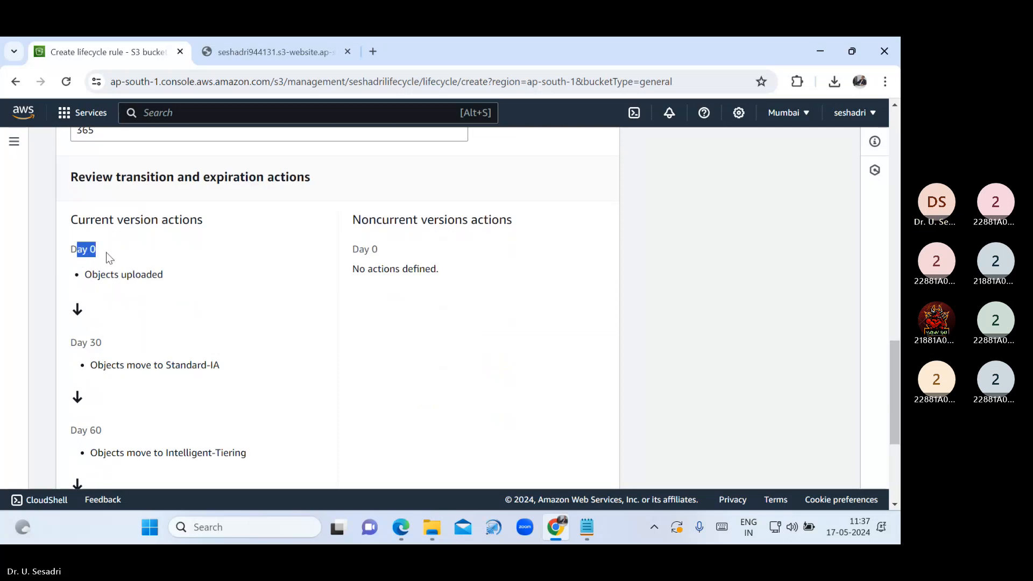
click(102, 340)
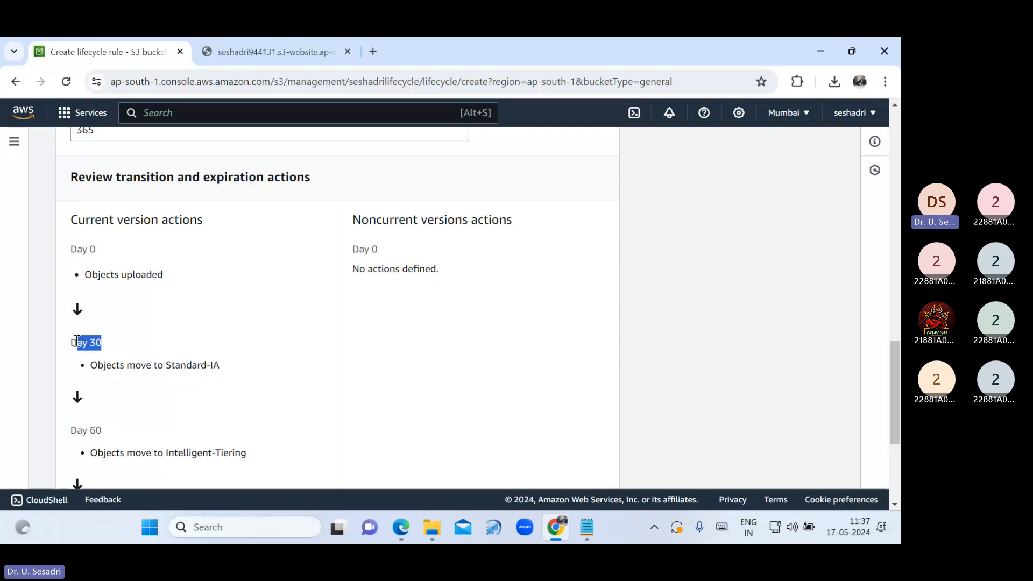
drag(77, 340, 71, 340)
click(164, 365)
drag(165, 365, 237, 377)
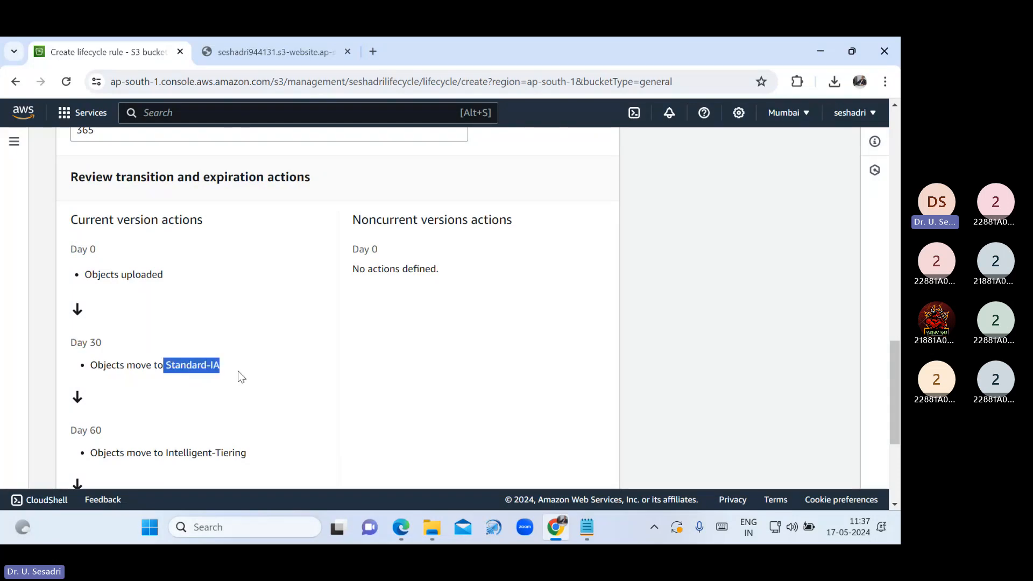
scroll(238, 371, down, 1)
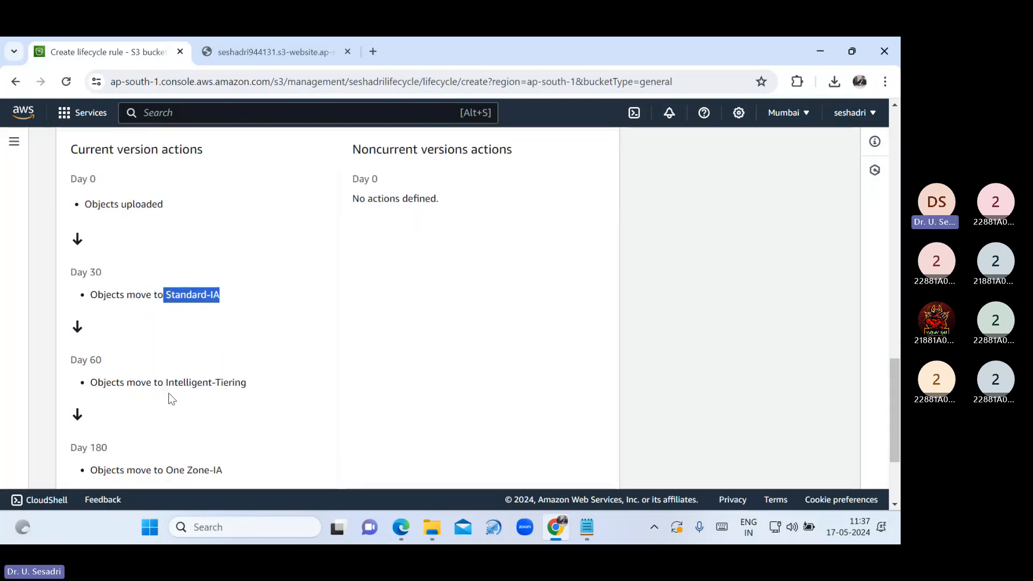
drag(163, 382, 256, 383)
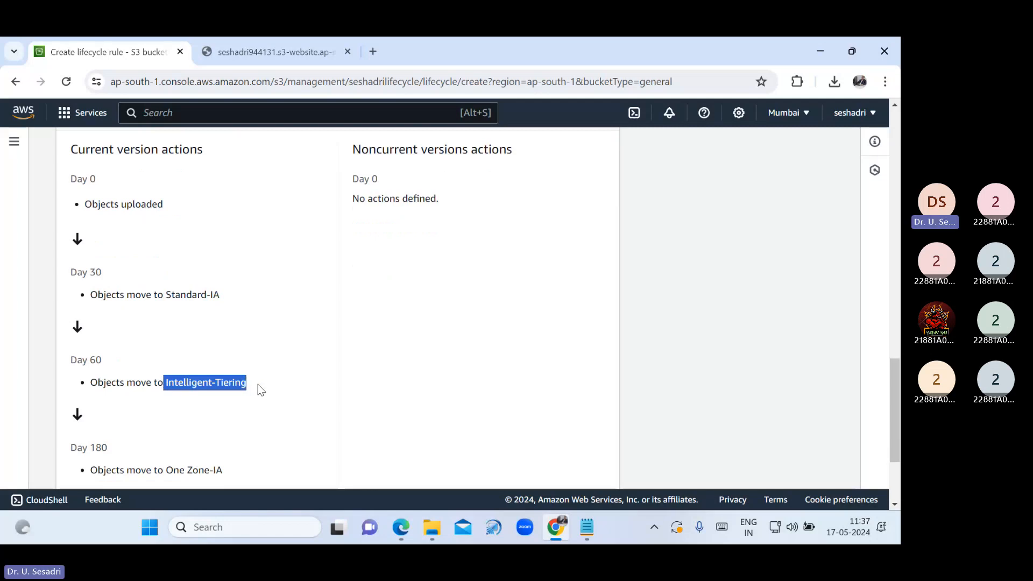
scroll(257, 384, down, 2)
drag(163, 329, 249, 336)
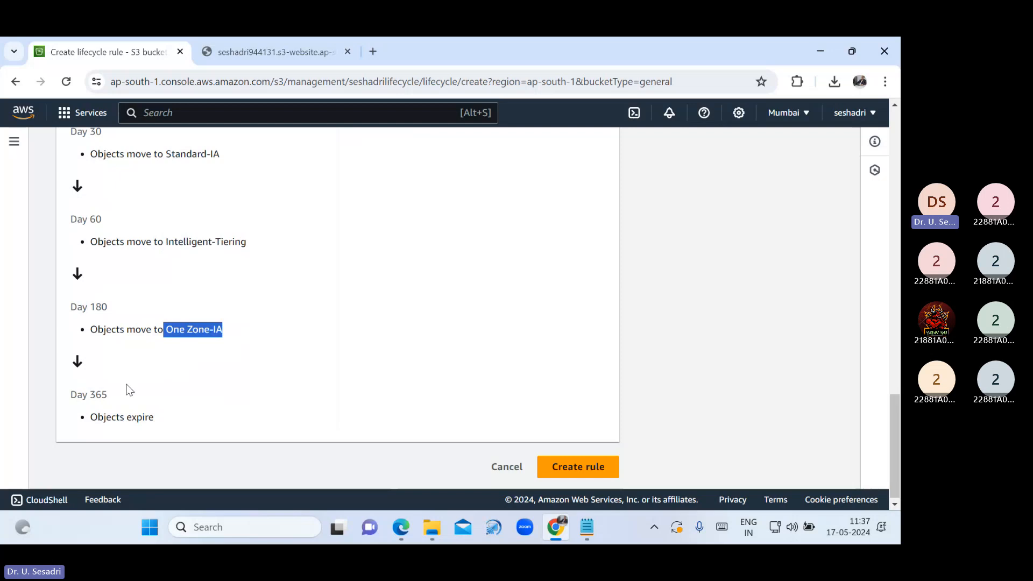
drag(67, 396, 126, 403)
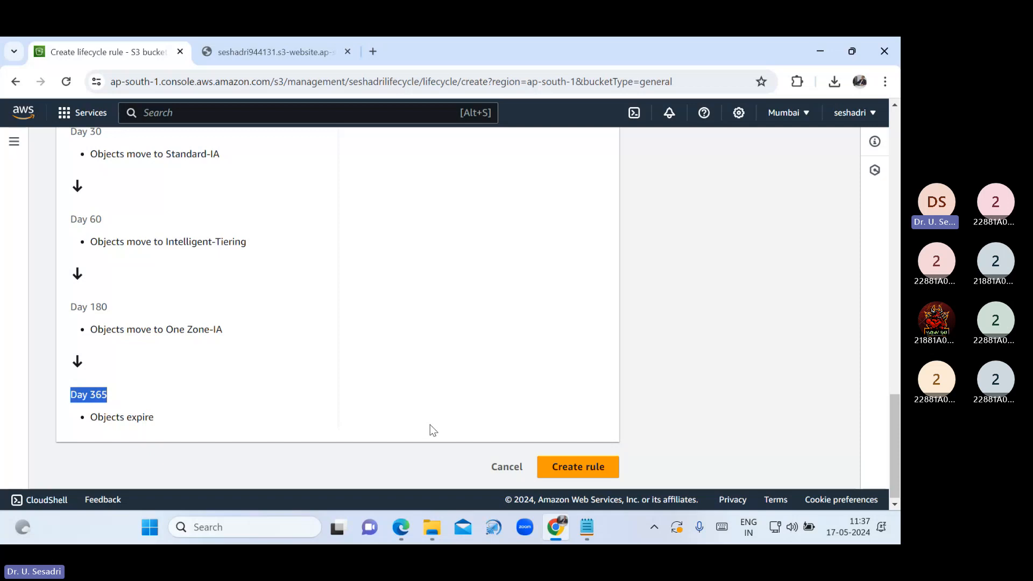
Highlight the OTT channel examples in the notes, create rule CSE, and return to seshadrilifecycle
click(589, 529)
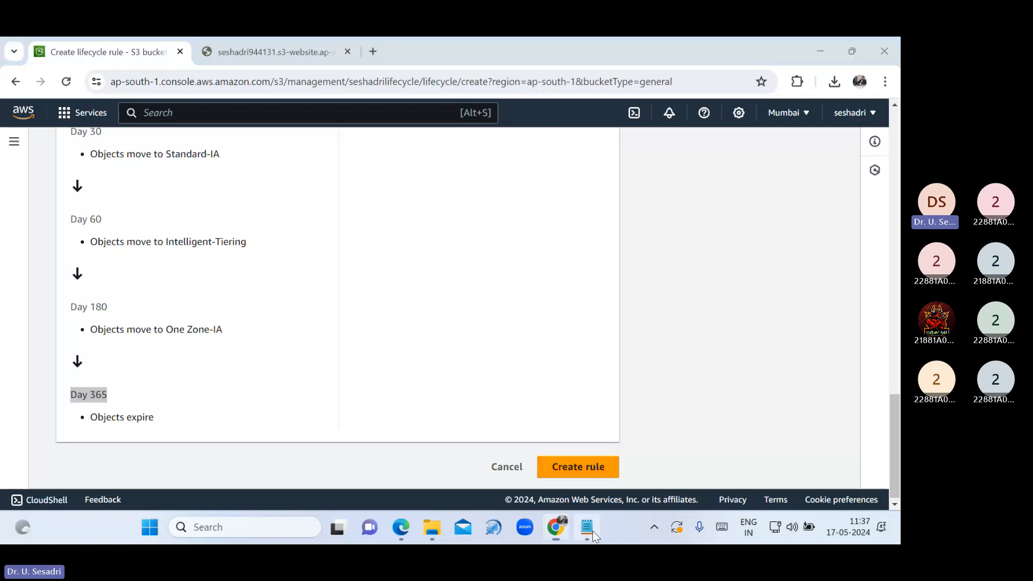
drag(174, 271, 394, 273)
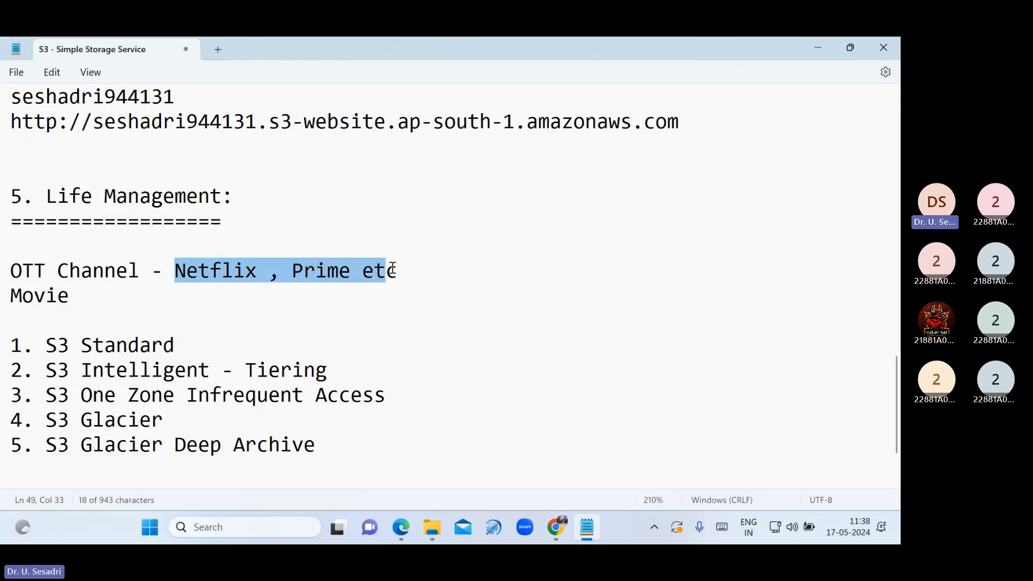
click(567, 528)
click(575, 468)
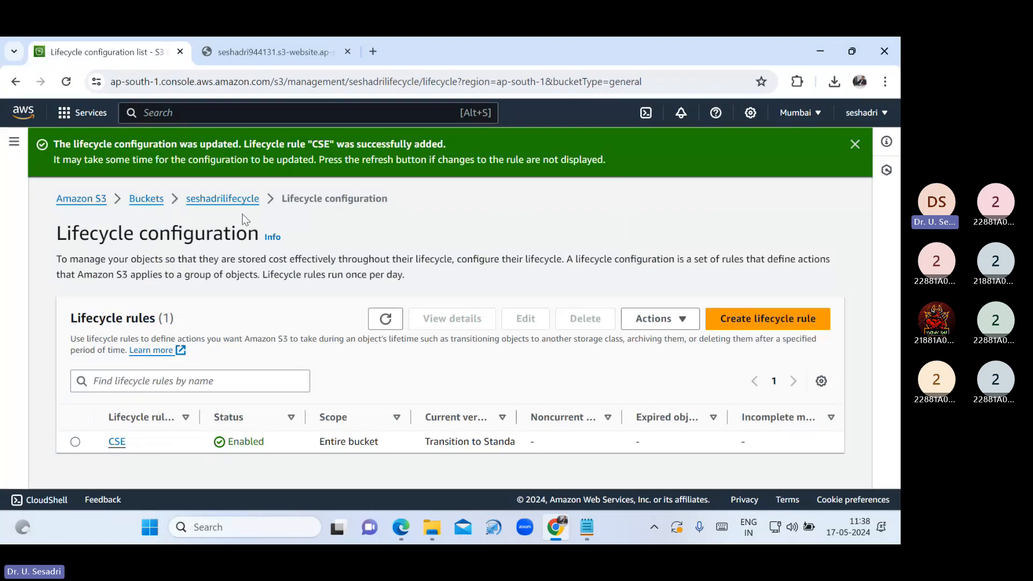
click(236, 200)
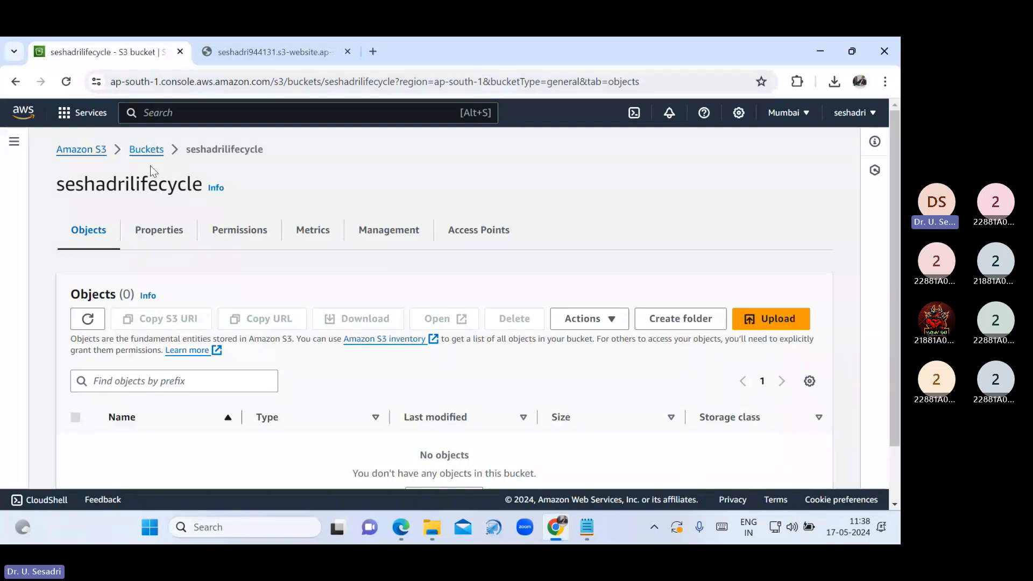
click(585, 529)
Highlight the S3 outline topics from the first through Replication
scroll(298, 320, up, 15)
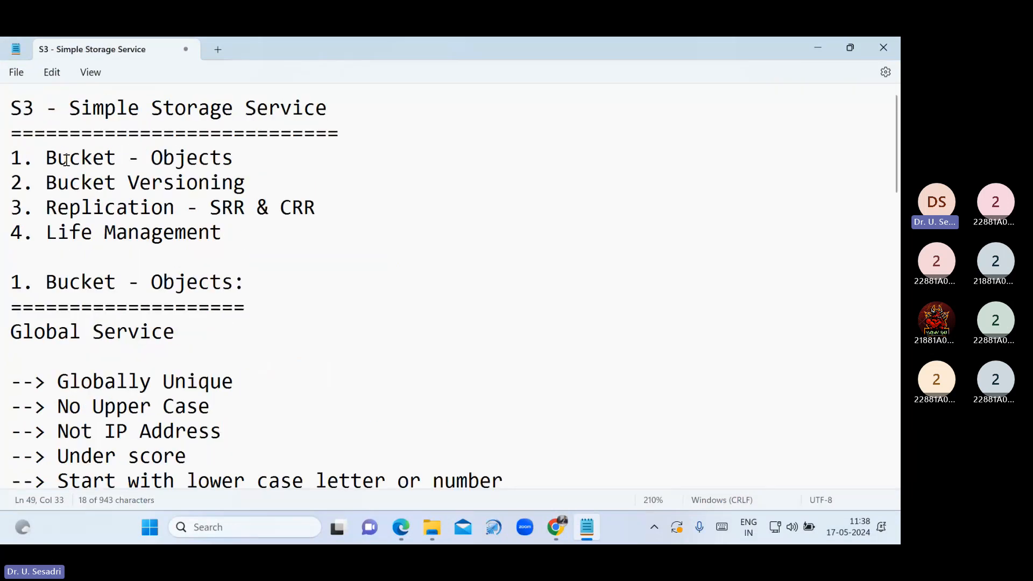
drag(11, 157, 246, 171)
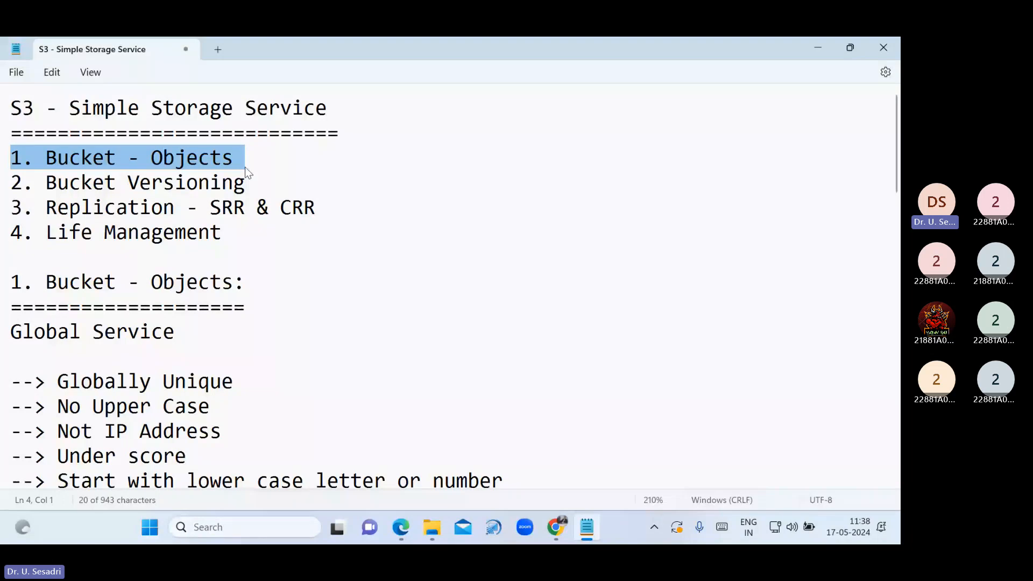
drag(246, 171, 221, 215)
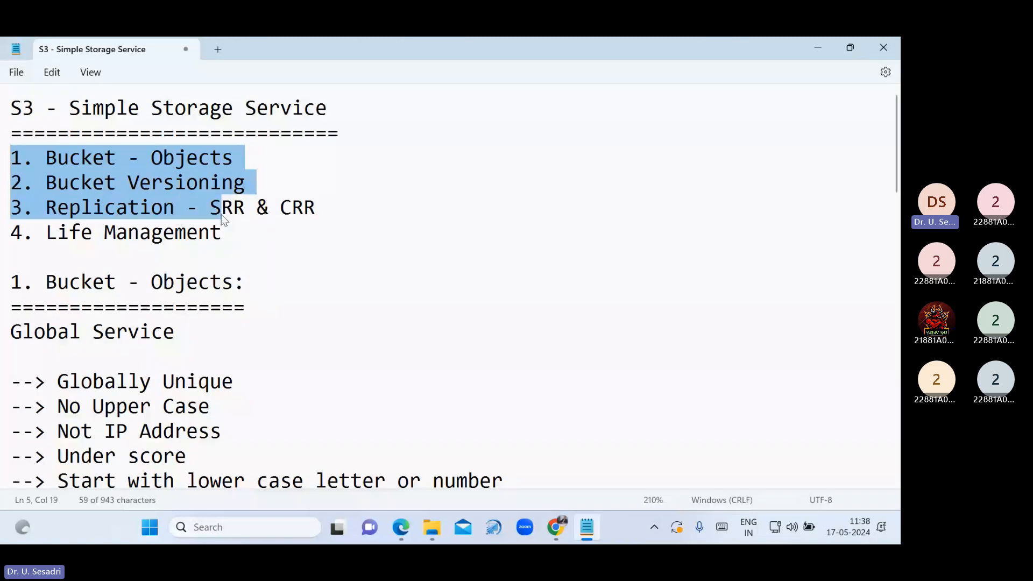
drag(221, 214, 333, 215)
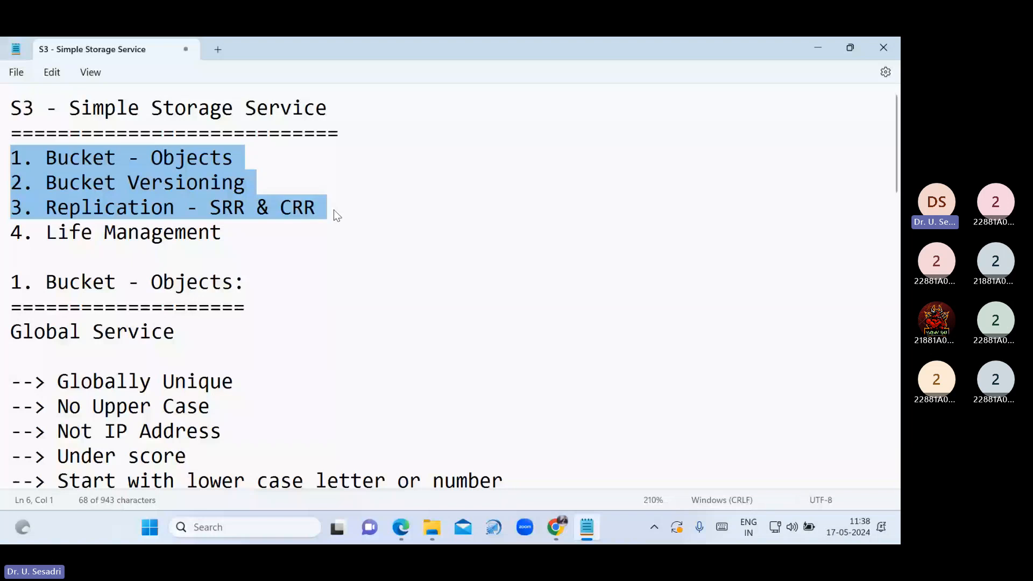
Insert '4. Static Web Hosting' after topic 3 and renumber Life Management to 5
click(334, 210)
key(Return)
text(4. Static)
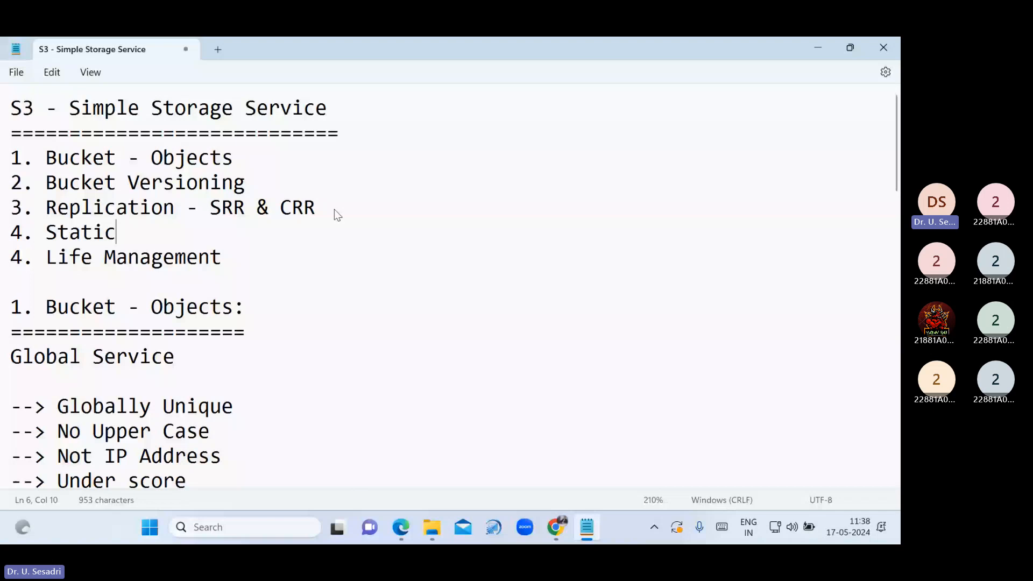
text(Web Hosting)
click(25, 261)
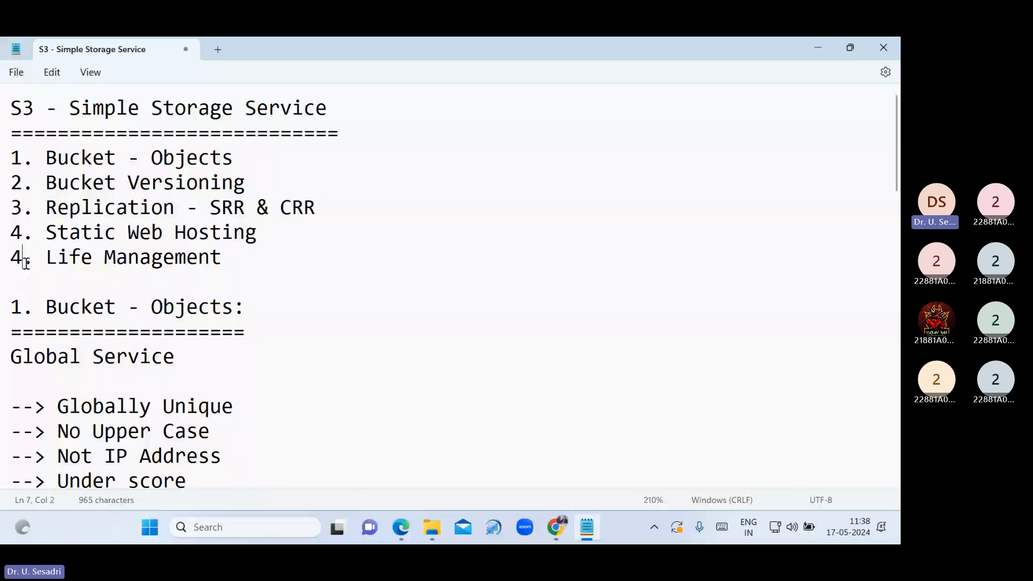
key(BackSpace)
text(5)
click(217, 283)
Highlight the updated outline and bring the S3 Life Cycle PDF back up
drag(218, 283, 11, 108)
click(401, 527)
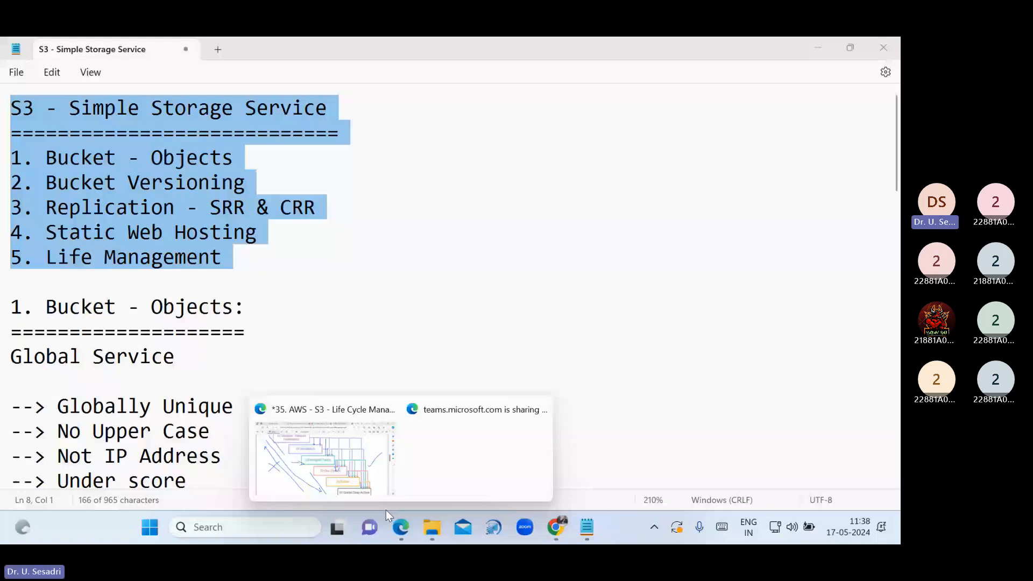
click(379, 482)
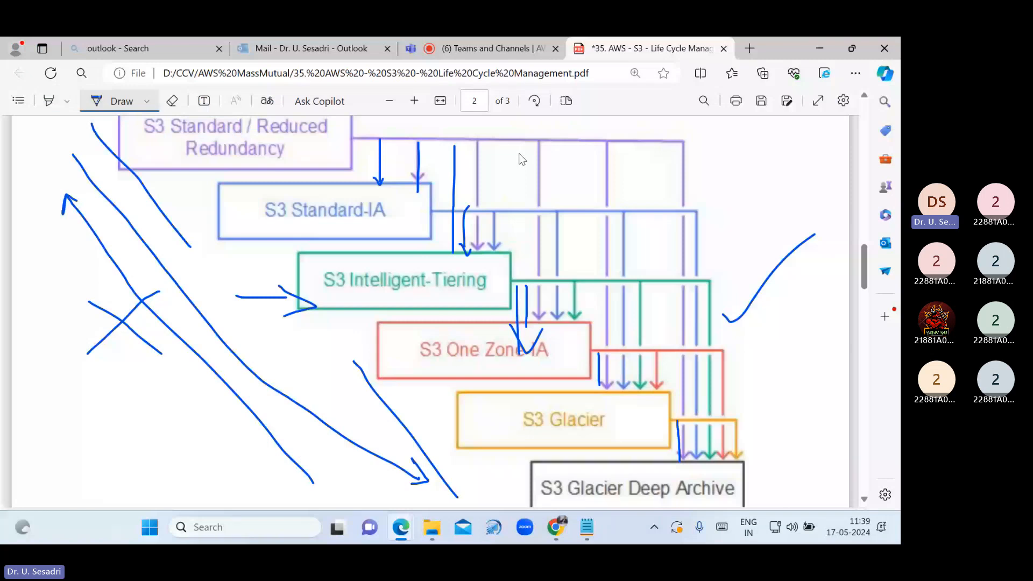
Close the lifecycle PDF with Ctrl+W and switch the Teams side panel to meeting chat
key(ctrl+w)
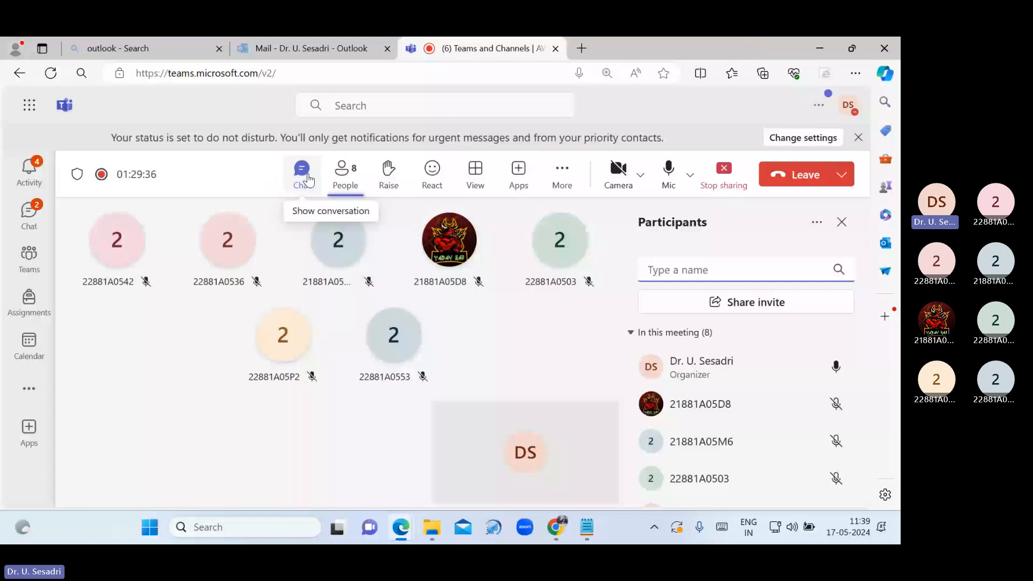
click(309, 179)
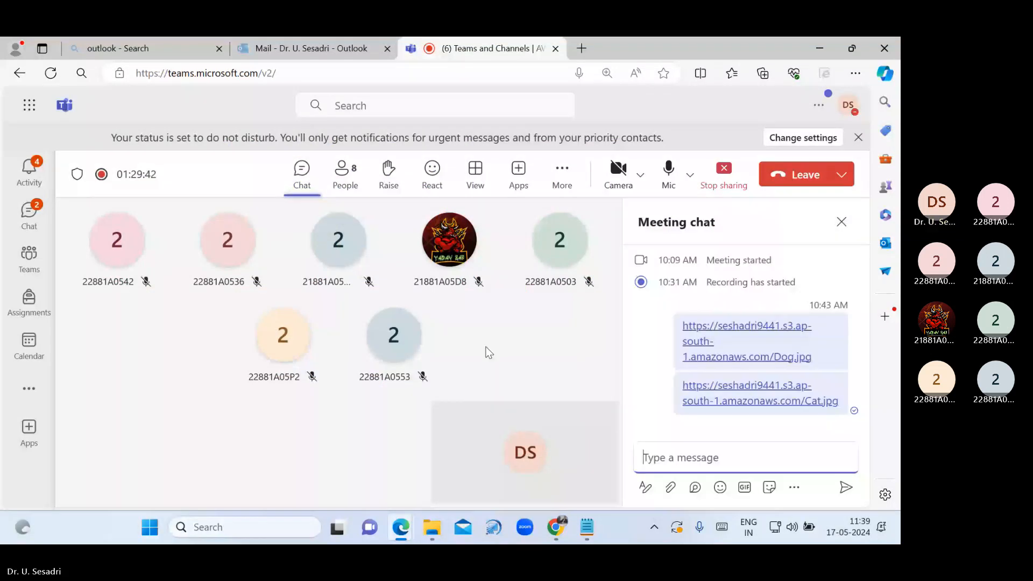